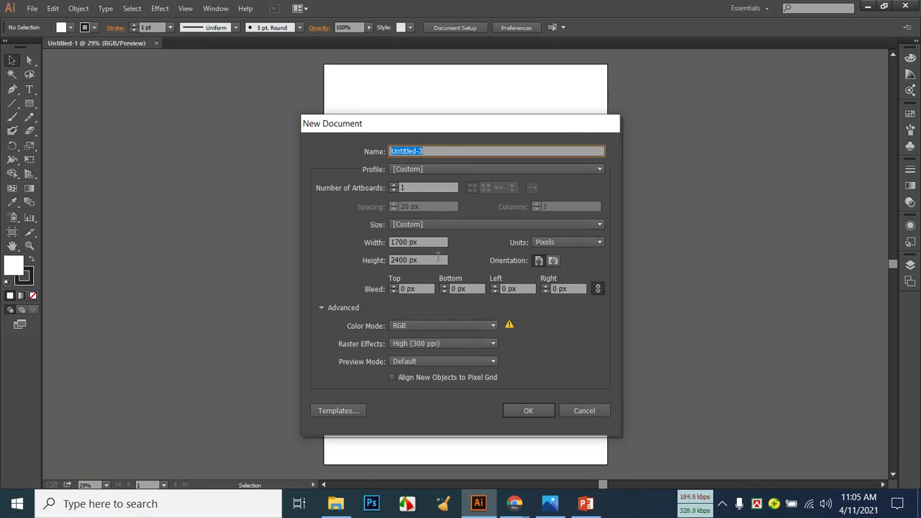
Create a portrait 1700 x 2400 px RGB document with High (300 ppi) raster effects, and close it again.
left_click(554, 259)
left_click(544, 261)
left_click(552, 261)
left_click(545, 262)
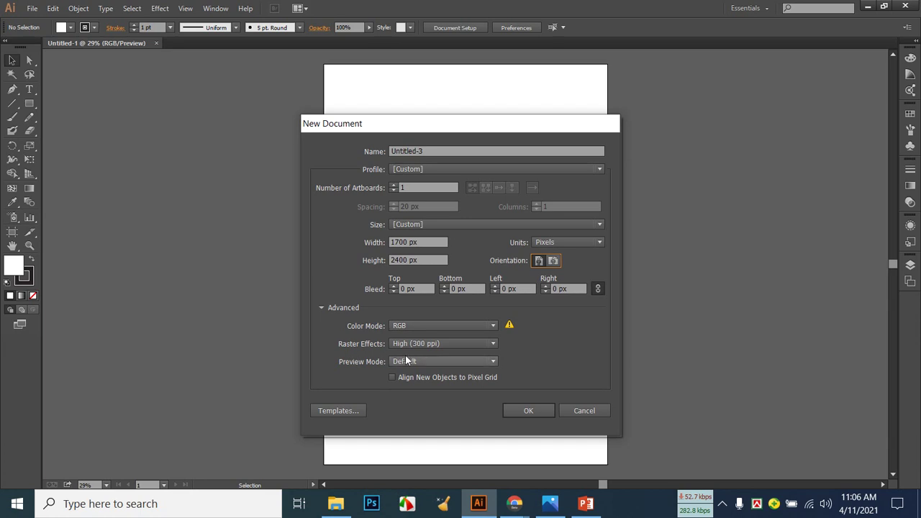
left_click(443, 343)
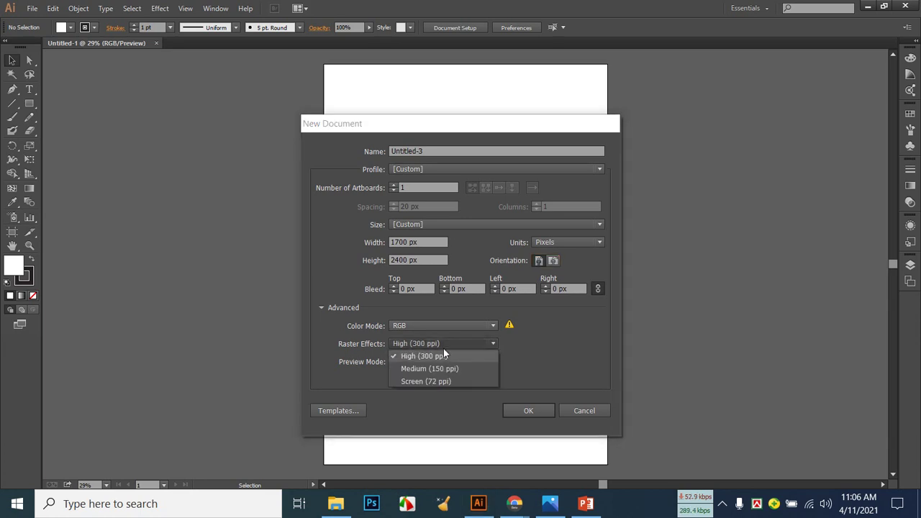
left_click(444, 353)
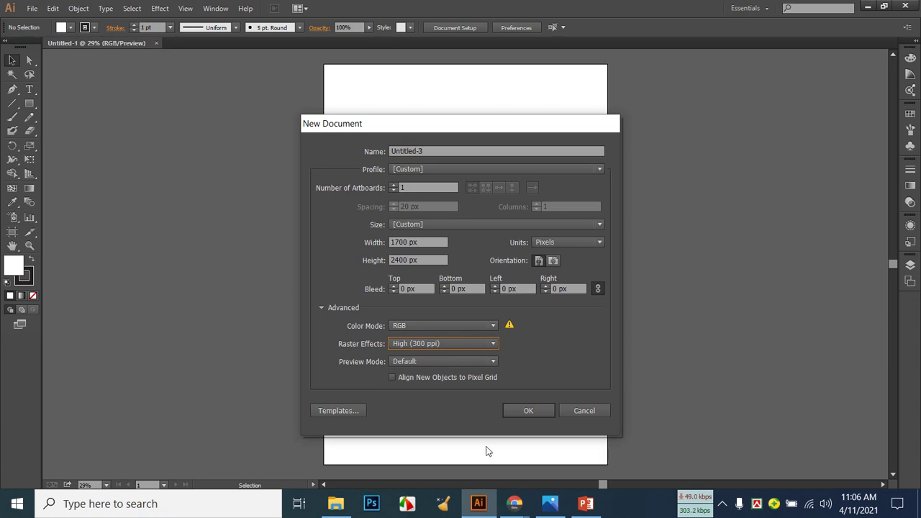
left_click(547, 410)
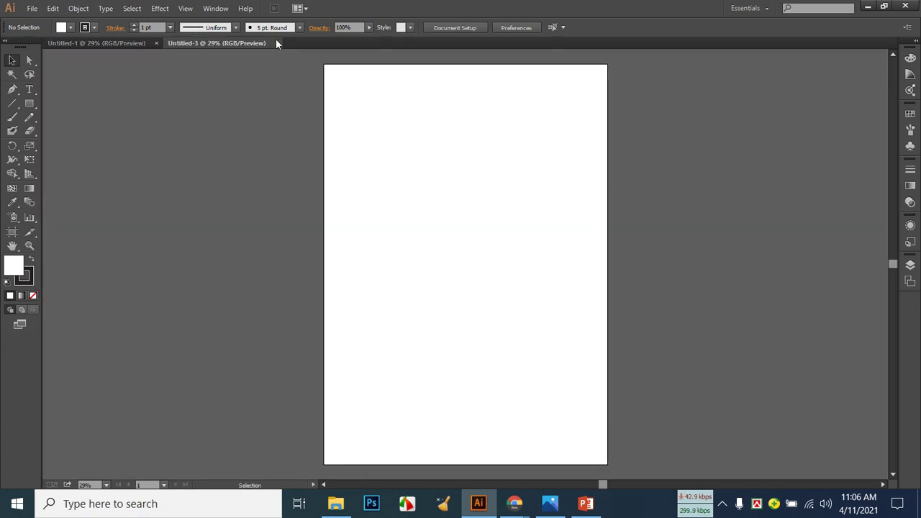
left_click(277, 42)
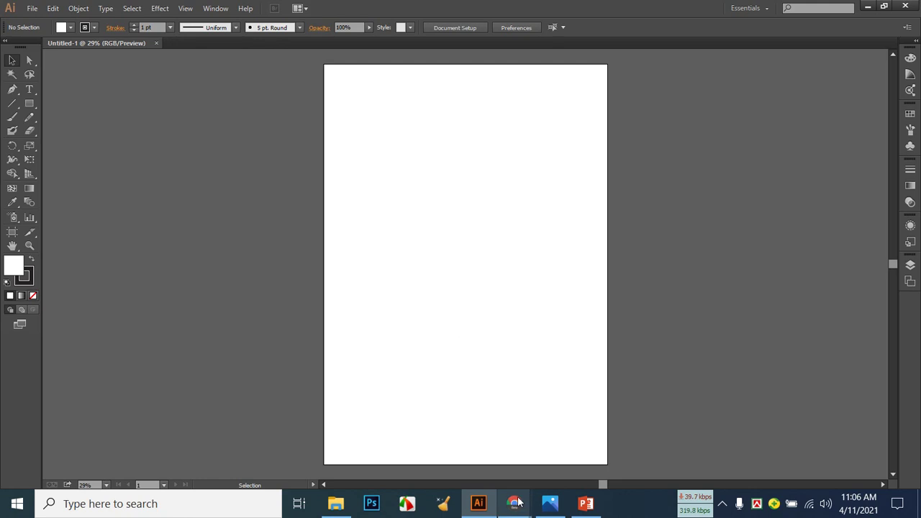
Switch to Chrome and check the live video's bitrate, framerate and alerts on the Facebook Live Producer dashboard.
mouse_move(514, 503)
left_click(485, 450)
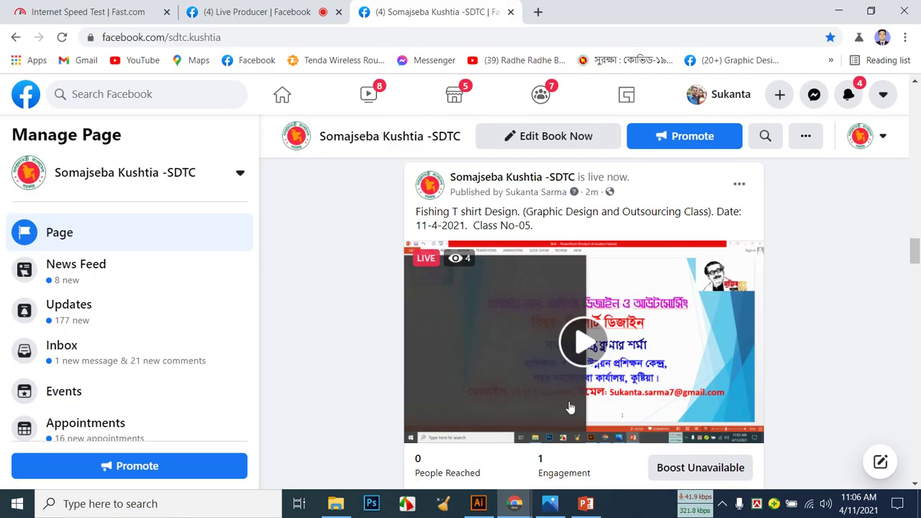
left_click(287, 12)
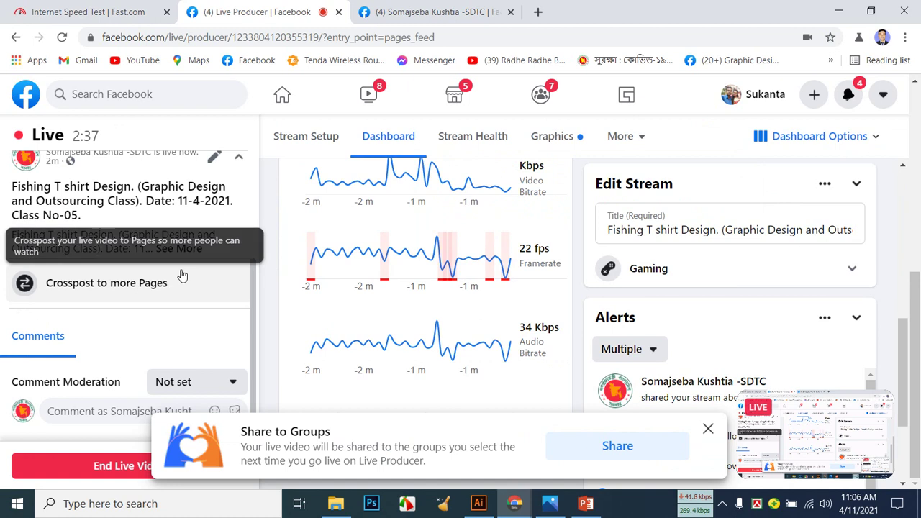
mouse_move(446, 263)
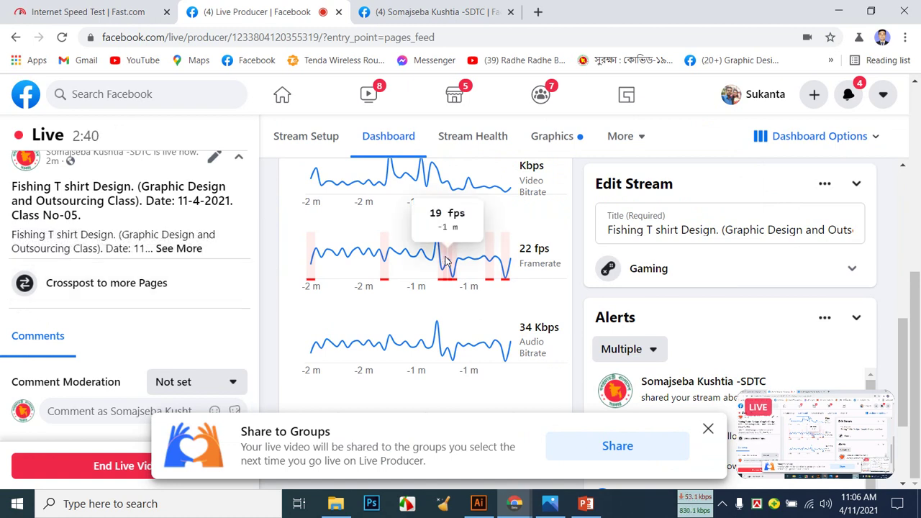
scroll(462, 265, "down", 2)
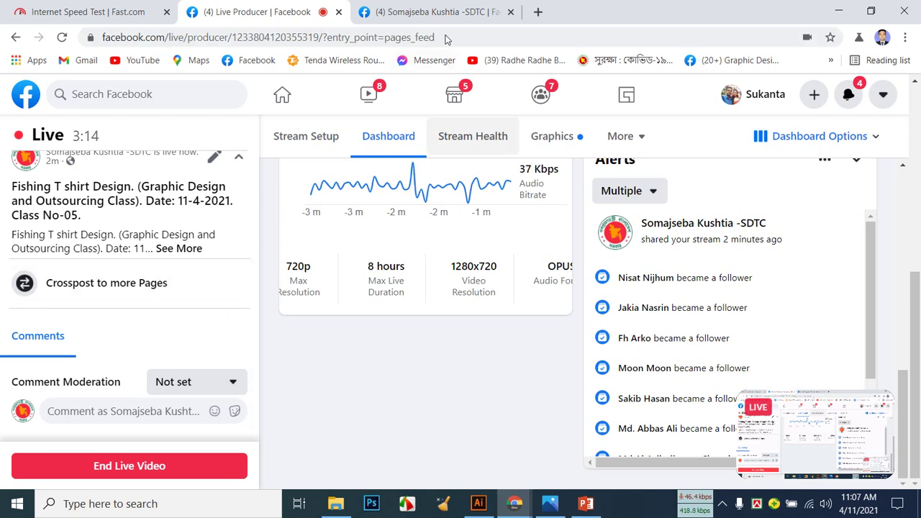
left_click(438, 12)
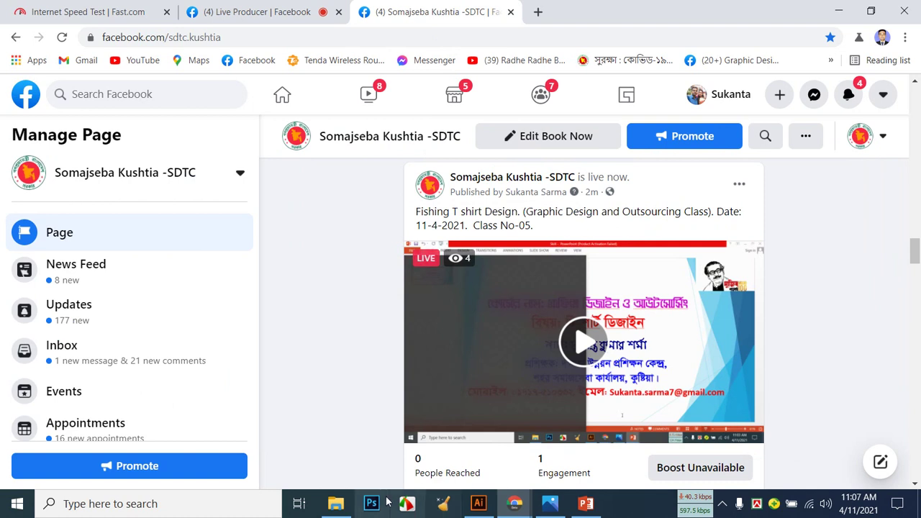
Switch to Photos and examine the reference T-shirt designs in Fishing.jpg and Fishing-2.jpg.
left_click(545, 511)
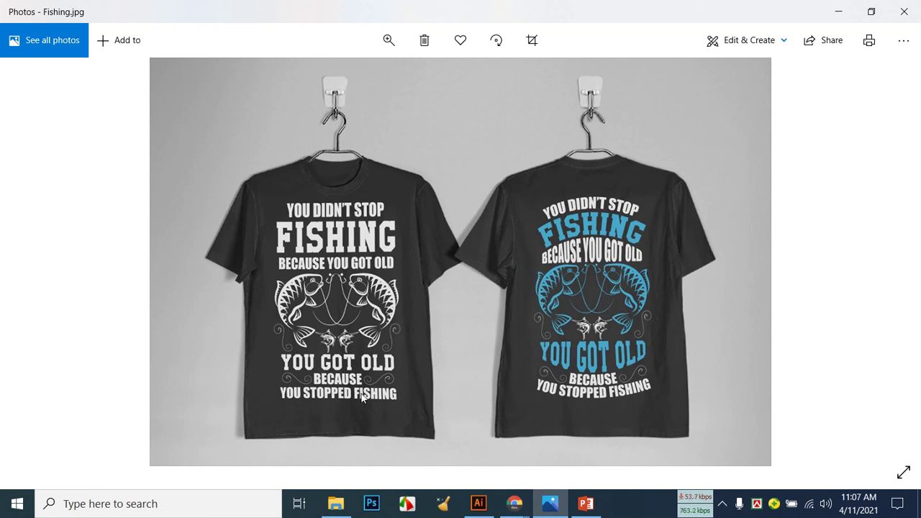
left_click(879, 282)
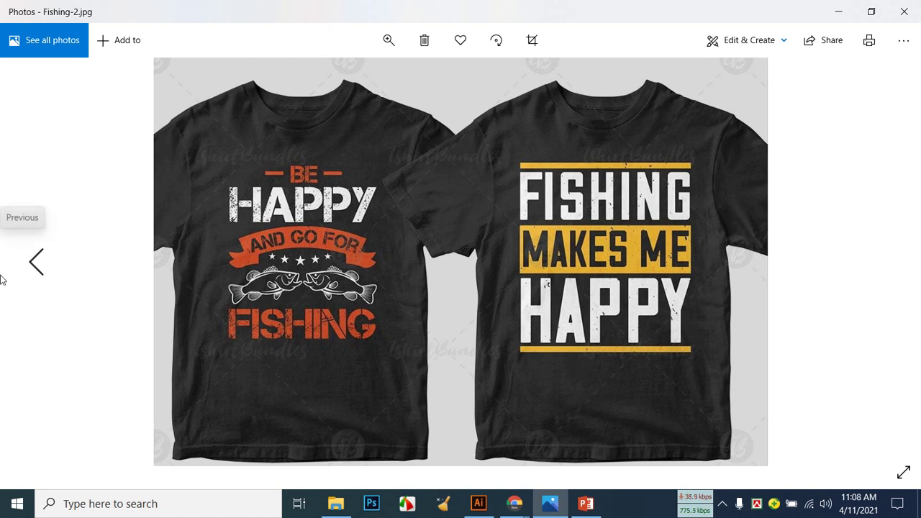
left_click(41, 284)
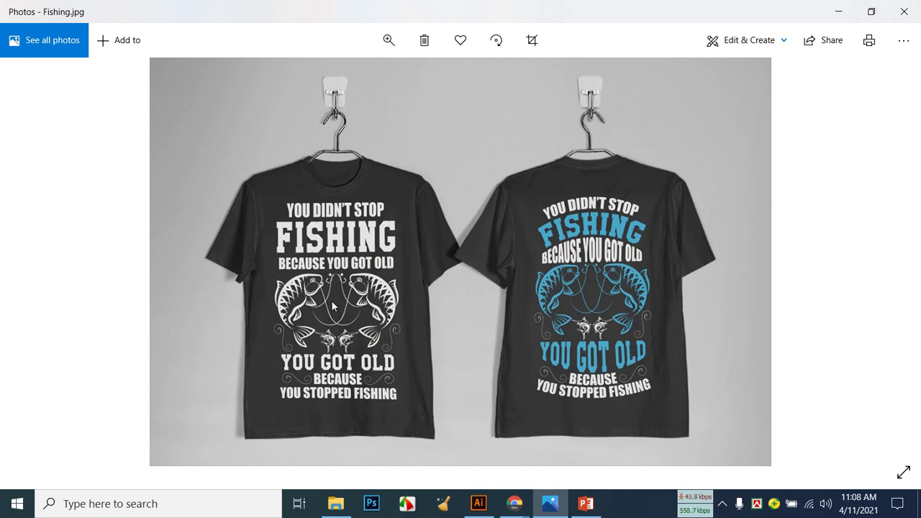
Switch back to Chrome, reload the Facebook page, and open freepik.com in a new tab.
mouse_move(518, 504)
left_click(487, 468)
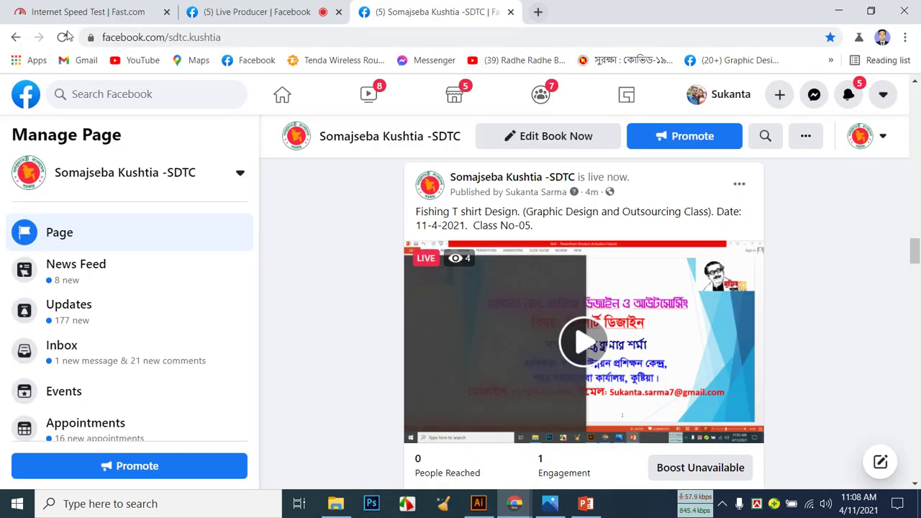
key("F5")
left_click(538, 12)
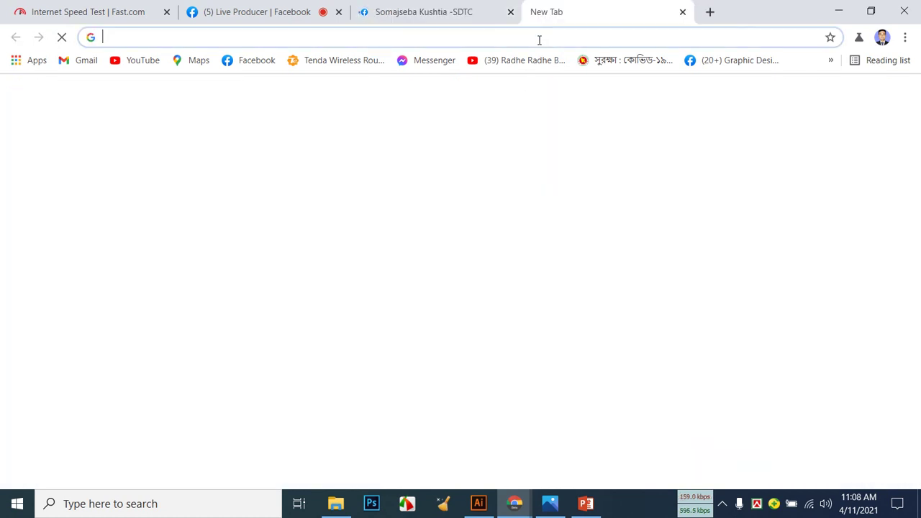
left_click(539, 37)
type("fre")
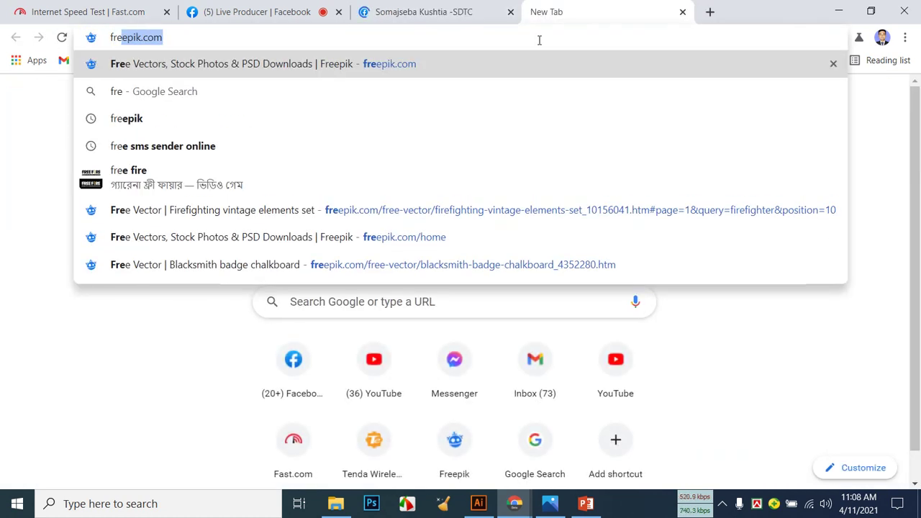
key("Return")
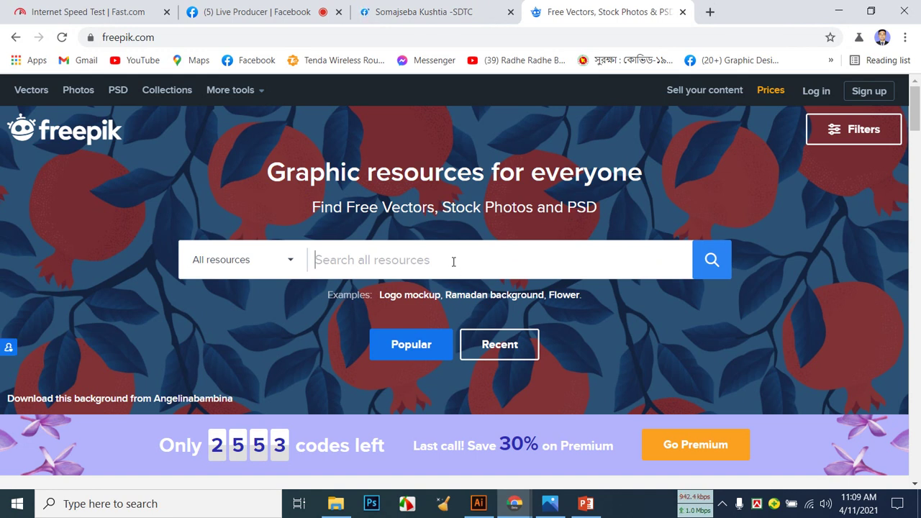
Search Freepik's resources for "fishing vectors" and open the set of fishing vector badges in a new tab.
type("fin")
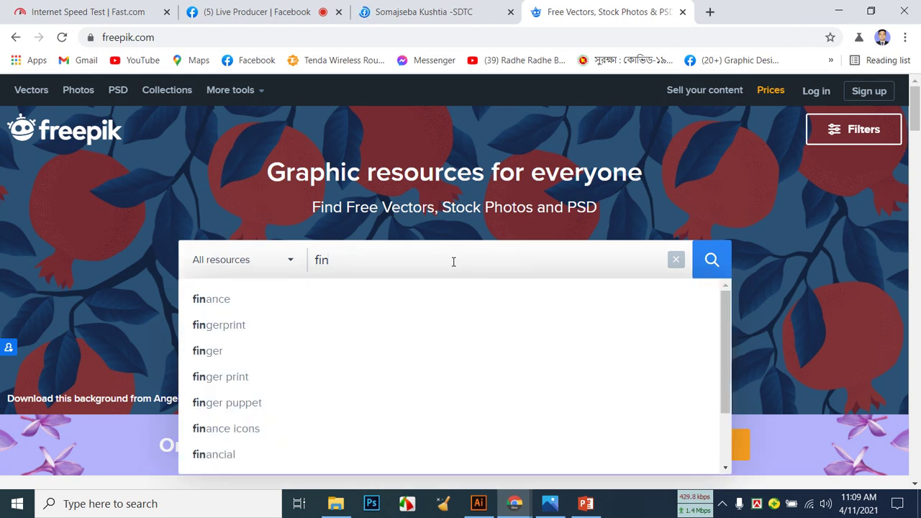
key("BackSpace")
type("shi")
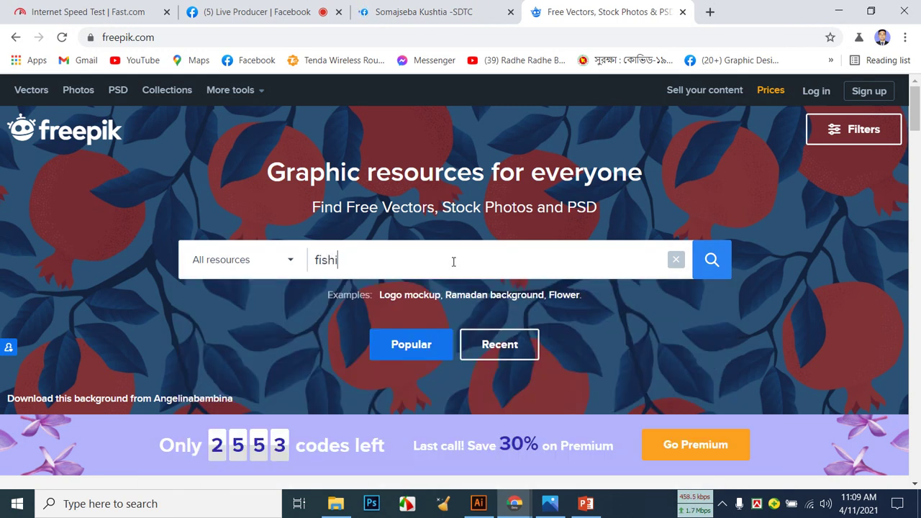
type("ng v")
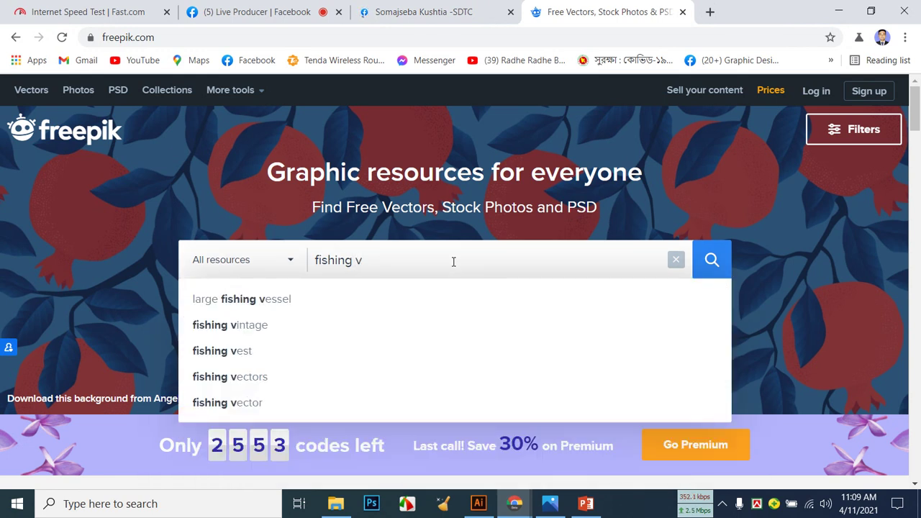
left_click(264, 376)
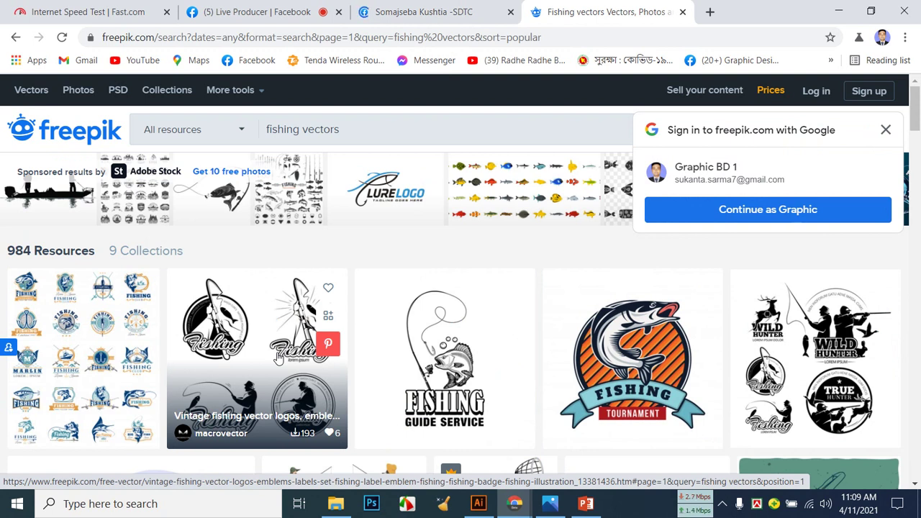
right_click(90, 341)
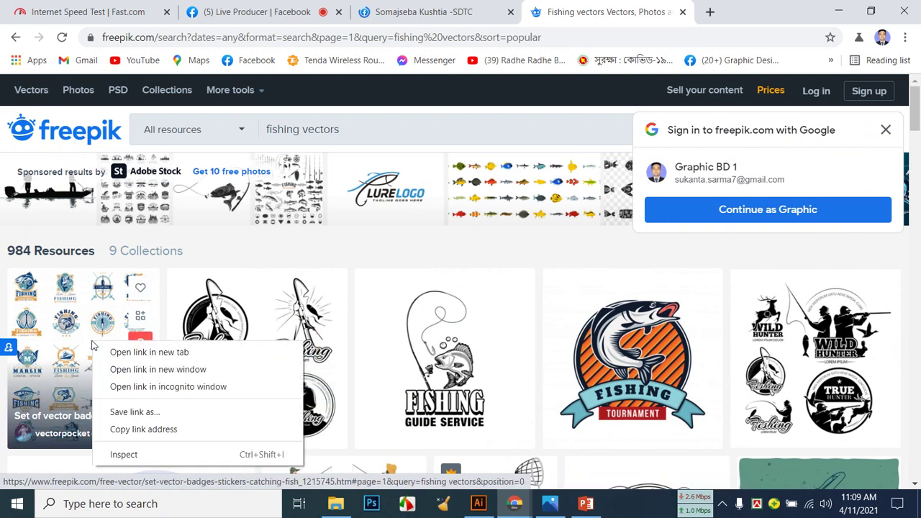
left_click(149, 352)
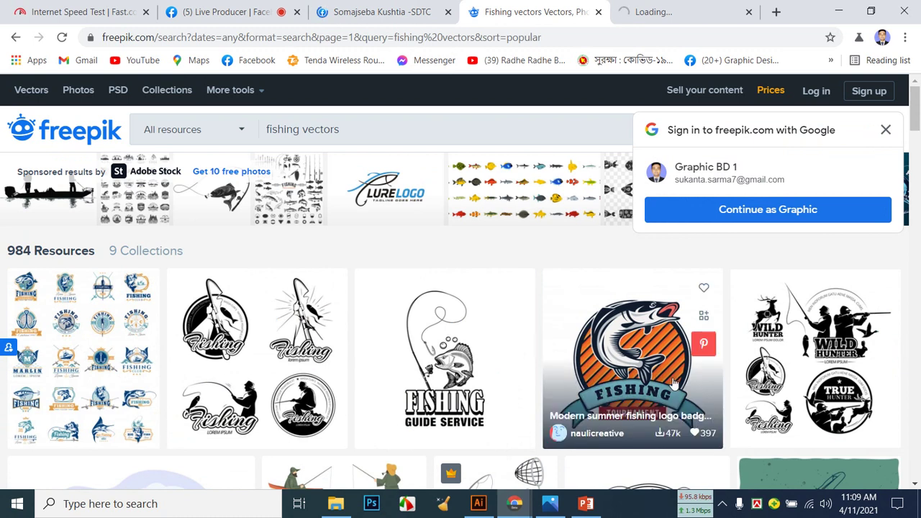
Browse the Freepik "fishing vectors" results and compare the artwork with the T-shirt designs in Fishing.jpg in Photos.
left_click(565, 501)
left_click(565, 501)
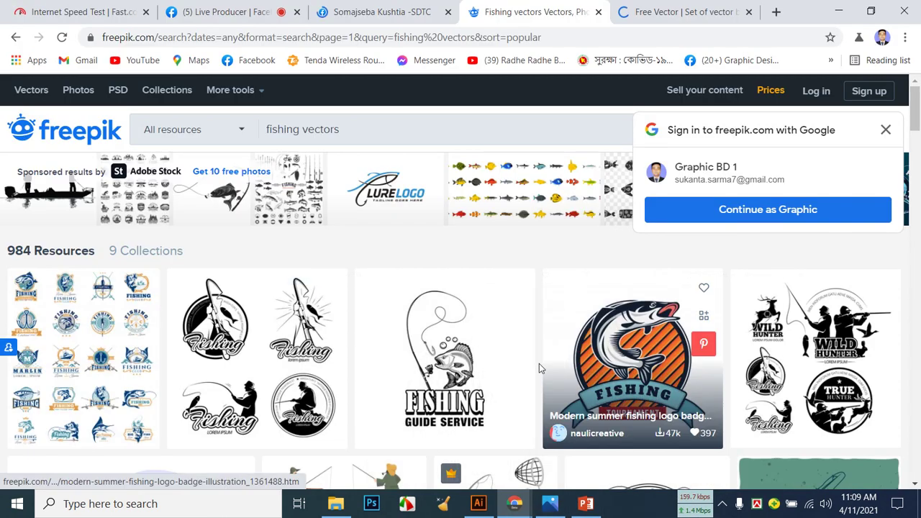
scroll(539, 364, "down", 2)
scroll(539, 368, "down", 4)
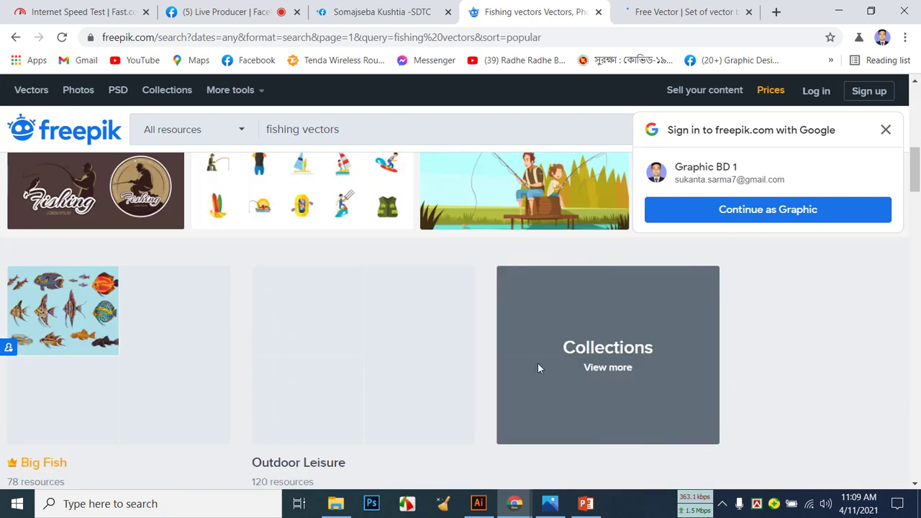
scroll(538, 368, "up", 2)
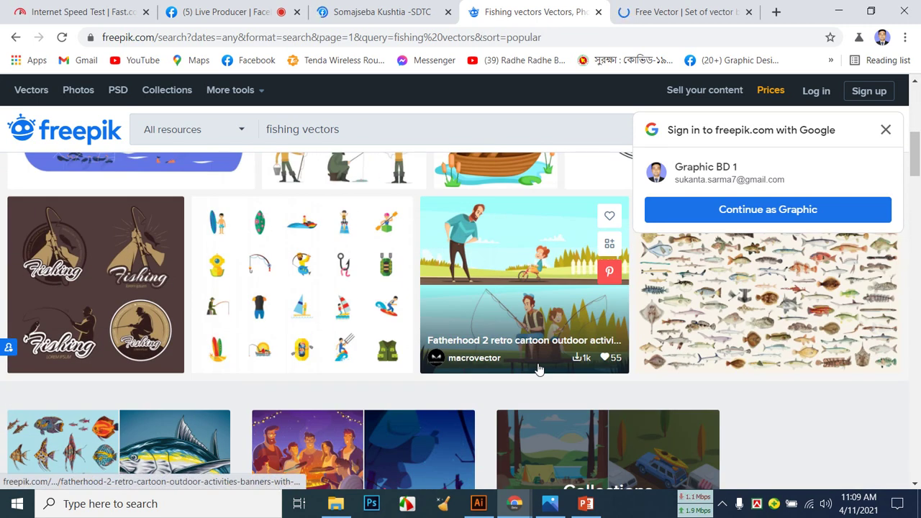
scroll(538, 370, "down", 2)
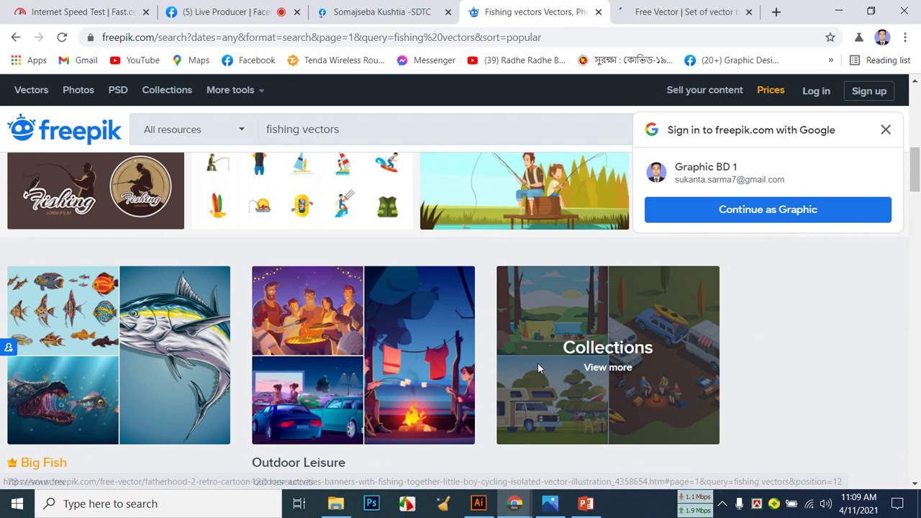
scroll(538, 369, "down", 3)
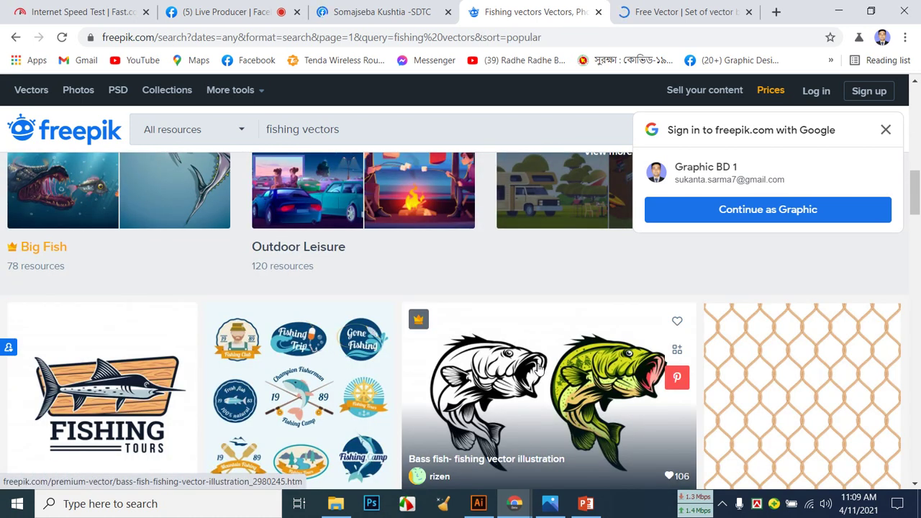
scroll(539, 368, "down", 2)
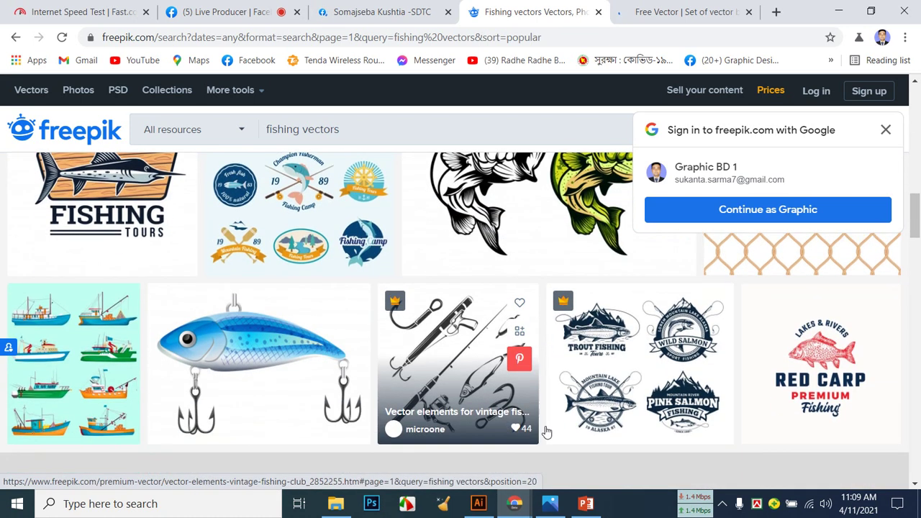
left_click(563, 508)
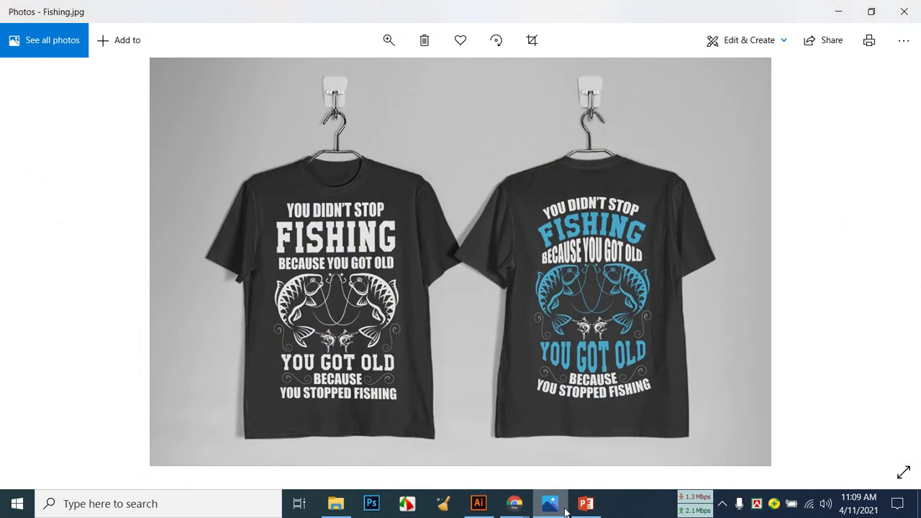
left_click(565, 510)
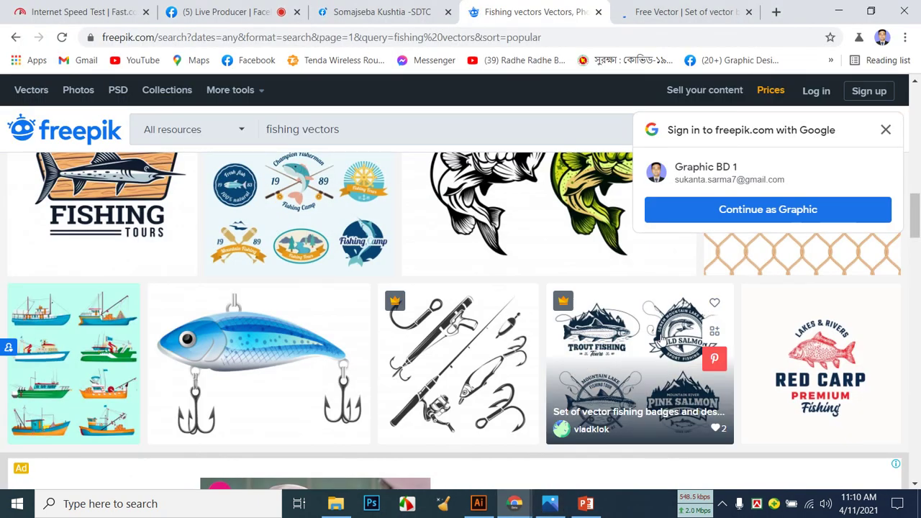
scroll(456, 321, "up", 3)
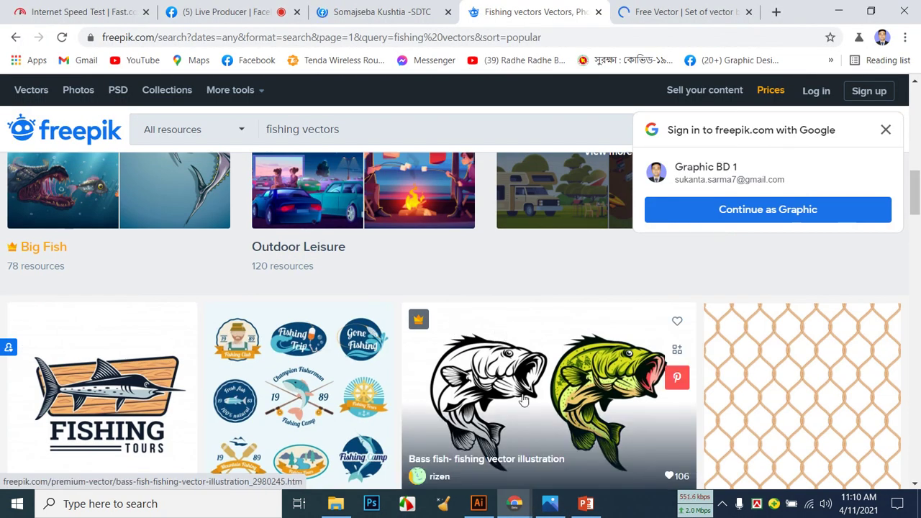
left_click(551, 504)
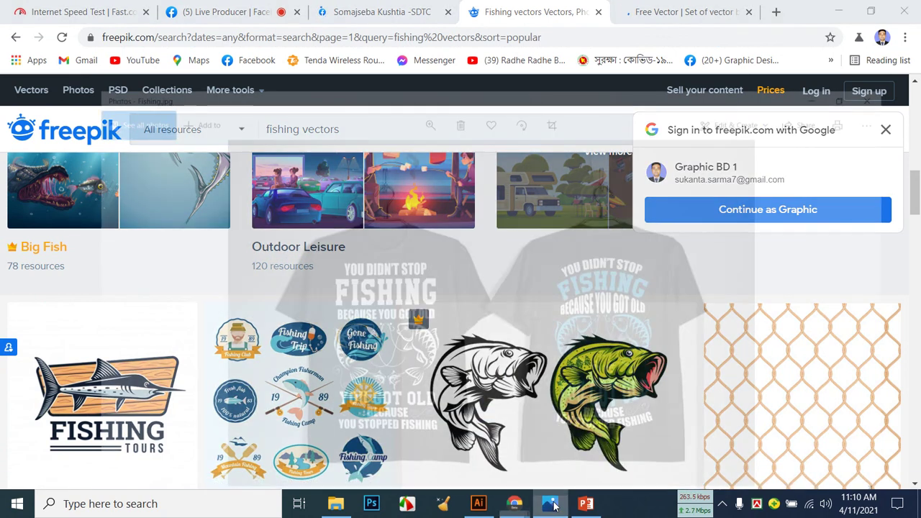
left_click(554, 505)
Look through the remaining "fishing vectors" results down to the end of the first page.
scroll(503, 391, "down", 3)
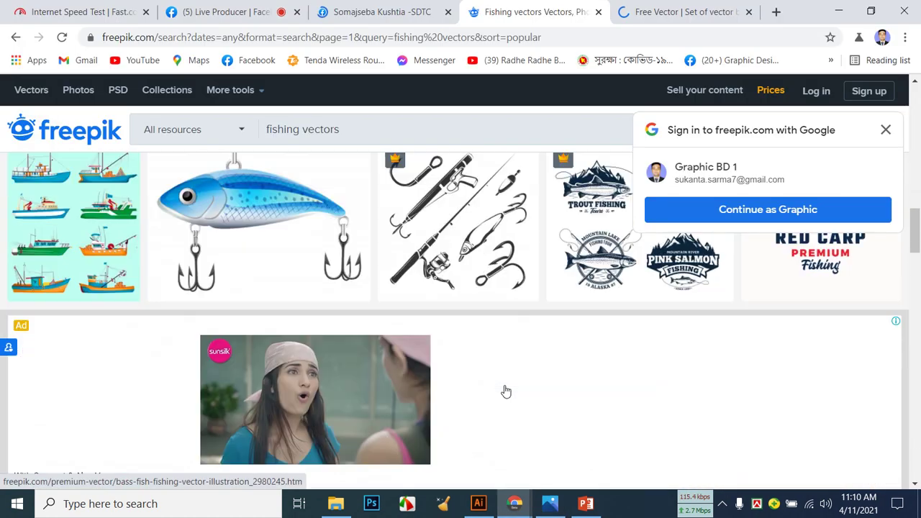
scroll(503, 390, "down", 5)
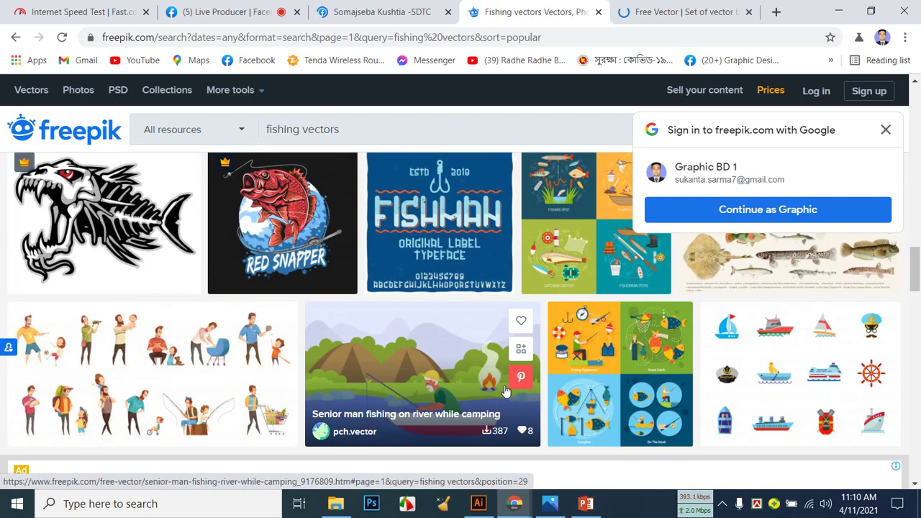
scroll(505, 391, "down", 5)
scroll(506, 390, "down", 5)
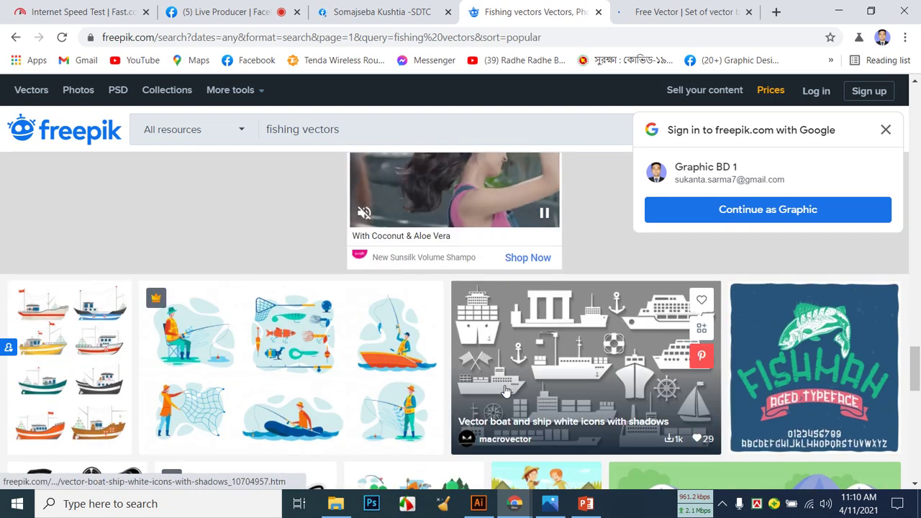
scroll(505, 391, "down", 3)
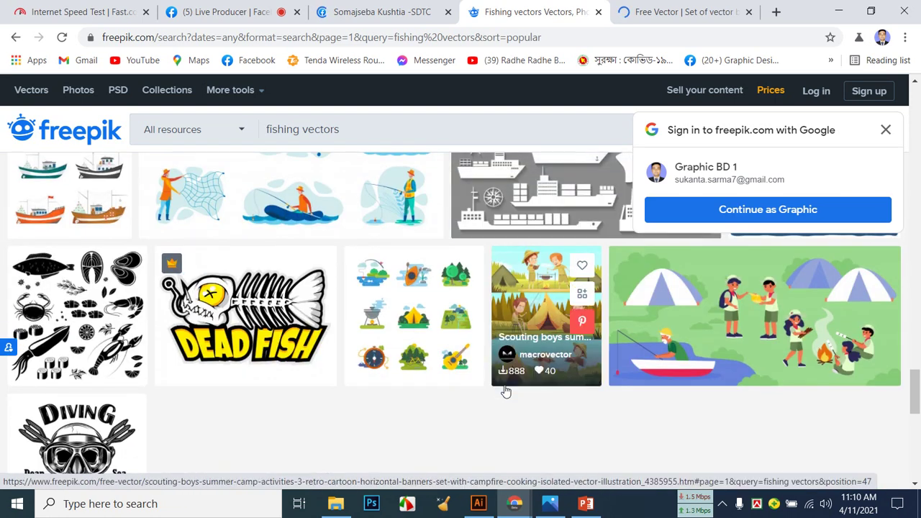
scroll(505, 389, "down", 4)
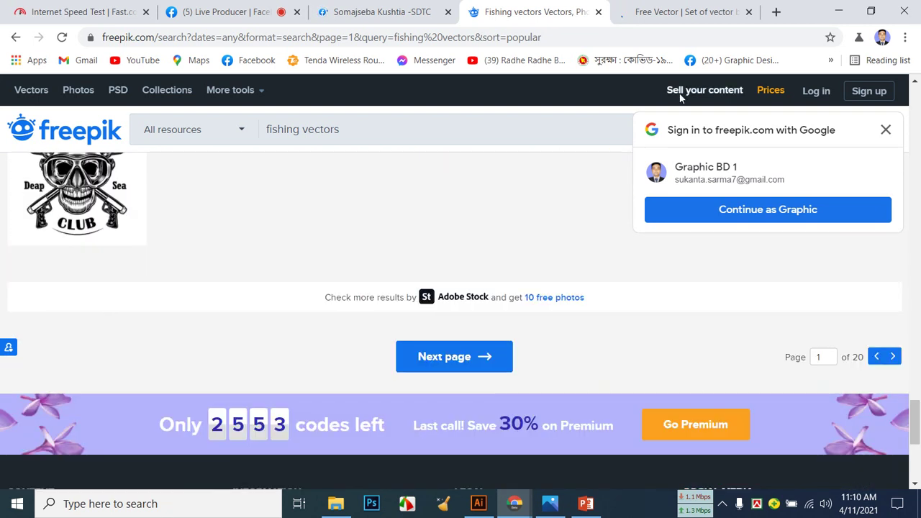
Sign in to Freepik with the offered Google account and bring up the opened set of catching-fish vector badges.
left_click(722, 10)
left_click(575, 14)
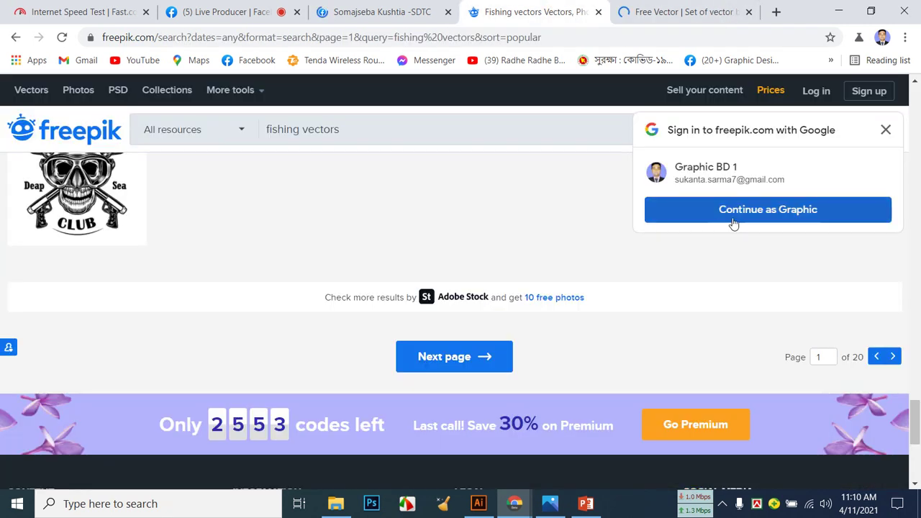
left_click(739, 215)
left_click(684, 10)
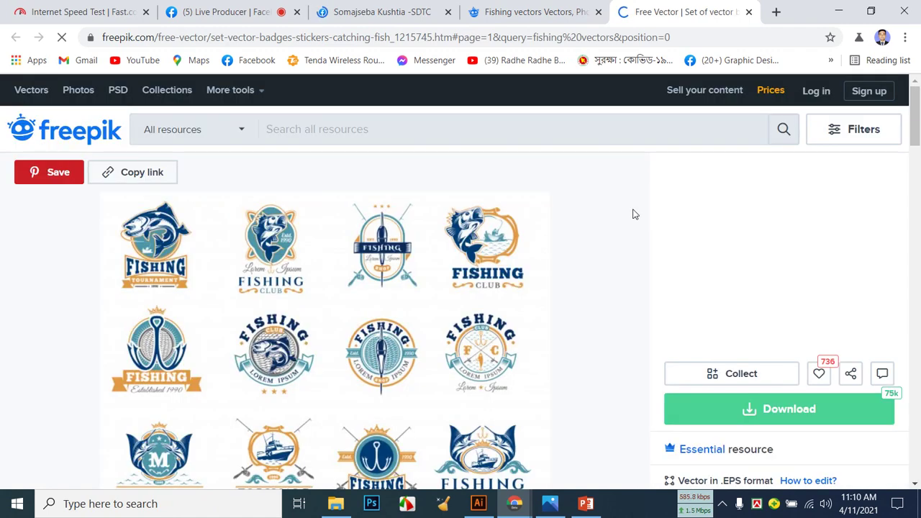
Review the catching-fish badge designs and download the set as a free resource with attribution.
scroll(387, 367, "down", 2)
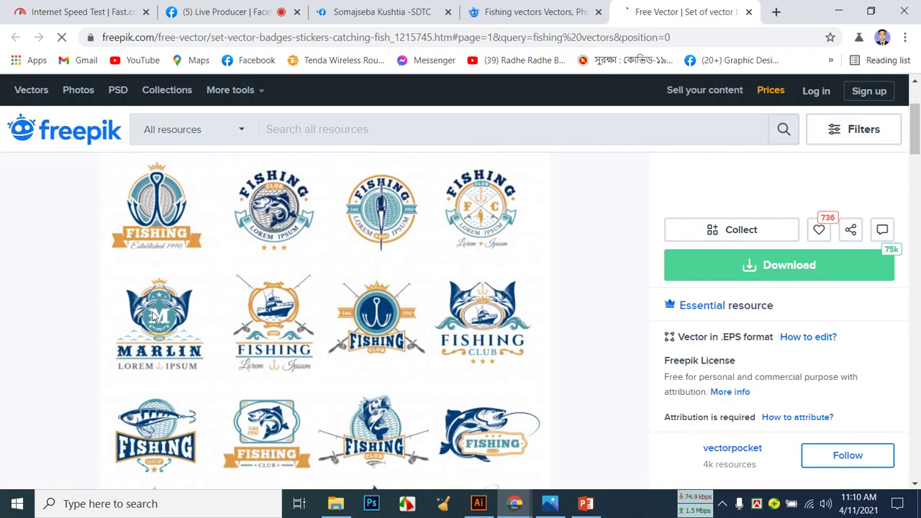
scroll(354, 342, "down", 2)
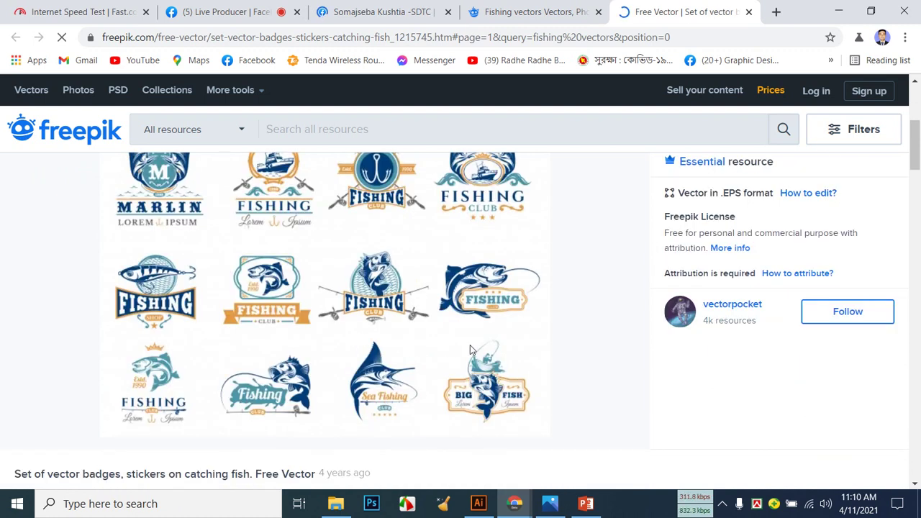
scroll(470, 349, "up", 1)
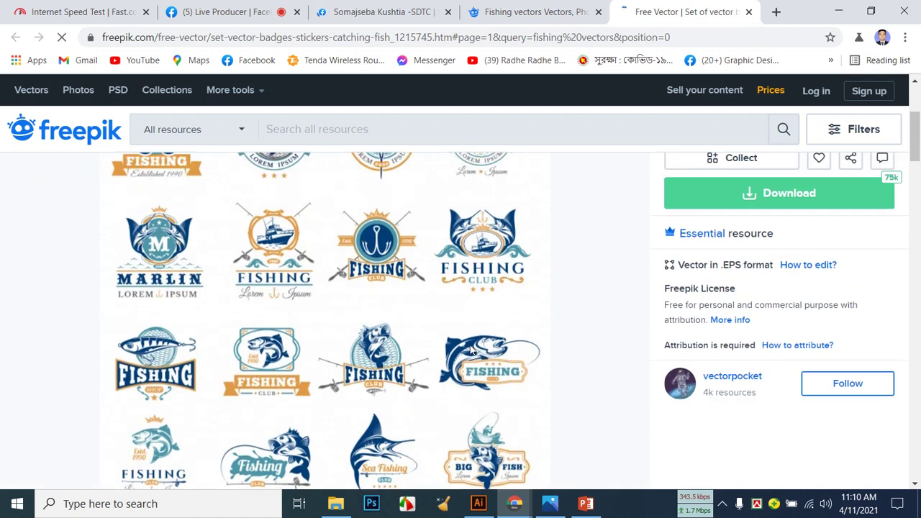
left_click(756, 204)
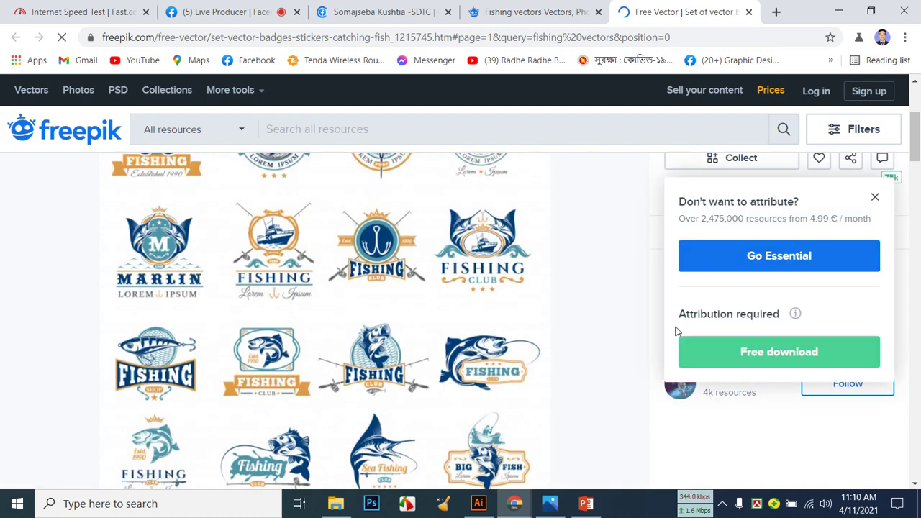
left_click(752, 351)
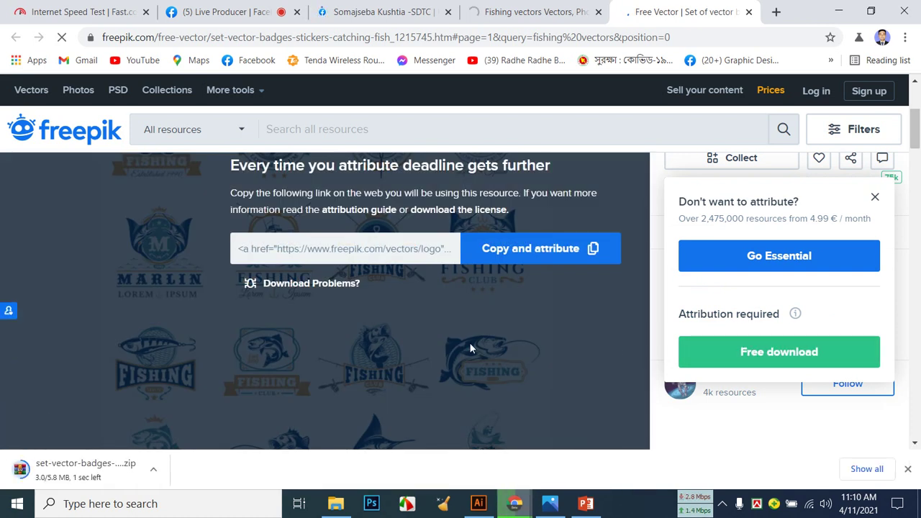
Open the vintage fishing logo set from the vectors related to the catching-fish badges.
scroll(435, 324, "down", 1)
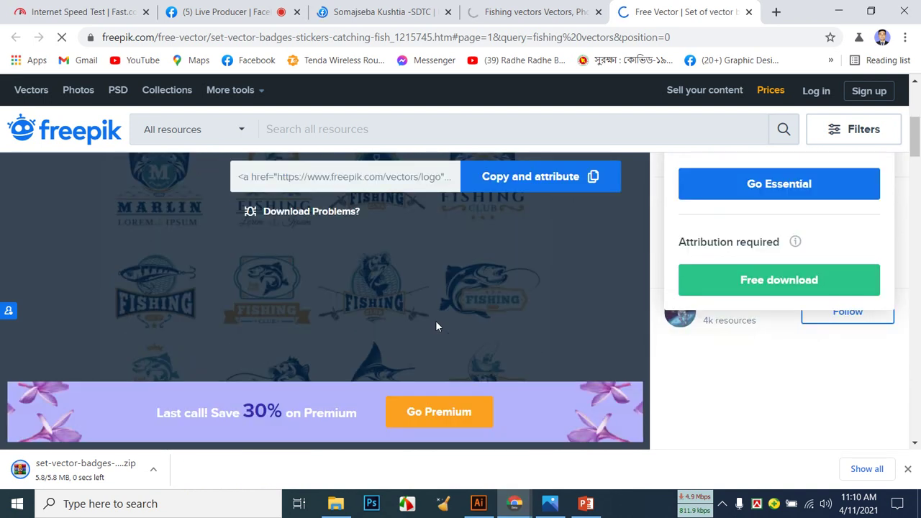
scroll(436, 326, "down", 2)
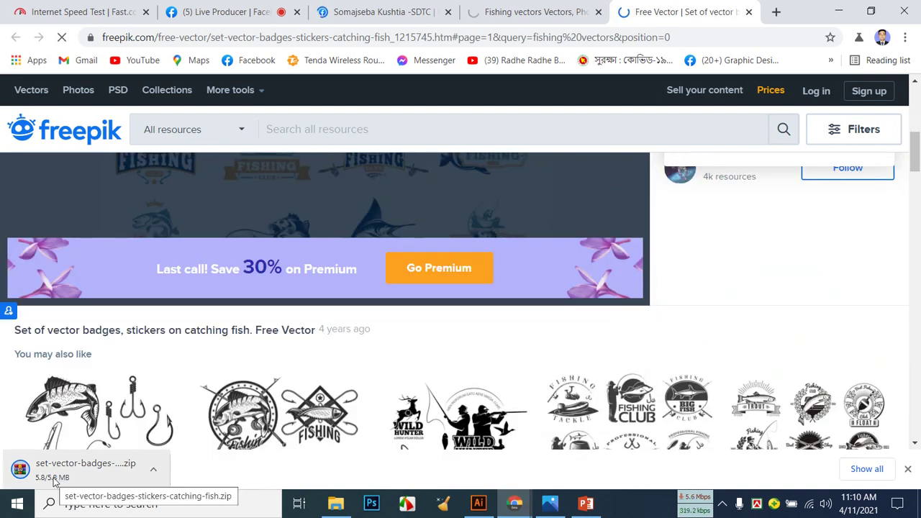
scroll(738, 345, "down", 2)
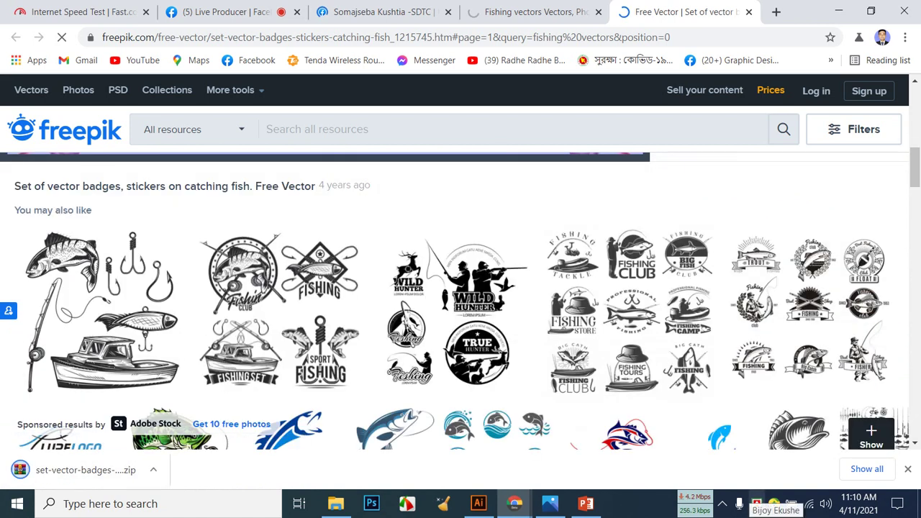
left_click(800, 321)
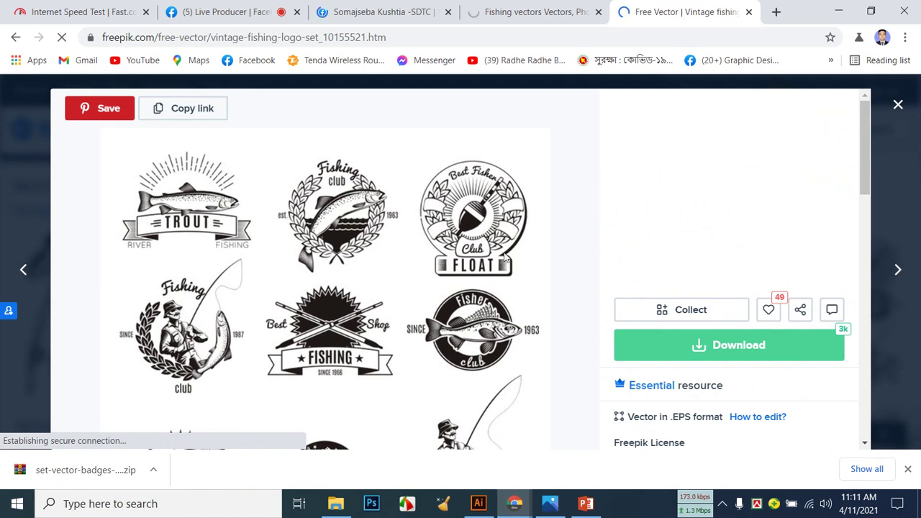
Examine the vintage fishing logos and the similar fishing and seafood emblem sets suggested with them.
scroll(506, 258, "down", 3)
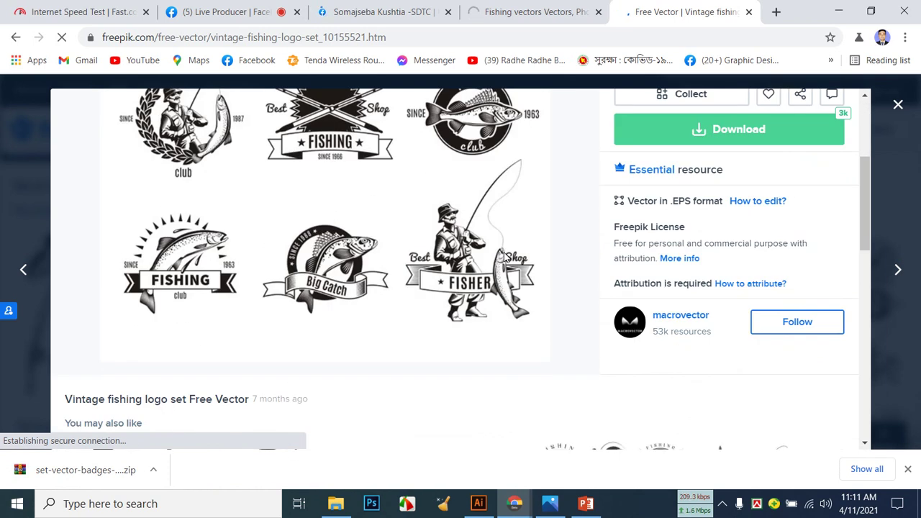
scroll(506, 257, "down", 3)
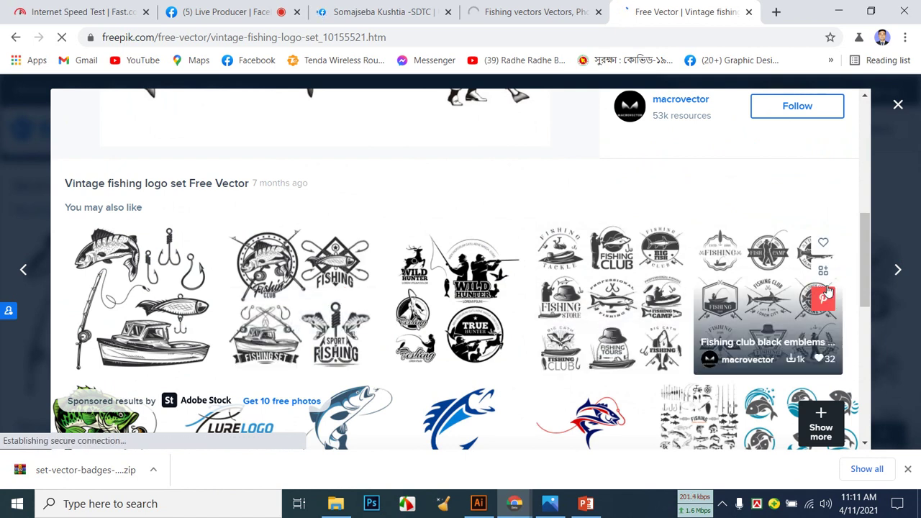
scroll(493, 280, "down", 2)
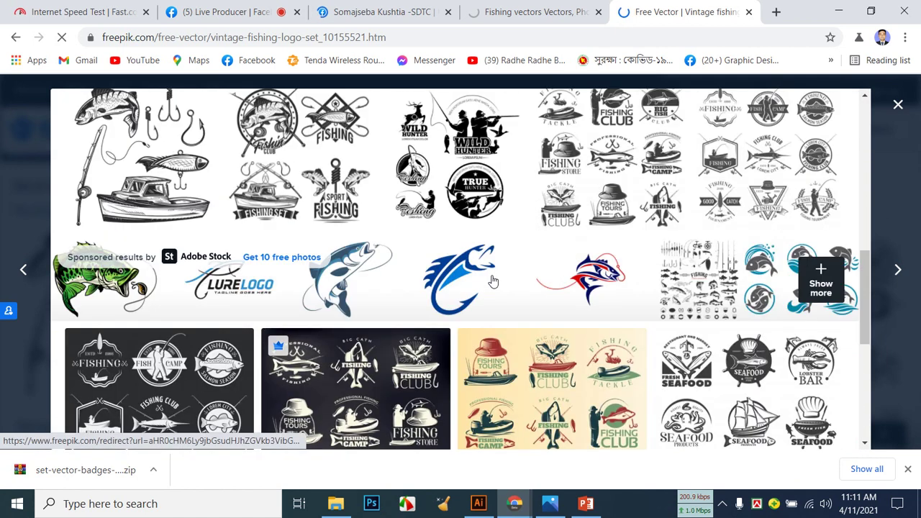
scroll(493, 281, "down", 2)
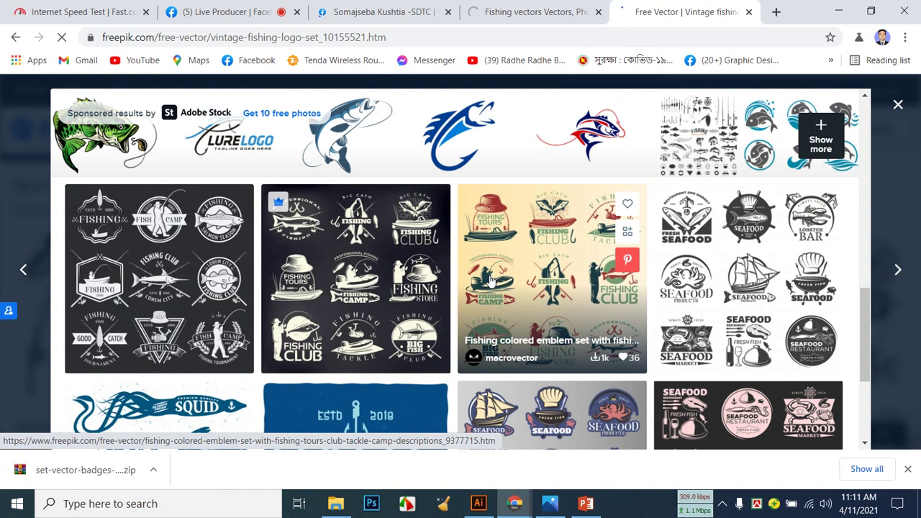
scroll(757, 331, "down", 1)
scroll(757, 331, "down", 3)
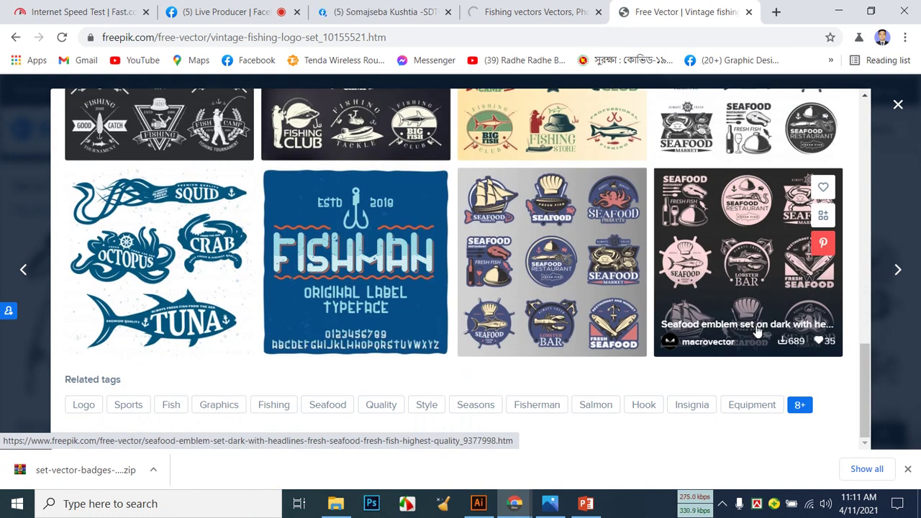
Return to the fishing vectors search results and look through the fishing badges, logos and illustrations.
left_click(532, 11)
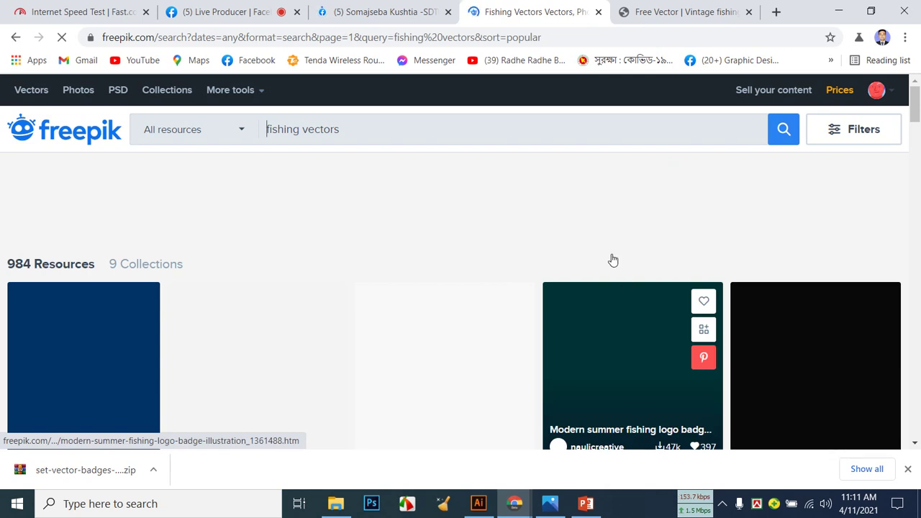
scroll(611, 249, "down", 2)
scroll(612, 247, "up", 1)
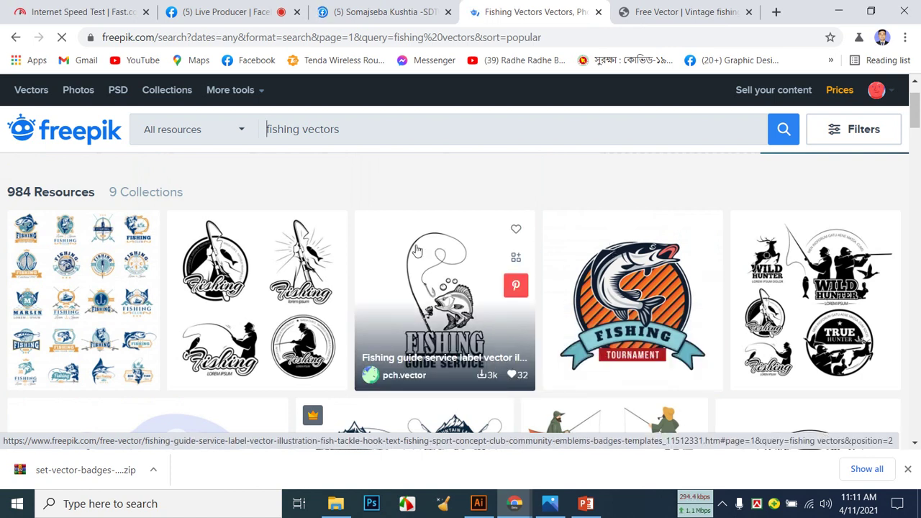
scroll(417, 250, "down", 2)
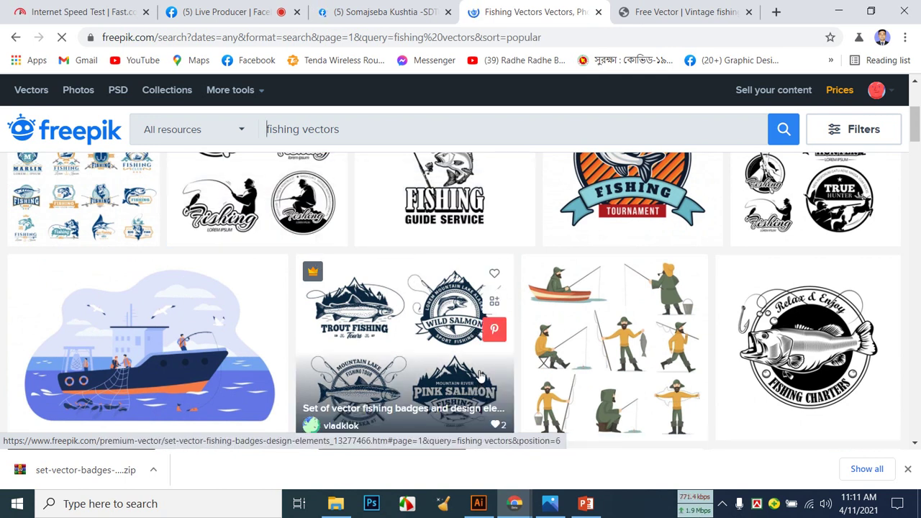
scroll(481, 370, "down", 2)
scroll(480, 365, "down", 2)
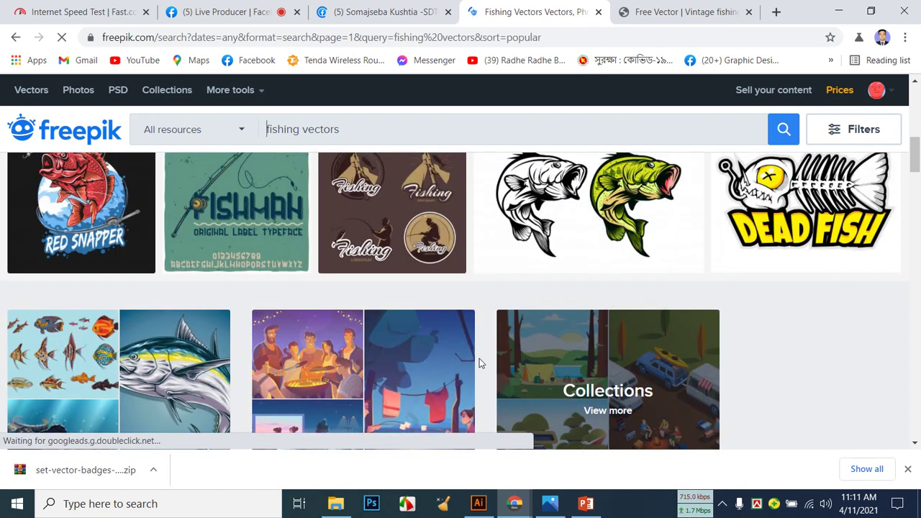
scroll(479, 359, "up", 5)
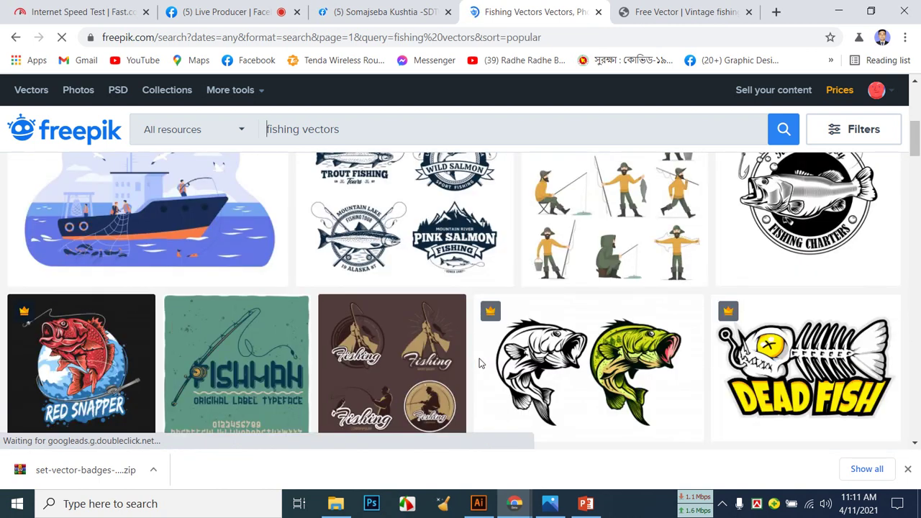
scroll(481, 362, "up", 1)
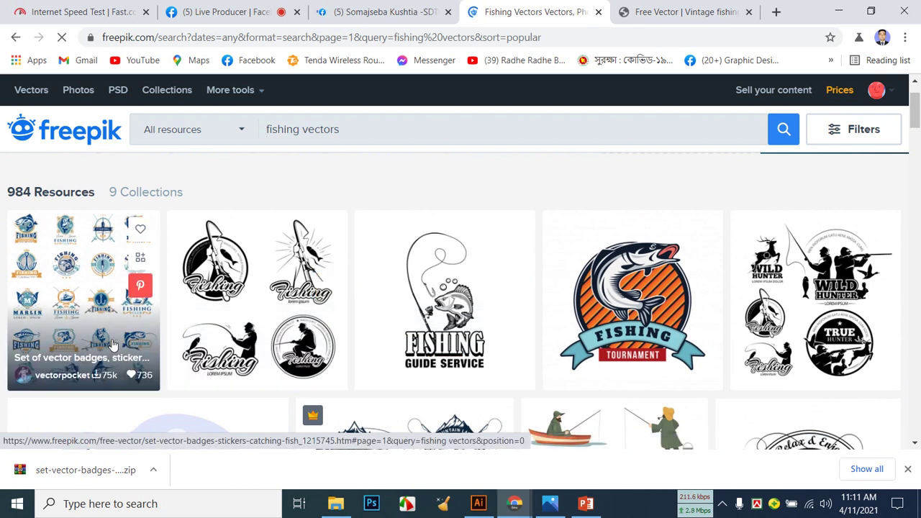
Open the catching-fish badges and stickers set from the search results in a new tab and bring it up.
right_click(96, 296)
left_click(152, 306)
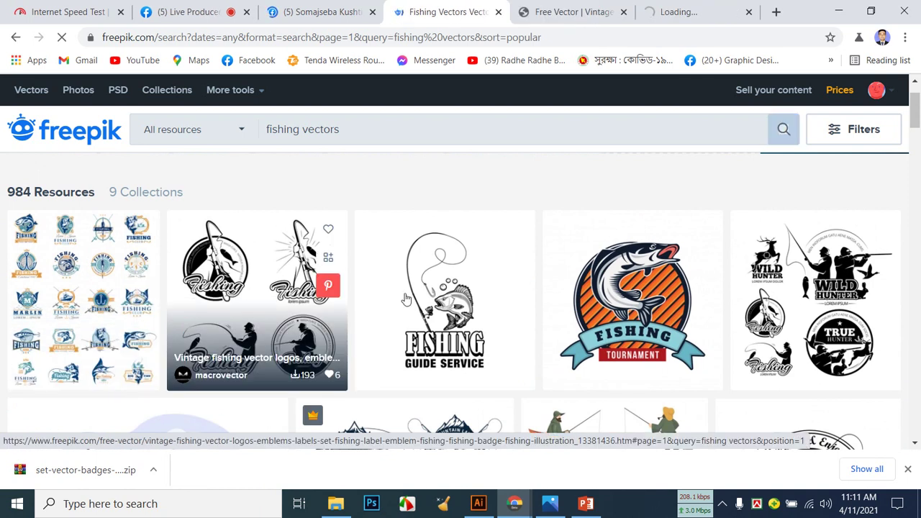
left_click(690, 11)
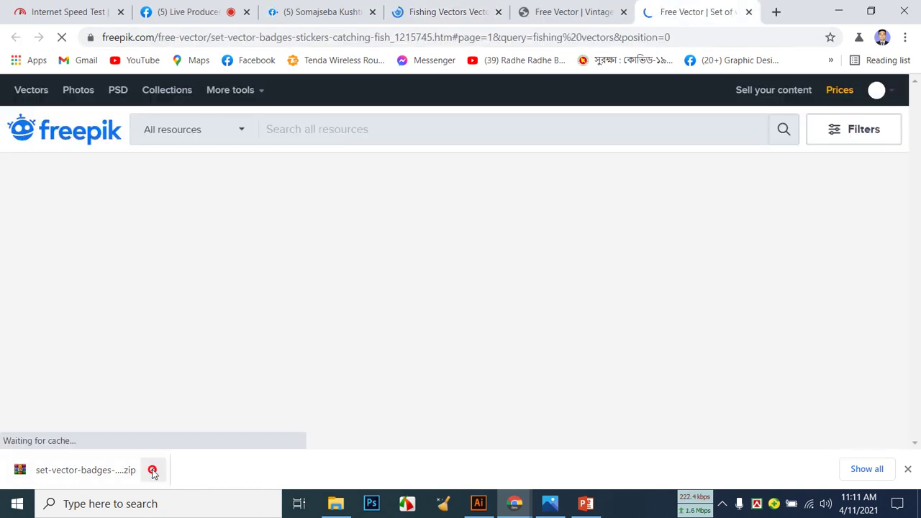
Show the downloaded catching-fish badges archive in its Downloads folder and return to the browser.
left_click(153, 471)
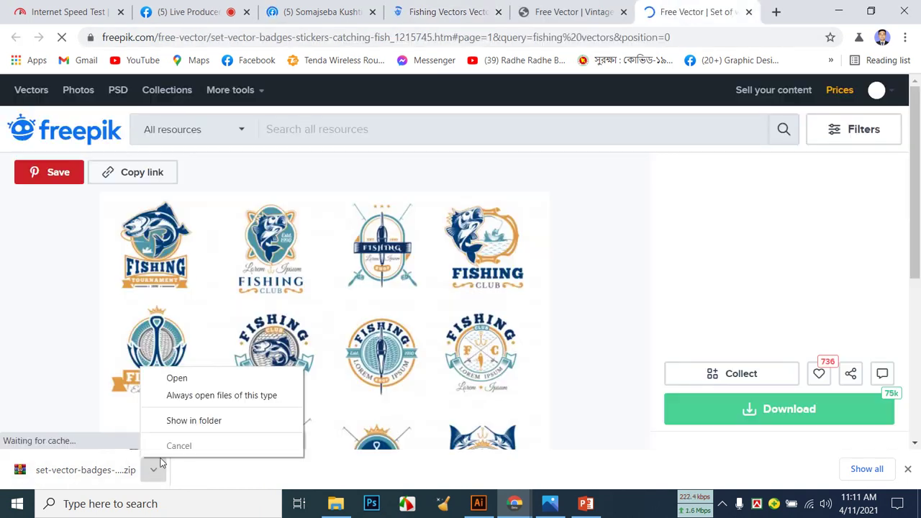
left_click(183, 421)
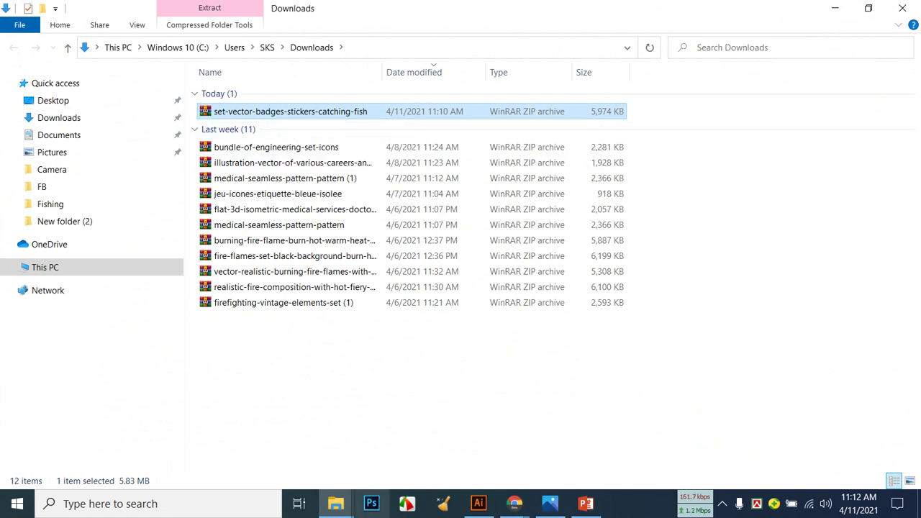
mouse_move(529, 503)
left_click(494, 455)
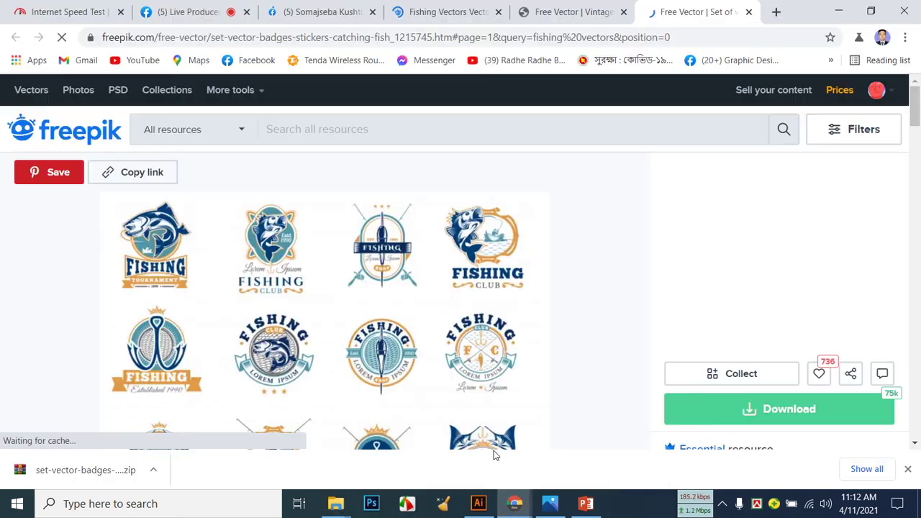
Review the catching-fish badges and their suggested vectors, and close the opened vector pages to return to the search results.
scroll(280, 247, "down", 6)
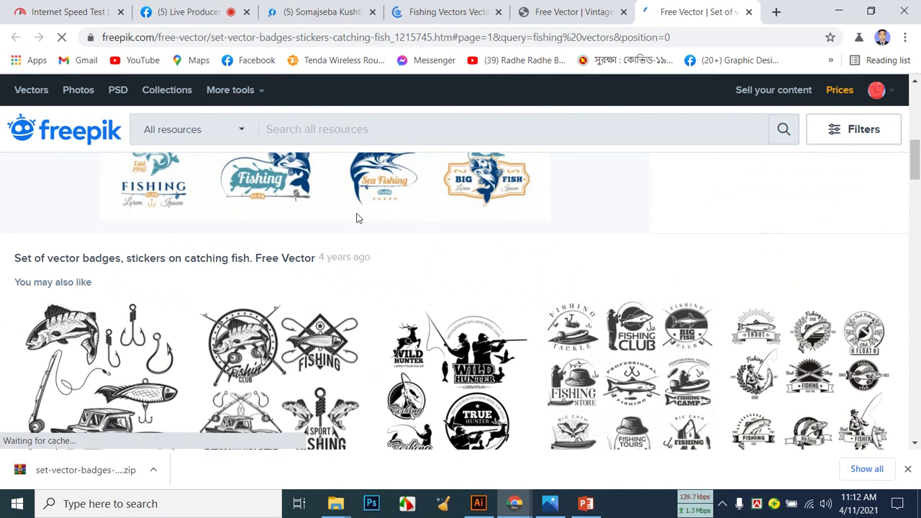
scroll(358, 218, "up", 5)
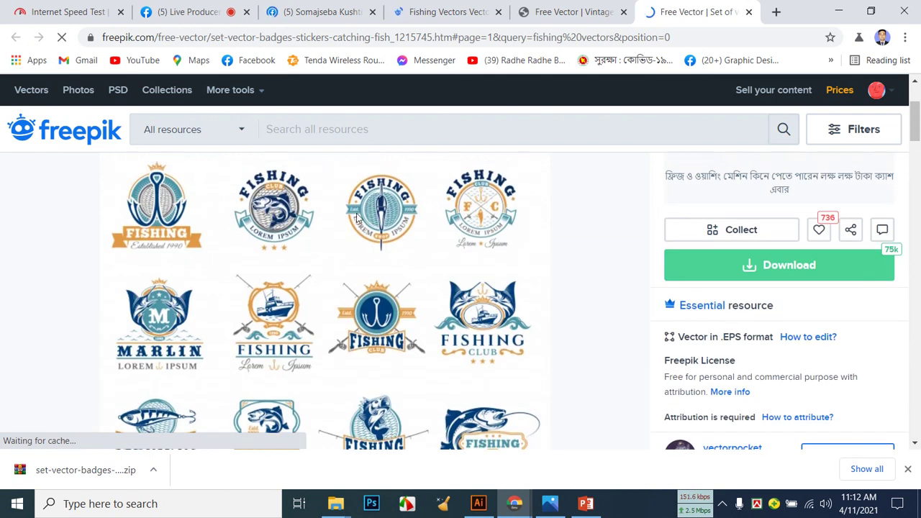
scroll(357, 218, "up", 2)
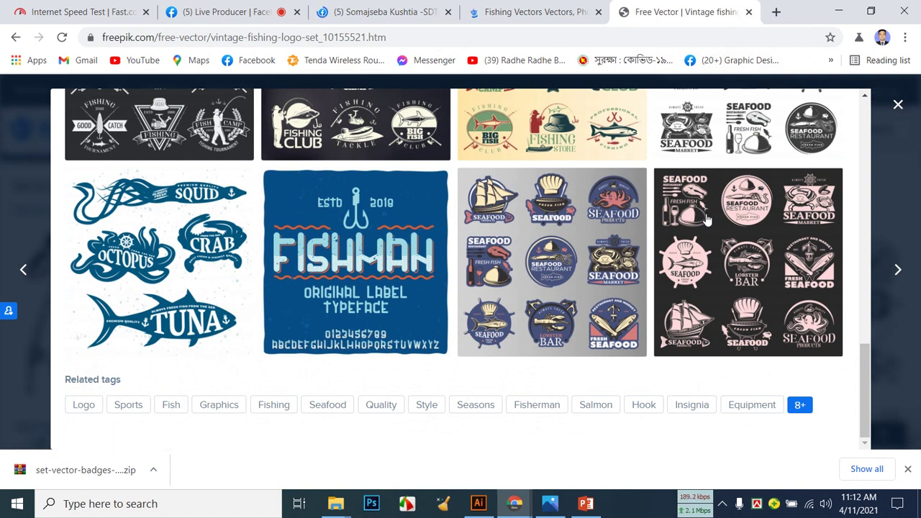
key("ctrl+w")
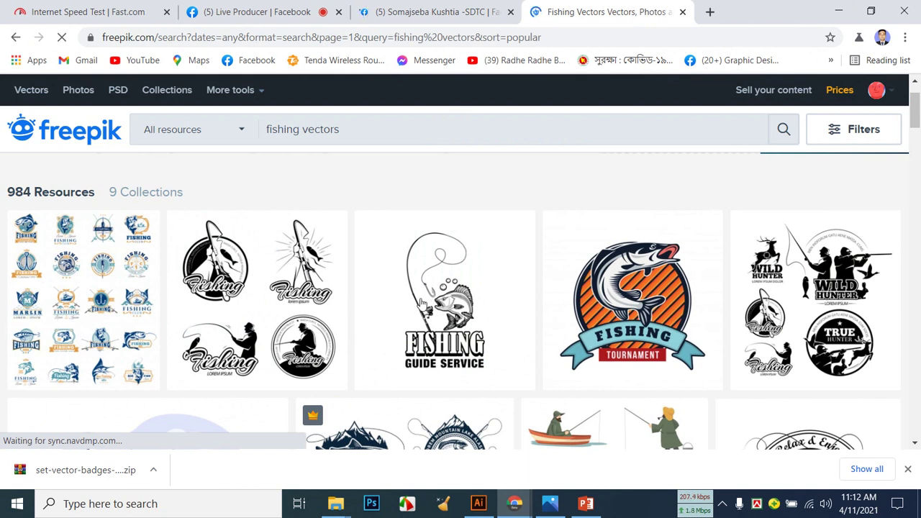
Browse further through the fishing vectors results and collections for artwork suited to the T-shirt design.
scroll(510, 344, "down", 4)
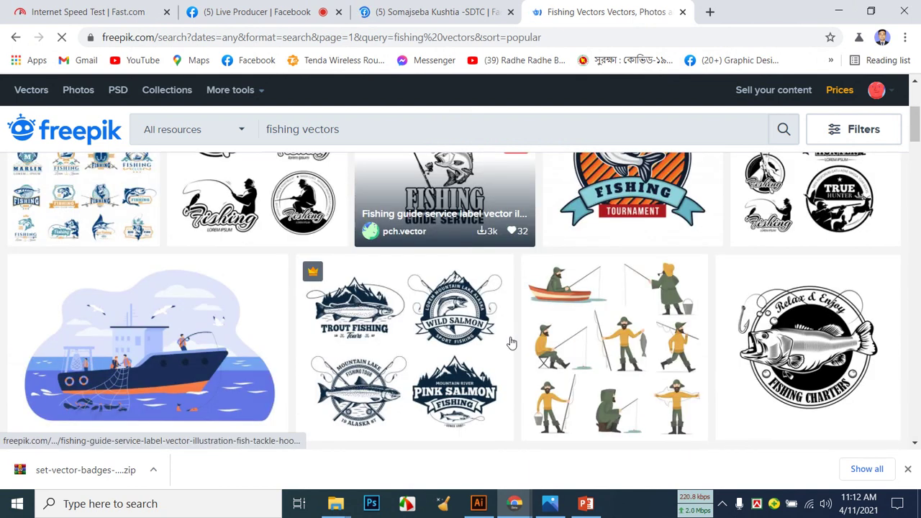
scroll(511, 343, "down", 3)
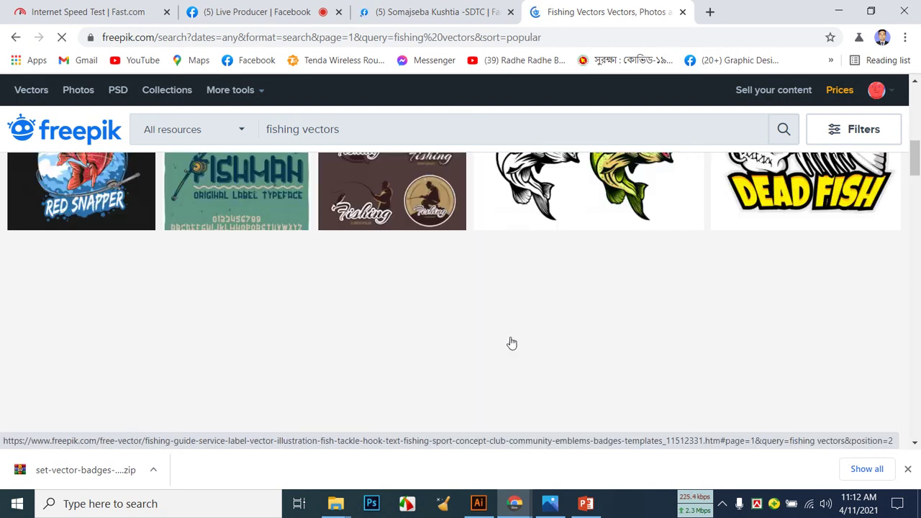
scroll(511, 343, "down", 3)
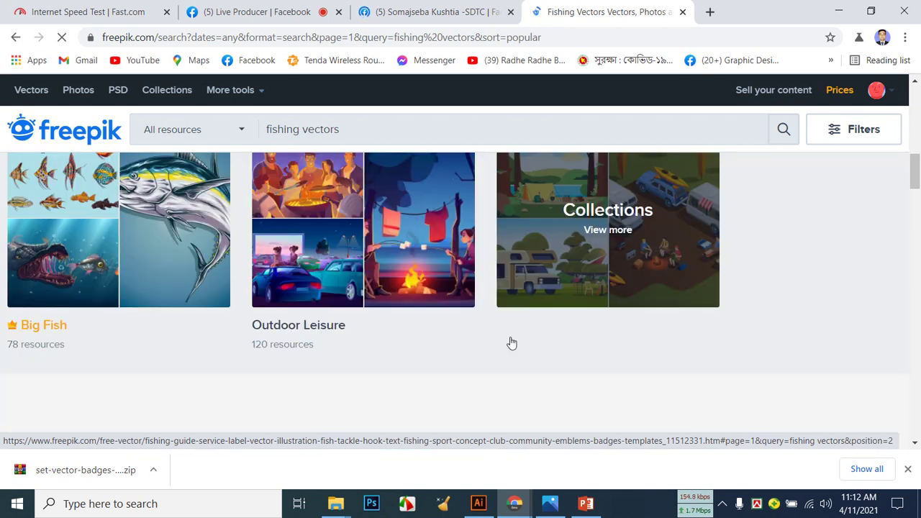
scroll(416, 312, "down", 3)
scroll(416, 312, "down", 2)
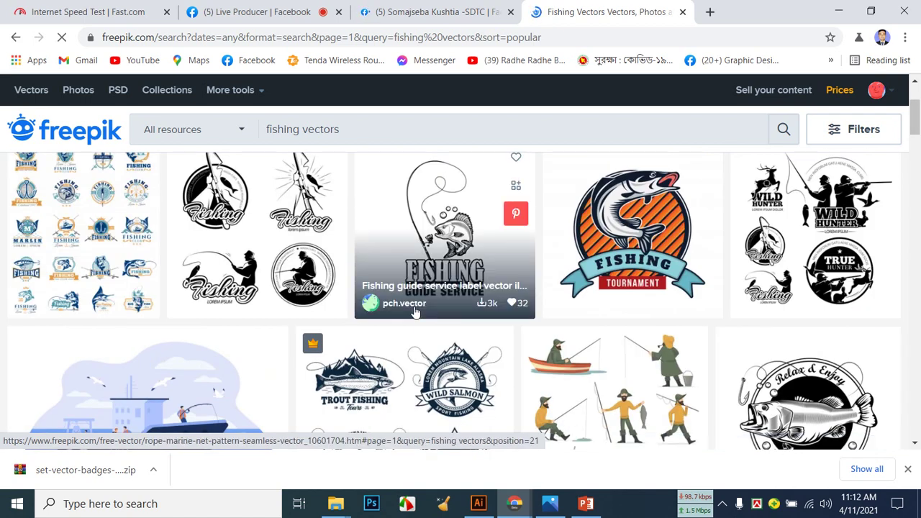
scroll(416, 312, "up", 2)
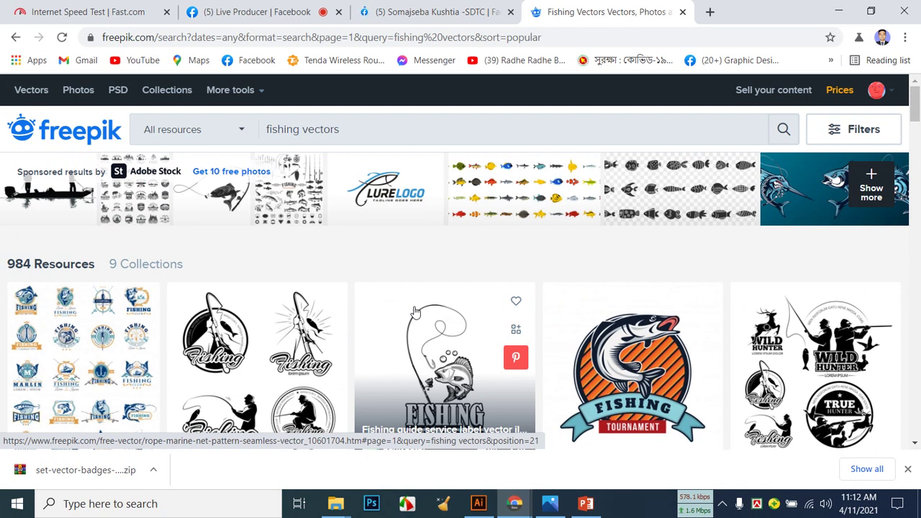
scroll(416, 312, "down", 4)
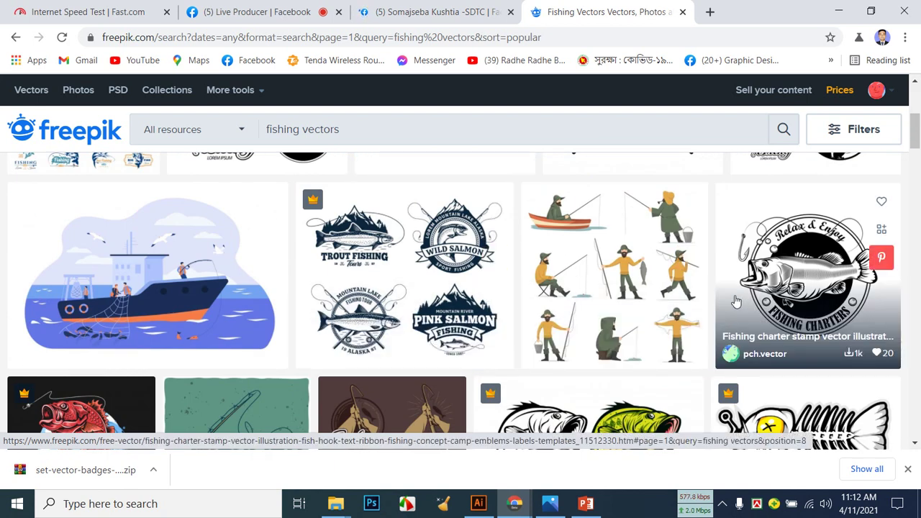
Open the trout and salmon fishing badges set, examine its designs and license, and close its preview.
left_click(457, 230)
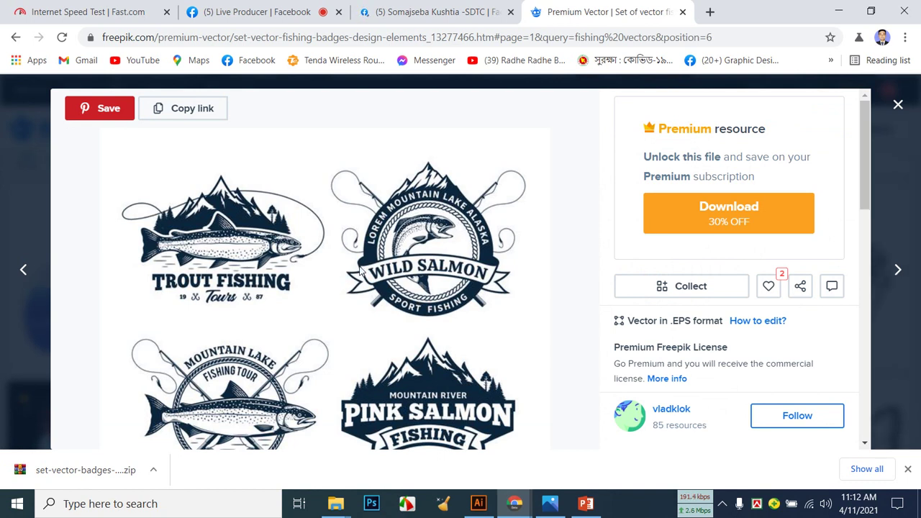
scroll(288, 331, "down", 1)
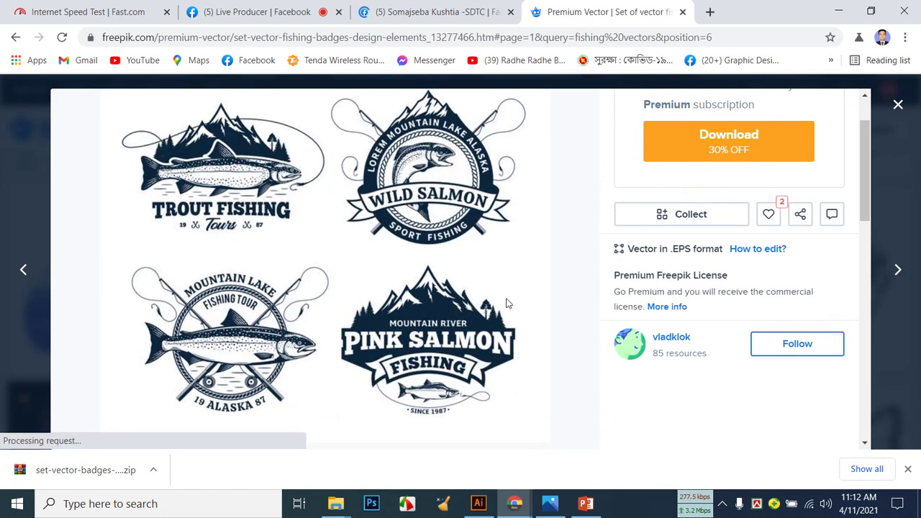
scroll(508, 305, "down", 4)
scroll(508, 305, "up", 5)
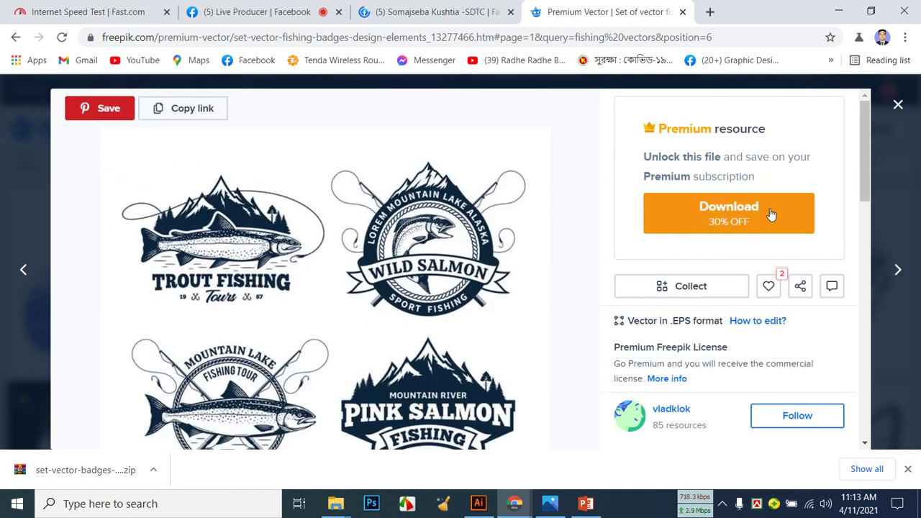
left_click(898, 106)
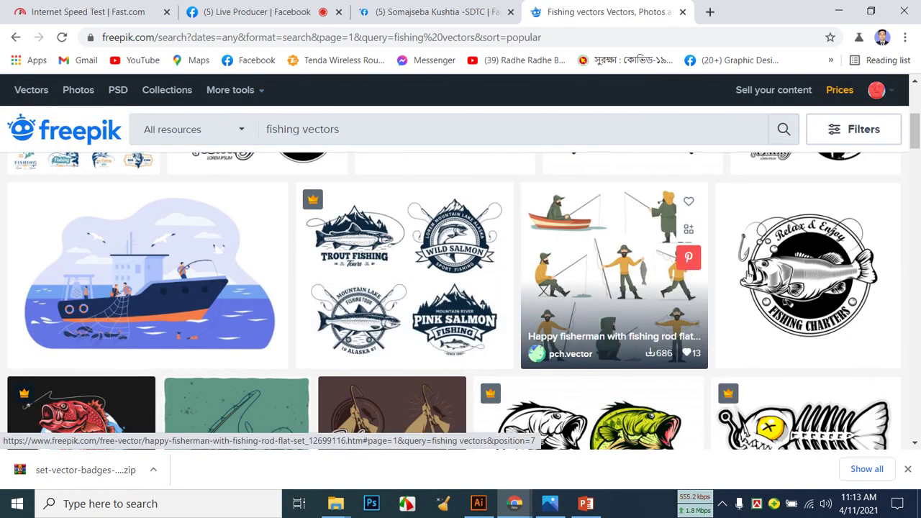
Filter the fishing results to the Vectors category with the Free license, and close the advertising pop-up window.
scroll(761, 286, "down", 3)
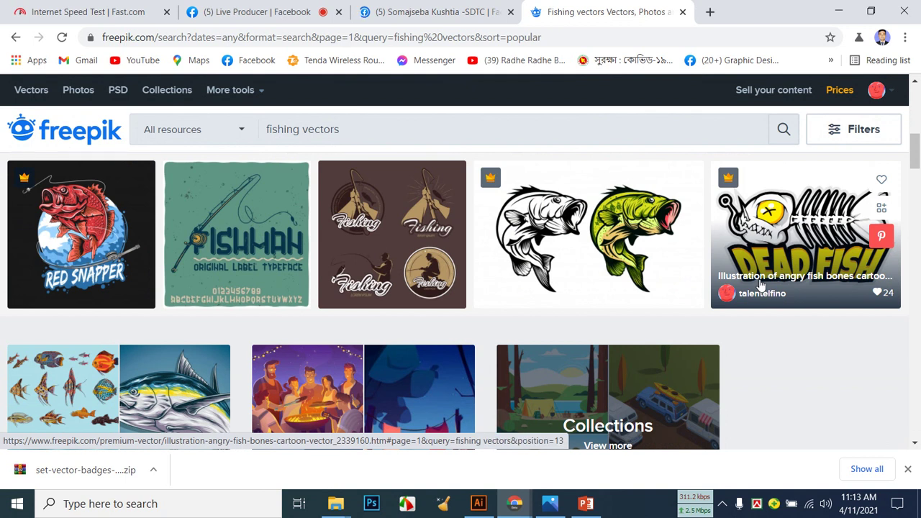
scroll(612, 255, "up", 3)
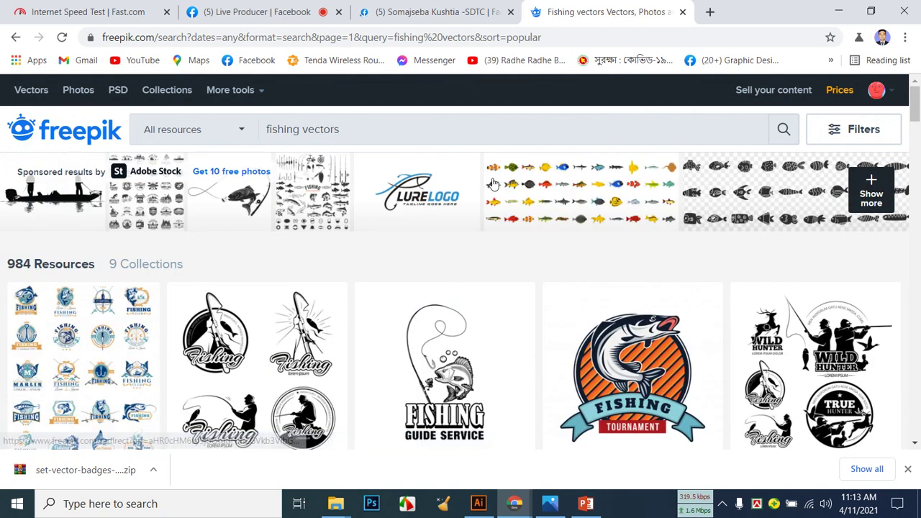
left_click(864, 143)
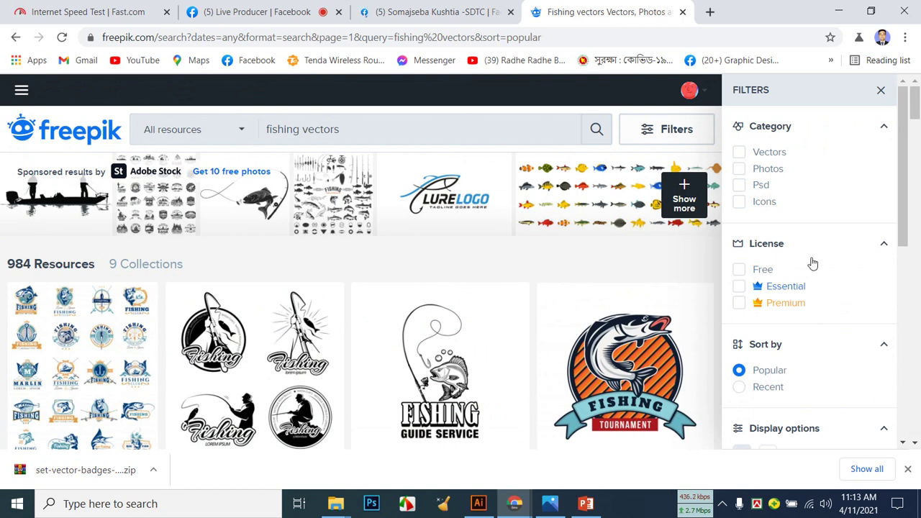
left_click(741, 153)
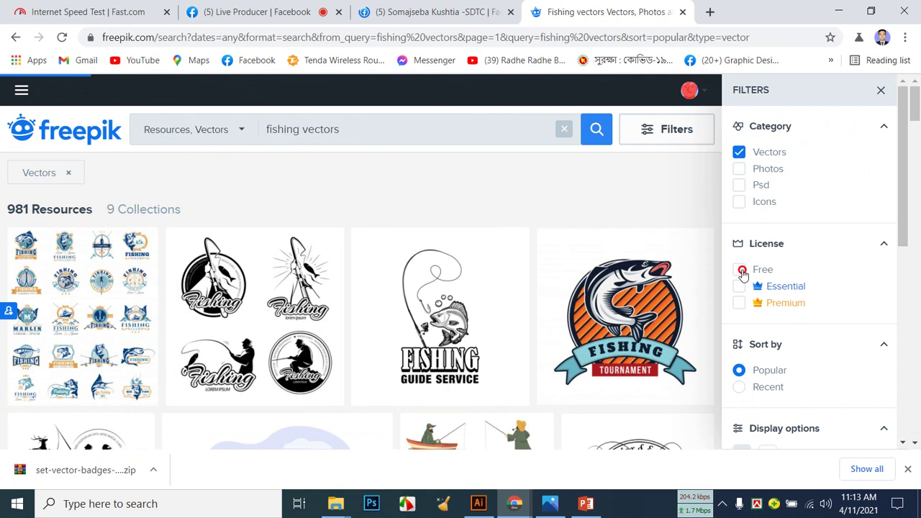
left_click(741, 273)
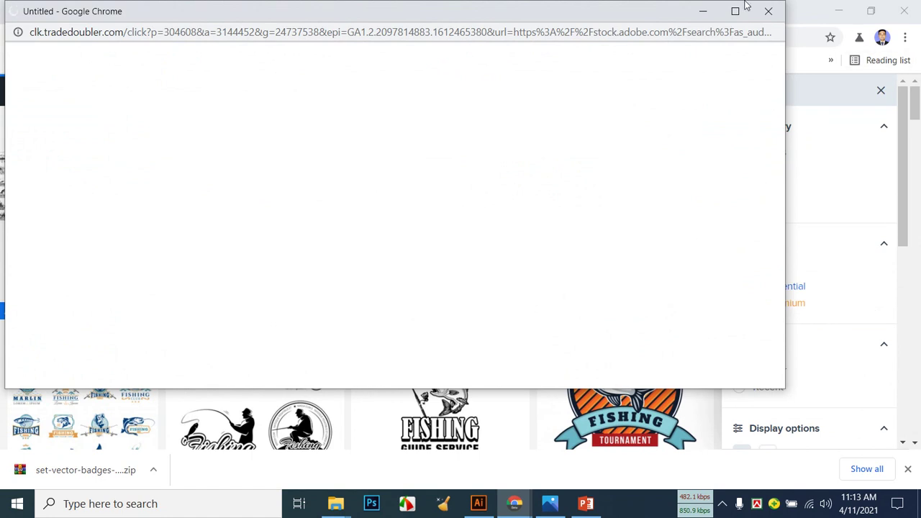
left_click(769, 10)
Switch to Facebook Live Producer and check the live stream's post details and comments.
left_click(226, 13)
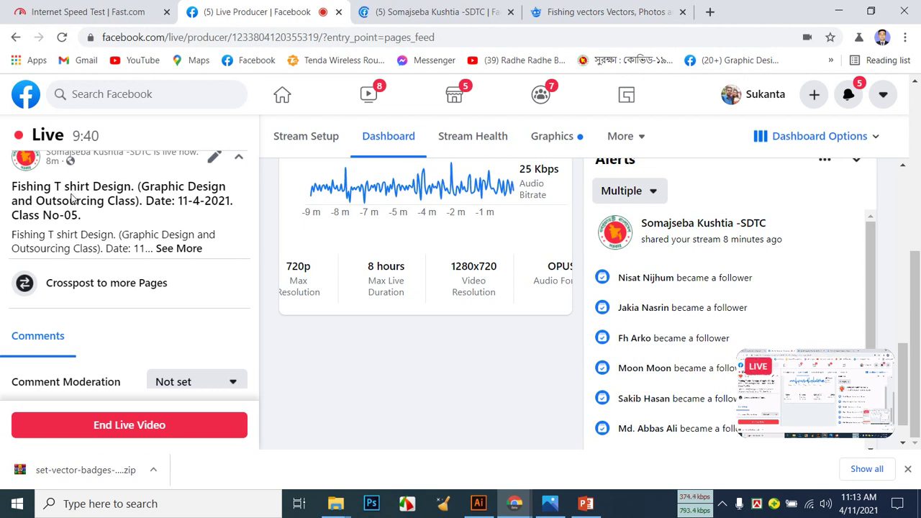
scroll(141, 213, "up", 3)
scroll(142, 214, "down", 2)
scroll(142, 214, "down", 2)
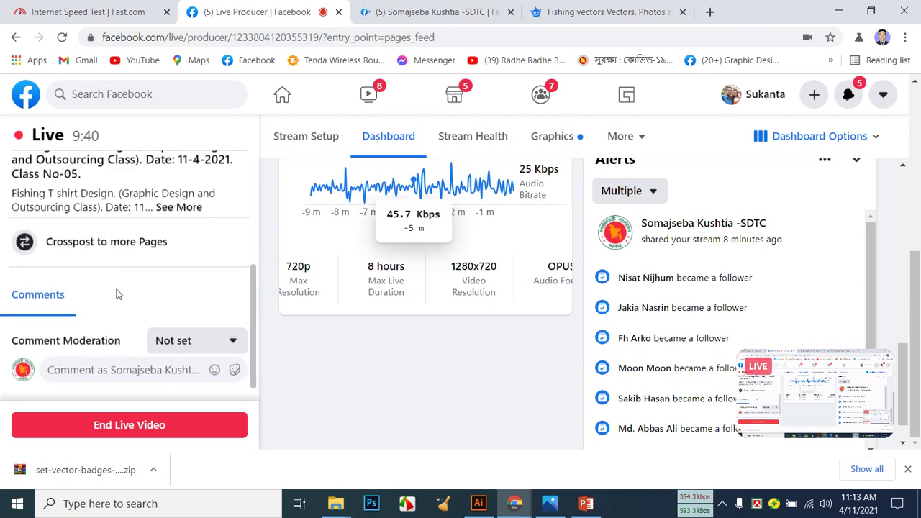
scroll(162, 332, "up", 5)
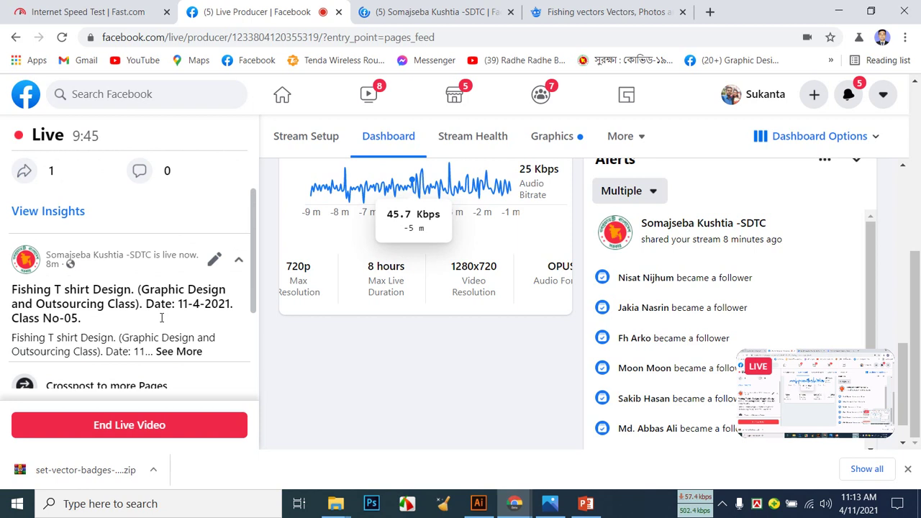
Open the Somajseba Kushtia -SDTC Facebook page and check the live Fishing T shirt Design class post.
left_click(419, 14)
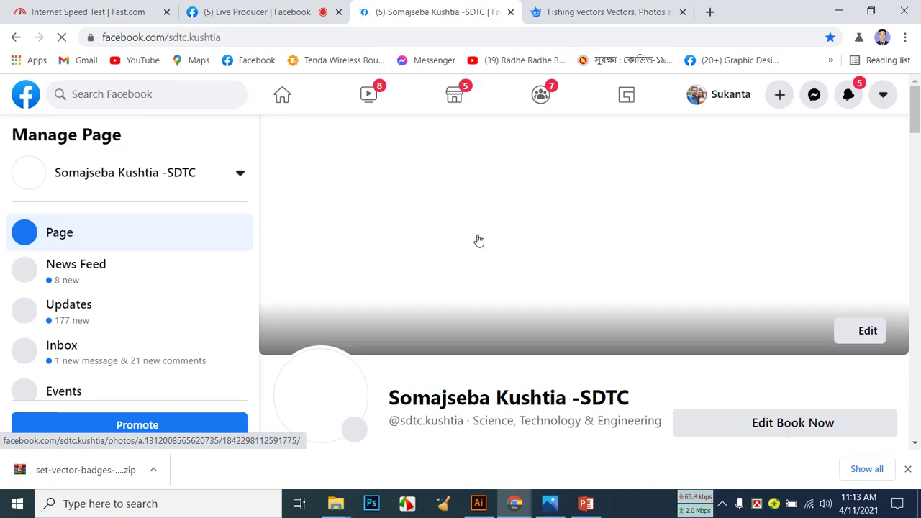
scroll(478, 240, "down", 15)
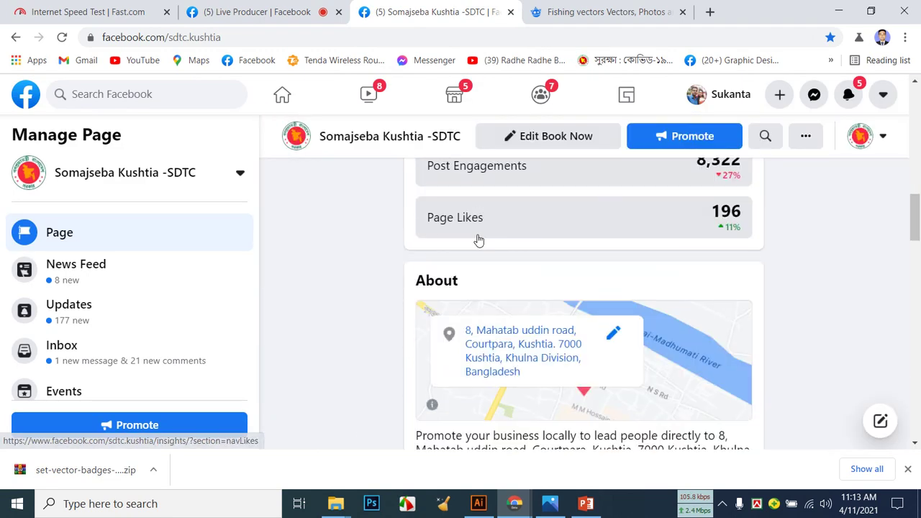
scroll(478, 236, "down", 9)
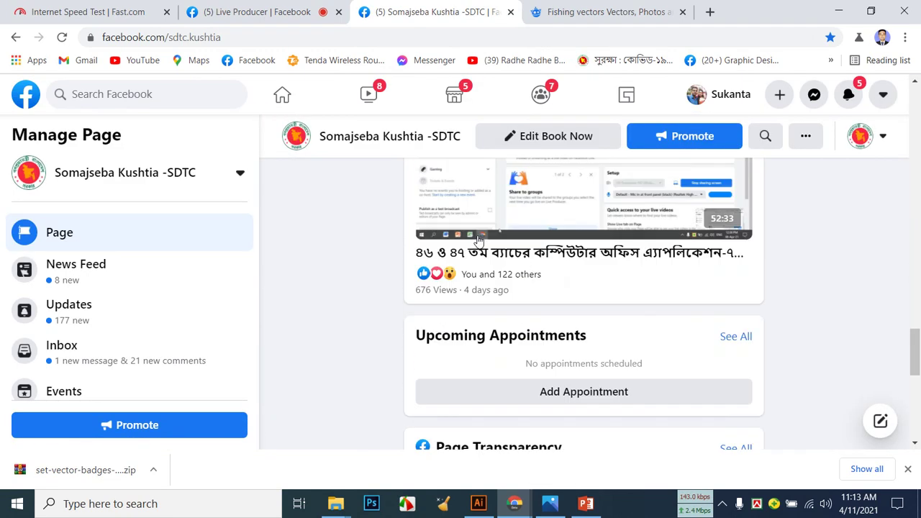
scroll(478, 236, "down", 3)
scroll(477, 236, "down", 4)
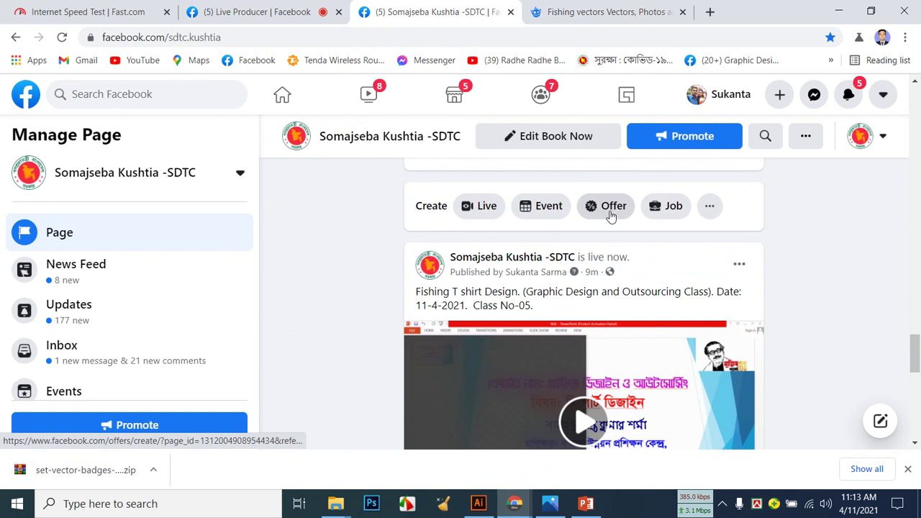
scroll(683, 260, "down", 2)
scroll(684, 261, "up", 2)
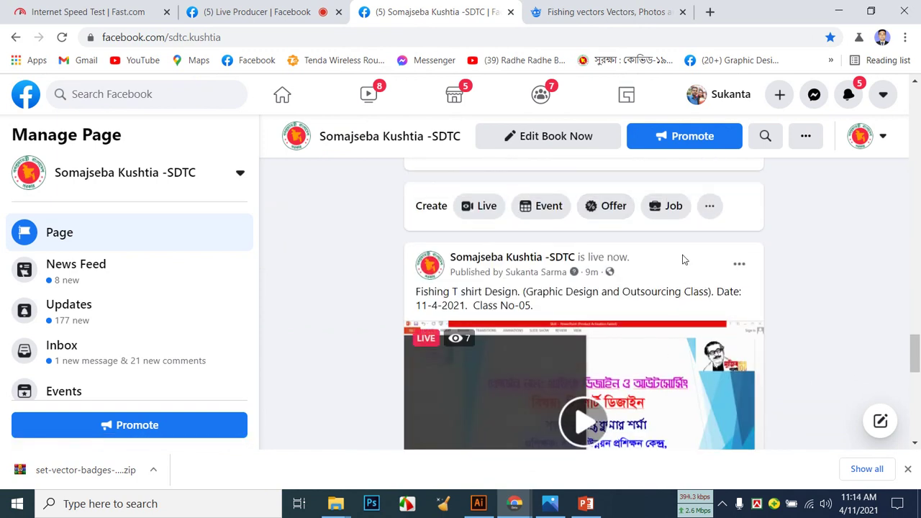
Return to Freepik and look through the filtered free fishing vectors for artwork suited to the T-shirt design.
left_click(603, 11)
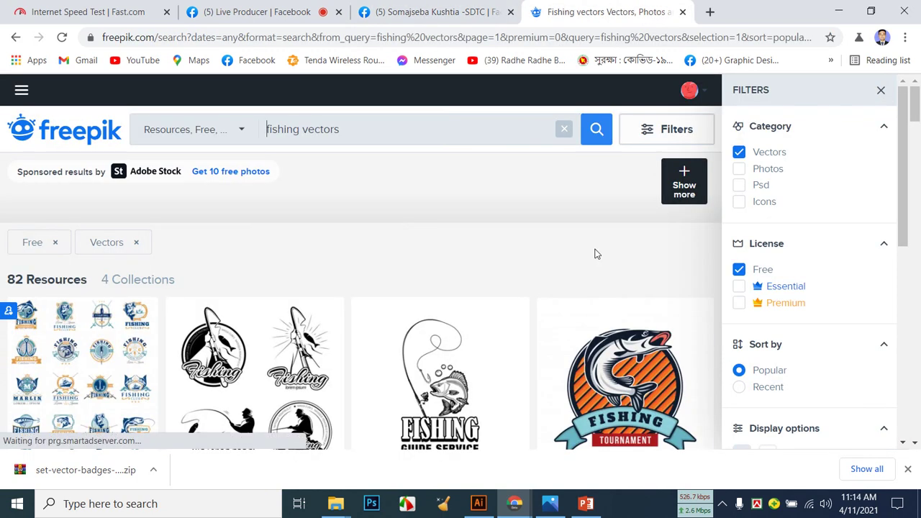
scroll(298, 218, "down", 3)
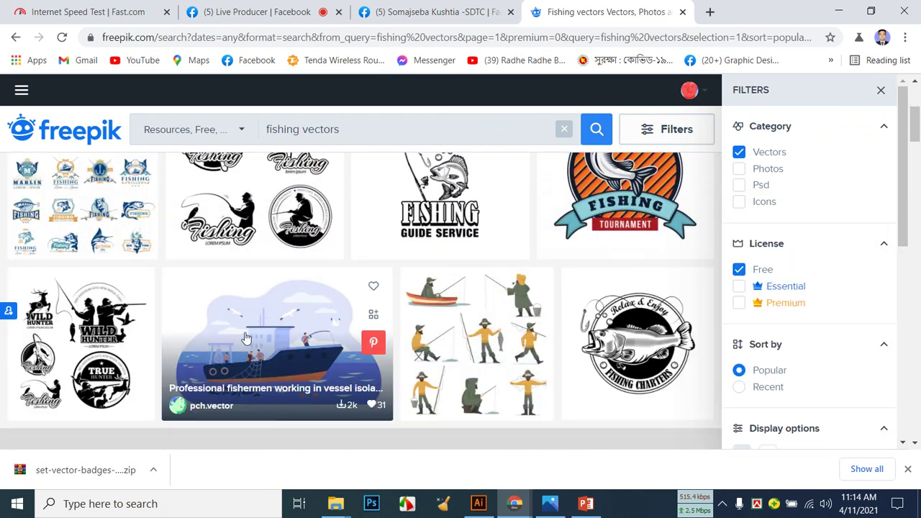
scroll(279, 328, "down", 4)
scroll(279, 328, "down", 1)
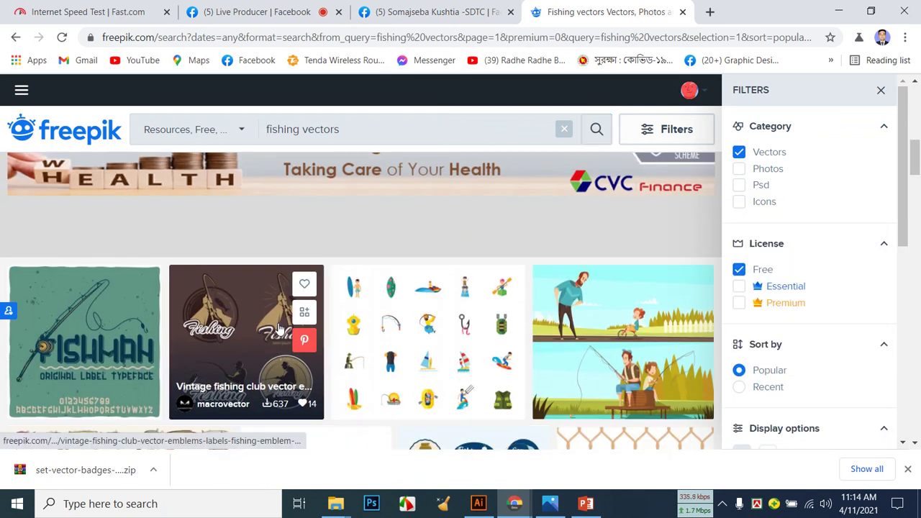
scroll(279, 327, "down", 1)
scroll(280, 326, "down", 3)
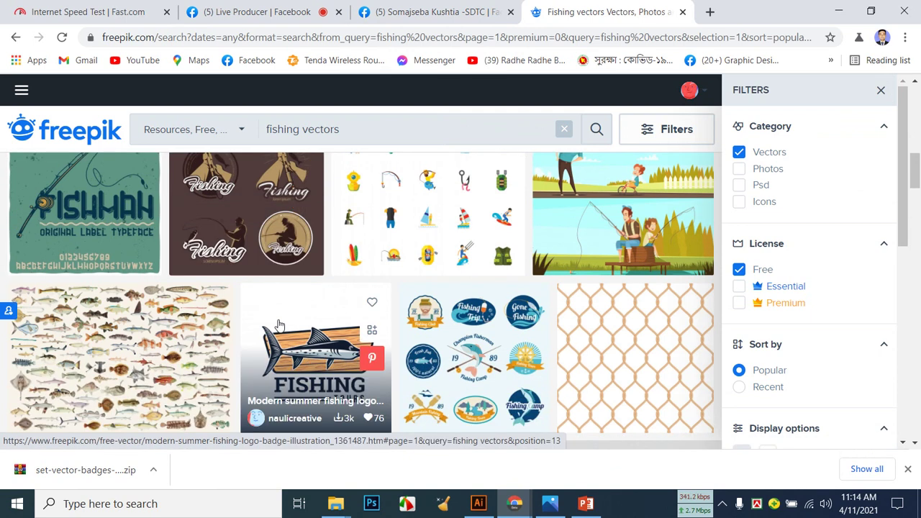
scroll(279, 326, "down", 3)
scroll(279, 325, "down", 3)
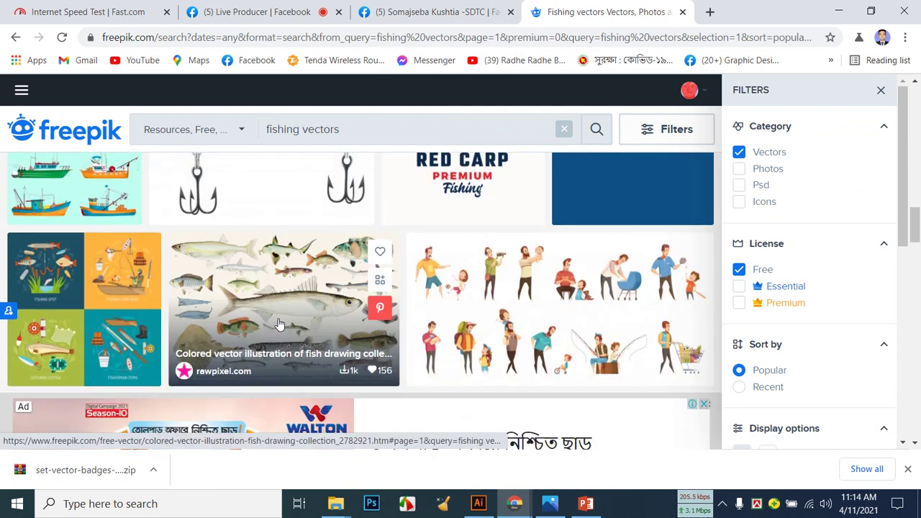
scroll(279, 326, "down", 2)
scroll(280, 322, "down", 5)
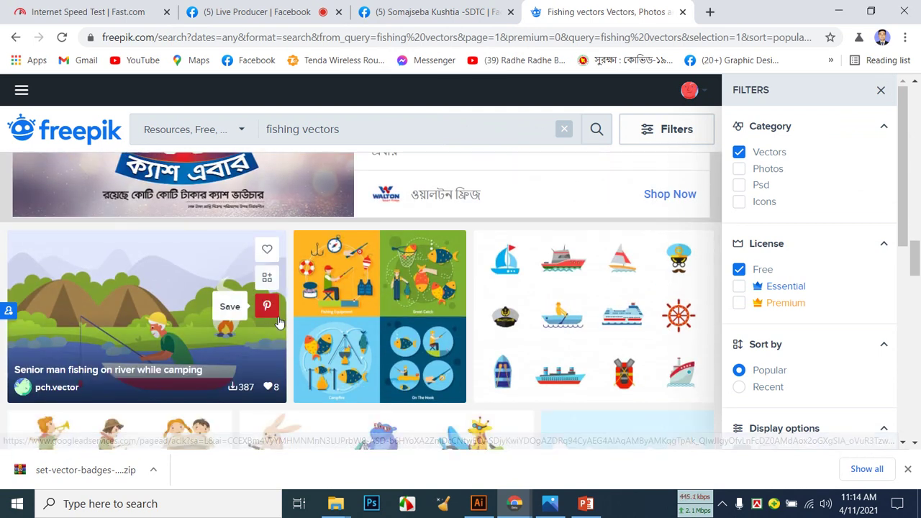
scroll(280, 321, "down", 3)
scroll(279, 322, "down", 6)
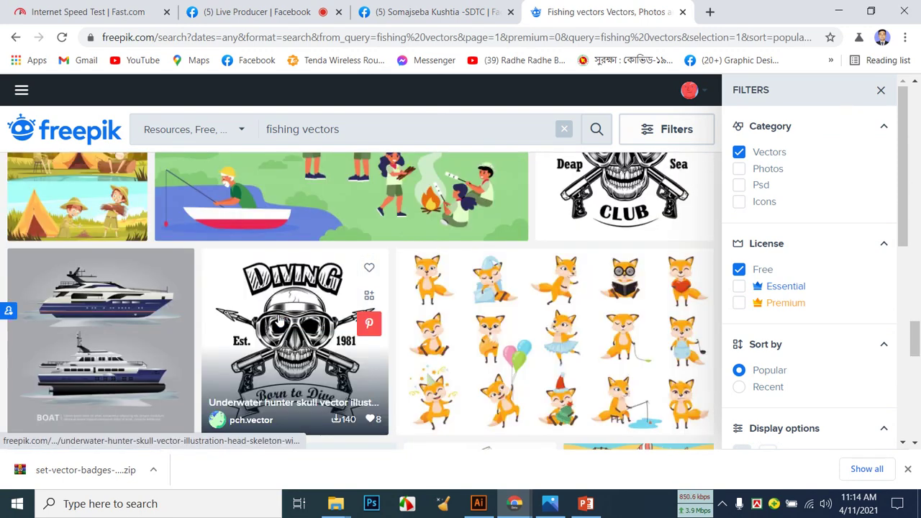
scroll(279, 320, "down", 6)
scroll(285, 304, "up", 12)
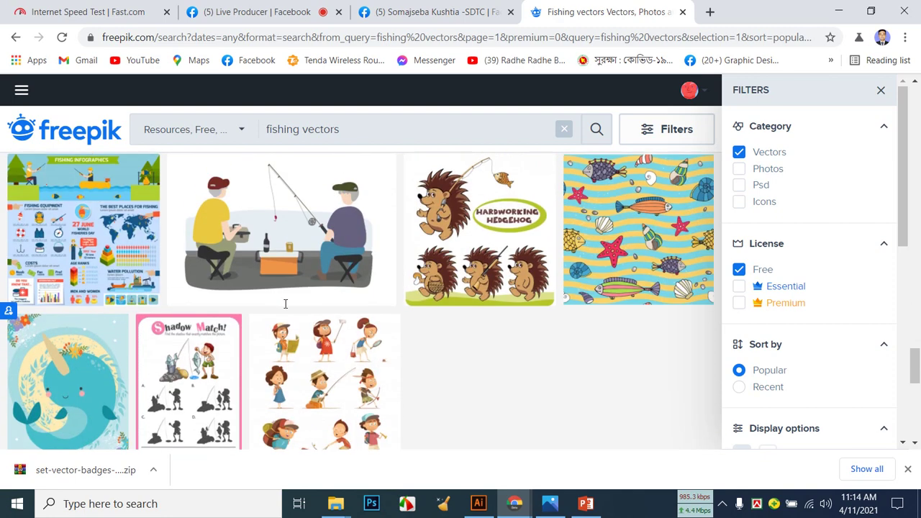
scroll(285, 309, "up", 10)
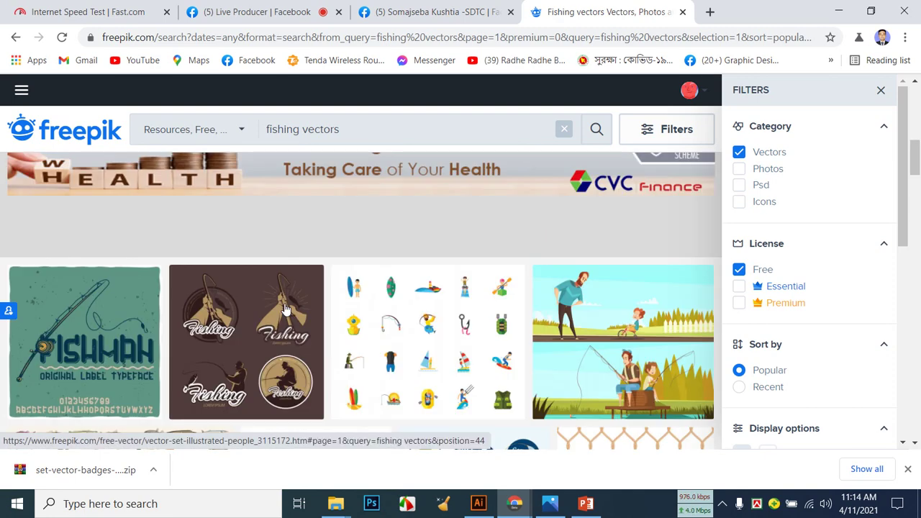
scroll(286, 308, "up", 1)
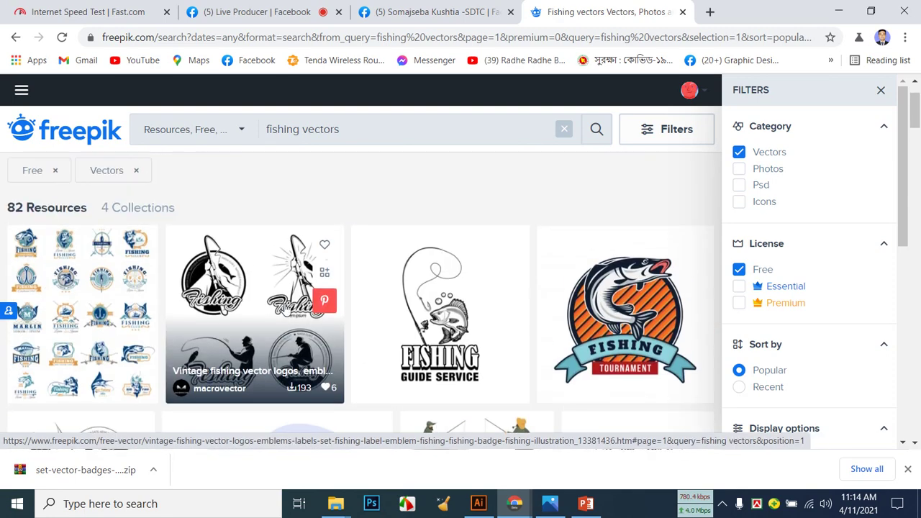
scroll(285, 308, "up", 1)
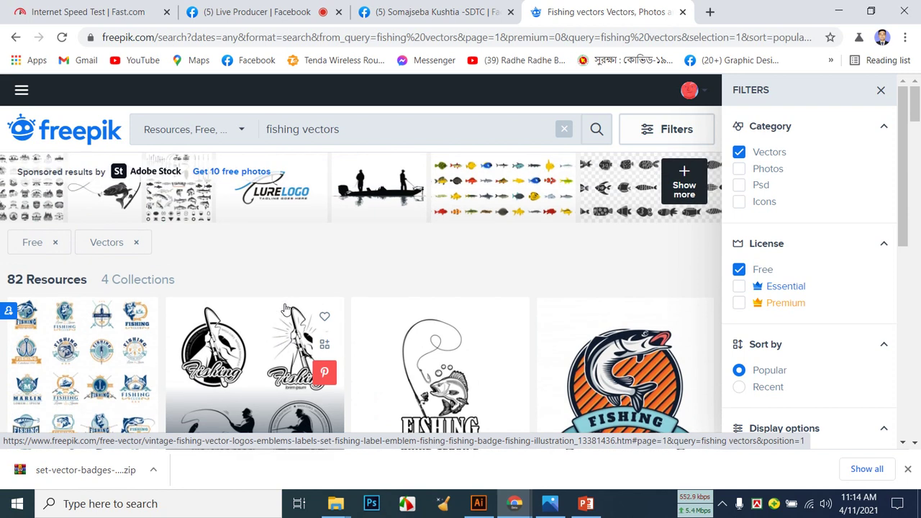
scroll(285, 309, "down", 2)
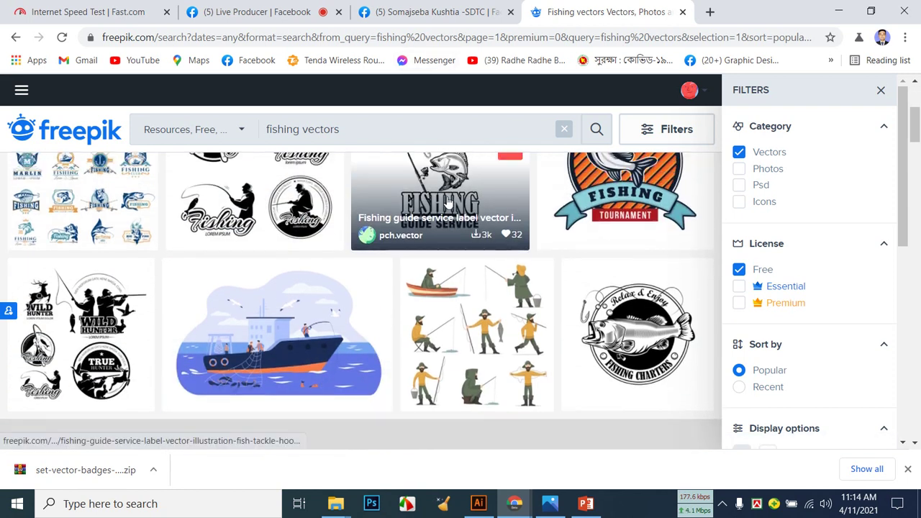
Open the Fishing guide service label vector and download it for free with attribution.
scroll(453, 237, "up", 3)
left_click(440, 400)
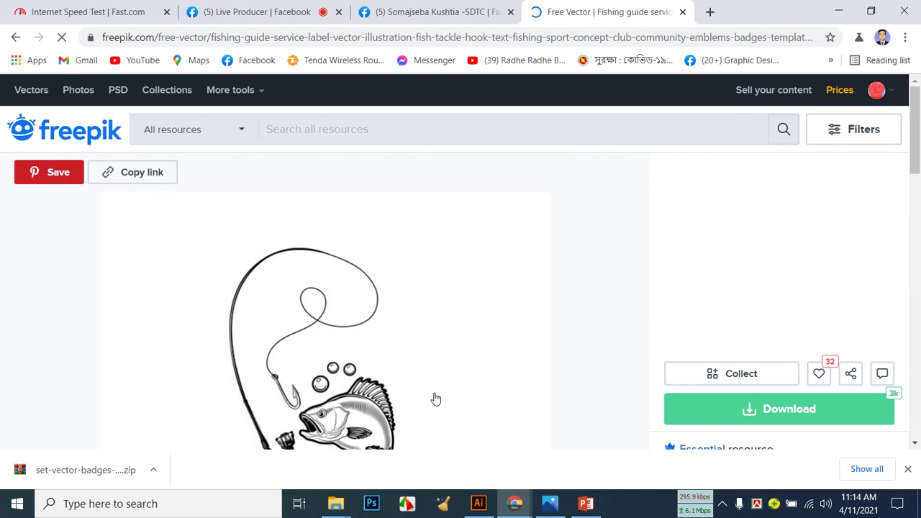
scroll(436, 373, "down", 1)
scroll(424, 345, "down", 2)
scroll(423, 340, "up", 2)
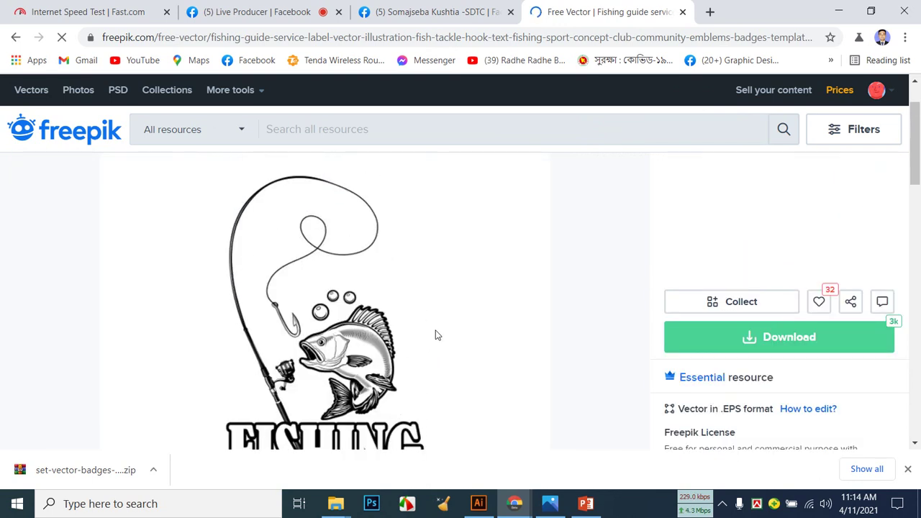
left_click(752, 341)
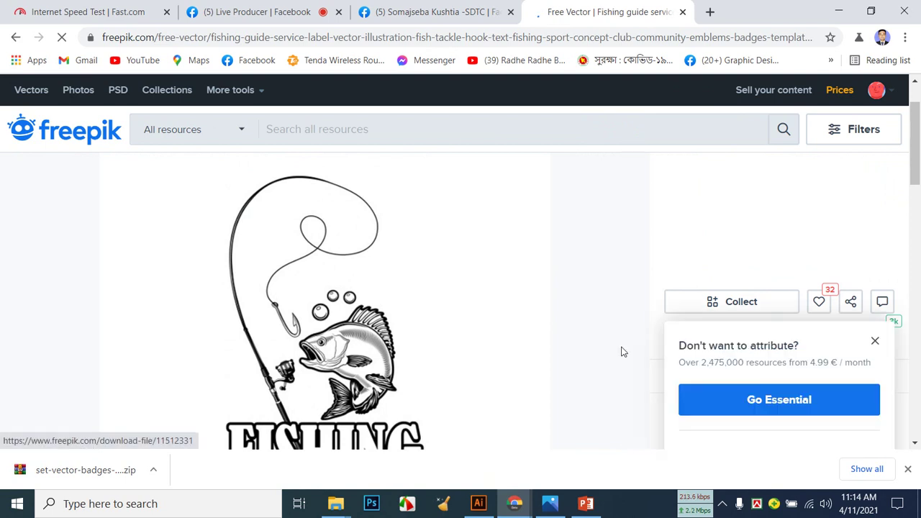
scroll(757, 388, "down", 1)
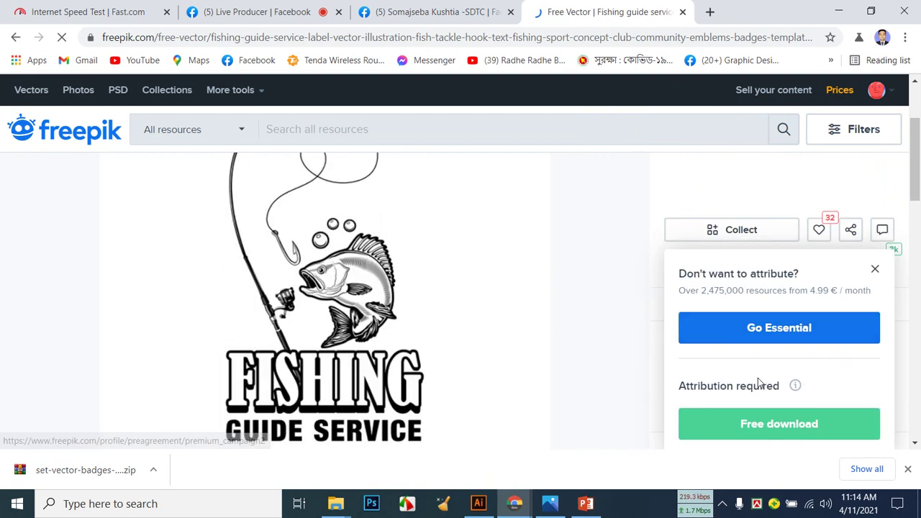
left_click(788, 434)
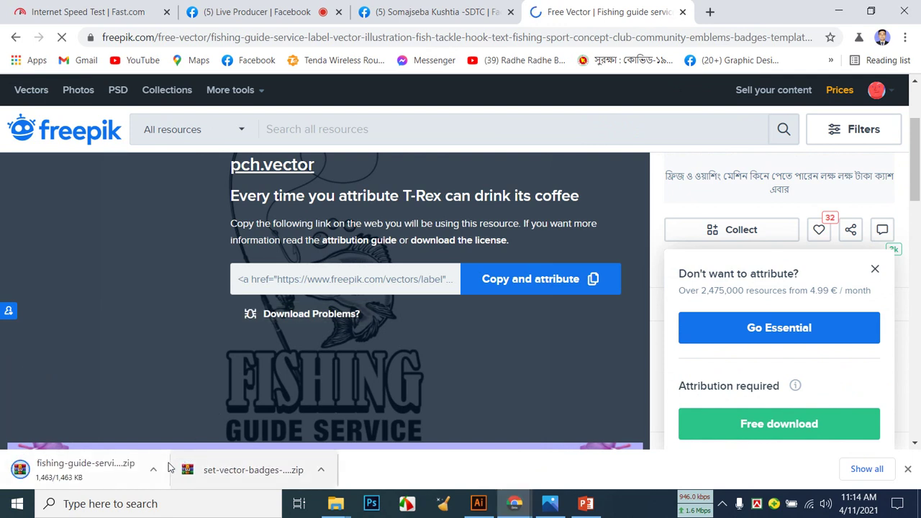
Open 183.eps from the downloaded set-vector-badges-stickers-catching-fish archive in Illustrator and float its document window over Untitled-1.
left_click(154, 472)
left_click(176, 421)
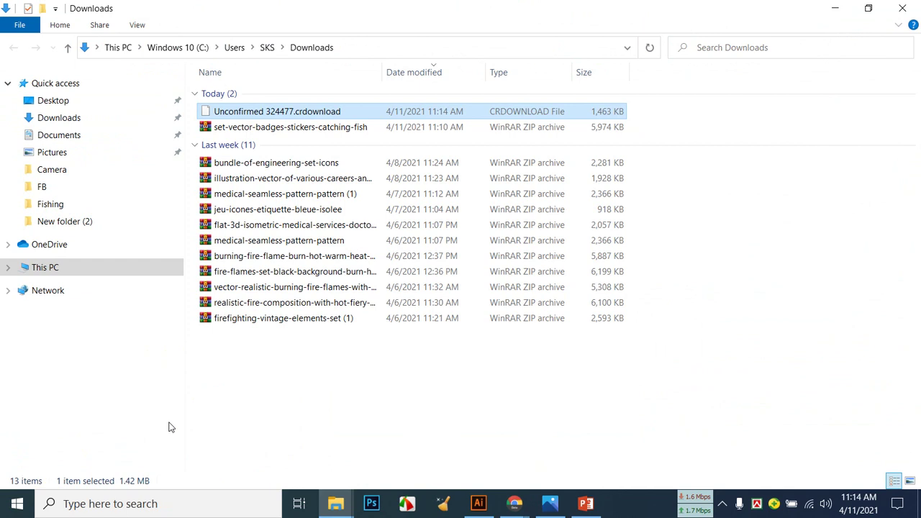
left_click(260, 128)
double_click(260, 128)
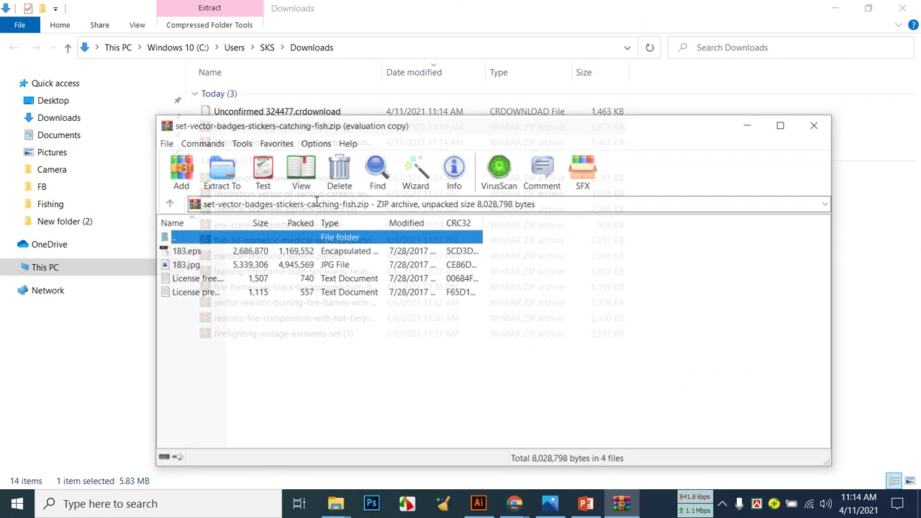
left_click(208, 252)
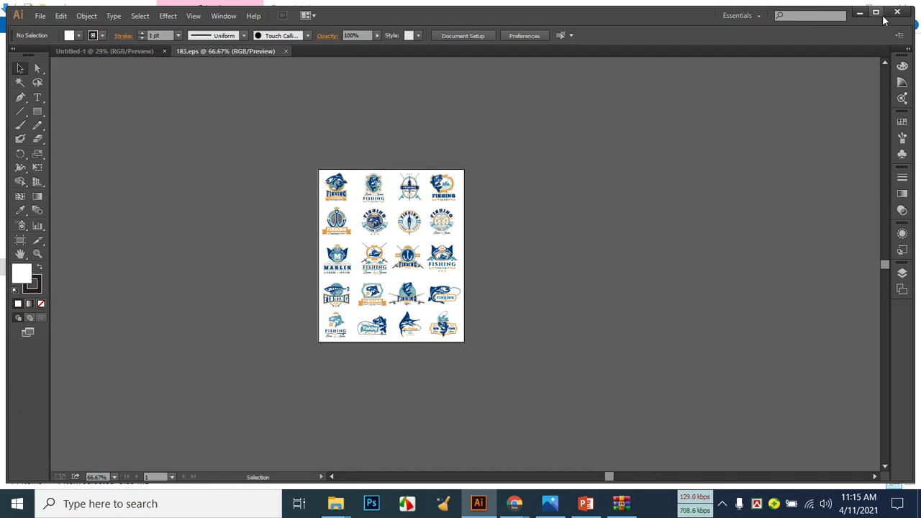
left_click(877, 13)
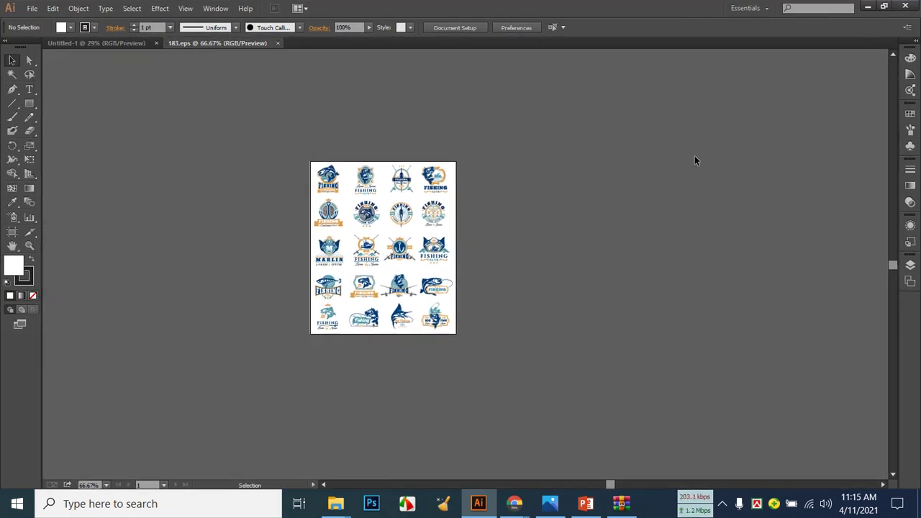
left_click_drag(261, 43, 633, 264)
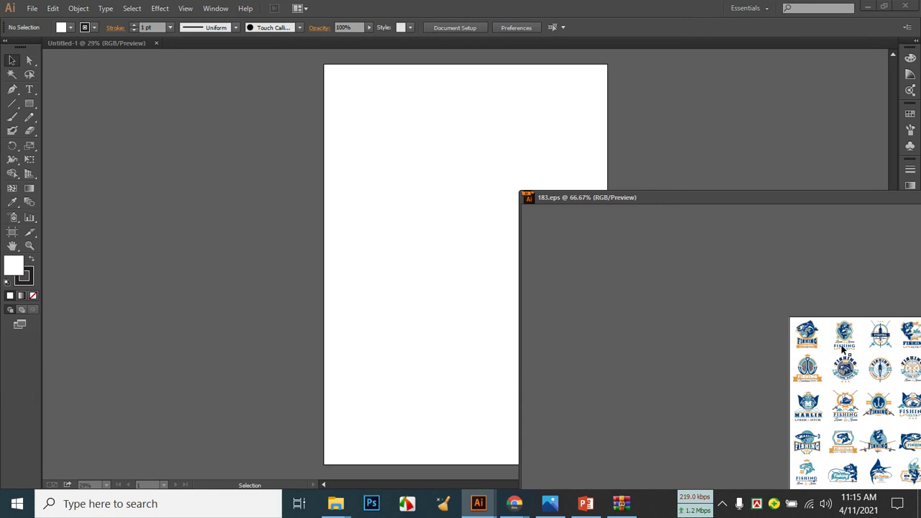
Try to copy the second badge in the top row of 183.eps into the Untitled-1 document, beside its artboard.
left_click_drag(844, 333, 227, 231)
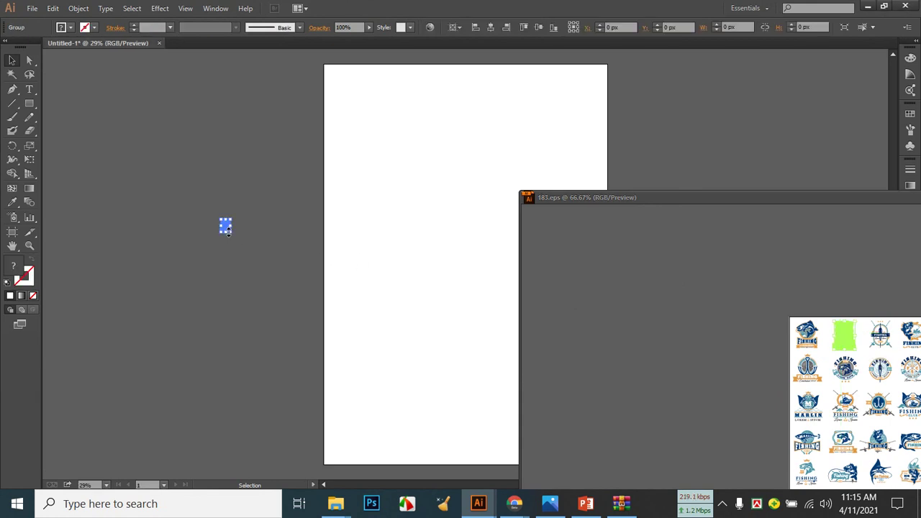
left_click(292, 265)
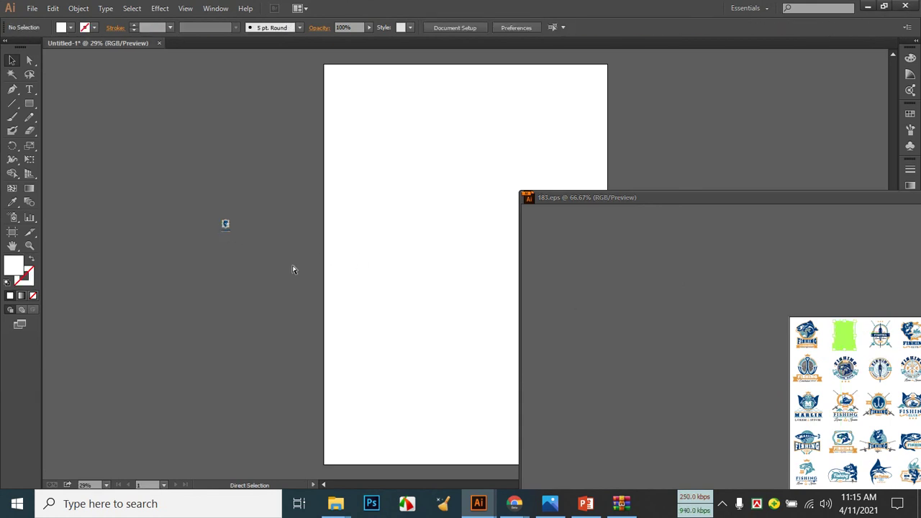
key("ctrl+z")
Bring the 183.eps window fully into view, examine its badges at 200% zoom, and compare them with the Fishing.jpg T-shirt mockup in Photos.
left_click_drag(761, 197, 444, 142)
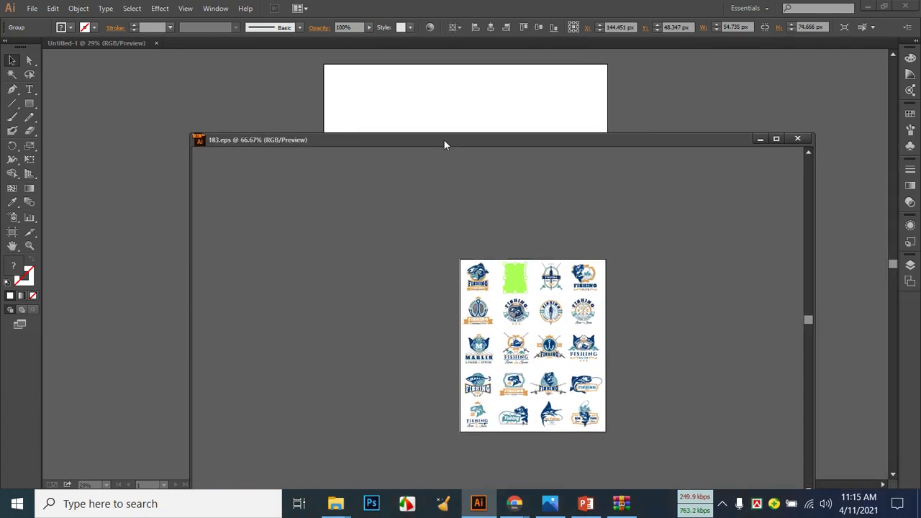
key("ctrl+plus")
key("ctrl+plus")
key("ctrl+plus")
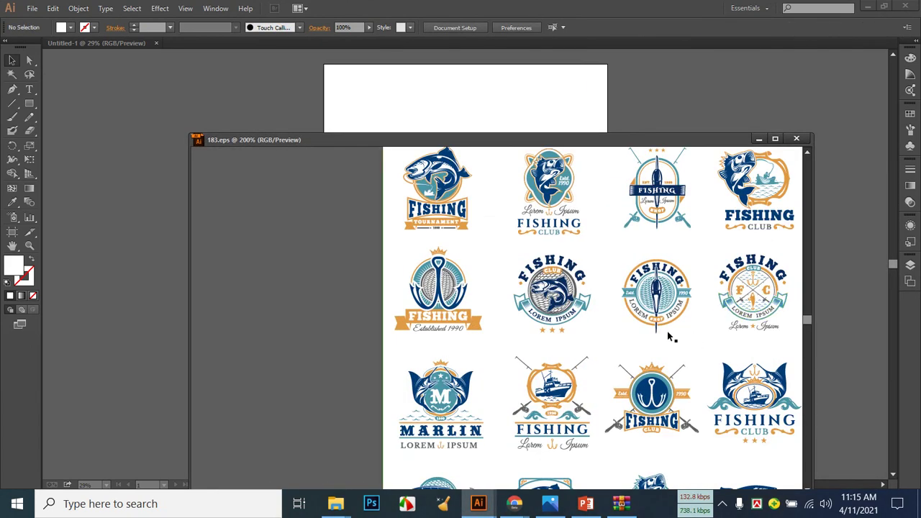
scroll(696, 328, "down", 2)
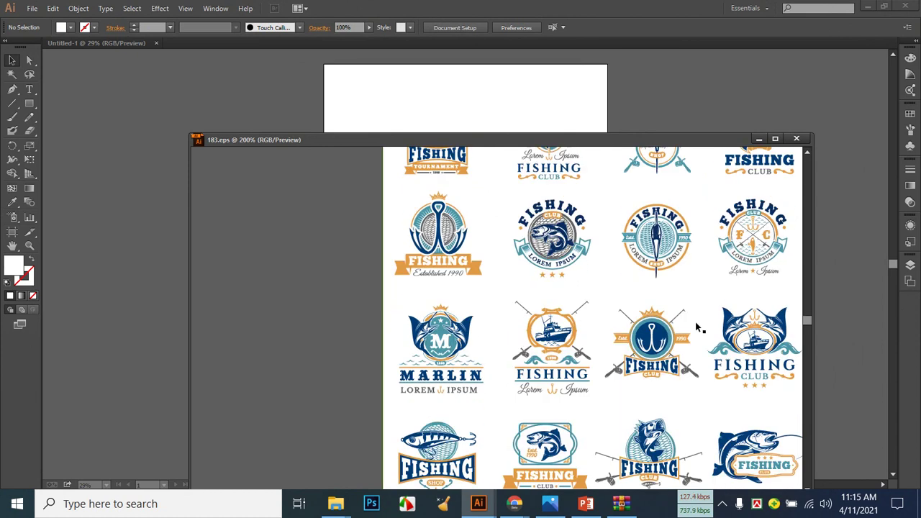
scroll(697, 327, "down", 5)
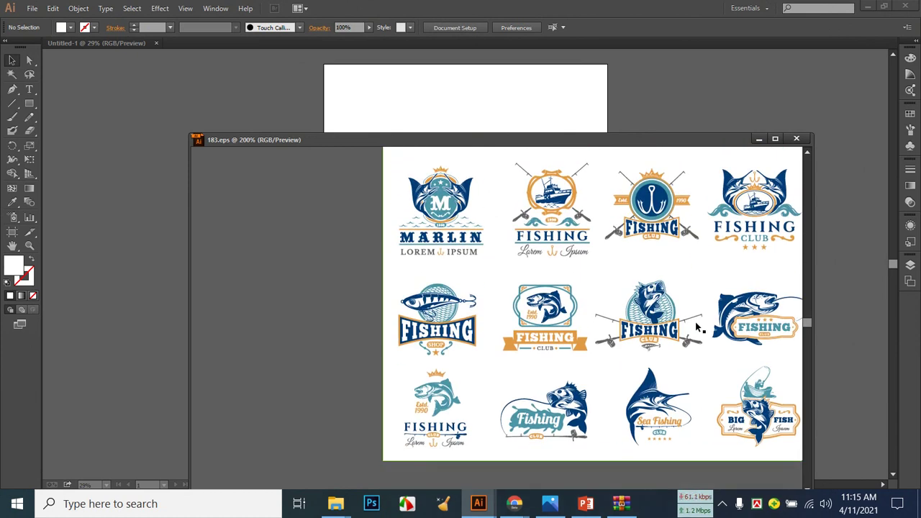
left_click(551, 504)
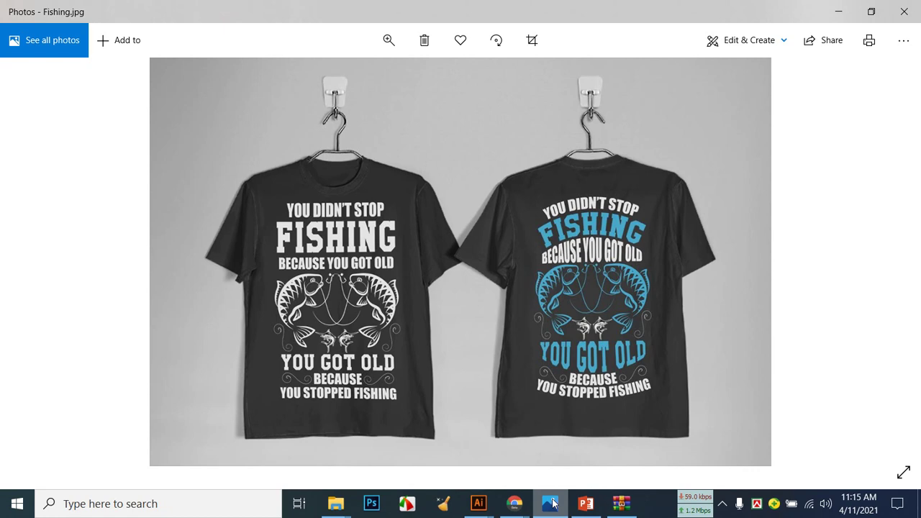
left_click(551, 504)
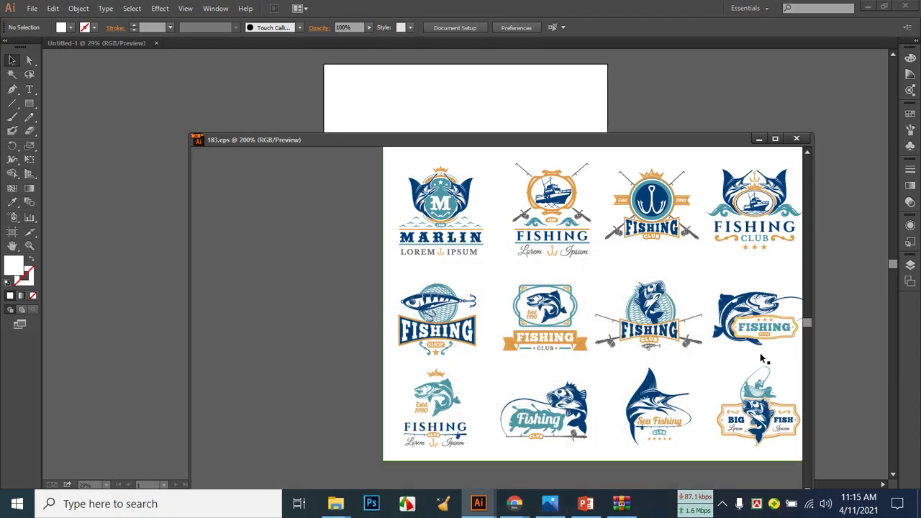
Copy the teal trout badge from the bottom row of 183.eps into Untitled-1 and enlarge it to about 807 × 1014 px.
scroll(669, 283, "down", 3)
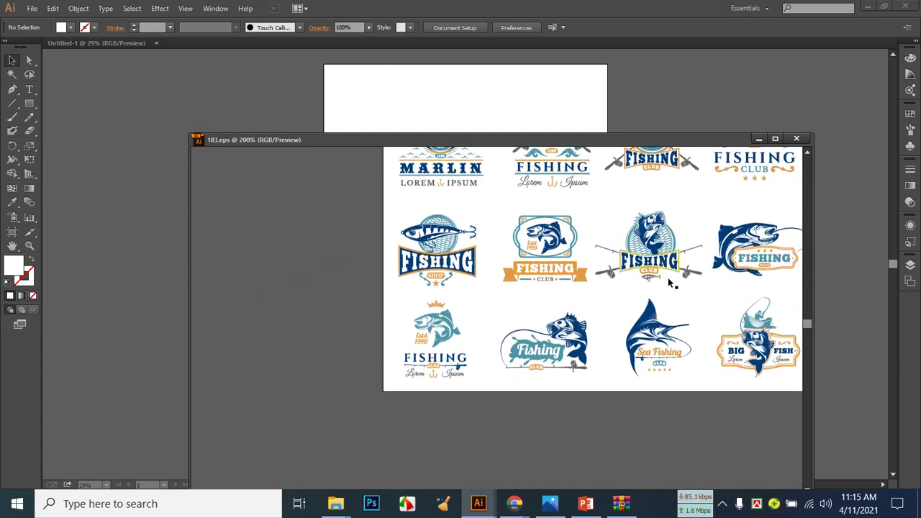
left_click_drag(471, 325, 392, 96)
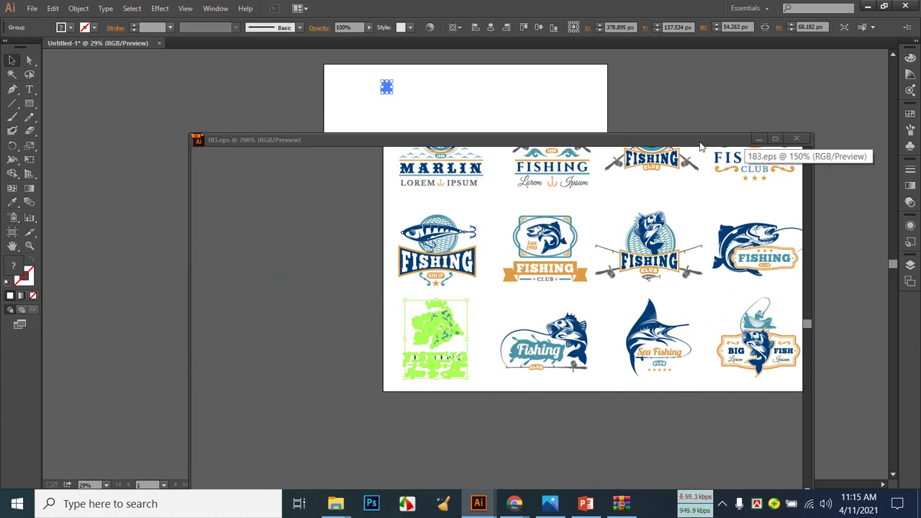
left_click_drag(741, 140, 741, 304)
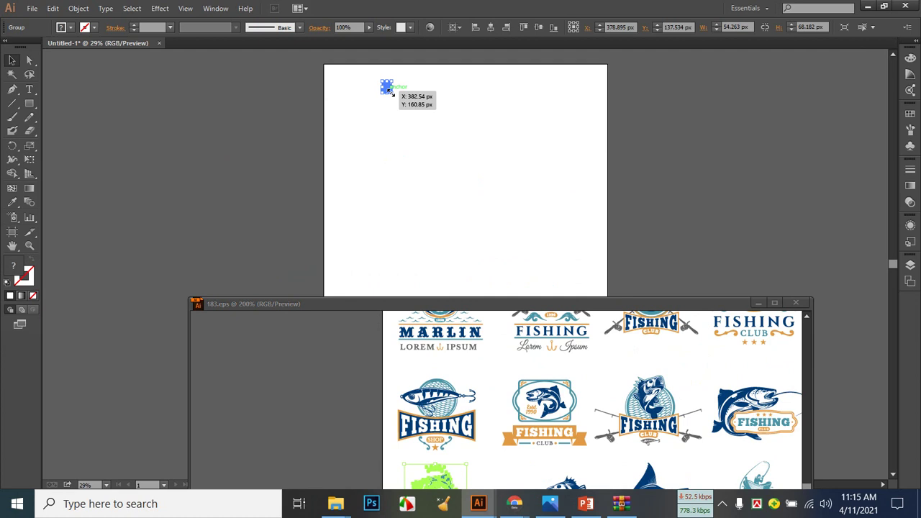
left_click_drag(391, 93, 525, 251)
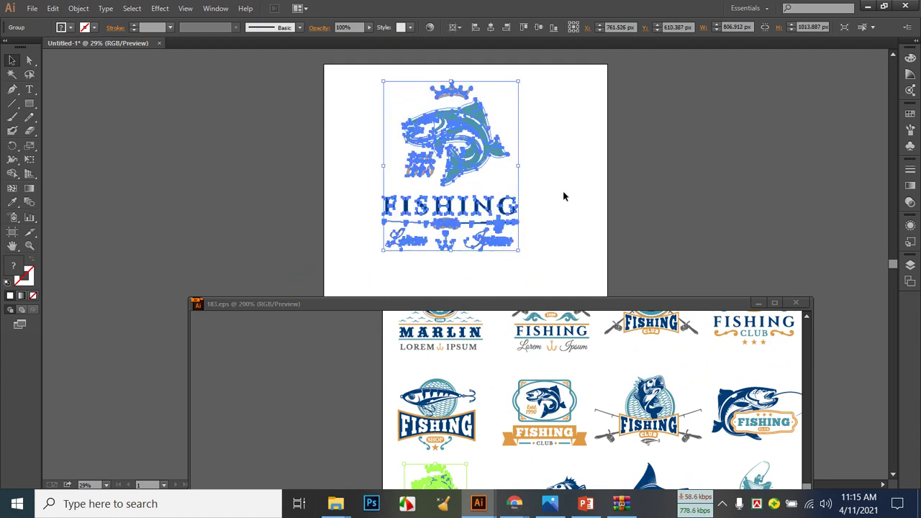
left_click(563, 195)
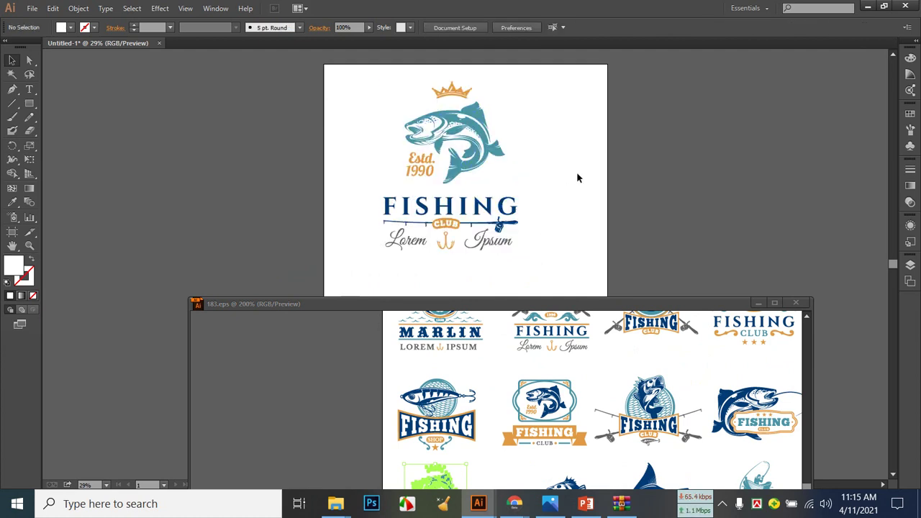
Ungroup the trout badge, move the teal fish off the artboard's left side, and delete the badge's remaining parts.
left_click(466, 99)
left_click_drag(463, 100, 462, 100)
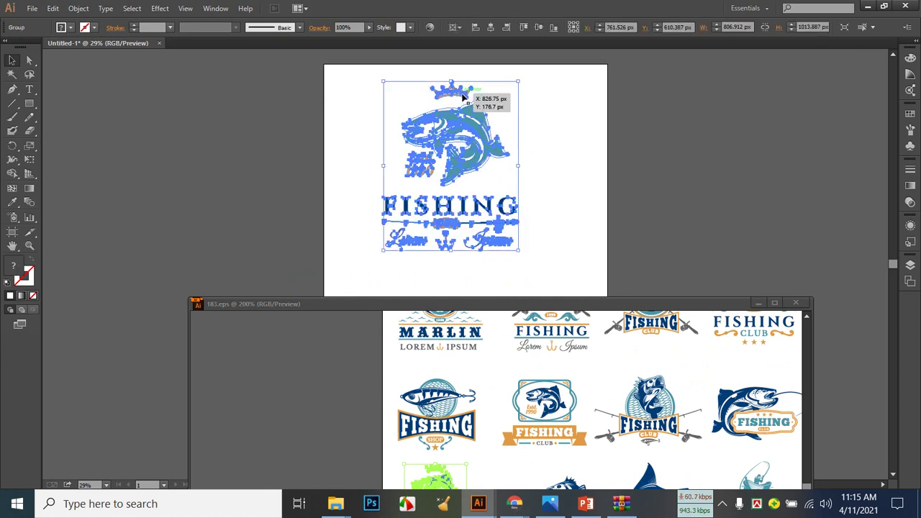
right_click(464, 97)
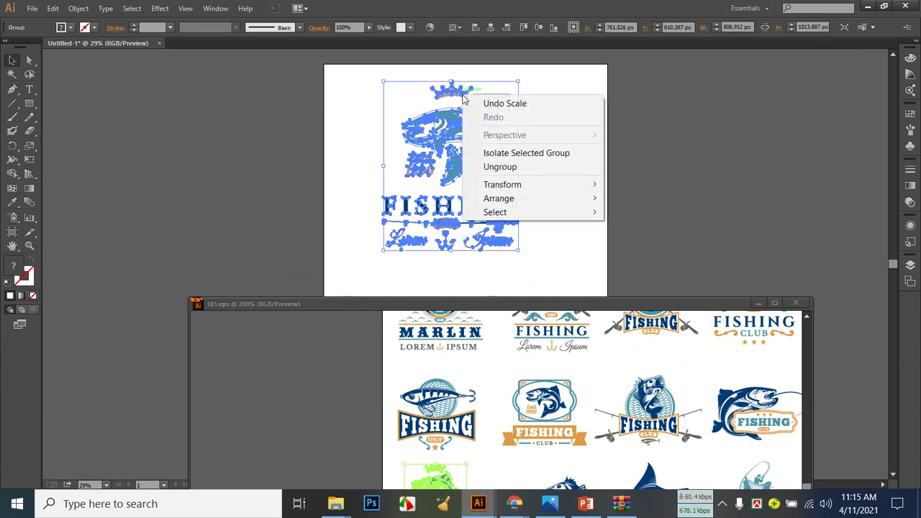
left_click(513, 167)
right_click(466, 141)
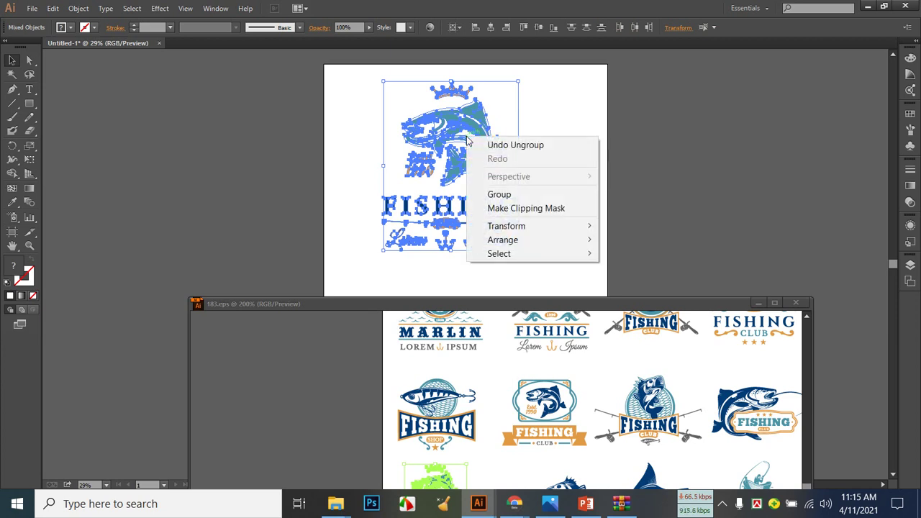
left_click(503, 119)
left_click_drag(516, 125, 295, 142)
left_click(353, 119)
left_click_drag(372, 119, 536, 262)
key("Delete")
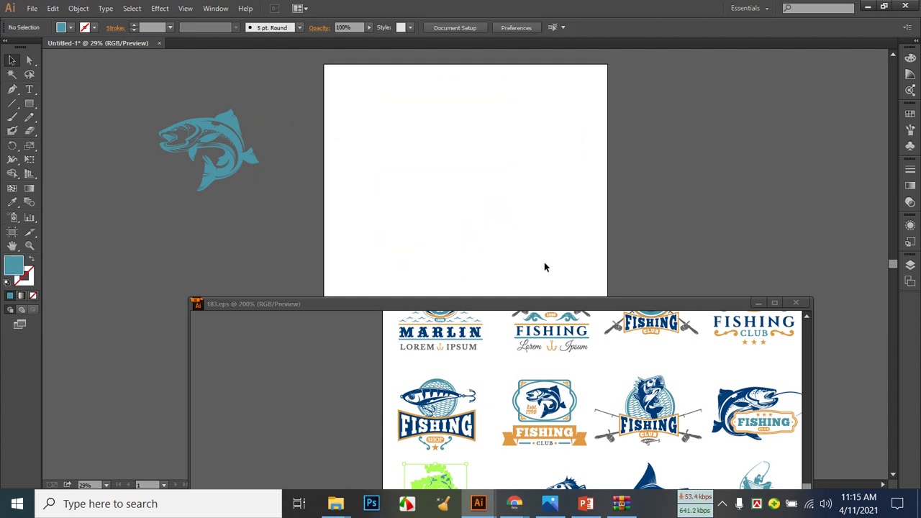
Check the Fishing.jpg mockup in Photos, then copy the Sea Fishing badge from 183.eps onto the Untitled-1 artboard and enlarge it.
left_click(544, 503)
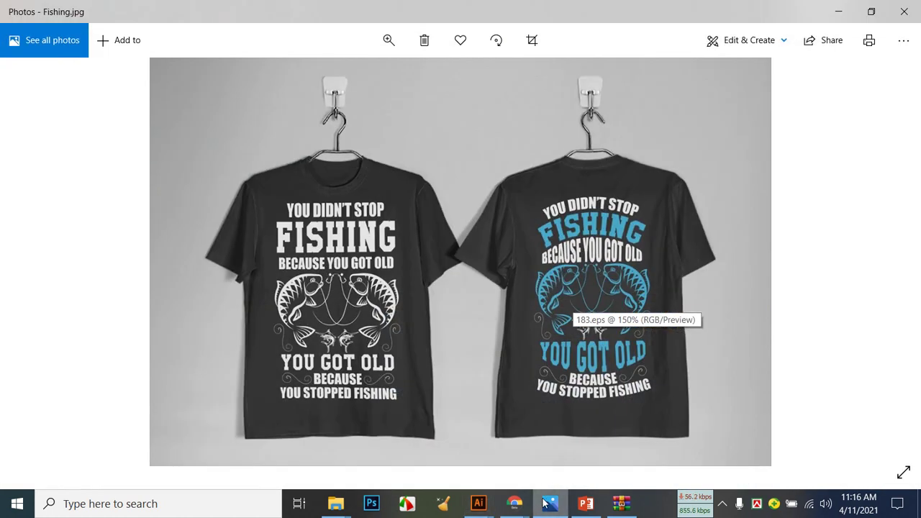
left_click(544, 504)
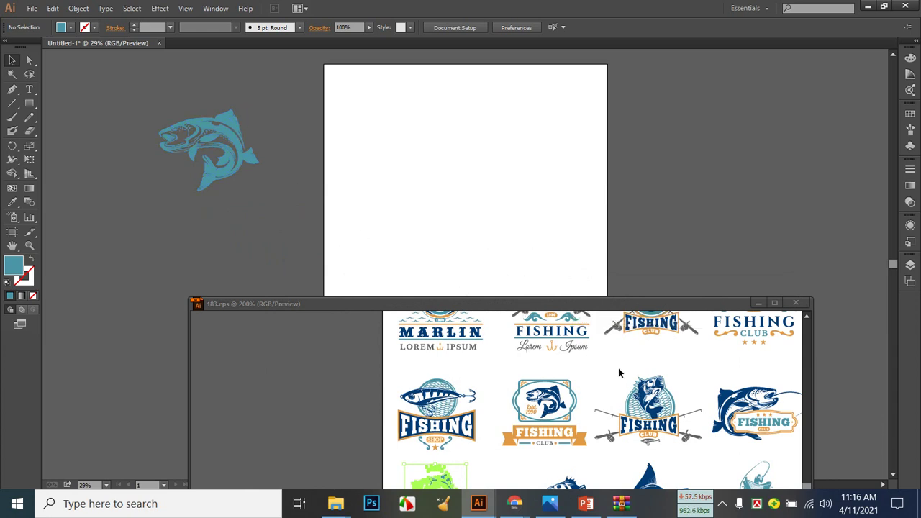
scroll(619, 378, "down", 3)
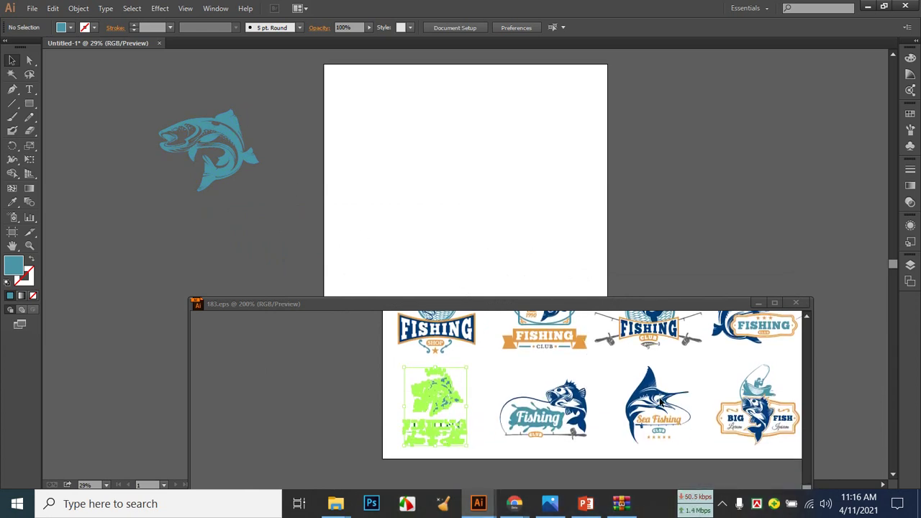
left_click(557, 505)
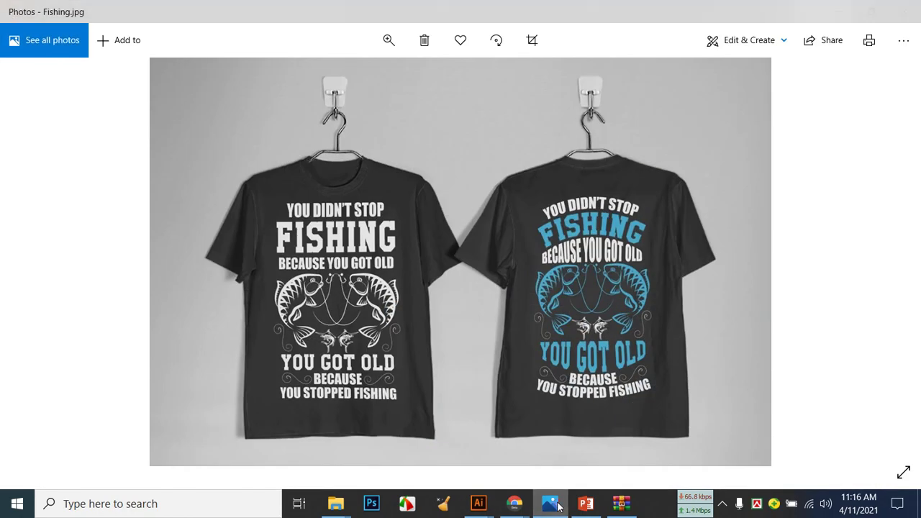
left_click(556, 505)
left_click_drag(657, 403, 460, 144)
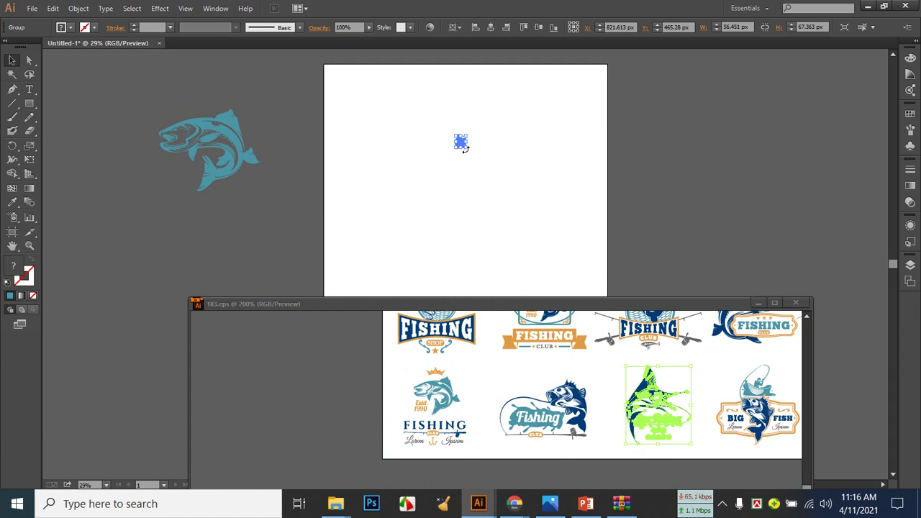
left_click_drag(468, 147, 549, 272)
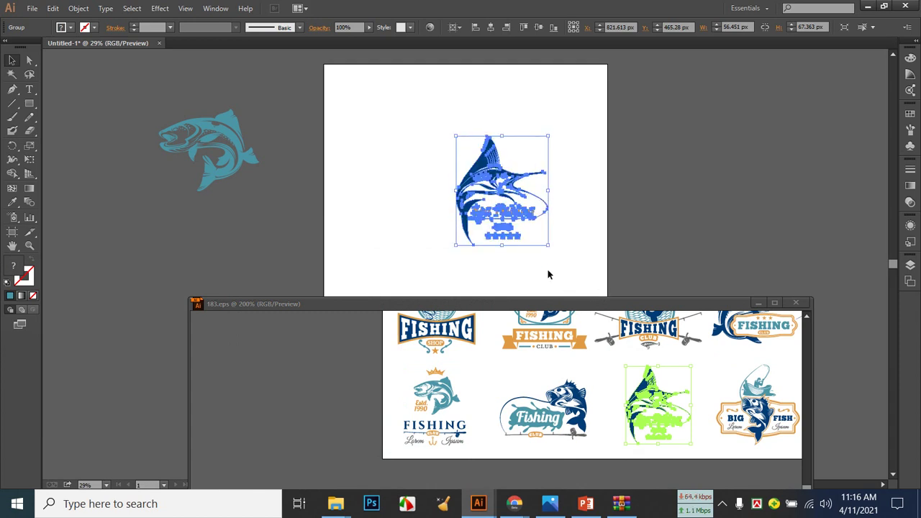
left_click(561, 209)
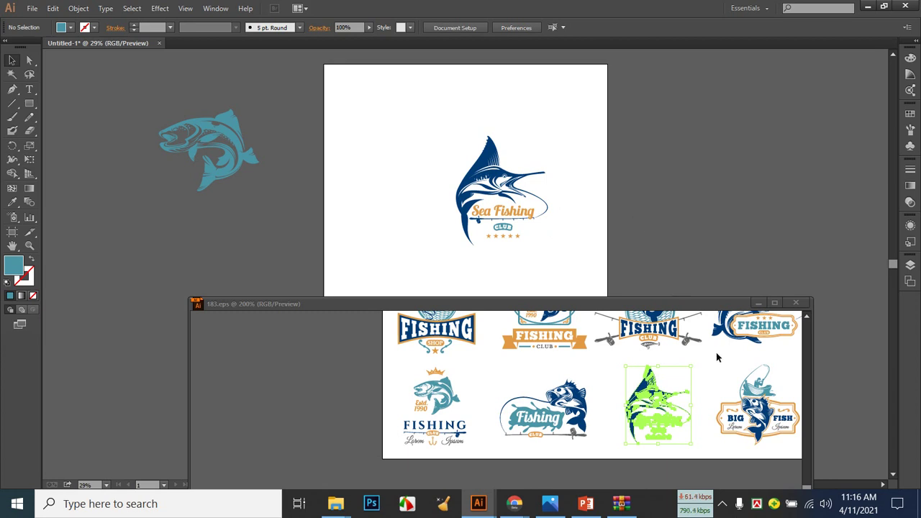
Examine all rows of badges in the maximized 183.eps window and compare them with the Fishing.jpg mockup in Photos.
scroll(718, 354, "up", 2)
double_click(676, 313)
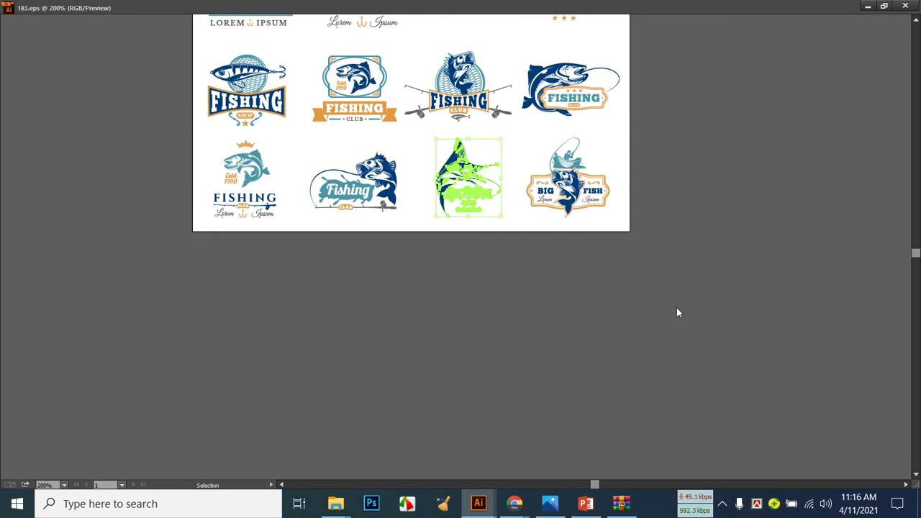
scroll(567, 281, "up", 4)
scroll(613, 314, "up", 1)
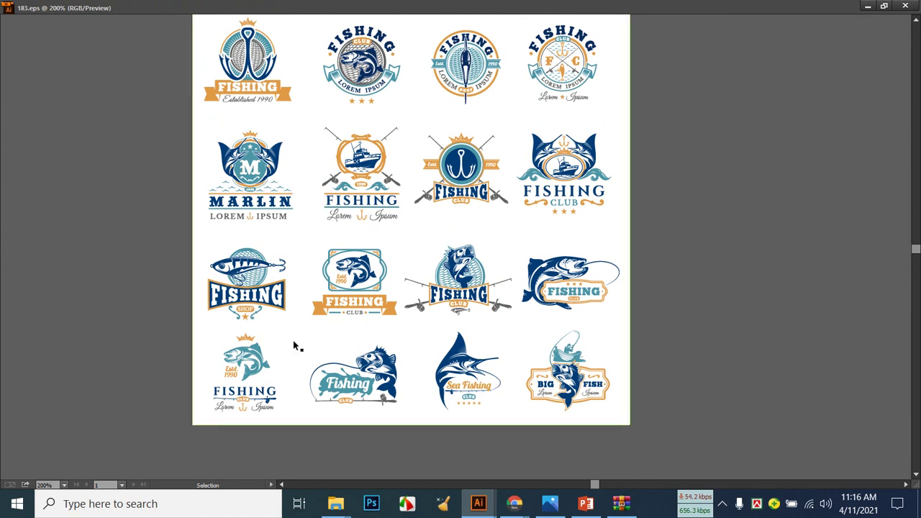
scroll(423, 272, "up", 2)
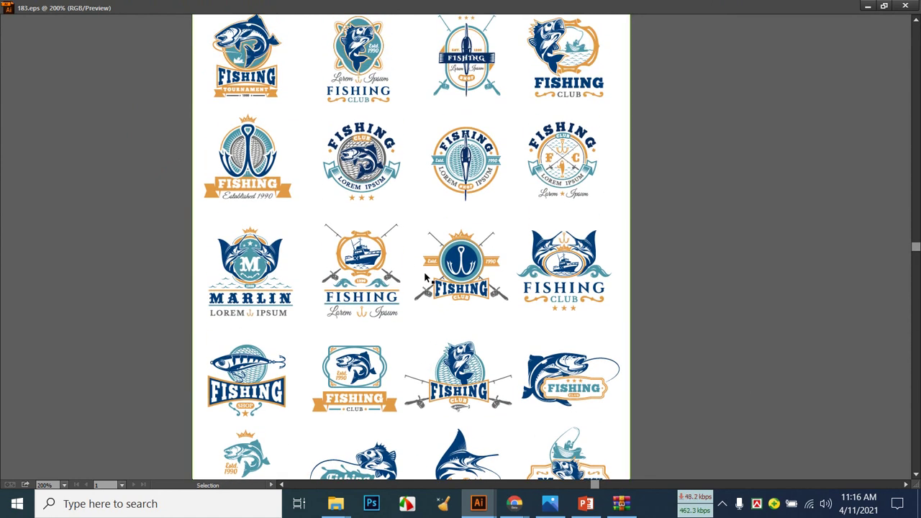
scroll(425, 277, "up", 1)
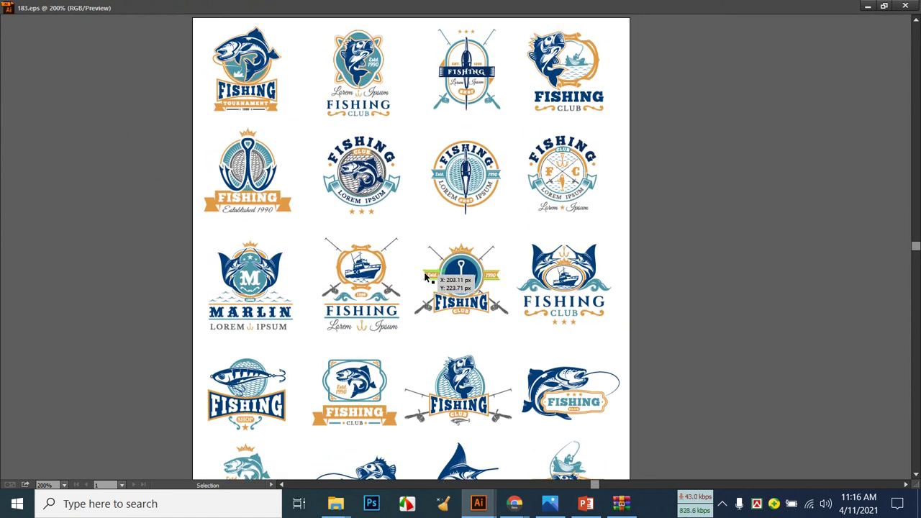
scroll(425, 277, "up", 1)
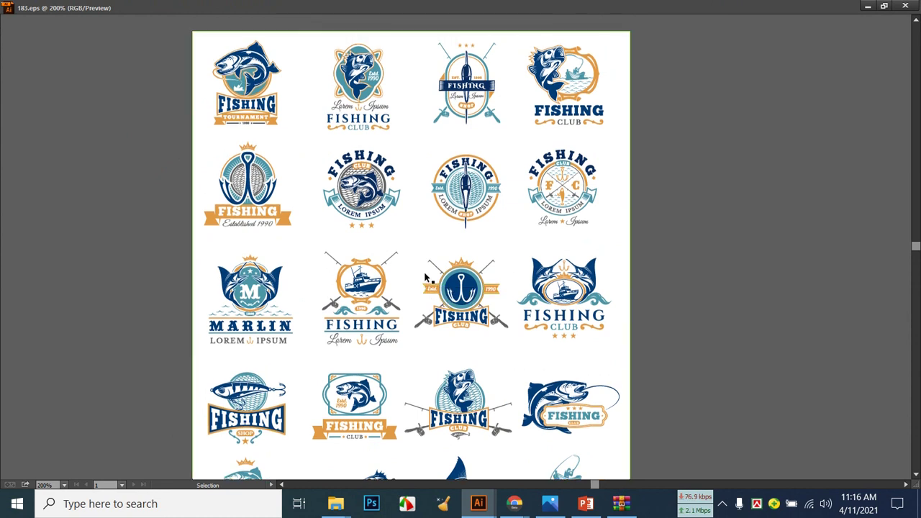
scroll(425, 277, "up", 4)
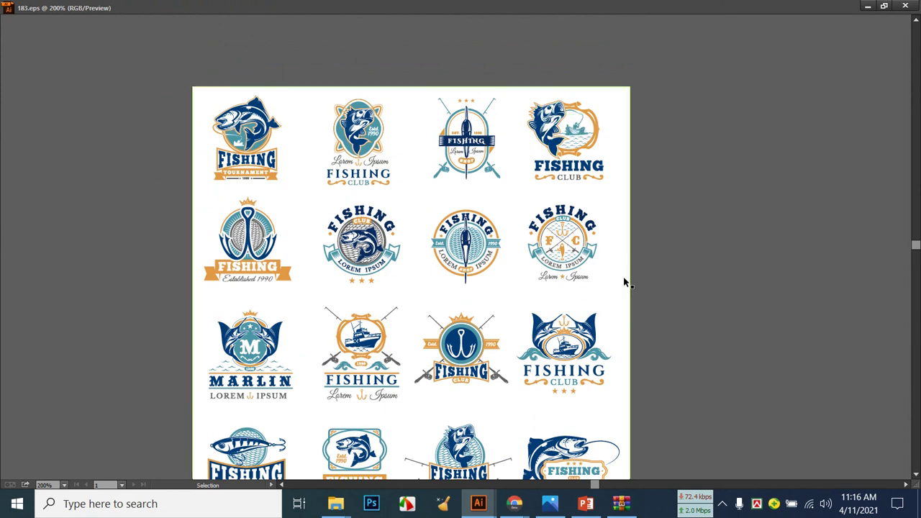
left_click(551, 505)
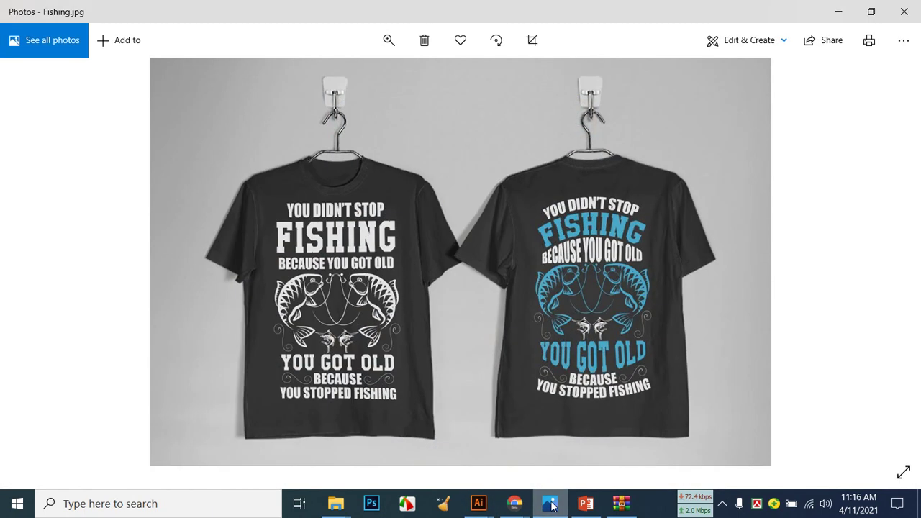
left_click(552, 506)
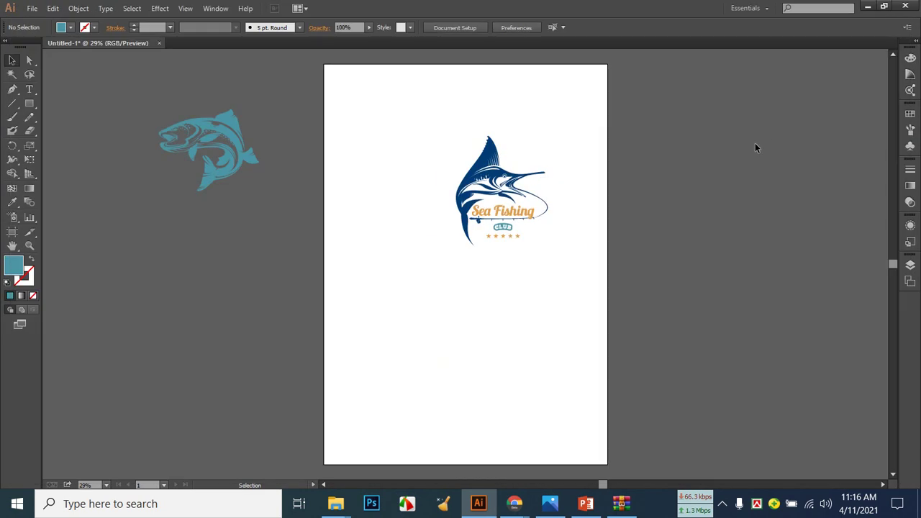
Place the teal trout low on the artboard and reduce the Sea Fishing badge to its marlin by ungrouping and deleting the rest.
left_click_drag(226, 134, 439, 338)
left_click(549, 288)
left_click(508, 210)
right_click(508, 210)
left_click(536, 285)
left_click(540, 288)
left_click_drag(497, 163, 399, 155)
left_click_drag(486, 179, 572, 296)
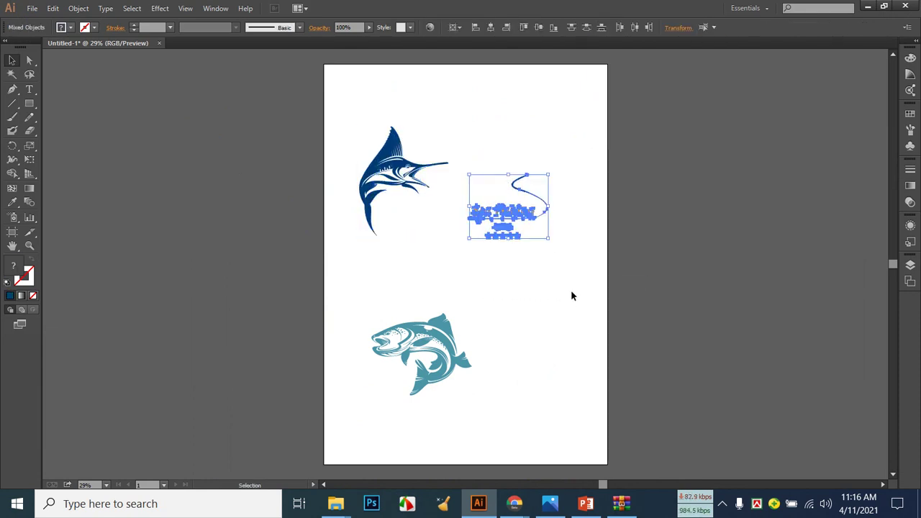
key("Delete")
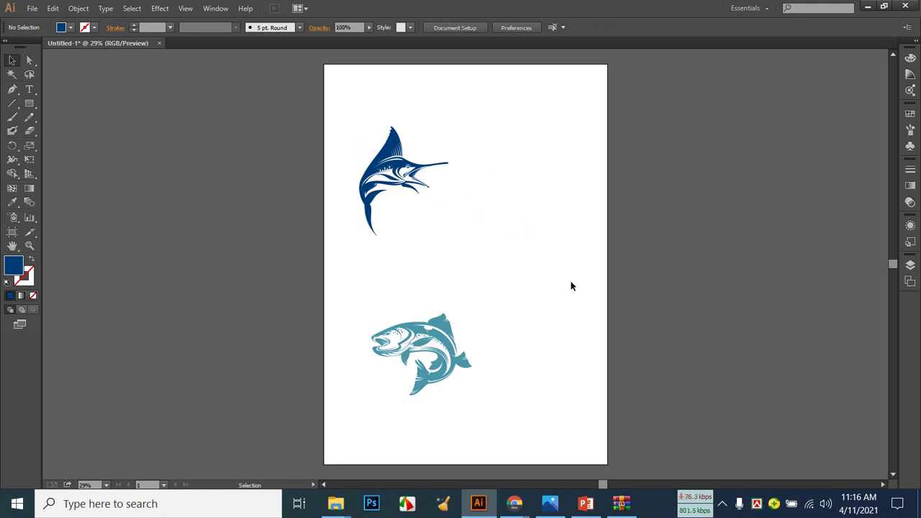
Compare both fish with the Fishing.jpg mockup, then move the marlin and the trout off the artboard's left side.
left_click_drag(416, 137, 433, 157)
left_click(502, 310)
left_click(449, 346)
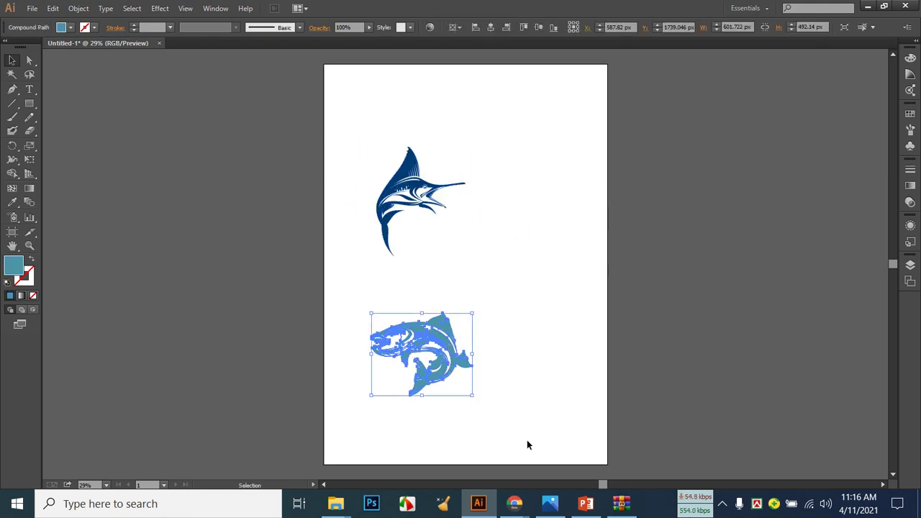
left_click(545, 504)
left_click(545, 503)
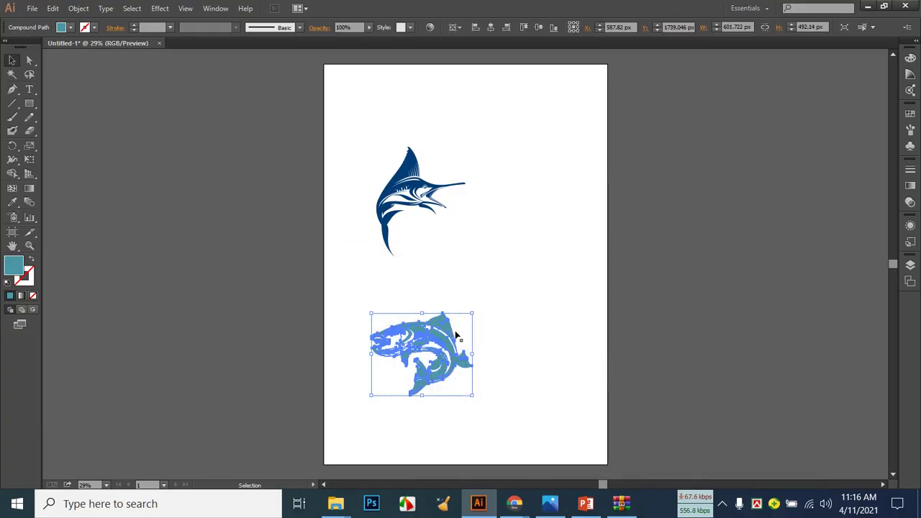
left_click(552, 427)
left_click(550, 503)
left_click(550, 504)
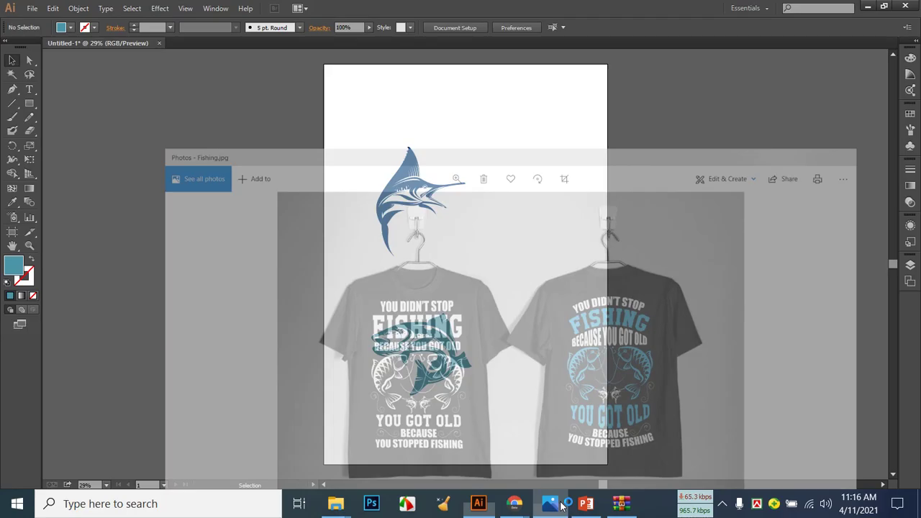
left_click_drag(391, 164, 172, 102)
left_click_drag(388, 329, 181, 274)
left_click(316, 171)
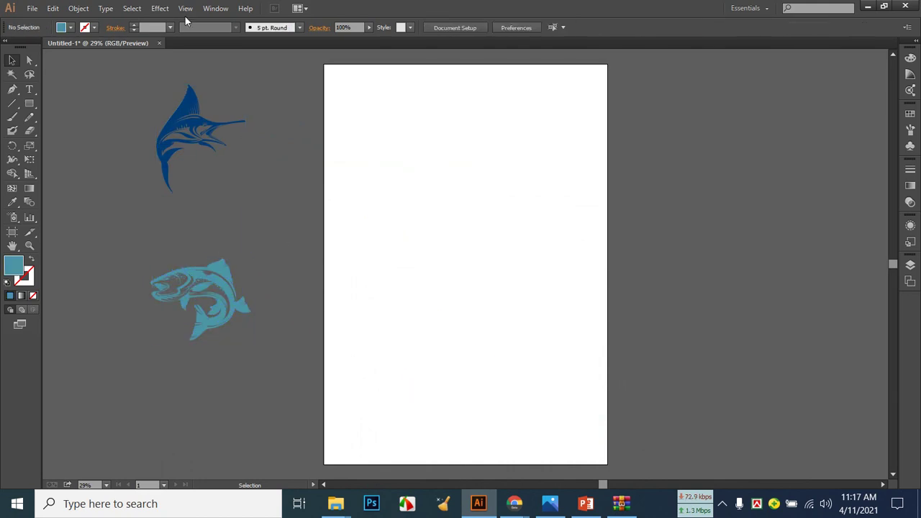
Draw a 1700 × 2400 px rectangle covering the whole artboard and fill it with black.
left_click(29, 104)
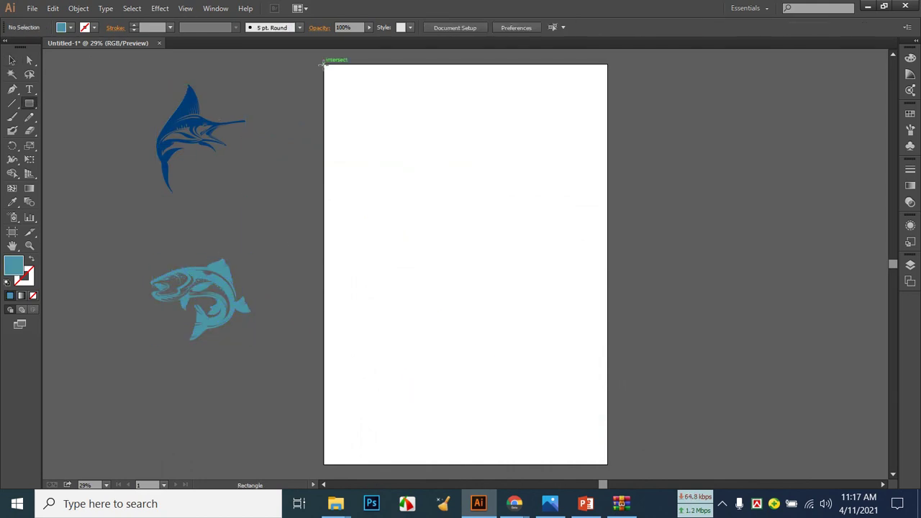
left_click_drag(324, 64, 608, 464)
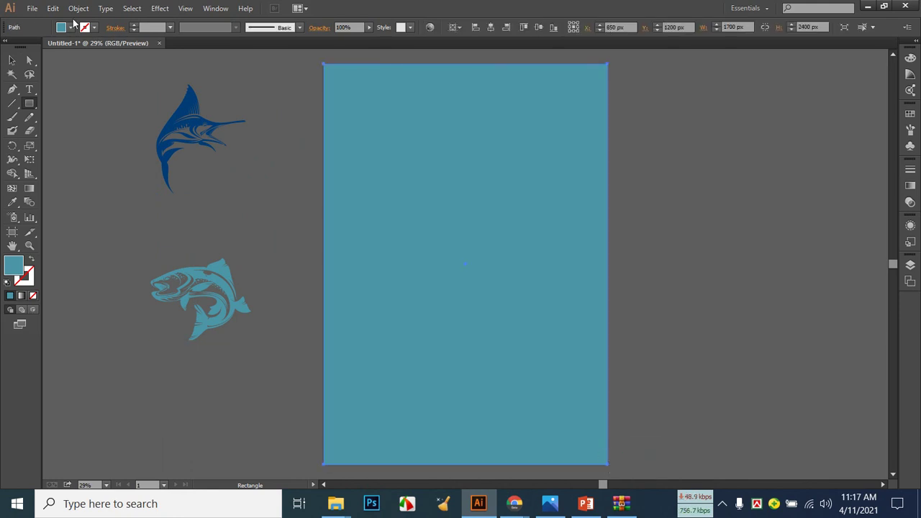
left_click(70, 28)
left_click(31, 47)
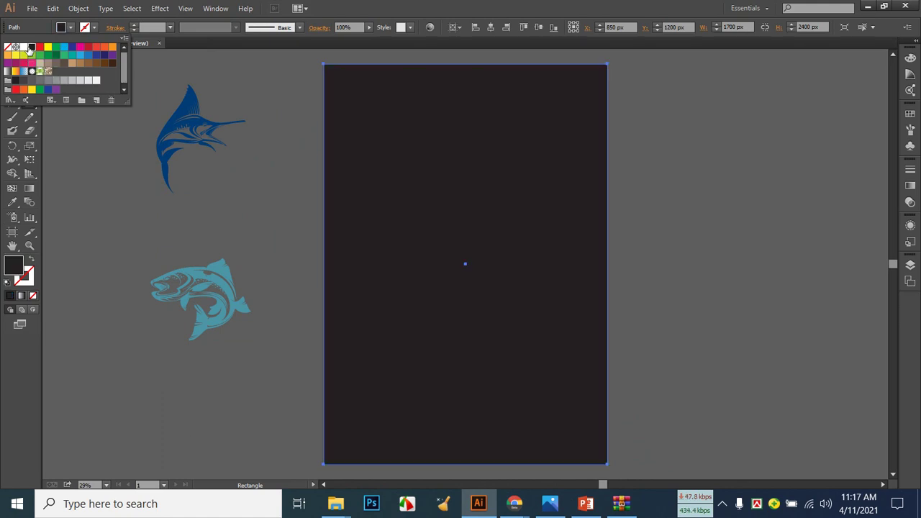
left_click(482, 7)
left_click(11, 61)
left_click(62, 110)
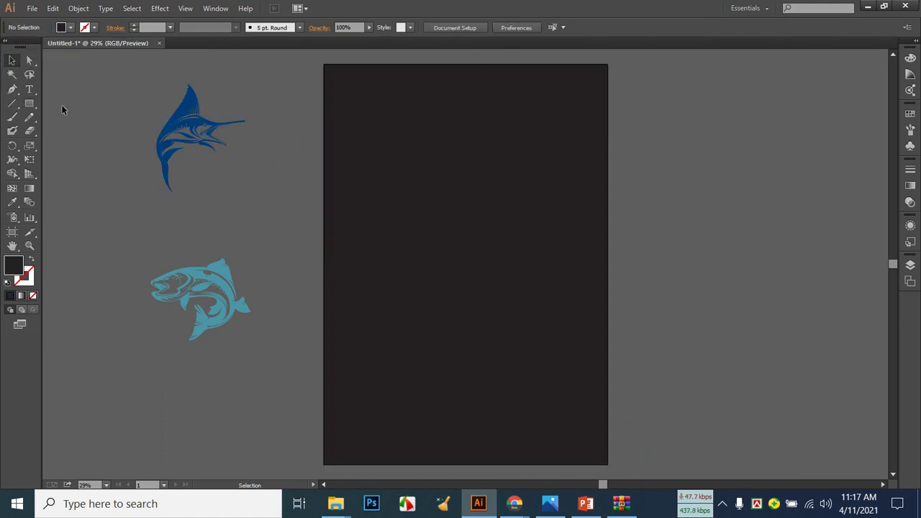
Fill the teal trout with white and move it onto the lower part of the black artboard.
left_click(221, 273)
left_click(70, 28)
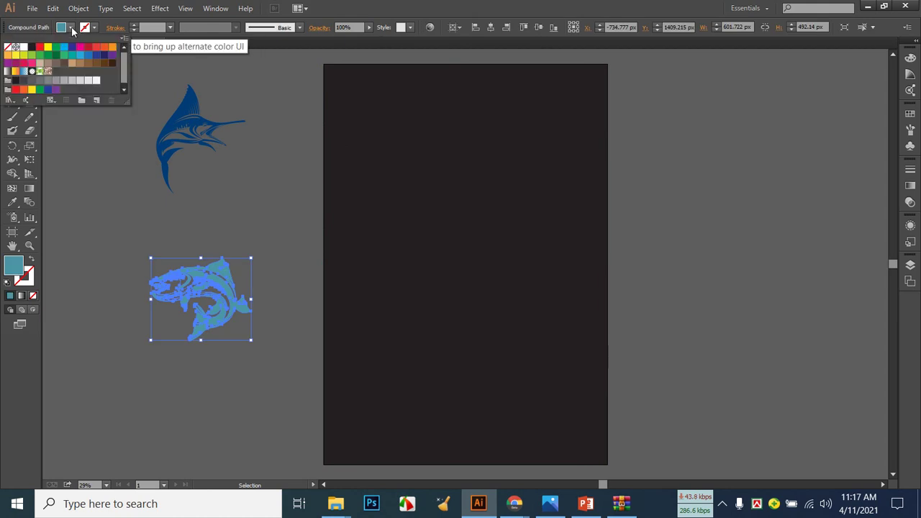
left_click(24, 47)
left_click(289, 217)
left_click_drag(221, 285, 555, 324)
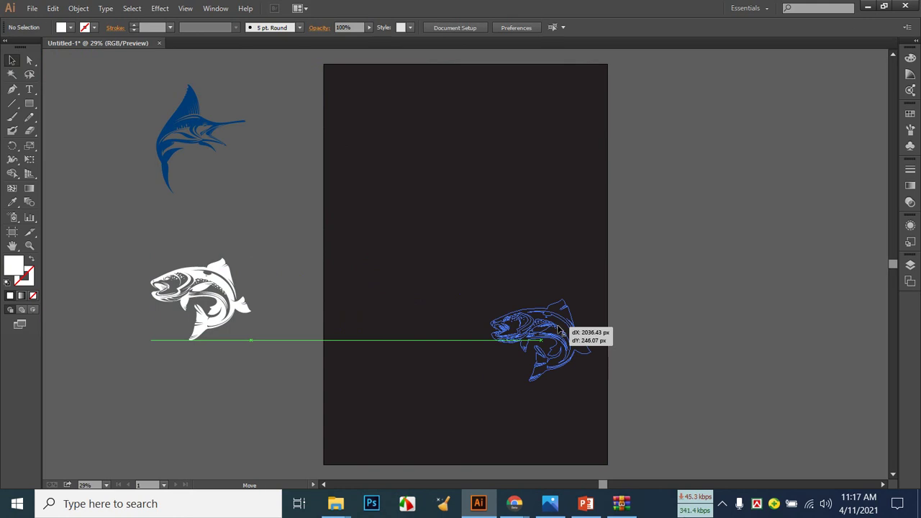
Send the black background rectangle behind all other artwork and check the design against the Fishing.jpg mockup.
left_click(513, 223)
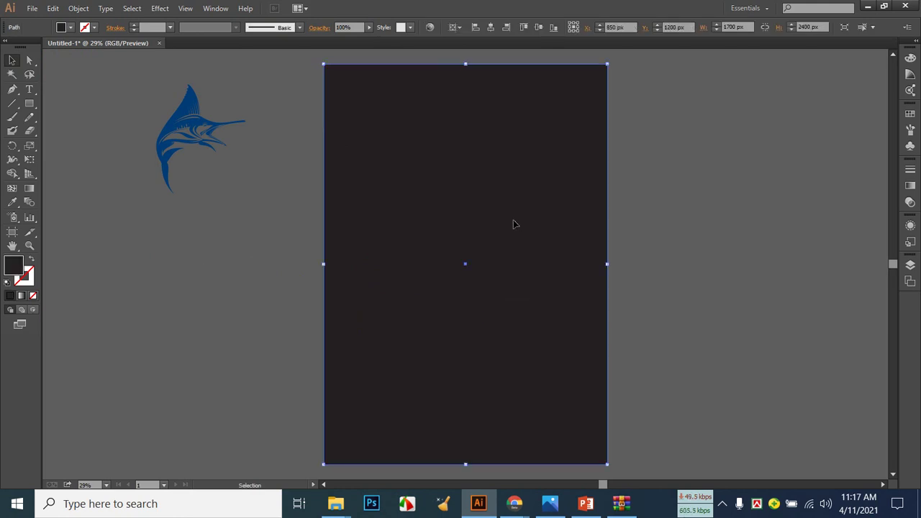
key("a")
key("ctrl+shift+bracketleft")
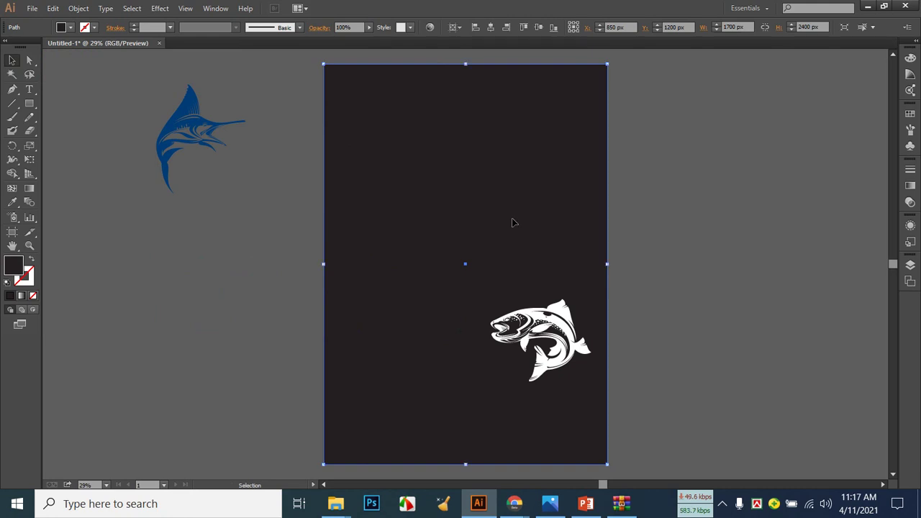
left_click(565, 507)
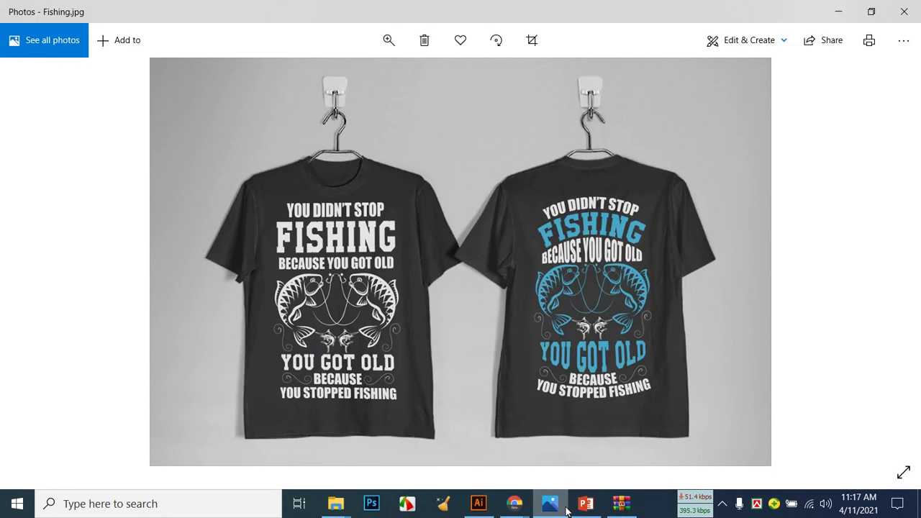
left_click(565, 508)
Move the blue marlin onto the upper part of the black artboard and fill it with white.
left_click_drag(200, 180, 436, 206)
left_click(444, 244)
left_click(444, 189)
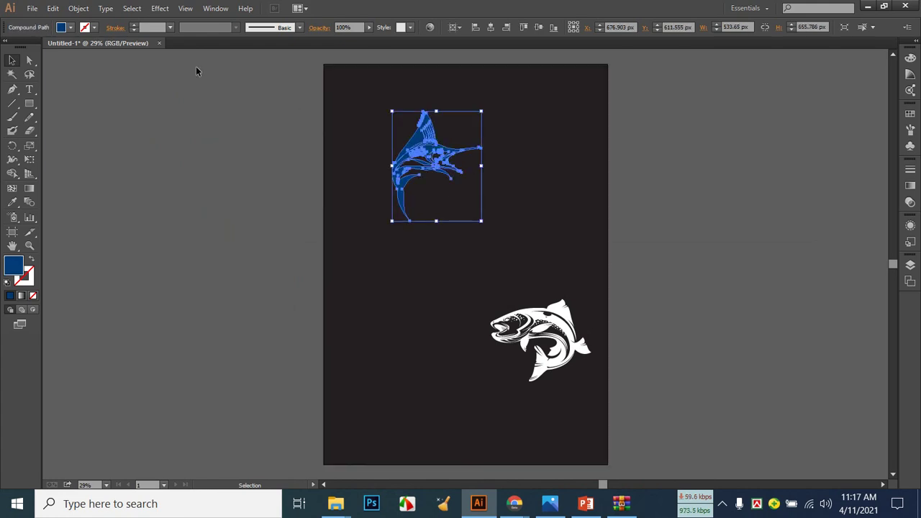
left_click(70, 28)
left_click(80, 81)
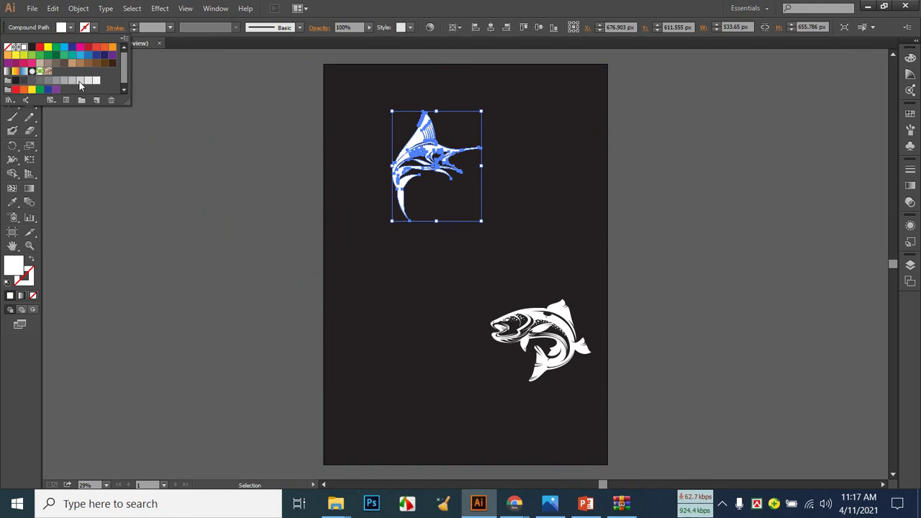
left_click(401, 294)
left_click(523, 250)
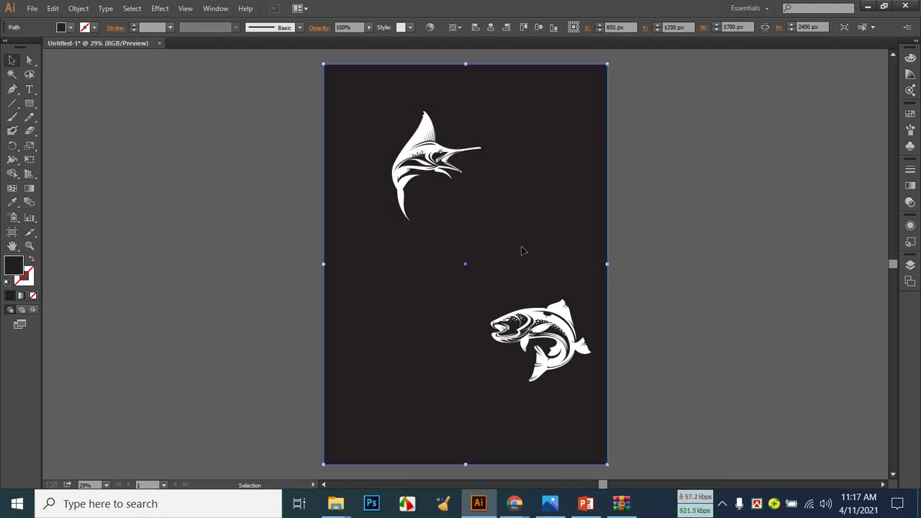
Compare the white fish with the Fishing.jpg mockup in Photos, then fill the marlin with a very light grey swatch.
left_click(551, 508)
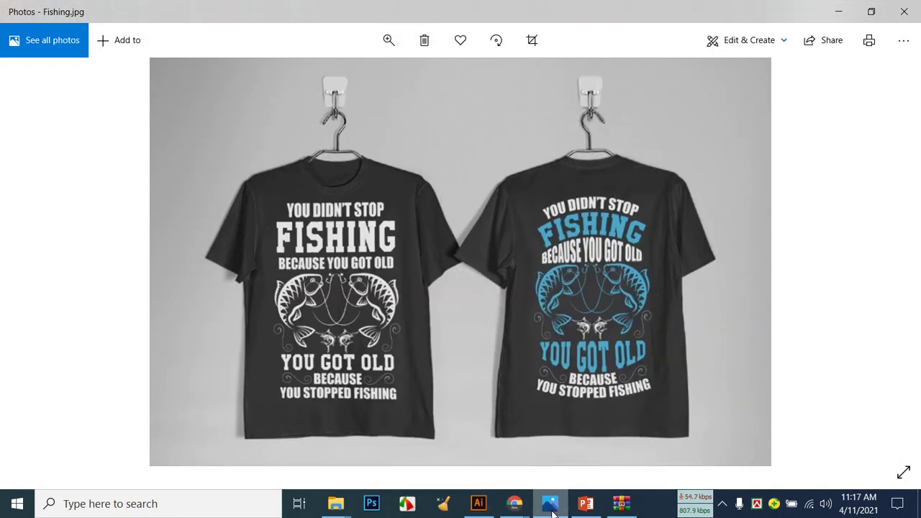
left_click(551, 508)
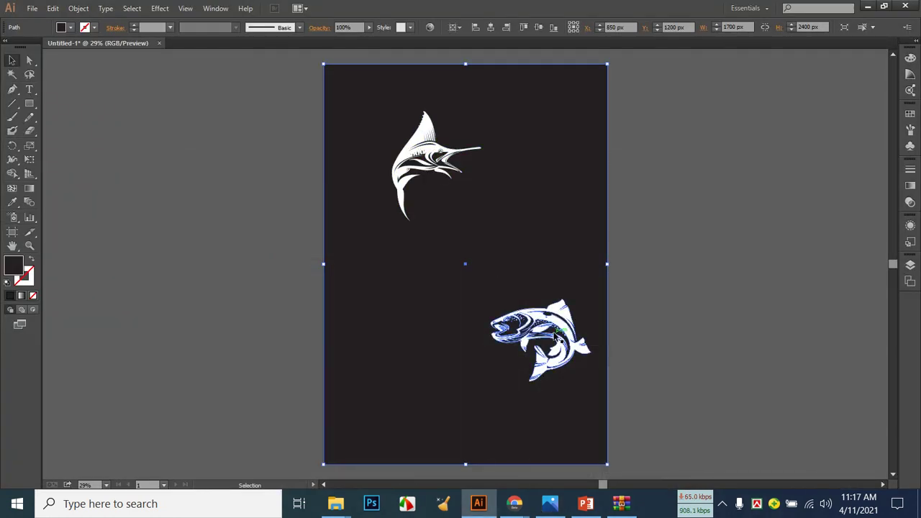
left_click(560, 507)
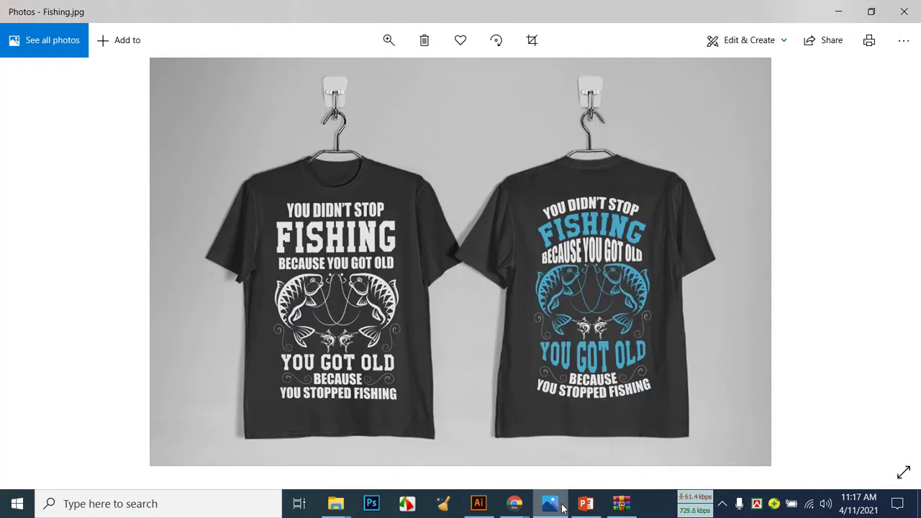
left_click(563, 508)
left_click(426, 151)
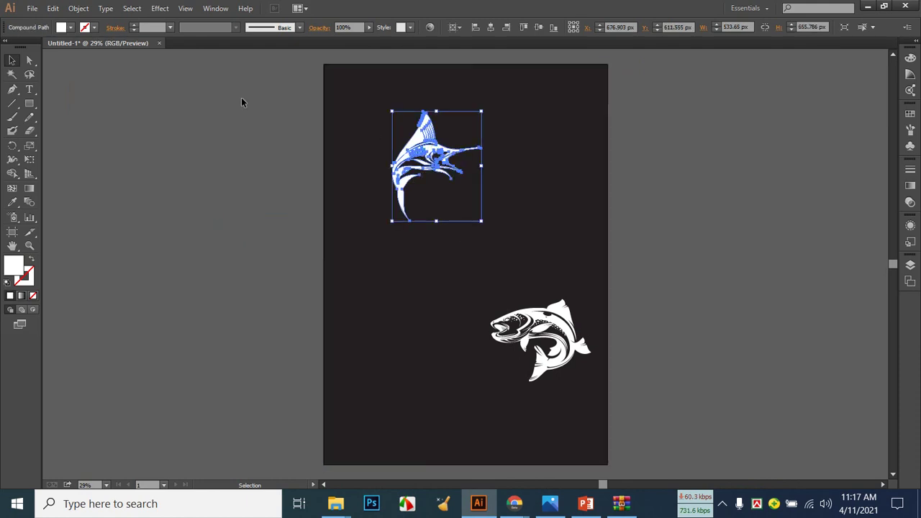
left_click(69, 29)
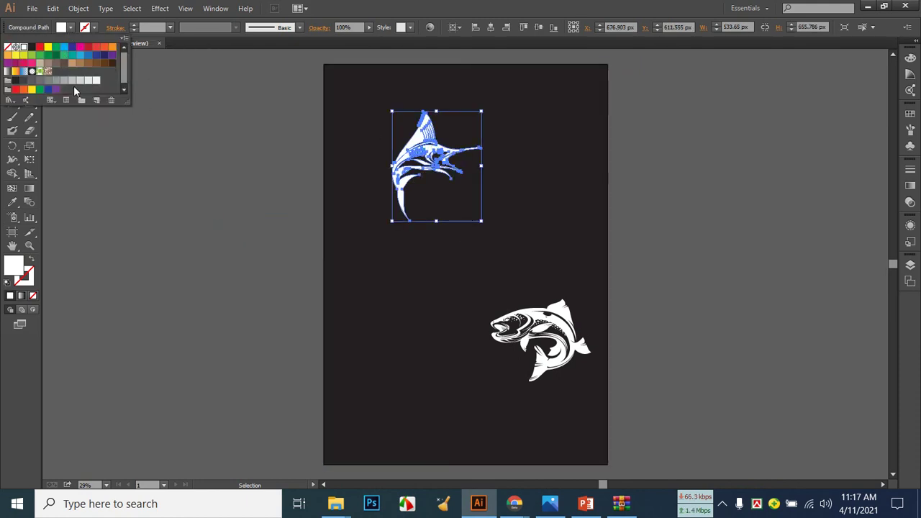
left_click(90, 84)
left_click(397, 266)
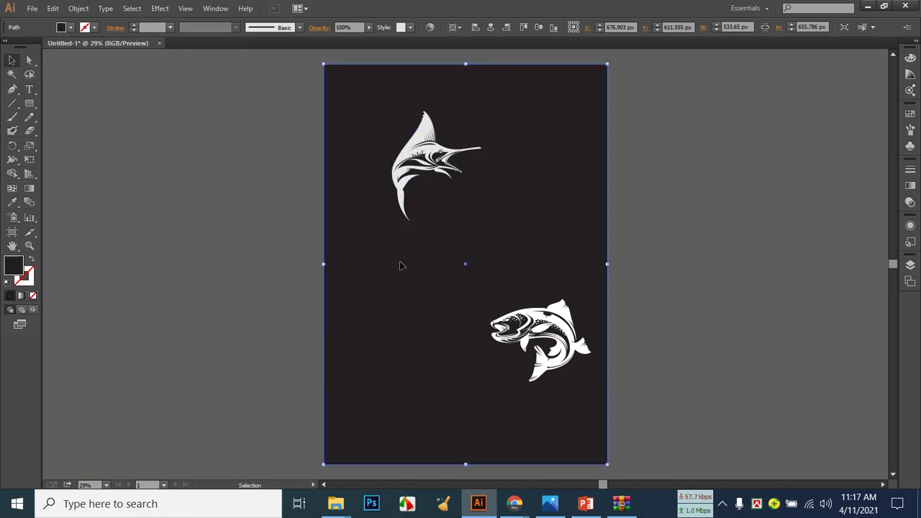
Fill the trout with the same very light grey swatch as the marlin.
left_click(572, 322)
left_click(70, 28)
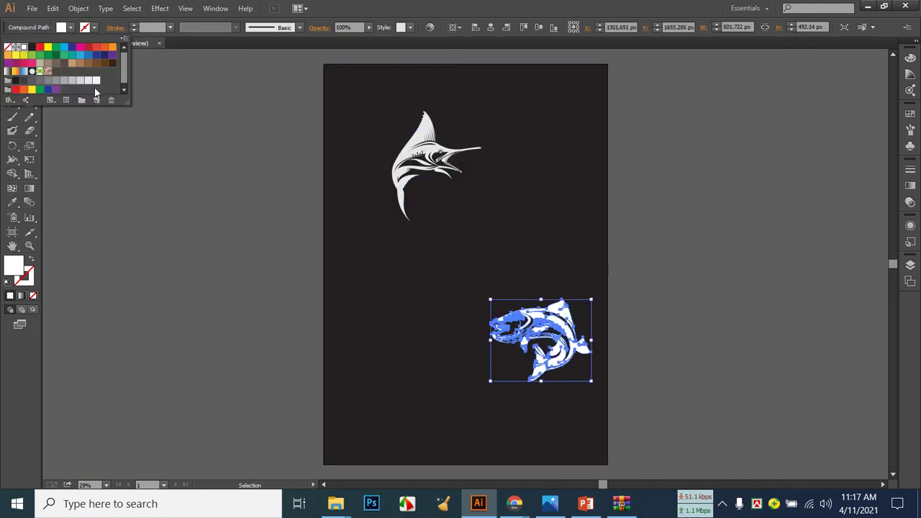
left_click(91, 84)
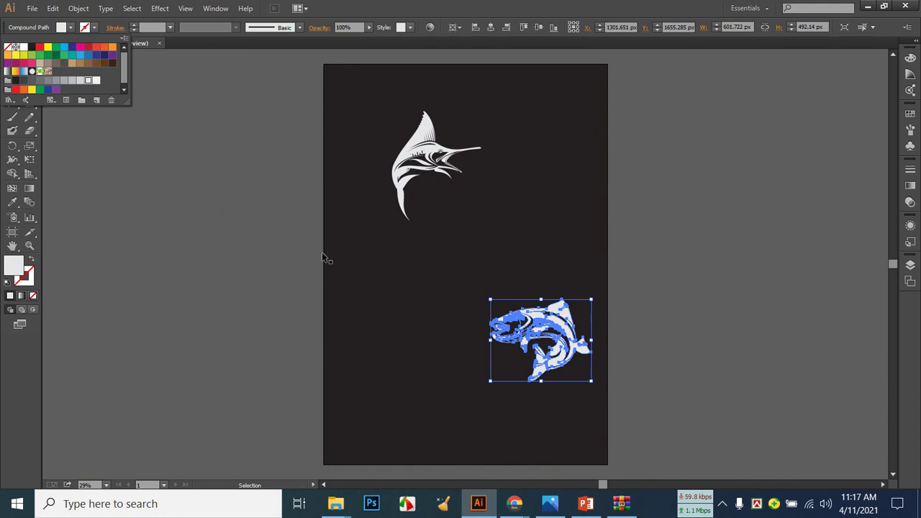
left_click(411, 277)
Move the marlin and the trout off the left side of the artboard, then check the Fishing.jpg mockup again.
left_click_drag(407, 159, 122, 132)
left_click_drag(503, 317, 115, 261)
left_click(243, 270)
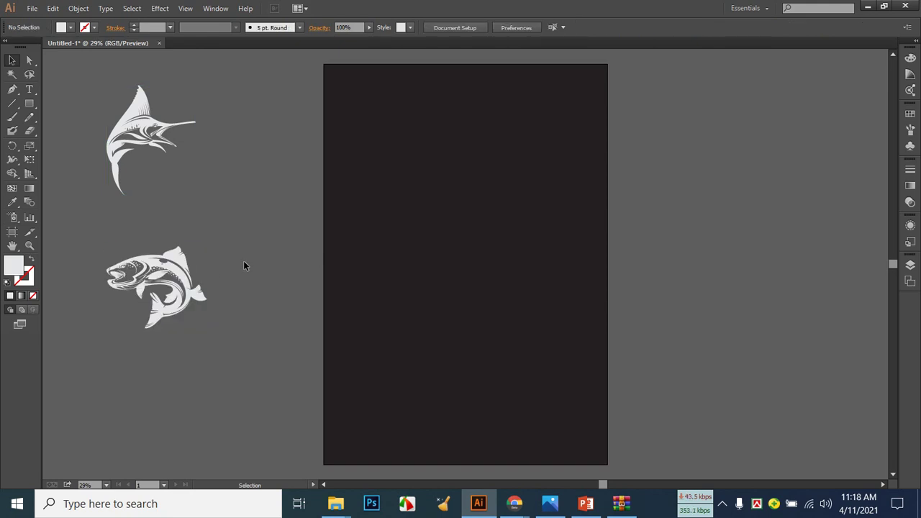
left_click(554, 510)
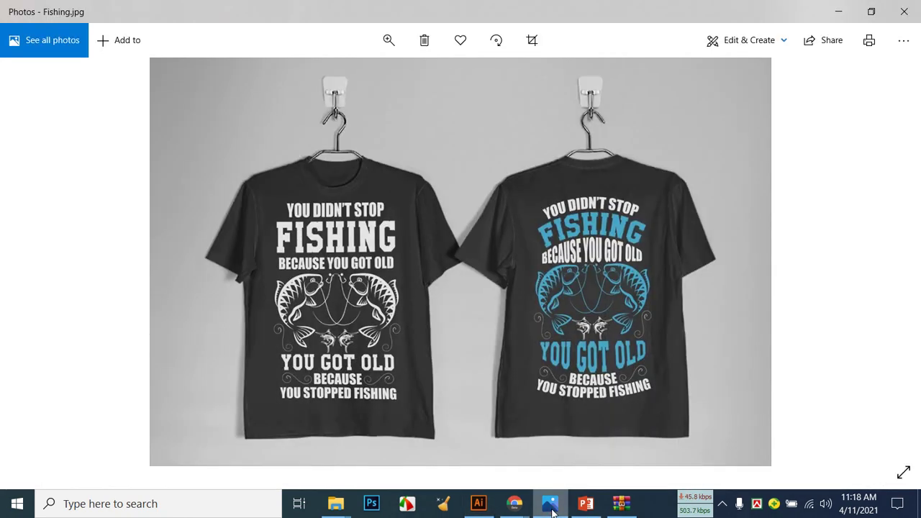
left_click(551, 509)
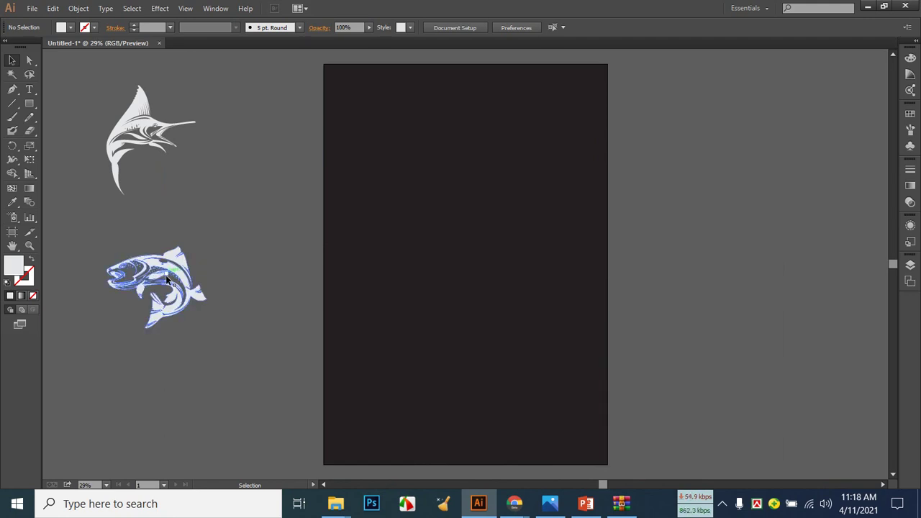
Undock the Untitled-1 document window and look through the Desktop's Fishing folder for artwork without opening a file.
left_click_drag(118, 43, 120, 97)
key("ctrl+o")
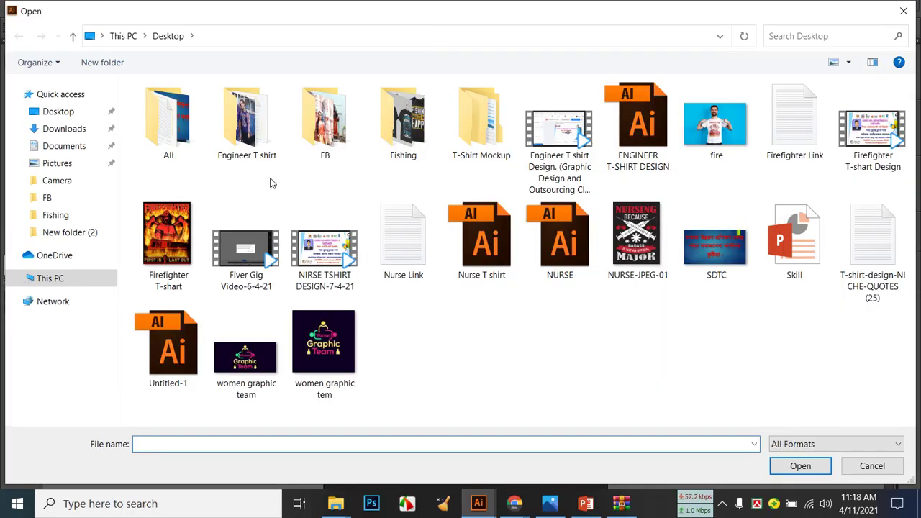
left_click(72, 113)
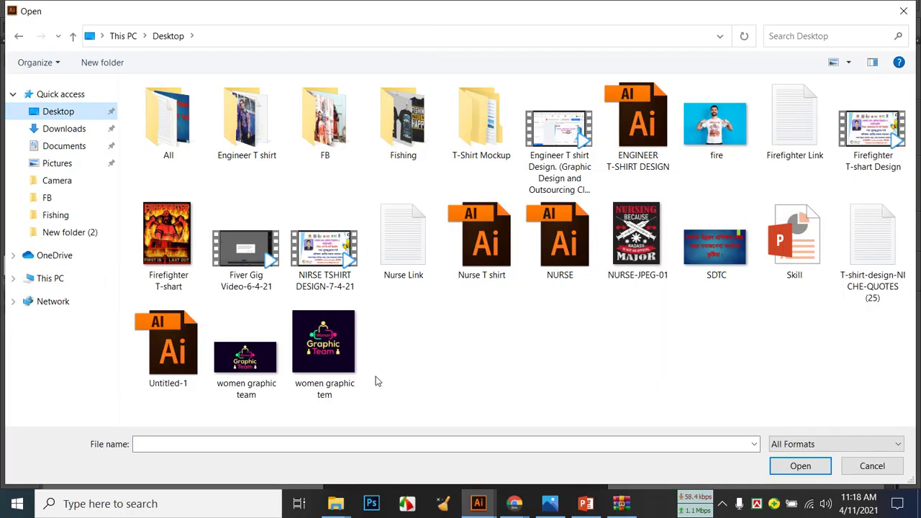
double_click(388, 144)
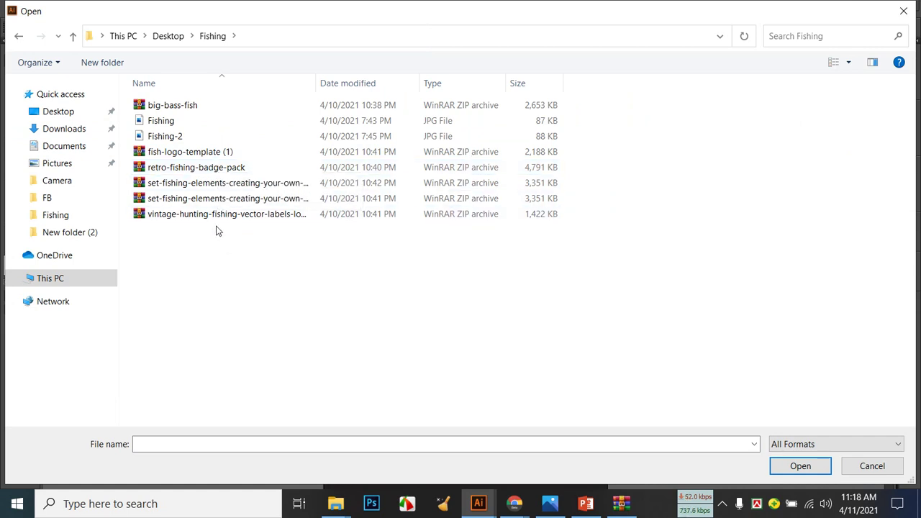
left_click(903, 8)
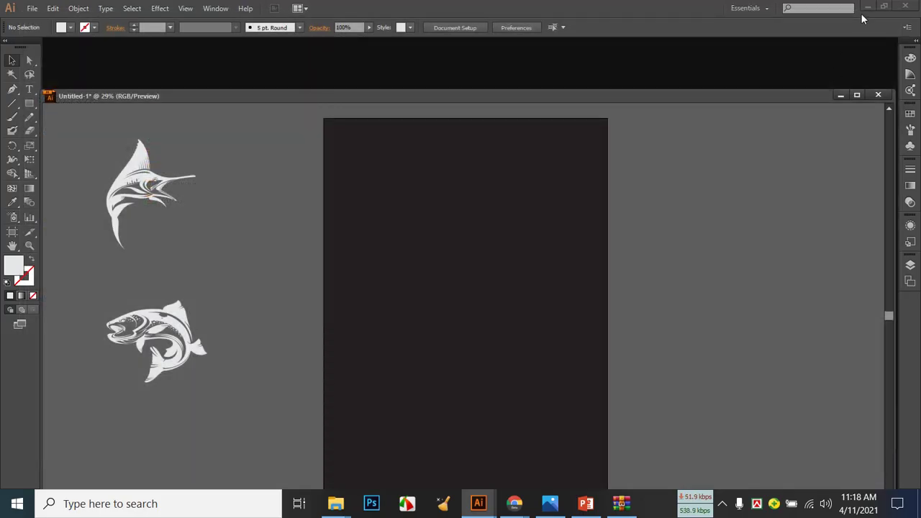
Open 12228.eps from the fishing-guide-service-label archive in Downloads, examine its artwork, and close it.
left_click(866, 8)
left_click(820, 122)
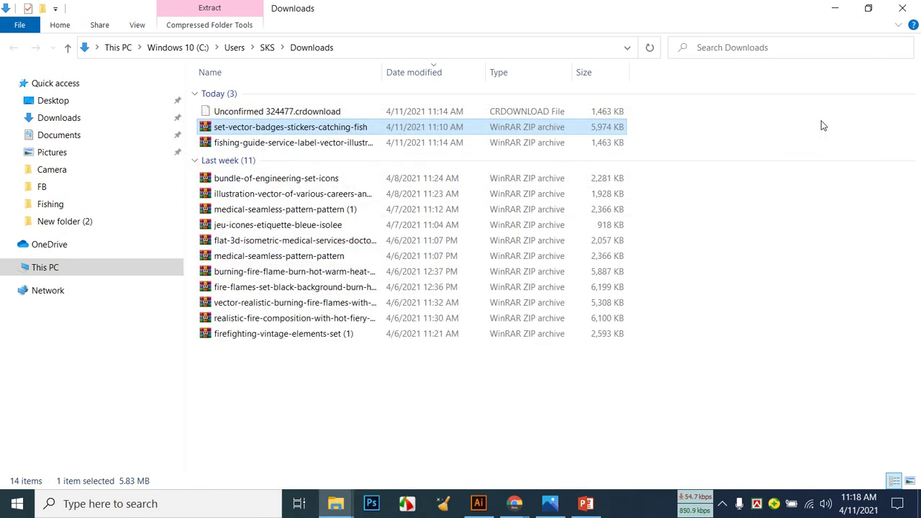
left_click(281, 143)
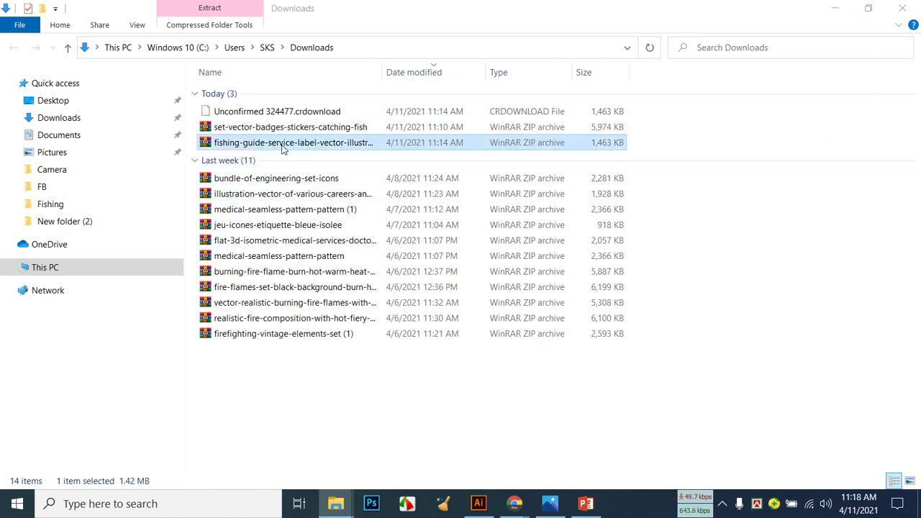
left_click(179, 250)
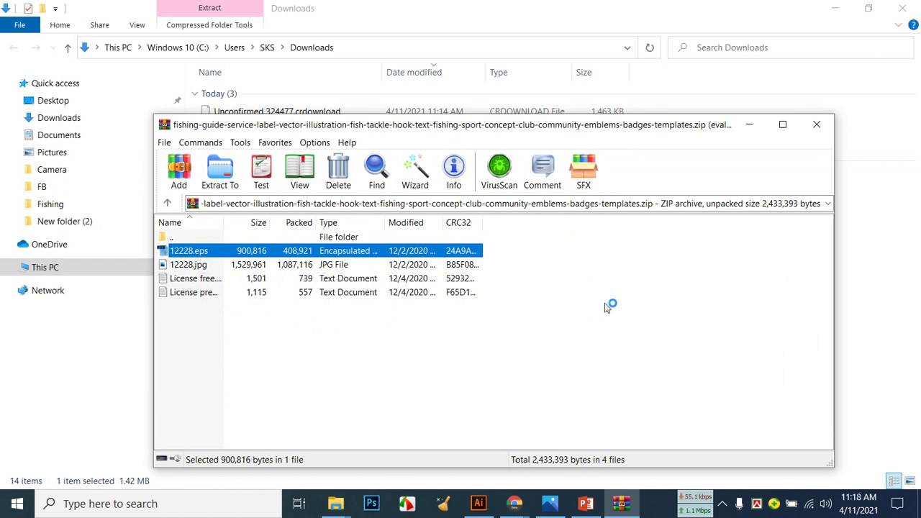
key("Return")
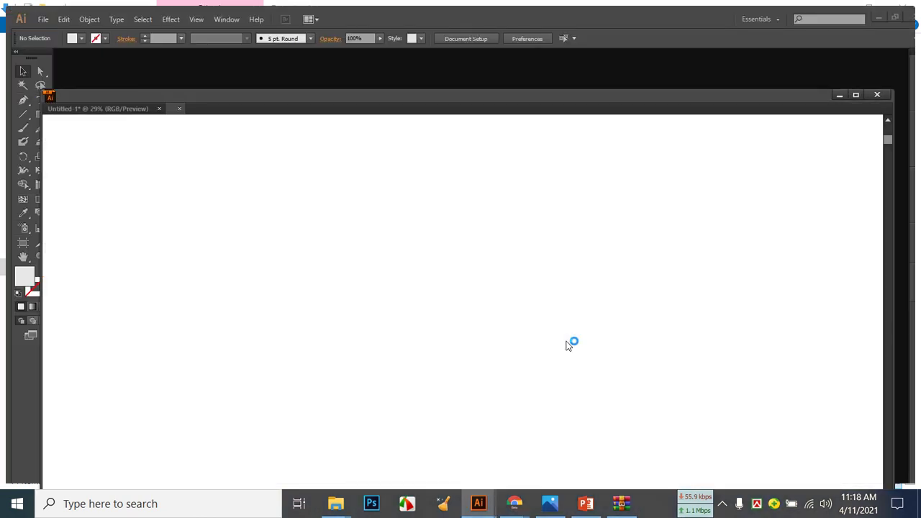
scroll(568, 346, "down", 3)
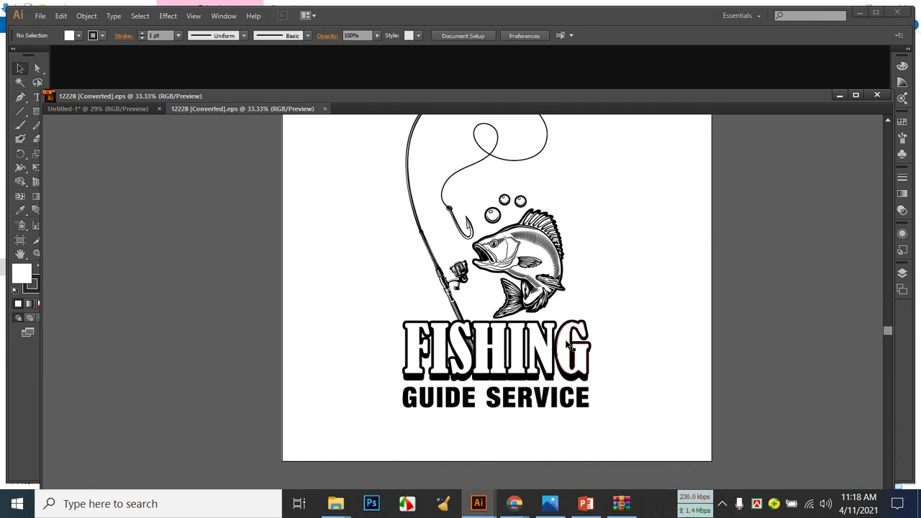
scroll(568, 346, "up", 3)
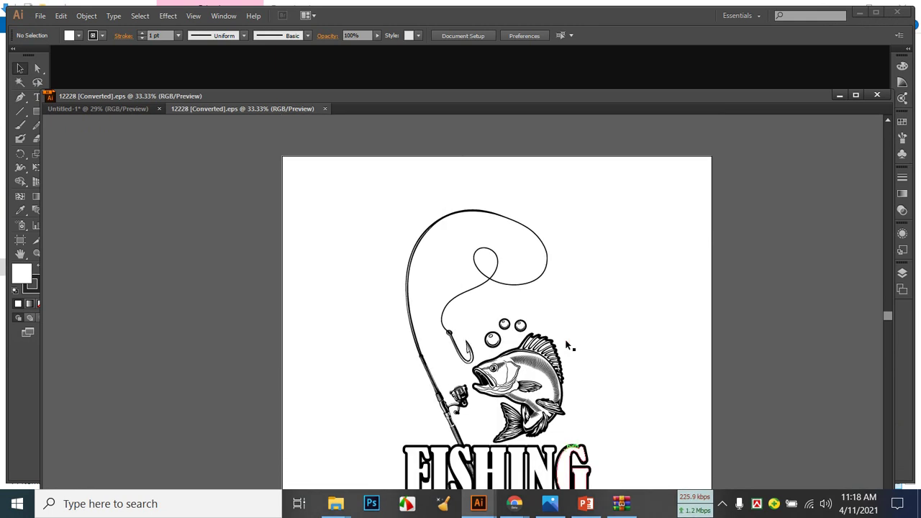
left_click(326, 108)
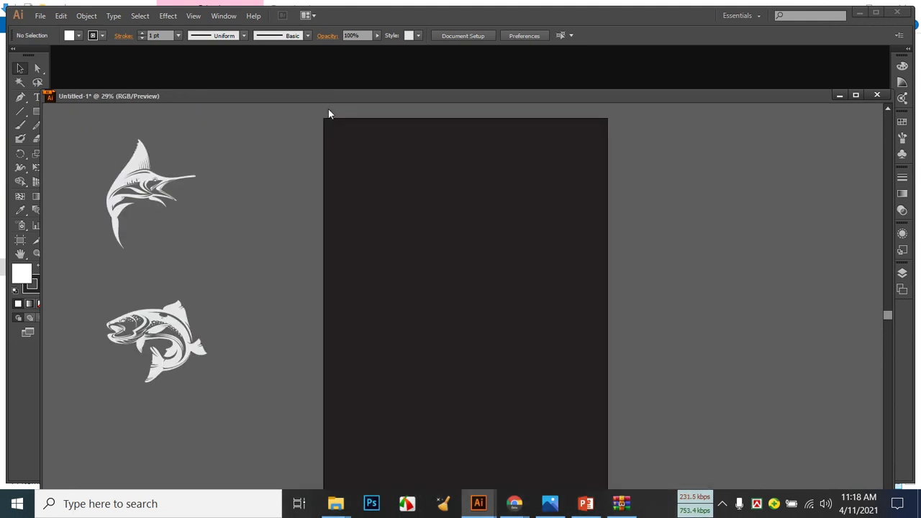
Clear the screen to the Windows desktop by minimizing Illustrator, closing the archive and the Freepik tab, and minimizing Chrome.
left_click(839, 95)
left_click(860, 12)
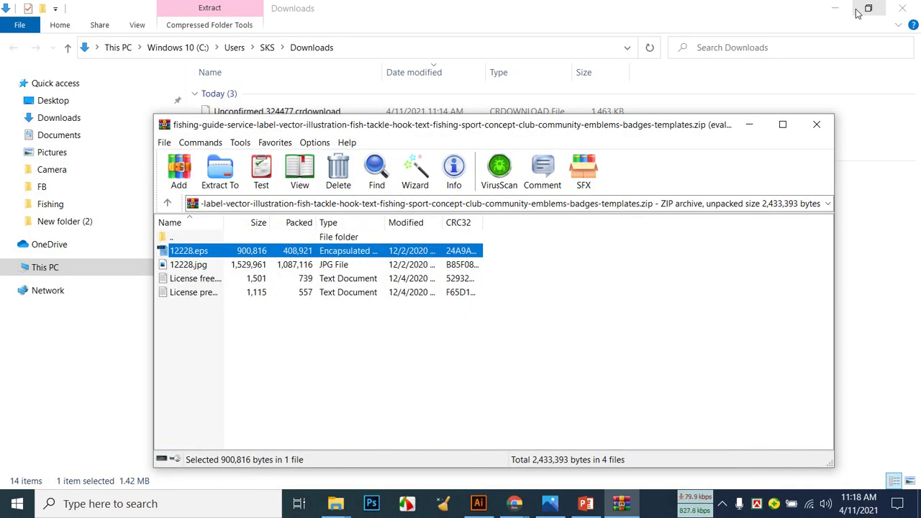
left_click(831, 118)
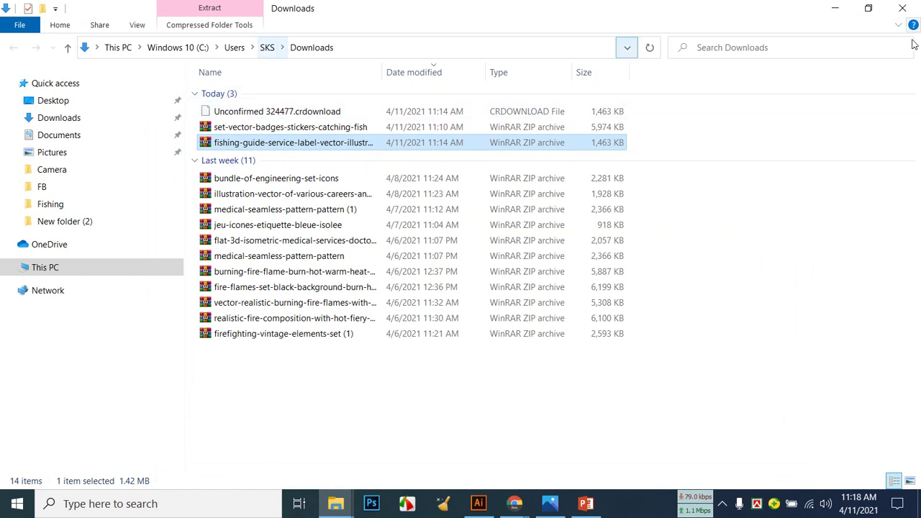
key("alt+Tab")
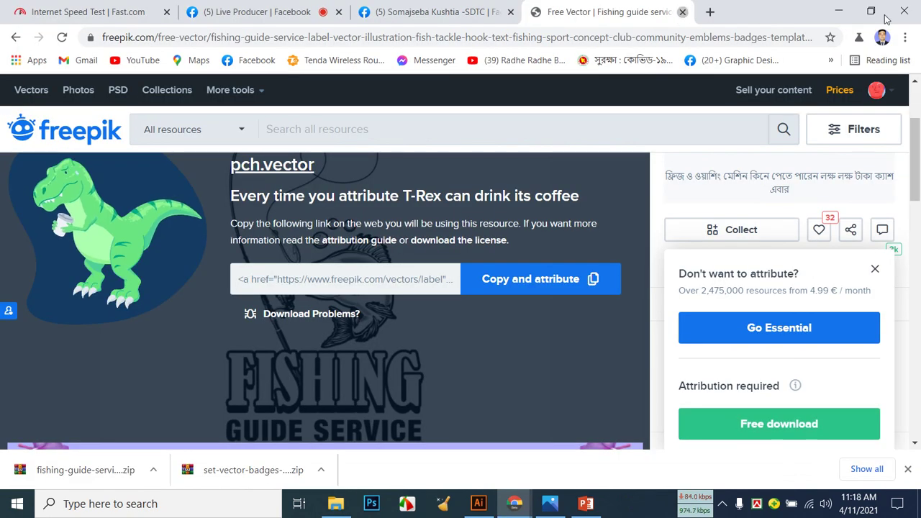
left_click(682, 11)
scroll(575, 240, "down", 3)
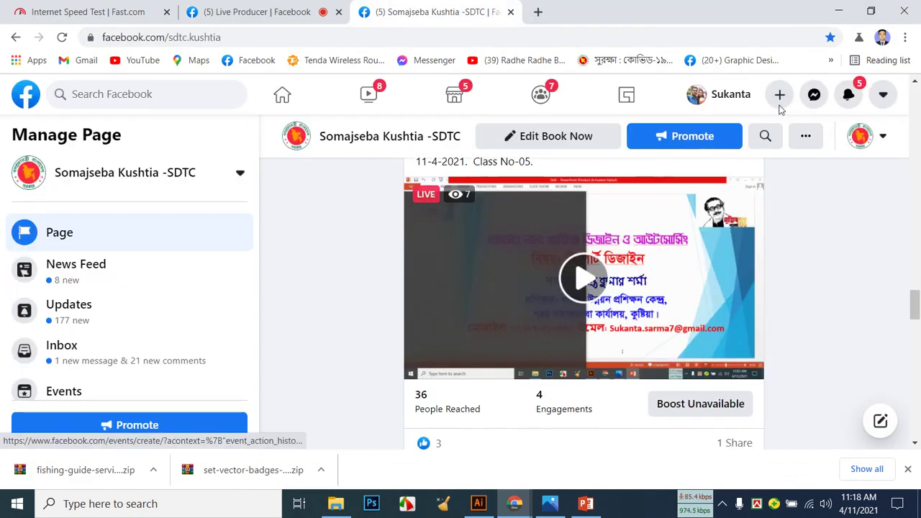
left_click(839, 12)
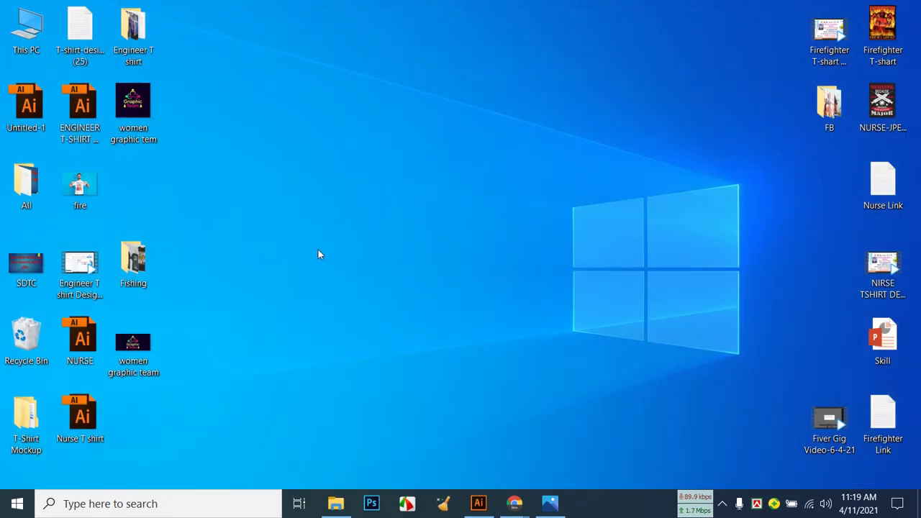
Open the Desktop's Fishing folder and preview 5257428.jpg from the retro-fishing-badge-pack archive, closing both the image and the archive.
double_click(142, 259)
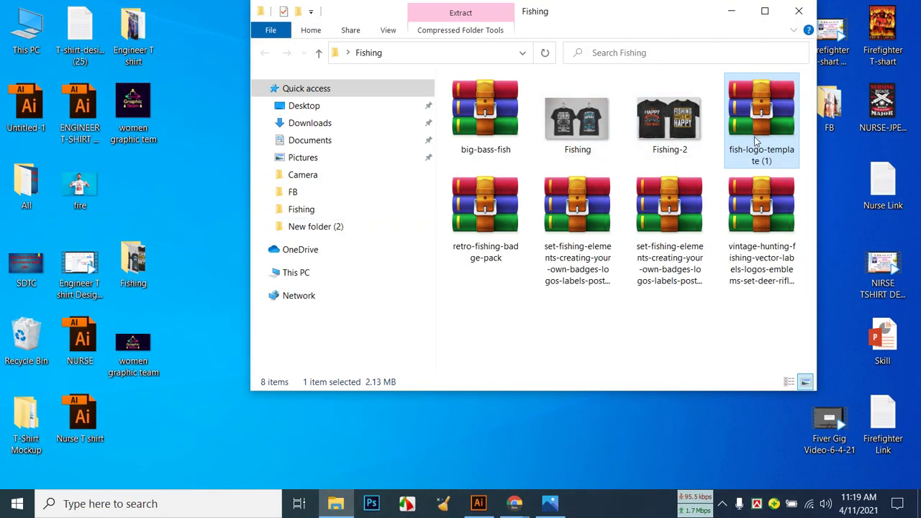
left_click(761, 15)
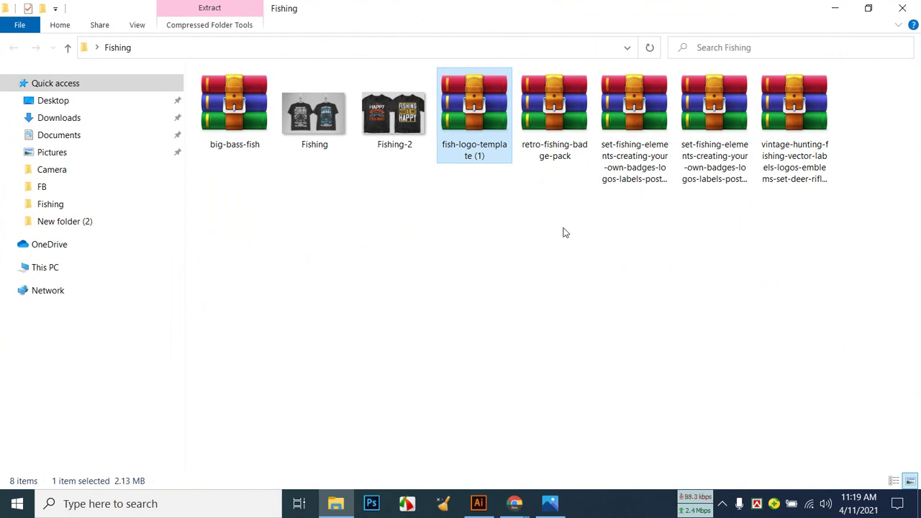
left_click(568, 152)
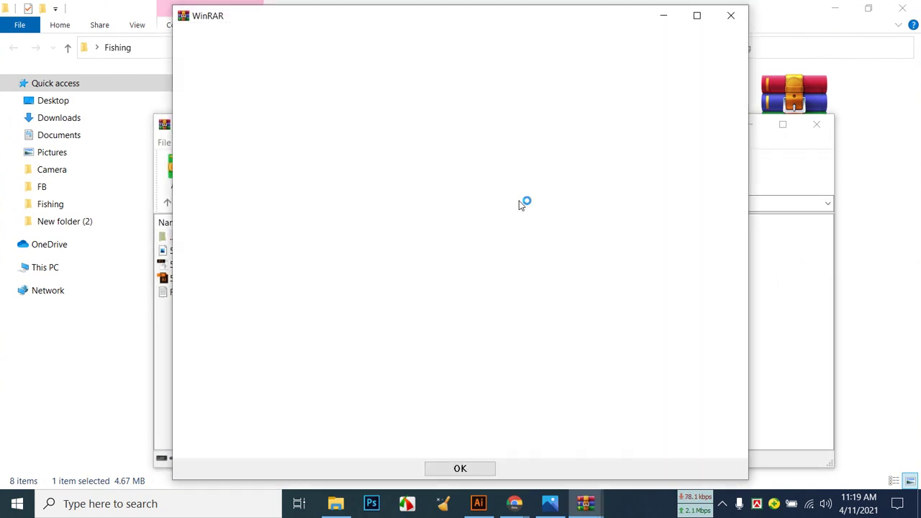
left_click(730, 15)
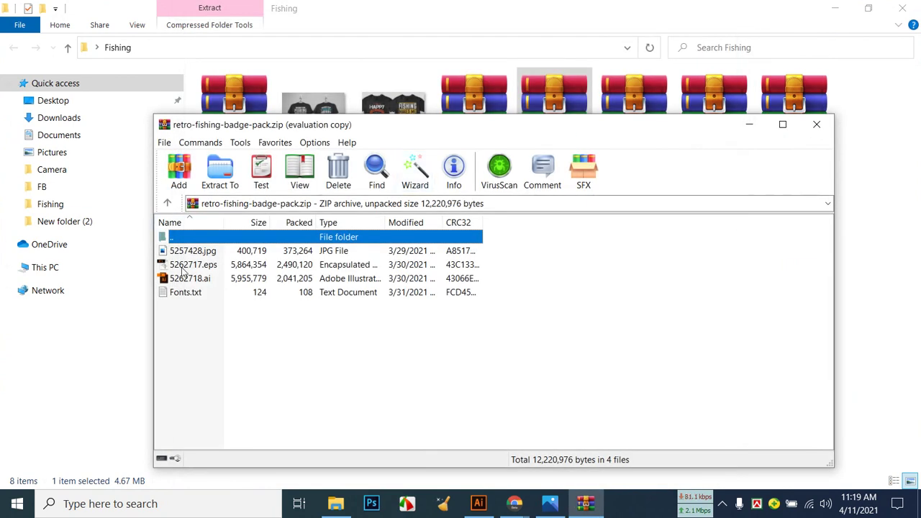
double_click(204, 251)
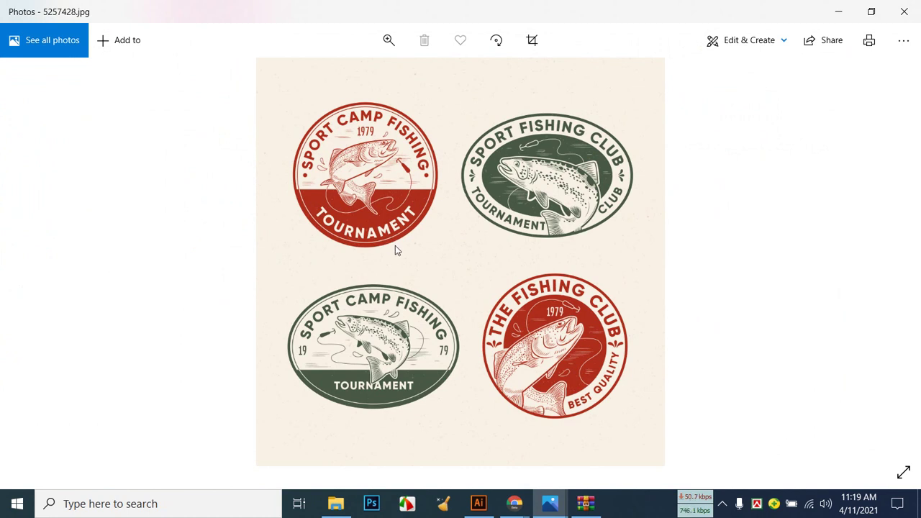
left_click(910, 5)
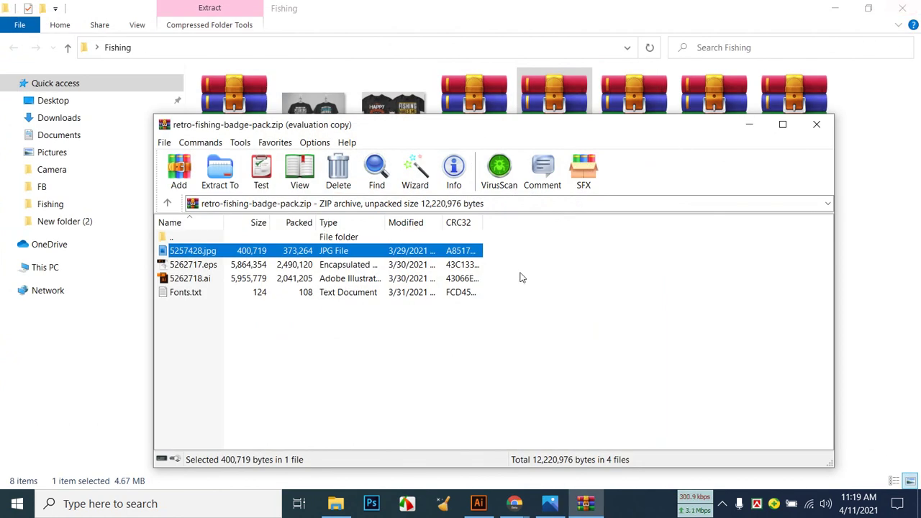
left_click(824, 126)
Preview 18935535.jpg from the set-fishing-elements archive numbered (1), closing the image and the archive when done.
key("Right")
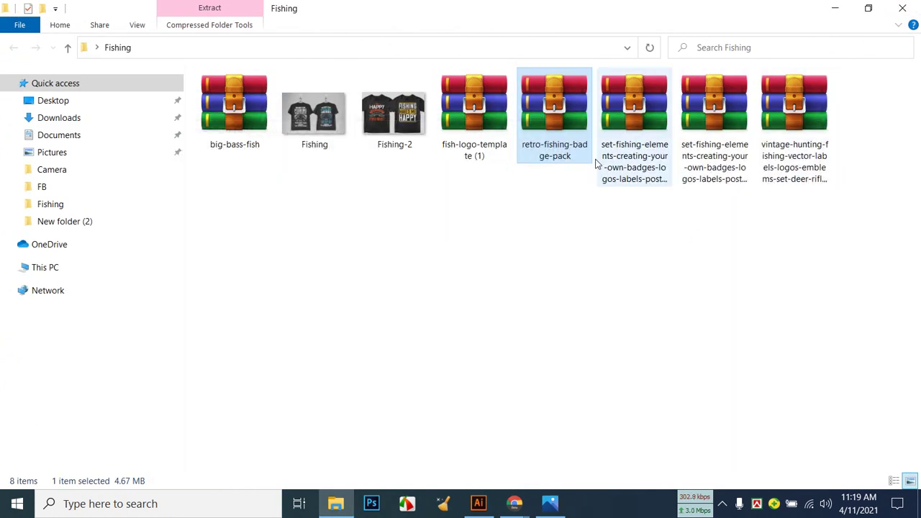
key("Return")
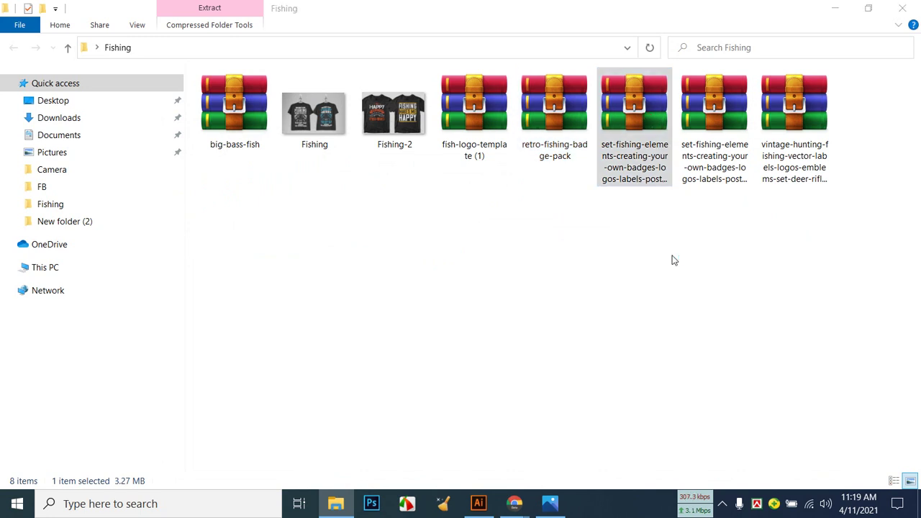
left_click(730, 15)
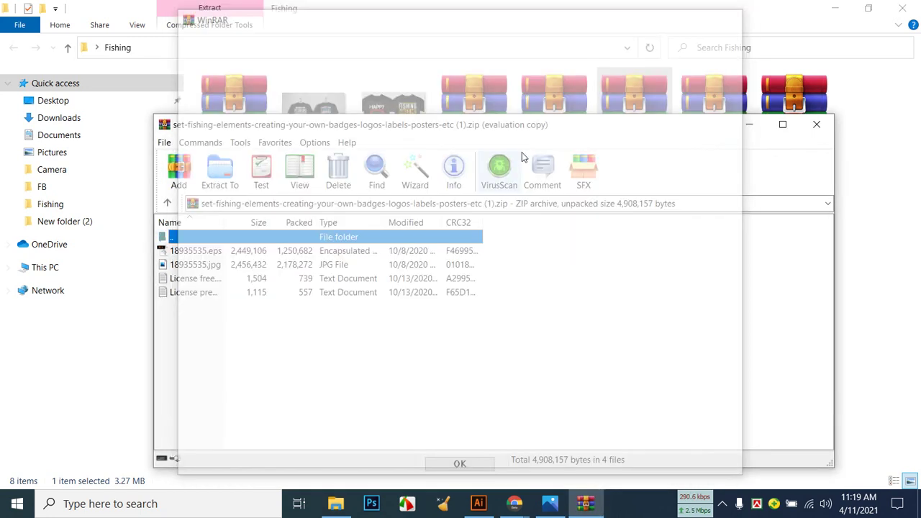
left_click(191, 267)
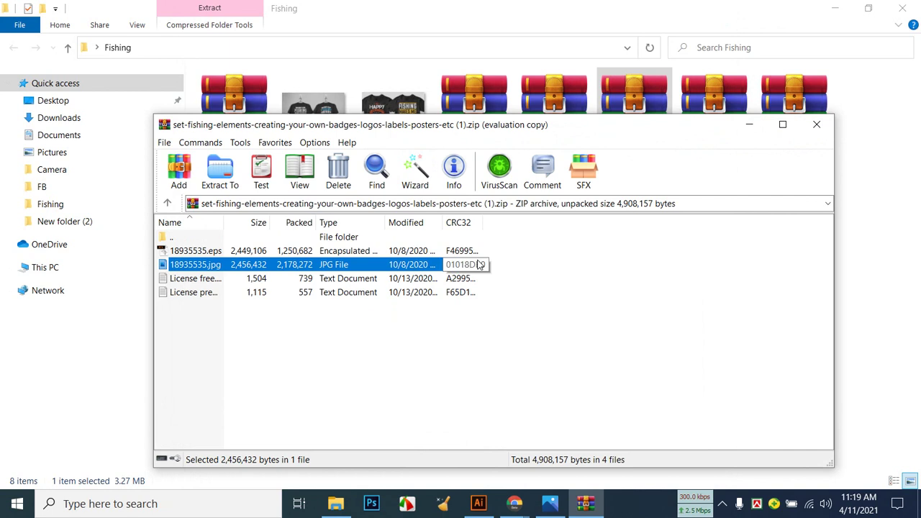
double_click(196, 265)
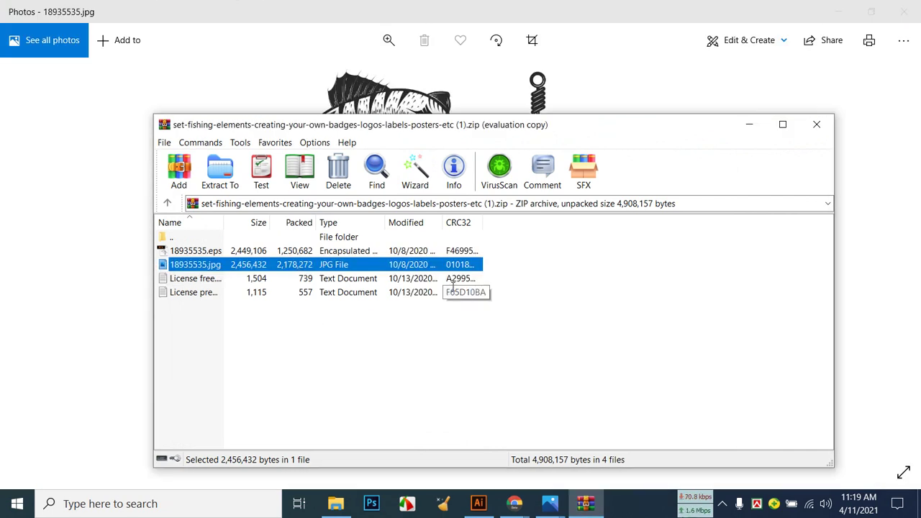
left_click(575, 62)
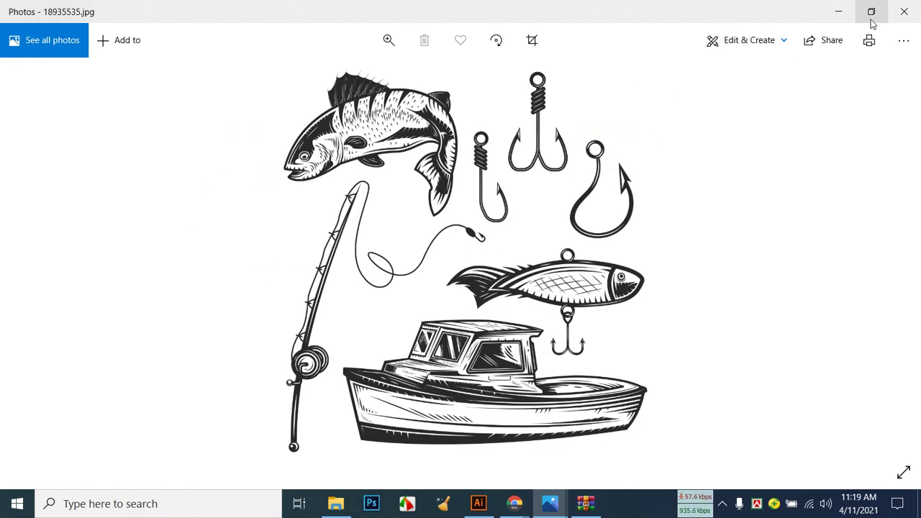
left_click(904, 12)
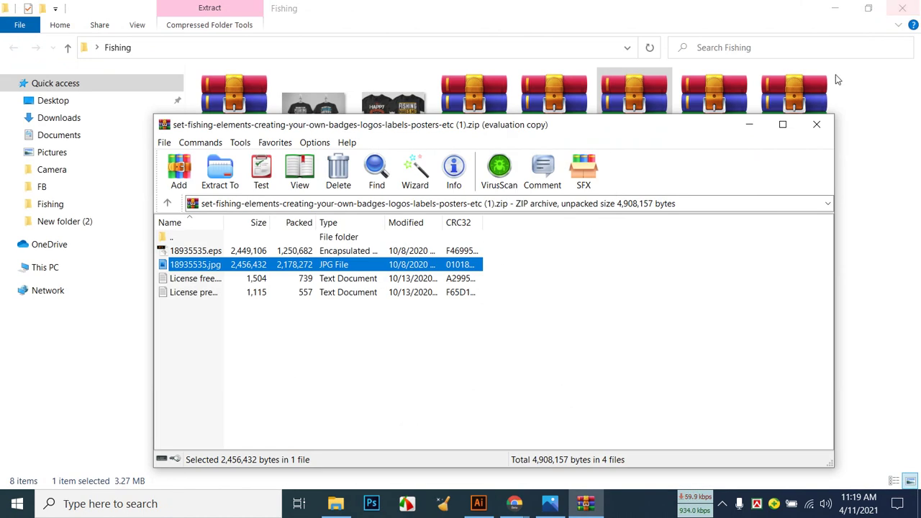
left_click(817, 125)
Preview 18935535.jpg from the unnumbered set-fishing-elements archive, closing the image and the archive when done.
double_click(713, 172)
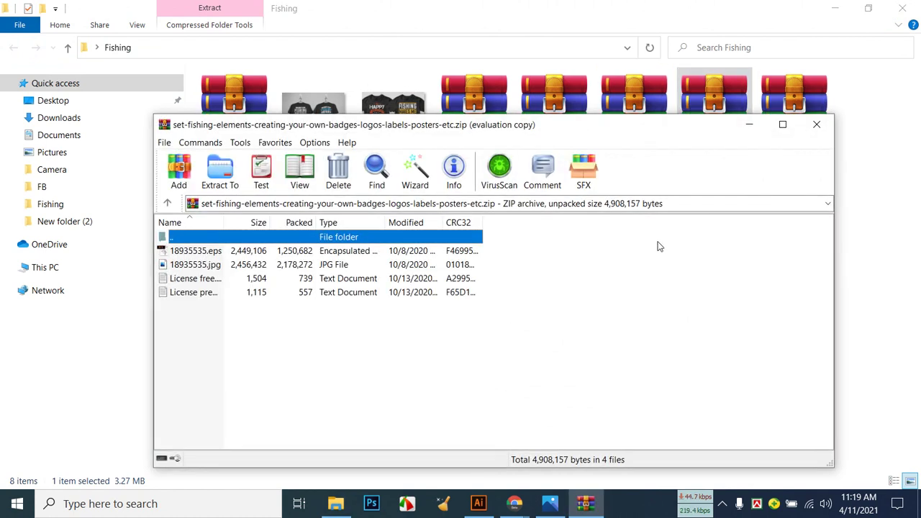
left_click(226, 265)
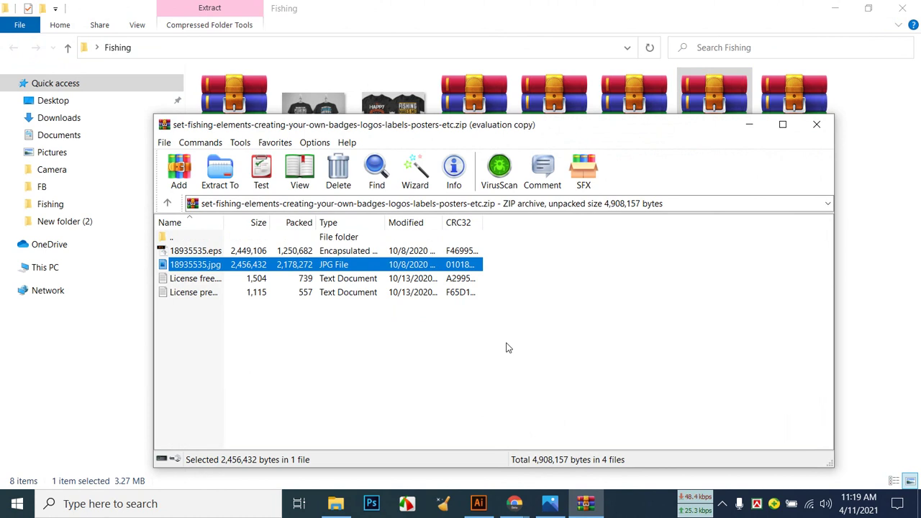
key("Return")
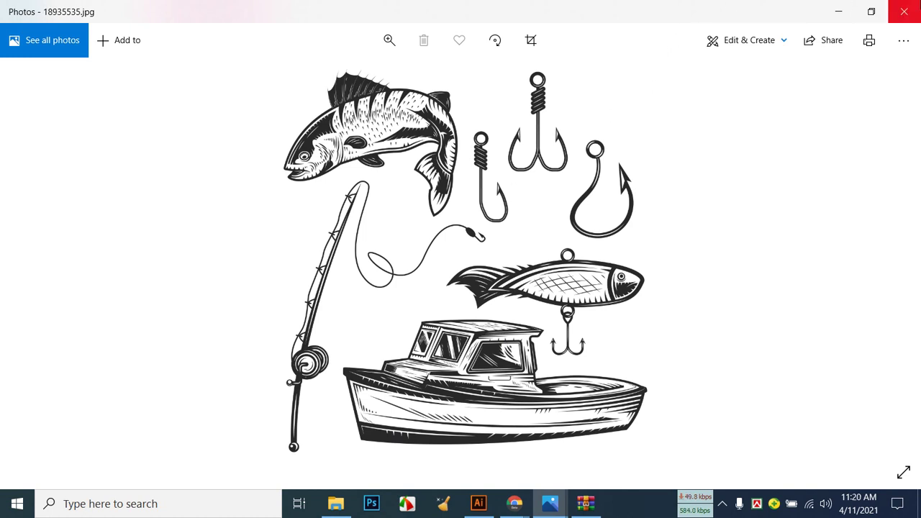
left_click(904, 12)
left_click(818, 121)
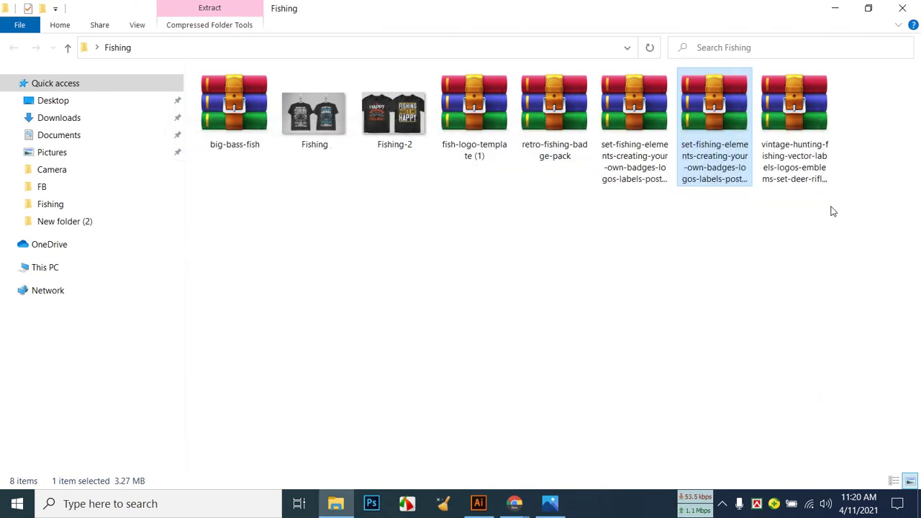
Preview 46317.jpg from the vintage-hunting-fishing archive, closing the image and the archive when done.
double_click(796, 111)
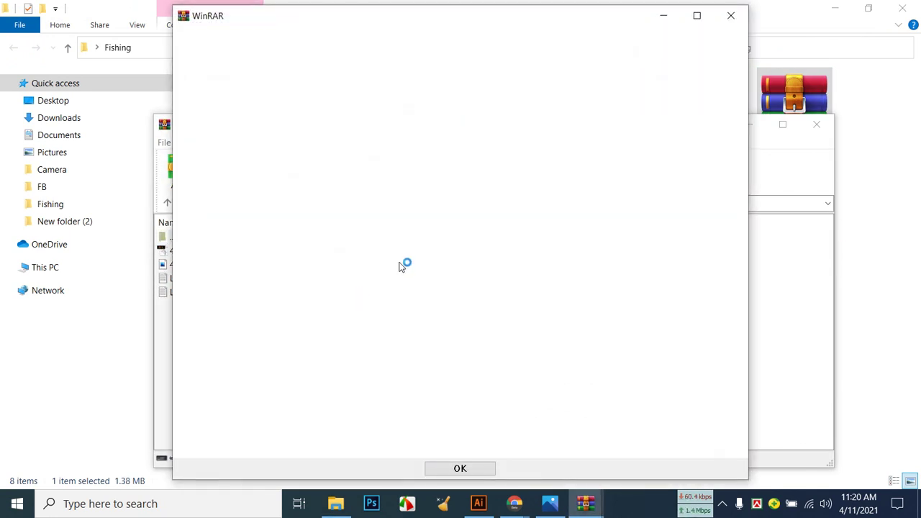
left_click(732, 26)
left_click(202, 266)
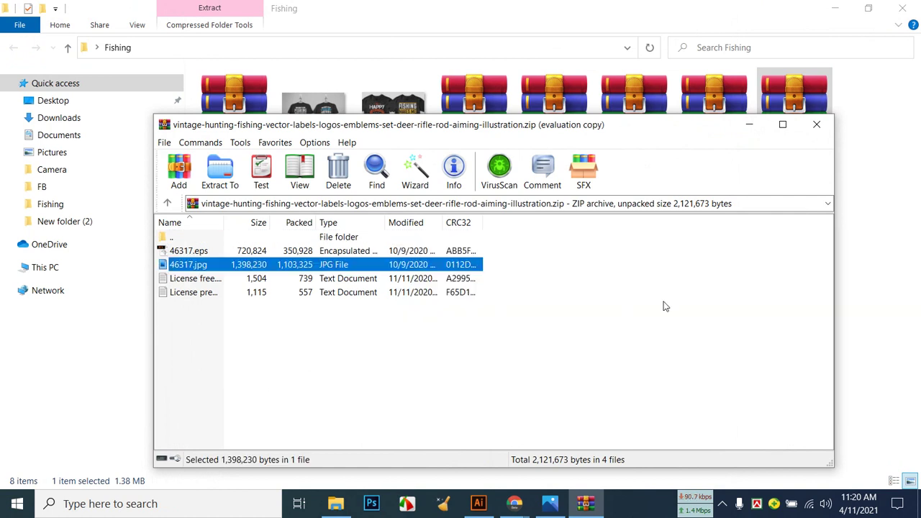
key("Return")
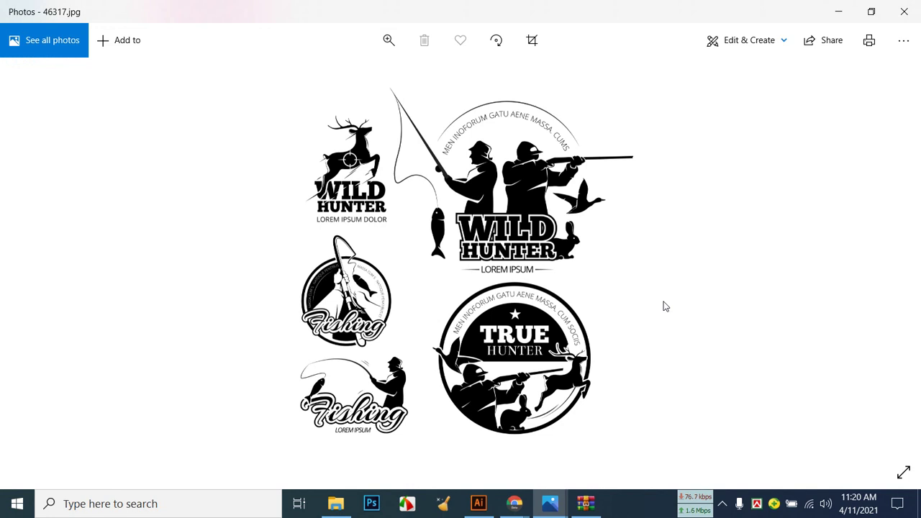
left_click(904, 12)
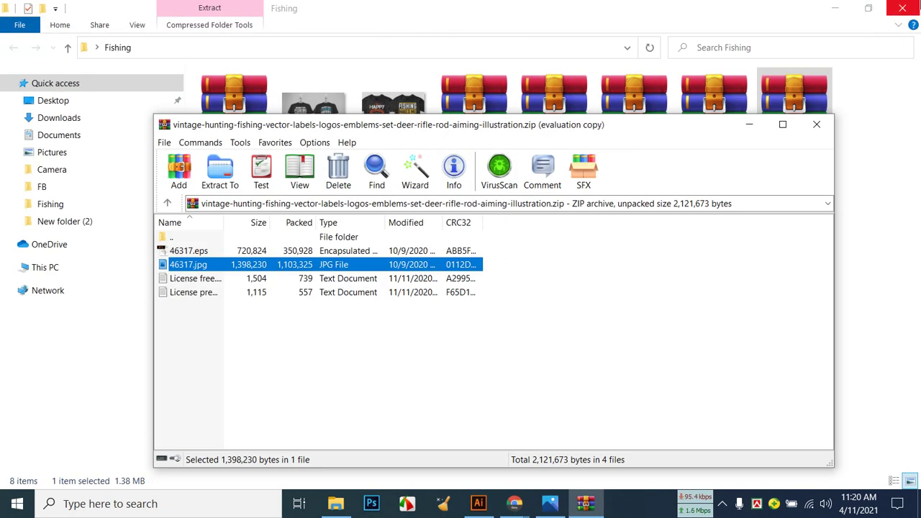
left_click(817, 124)
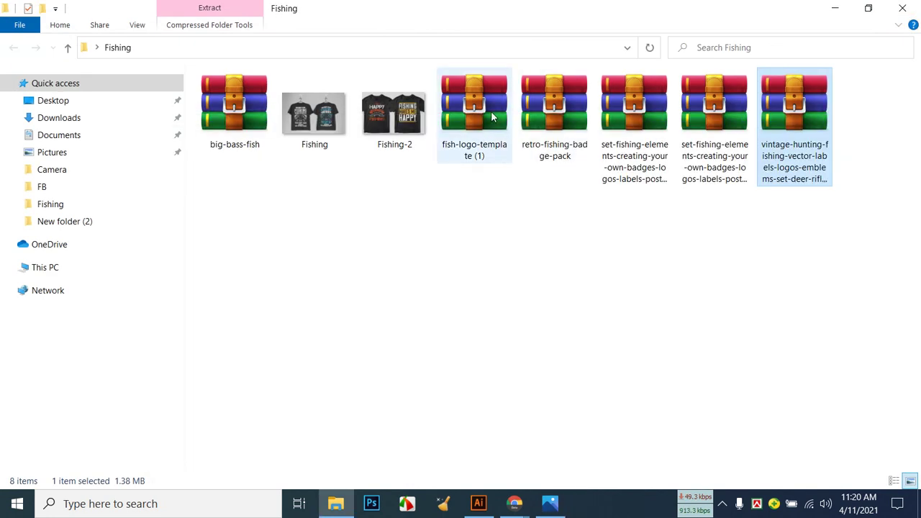
Open 5262717.eps from the retro-fishing-badge-pack archive in Illustrator, accepting the substitution of its missing fonts.
double_click(550, 117)
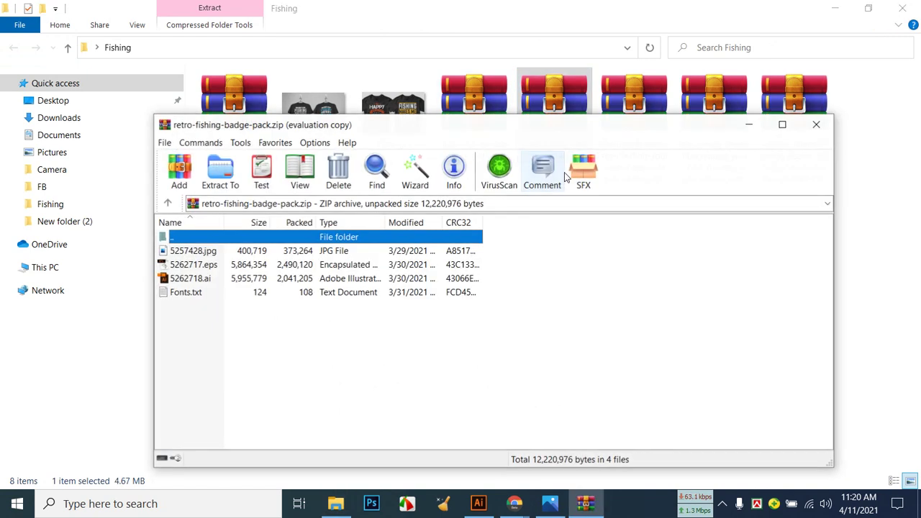
double_click(193, 265)
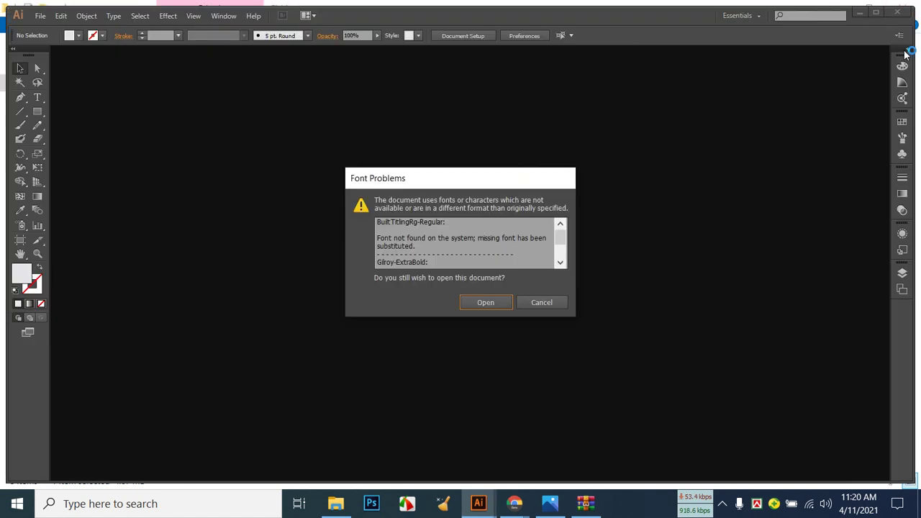
left_click(501, 301)
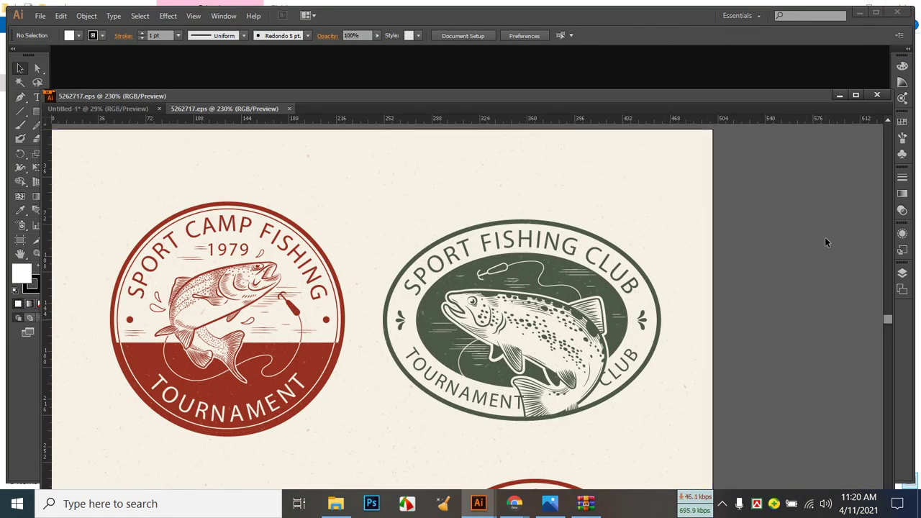
Float 5262717.eps in its own window, separate from Untitled-1, with its whole badge sheet shown at 50%.
left_click_drag(370, 95, 565, 92)
scroll(673, 202, "down", 3)
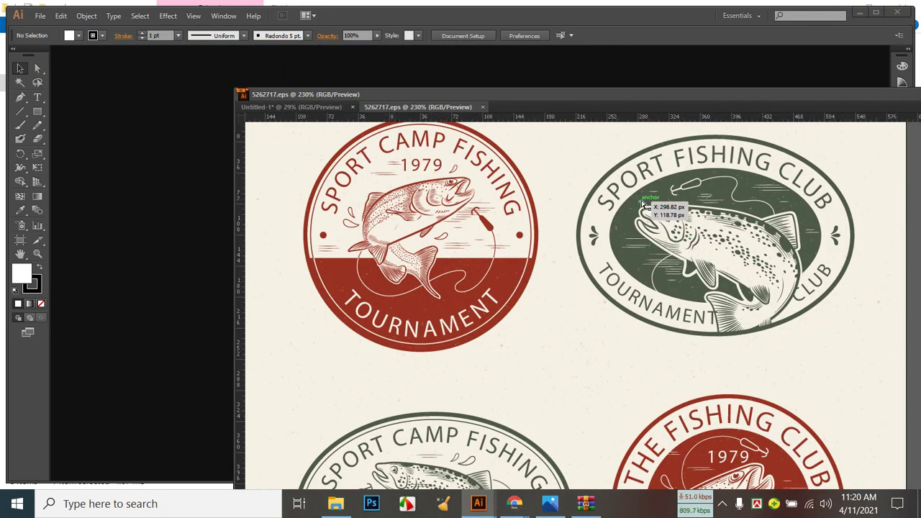
key("ctrl+minus")
key("ctrl+minus")
key("ctrl+minus")
key("ctrl+minus")
key("ctrl+minus")
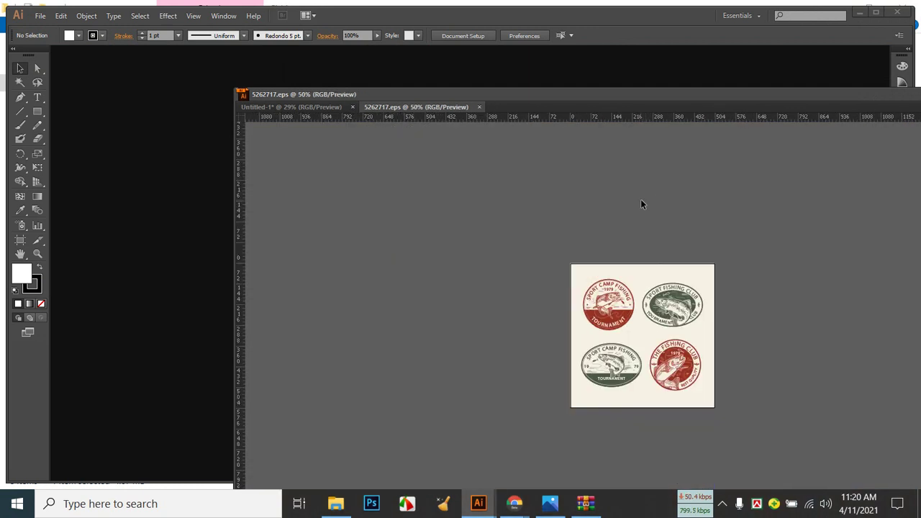
left_click_drag(446, 114, 565, 183)
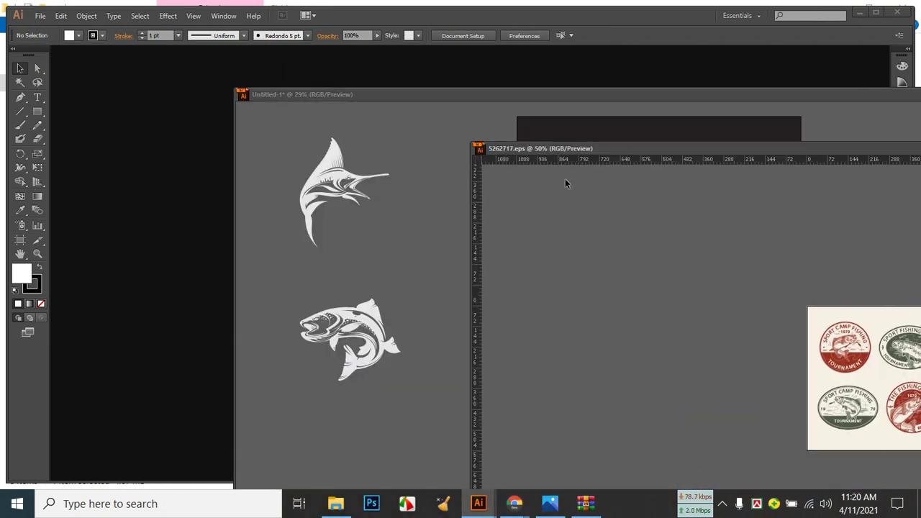
left_click_drag(454, 416, 395, 417)
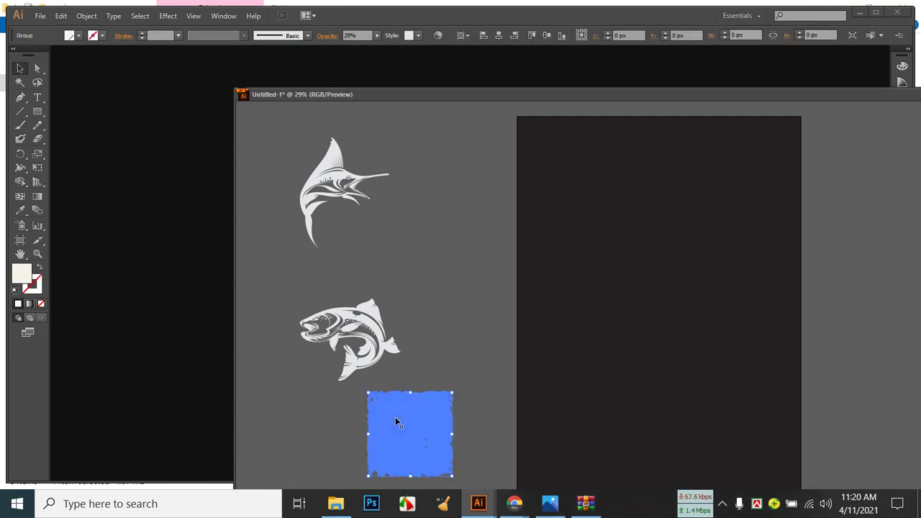
key("Delete")
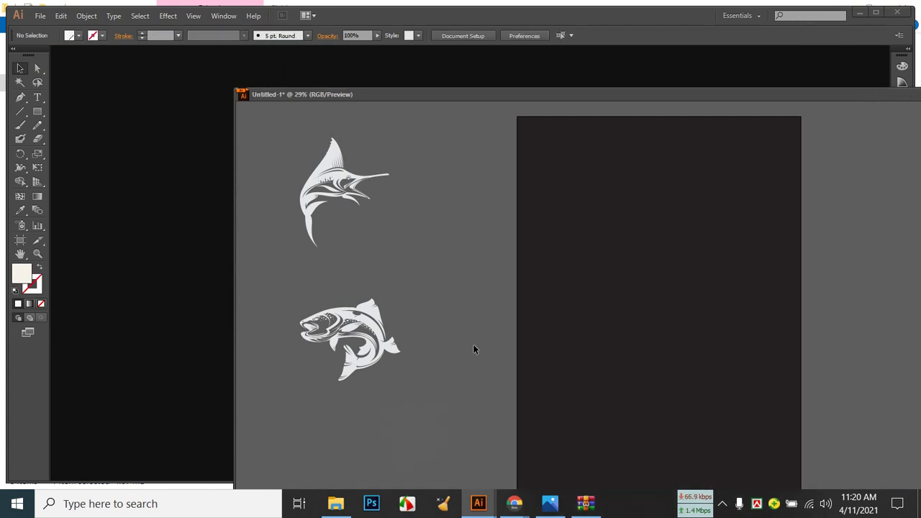
left_click(427, 426)
key("Delete")
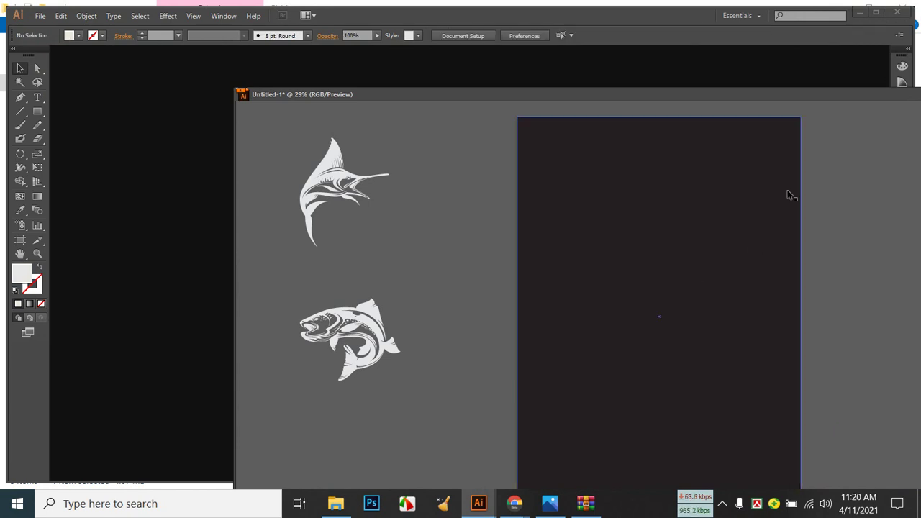
Arrange the document windows so the fish in a narrowed Untitled-1 and the badge sheet in 5262717.eps can be seen together, with nothing selected.
left_click_drag(714, 99, 629, 64)
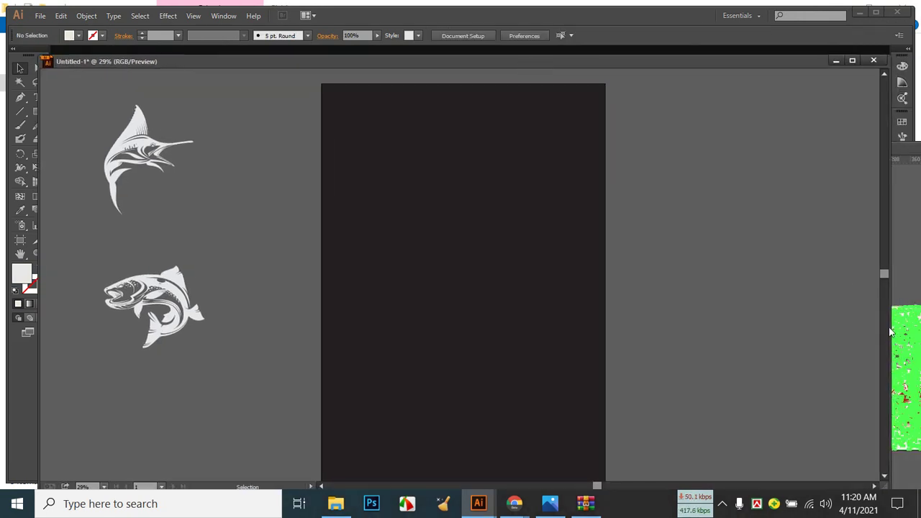
left_click_drag(890, 332, 637, 319)
left_click(882, 285)
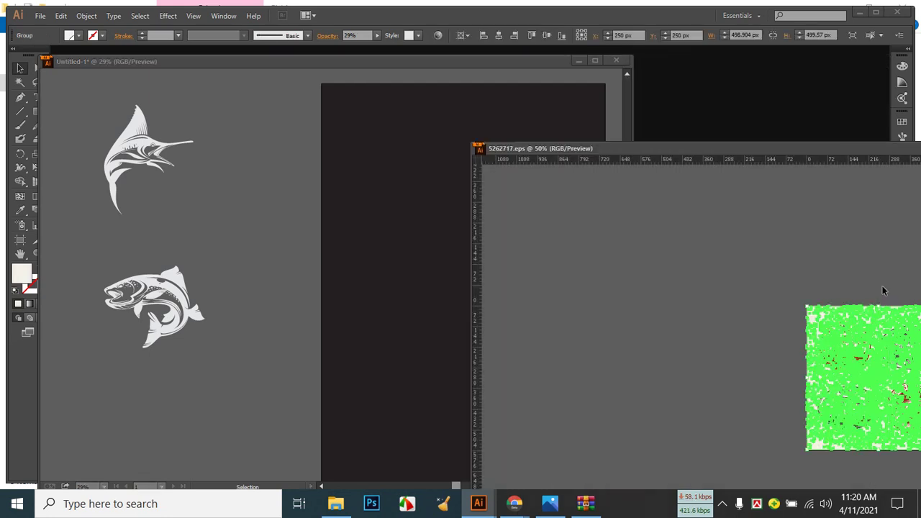
left_click_drag(804, 148, 661, 124)
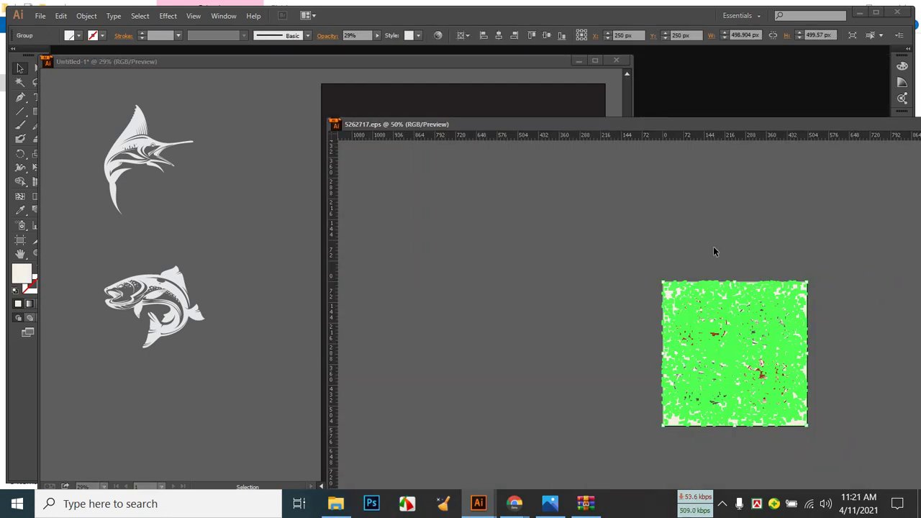
left_click(704, 227)
left_click_drag(746, 331, 433, 305)
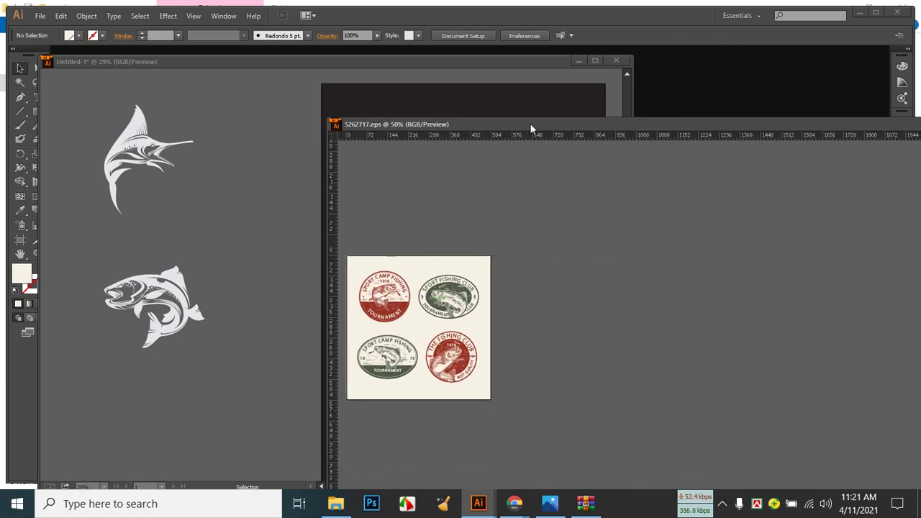
Move the 5262717.eps window further off Untitled-1 and show its badge sheet at 100%.
left_click_drag(531, 124, 674, 126)
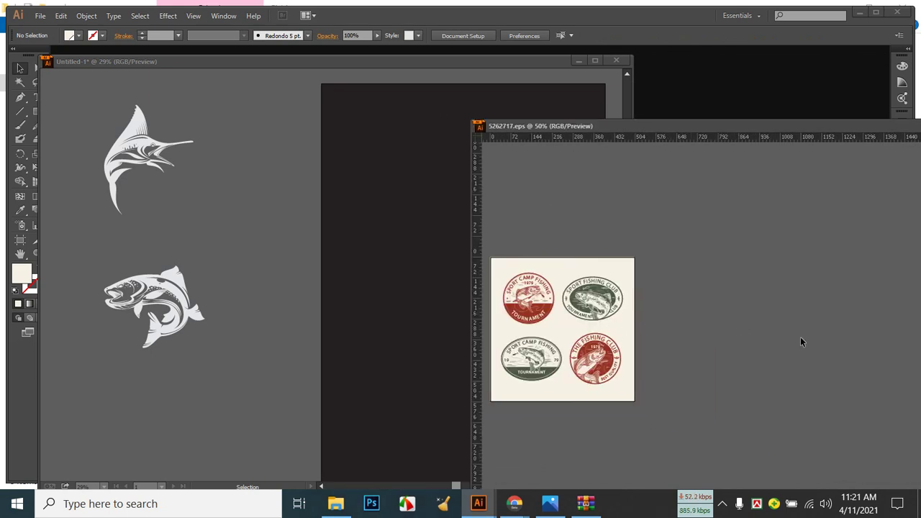
scroll(801, 342, "up", 1)
scroll(800, 342, "up", 1)
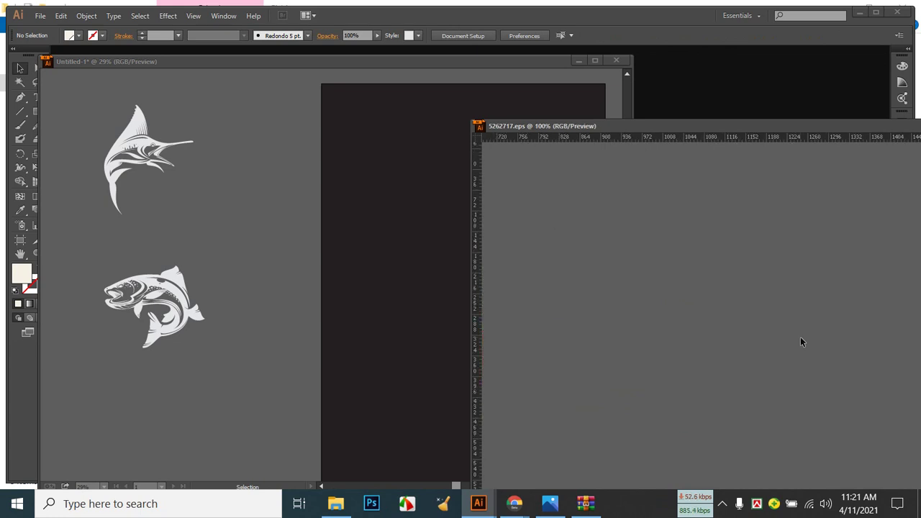
left_click_drag(801, 342, 919, 346)
left_click_drag(683, 350, 835, 370)
left_click_drag(749, 374, 845, 354)
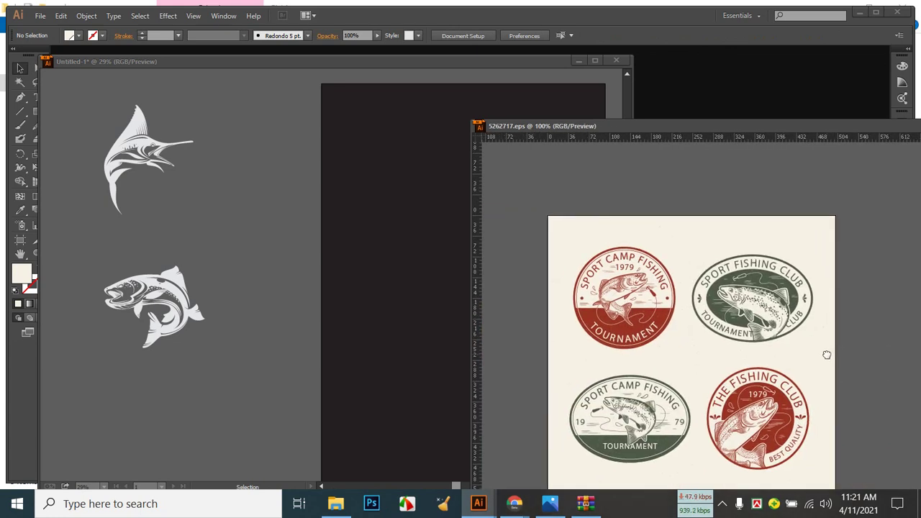
Shift the speckle texture overlay slightly sideways on the badge sheet and ungroup it.
left_click(677, 329)
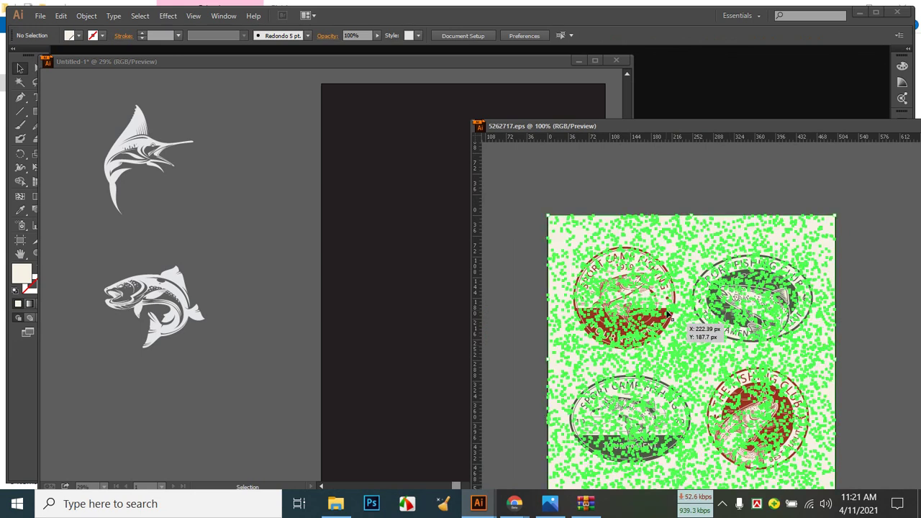
right_click(807, 257)
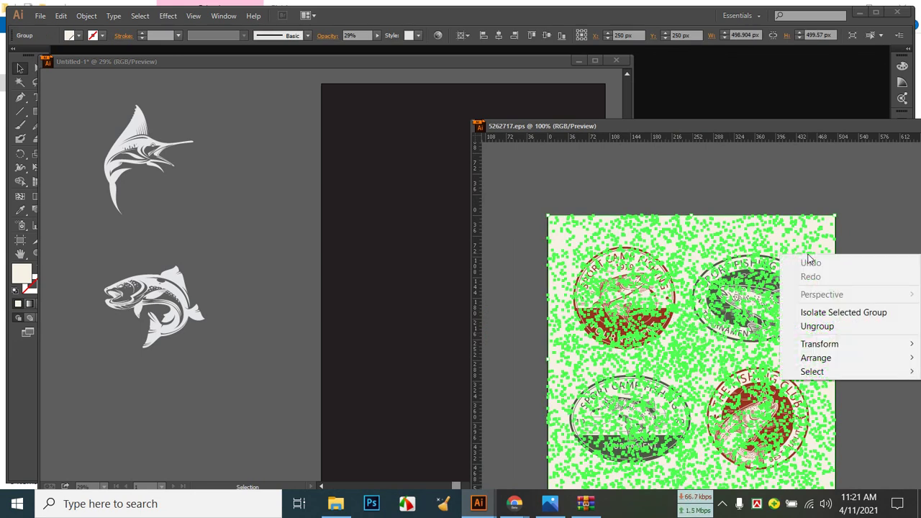
left_click(853, 243)
left_click_drag(801, 235, 825, 238)
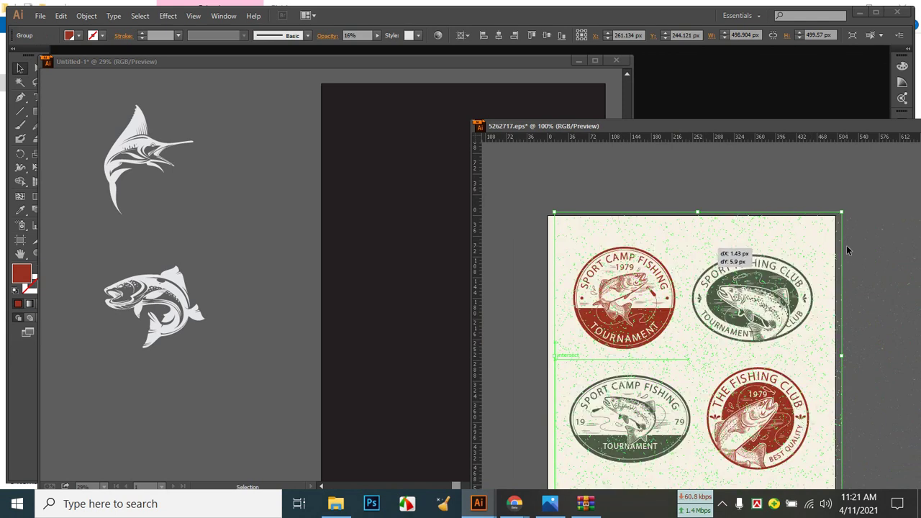
left_click(874, 259)
left_click_drag(718, 247, 686, 247)
right_click(686, 247)
left_click(711, 314)
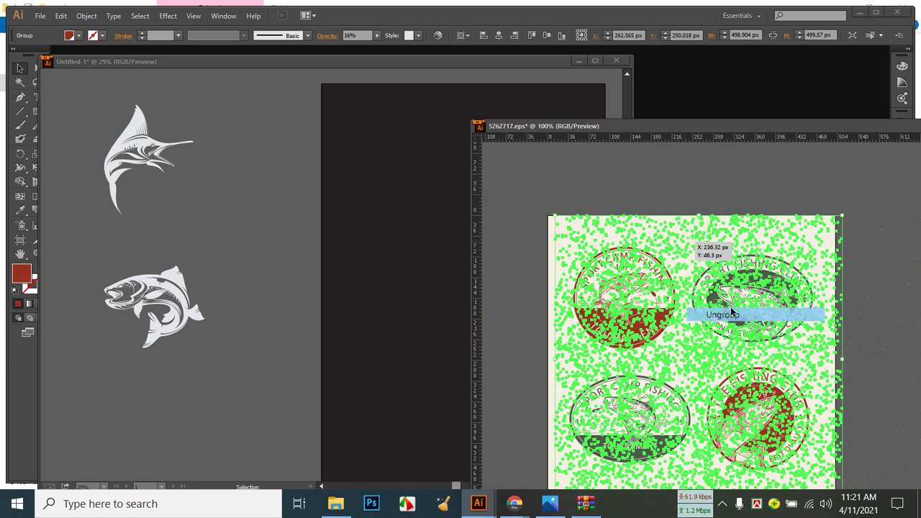
Delete the cream background rectangle and a stray texture speck from the badge sheet.
left_click(689, 234)
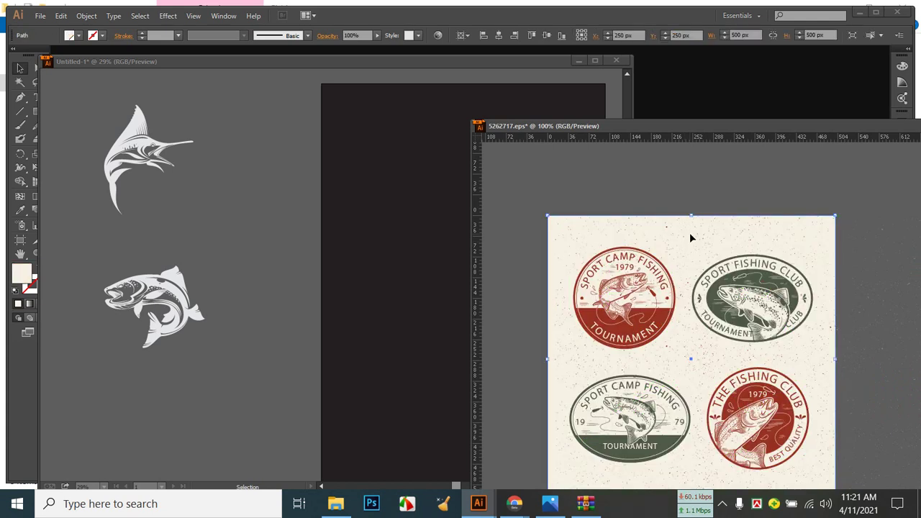
key("Delete")
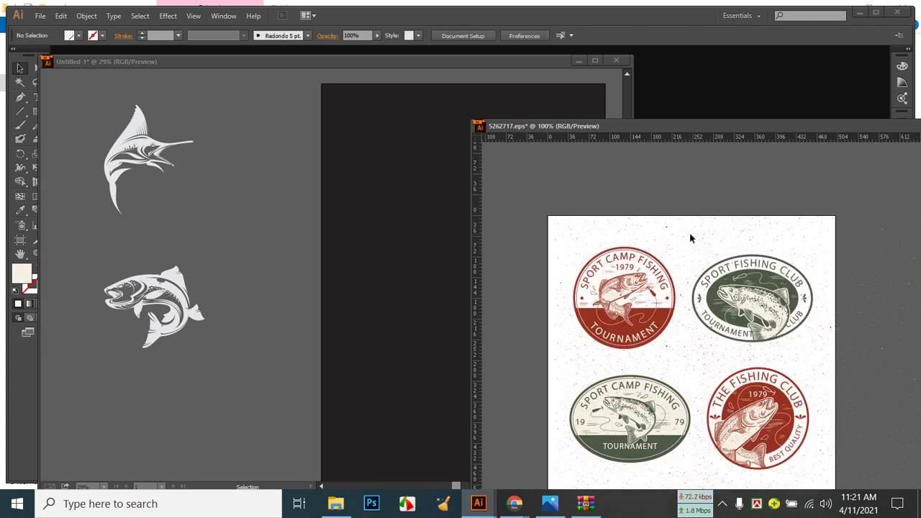
left_click(675, 234)
key("Delete")
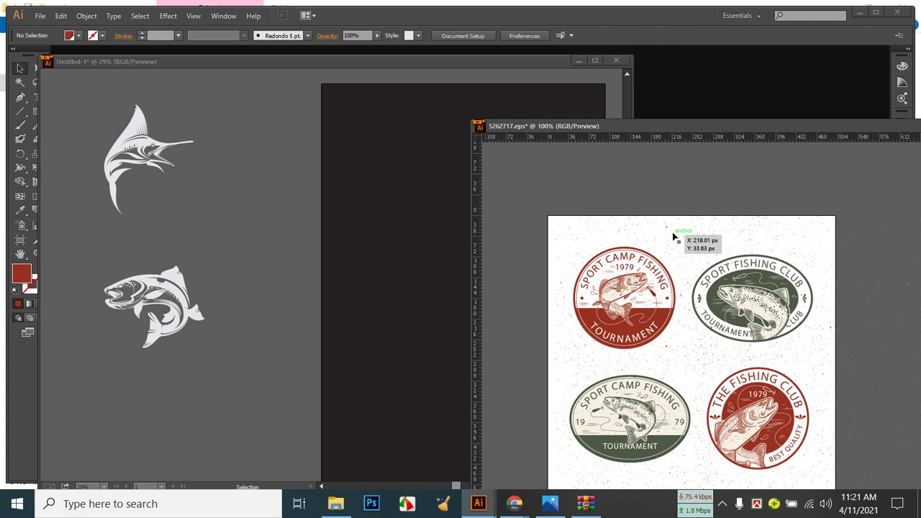
Copy the red Sport Camp Fishing badge from 5262717.eps onto the black background in Untitled-1.
left_click(663, 301)
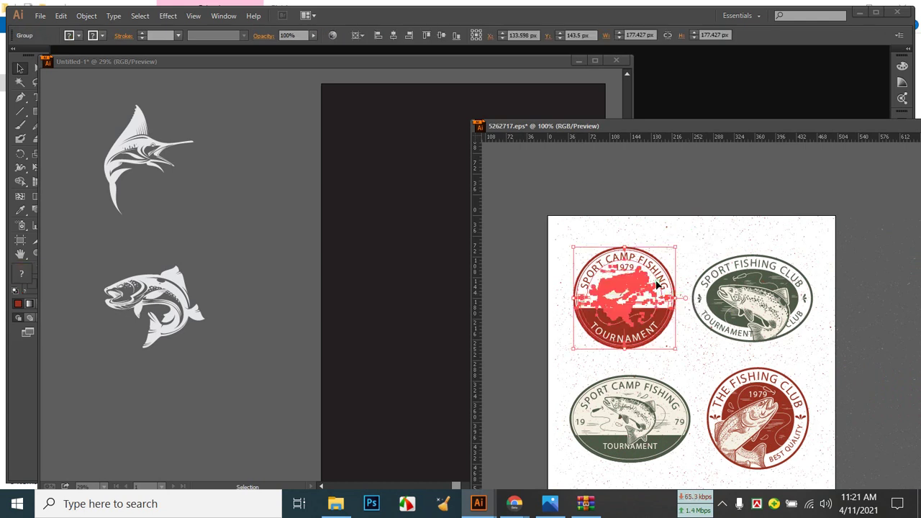
left_click_drag(424, 308, 425, 308)
left_click(718, 351)
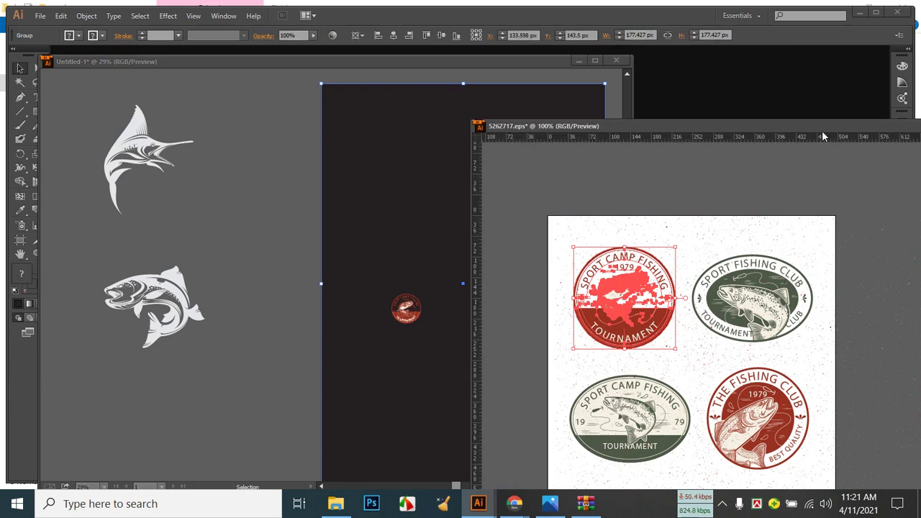
Close 5262717.eps without saving its changes.
left_click_drag(770, 126, 237, 142)
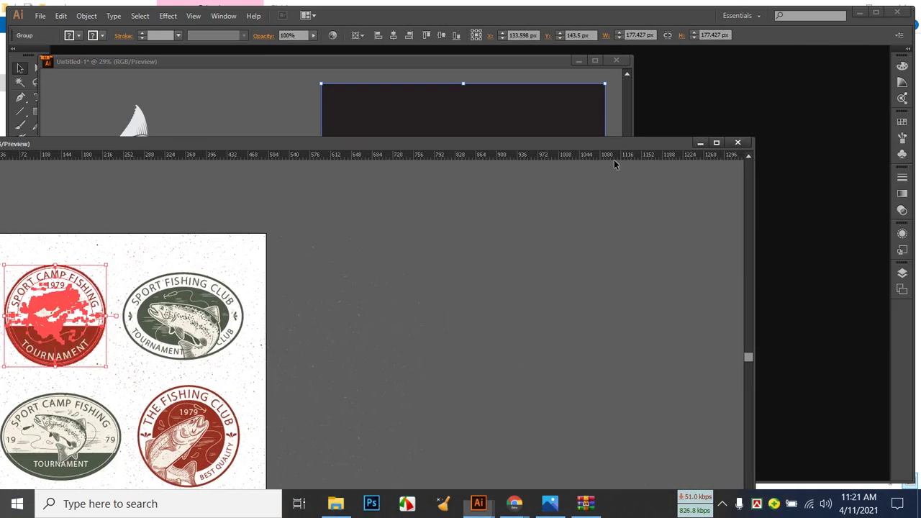
left_click(738, 143)
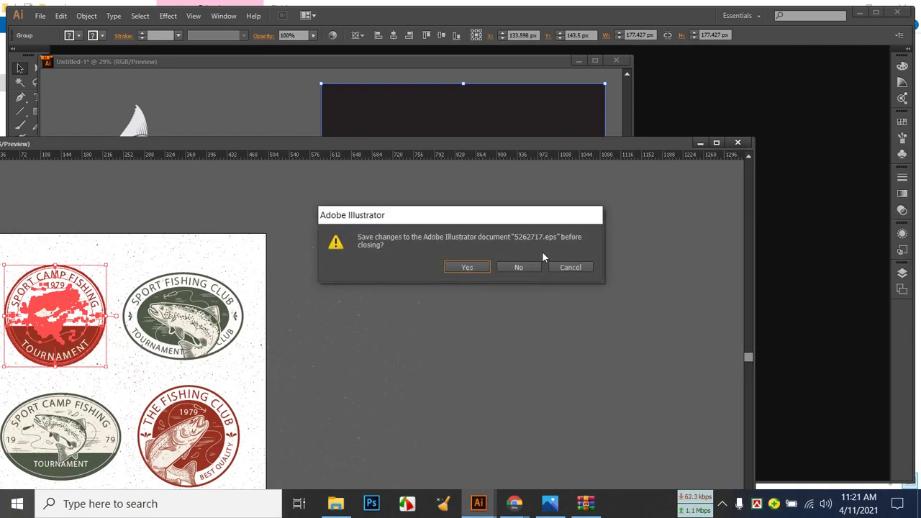
left_click(533, 271)
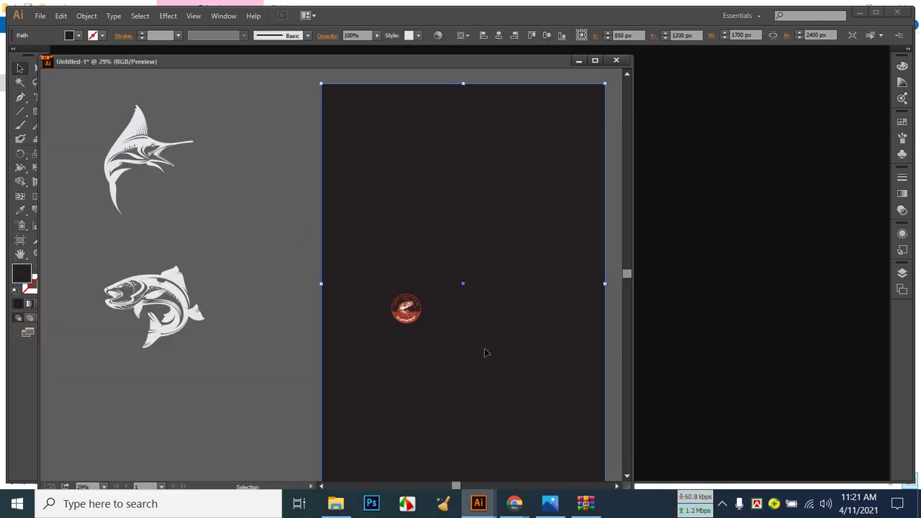
Move the badge off the black background beside the white fish and enlarge it proportionally to about 653 px wide.
left_click_drag(406, 307, 202, 205)
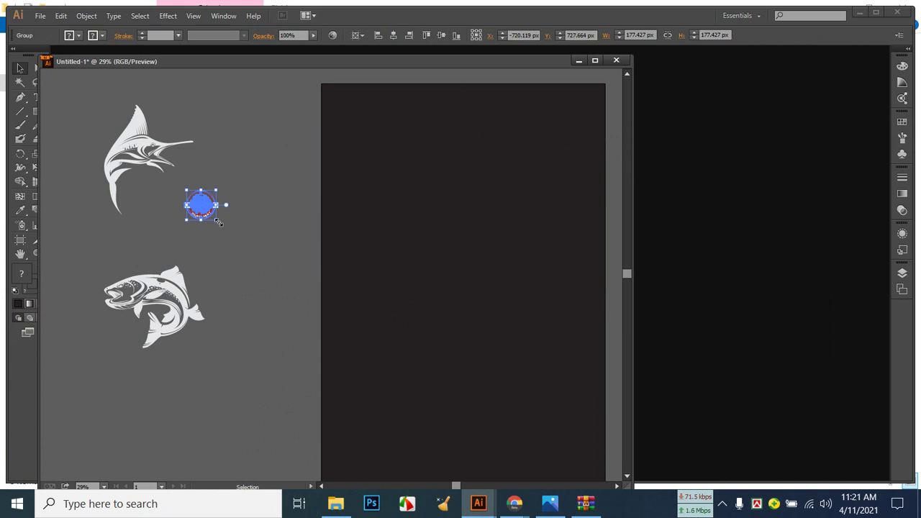
left_click_drag(219, 222, 298, 329)
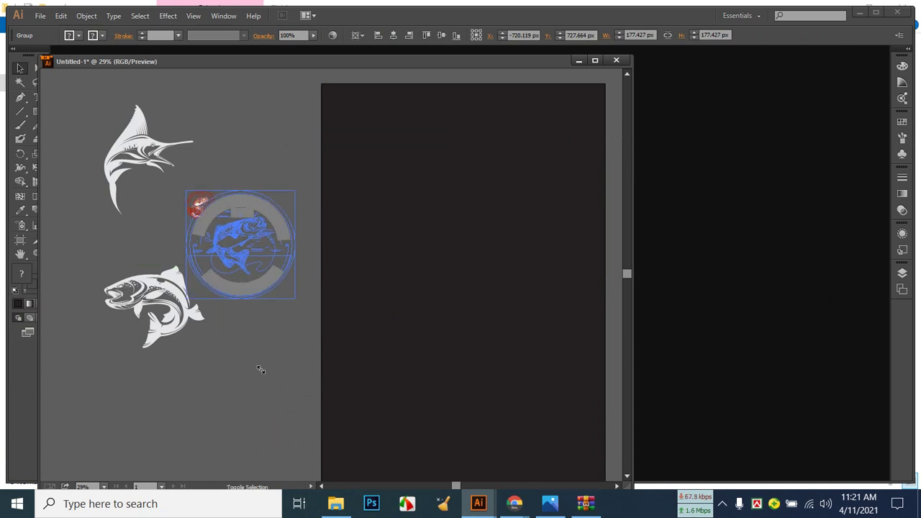
left_click(260, 371)
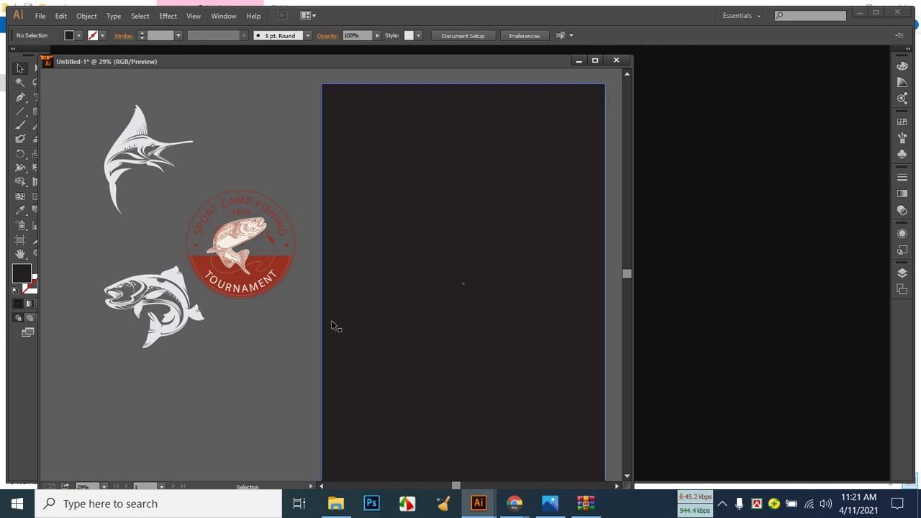
Check the Fishing.jpg T-shirt mockup in Photos, and return to the Illustrator document.
left_click(536, 503)
left_click(536, 504)
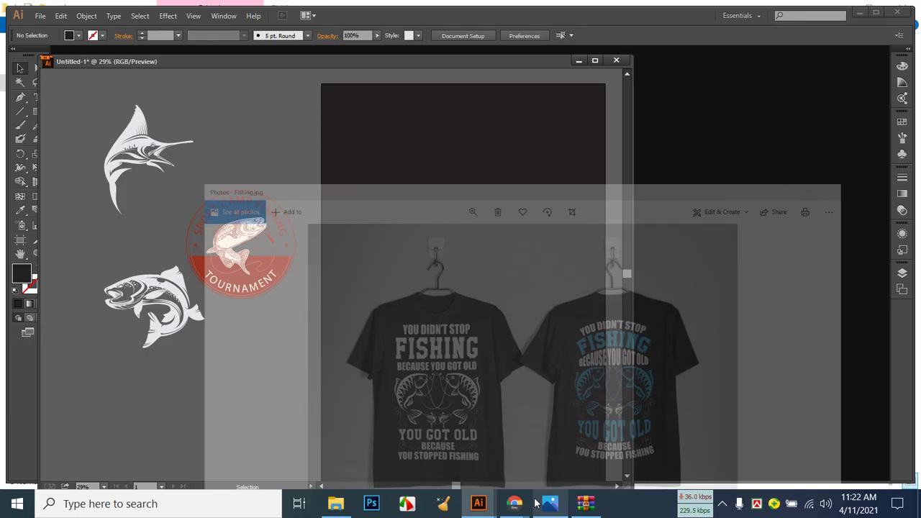
left_click(536, 504)
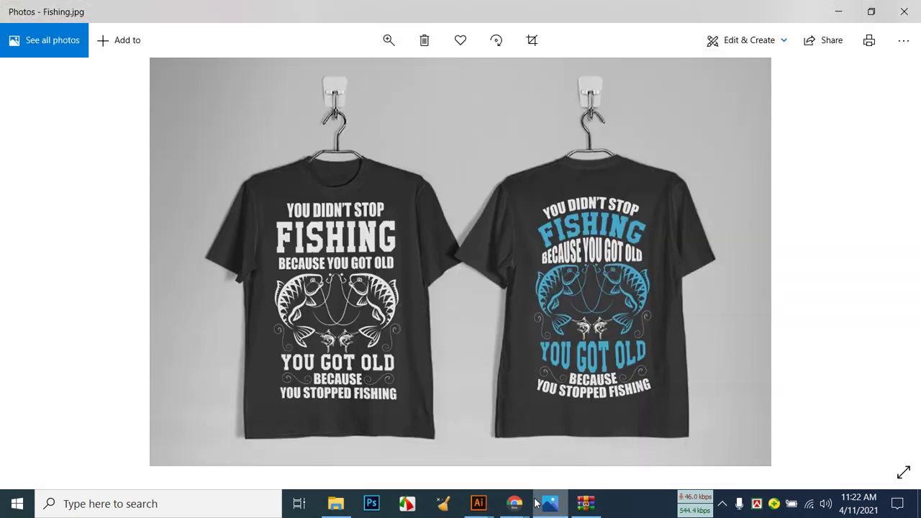
left_click(536, 504)
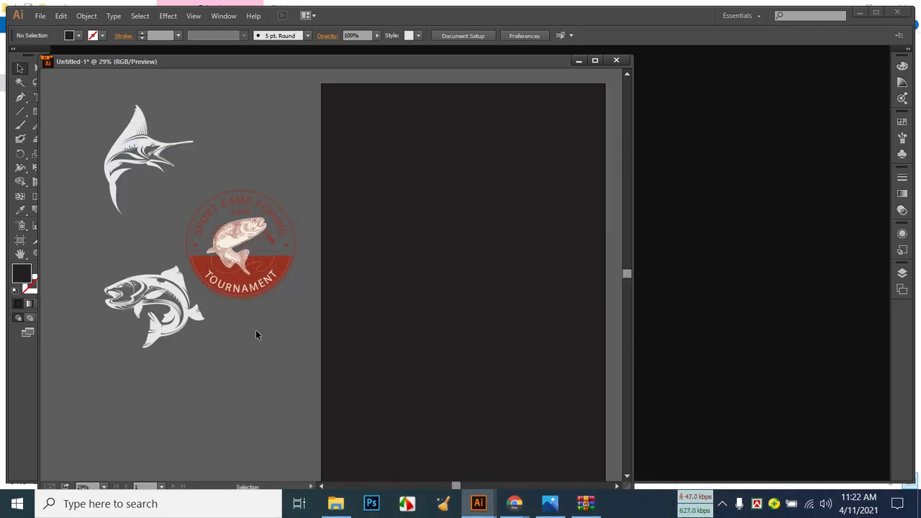
Ungroup the Sport Camp Fishing badge and move the curved white fish further away from it.
left_click(259, 230)
right_click(257, 230)
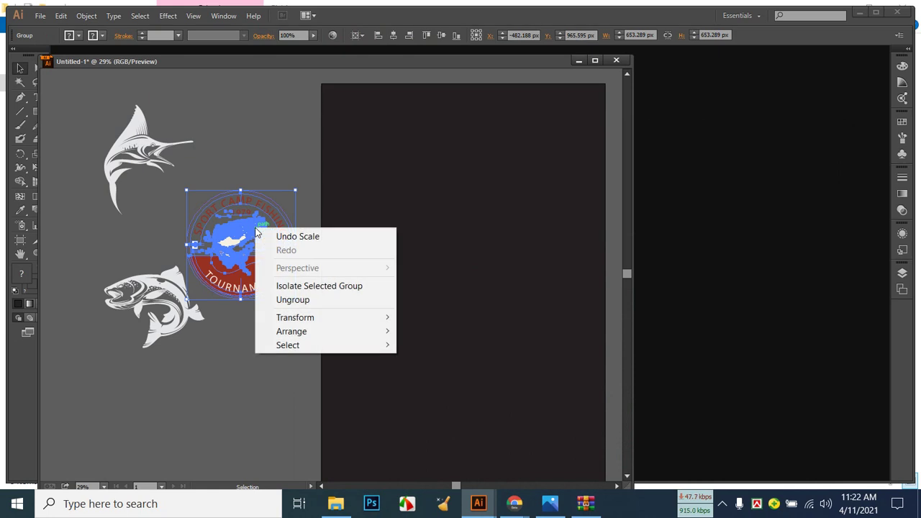
left_click(292, 299)
left_click(272, 319)
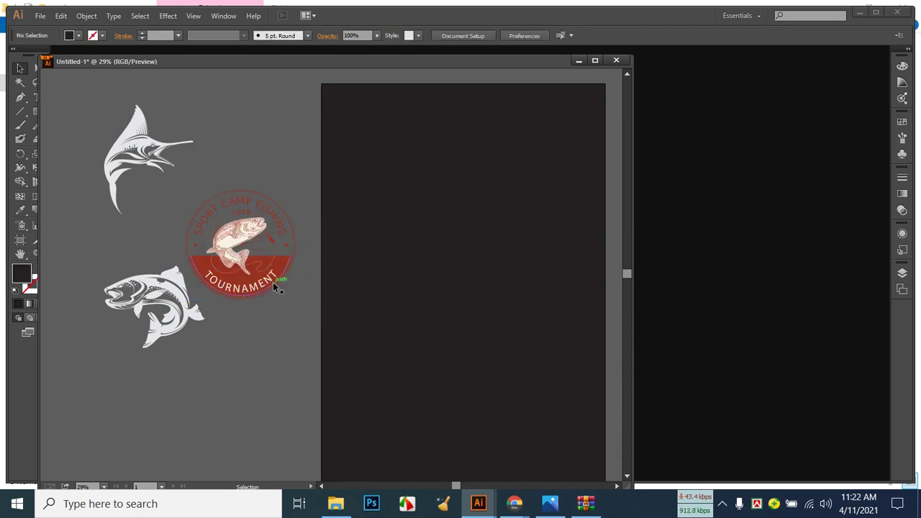
left_click_drag(176, 295, 140, 295)
left_click(227, 382)
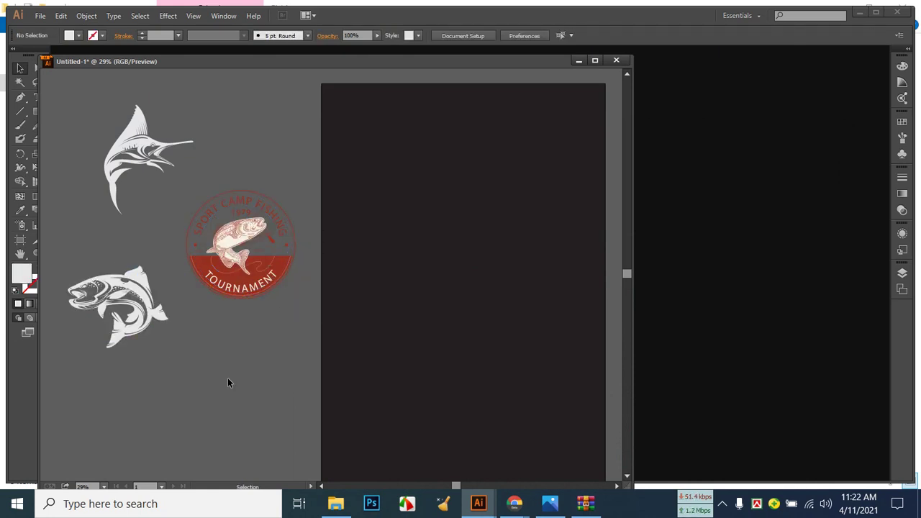
Offset the badge's inner artwork from its outer ring and ungroup that inner artwork.
mouse_move(240, 291)
left_mouse_down()
mouse_move(242, 403)
mouse_move(248, 299)
left_mouse_up()
left_click(238, 409)
left_click(269, 304)
right_click(265, 293)
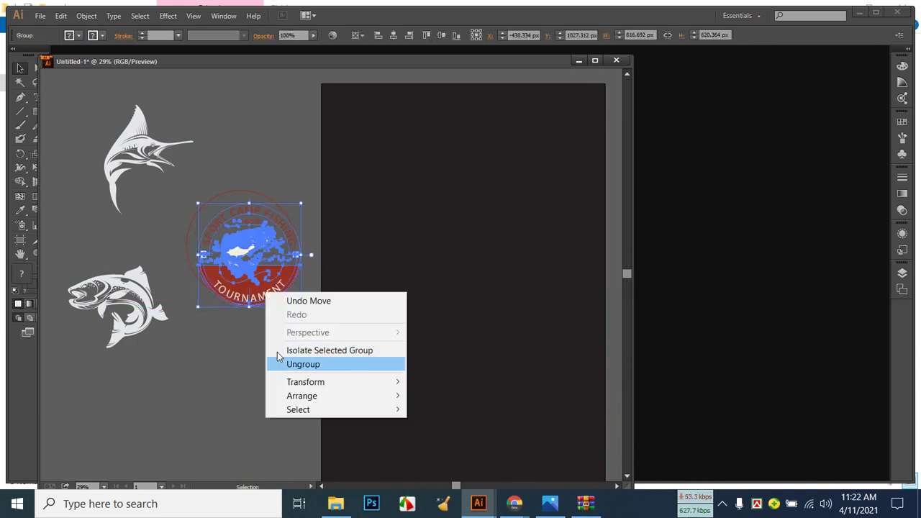
left_click(295, 365)
left_click(272, 315)
Separate the fish from the badge and delete the leftover rings, red half-disc and lettering.
left_click_drag(252, 291, 253, 421)
left_click_drag(274, 295, 277, 383)
left_click_drag(273, 216, 267, 136)
left_click(315, 189)
left_click(287, 215)
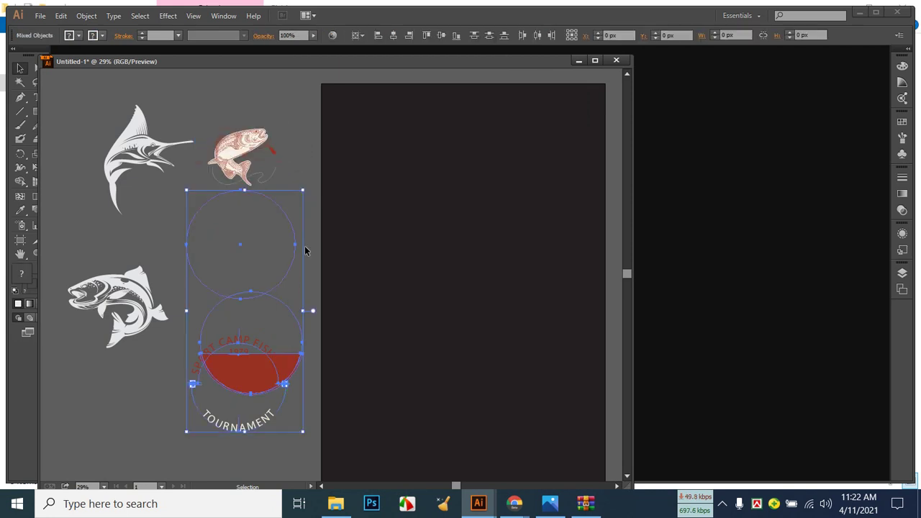
key("Delete")
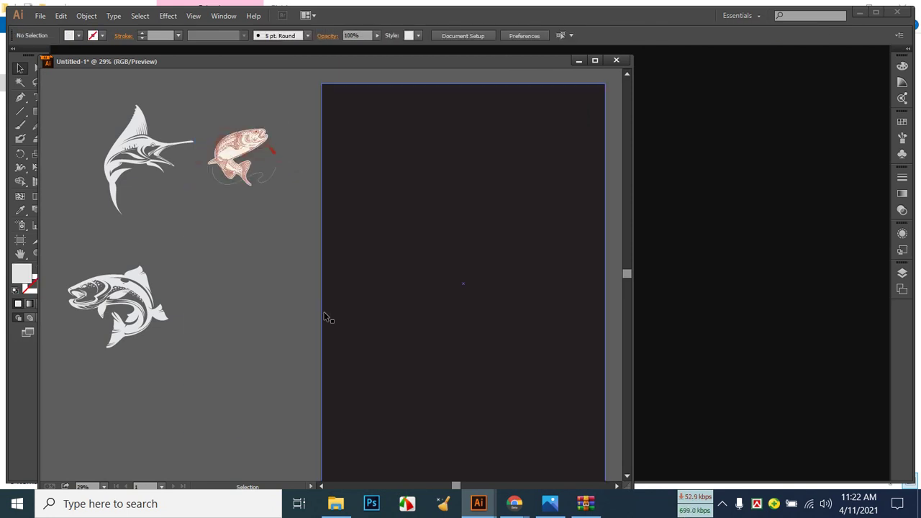
Ungroup the fish illustration and move the fish with its fishing line down, away from the red water strokes.
left_click(271, 172)
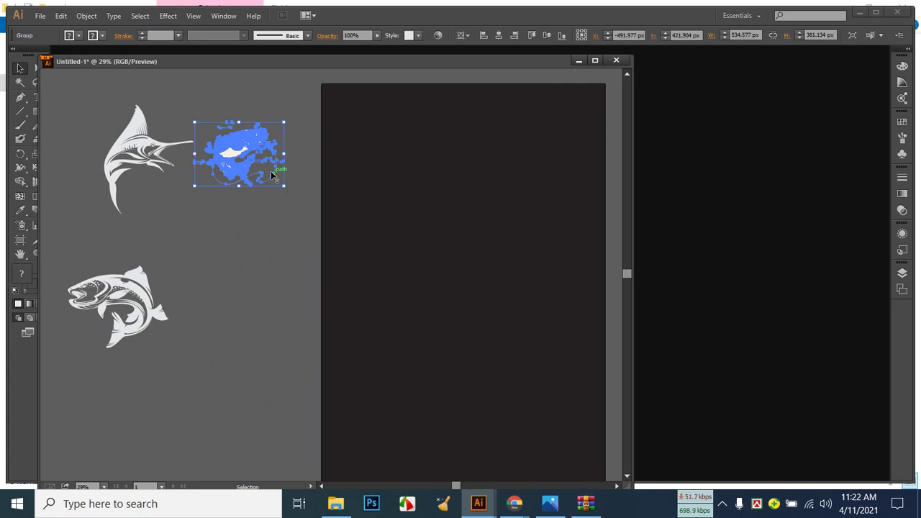
right_click(247, 177)
left_click(281, 217)
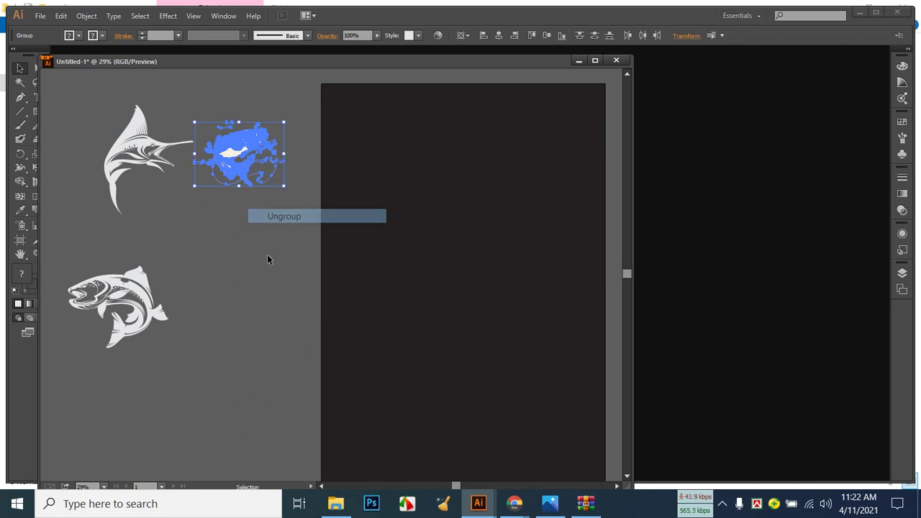
left_click(278, 233)
left_click(272, 175)
left_click(269, 218)
left_click_drag(276, 168, 272, 339)
Ungroup the fish from its fishing line and lure, and delete the line and lure.
right_click(255, 313)
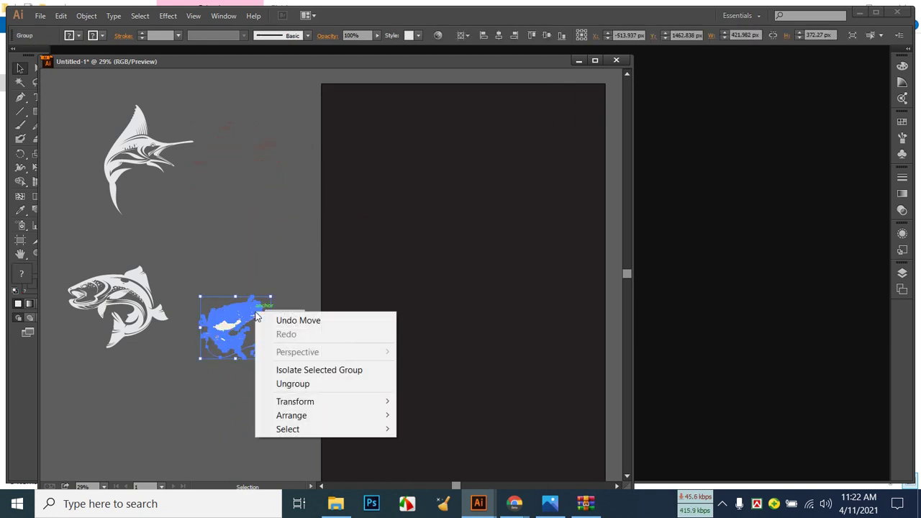
left_click(279, 381)
left_click(274, 338)
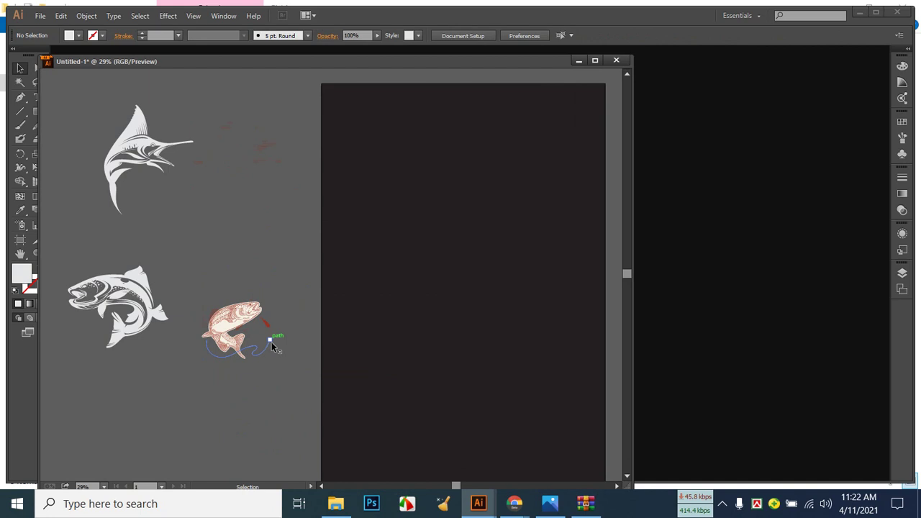
left_click(267, 380)
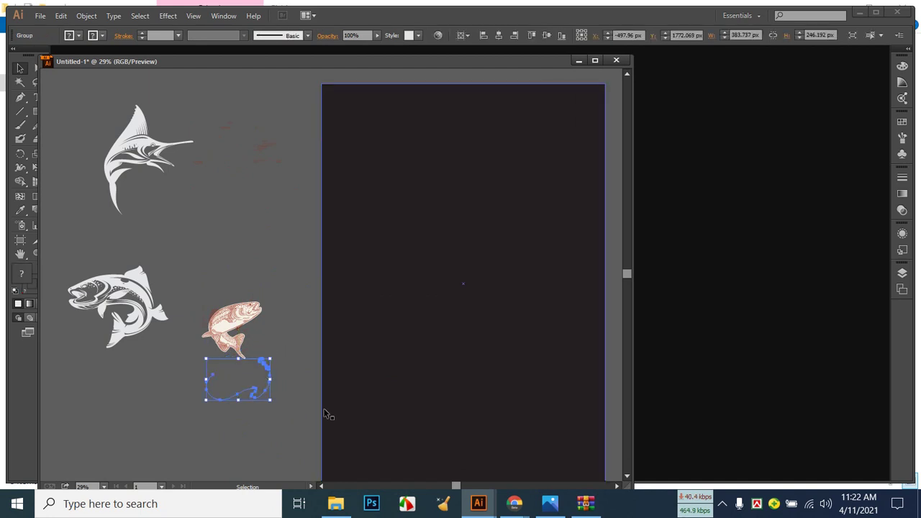
key("Delete")
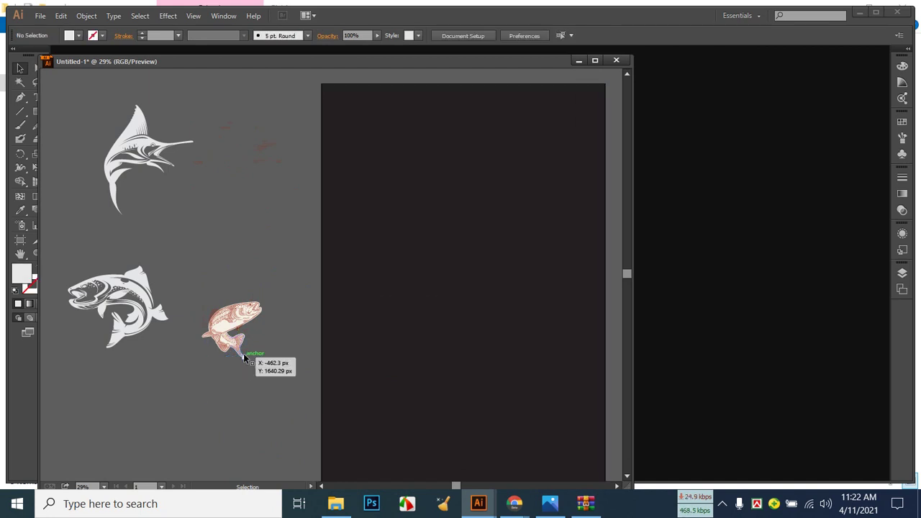
Move the red-and-cream fish up beside the white fish and stretch it taller.
left_click_drag(244, 318, 251, 248)
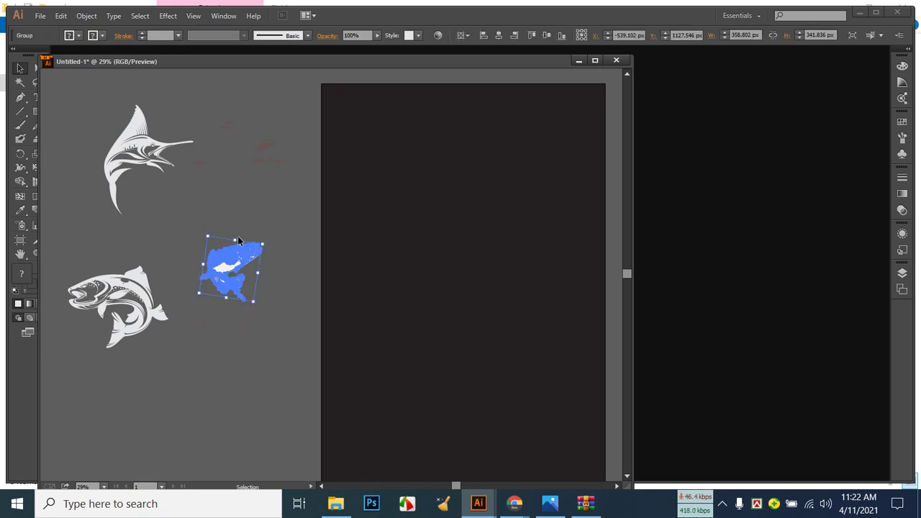
left_click_drag(238, 239, 238, 227)
left_click(248, 182)
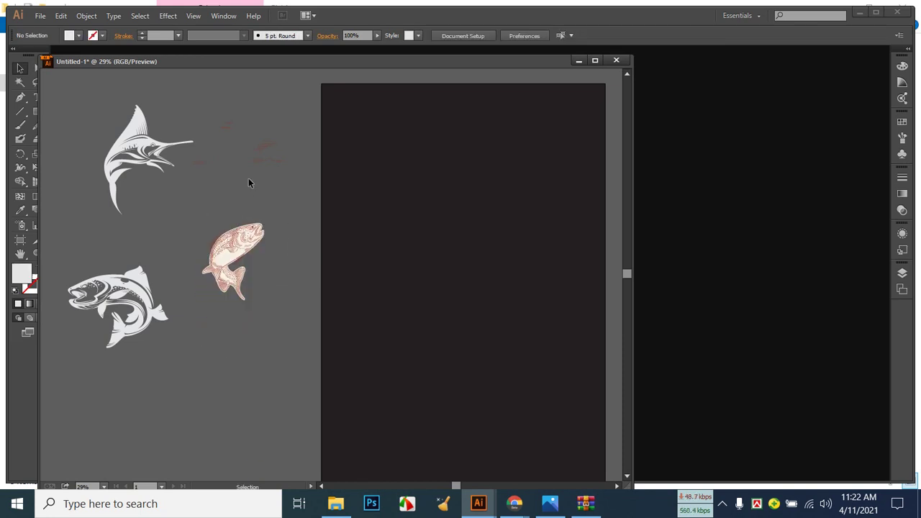
Delete the red-and-cream fish, and tilt the curved white fish clockwise and move it into the freed space.
left_click(236, 236)
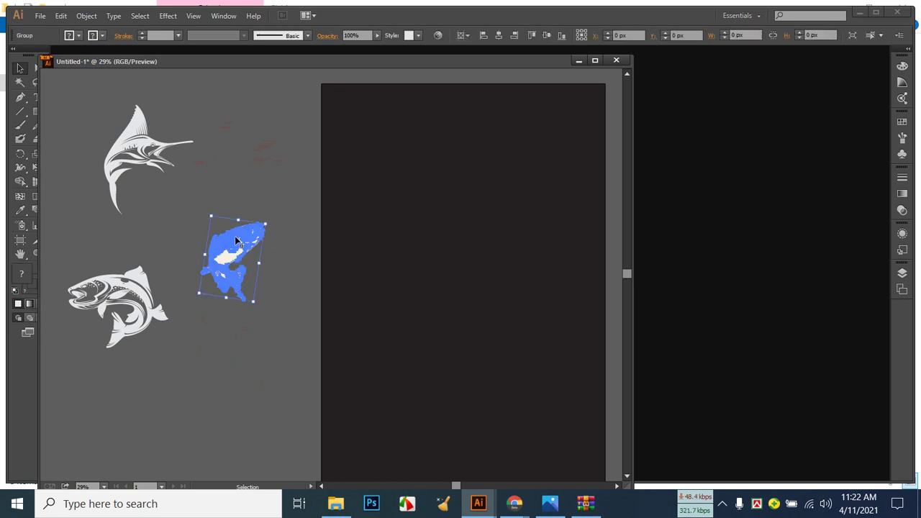
key("Delete")
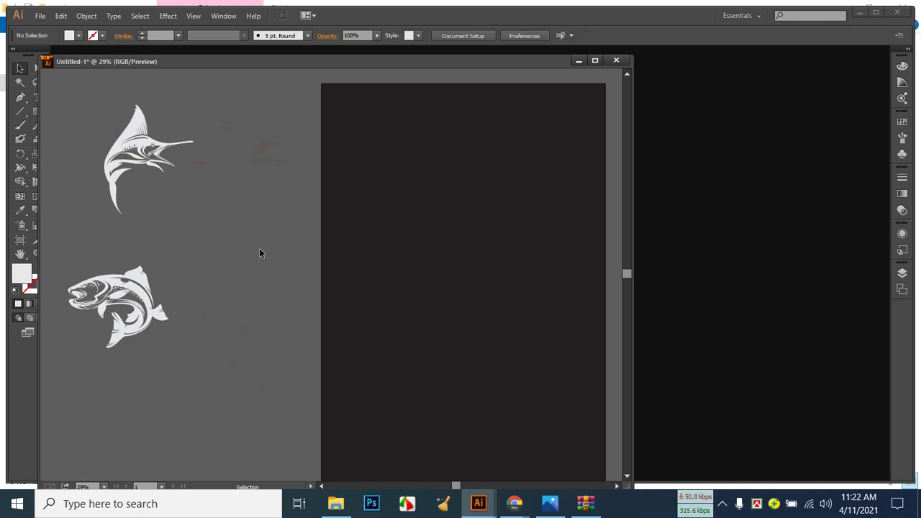
left_click(102, 288)
left_click_drag(173, 261, 186, 279)
left_click_drag(95, 295, 190, 290)
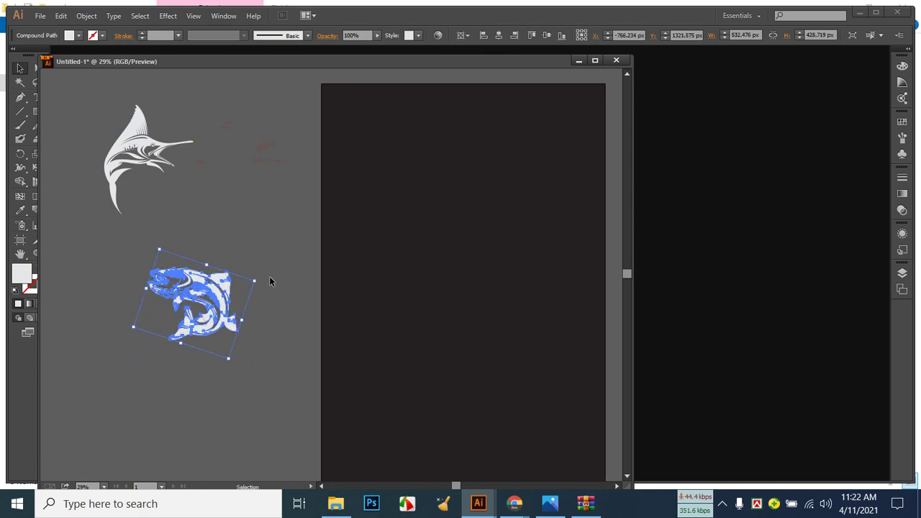
Rotate the curved white fish further clockwise so its head points upward like the Fishing.jpg mockup, and enlarge it to about 541 × 586 px.
left_click_drag(262, 283, 268, 290)
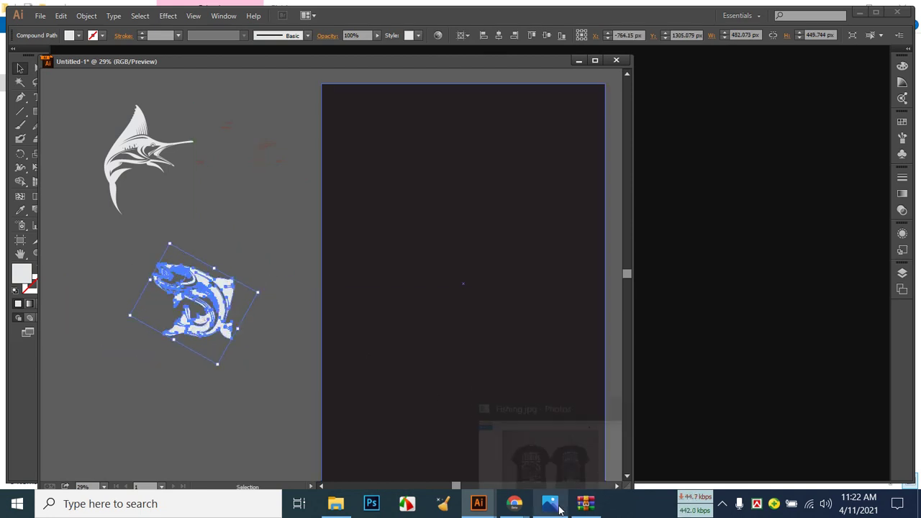
left_click(550, 503)
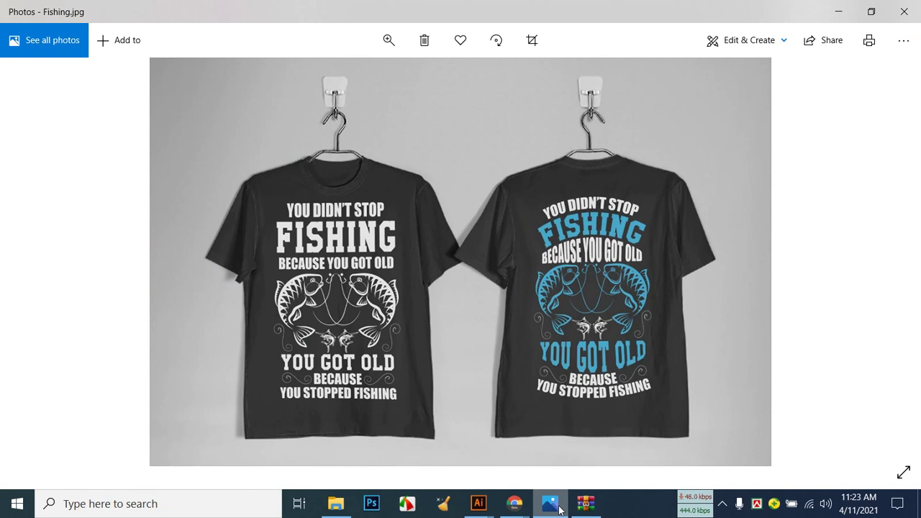
left_click(560, 508)
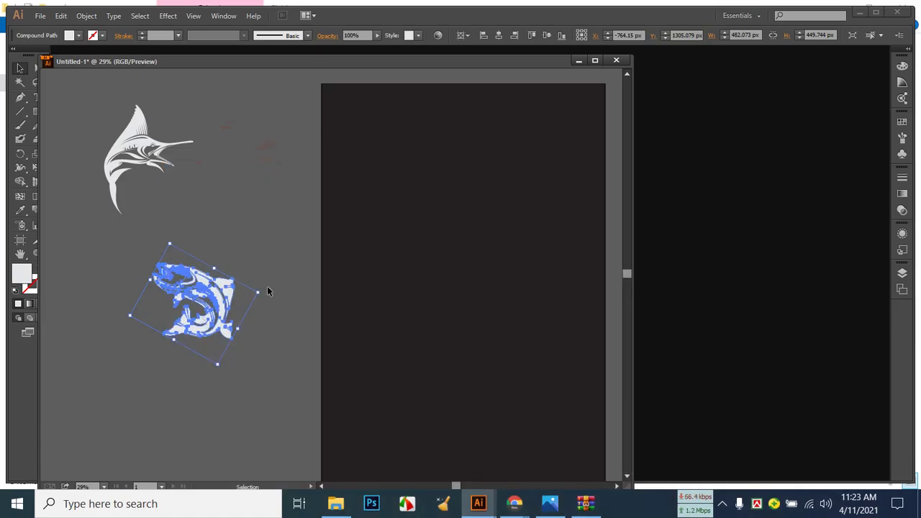
left_click_drag(271, 291, 264, 302)
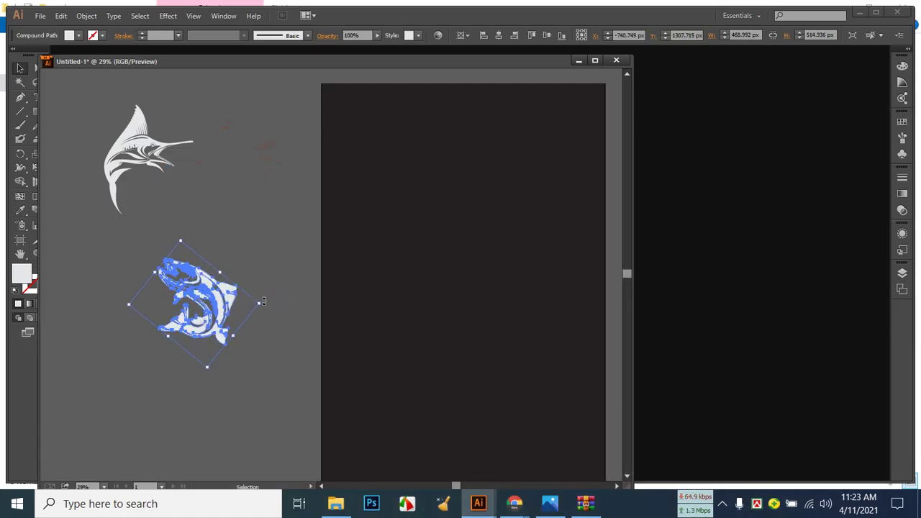
left_click_drag(183, 240, 184, 220)
left_click(272, 230)
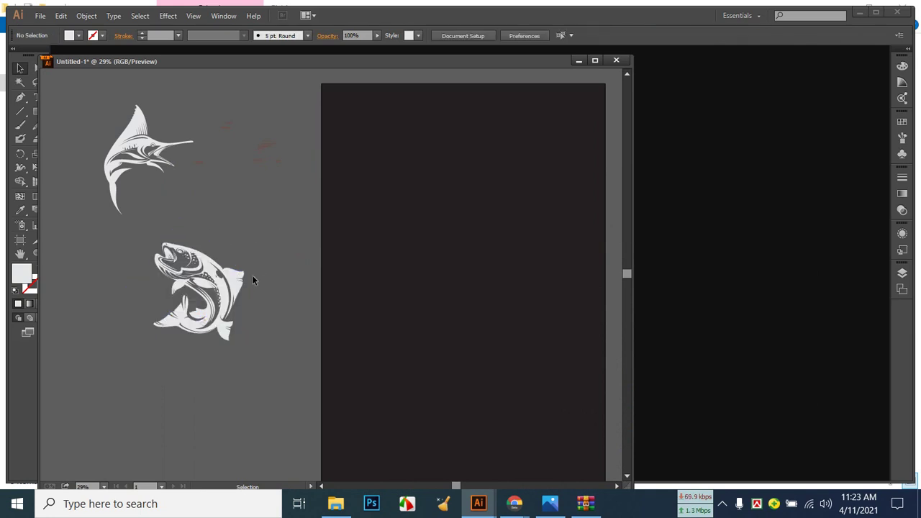
Recheck the Fishing.jpg mockup and give the curved white fish a white 1 pt stroke.
left_click(229, 288)
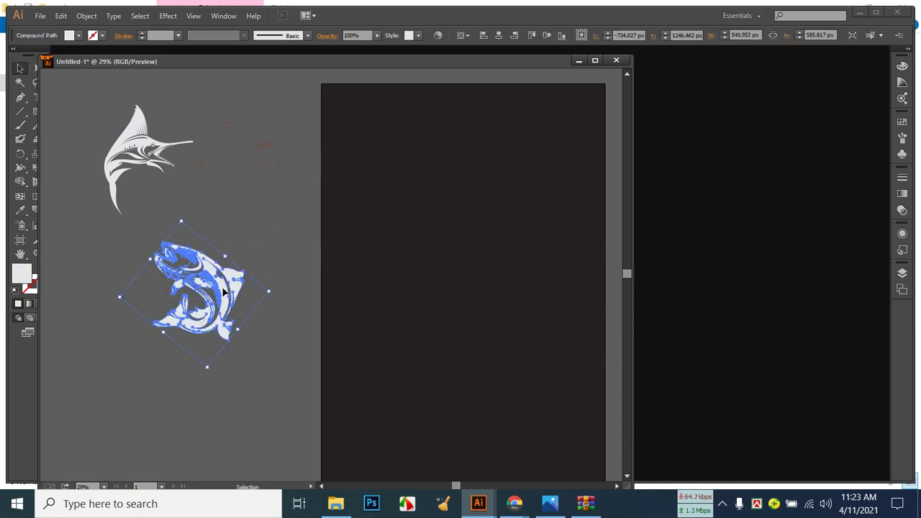
left_click(371, 382)
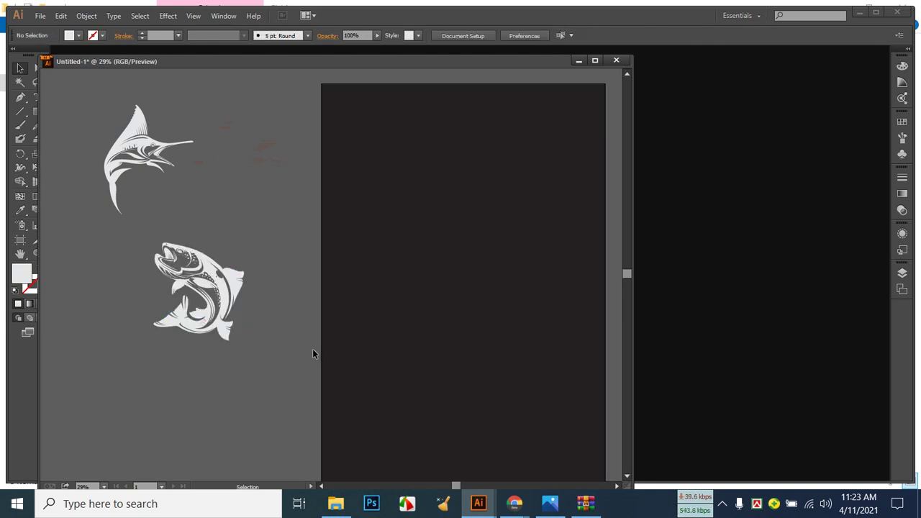
left_click(551, 504)
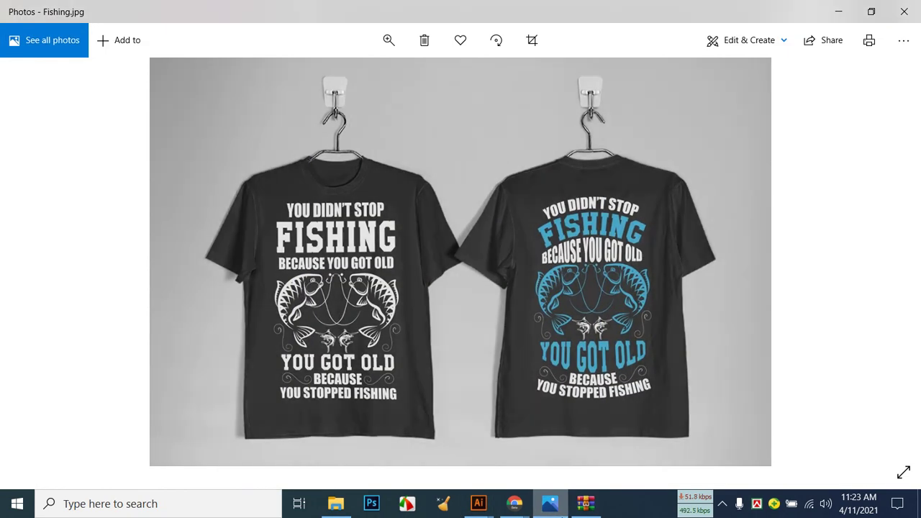
key("alt+Tab")
left_click(230, 298)
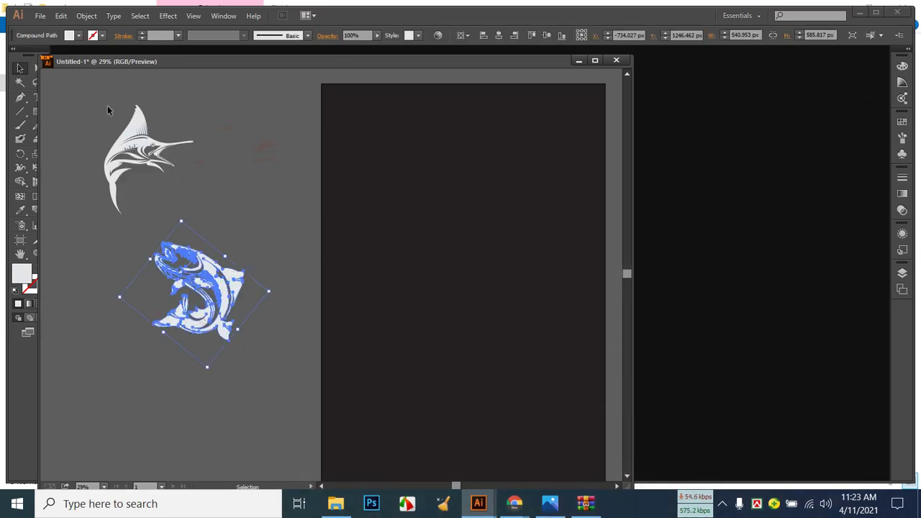
left_click(102, 35)
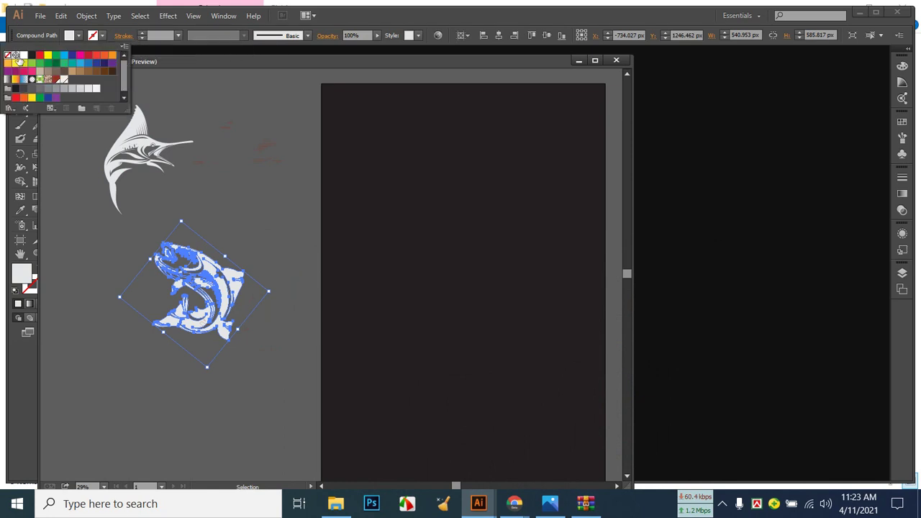
left_click(24, 55)
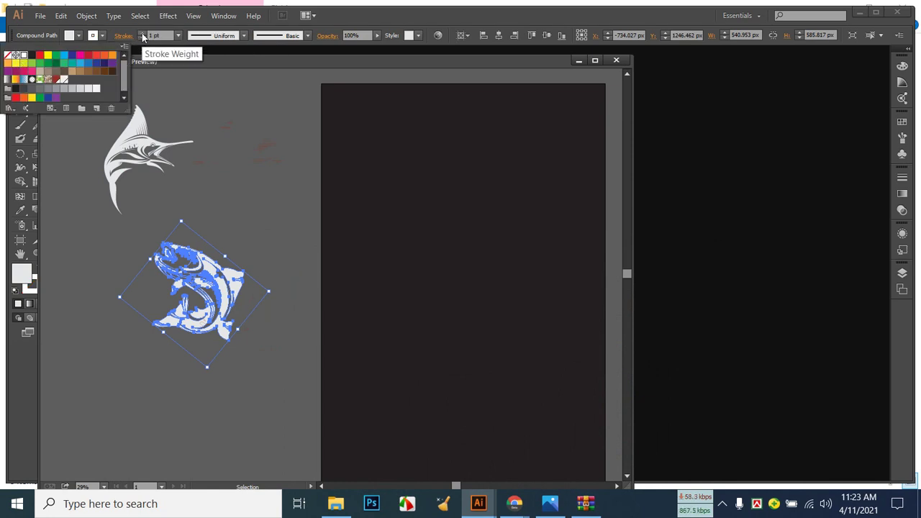
left_click(254, 126)
Place a duplicate of the outlined curved fish on the lower-right half of the black artboard.
left_click_drag(225, 264, 220, 275)
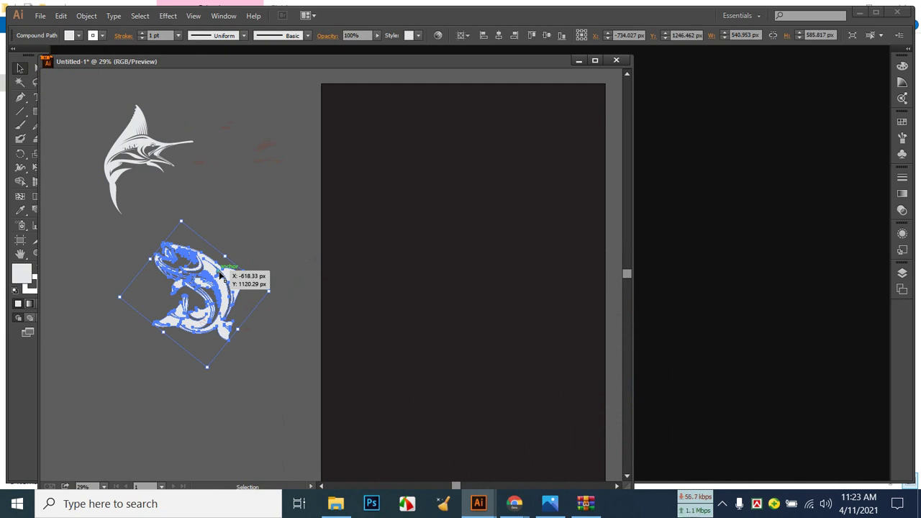
left_click_drag(221, 276, 534, 320)
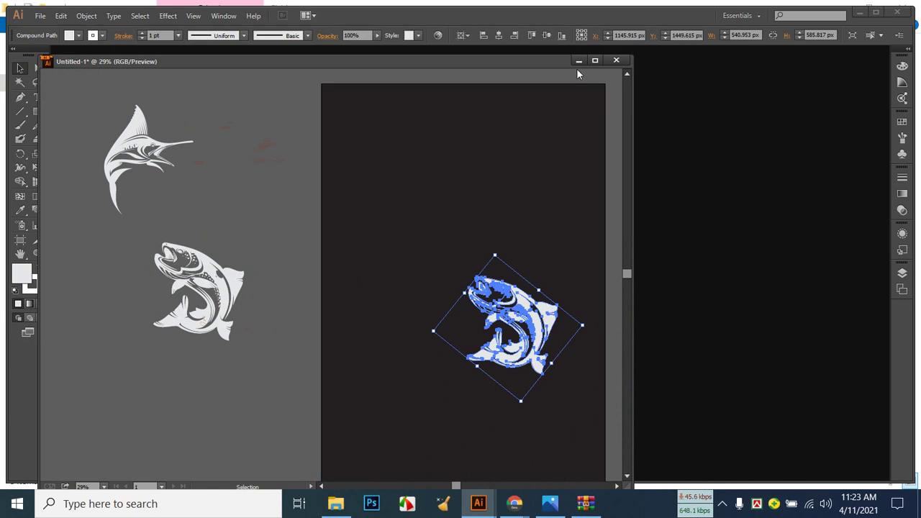
Dock the floating Untilted-1 document window into the application frame as a tab.
left_click(596, 61)
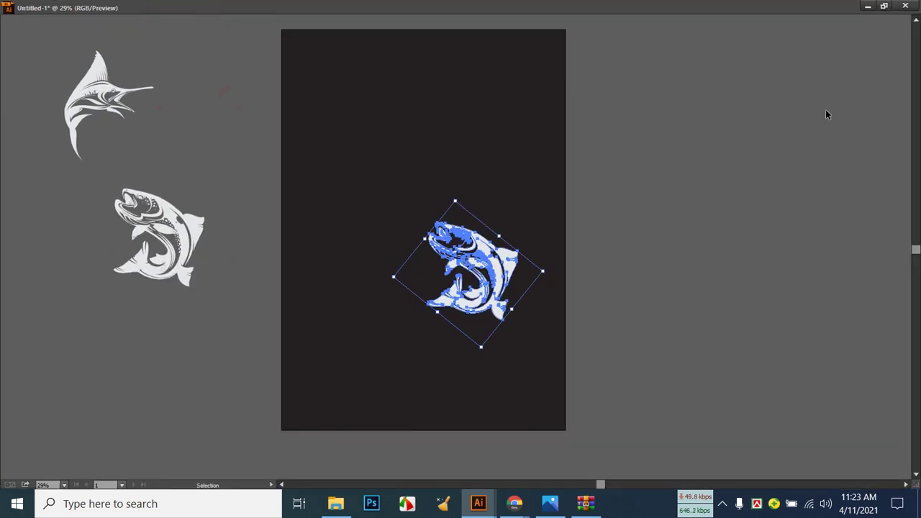
left_click(883, 5)
left_click_drag(541, 61, 575, 53)
double_click(576, 53)
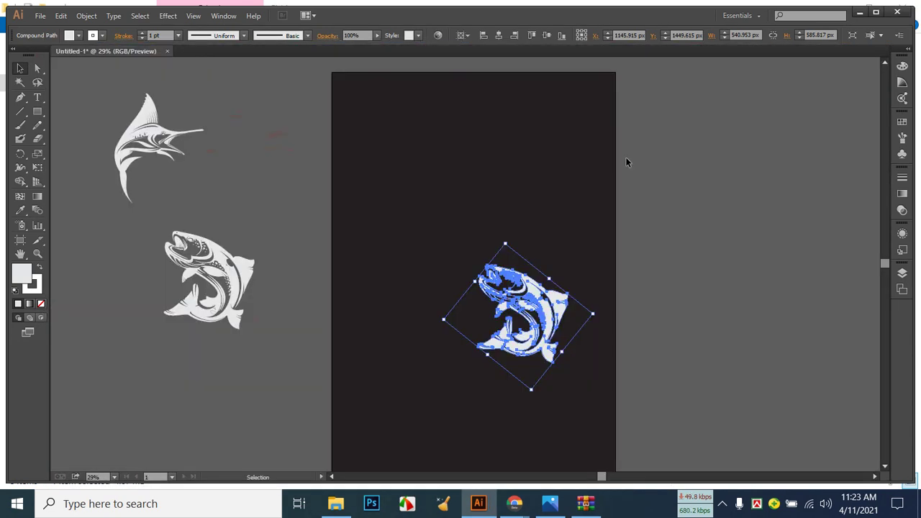
Examine the fish placed on the artboard up close and compare it with the Fishing.jpg mockup.
left_click(687, 295)
key("ctrl+equal")
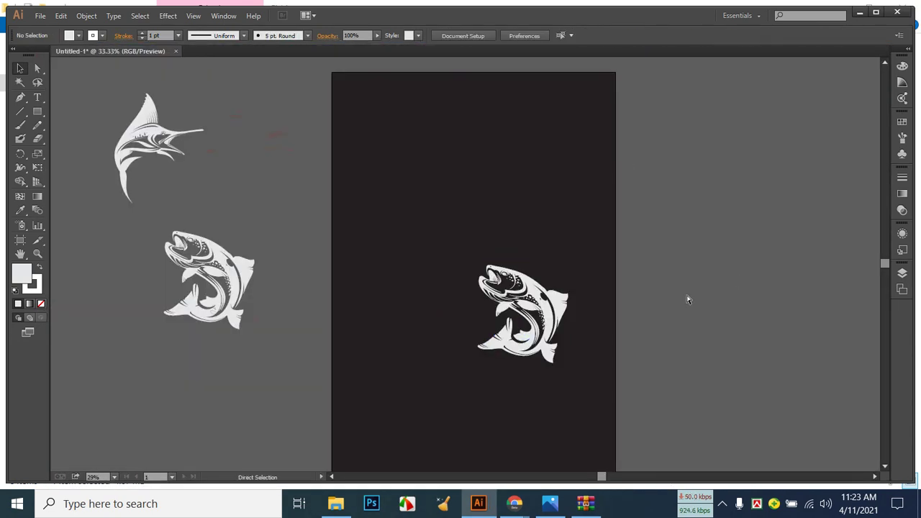
key("ctrl+equal")
scroll(689, 301, "down", 3)
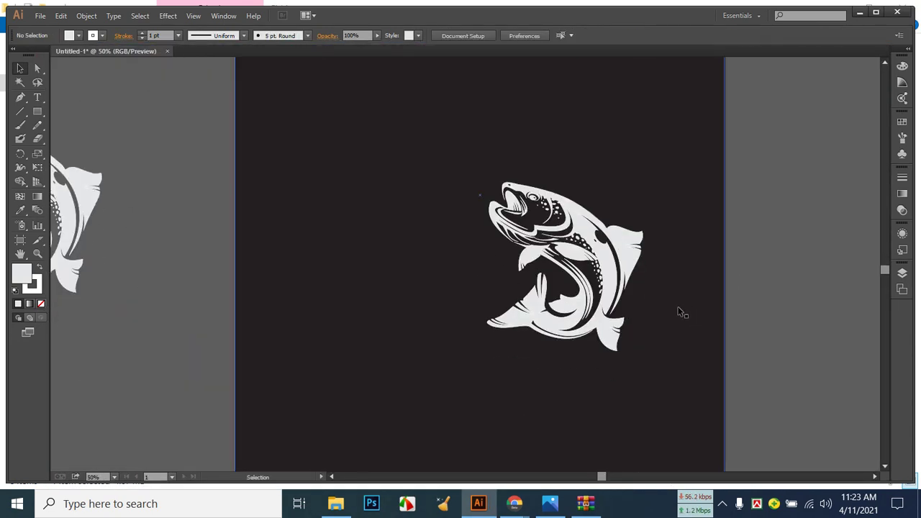
left_click(556, 505)
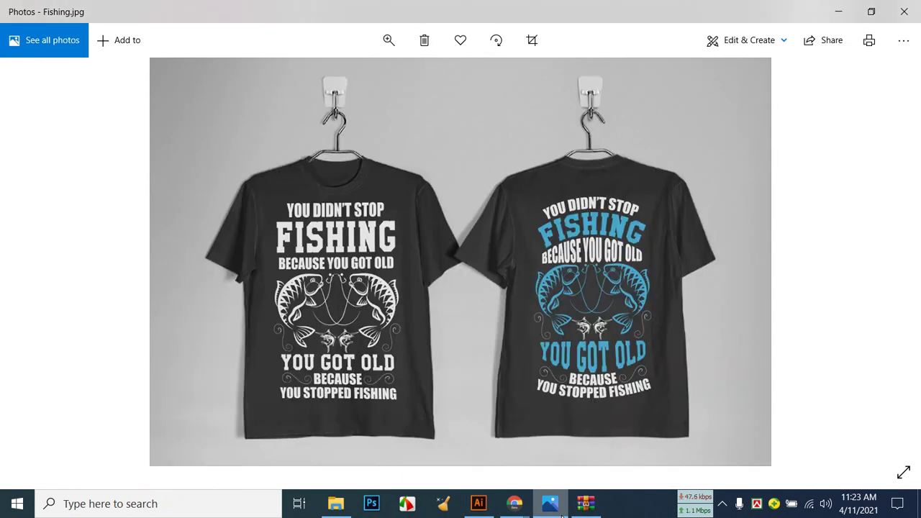
left_click(560, 508)
key("ctrl+minus")
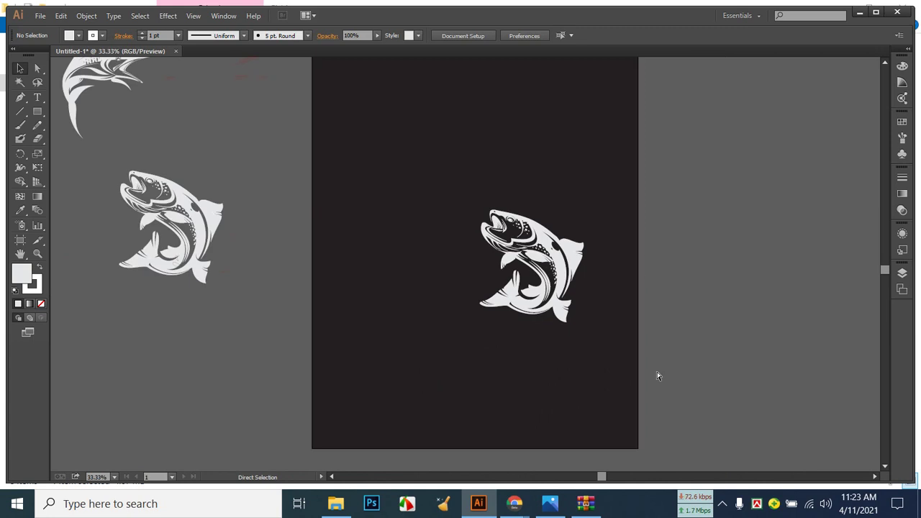
key("ctrl+minus")
scroll(656, 371, "up", 3)
scroll(656, 370, "down", 1)
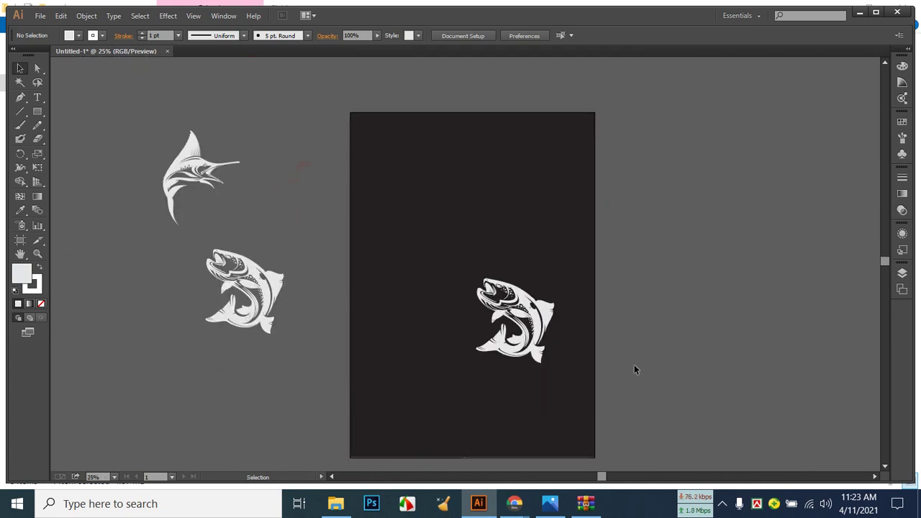
Create a mirrored copy of the artboard fish with Reflect across the vertical axis at 90°.
left_click(551, 302)
left_click(543, 314)
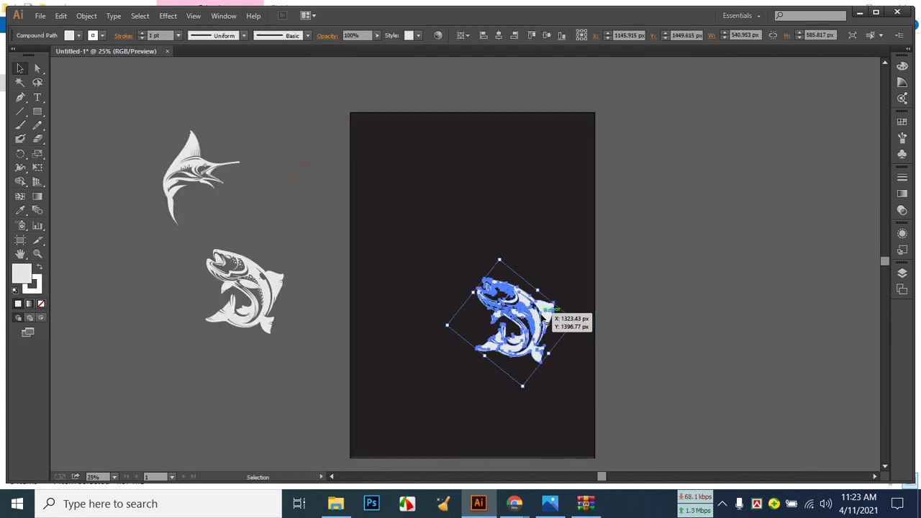
right_click(543, 317)
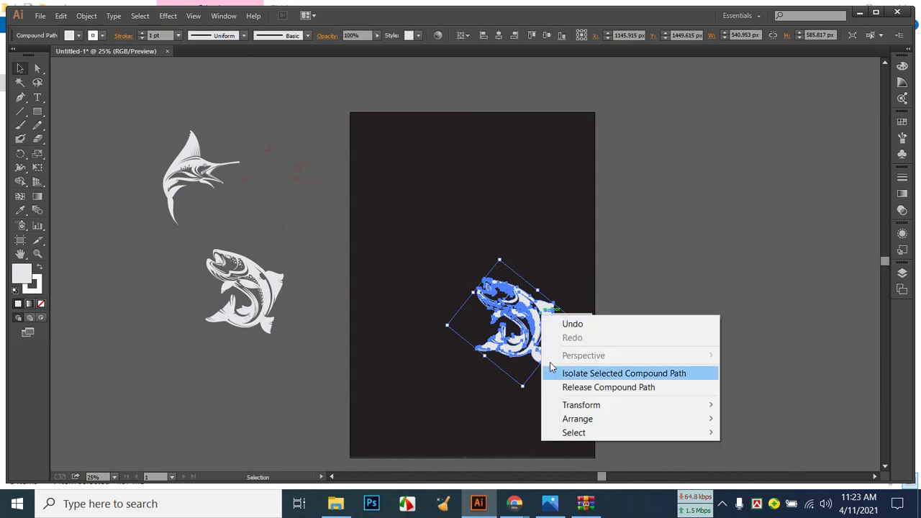
mouse_move(608, 405)
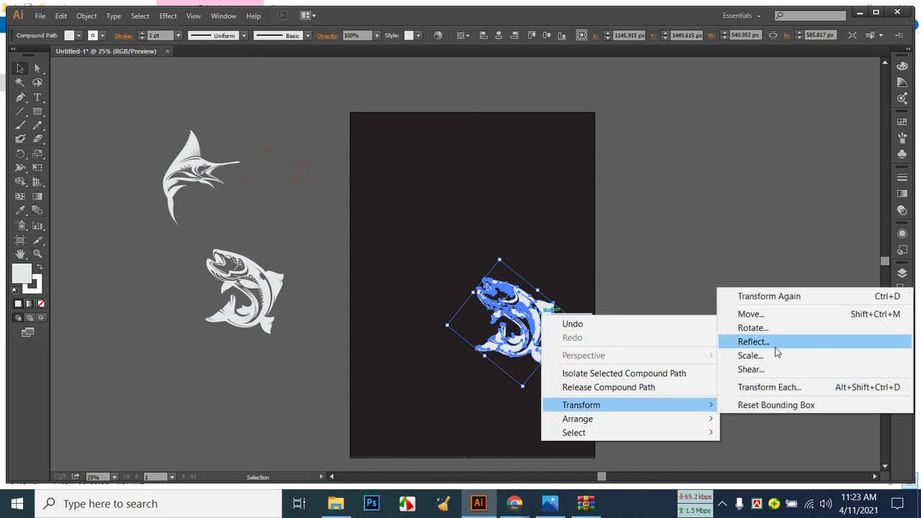
left_click(776, 348)
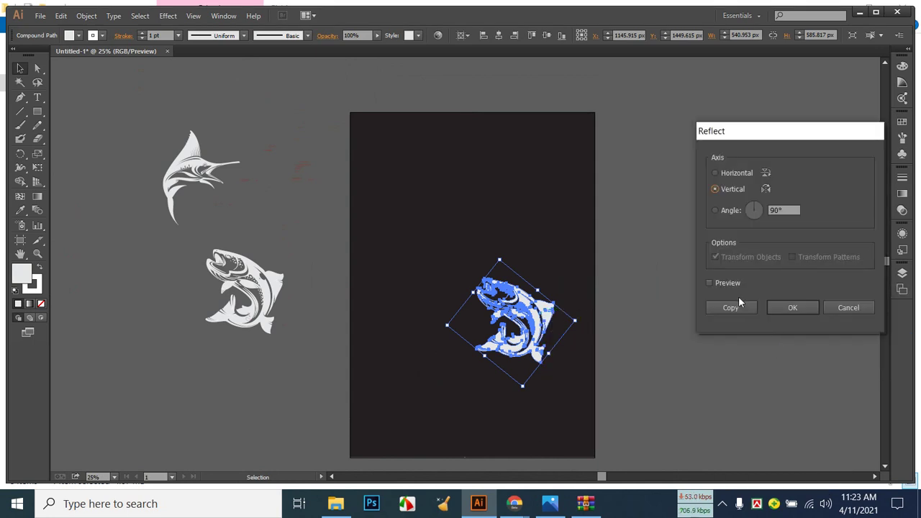
left_click(711, 283)
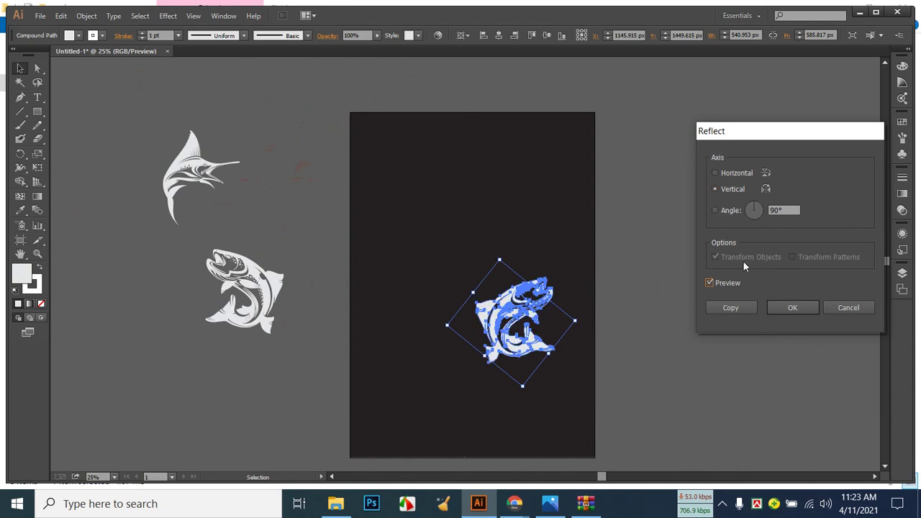
left_click(731, 308)
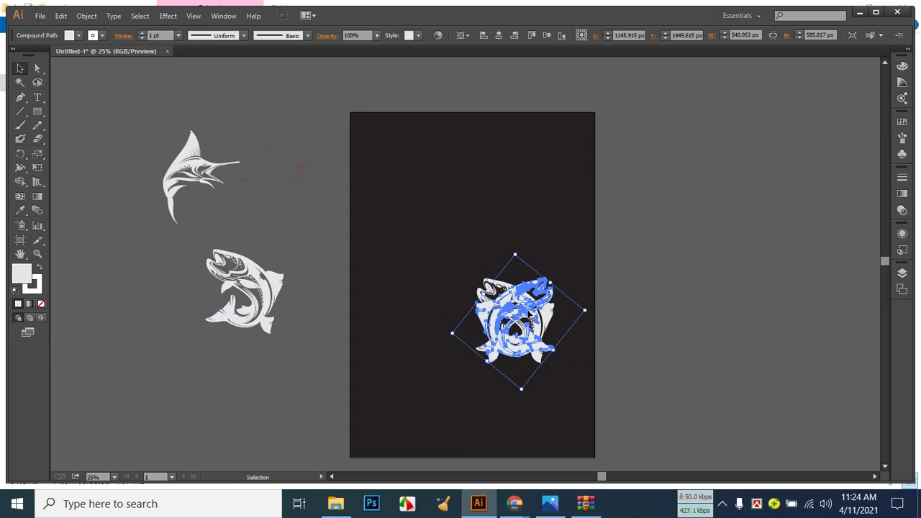
left_click(435, 231)
left_click_drag(435, 231, 585, 379)
key("ctrl+z")
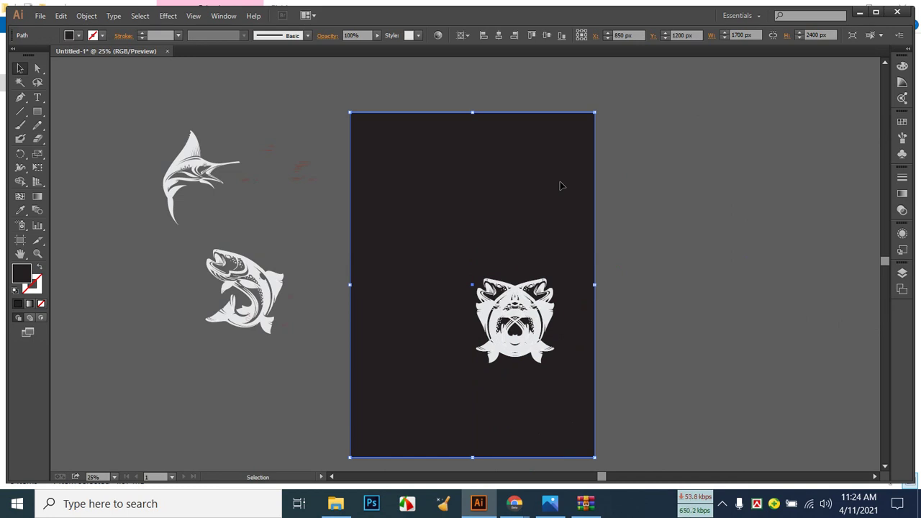
key("ctrl+shift+a")
Center both mirrored fish on the artboard vertically and horizontally, and distribute them horizontally out to its opposite edges.
left_click_drag(459, 243, 579, 369)
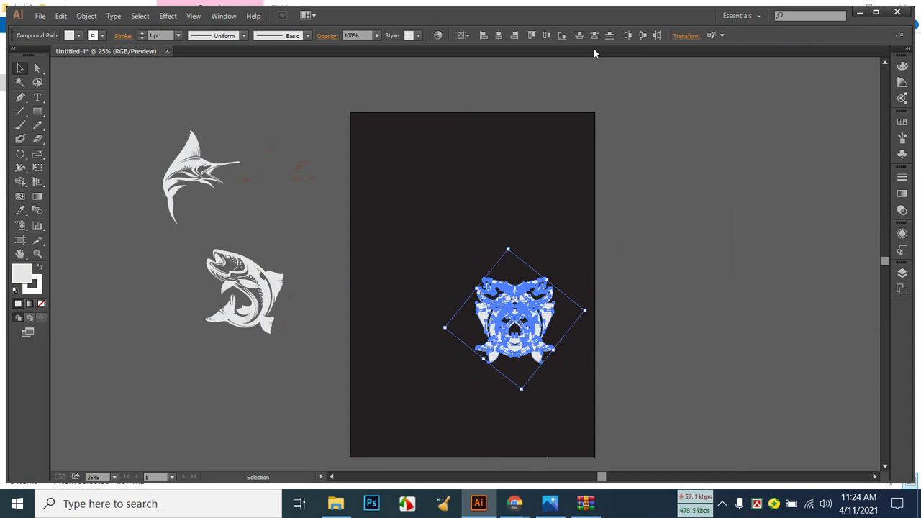
left_click(547, 36)
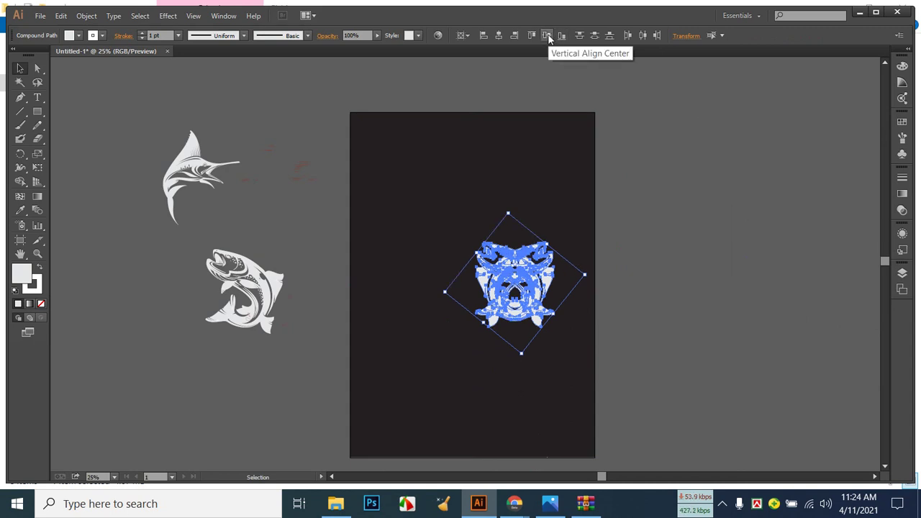
left_click(498, 35)
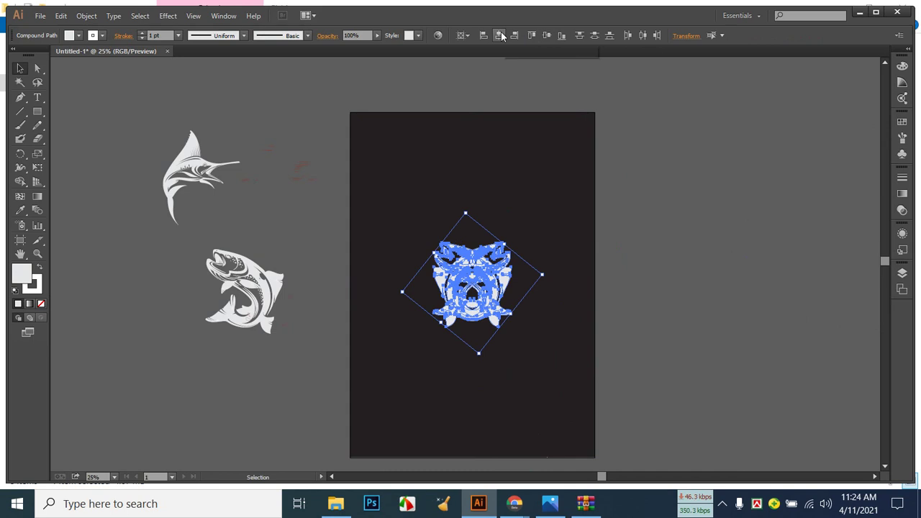
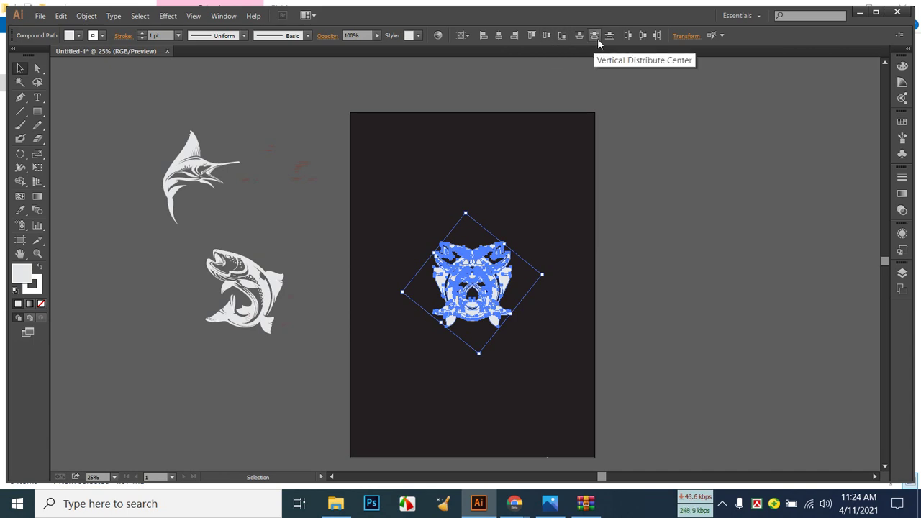
left_click(625, 40)
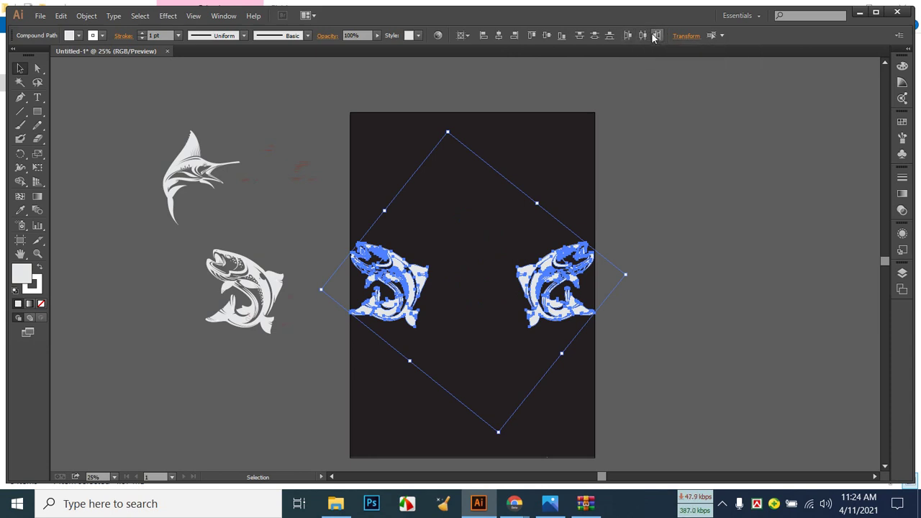
left_click(615, 36)
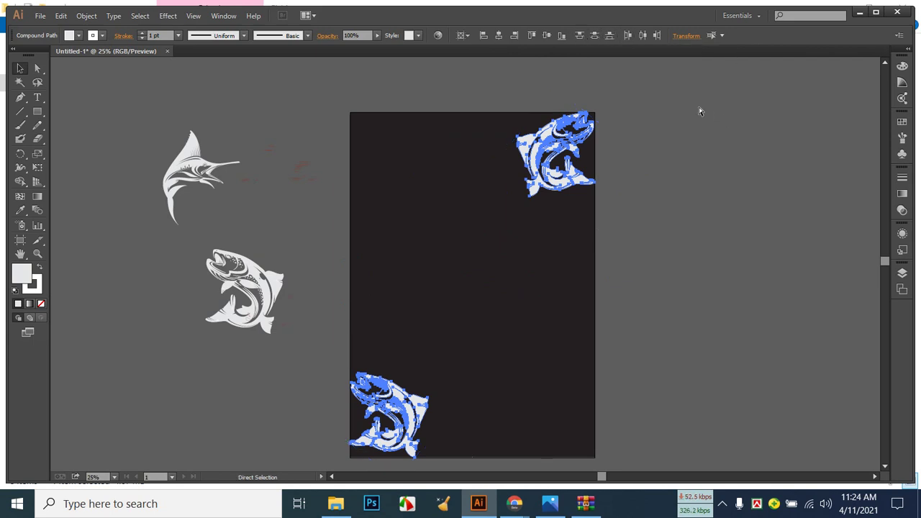
key("ctrl+z")
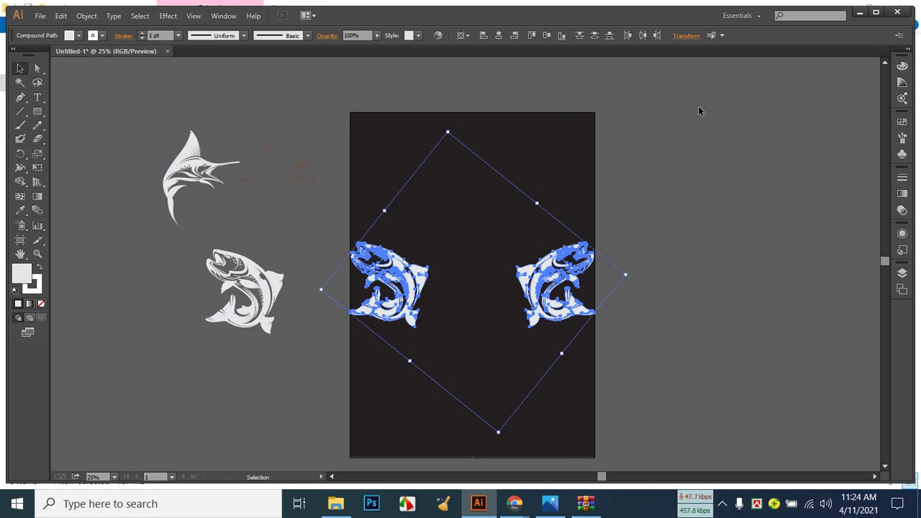
left_click(698, 106)
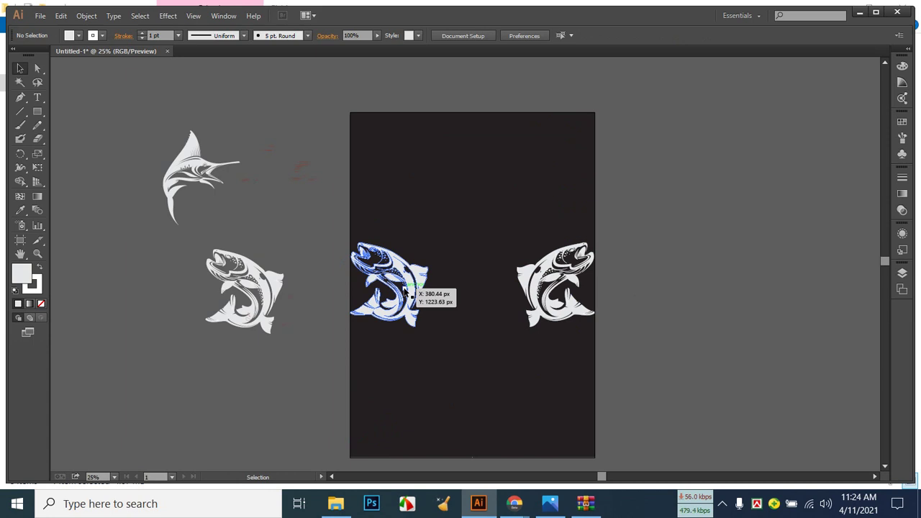
Swap the two artboard fish so their mouths face each other across the centre, and compare them with the Fishing.jpg mockup.
left_click_drag(405, 290, 651, 290)
left_click_drag(584, 276, 556, 302)
left_click(703, 310)
left_click(550, 504)
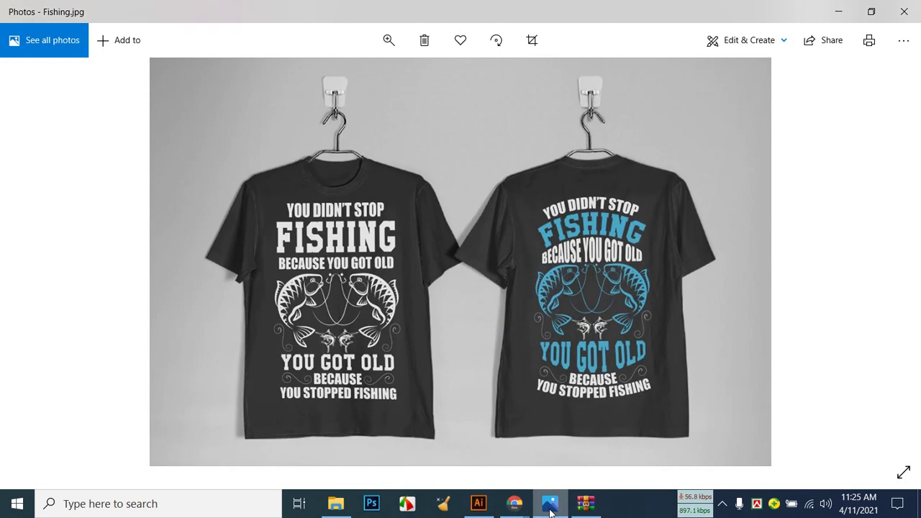
left_click(550, 504)
left_click(528, 424)
Center both facing fish on the artboard horizontally and vertically, and keep the pair selected.
left_click_drag(351, 204, 601, 347)
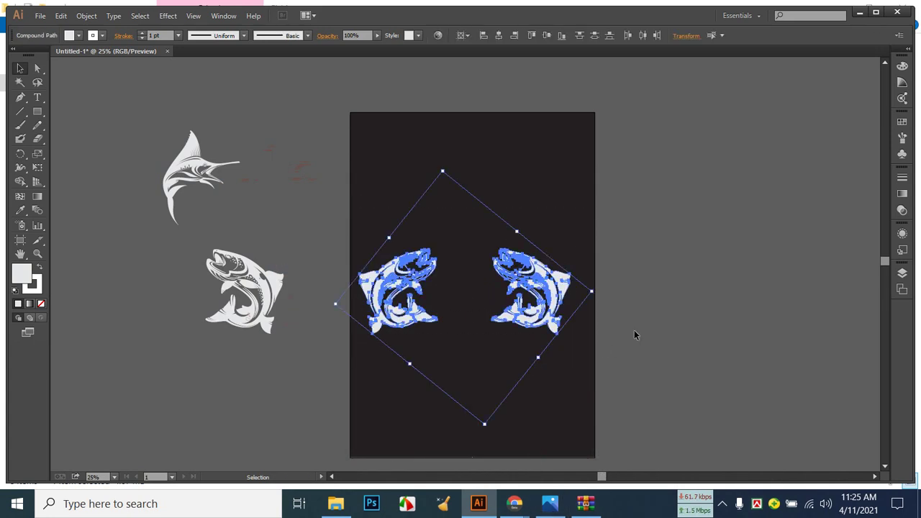
left_click(501, 36)
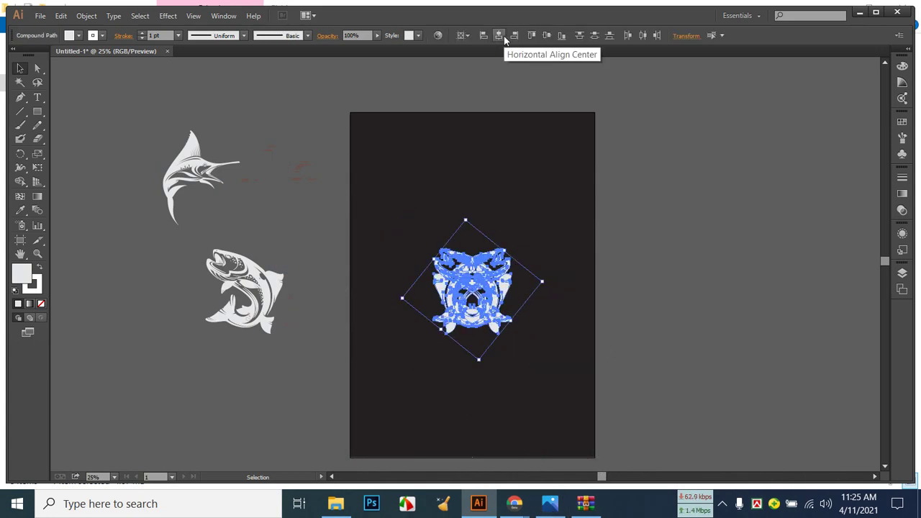
left_click(552, 36)
left_click(541, 165)
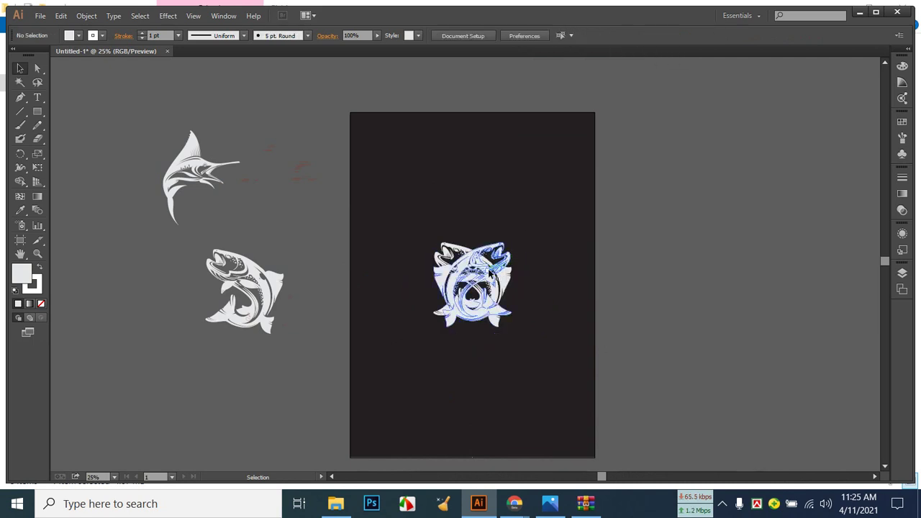
left_click_drag(421, 230, 519, 328)
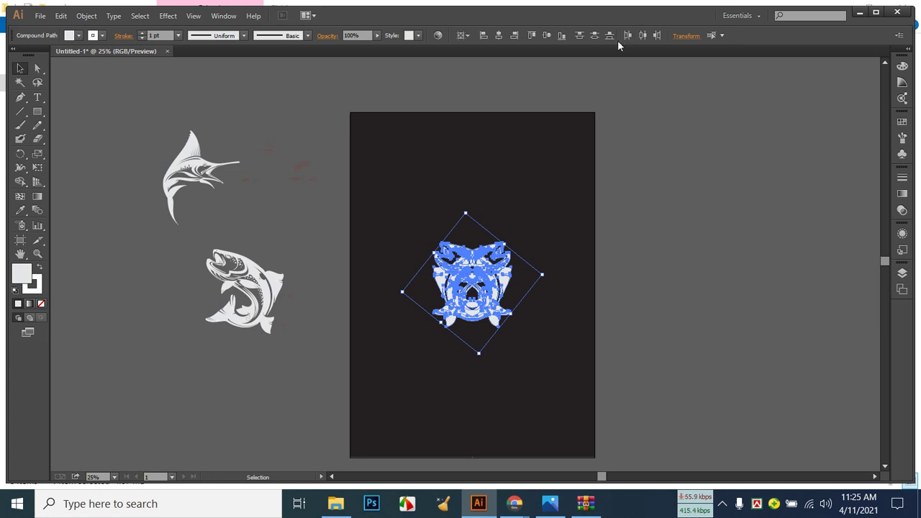
left_click(595, 36)
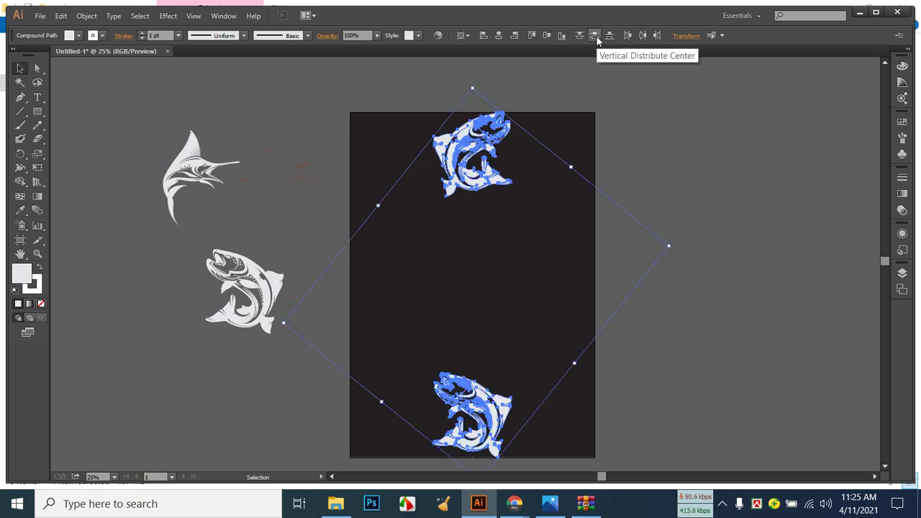
key("ctrl+z")
left_click(579, 36)
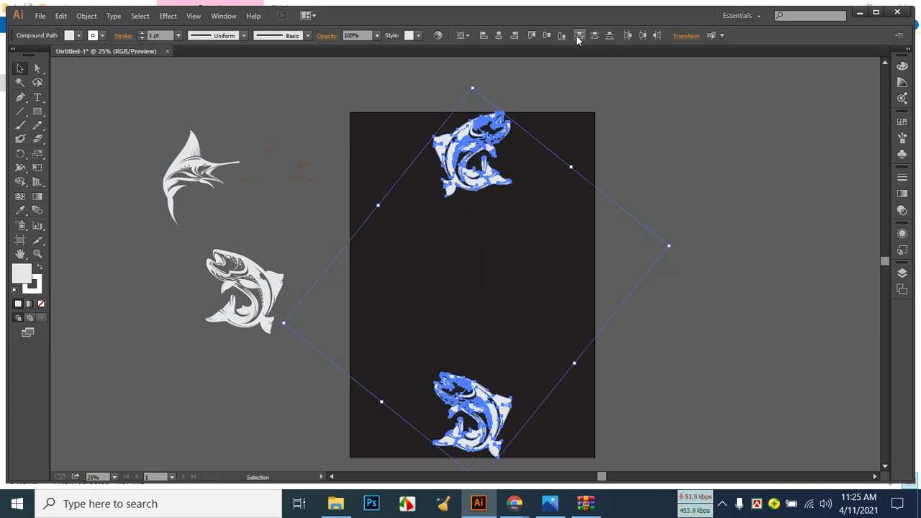
key("ctrl+z")
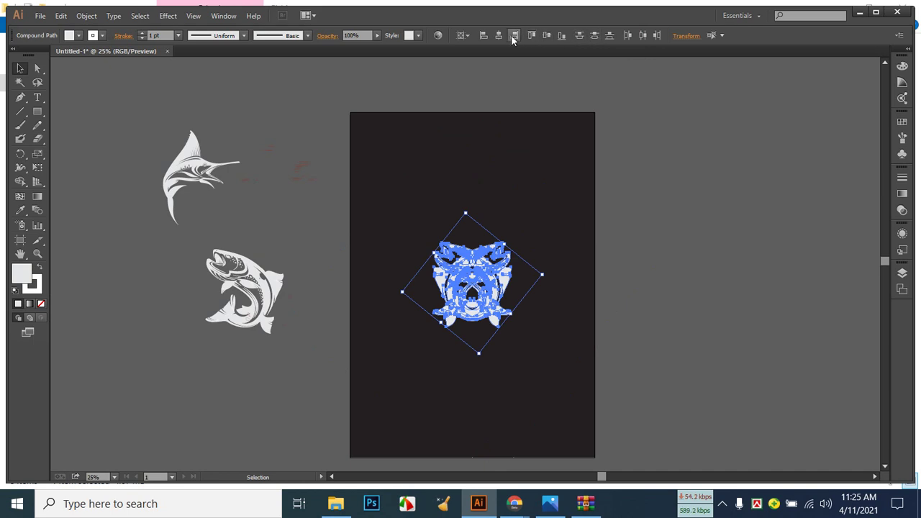
left_click(564, 35)
key("ctrl+z")
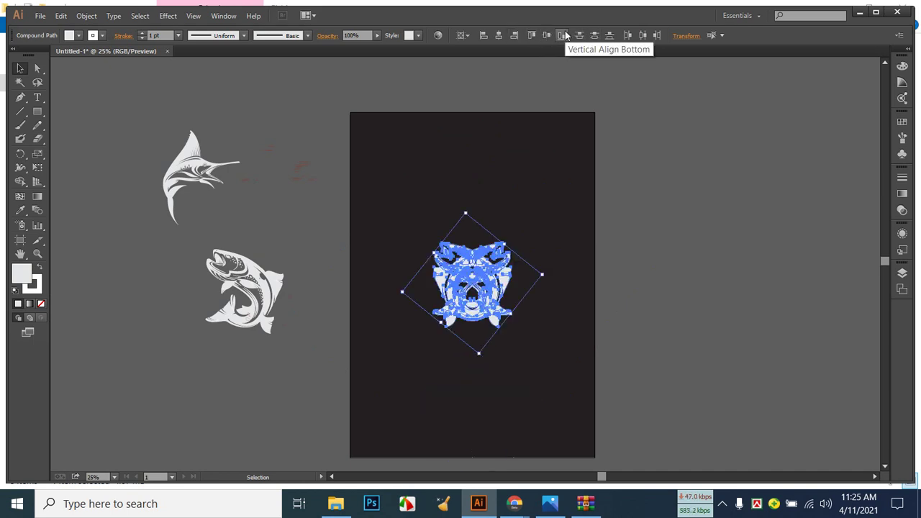
Distribute both fish horizontally out to the artboard edges, and move each one slightly inward to leave side margins.
left_click(657, 36)
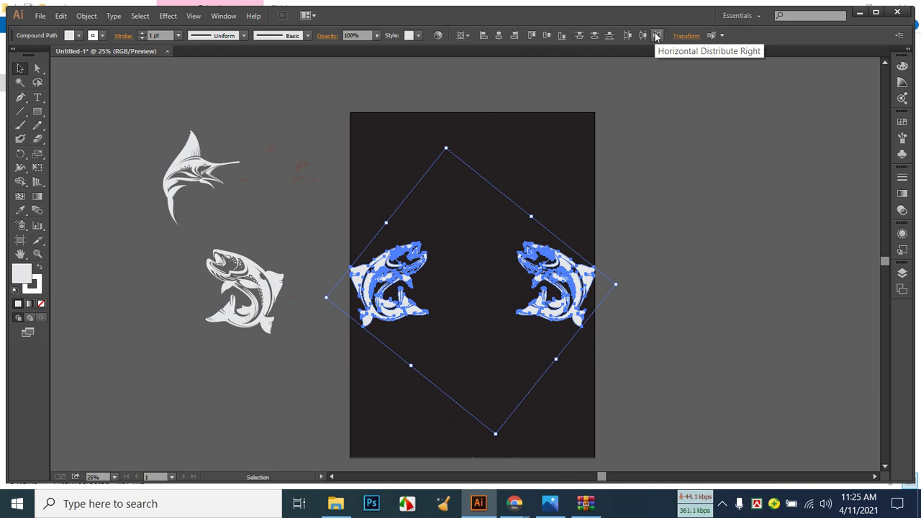
left_click(699, 226)
left_click(567, 286)
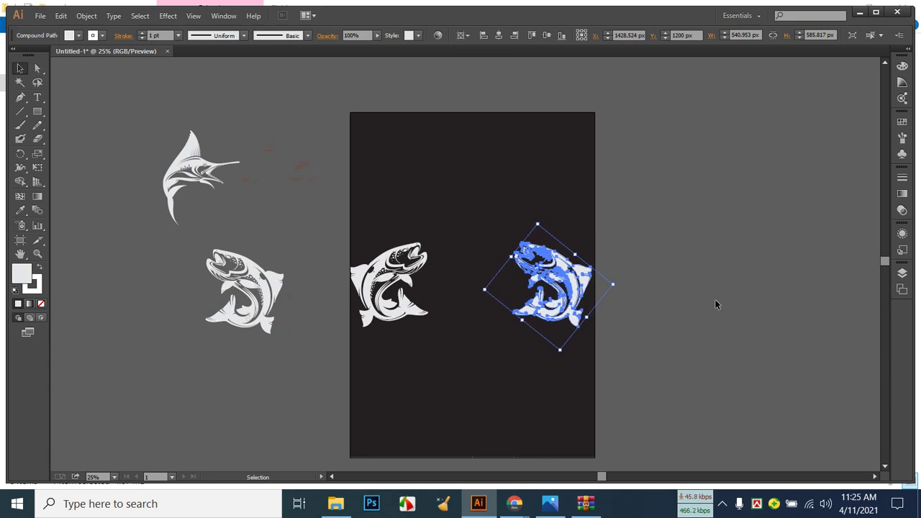
left_click_drag(574, 291, 547, 294)
left_click_drag(513, 295, 394, 292)
left_click(437, 344)
Align the two facing fish to their vertical centers on the artboard.
left_click_drag(343, 198, 601, 351)
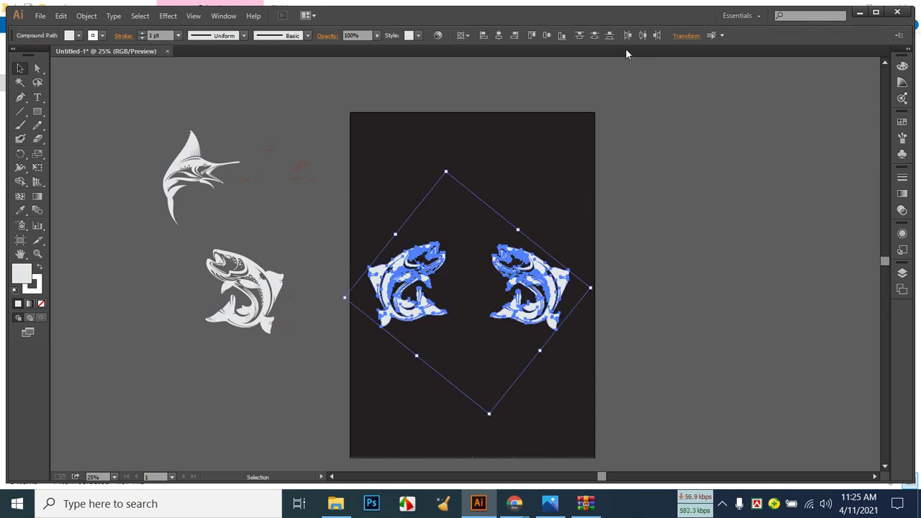
left_click(548, 36)
left_click(555, 165)
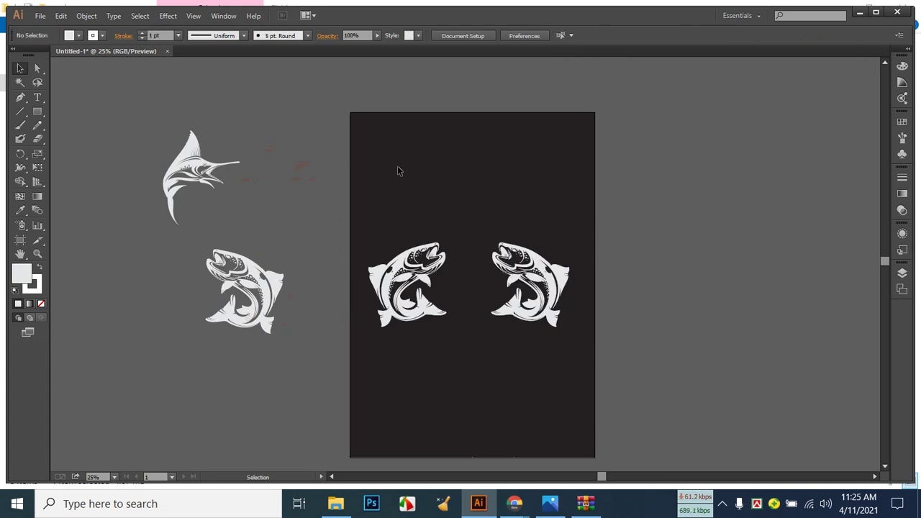
Consult the Fishing.jpg mockup and move the marlin from the pasteboard onto the artboard below the left fish.
left_click(559, 502)
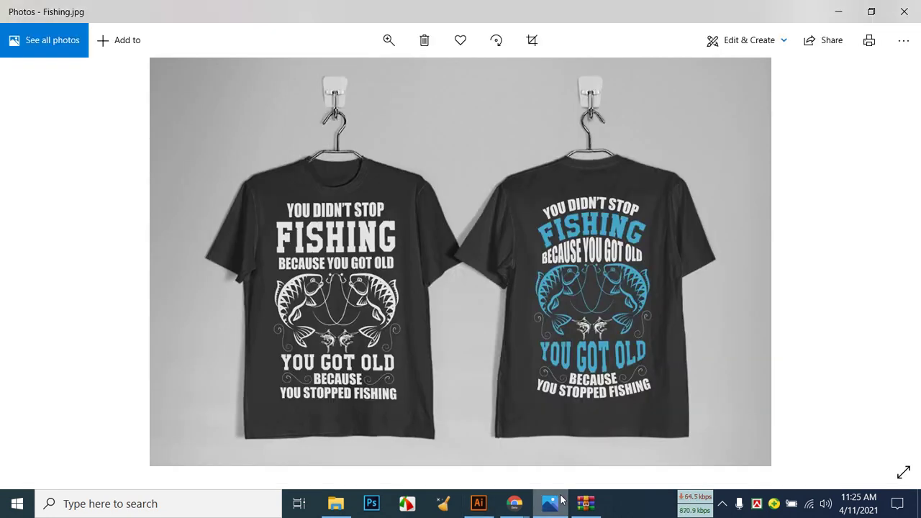
left_click(560, 502)
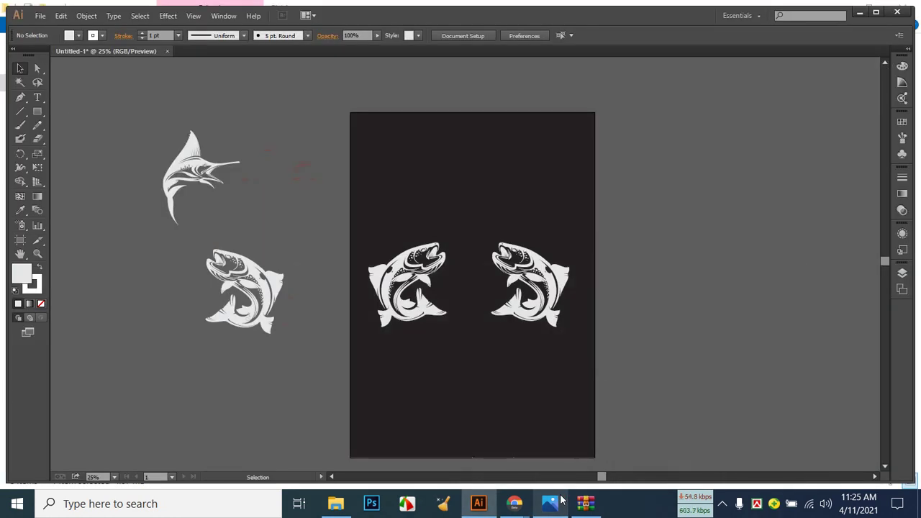
left_click(556, 503)
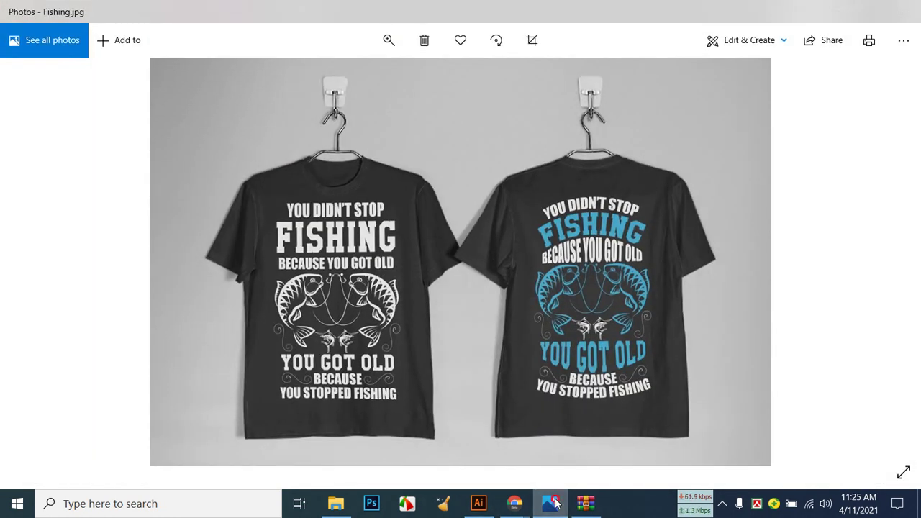
left_click(556, 503)
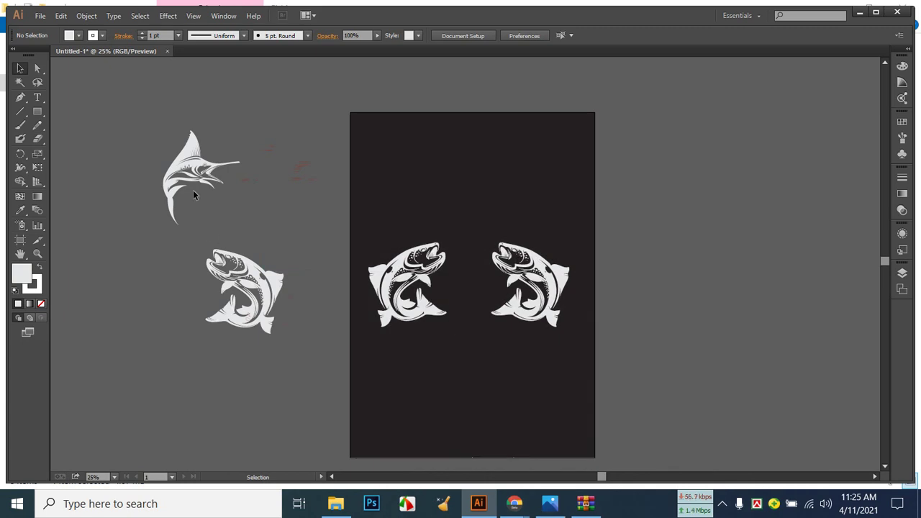
left_click(194, 166)
left_click_drag(194, 166, 427, 362)
left_click(506, 406)
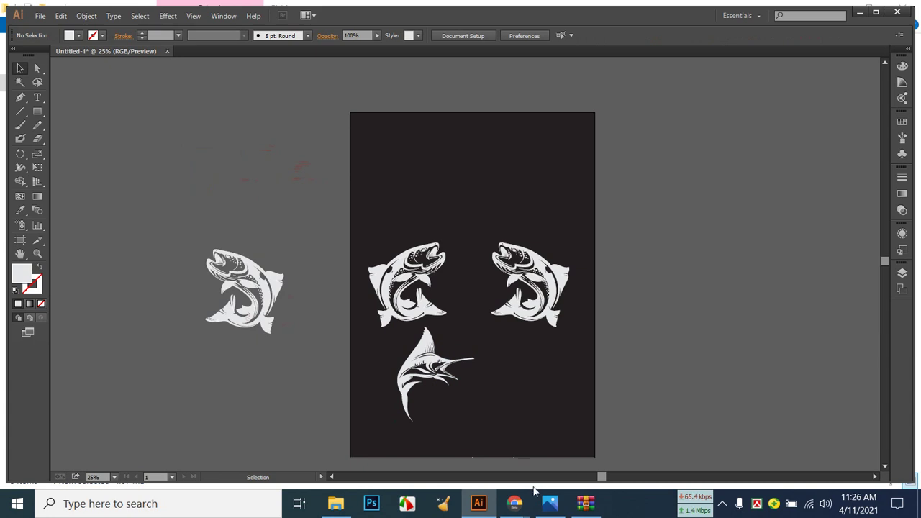
Check the small fish in the mockup and flip the marlin with Reflect across the vertical axis at 90°.
left_click(550, 503)
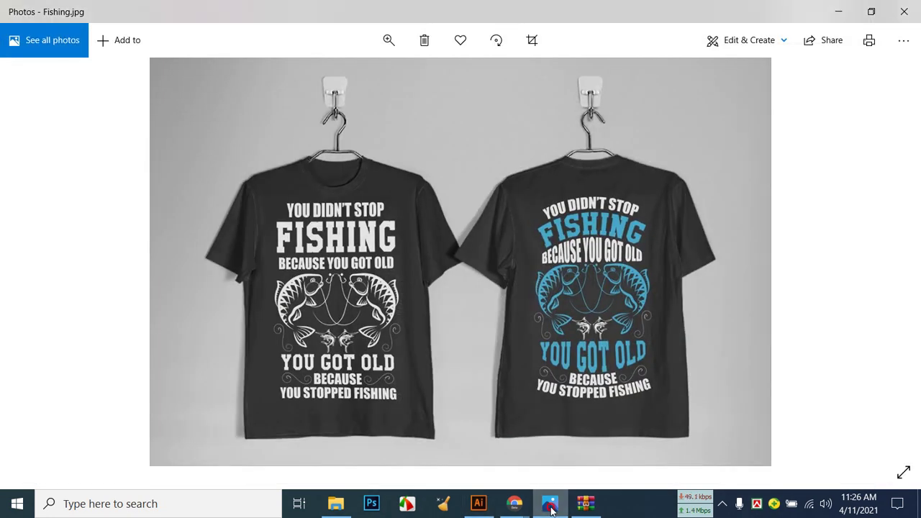
left_click(550, 503)
left_click(430, 360)
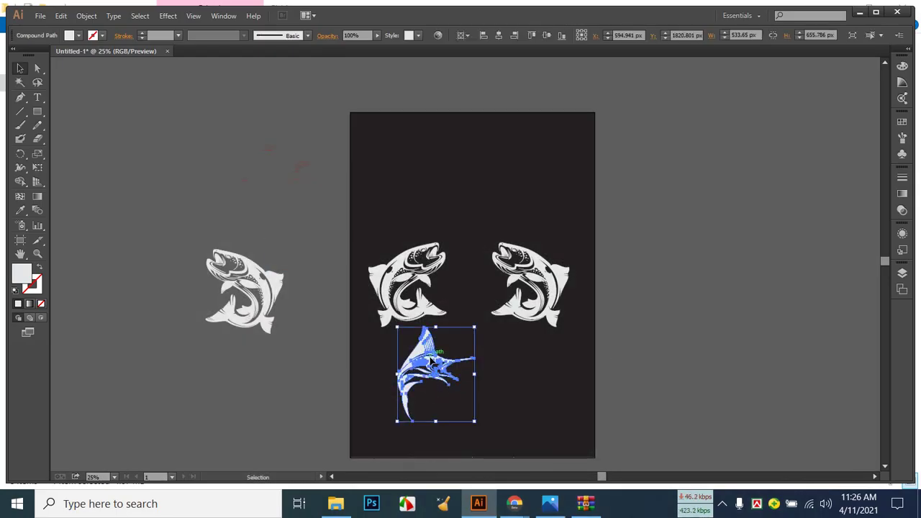
right_click(432, 360)
mouse_move(475, 448)
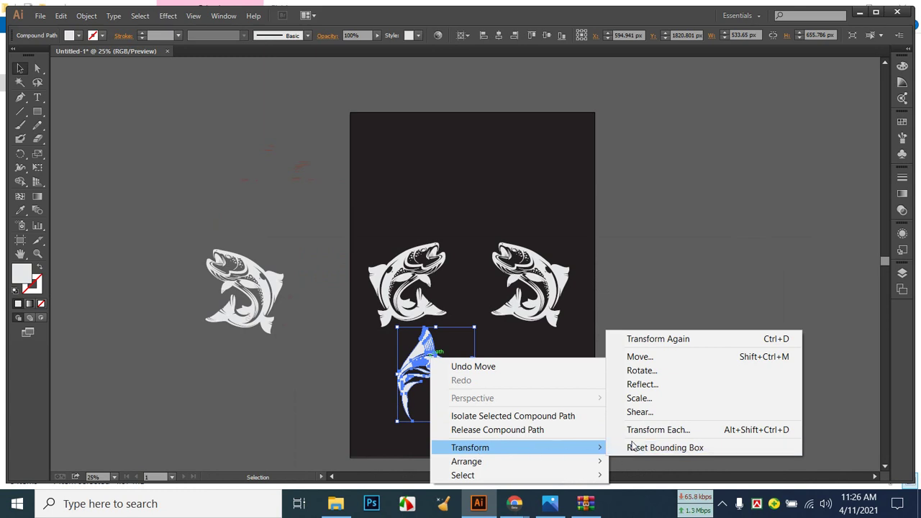
left_click(655, 384)
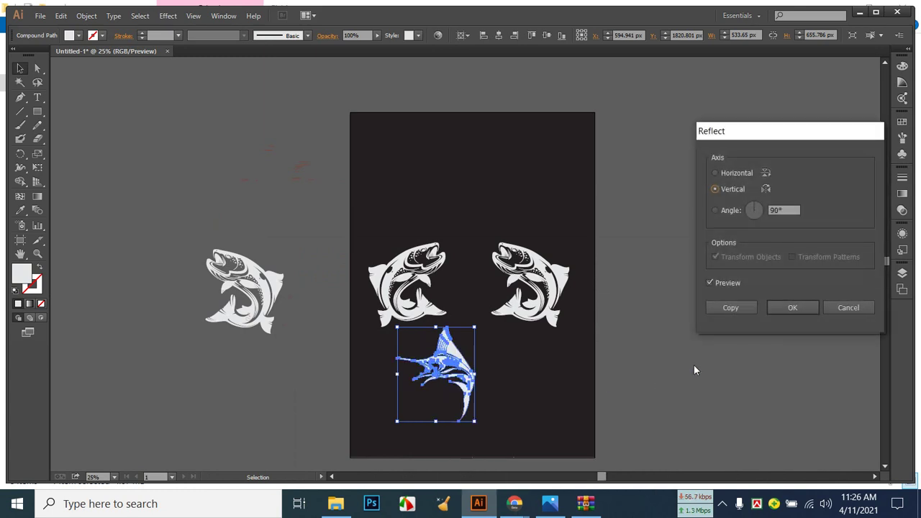
left_click(790, 306)
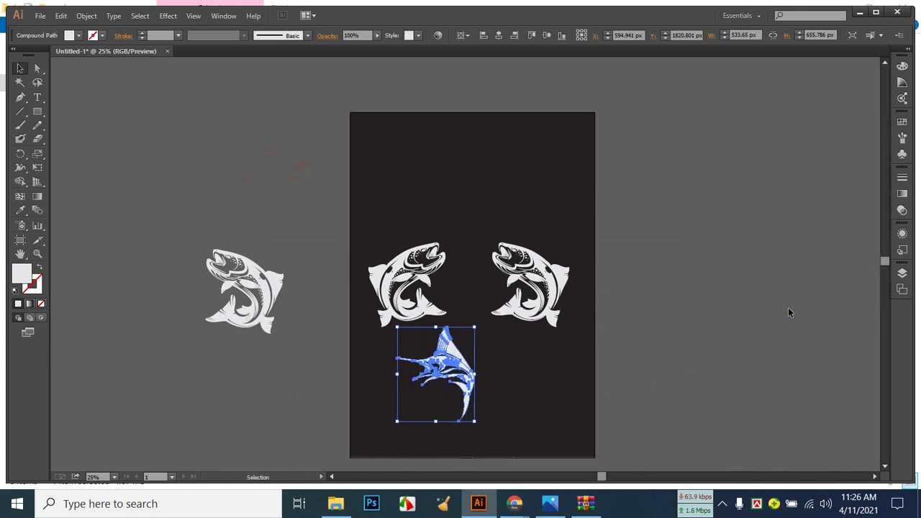
Scale the marlin down to about 275 × 338 px, place it between the two fish tails, and check the mockup.
left_click_drag(475, 423, 465, 329)
left_click(480, 379)
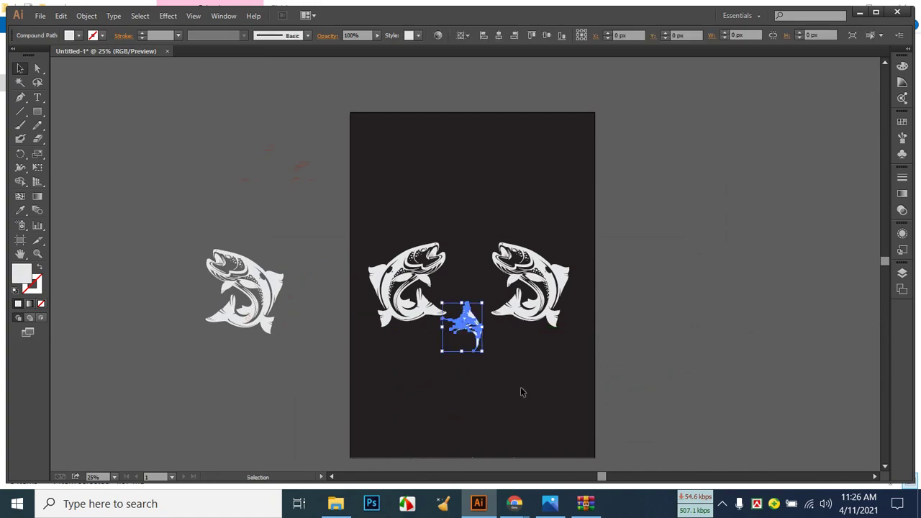
left_click(548, 508)
left_click(549, 507)
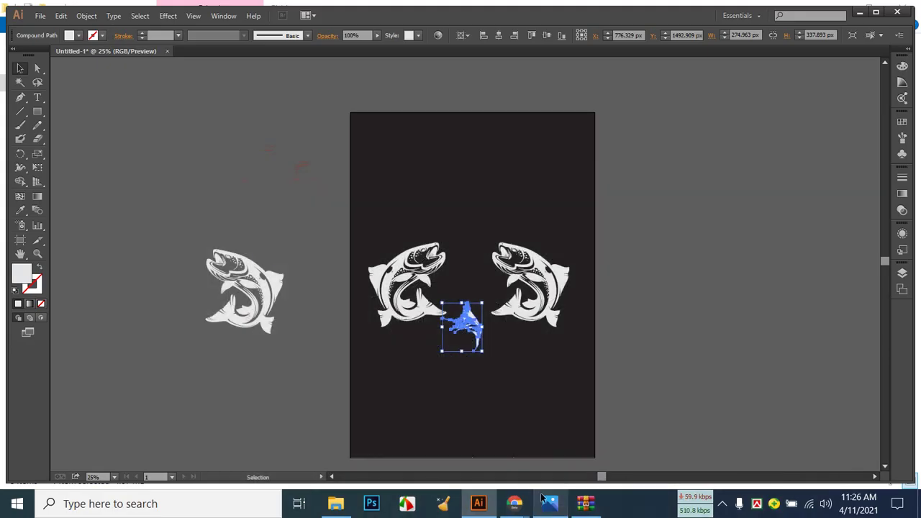
left_click(532, 362)
Rotate the marlin so its bill tilts upward toward the left fish's tail, and compare it with the mockup.
key("a")
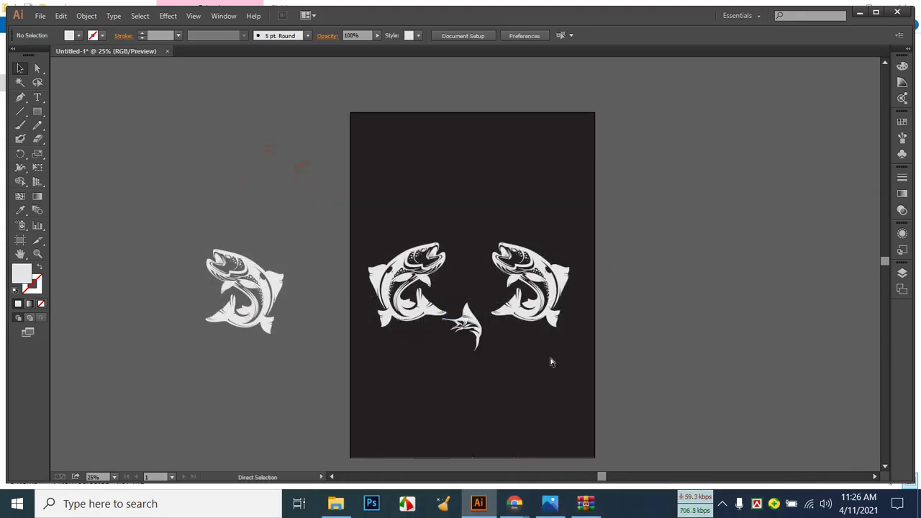
key("ctrl+equal")
scroll(551, 362, "down", 3)
key("v")
left_click(464, 298)
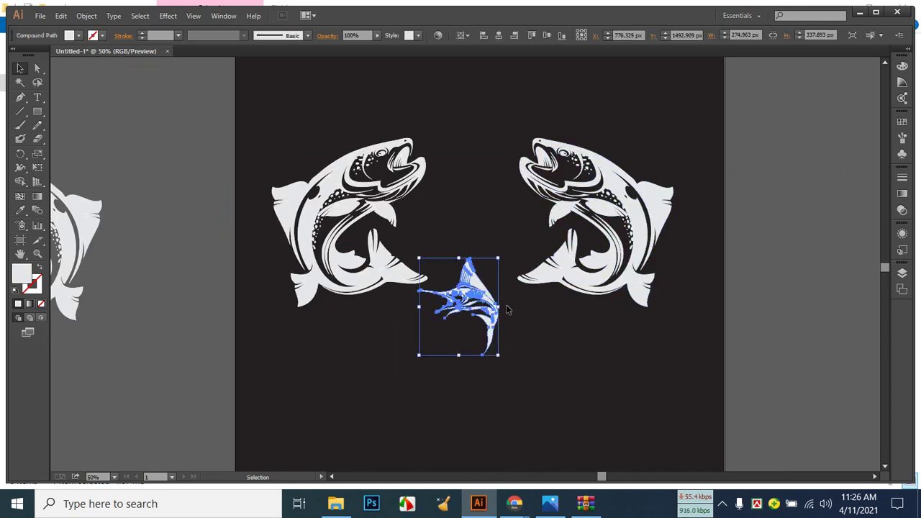
left_click_drag(503, 307, 513, 324)
left_click(515, 349)
left_click(549, 504)
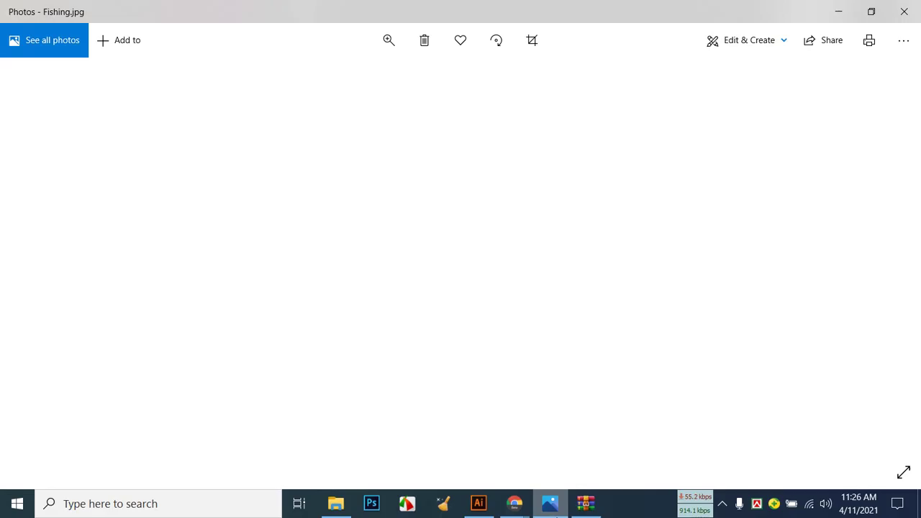
left_click(549, 503)
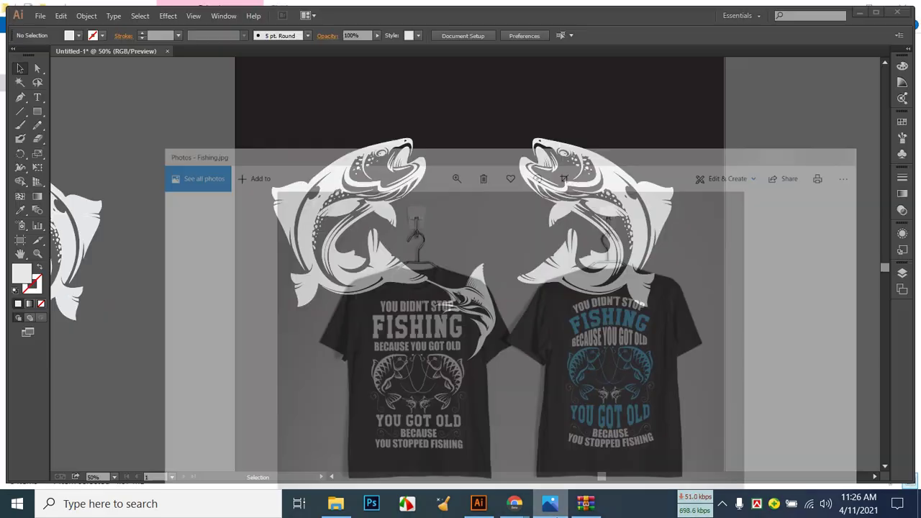
Rotate the marlin further, shrink it to about 163 × 241 px, and place its bill at the left fish's tail tip.
left_click_drag(472, 327, 456, 345)
left_click(506, 328)
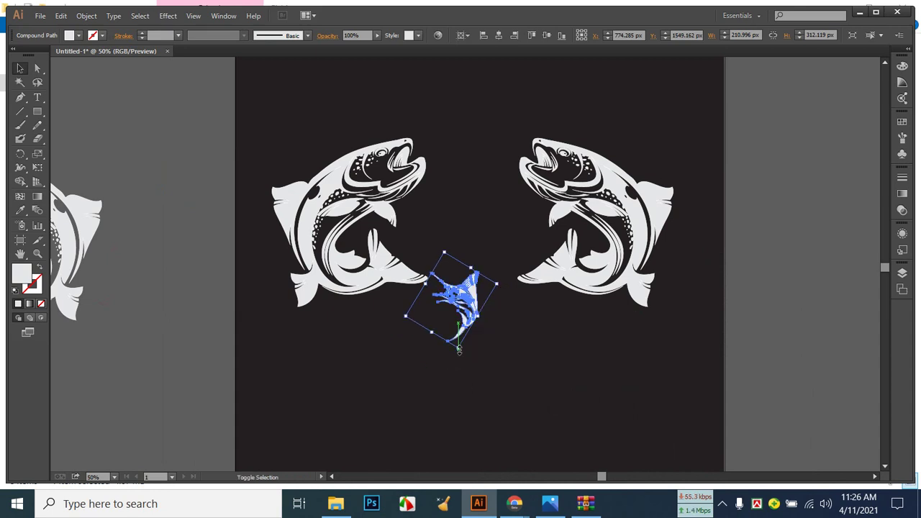
left_click(494, 337)
left_click_drag(464, 303, 461, 308)
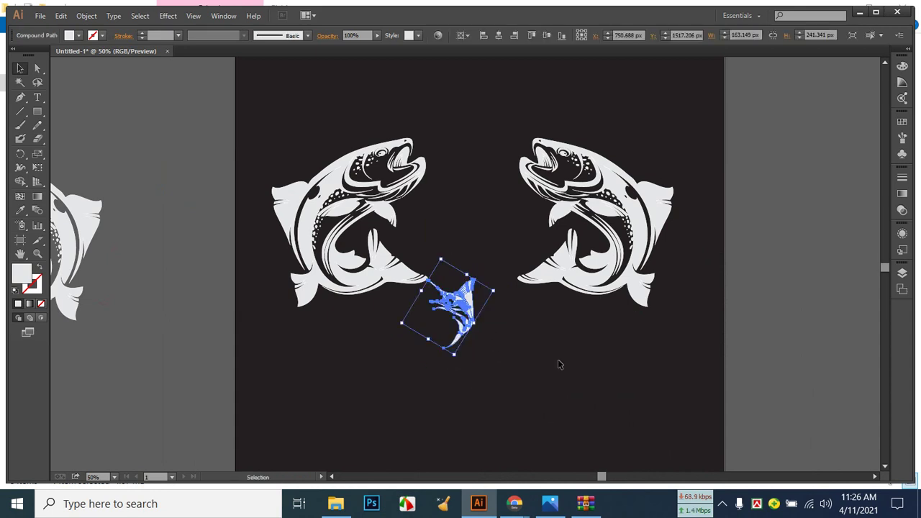
left_click(585, 387)
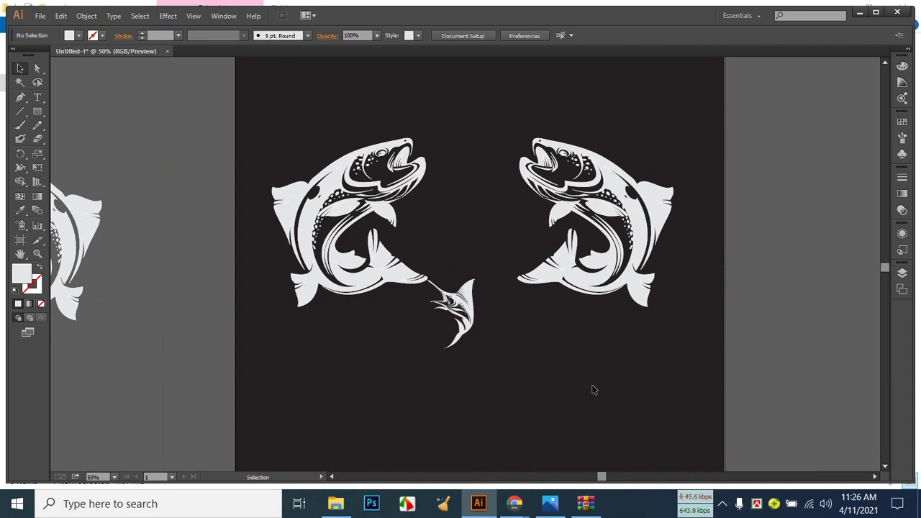
Create a mirrored copy of the marlin with Reflect across the vertical axis and place its bill at the right fish's tail tip.
left_click(554, 506)
left_click(554, 506)
left_click(464, 300)
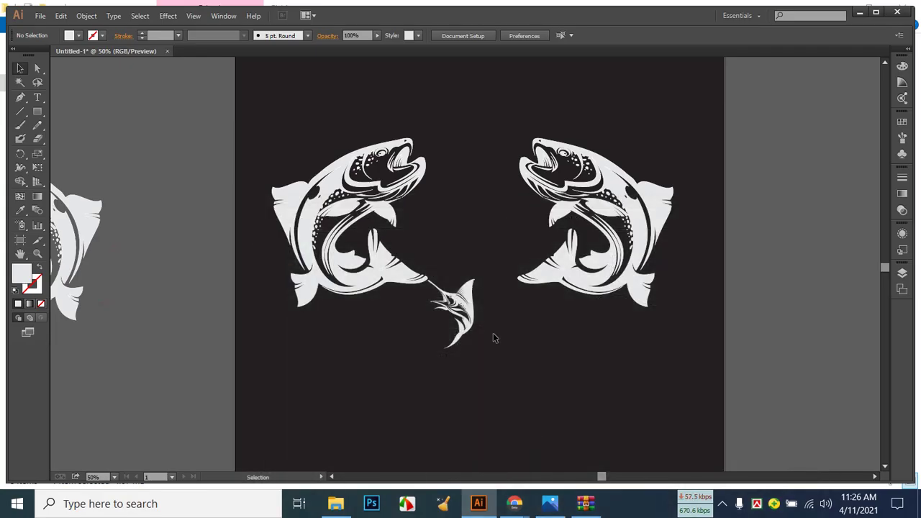
right_click(466, 300)
mouse_move(525, 390)
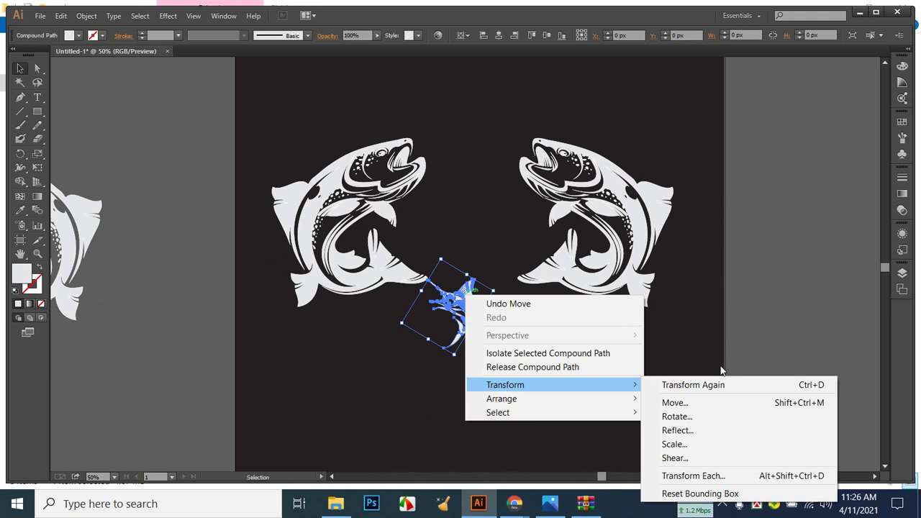
left_click(703, 431)
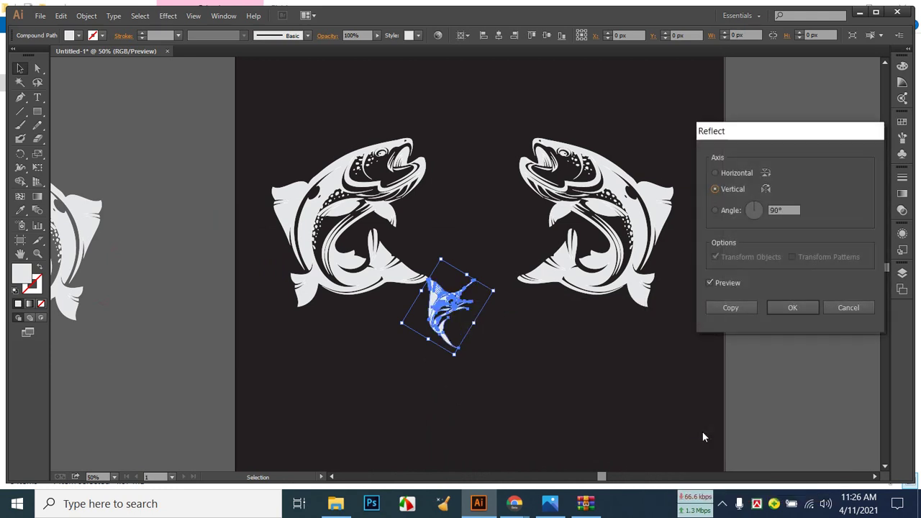
left_click(738, 307)
left_click(628, 360)
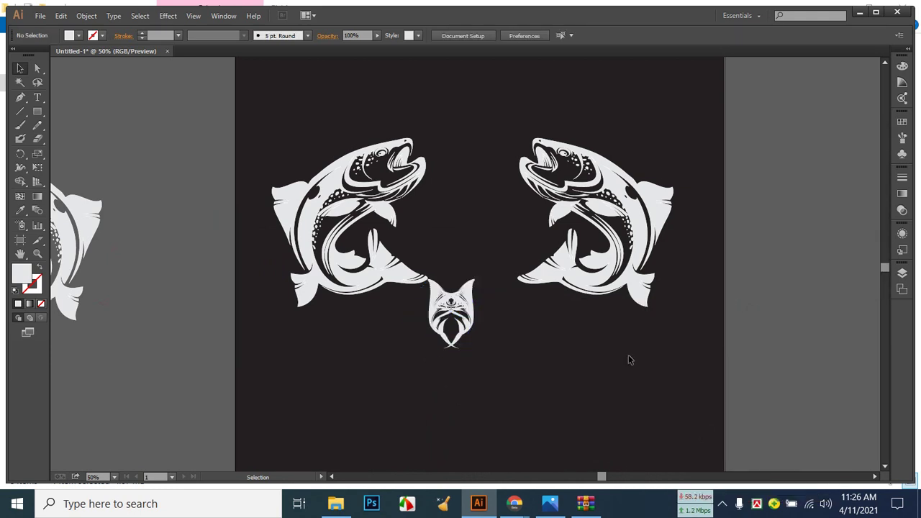
left_click_drag(434, 328, 480, 327)
left_click(606, 364)
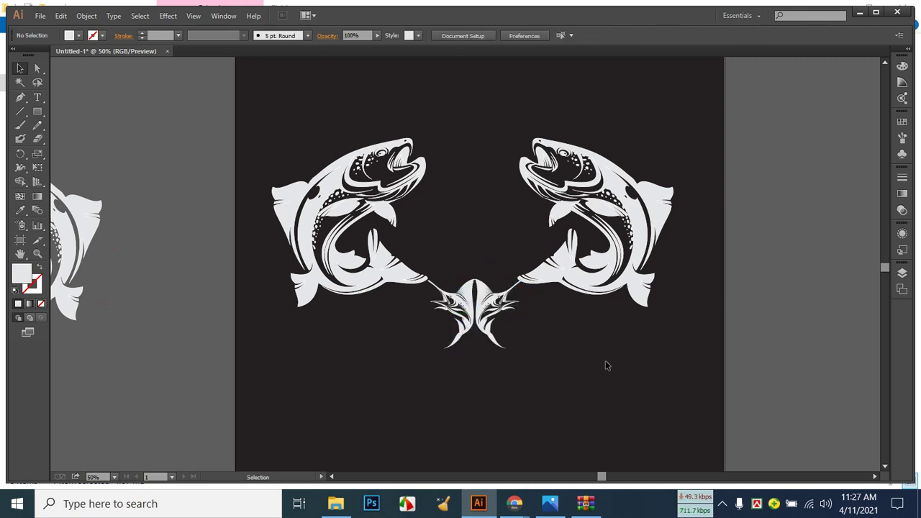
Try to align the two marlins by their vertical and horizontal centres, and undo the alignments.
left_click_drag(428, 372, 515, 322)
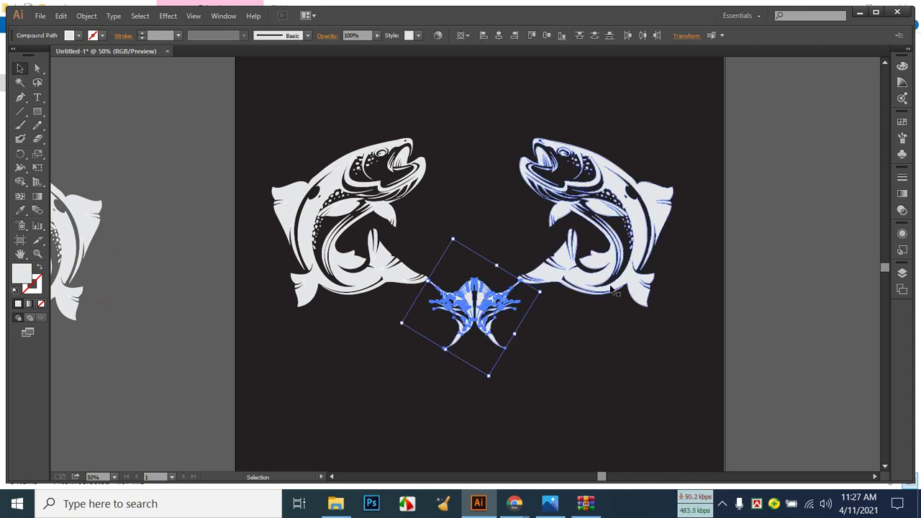
left_click(551, 35)
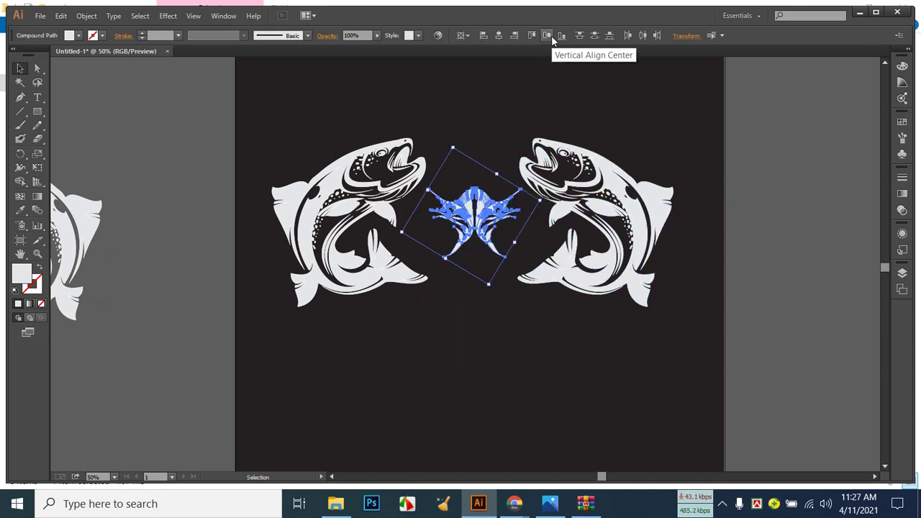
key("ctrl+z")
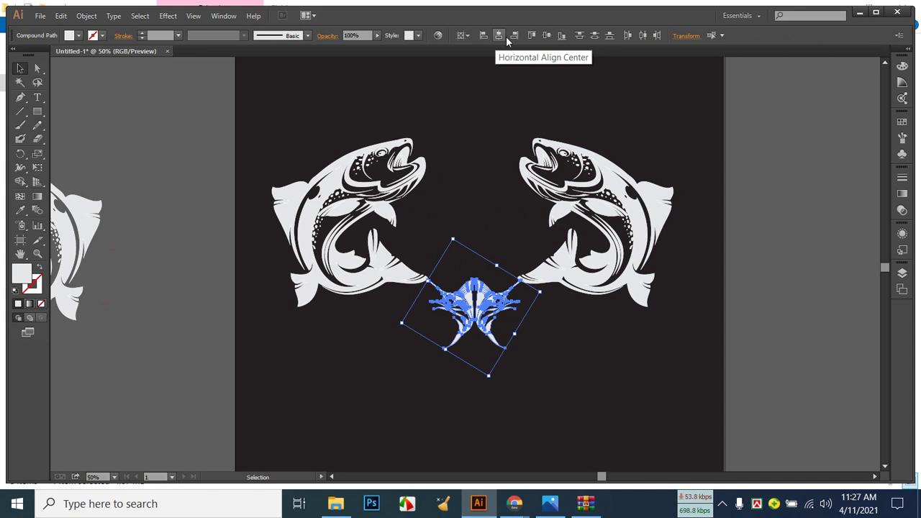
key("ctrl+z")
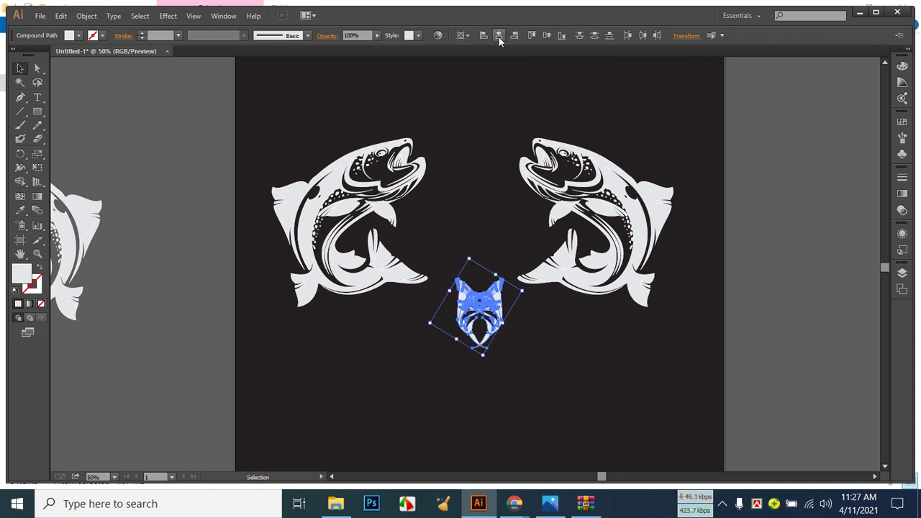
key("ctrl+z")
left_click(587, 324)
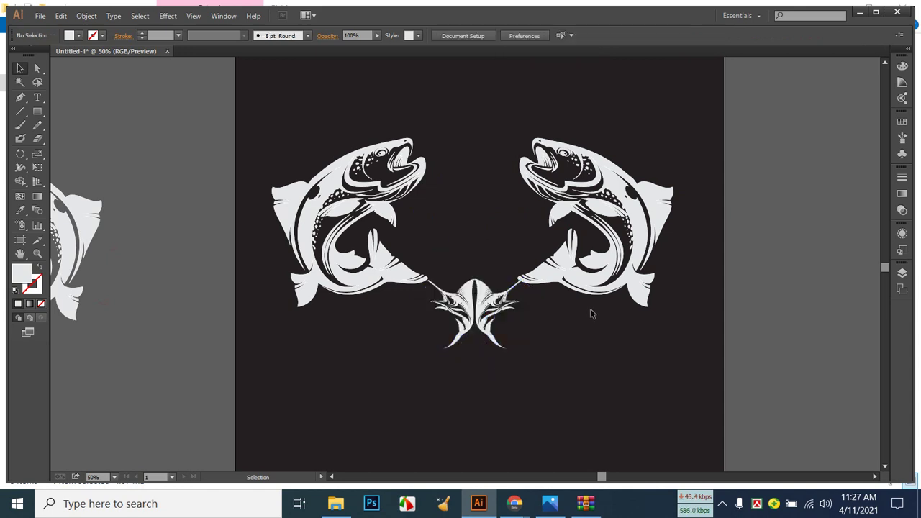
Select both marlins and nudge them slightly left to centre them between the two fish tails.
left_click_drag(442, 375, 518, 318)
key("Left")
key("Left")
key("Left")
key("Left")
key("Left")
key("Left")
key("Left")
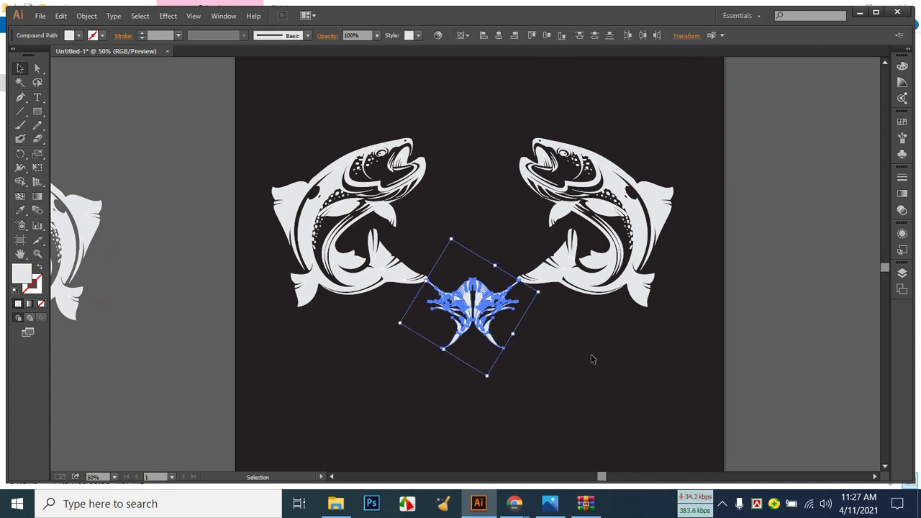
left_click(591, 354)
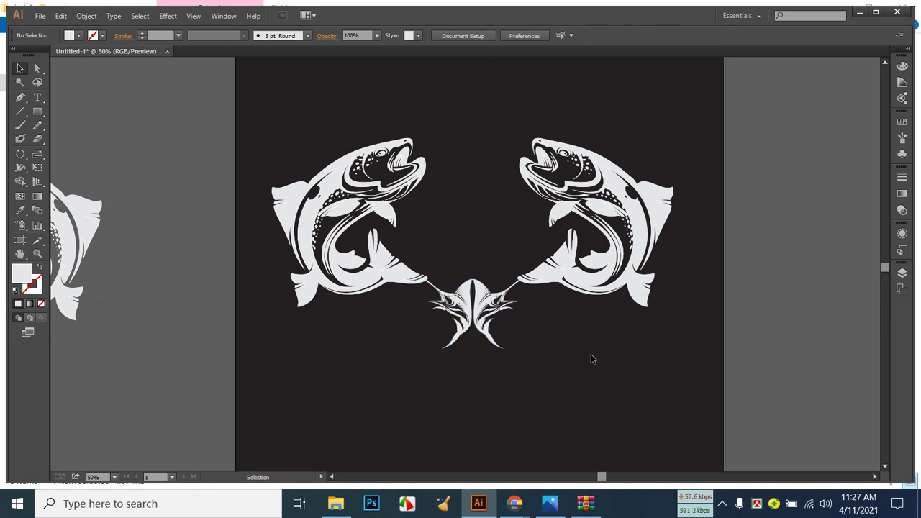
Compare the marlins with the mockup and give the right marlin a black 2 pt stroke.
left_click(563, 504)
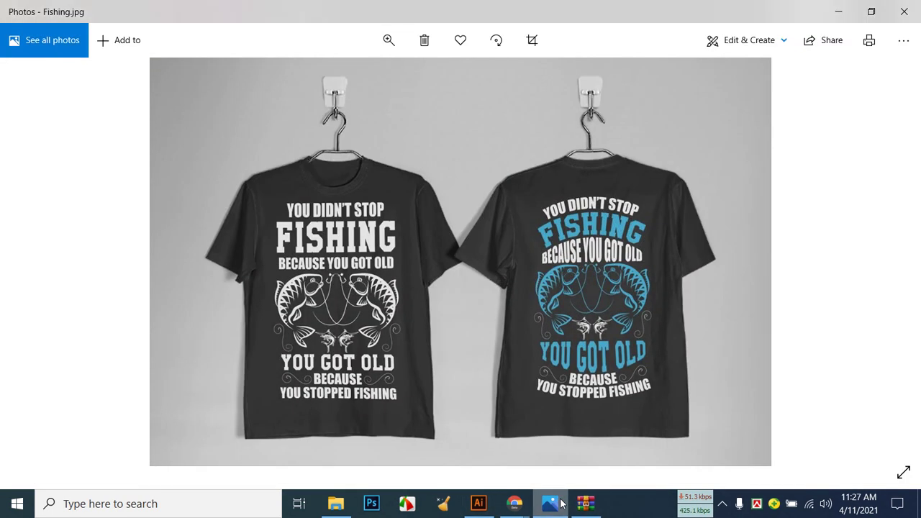
left_click(563, 504)
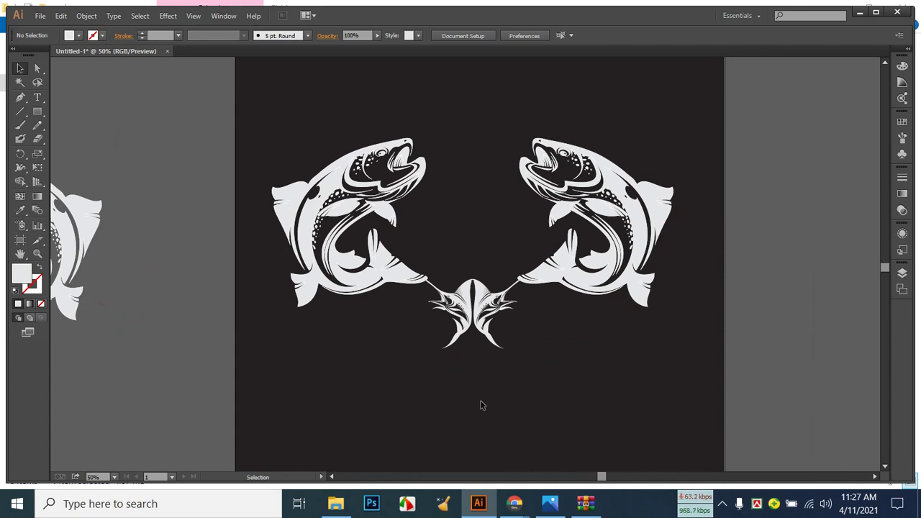
left_click(541, 507)
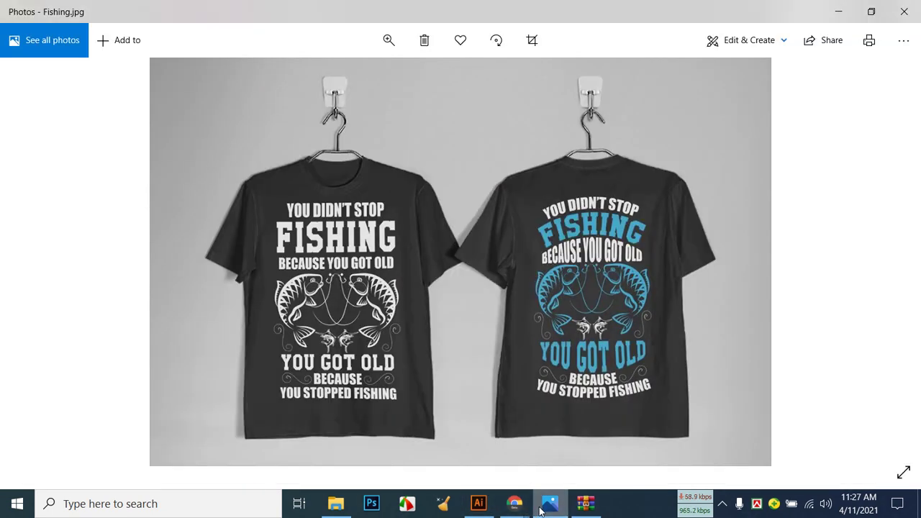
left_click(541, 508)
mouse_move(477, 351)
left_mouse_down()
mouse_move(482, 362)
mouse_move(480, 308)
left_mouse_up()
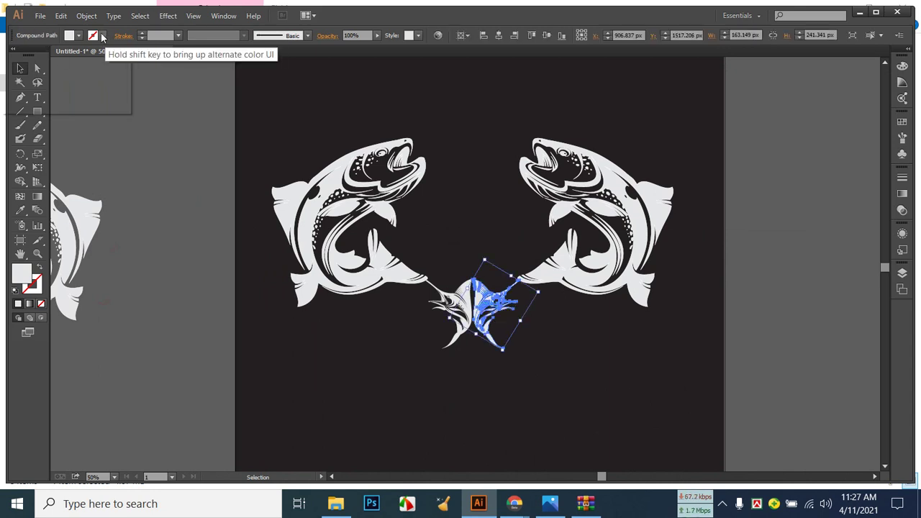
left_click(102, 38)
left_click(30, 54)
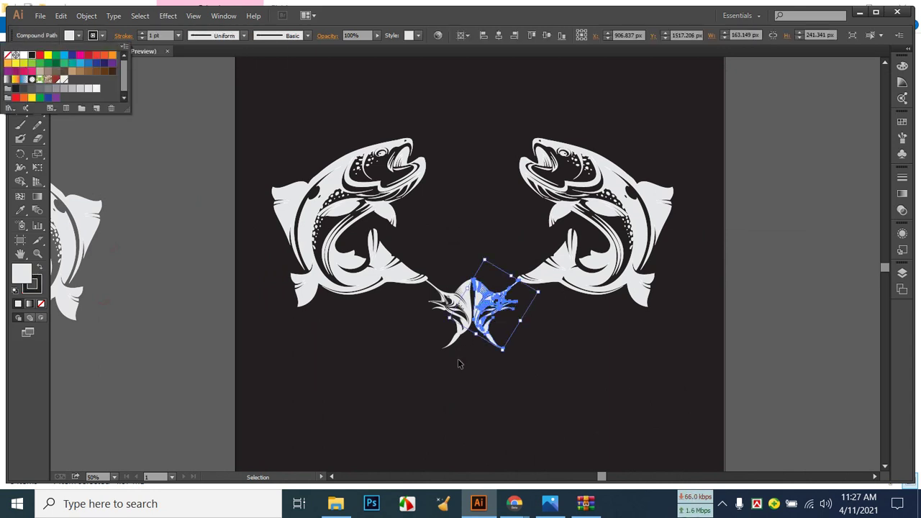
left_click(142, 33)
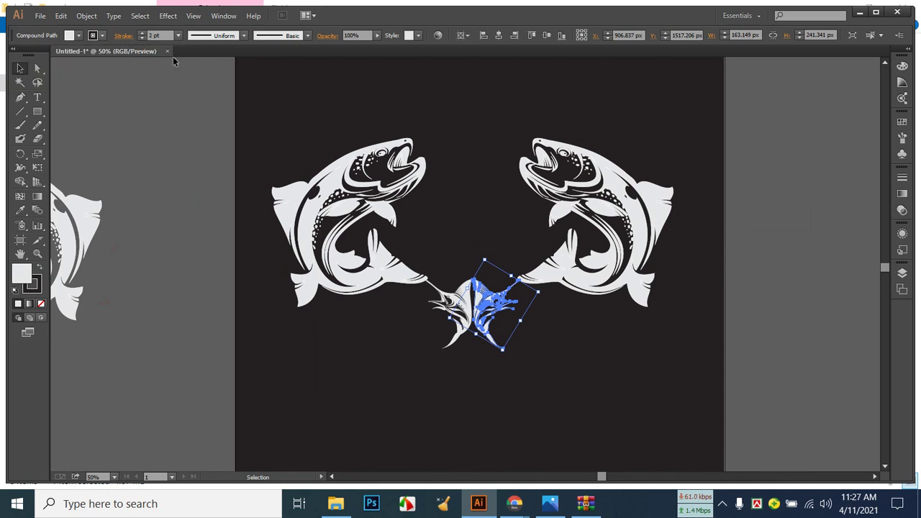
left_click(378, 334)
Give the left marlin a matching black stroke with a weight of 2 pt.
left_click_drag(442, 306, 469, 305)
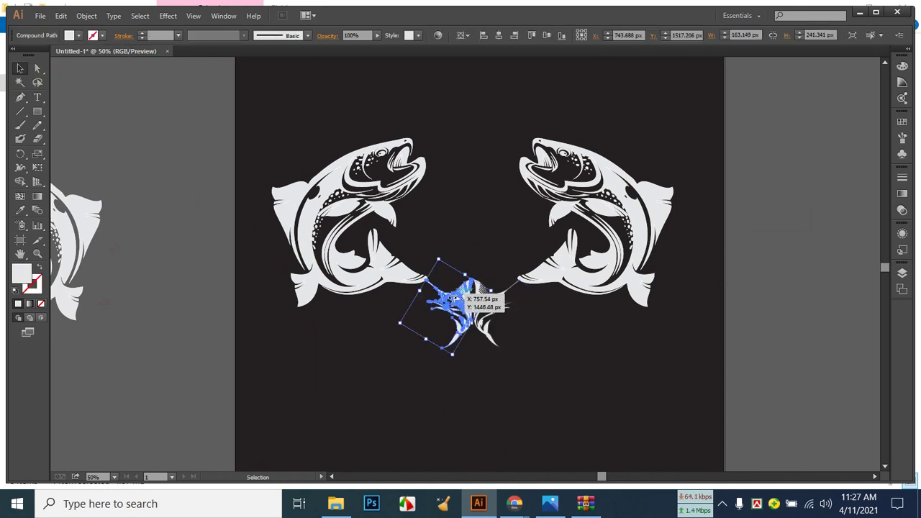
left_click(103, 35)
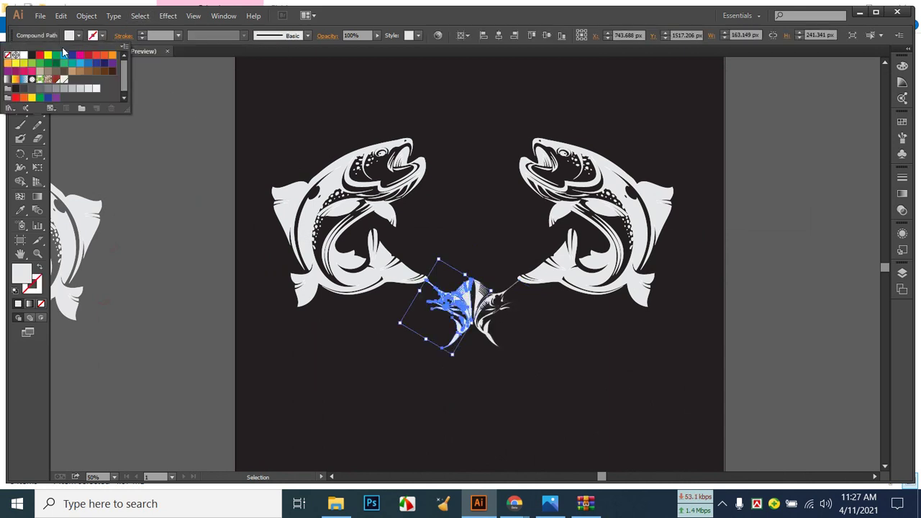
left_click(31, 55)
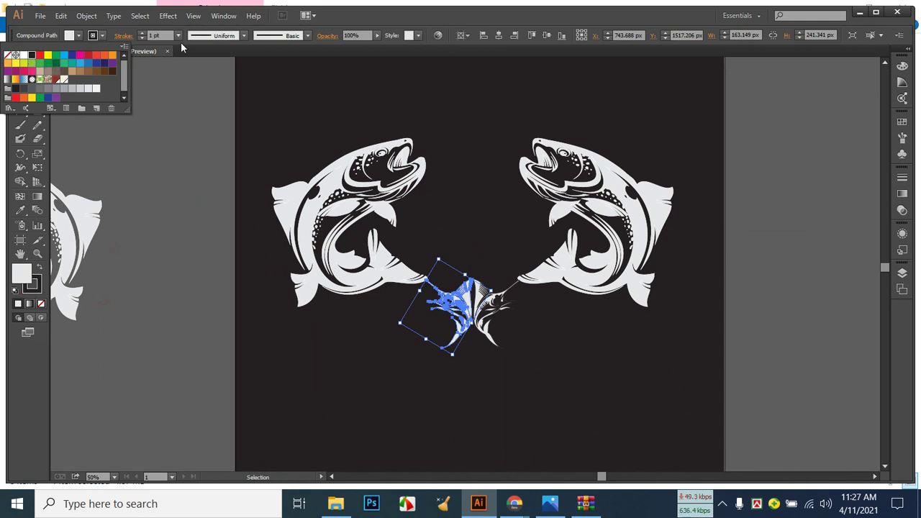
left_click(141, 33)
left_click(557, 405)
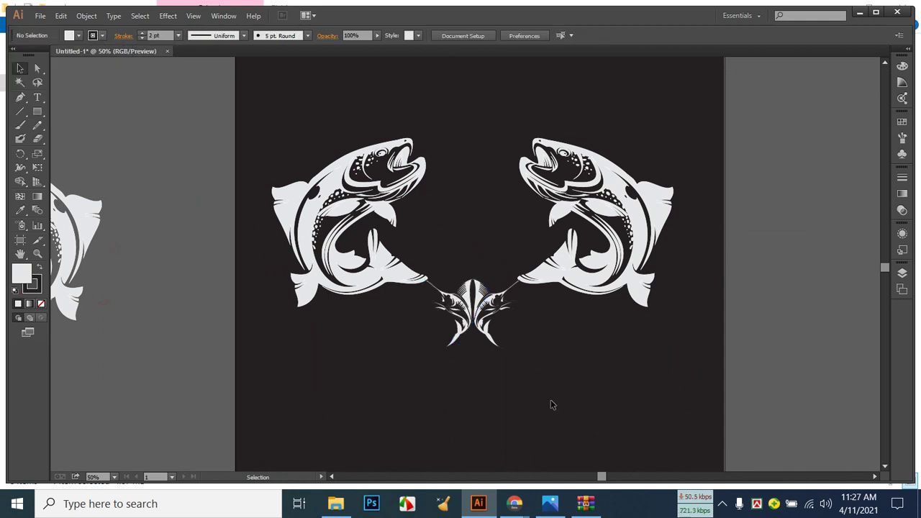
Change the left large fish's stroke colour to black.
left_click(338, 223)
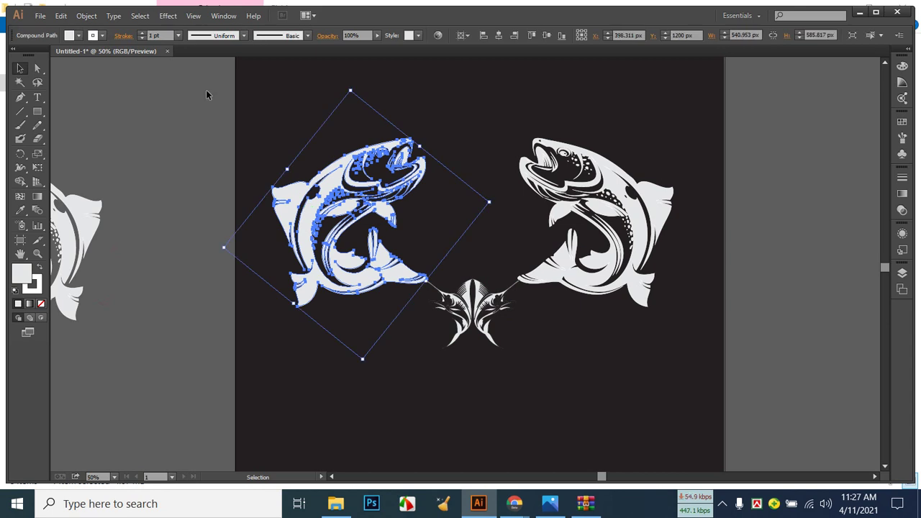
left_click(94, 36)
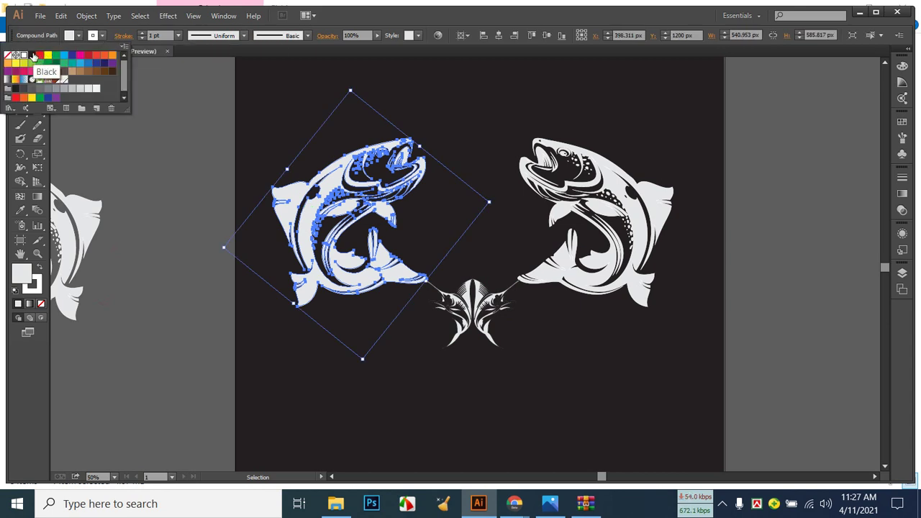
left_click(32, 55)
left_click(503, 124)
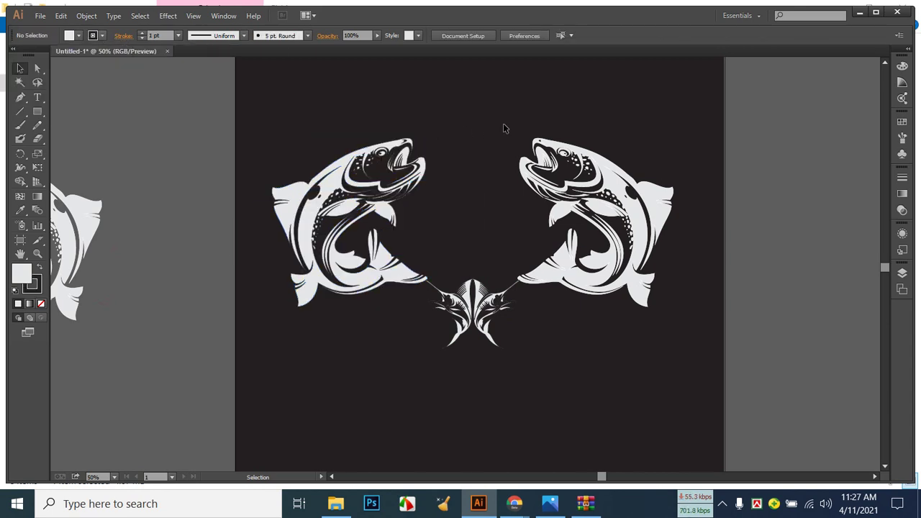
Change the right large fish's stroke colour to black to match the left one.
left_click(608, 216)
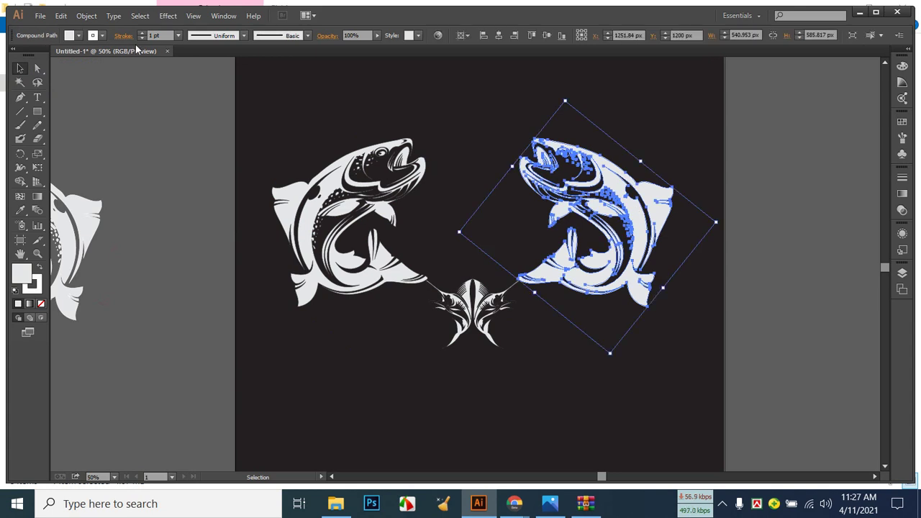
left_click(93, 35)
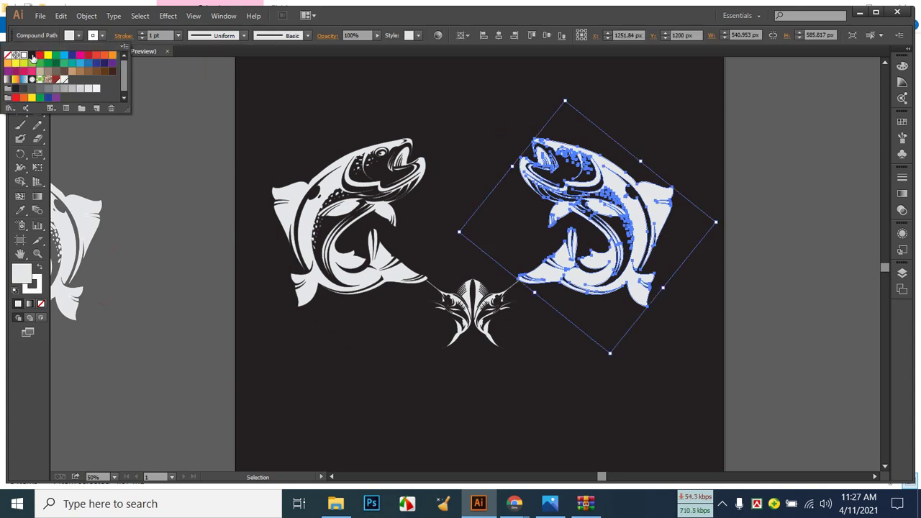
left_click(293, 98)
left_click(411, 407)
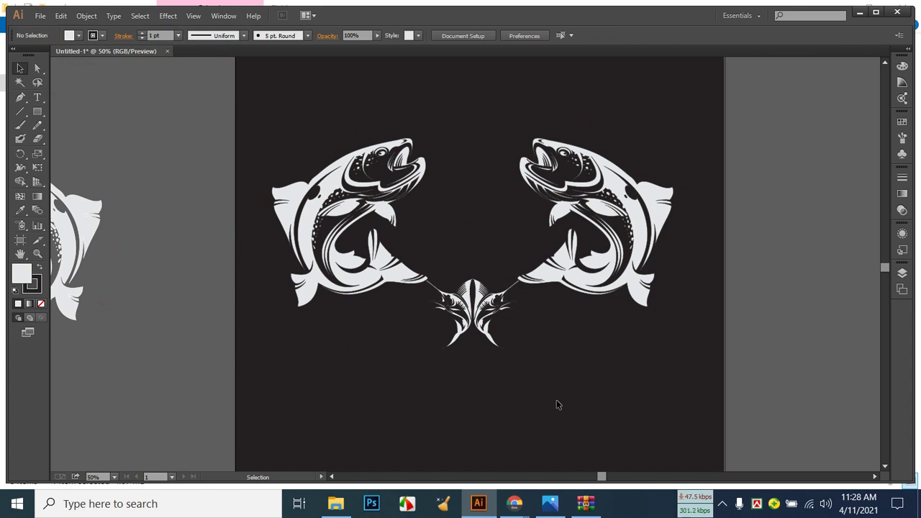
Save the design as an Adobe Illustrator (*.AI) file named Fishing.
key("a")
key("ctrl+s")
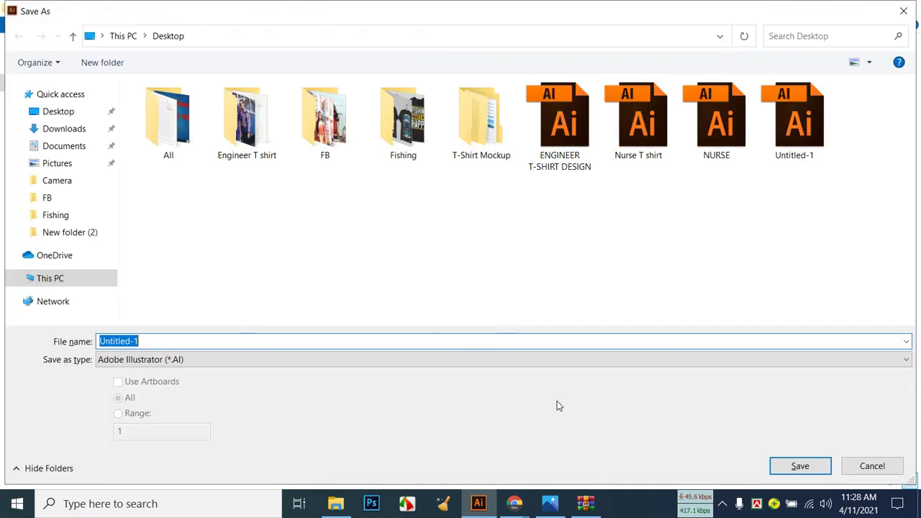
type("Fi")
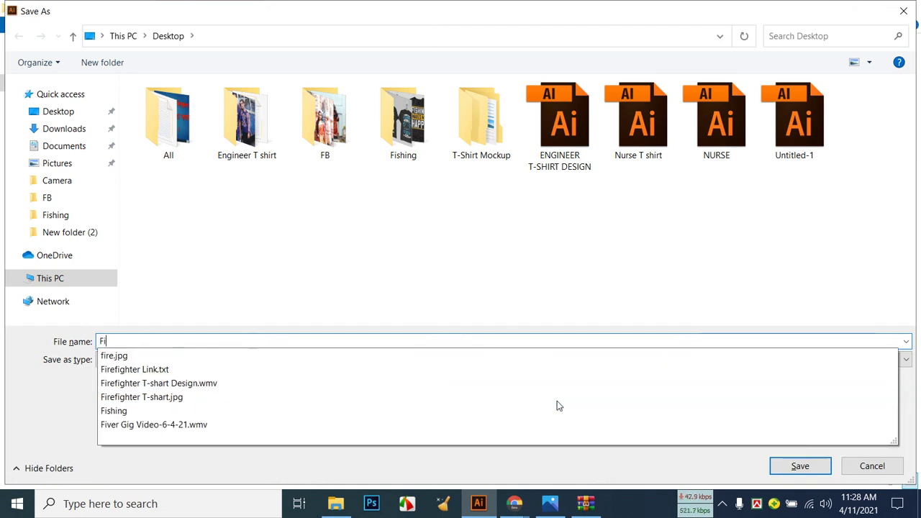
type("shing")
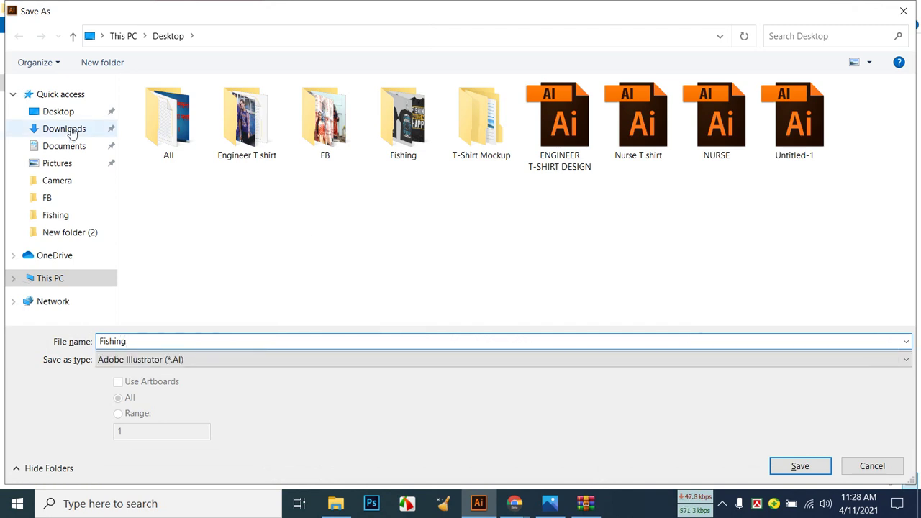
Try to save the document on the Desktop under the file name Fishing.
left_click(50, 113)
left_click(773, 470)
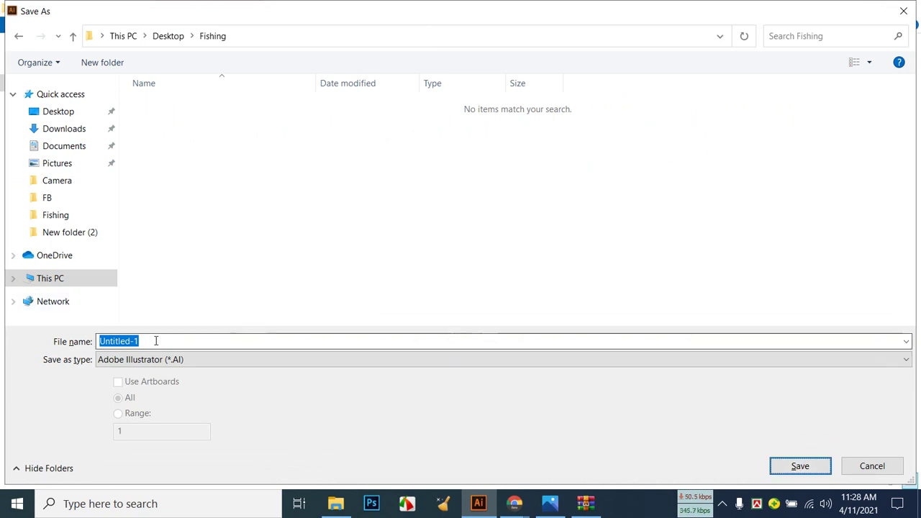
left_click(43, 111)
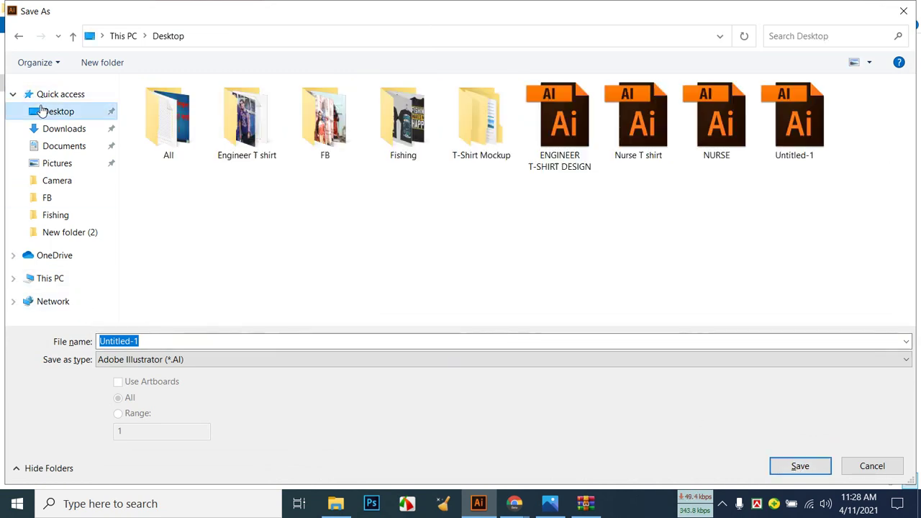
key("f")
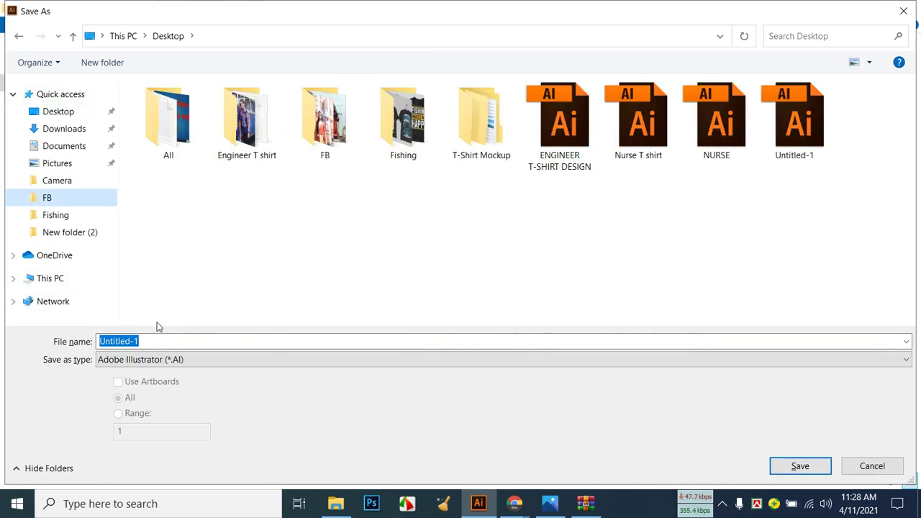
left_click(106, 113)
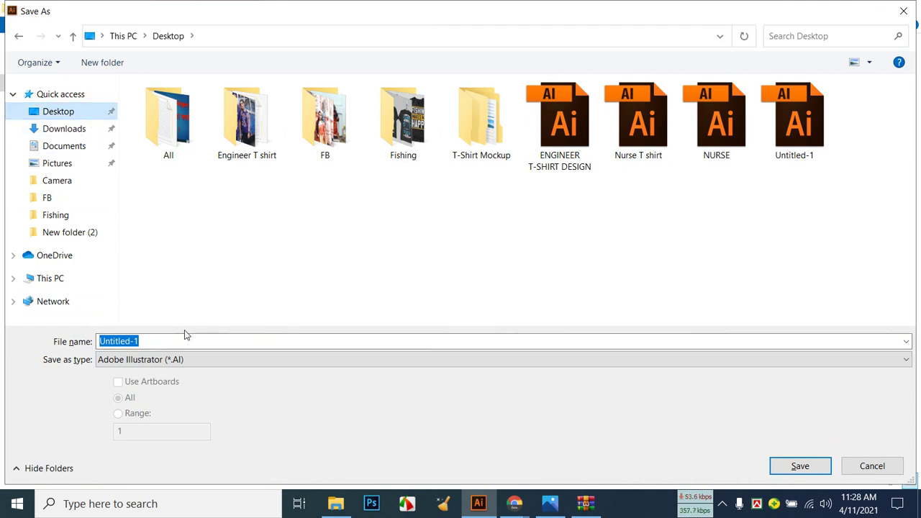
key("BackSpace")
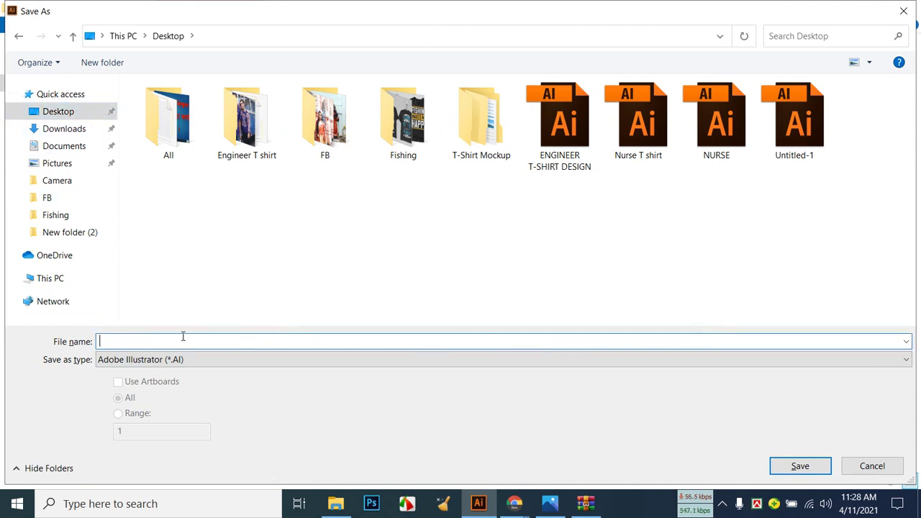
type("Fis")
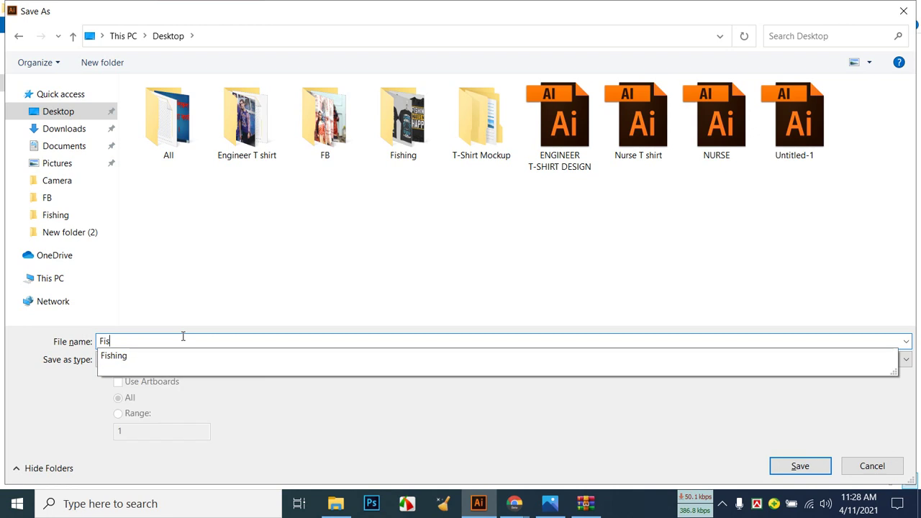
type("hing")
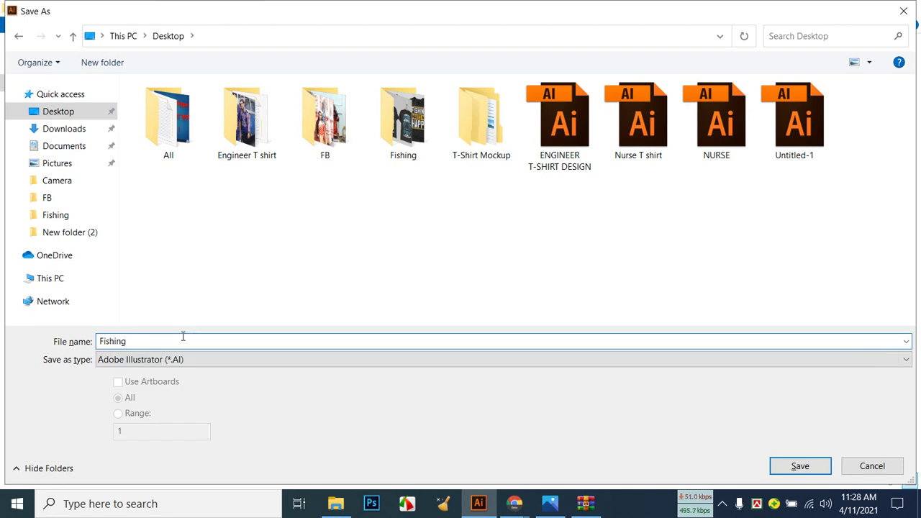
Save the document in the Desktop's Fishing folder as Untitled-1 in Adobe Illustrator format, keeping the default Illustrator CC options.
left_click(774, 471)
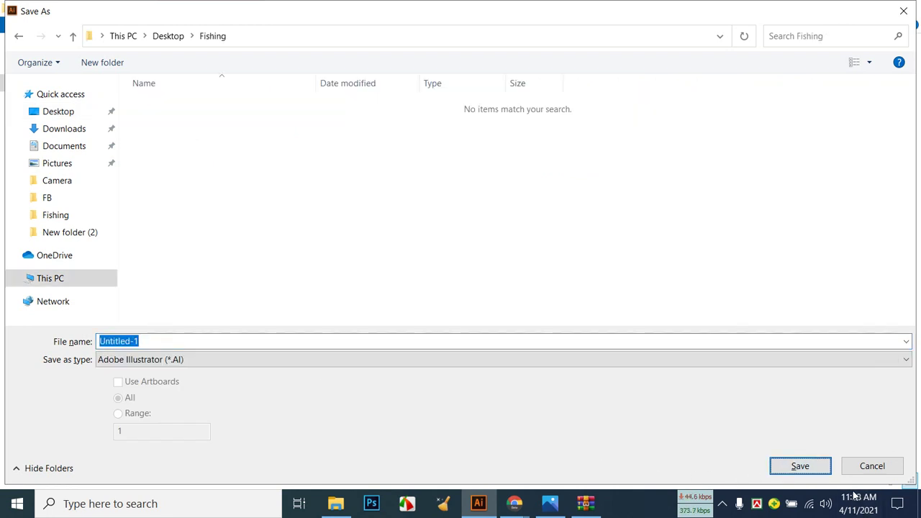
left_click(818, 465)
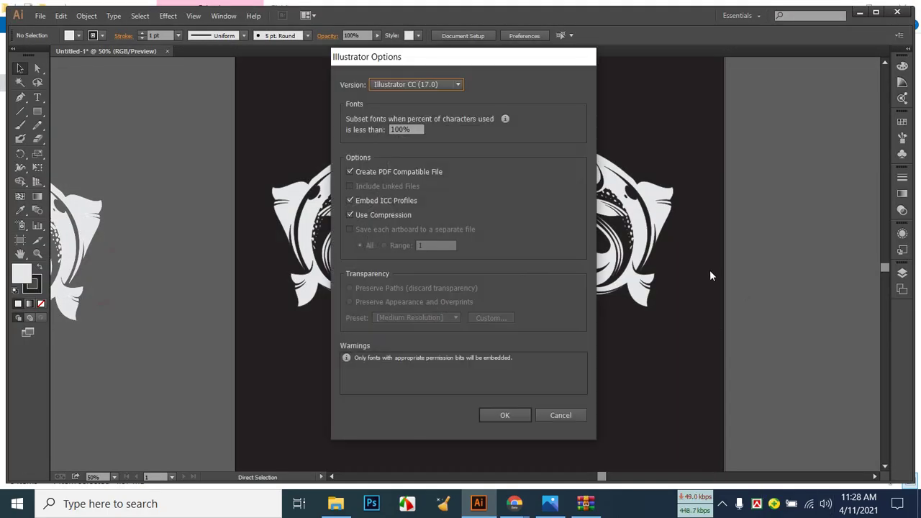
left_click(507, 413)
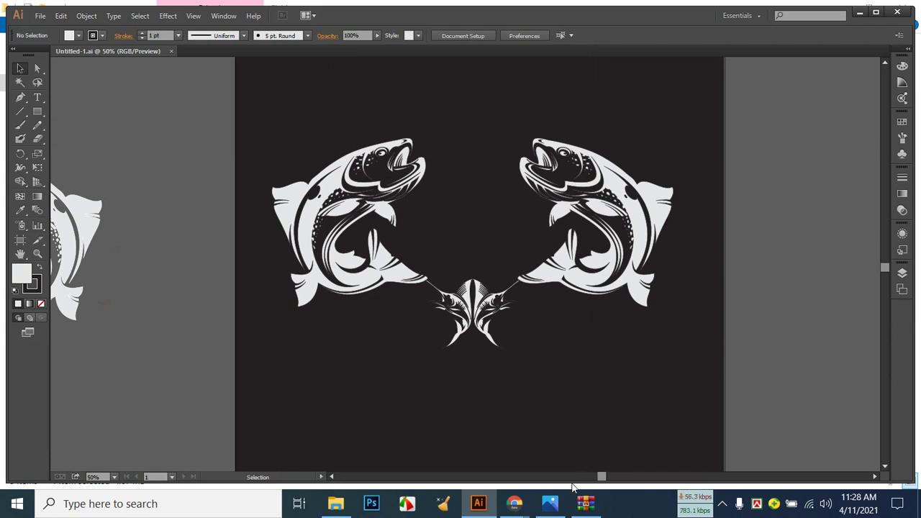
Check the Fishing.jpg T-shirt mockup in Photos and delete the spare white fish lying outside the artboard in Illustrator.
left_click(562, 507)
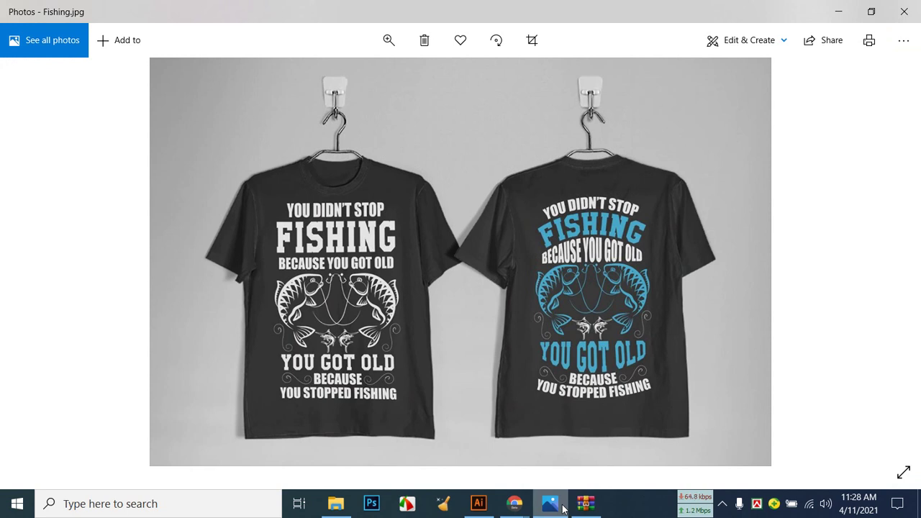
left_click(563, 508)
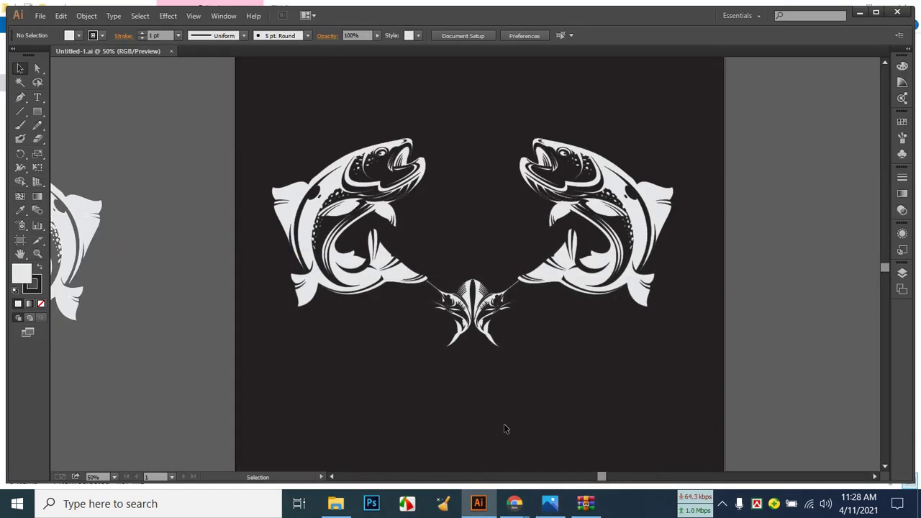
key("ctrl+minus")
key("ctrl+minus")
key("ctrl+minus")
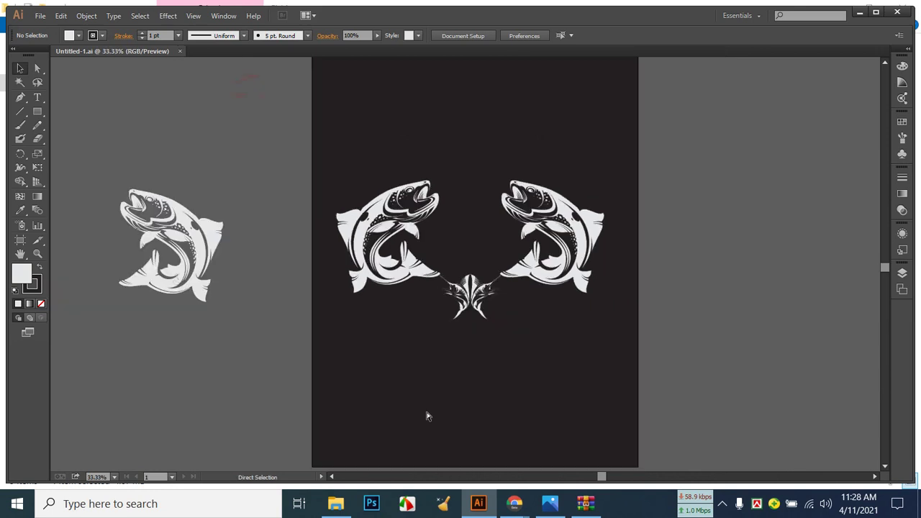
key("ctrl+minus")
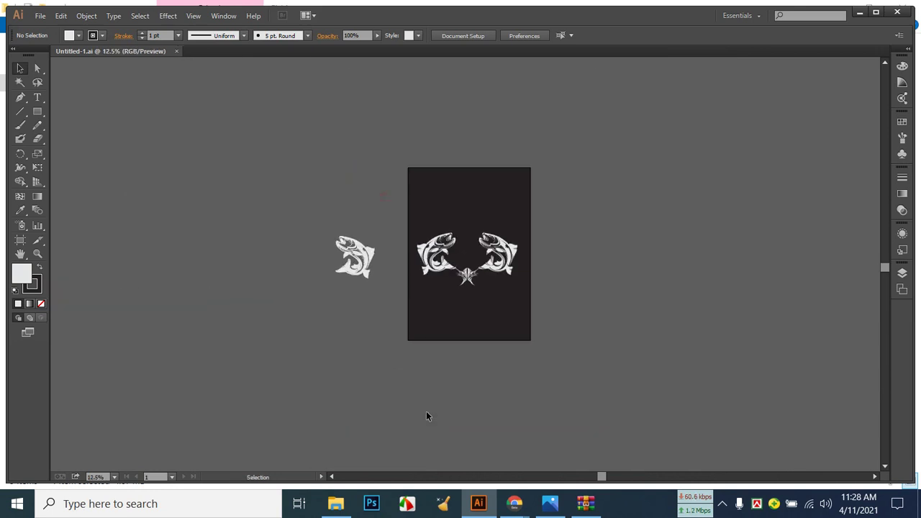
left_click_drag(311, 207, 387, 338)
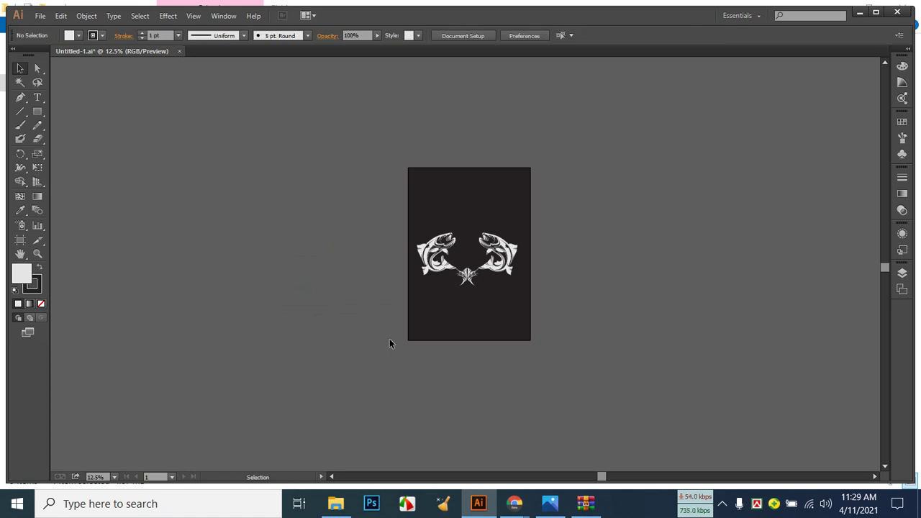
Compare the fish artwork with the Fishing.jpg mockup and undock the Untitled-1.ai document into a floating window.
key("ctrl+plus")
key("ctrl+plus")
key("ctrl+plus")
key("ctrl+plus")
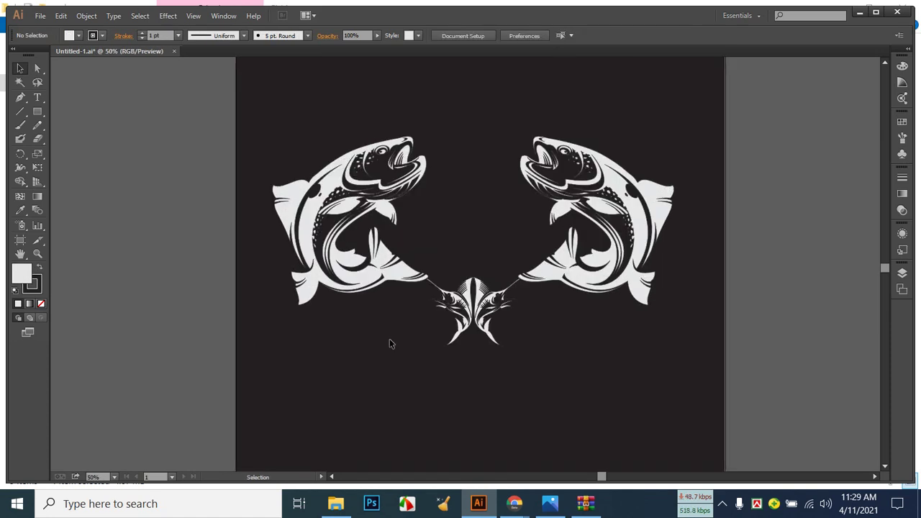
scroll(576, 371, "up", 2)
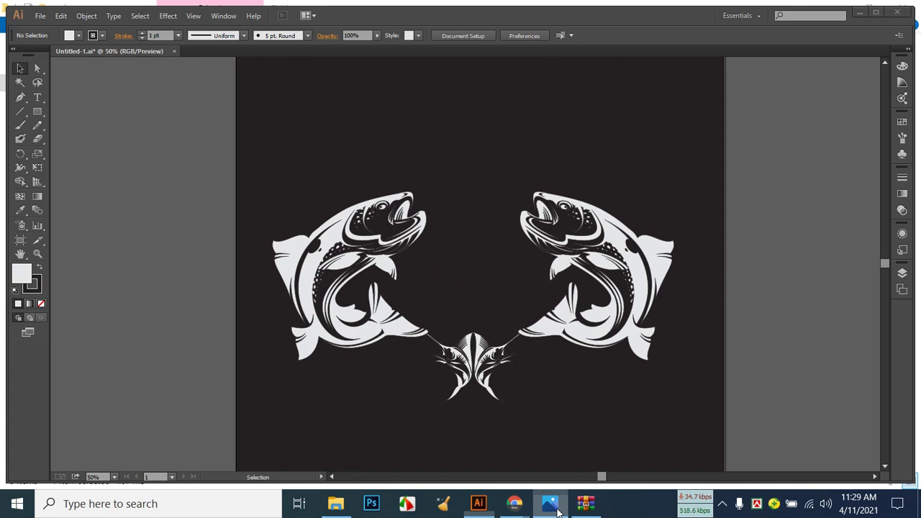
left_click(553, 505)
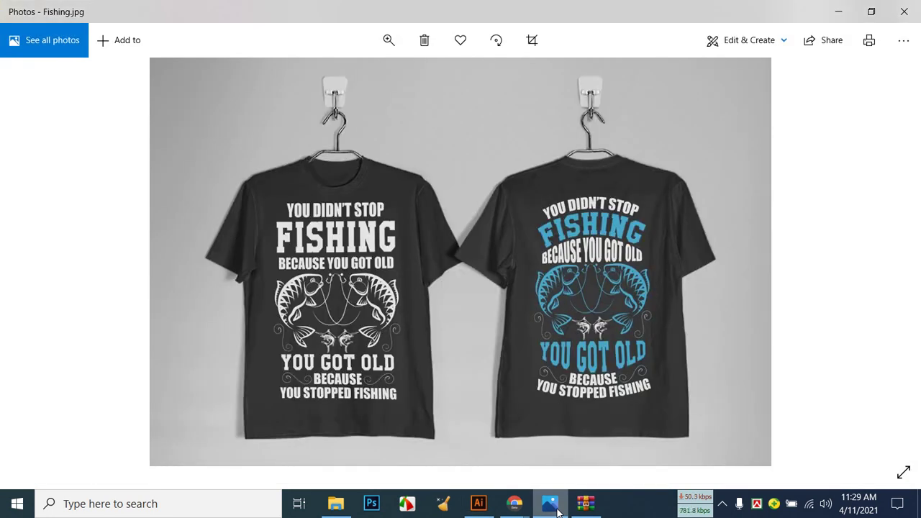
left_click(552, 507)
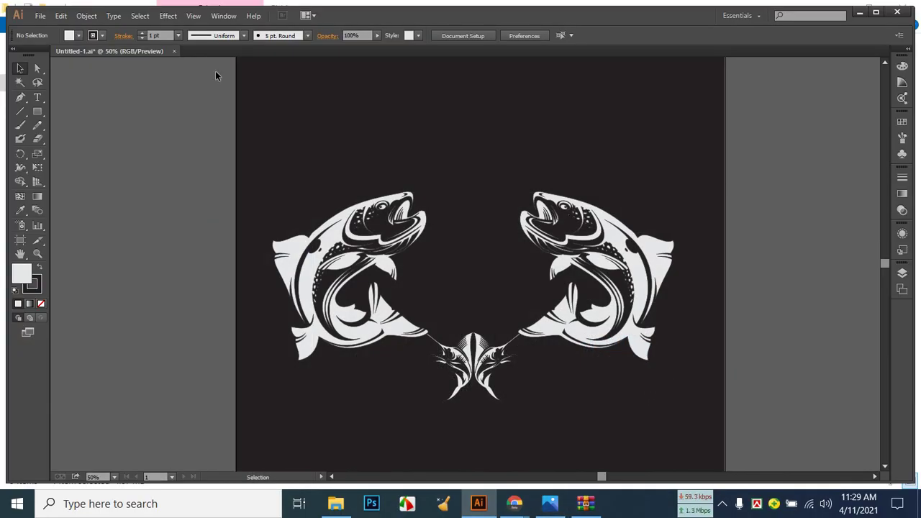
left_click_drag(150, 56, 160, 65)
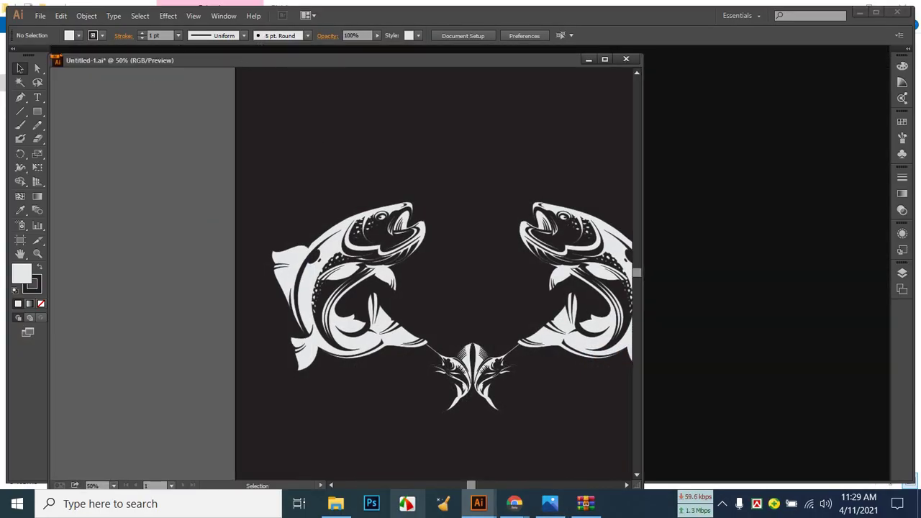
Switch to WinRAR, preview 5257428.jpg from retro-fishing-badge-pack.zip, and close the preview and the archive.
left_click(586, 503)
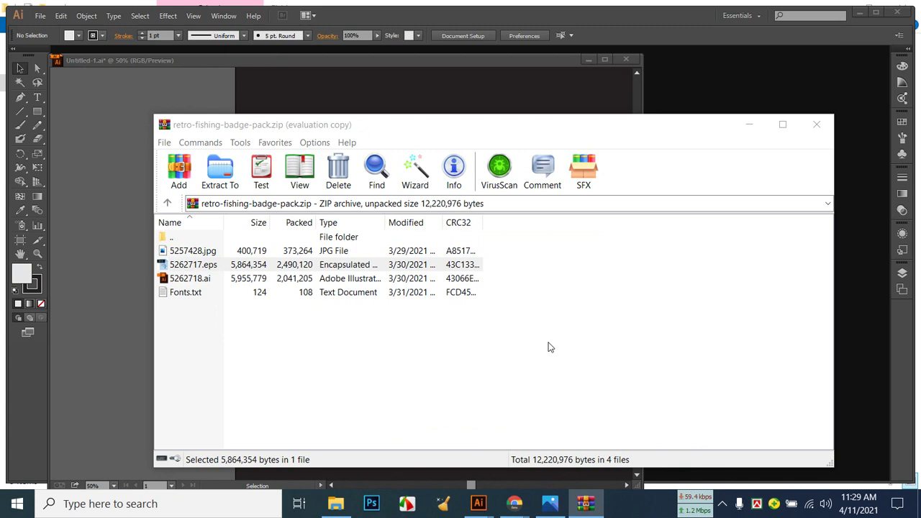
left_click(192, 250)
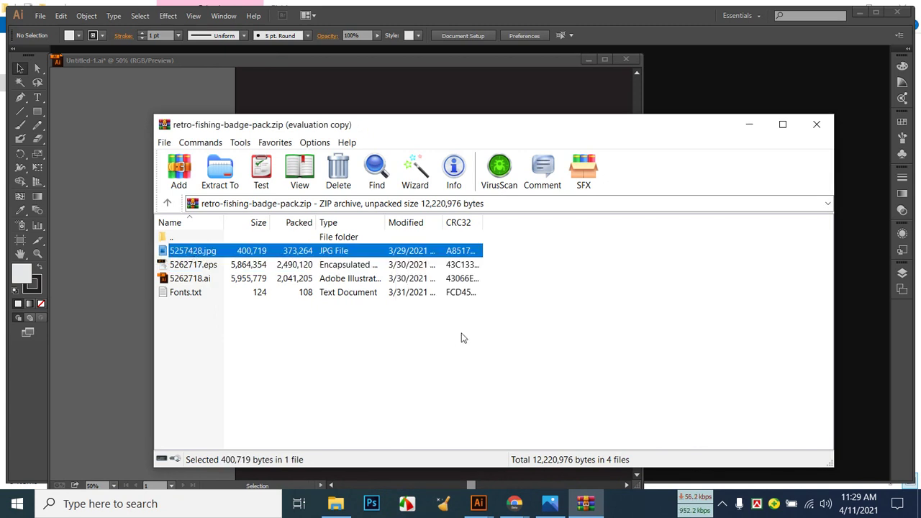
key("Return")
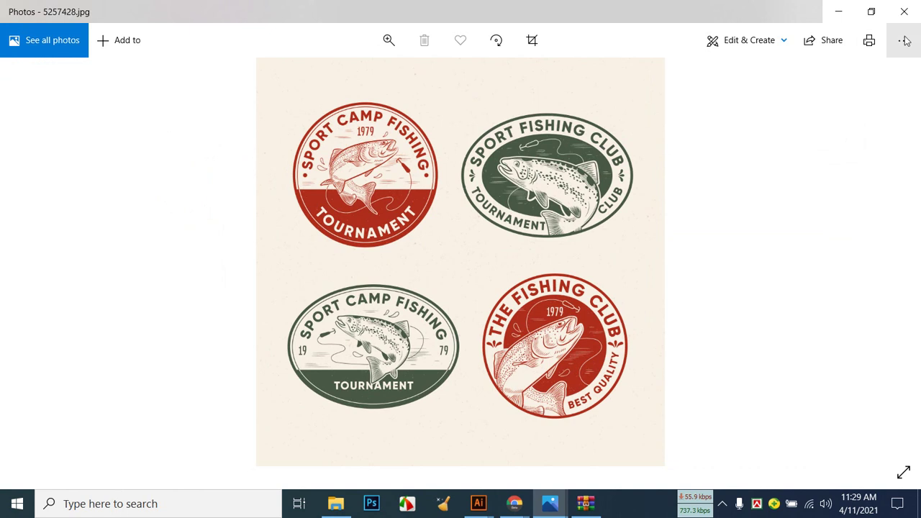
left_click(904, 11)
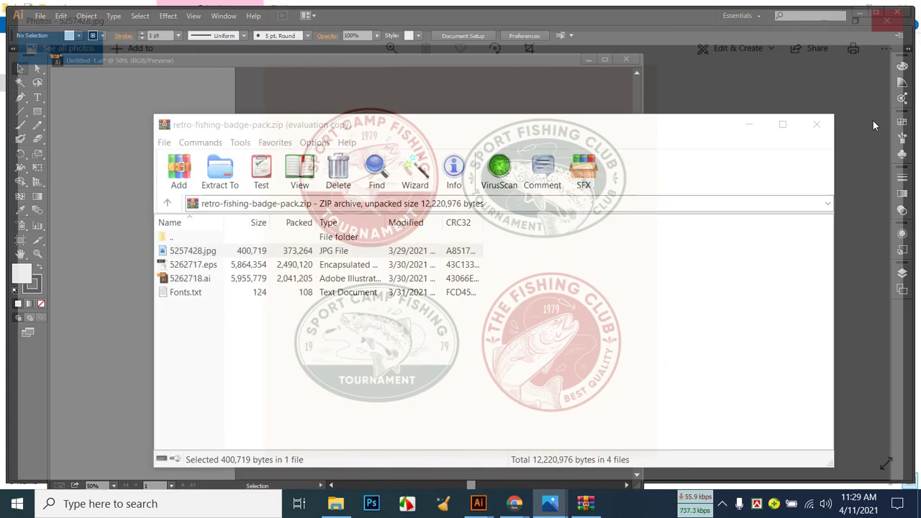
left_click(808, 123)
Open 18935535.eps from the first set-fishing-elements archive in the Fishing folder, retaining the 9-slice scaling option for symbols.
left_click(865, 7)
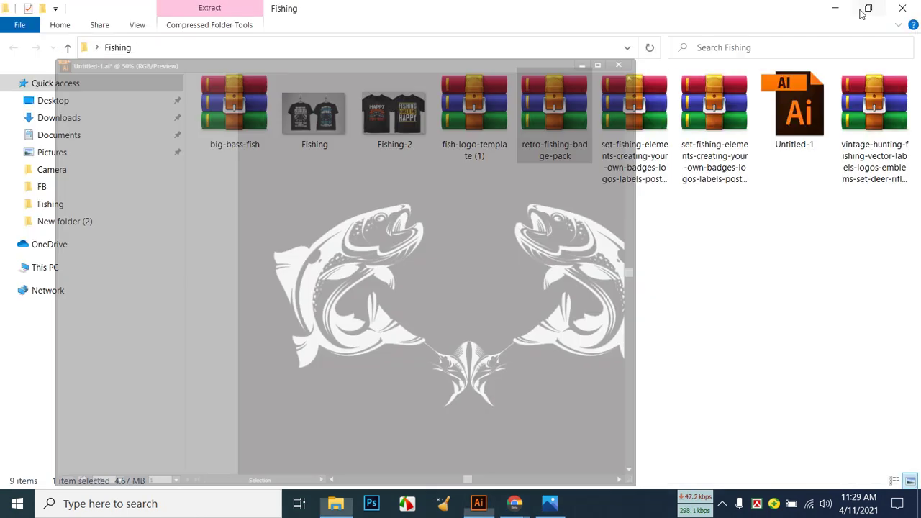
left_click(667, 325)
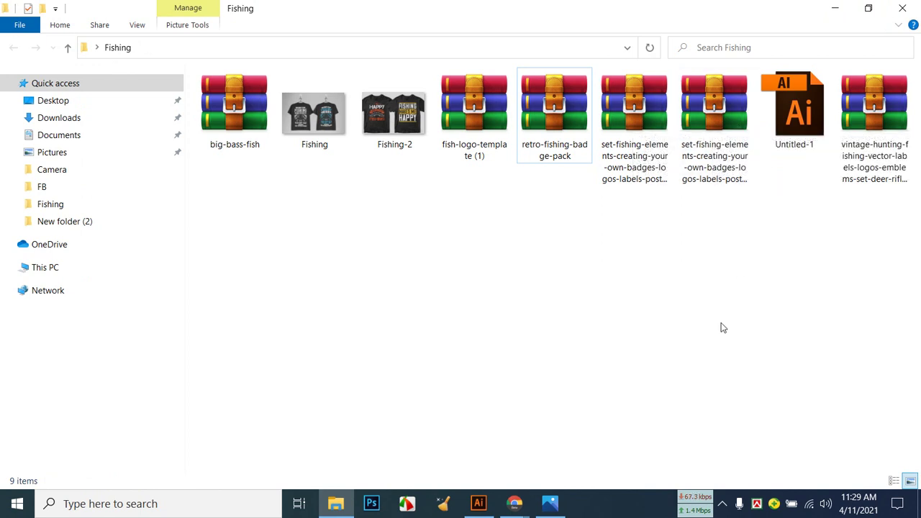
left_click(630, 85)
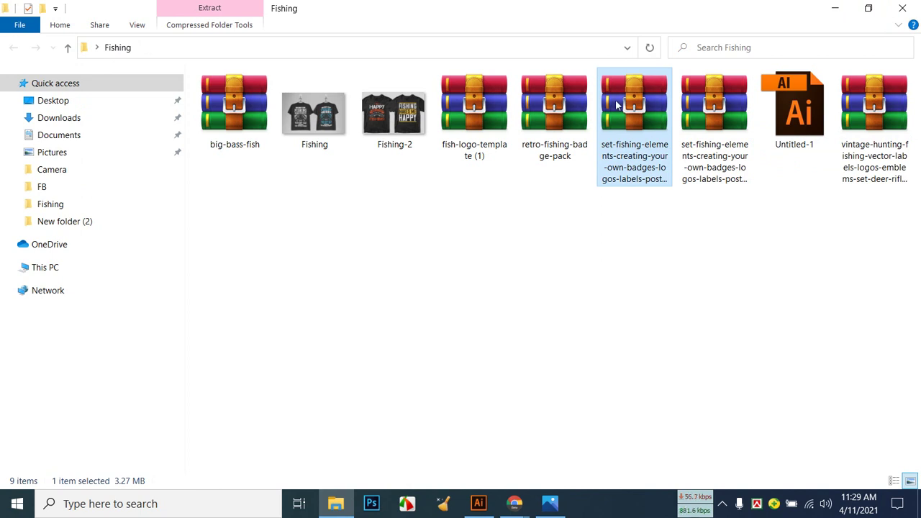
double_click(617, 106)
left_click(196, 253)
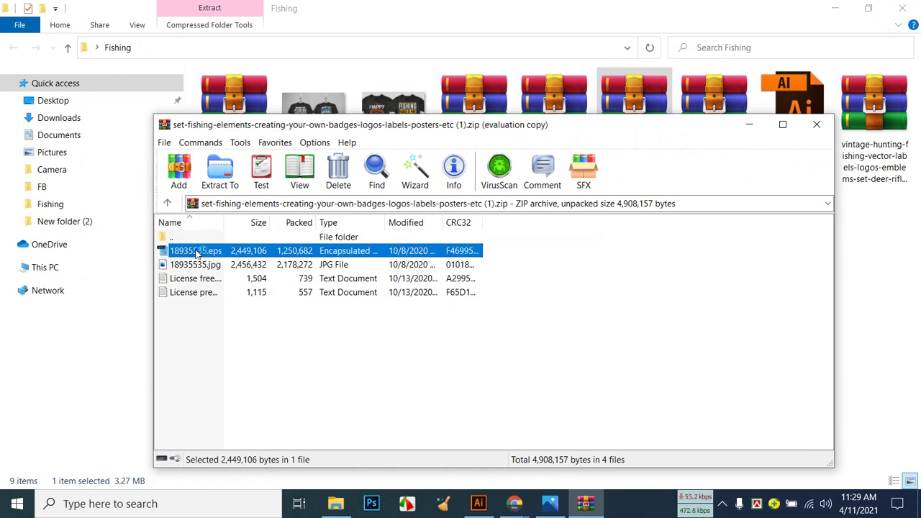
double_click(196, 253)
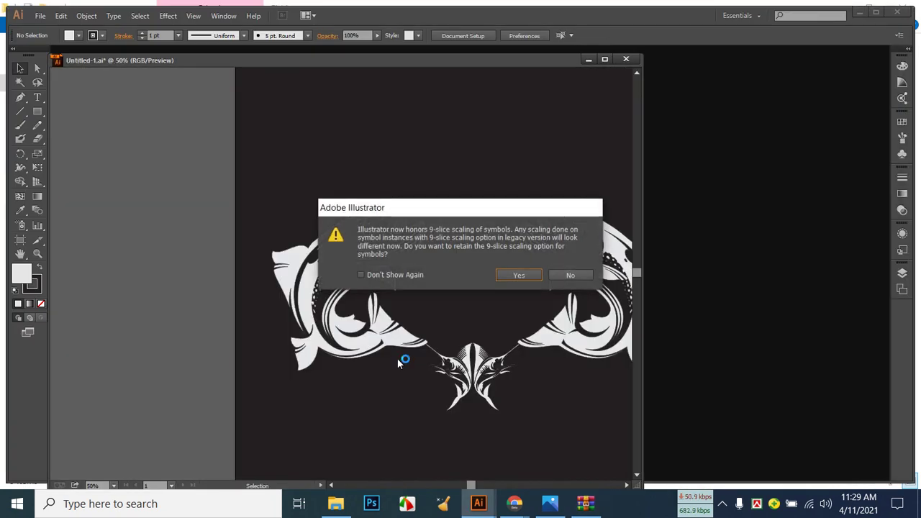
left_click(512, 276)
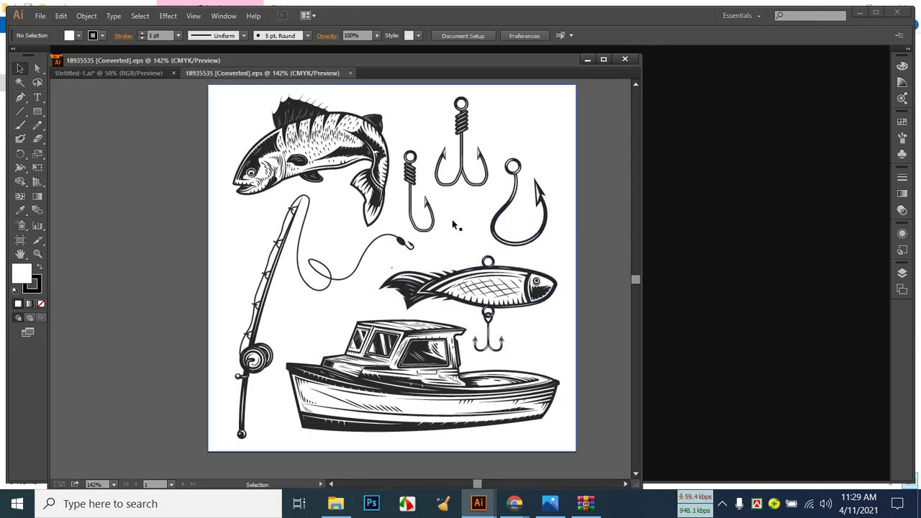
Float the 18935535 document in its own window and copy its double-pointed hook into Untitled-1.ai, beside the artboard.
left_click_drag(272, 73, 545, 200)
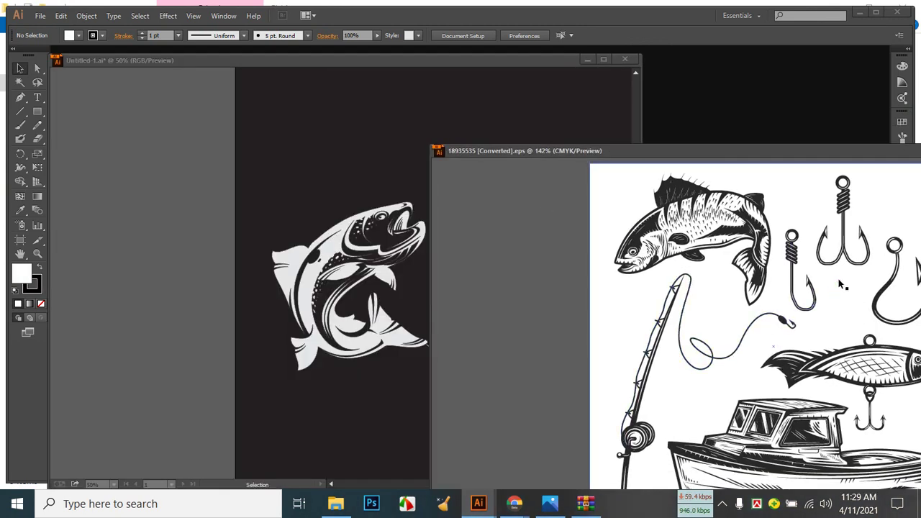
left_click_drag(851, 209, 418, 216)
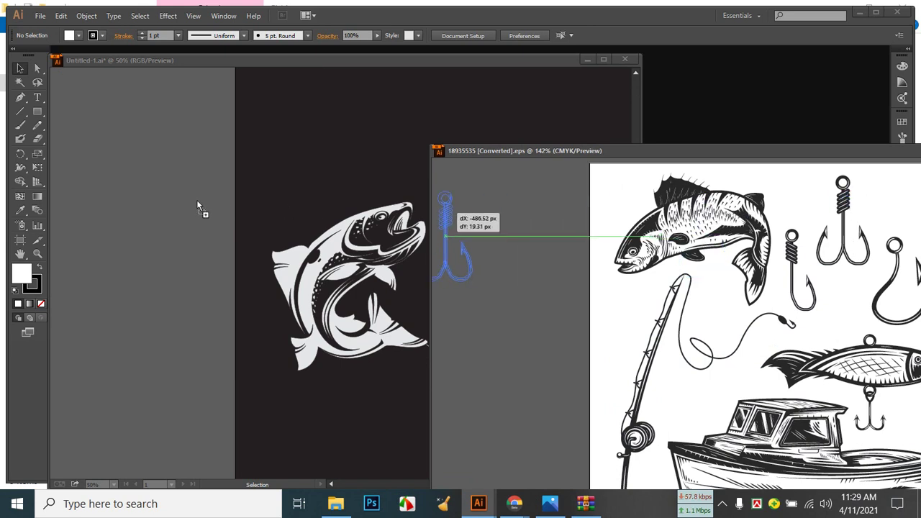
left_click_drag(253, 175, 151, 174)
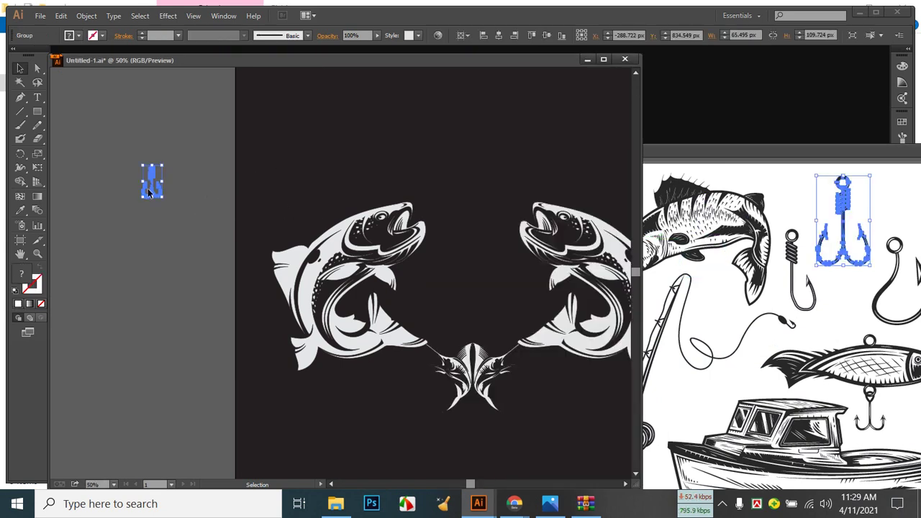
Fill the copied fishing hook beside the artboard with white and deselect it.
left_click(149, 275)
left_click(149, 180)
left_click(78, 35)
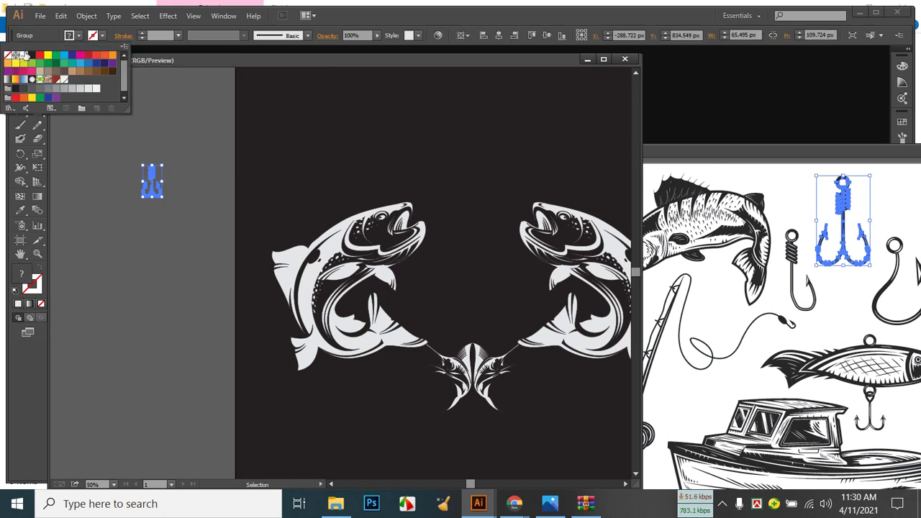
left_click(24, 55)
left_click(107, 239)
left_click(107, 239)
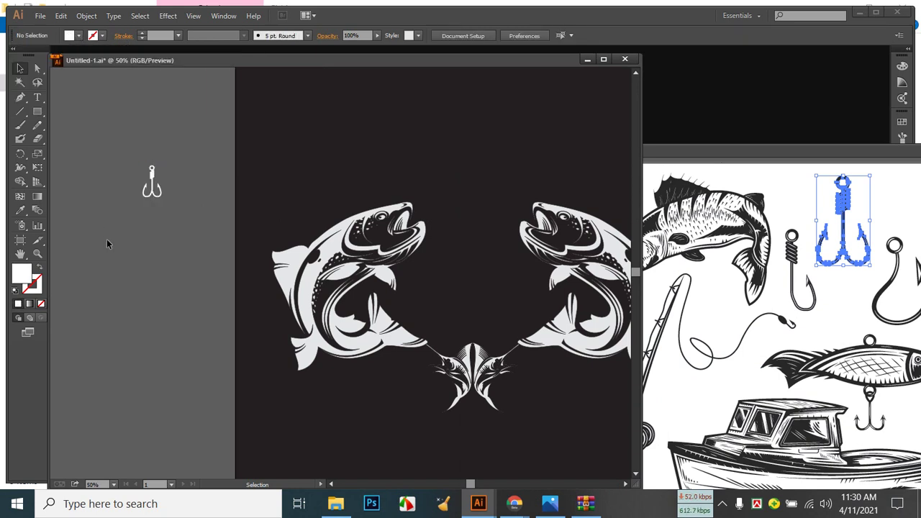
Compare the fishing elements in the 18935535 document with the Fishing.jpg mockup, and minimize the 18935535 window.
left_click(718, 358)
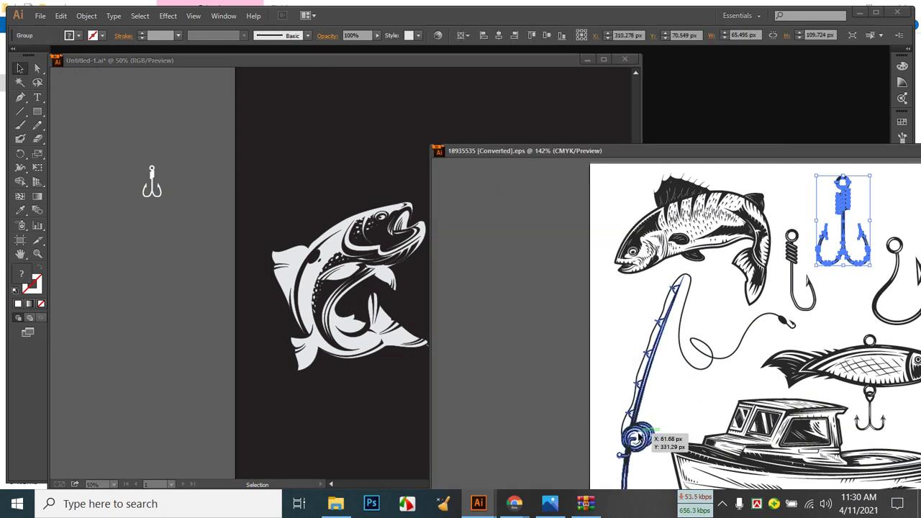
left_click(562, 505)
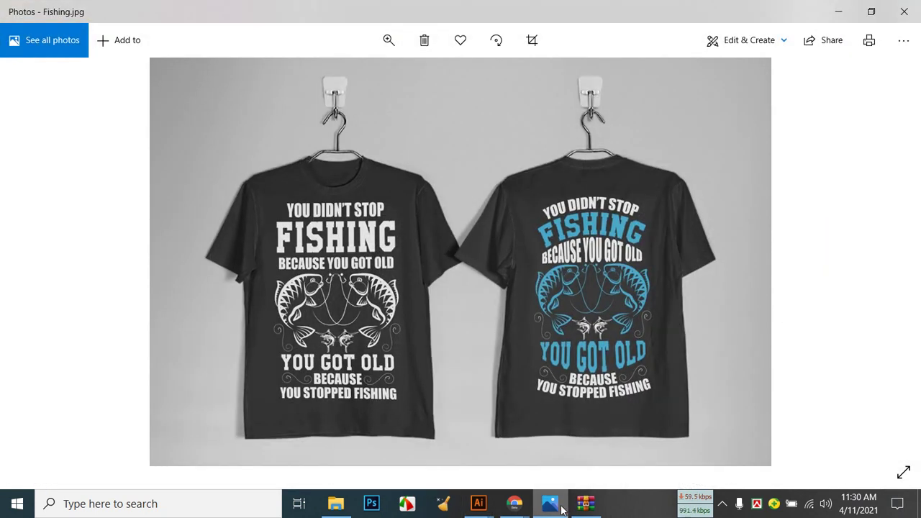
left_click(550, 505)
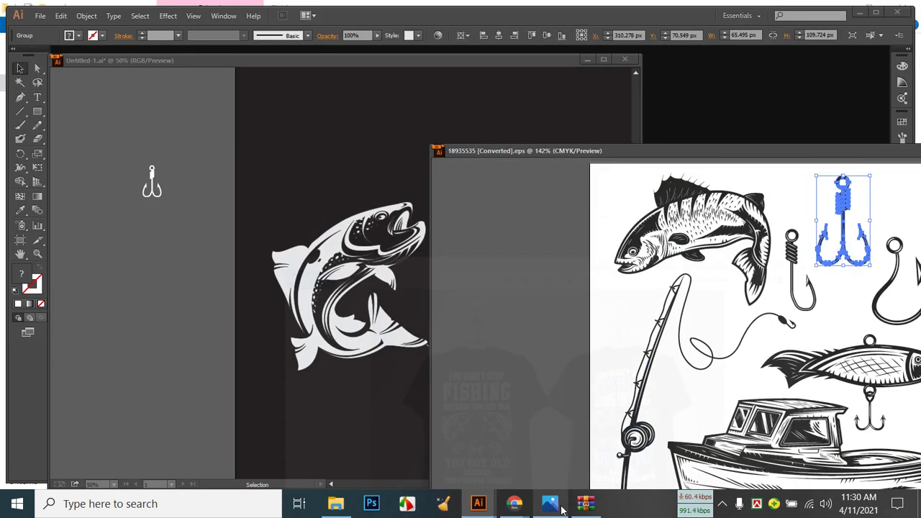
left_click_drag(788, 161, 526, 107)
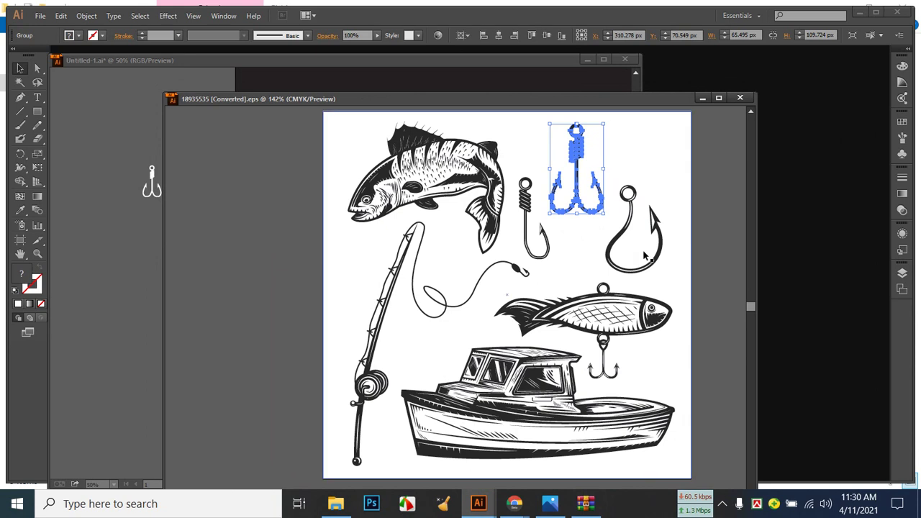
left_click(694, 249)
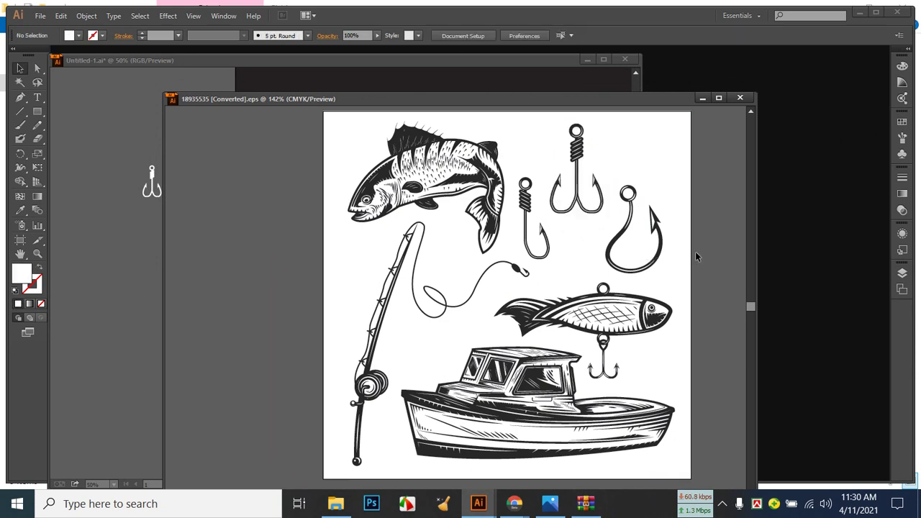
left_click(702, 99)
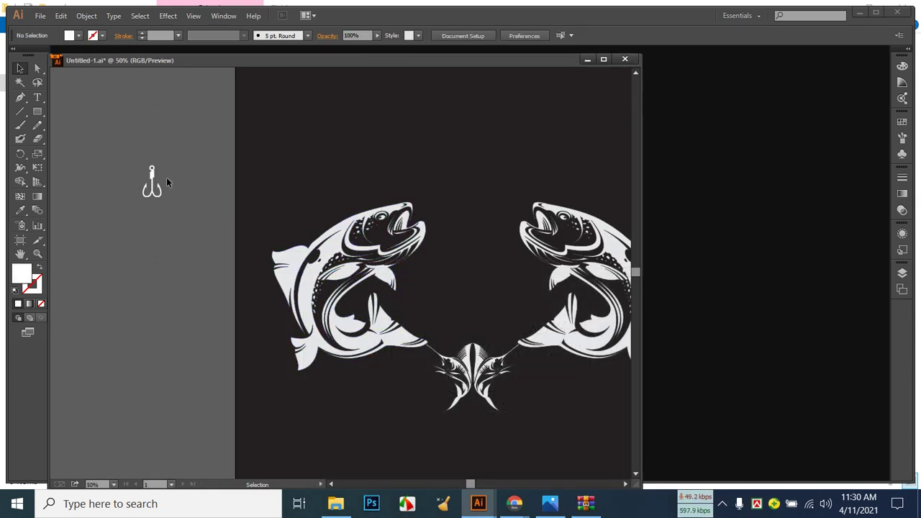
Enlarge the white hook to about 136 × 227 px, dock the Untitled-1.ai window, and place the hook between the two large fish heads.
left_click(151, 173)
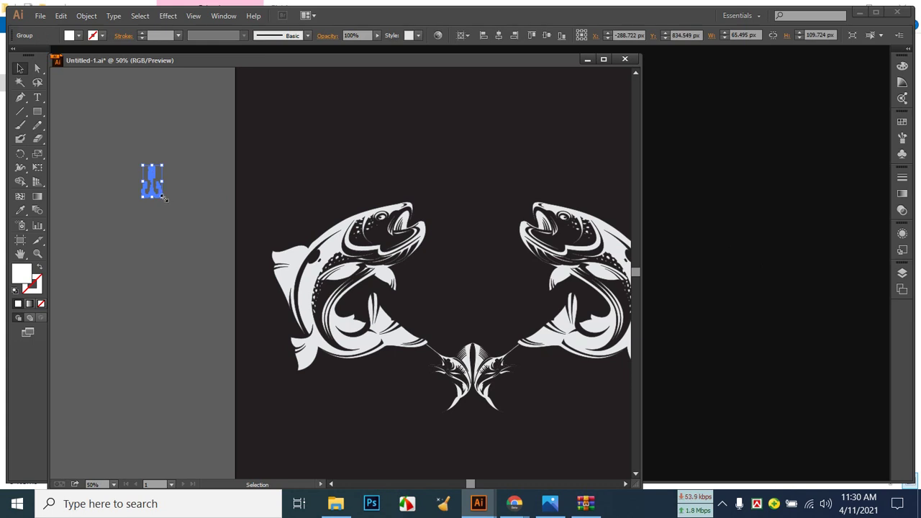
left_click_drag(165, 198, 182, 231)
left_click_drag(406, 60, 442, 43)
left_click_drag(164, 177, 471, 169)
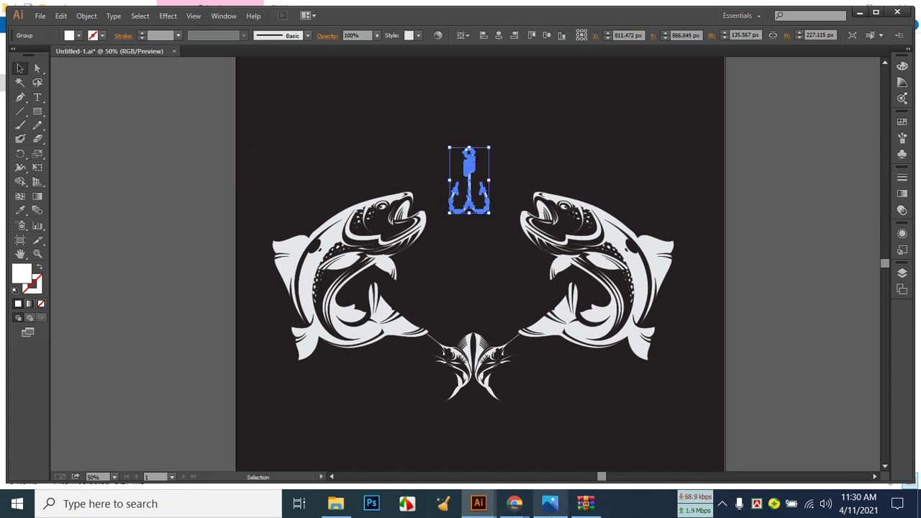
Check the hook placement against the Fishing.jpg mockup and centre the hook horizontally on the artboard.
left_click(550, 504)
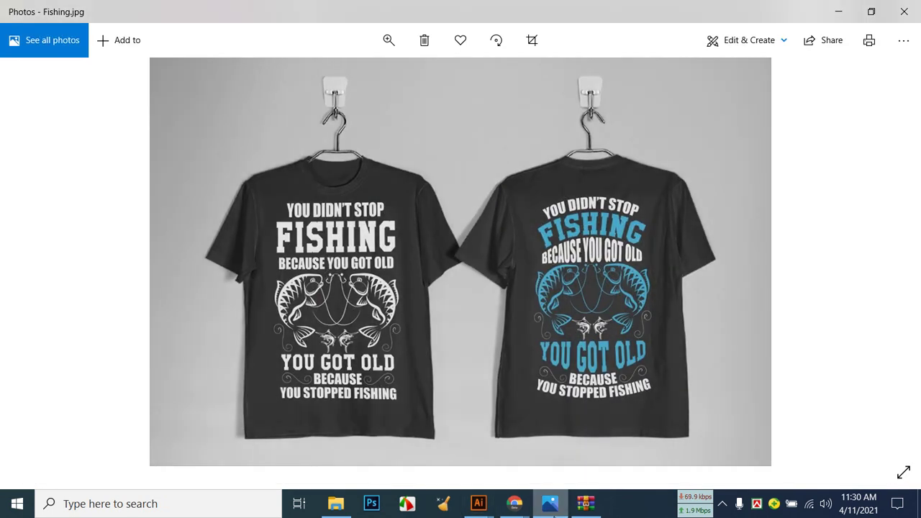
left_click(479, 504)
left_click(507, 245)
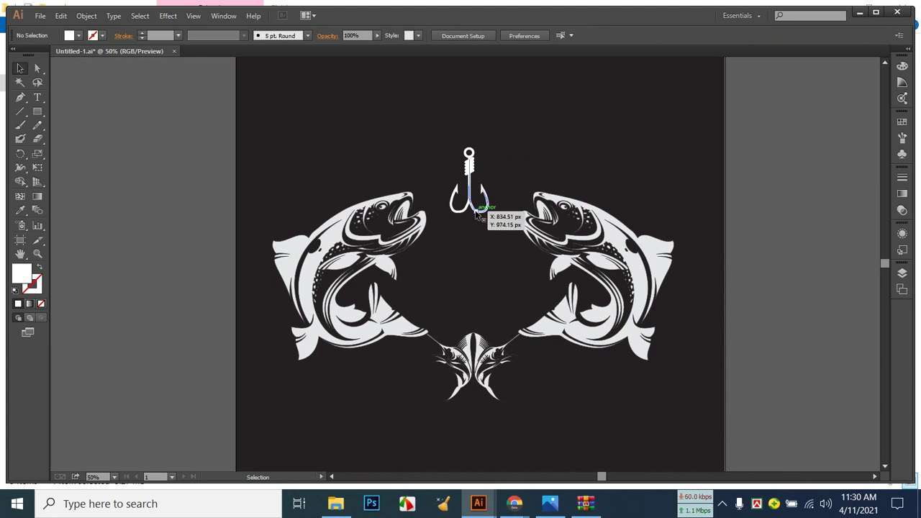
left_click(474, 170)
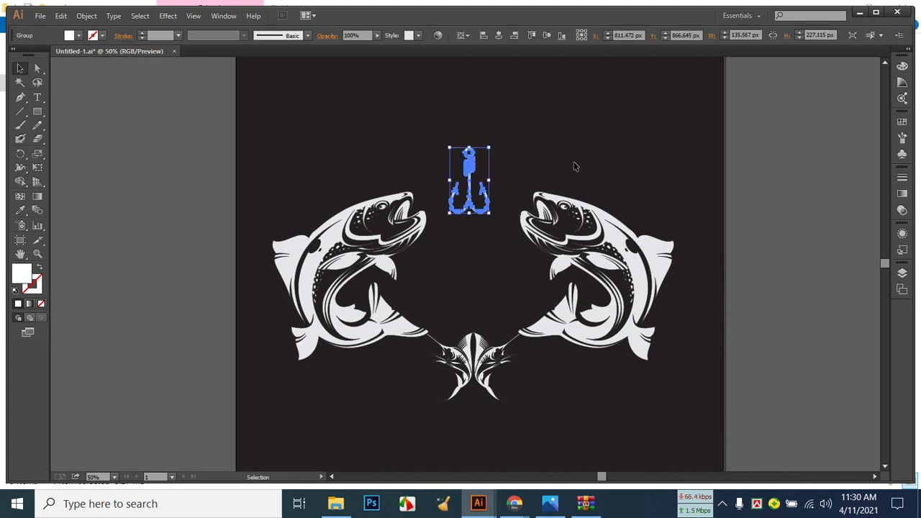
left_click(499, 36)
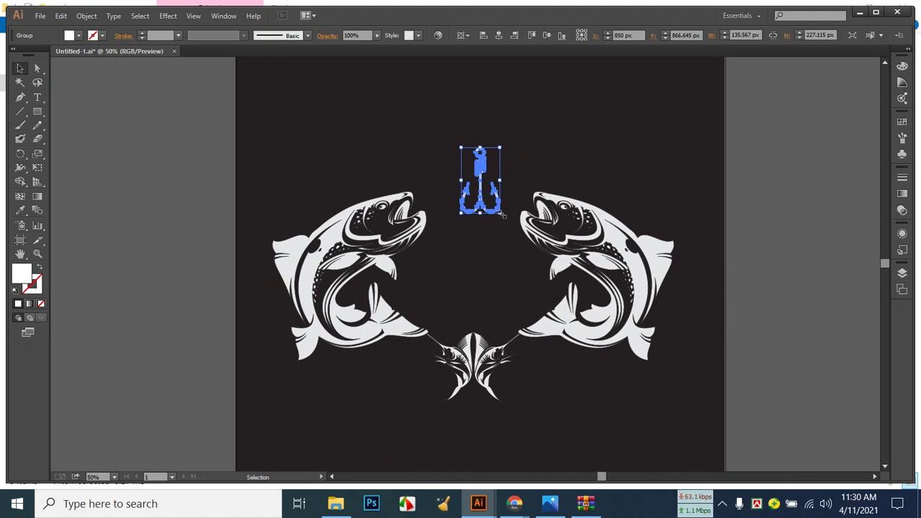
Enlarge the hook slightly, raise it above the fish heads, and centre it horizontally on the artboard again.
left_click_drag(500, 213, 509, 226)
left_click(503, 266)
left_click(560, 498)
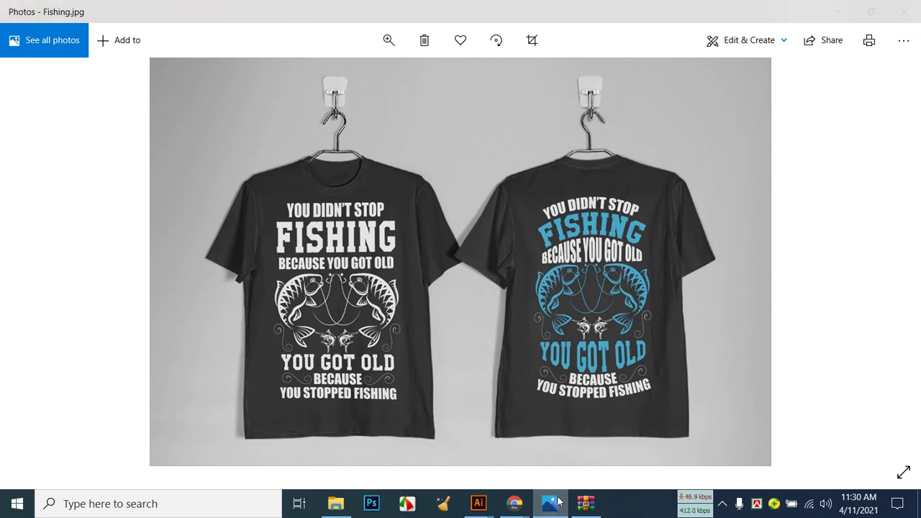
left_click(558, 501)
left_click_drag(482, 167, 478, 142)
left_click(496, 37)
left_click(562, 137)
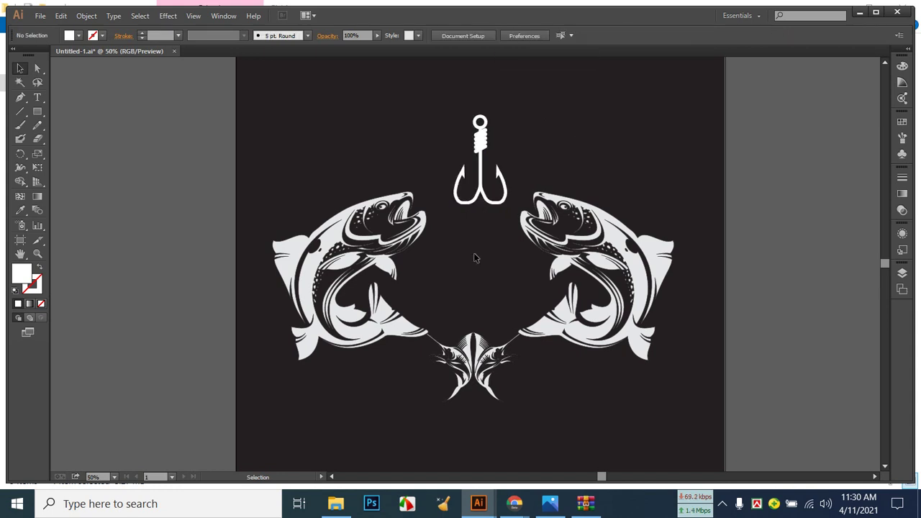
Following the Fishing.jpg mockup, draw a curved Pen path down from the left fish's mouth with a white stroke and no fill.
left_click(547, 503)
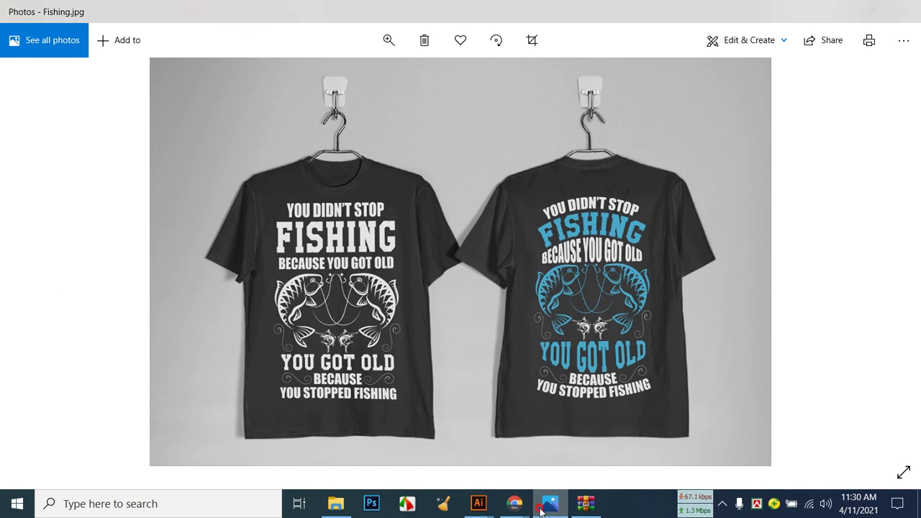
left_click(545, 505)
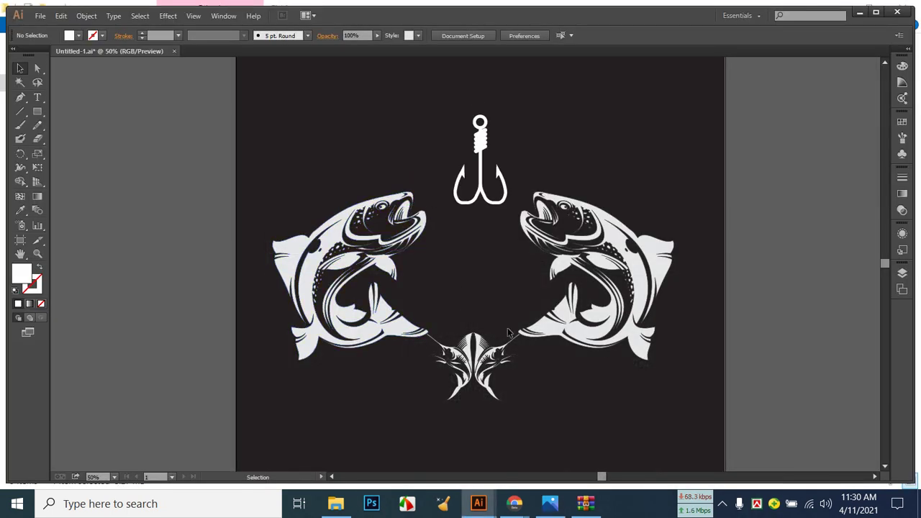
left_click(550, 504)
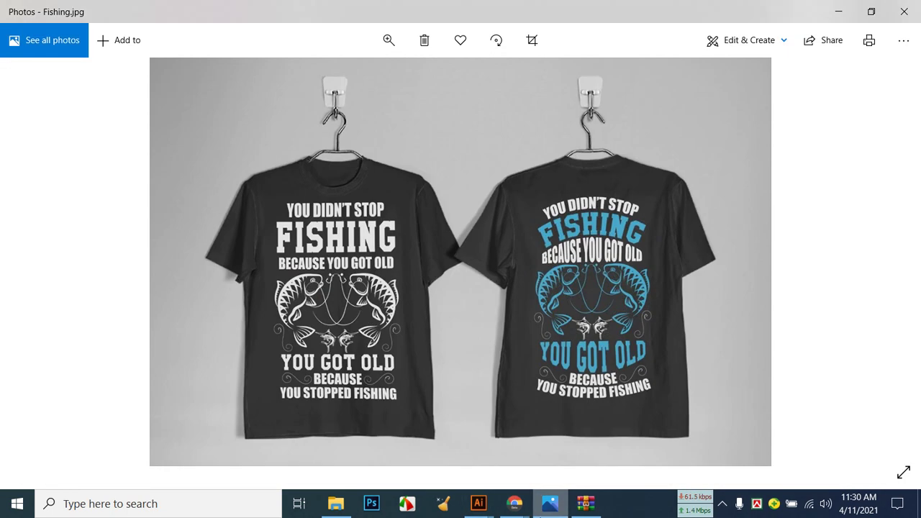
left_click(550, 504)
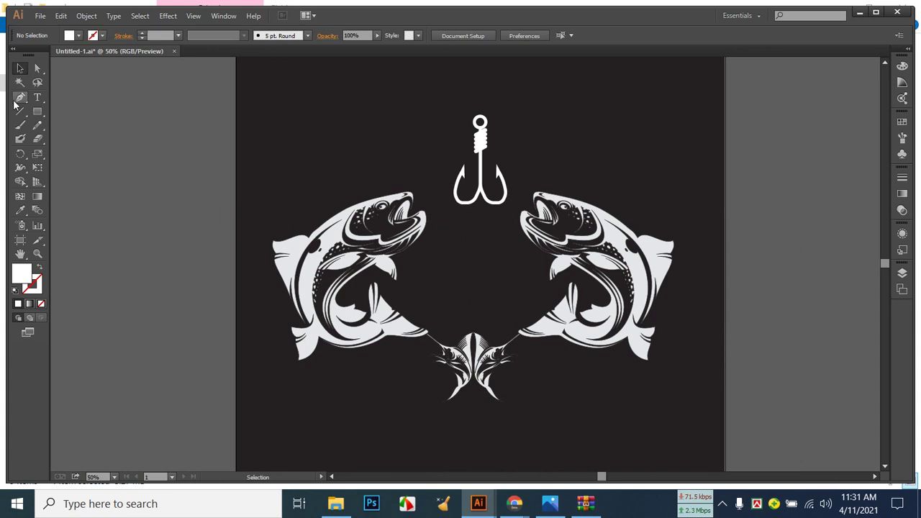
left_click_drag(20, 97, 58, 94)
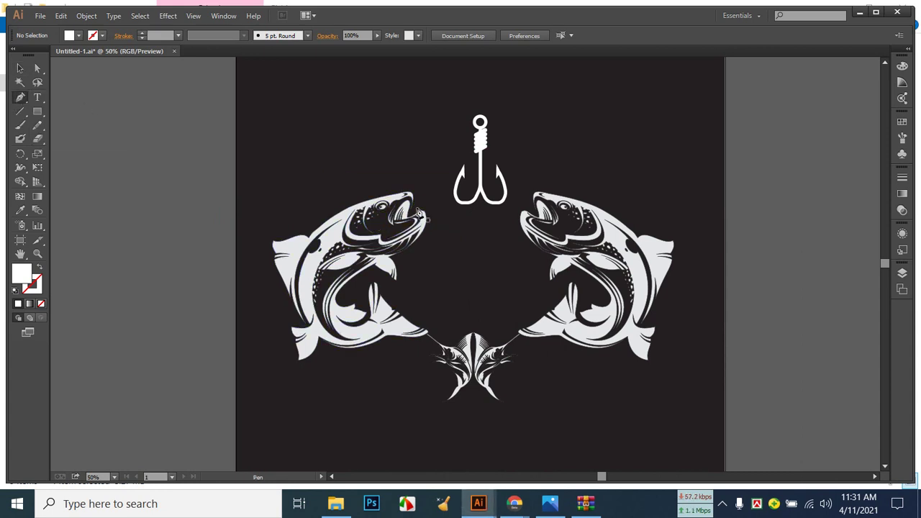
left_click(416, 206)
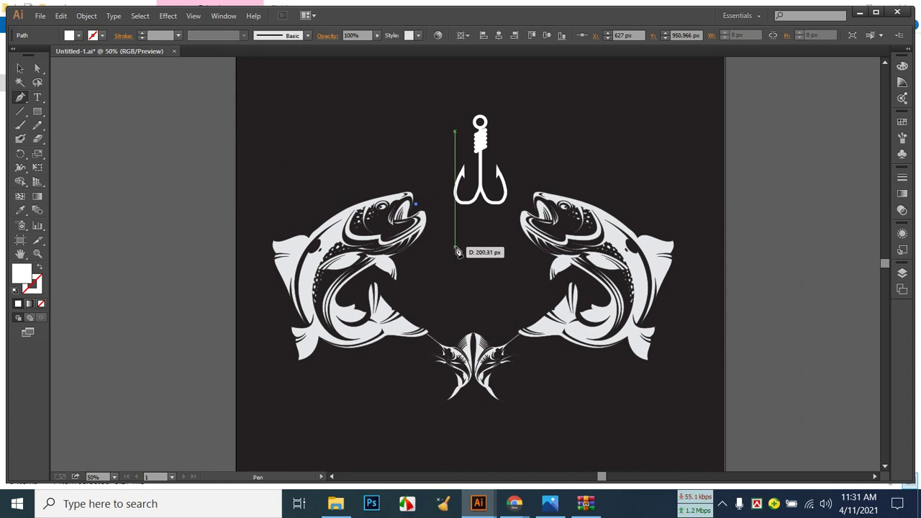
left_click_drag(447, 290, 415, 364)
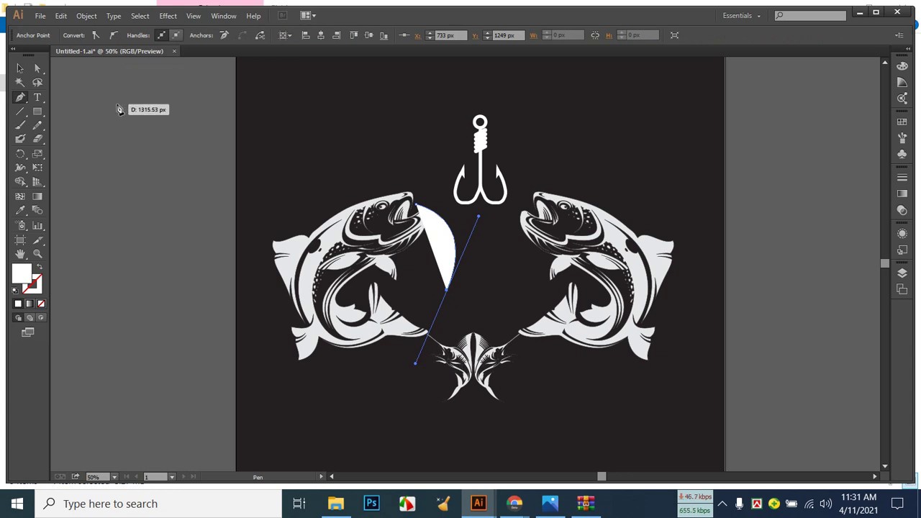
left_click(40, 267)
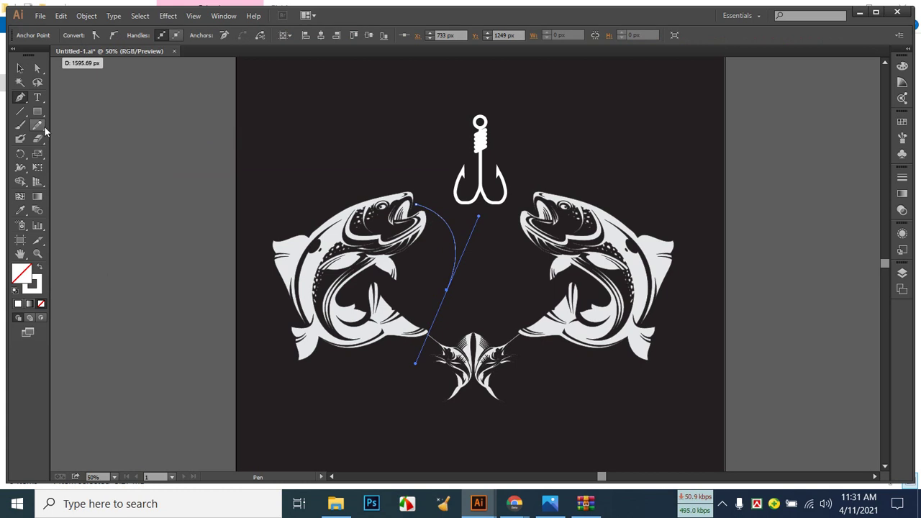
Set the stroke weight of the fishing line path to 6 pt.
left_click(903, 177)
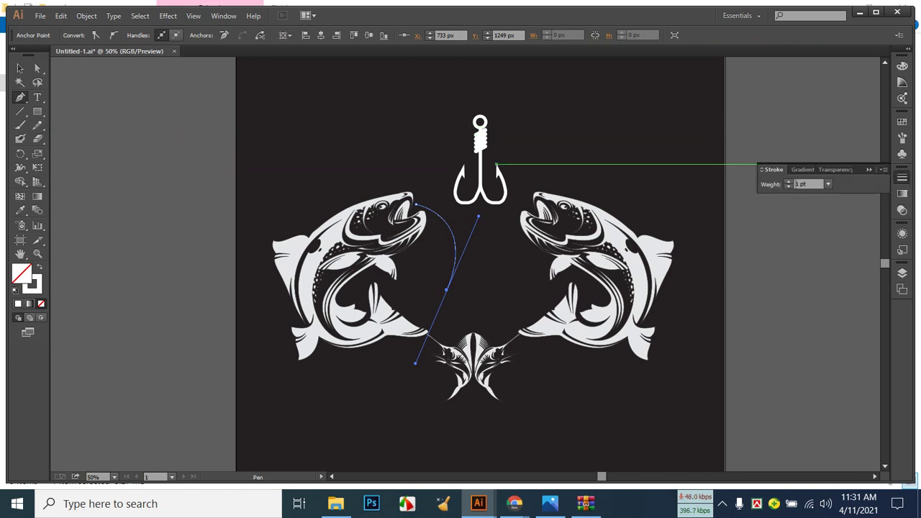
left_click(790, 182)
left_click(789, 182)
left_click(790, 182)
left_click(790, 182)
Extend the fishing line with a second curved segment ending just above the two small fish, removing the end anchor's outgoing handle.
left_click(447, 291)
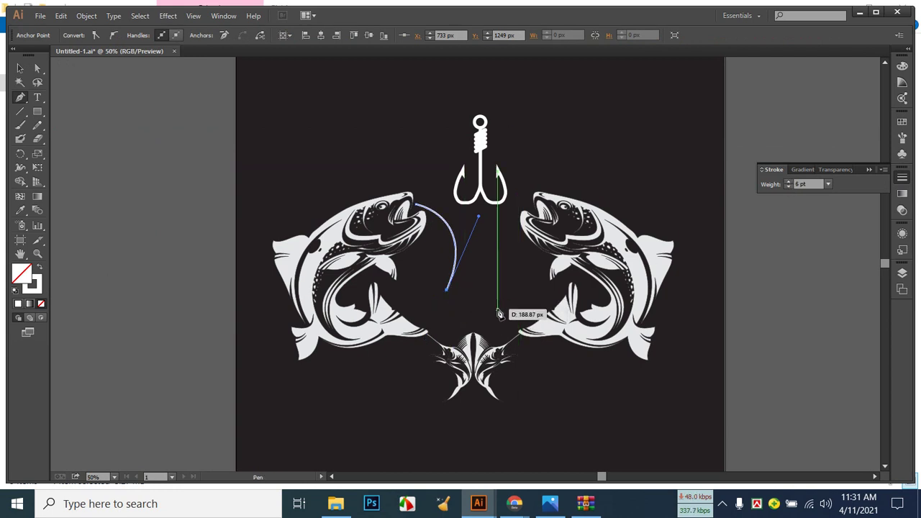
left_click_drag(485, 316, 520, 299)
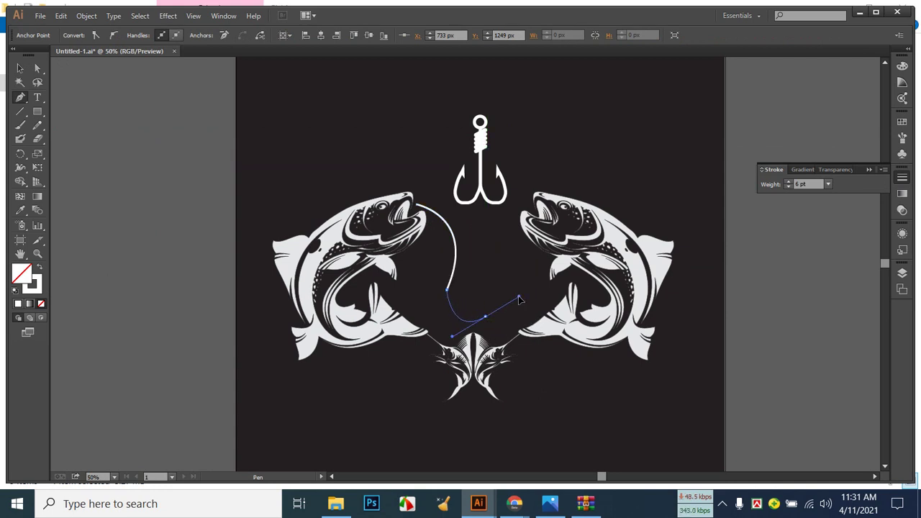
left_click_drag(519, 299, 522, 304)
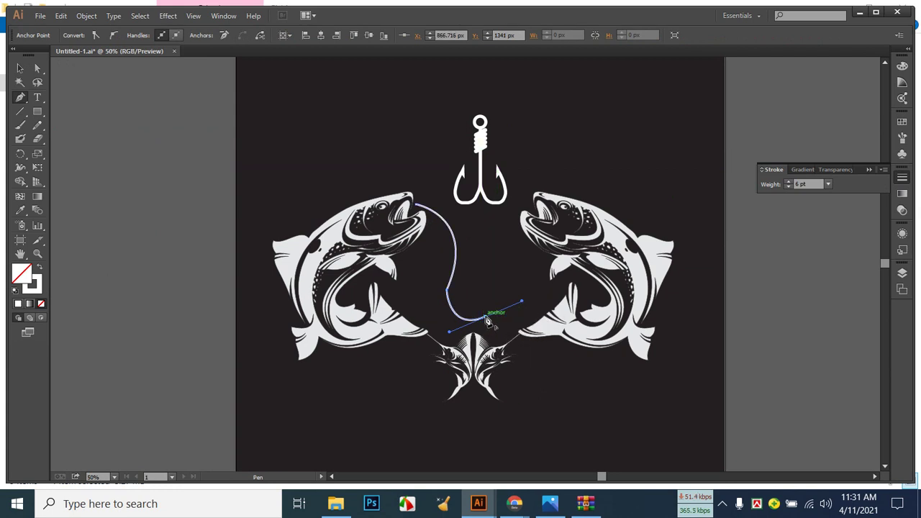
left_click(487, 319)
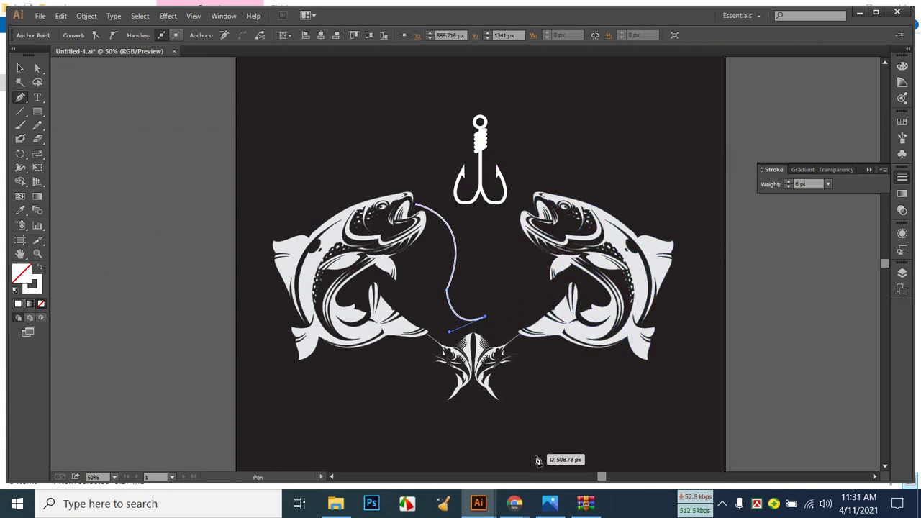
After rechecking the Fishing.jpg mockup, draw an S-shaped Pencil line about 174 × 259 px above the left fish and deselect it.
left_click(551, 502)
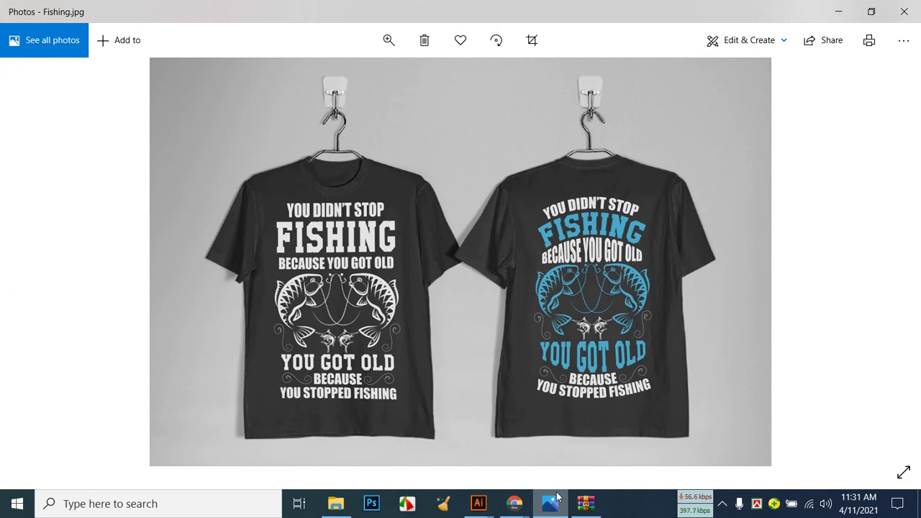
left_click(556, 496)
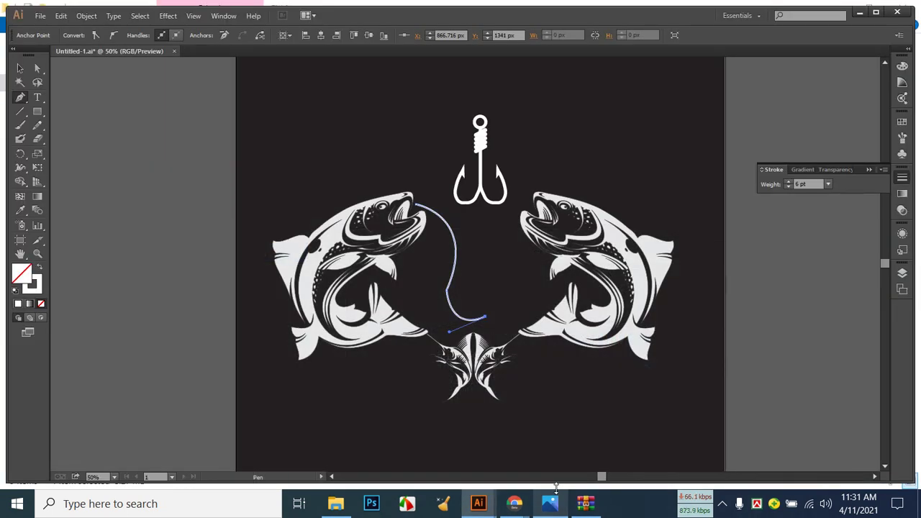
left_click(552, 506)
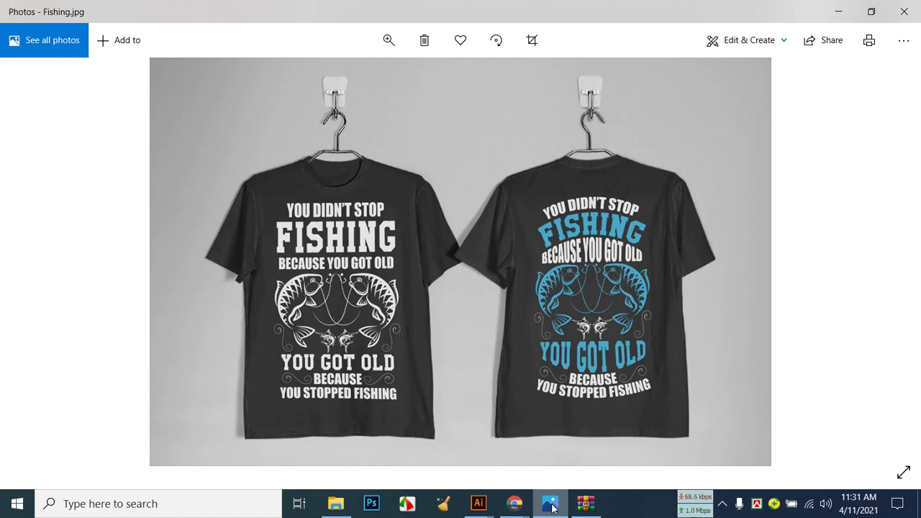
left_click(552, 506)
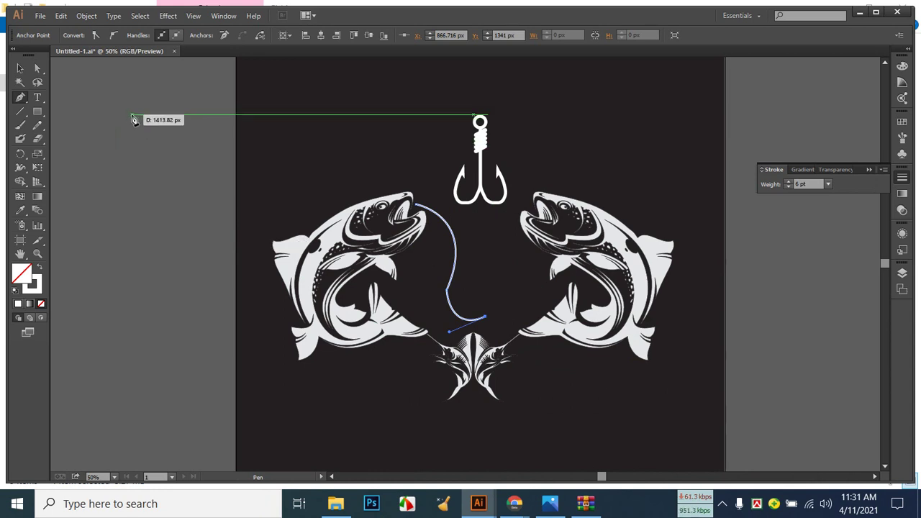
left_click(38, 127)
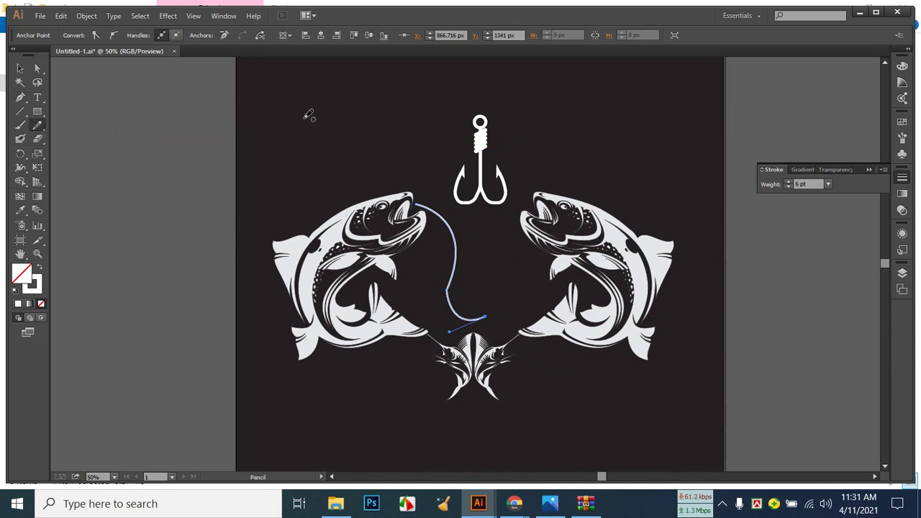
mouse_move(292, 103)
left_mouse_down()
mouse_move(314, 111)
mouse_move(316, 126)
mouse_move(303, 152)
mouse_move(314, 175)
mouse_move(339, 165)
left_mouse_up()
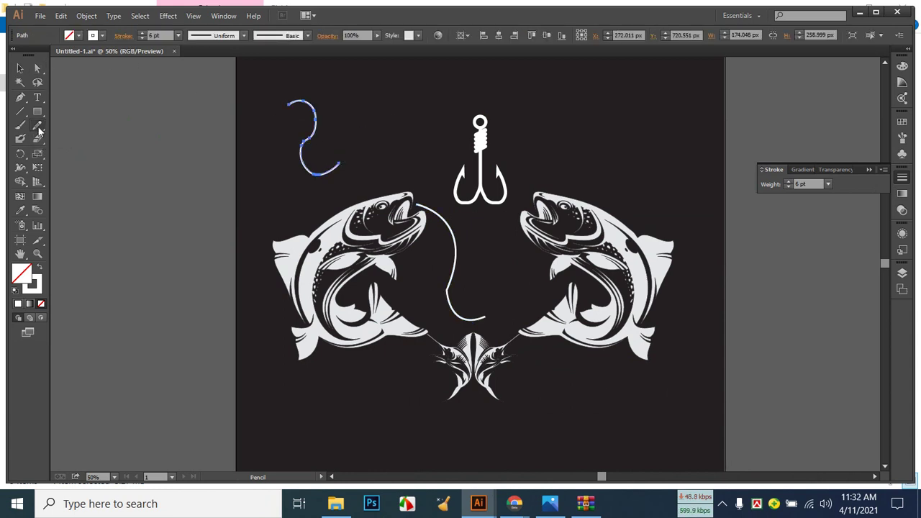
left_click(20, 68)
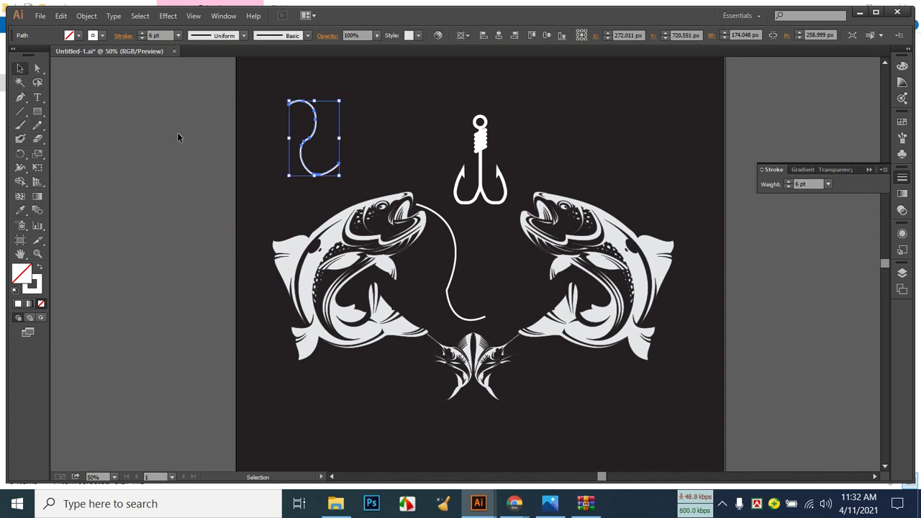
left_click(365, 113)
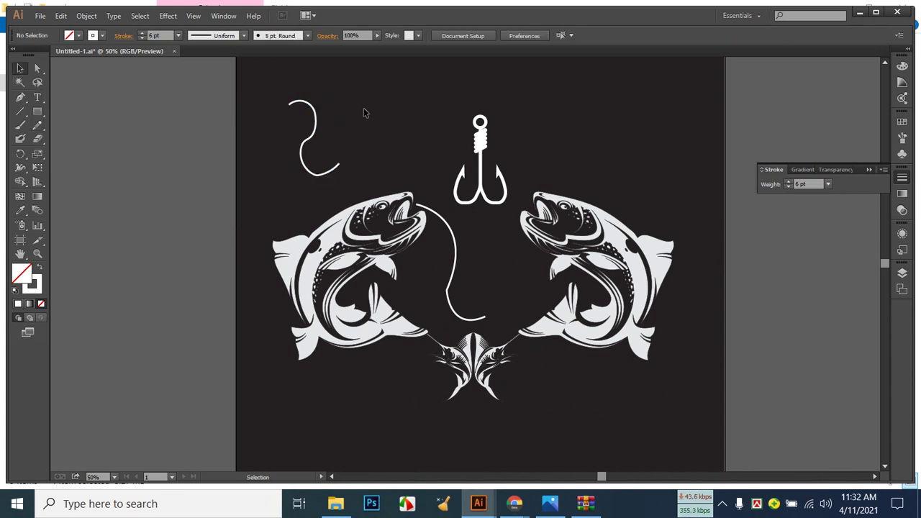
Replace the Pen-drawn fishing line with a Pencil line about 319 × 413 px, curving from the left fish's mouth to above the small fish.
left_click(454, 252)
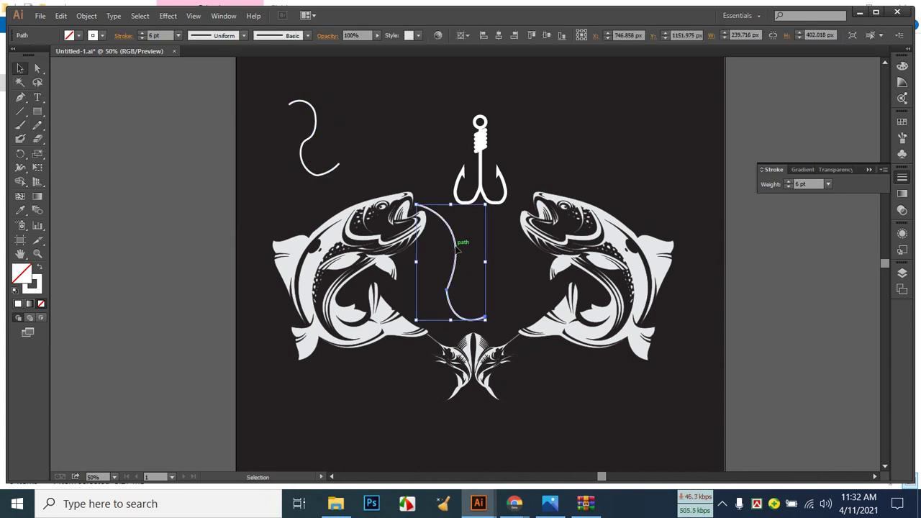
key("Delete")
left_click(38, 125)
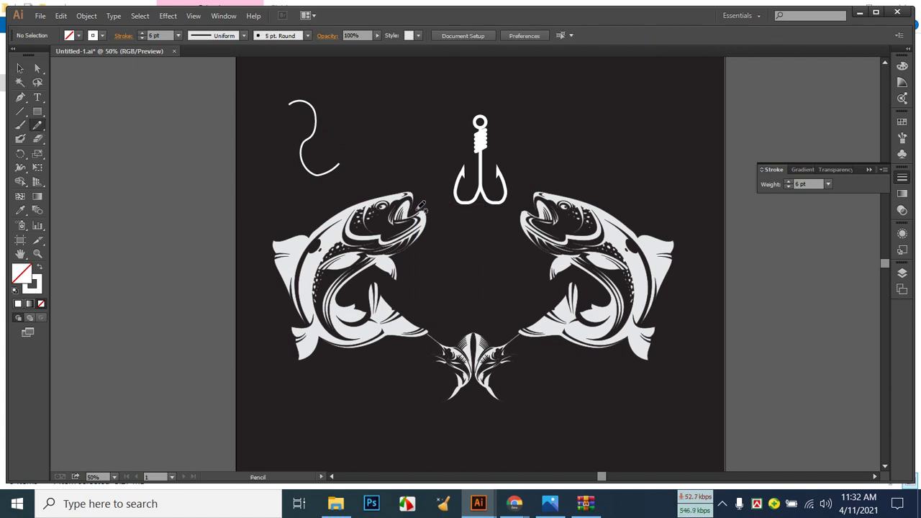
mouse_move(421, 207)
left_mouse_down()
mouse_move(452, 231)
mouse_move(439, 279)
mouse_move(445, 308)
mouse_move(510, 312)
left_mouse_up()
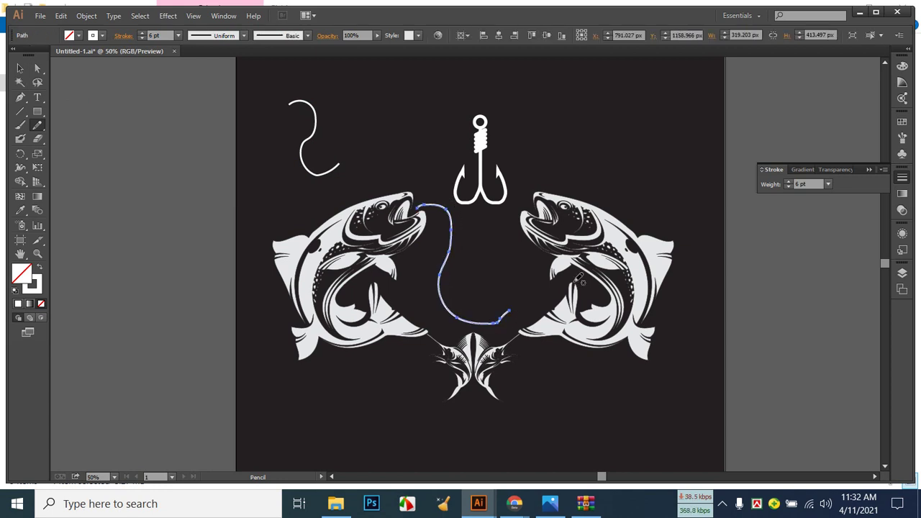
Delete the S-shaped line above the left fish and recheck the Fishing.jpg mockup.
key("v")
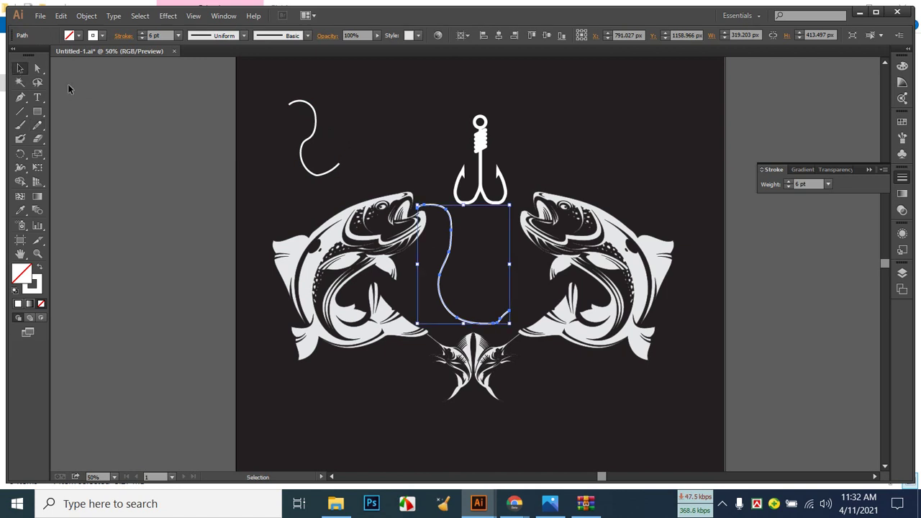
left_click(313, 113)
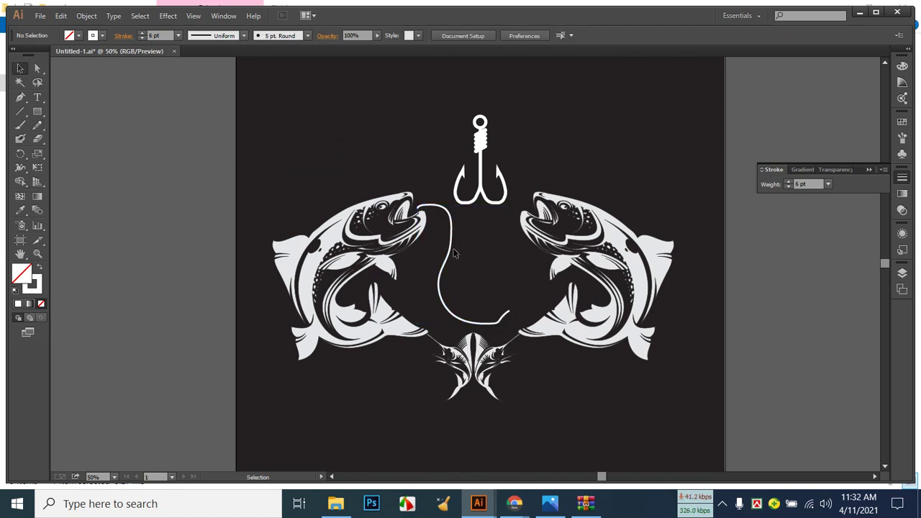
left_click(560, 507)
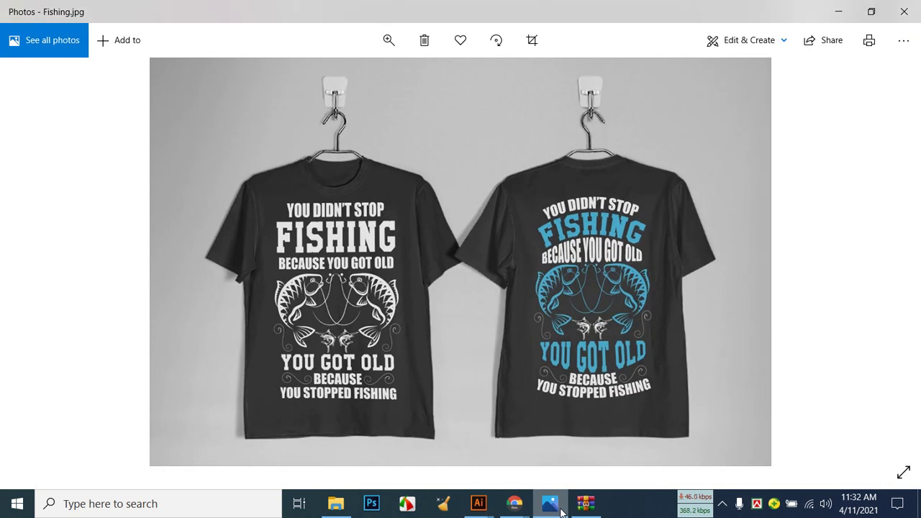
left_click(560, 507)
Create a mirrored copy of the fishing line with Reflect across the vertical axis and deselect it.
left_click(448, 249)
right_click(448, 248)
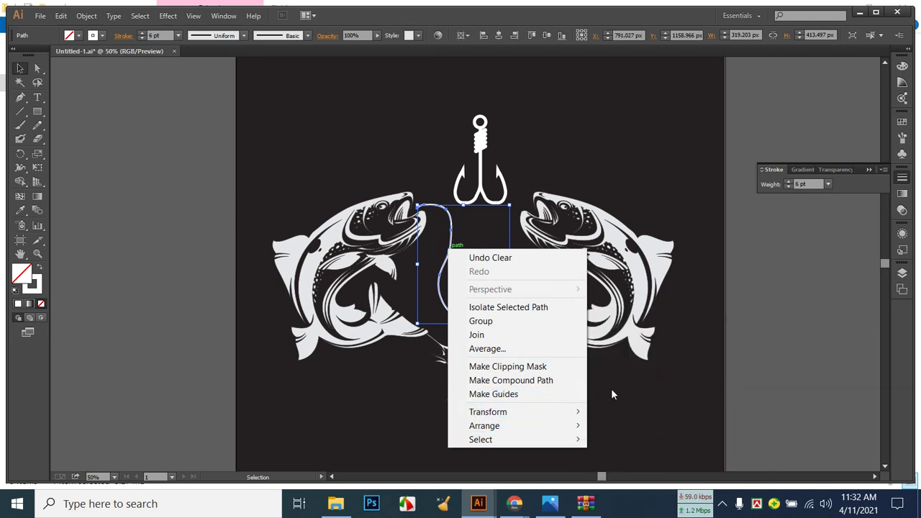
mouse_move(569, 412)
left_click(647, 354)
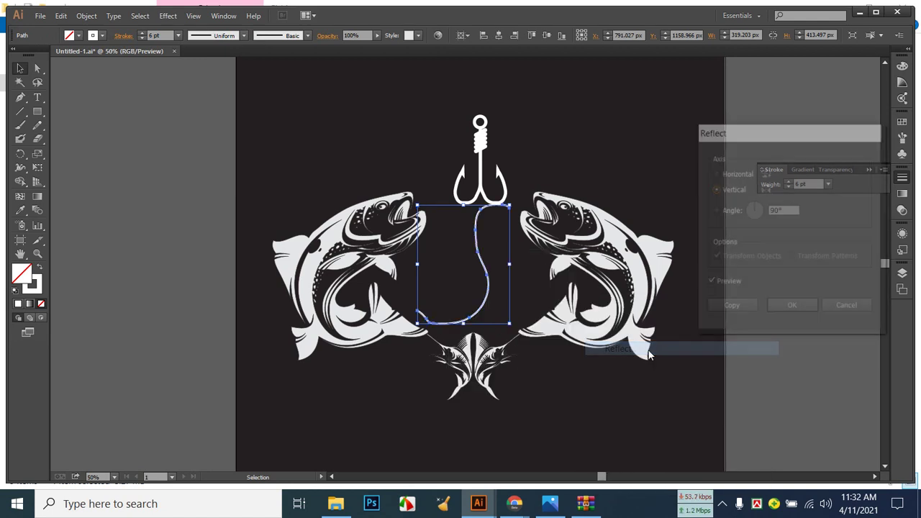
left_click(729, 308)
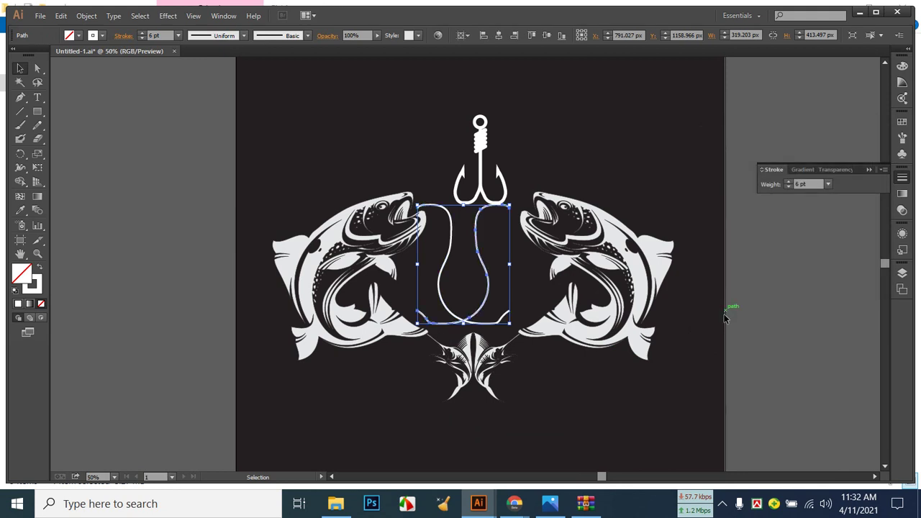
left_click(636, 419)
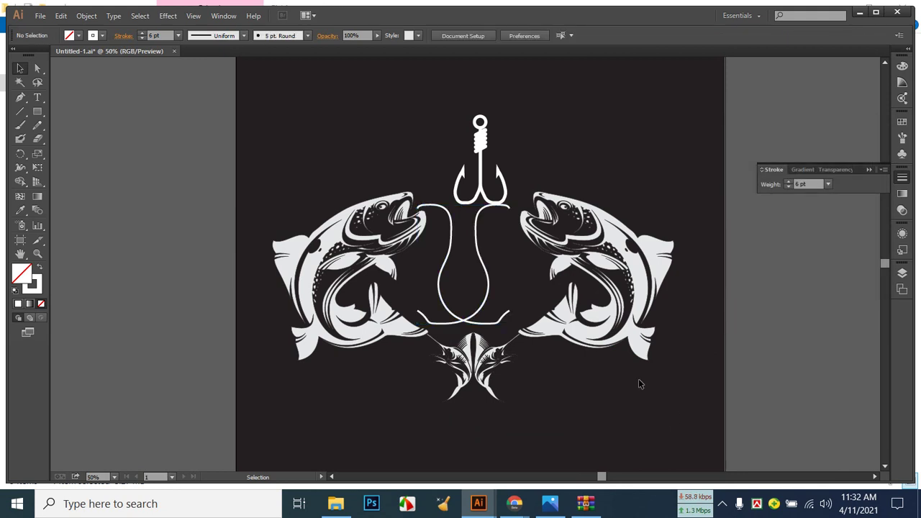
Rotate the mirrored fishing line slightly clockwise and stretch it upward to about 385 × 437 px.
left_click(492, 271)
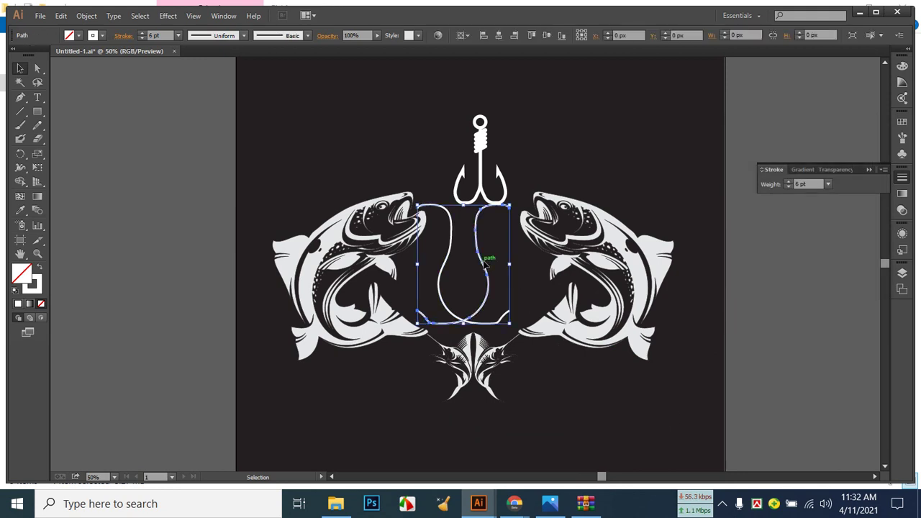
mouse_move(515, 263)
left_mouse_down()
mouse_move(539, 273)
mouse_move(522, 277)
left_mouse_up()
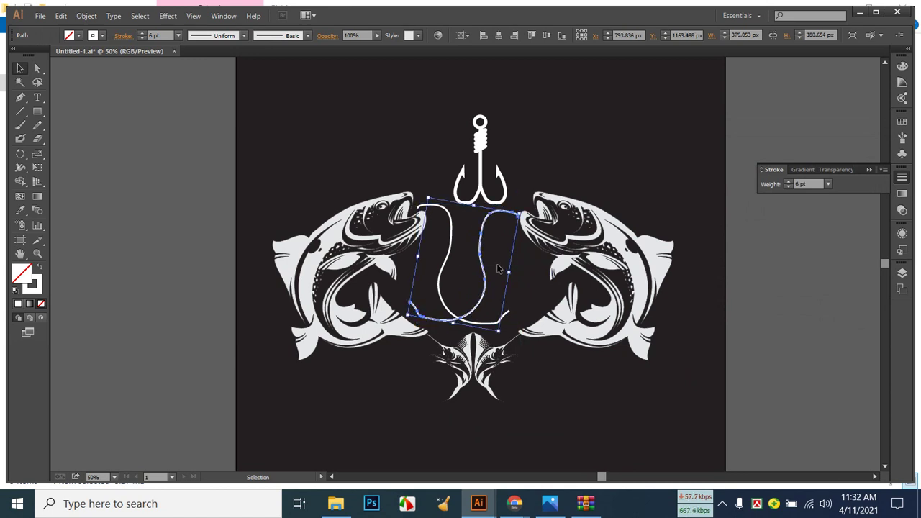
left_click_drag(477, 207, 481, 188)
left_click(542, 301)
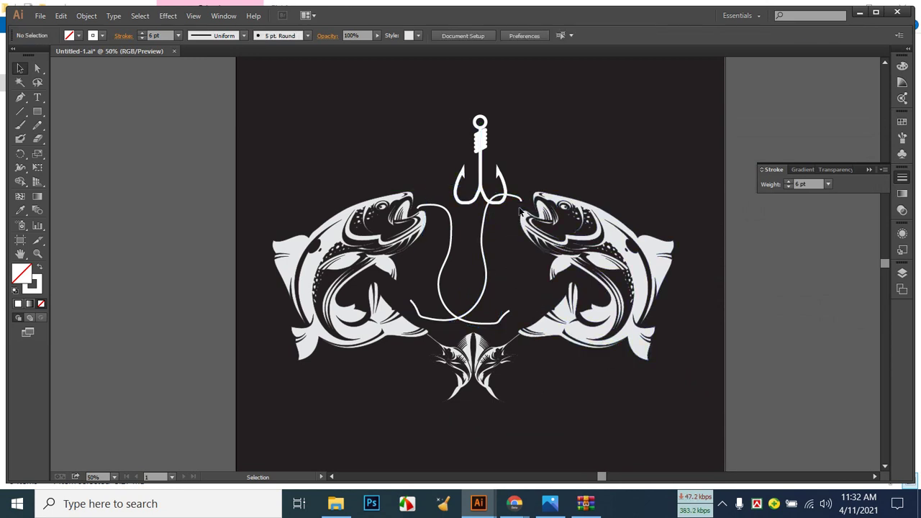
Move the mirrored line's upper end anchor into the right fish's mouth with Direct Selection.
left_click(521, 210)
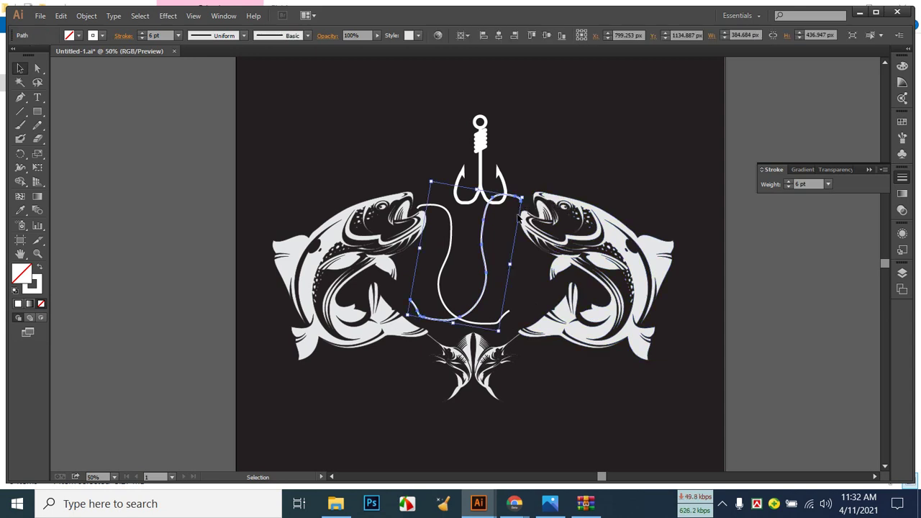
left_click_drag(39, 68, 79, 68)
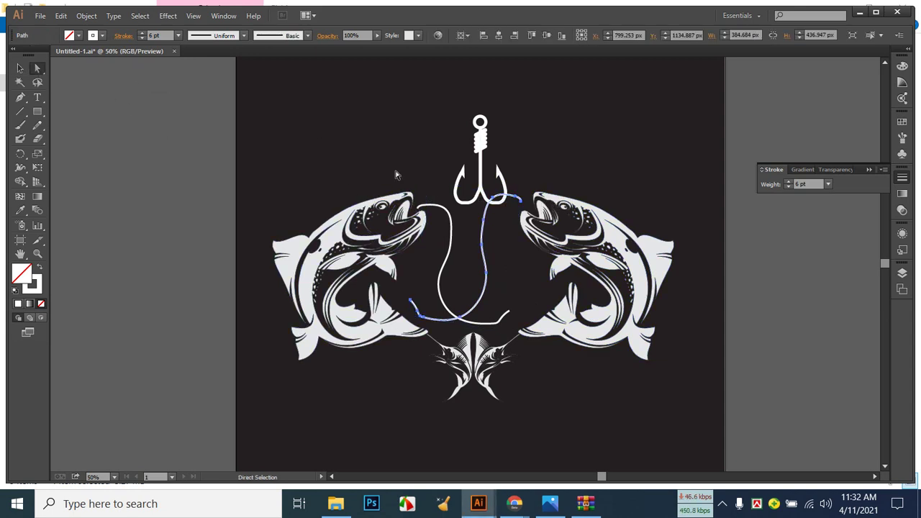
left_click(531, 208)
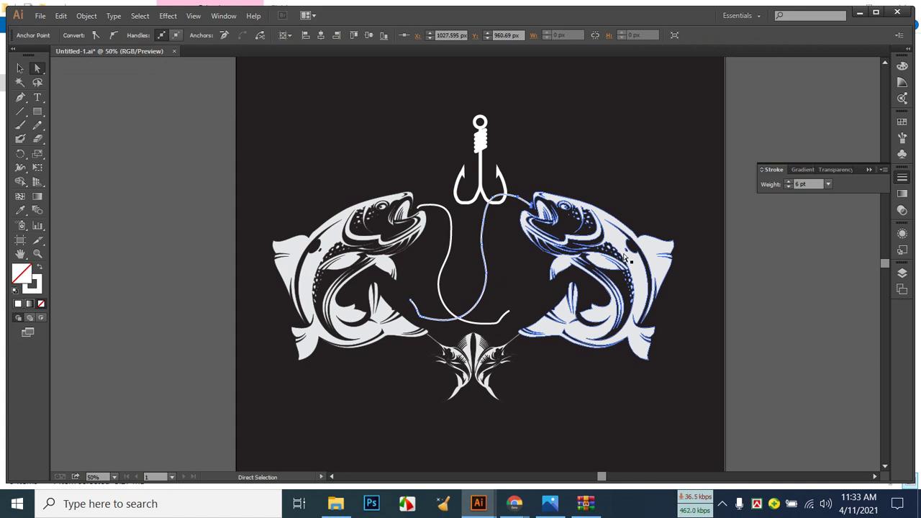
Try to shift the lower end anchor of the right fish's line farther left.
left_click(423, 213)
left_click(422, 306)
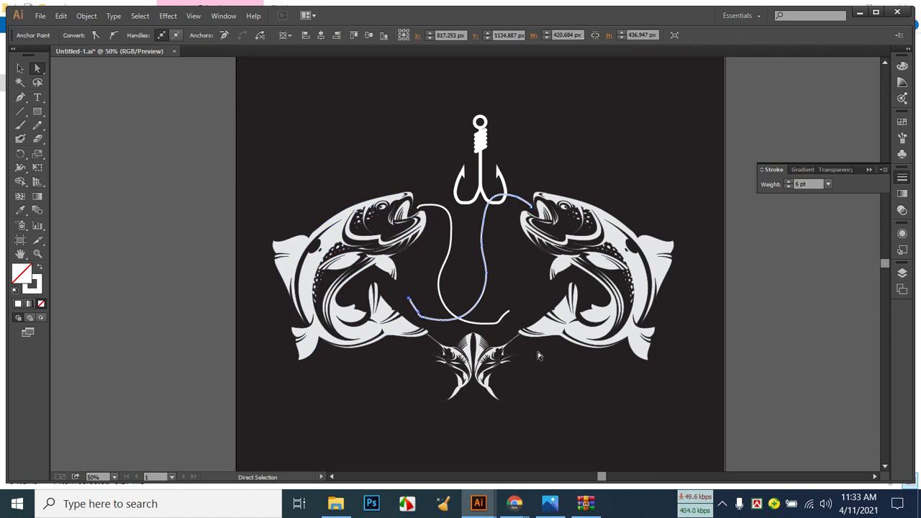
key("Left")
key("Left")
left_click(366, 384)
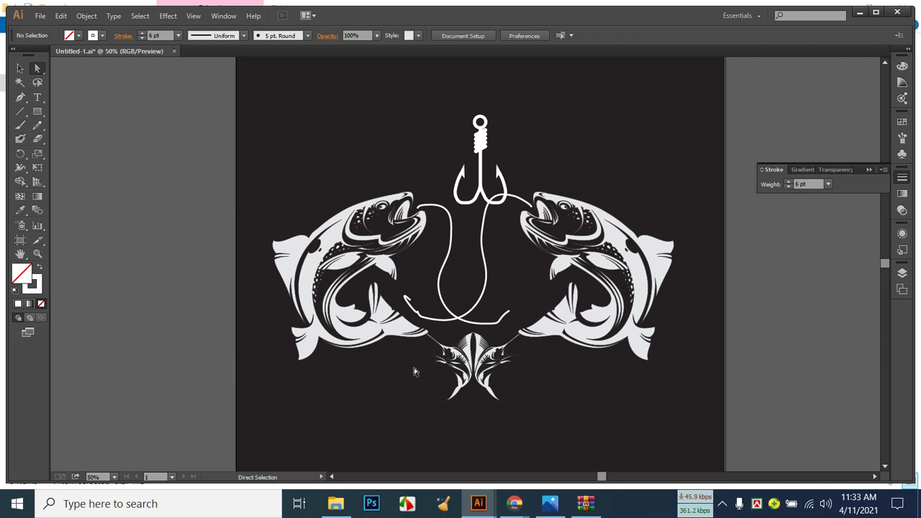
Undo the adjustments to the lower end anchor of the right fish's line and deselect the path.
key("ctrl+z")
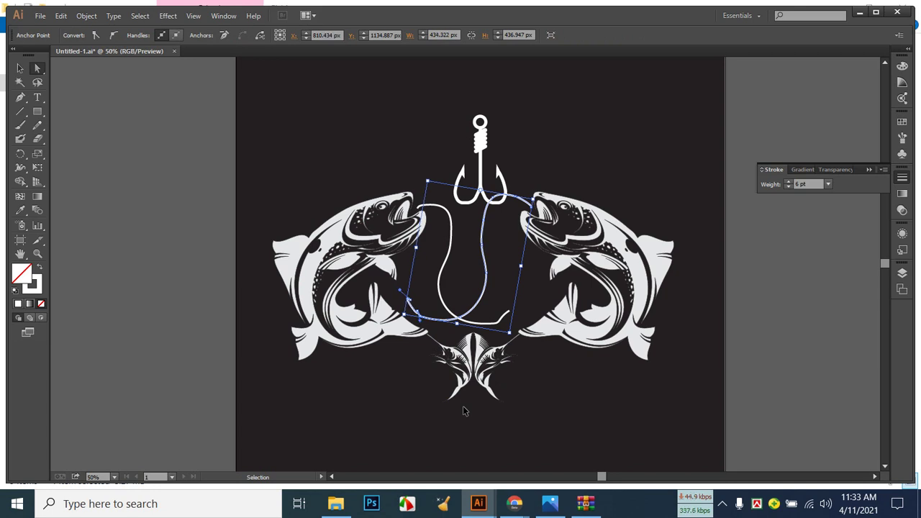
key("ctrl+z")
key("ctrl+z")
key("ctrl+z")
key("ctrl+z")
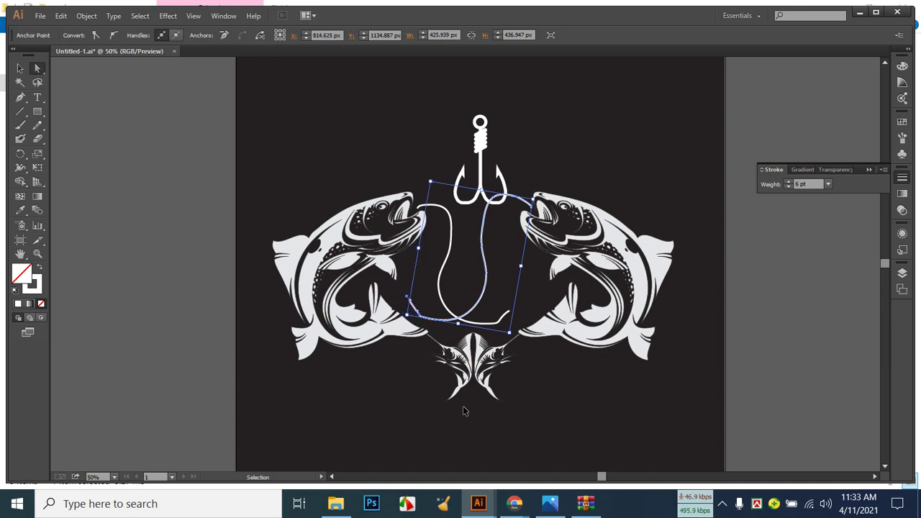
key("ctrl+z")
key("ctrl+z")
key("ctrl+z")
key("ctrl+z")
key("ctrl+z")
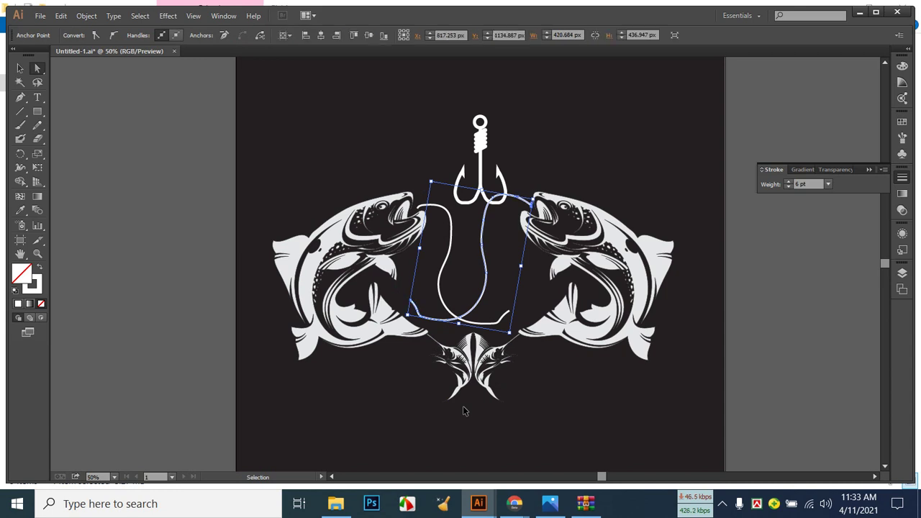
left_click(621, 403)
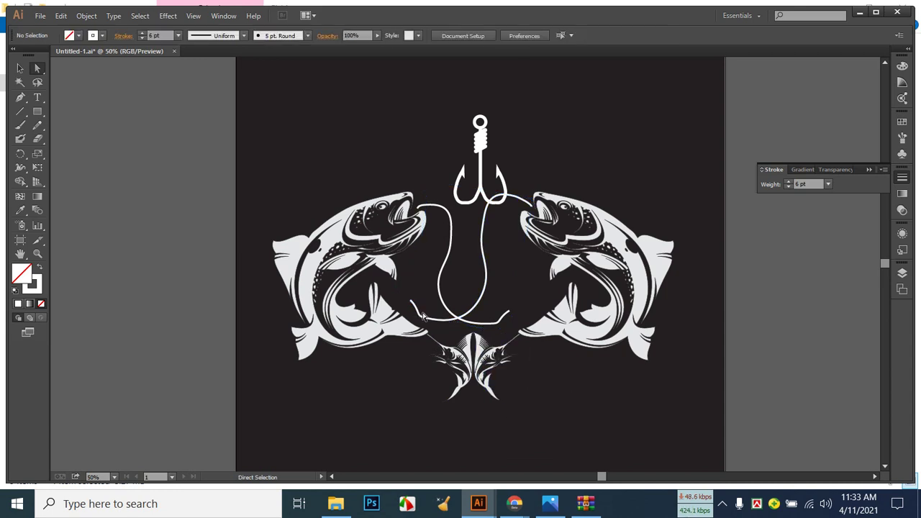
Delete the original fishing line running from the left fish's mouth.
left_click(20, 67)
left_click(452, 247)
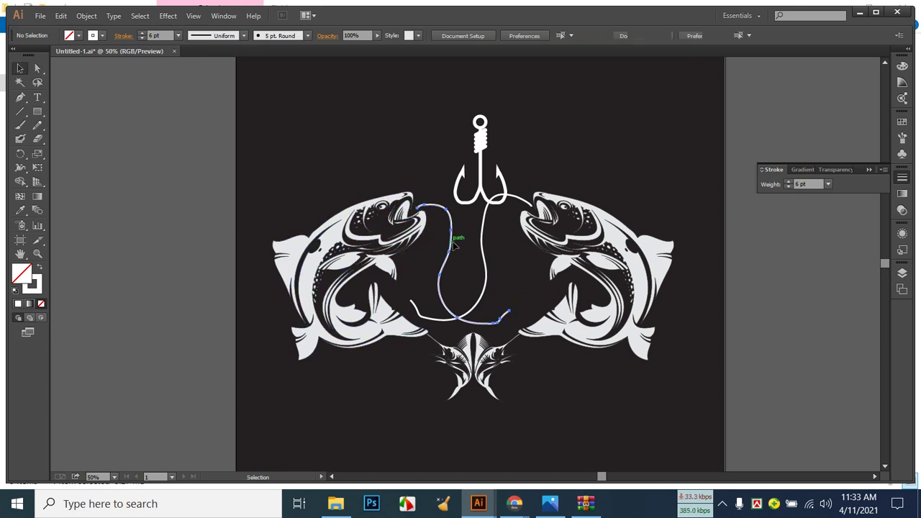
key("Delete")
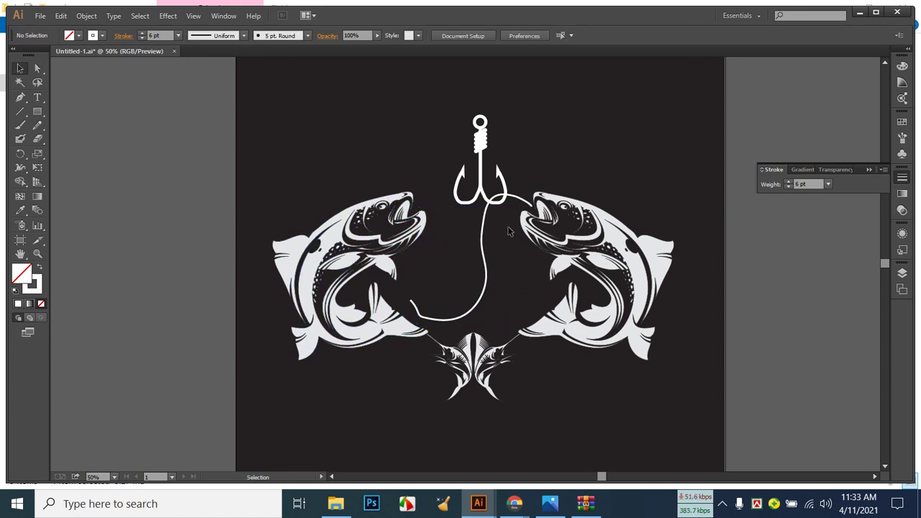
Reflect a copy of the right fish's line across the vertical axis for the left fish, leaving nothing selected.
right_click(481, 251)
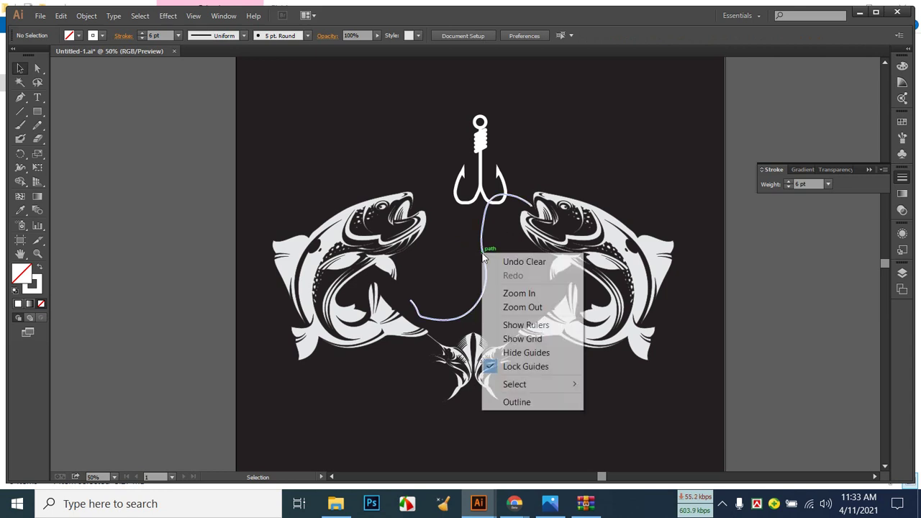
left_click(484, 229)
right_click(482, 225)
mouse_move(576, 392)
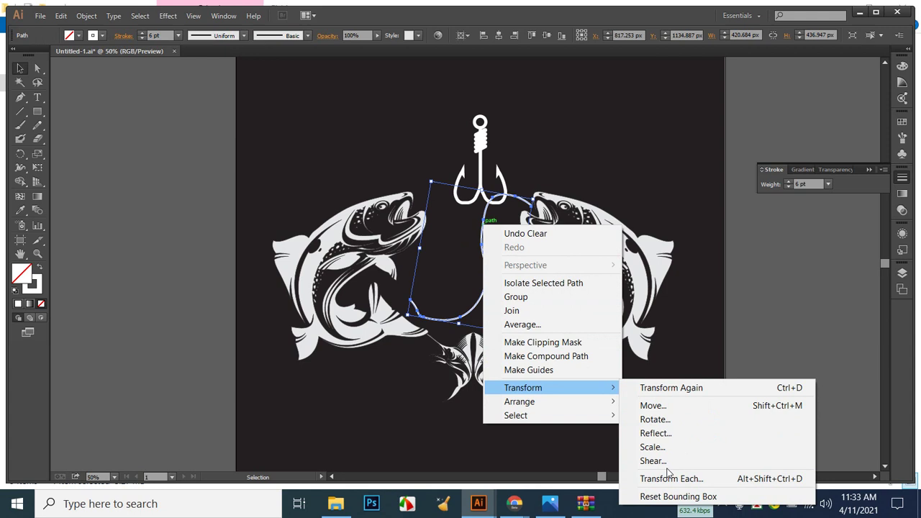
left_click(674, 434)
key("alt+c")
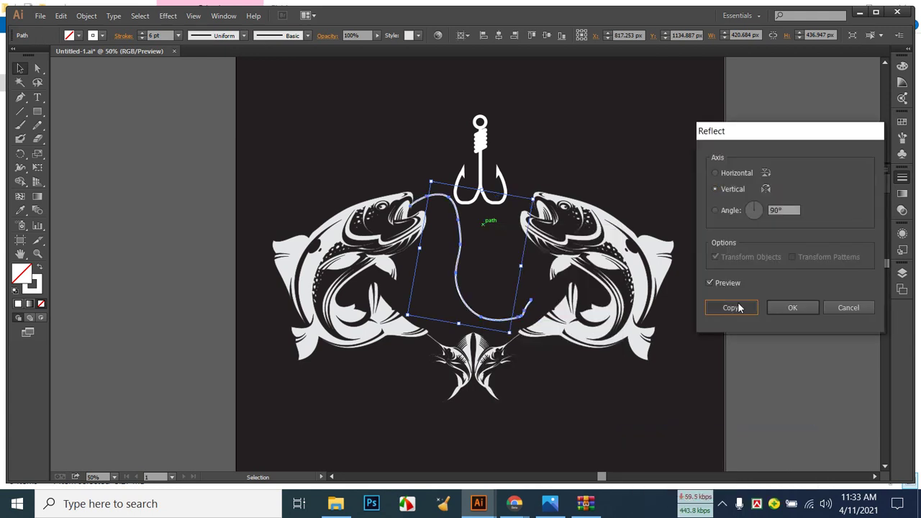
left_click(663, 402)
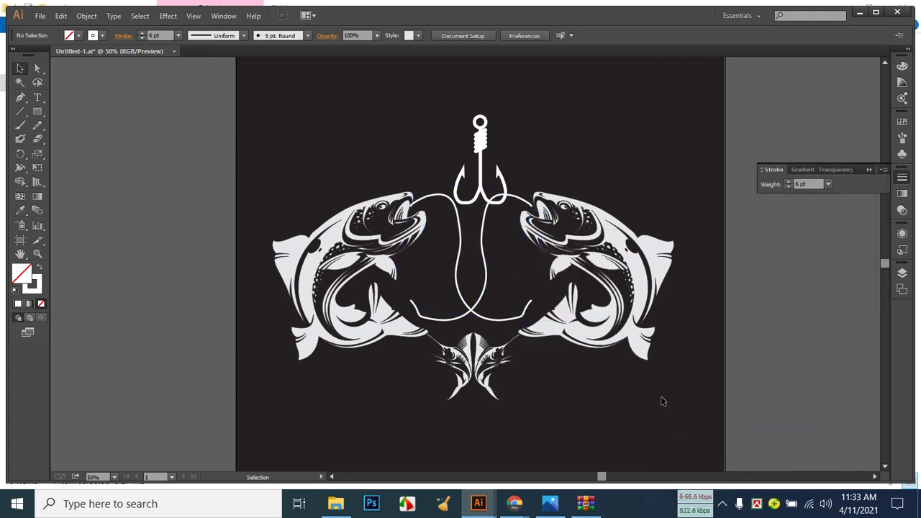
Nudge the mirrored line about 42 px right and 5 px up so it starts at the left fish's mouth, and deselect it.
left_click(465, 236)
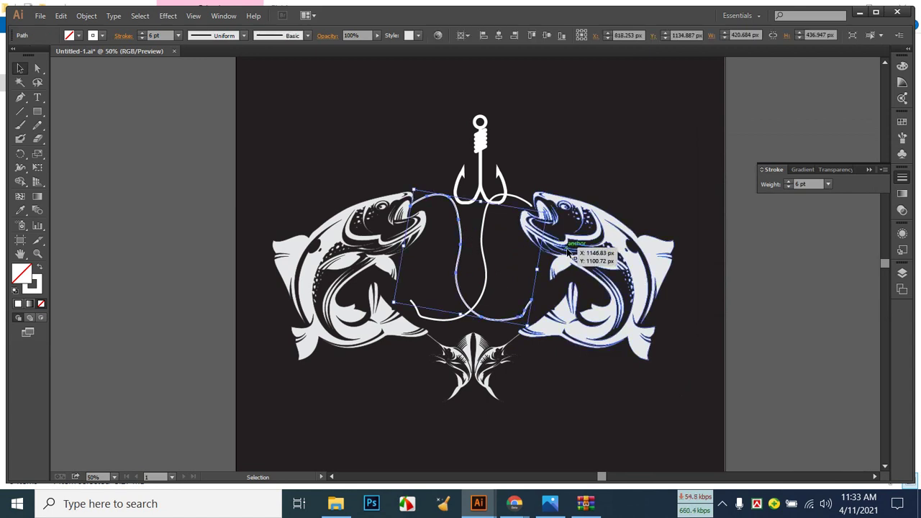
key("Right")
key("Right")
key("Right")
key("Right")
key("Right")
key("Right")
key("Right")
key("Right")
key("Right")
key("Right")
key("Right")
key("Right")
key("Right")
key("Right")
key("Right")
key("Right")
key("Right")
key("Right")
key("Right")
key("Right")
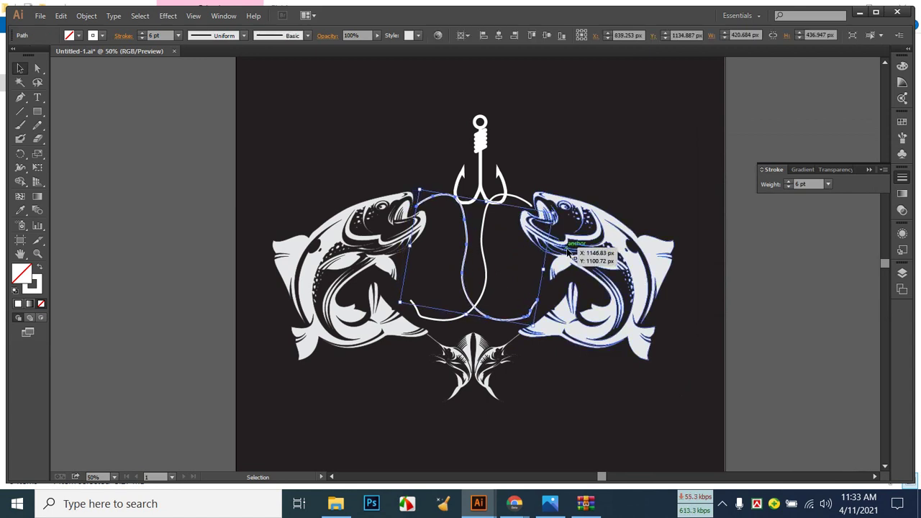
key("Right")
key("Right")
key("Right")
key("Right")
key("Right")
key("Right")
key("Right")
key("Right")
key("Right")
key("Right")
key("Right")
key("Right")
key("Right")
key("Right")
key("Right")
key("Right")
key("Right")
key("Right")
key("Right")
key("Right")
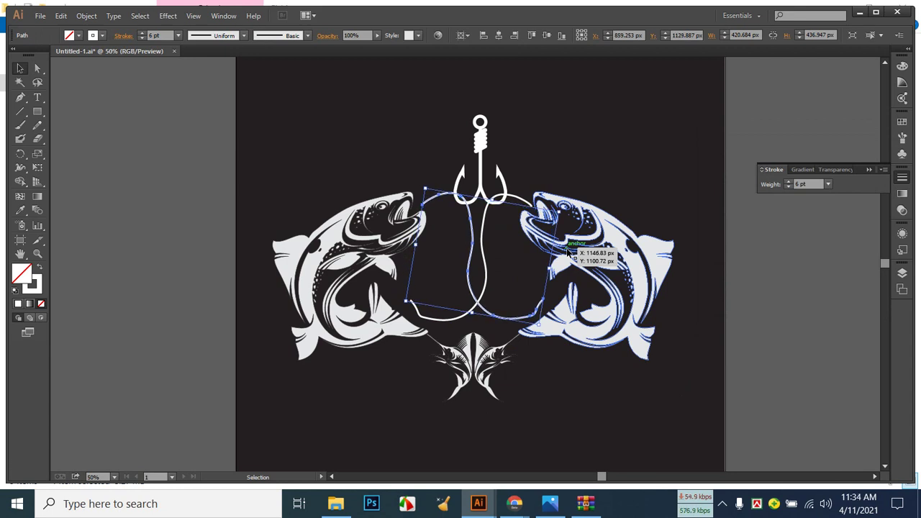
left_click(642, 113)
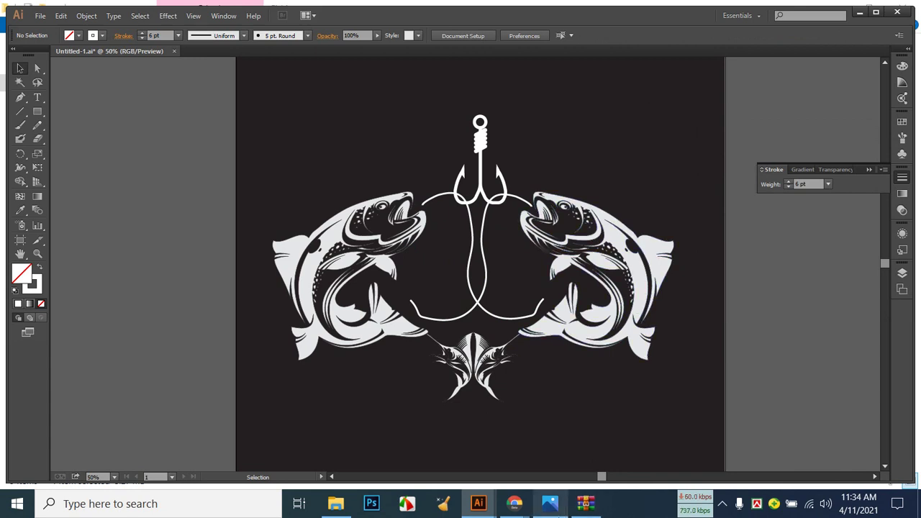
Compare the fishing lines and hook with the Fishing.jpg mockup.
left_click(550, 503)
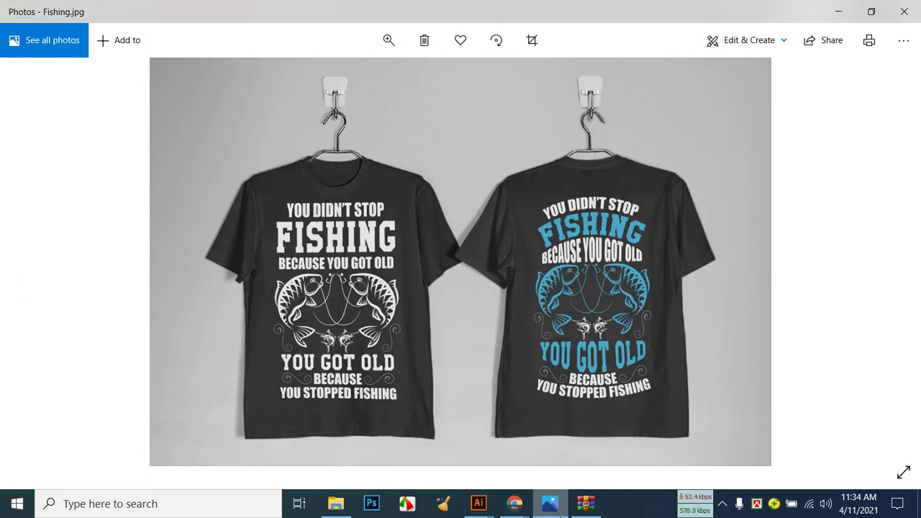
left_click(550, 504)
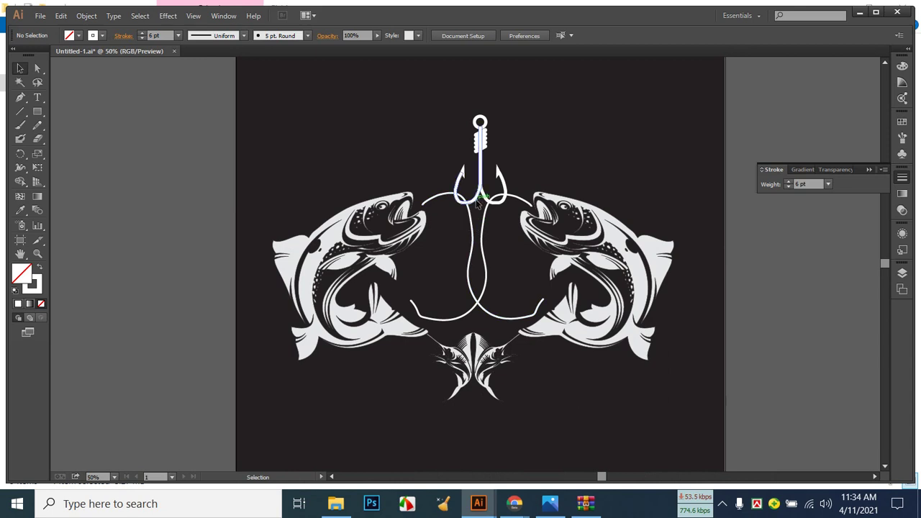
left_click(550, 504)
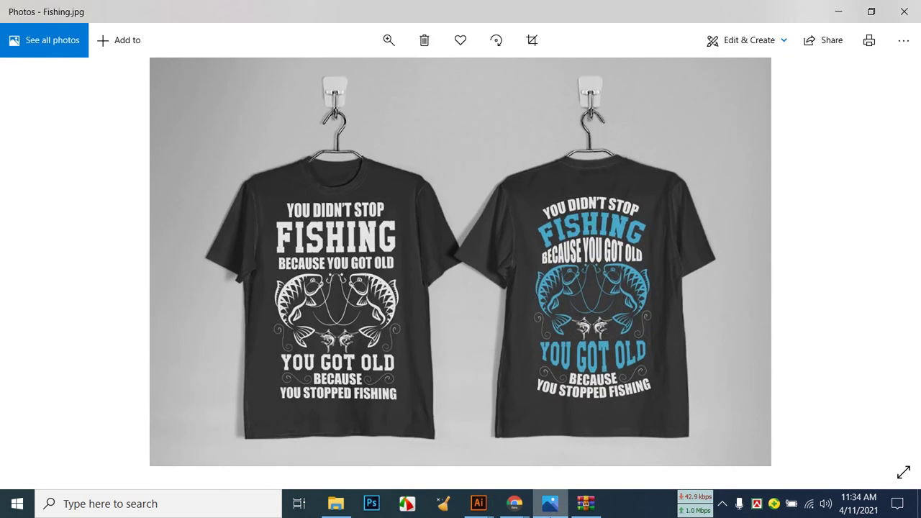
Back in Illustrator, draw a Pencil line from each side hook down to the neighbouring fish's fin, the left one about 256 by 307 px.
left_click(550, 503)
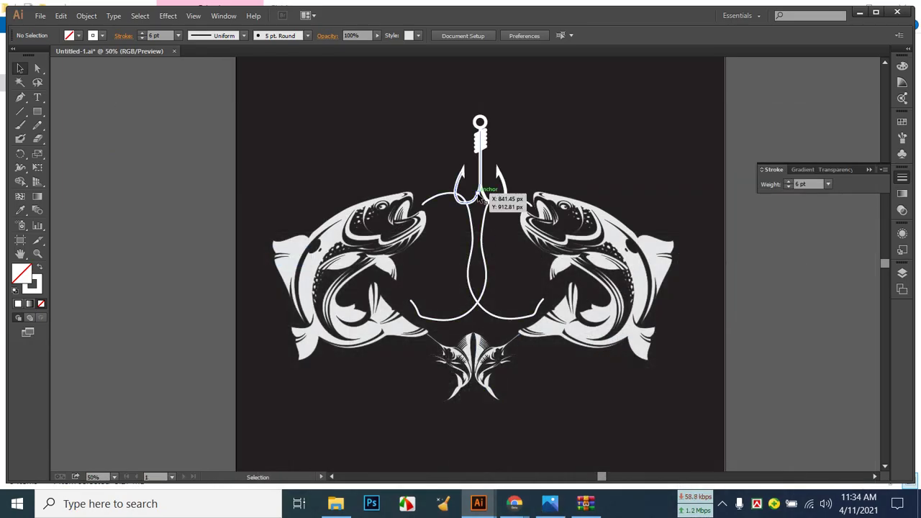
left_click(39, 126)
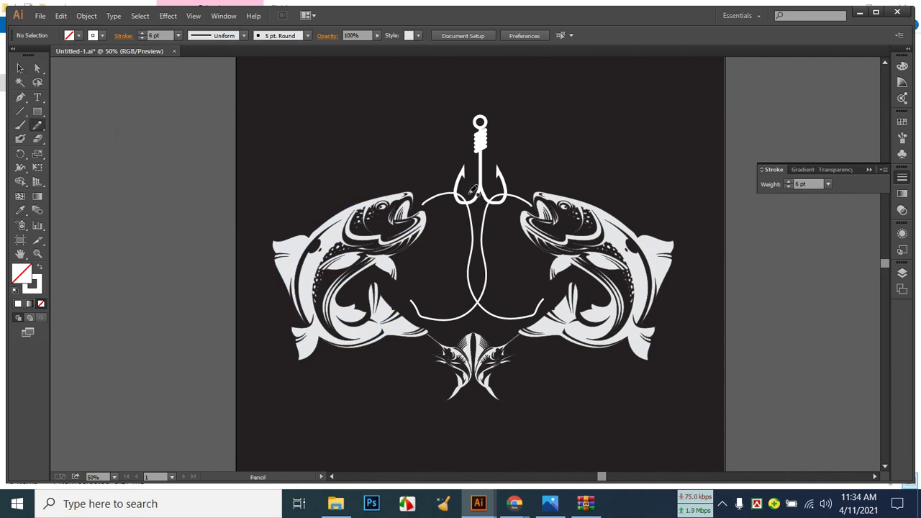
mouse_move(467, 188)
left_mouse_down()
mouse_move(468, 238)
mouse_move(395, 278)
left_mouse_up()
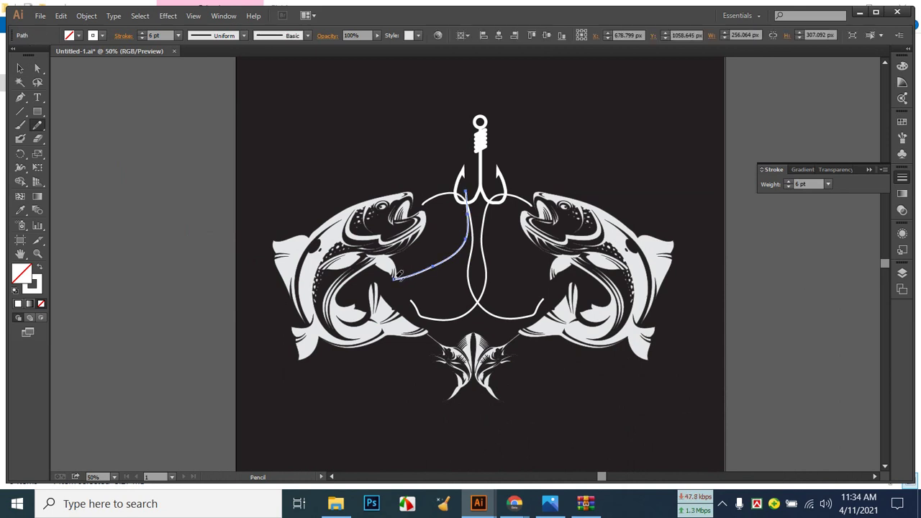
mouse_move(497, 189)
left_mouse_down()
mouse_move(518, 253)
mouse_move(569, 286)
left_mouse_up()
Nudge the right fish's new hook line down to a Y position of about 1059 px, and deselect it.
left_click(20, 67)
key("Down")
key("Down")
key("Down")
key("Down")
key("Down")
key("Down")
key("Down")
key("Down")
key("Down")
key("Down")
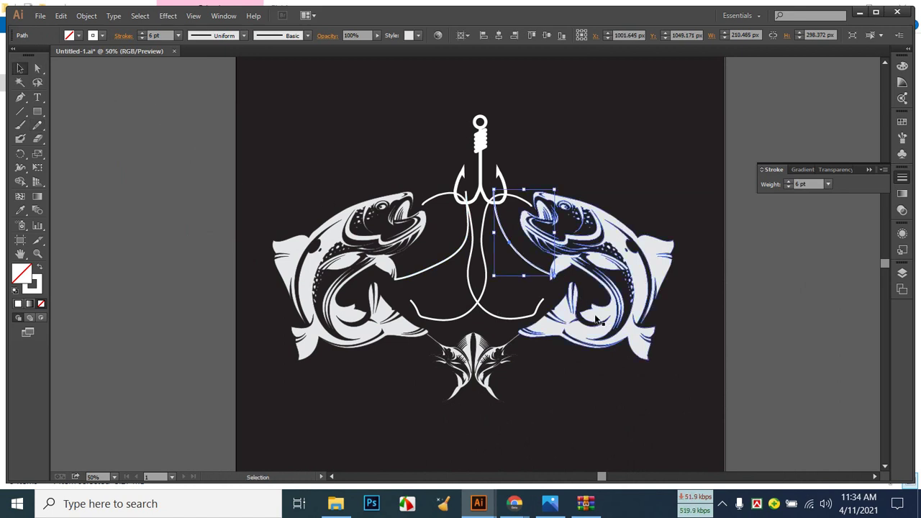
key("Down")
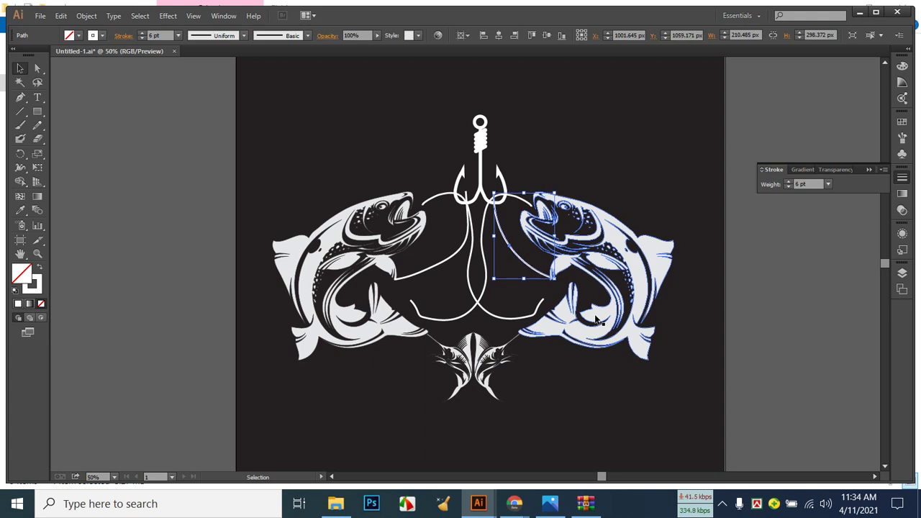
left_click(622, 155)
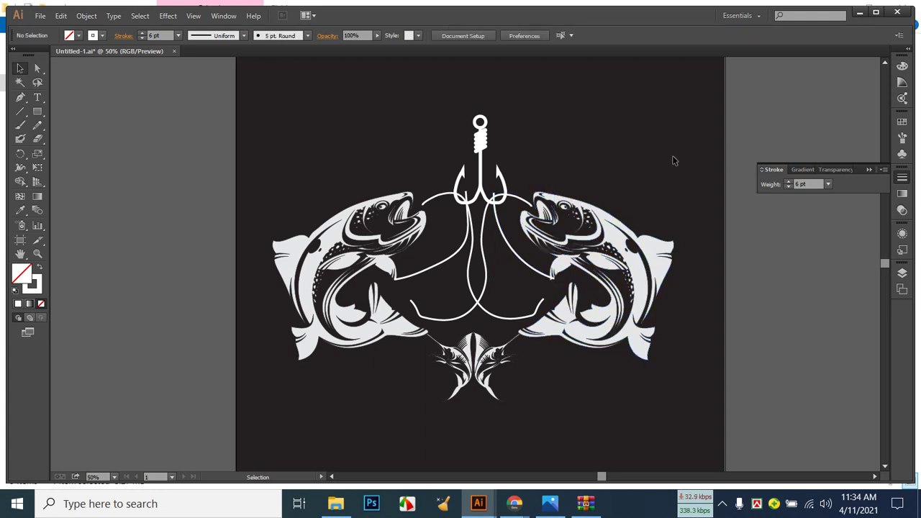
Compare the hook and fishing lines with the Fishing.jpg mockup, and return to the Illustrator artwork.
left_click(538, 507)
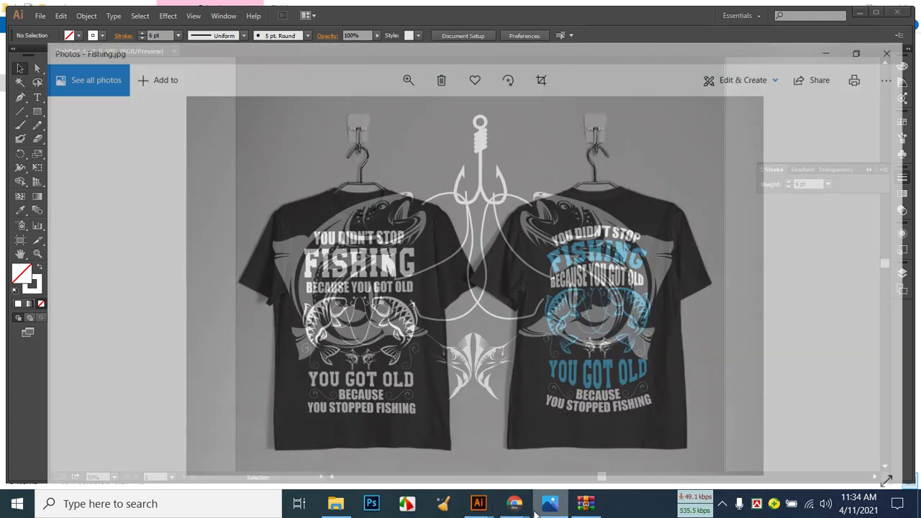
left_click(537, 511)
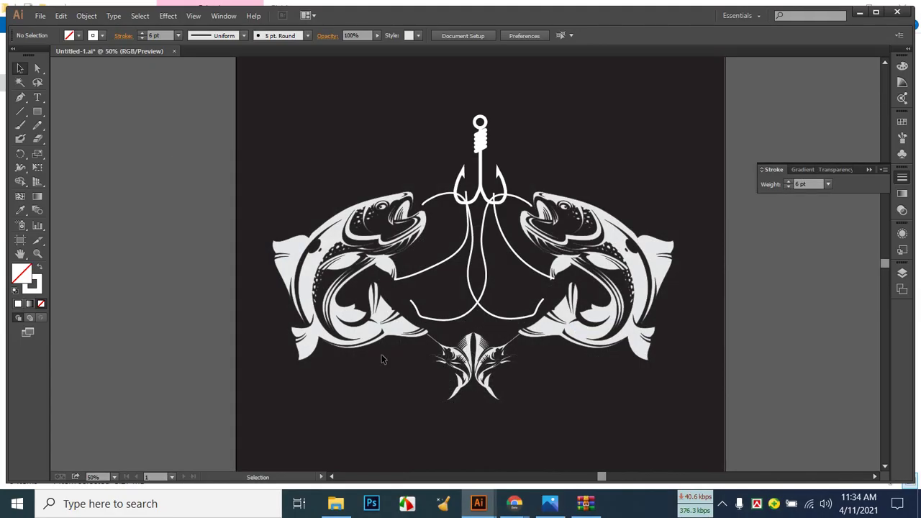
left_click(550, 507)
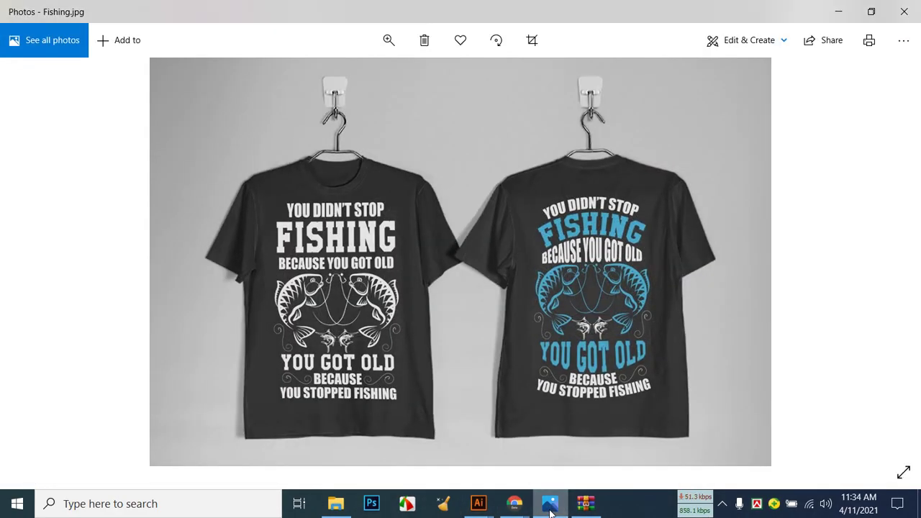
left_click(550, 507)
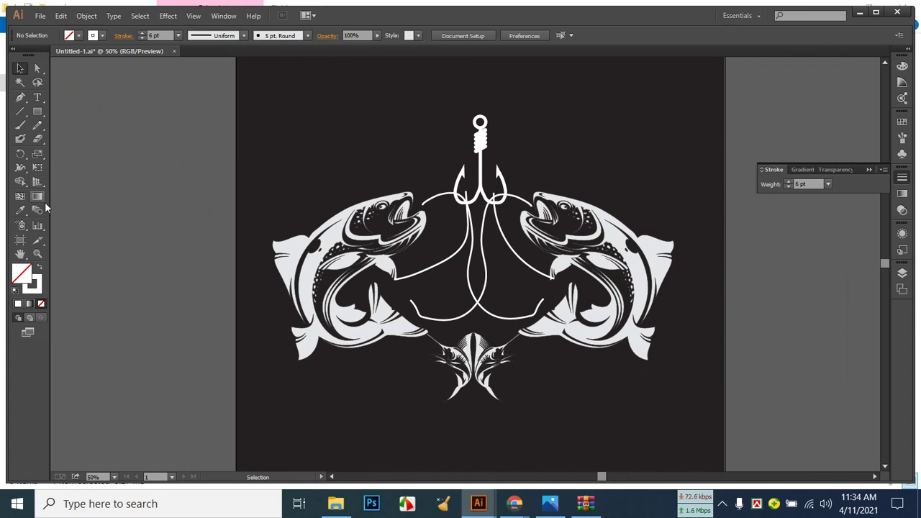
left_click(21, 168)
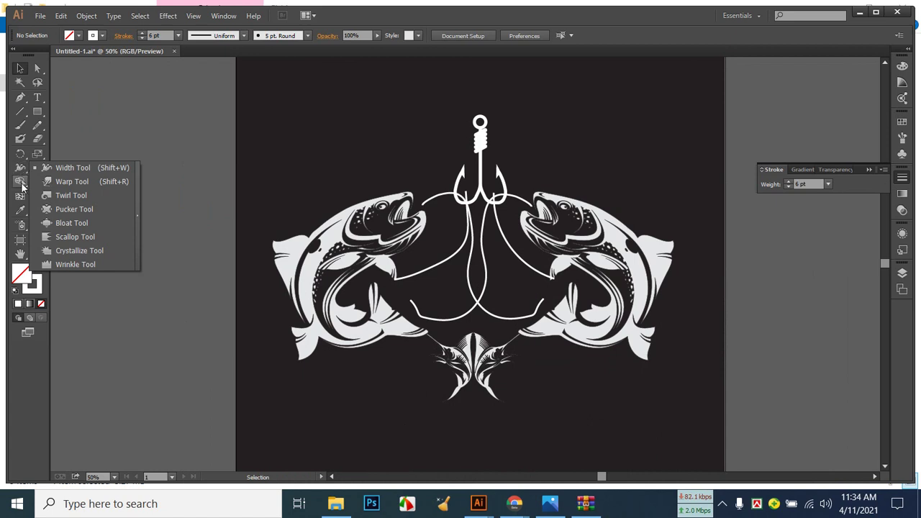
left_click(20, 181)
left_click(38, 153)
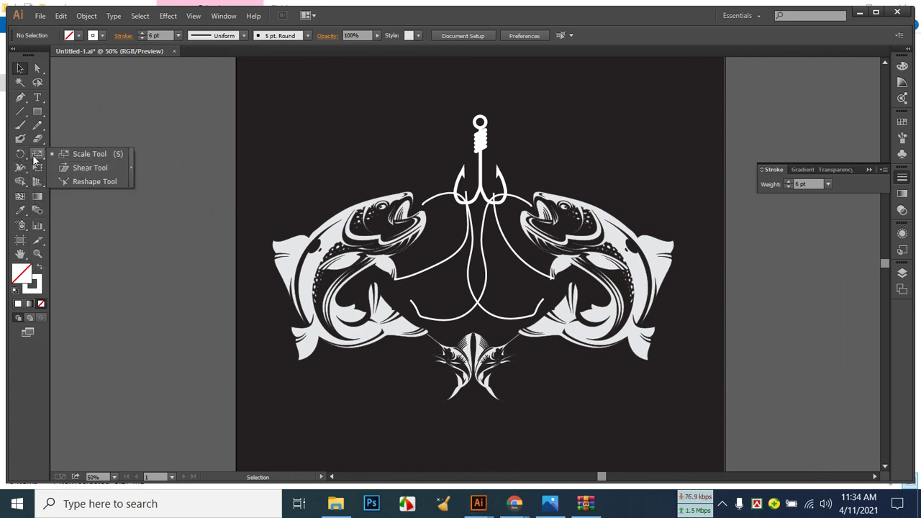
left_click(22, 156)
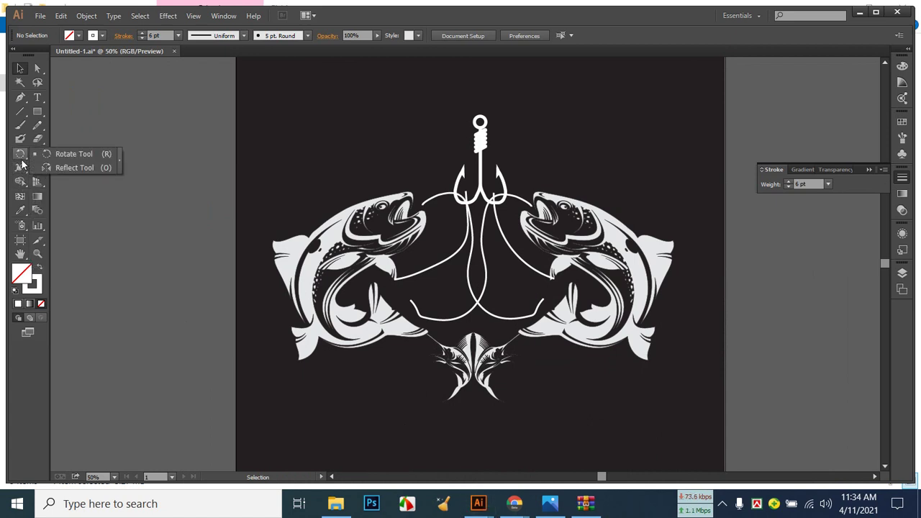
left_click(24, 167)
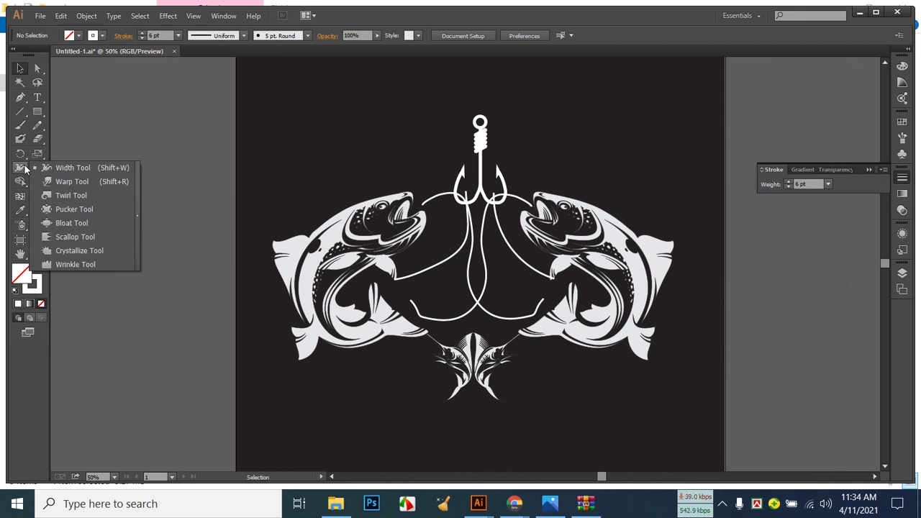
left_click(51, 201)
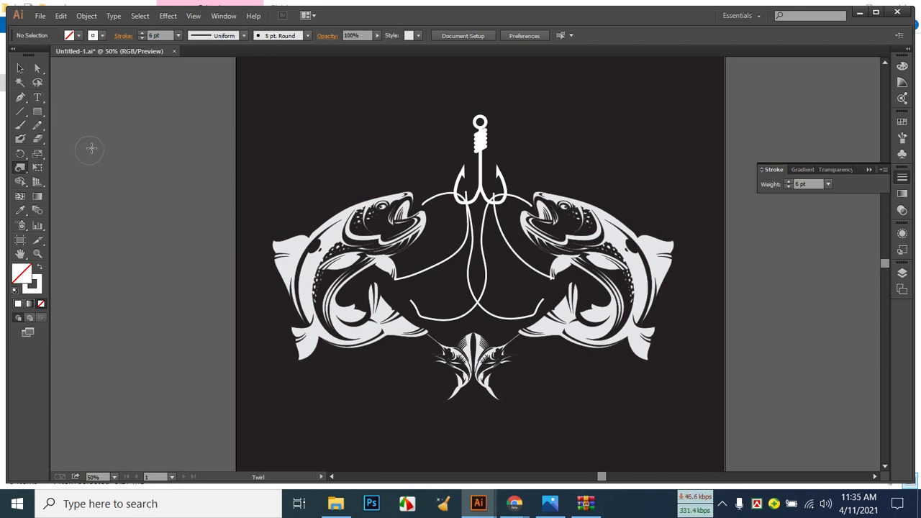
left_click(38, 126)
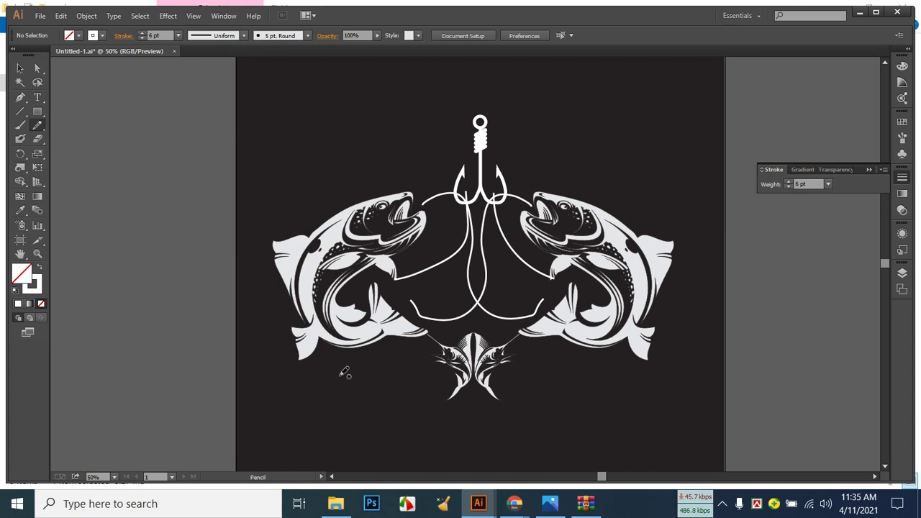
Paint an S-shaped curve about 160 by 229 px above the left fish with the Paintbrush, undoing unsatisfactory strokes.
left_click(22, 126)
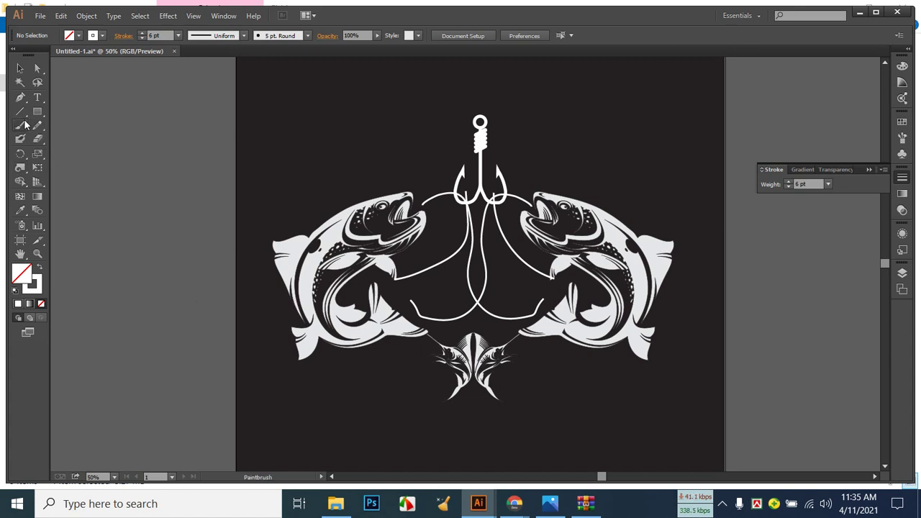
mouse_move(354, 400)
left_mouse_down()
mouse_move(370, 381)
mouse_move(395, 436)
mouse_move(439, 435)
left_mouse_up()
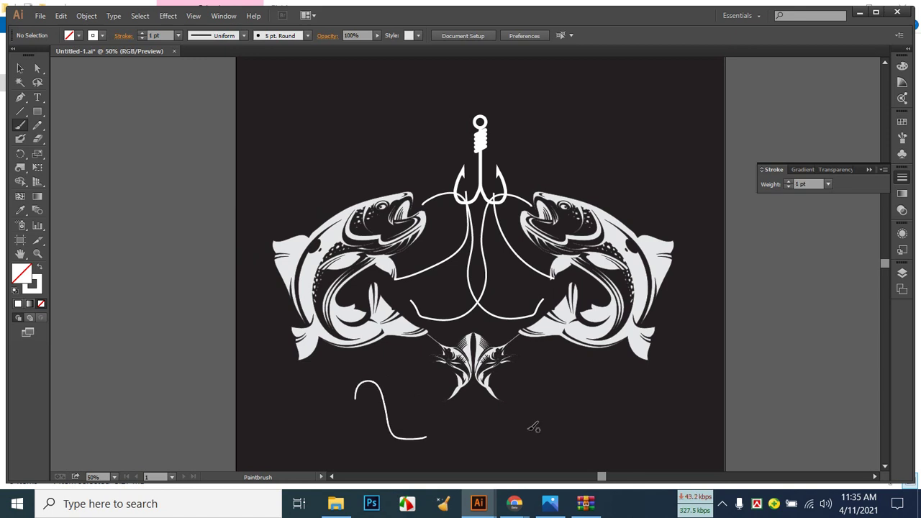
key("ctrl+z")
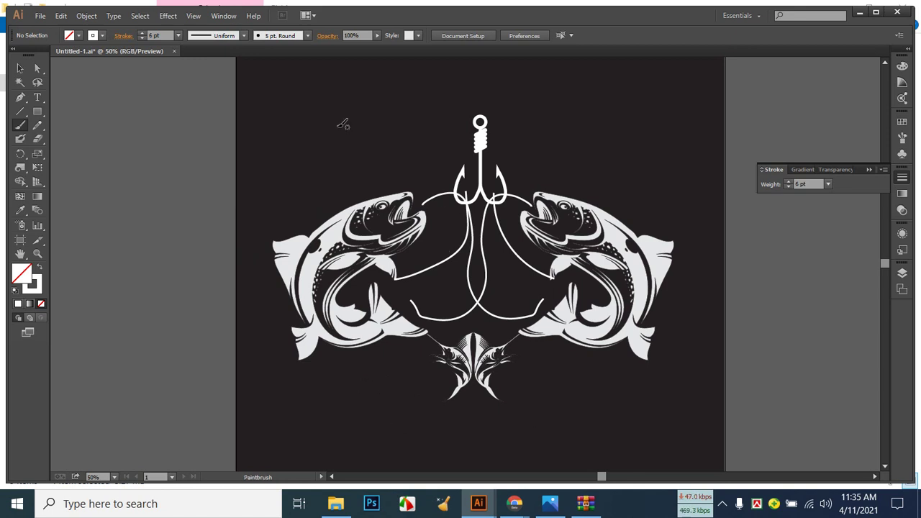
mouse_move(318, 112)
left_mouse_down()
mouse_move(369, 113)
mouse_move(359, 171)
mouse_move(397, 177)
left_mouse_up()
key("ctrl+z")
mouse_move(316, 91)
left_mouse_down()
mouse_move(320, 131)
mouse_move(351, 151)
left_mouse_up()
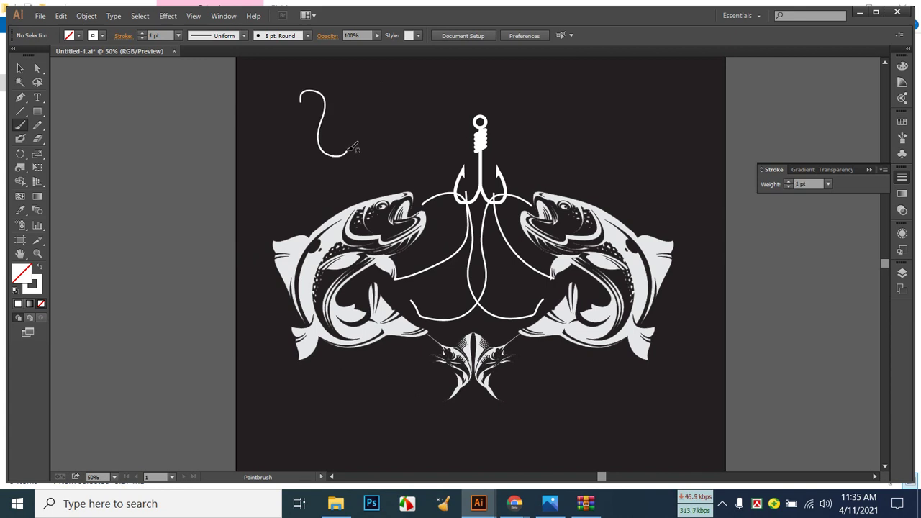
Move the S-shaped curve below the left fish, using the swirls in the Fishing.jpg mockup as a placement reference.
left_click(20, 69)
left_click_drag(324, 109, 362, 375)
left_click(559, 501)
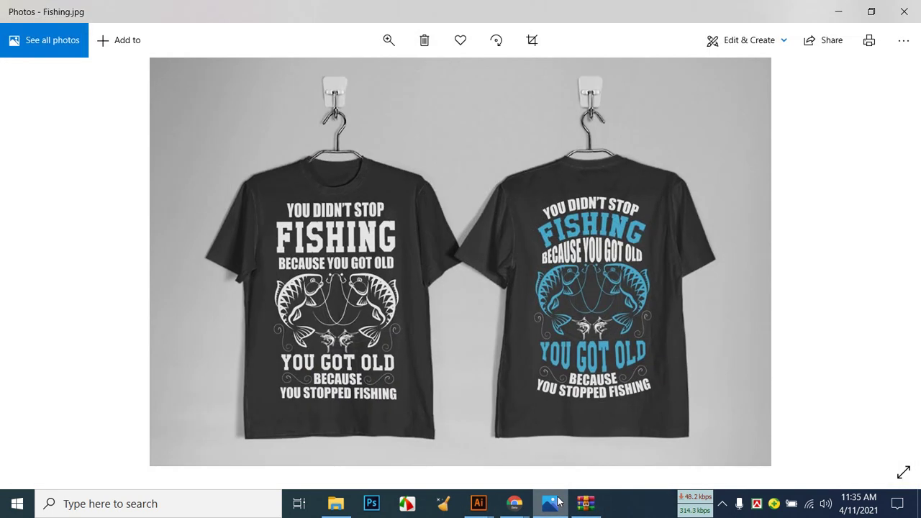
left_click(558, 502)
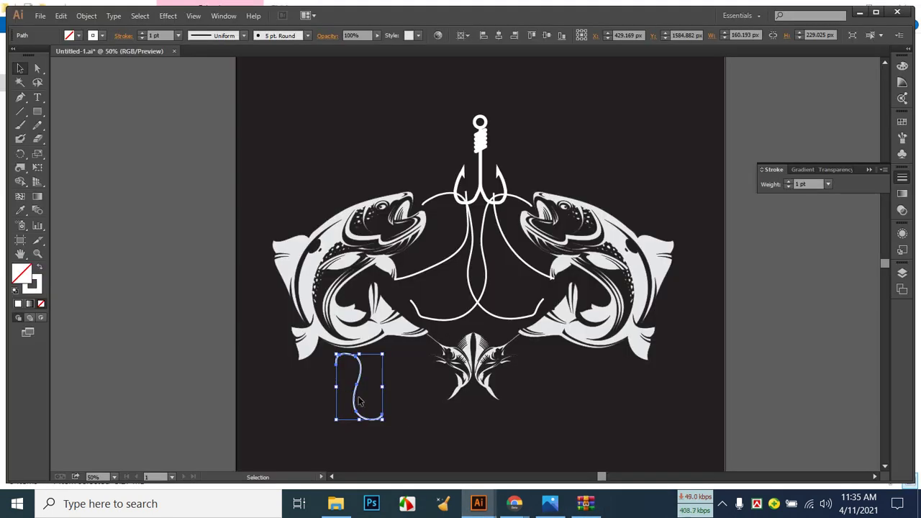
left_click_drag(359, 401, 355, 419)
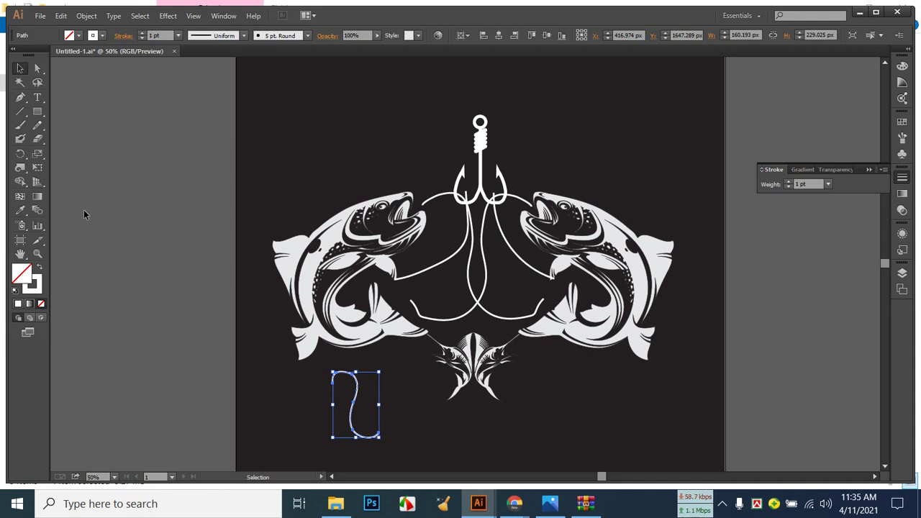
Try curling both ends of the S-shaped curve into spirals with the Twirl tool, and undo all the twirls.
left_click(20, 167)
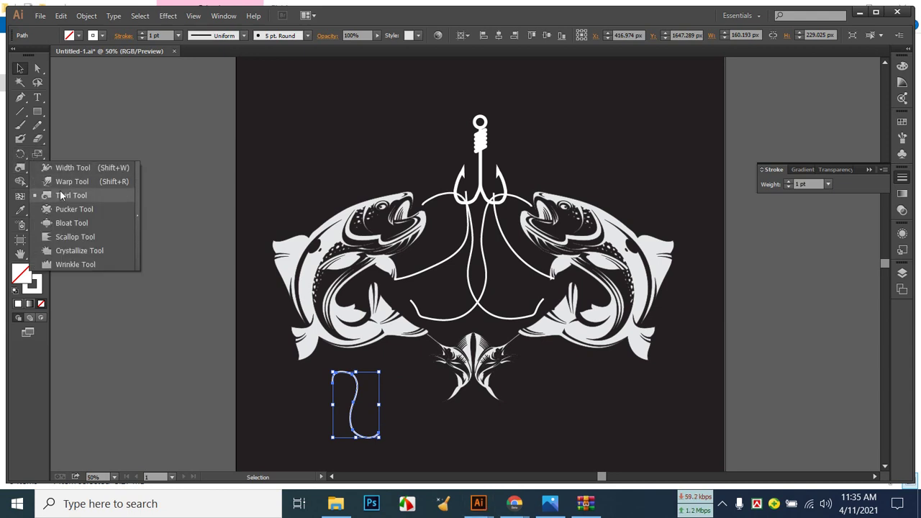
left_click(63, 199)
left_click_drag(369, 382, 333, 382)
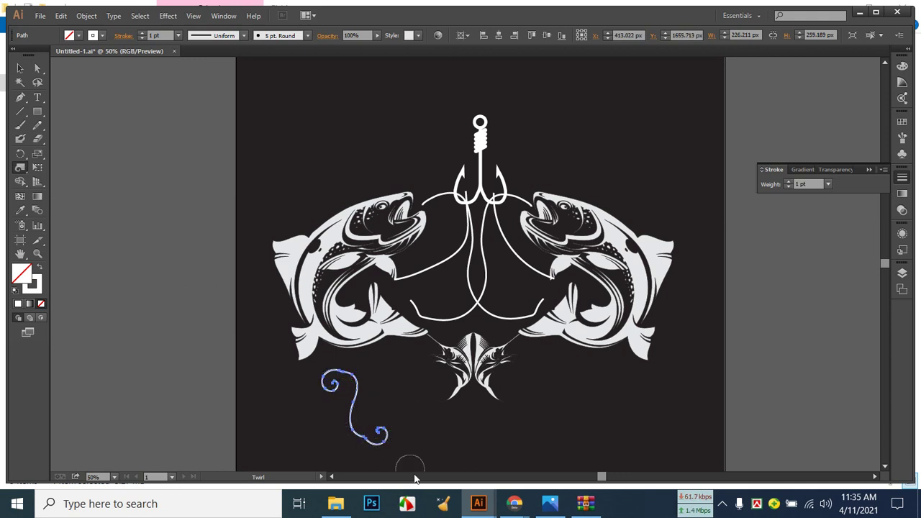
left_click_drag(374, 439, 370, 442)
left_click(369, 436)
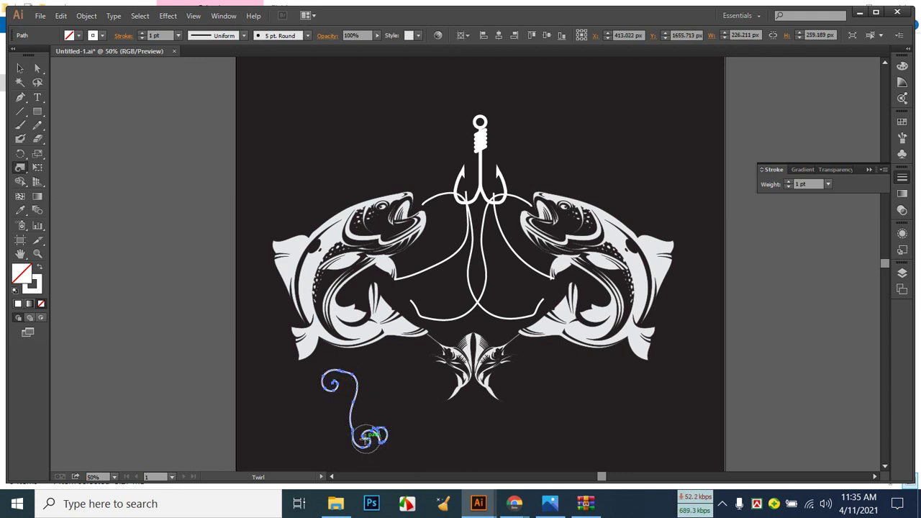
key("ctrl+z")
key("ctrl+z")
key("ctrl+z")
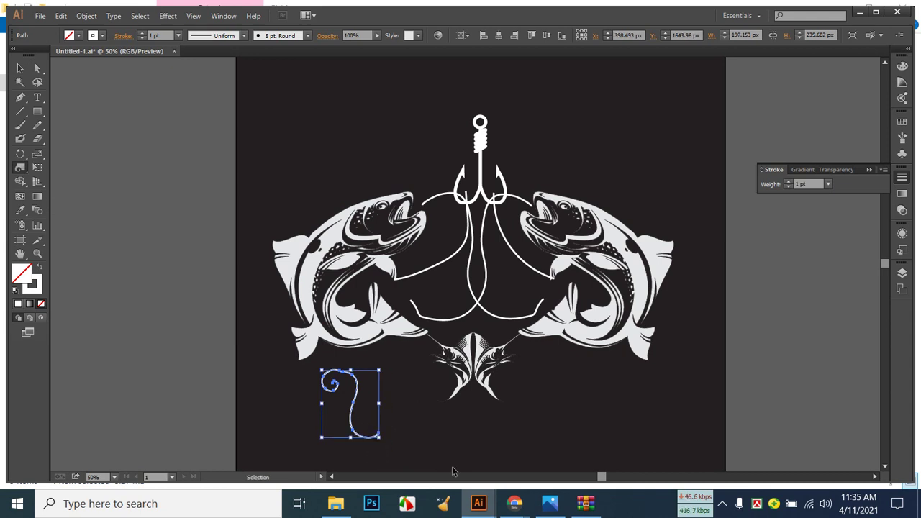
left_click_drag(374, 431, 380, 432)
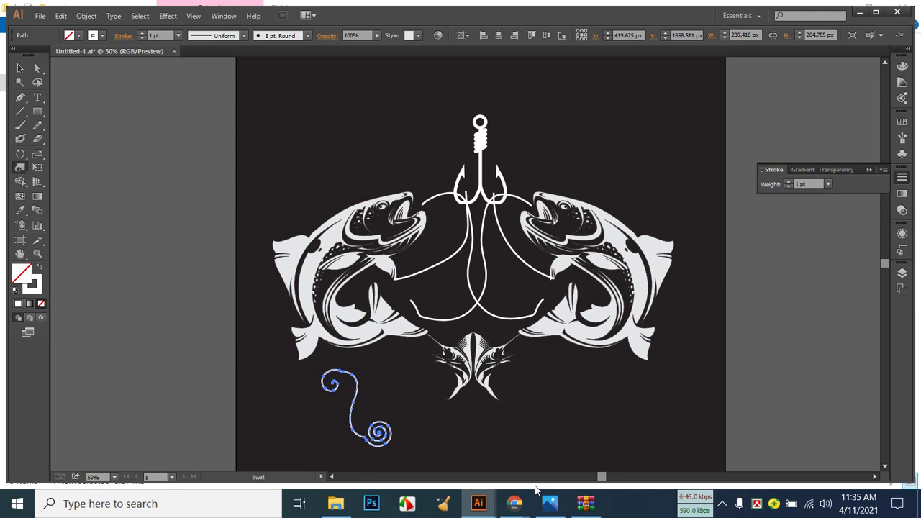
key("ctrl+z")
key("ctrl+z")
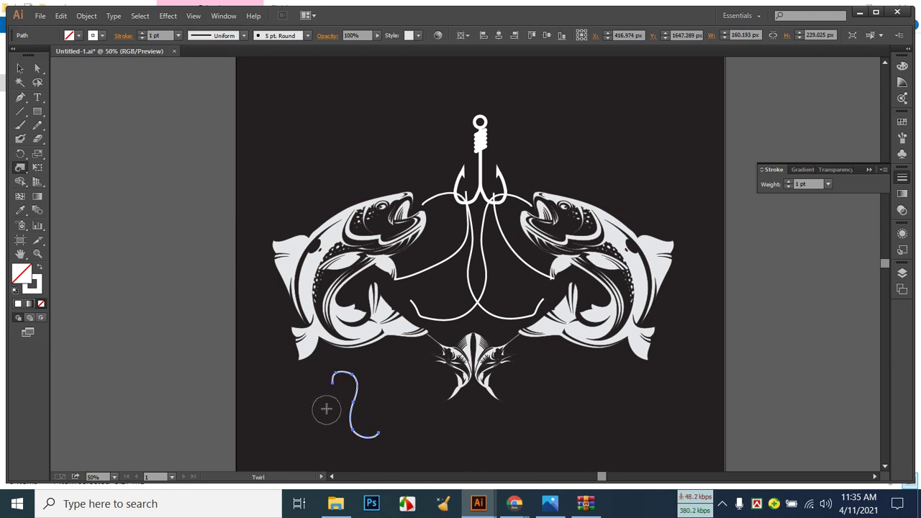
Twirl the upper end of the S-shaped curve into a tight spiral, and remove the curve after checking the mockup.
left_click_drag(333, 382, 333, 382)
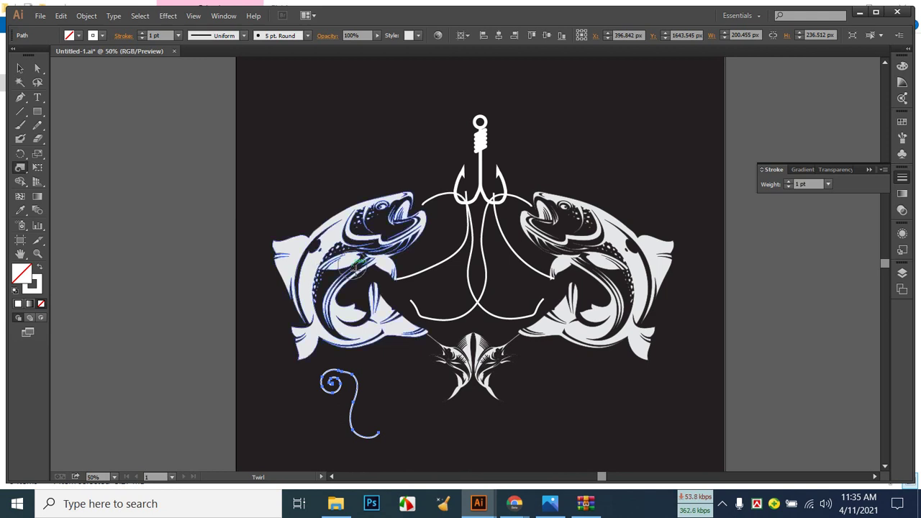
left_click(549, 503)
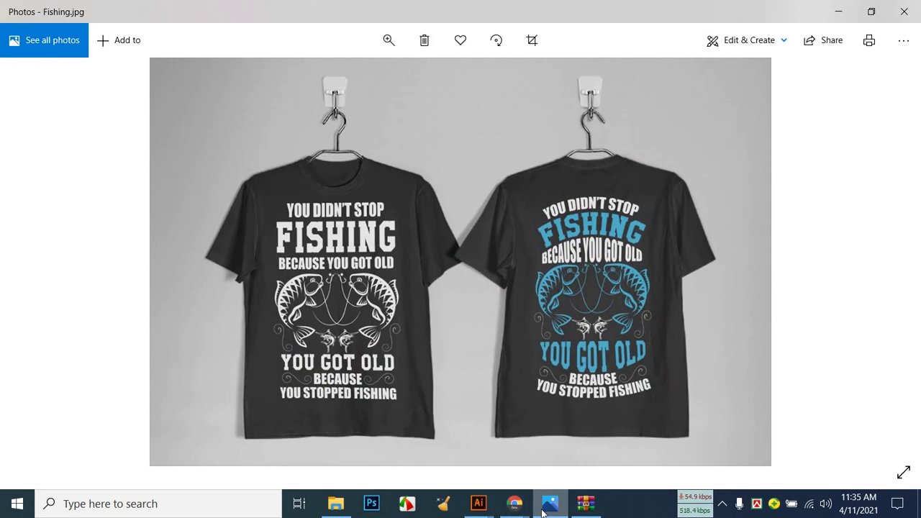
left_click(543, 509)
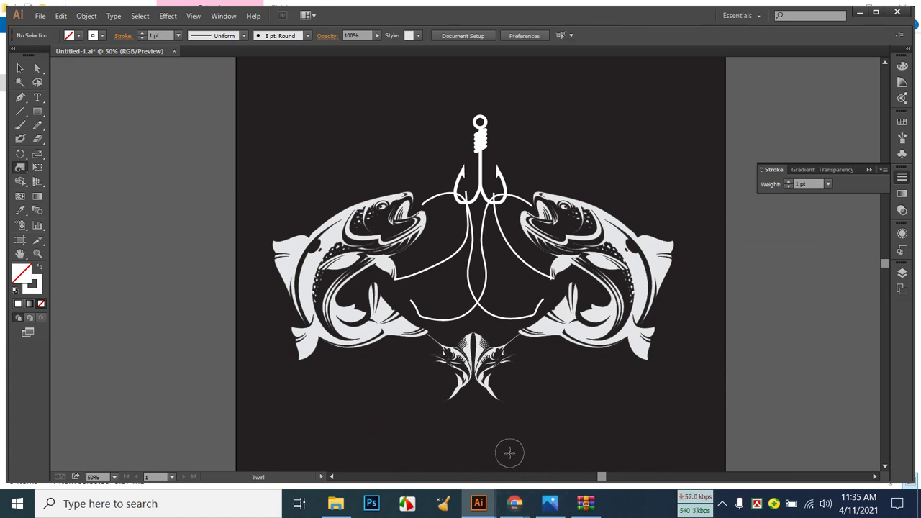
Paint a short vertical line above the left fish and twirl both ends into a double spiral about 88 by 227 px.
left_click(21, 125)
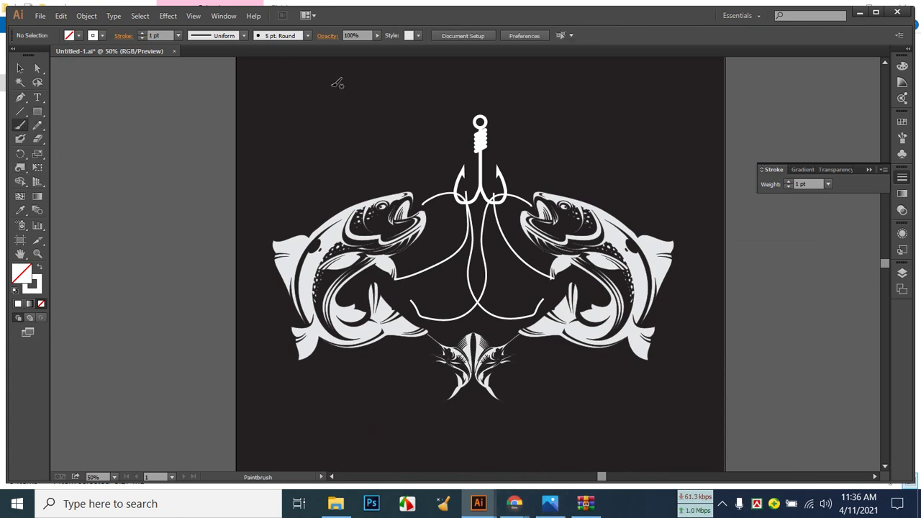
left_click_drag(341, 87, 369, 123)
key("ctrl+z")
left_click_drag(369, 86, 371, 130)
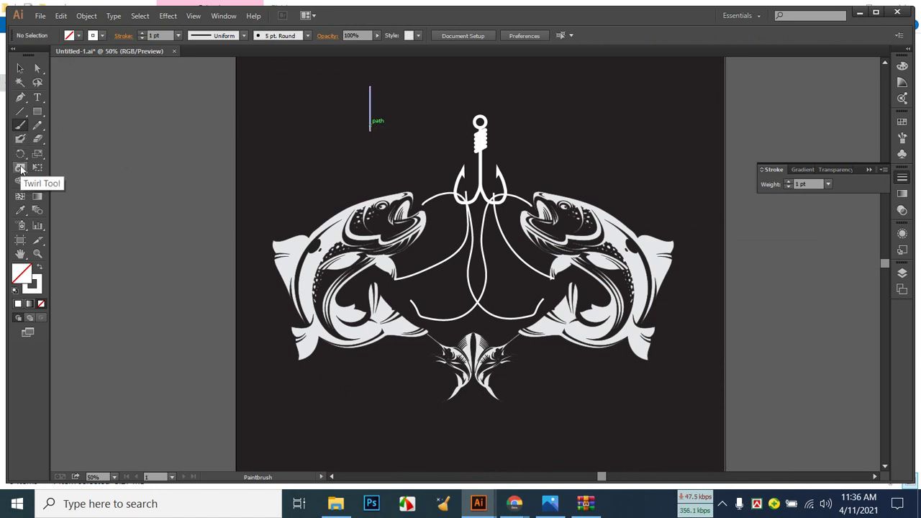
left_click(21, 168)
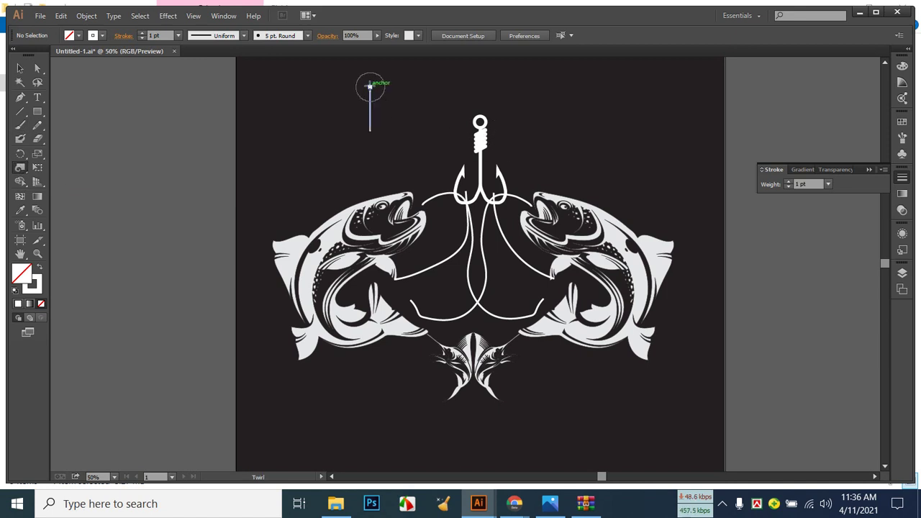
left_click_drag(370, 86, 371, 88)
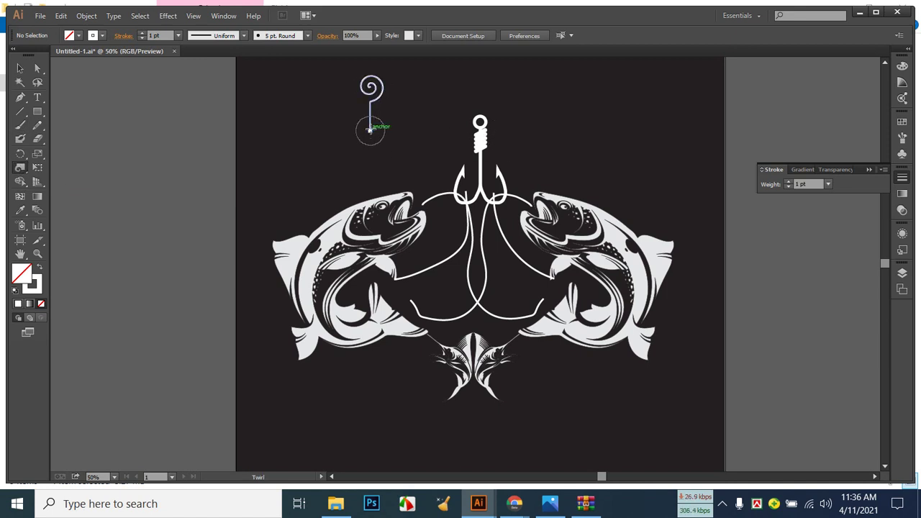
left_click_drag(370, 130, 370, 131)
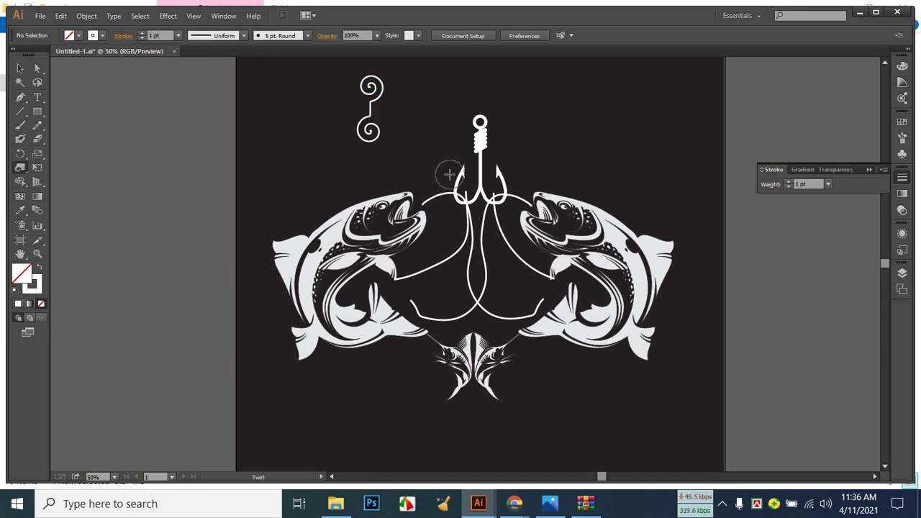
Move the double spiral below the left fish, comparing its placement with the swirls in the Fishing.jpg mockup.
key("v")
left_click_drag(371, 114, 353, 388)
left_click(551, 505)
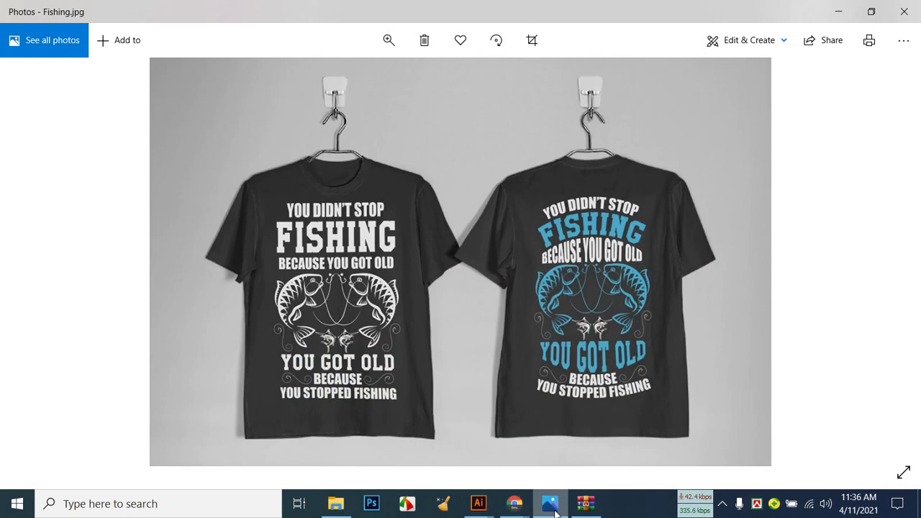
left_click(552, 505)
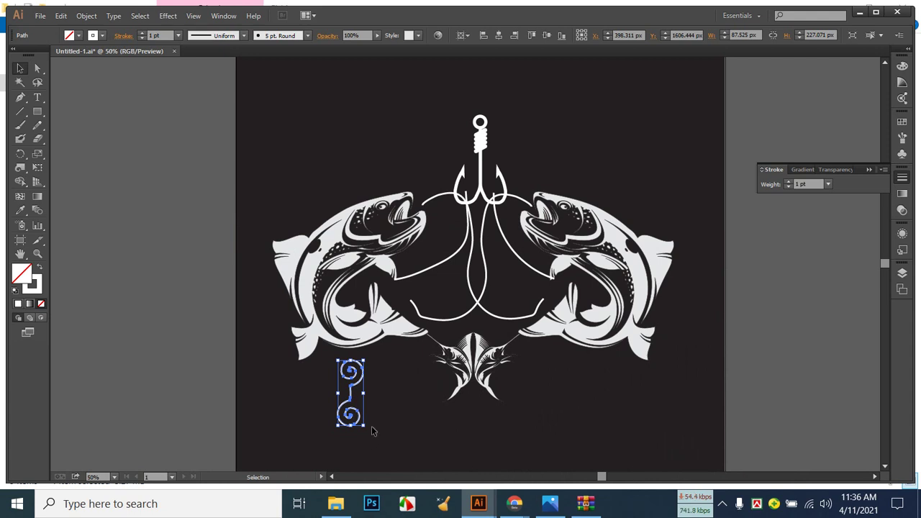
Rotate the double spiral until it lies nearly horizontal under the left fish, using the Fishing.jpg mockup as reference.
left_click_drag(369, 427, 362, 381)
left_click(408, 437)
left_click(545, 505)
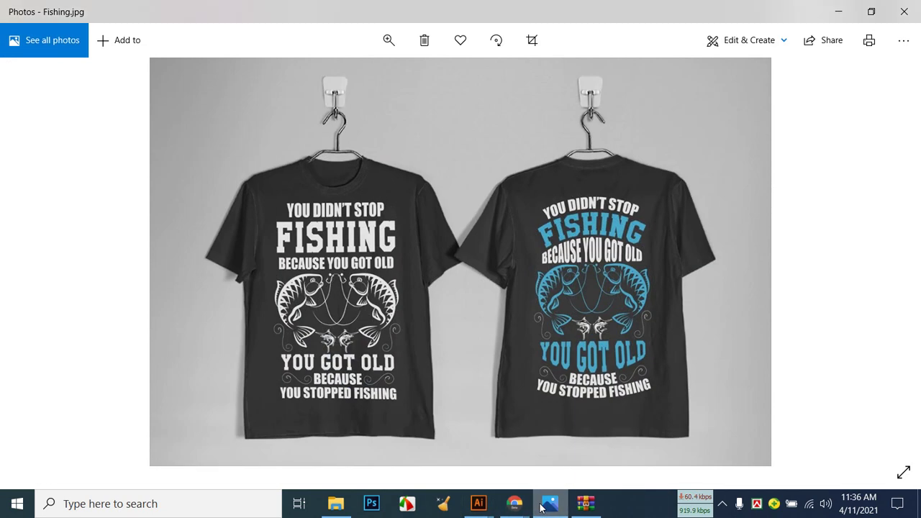
left_click(545, 505)
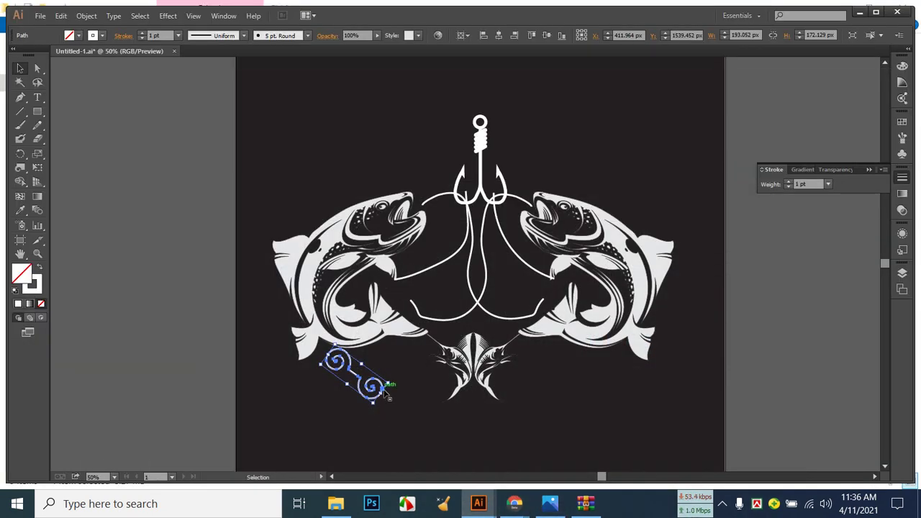
left_click(383, 397)
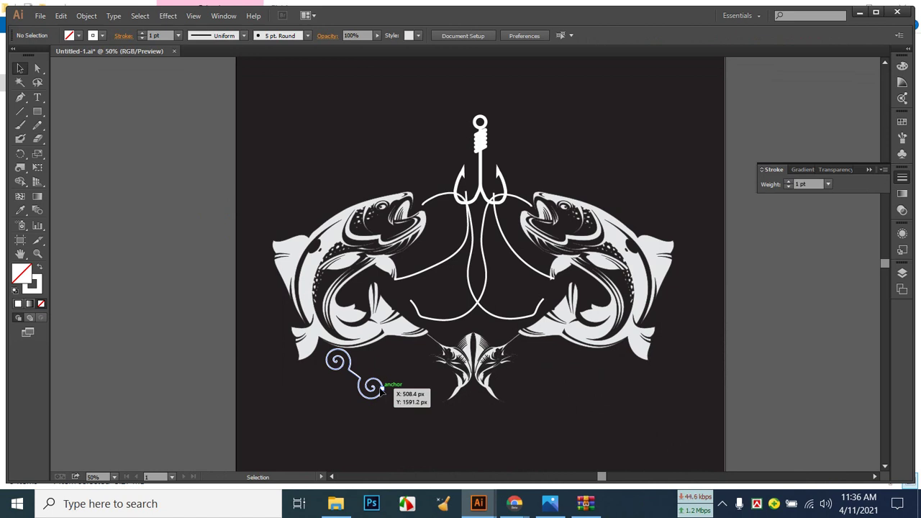
left_click(389, 394)
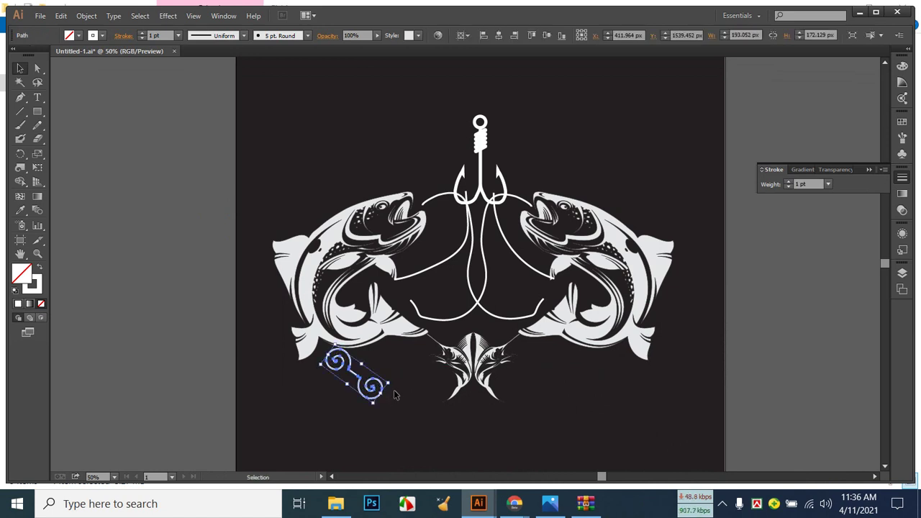
left_click_drag(391, 387, 369, 377)
left_click(406, 414)
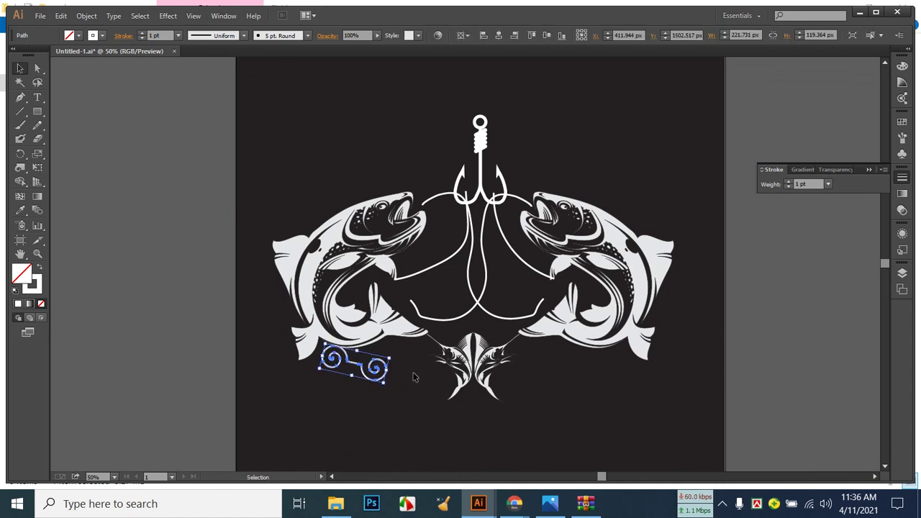
Nudge the double spiral 17 px down and 4 px right, away from the left fish, and deselect it.
key("Down")
key("Down")
key("Down")
key("Down")
key("Down")
key("Right")
key("Down")
key("Down")
key("Down")
key("Down")
key("Down")
key("Down")
key("Down")
key("Down")
key("Down")
key("Down")
key("Down")
key("Down")
key("Right")
key("Right")
key("Right")
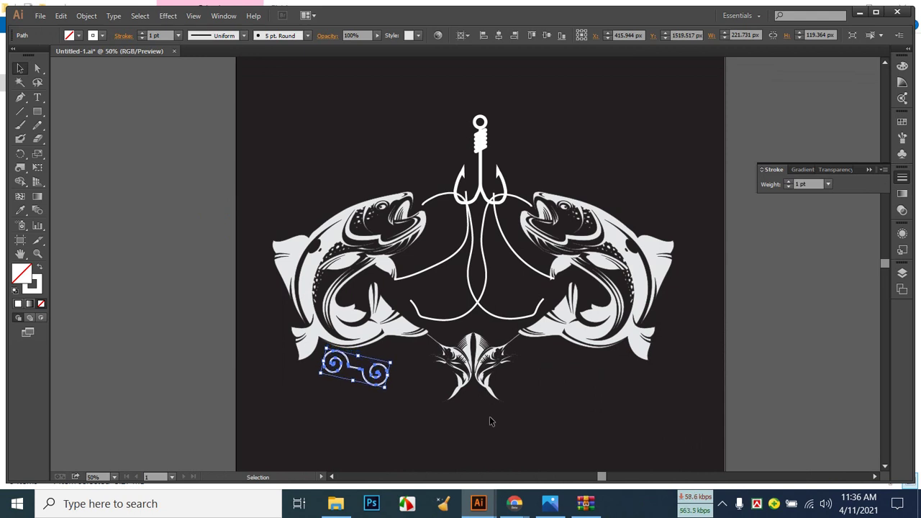
left_click(464, 440)
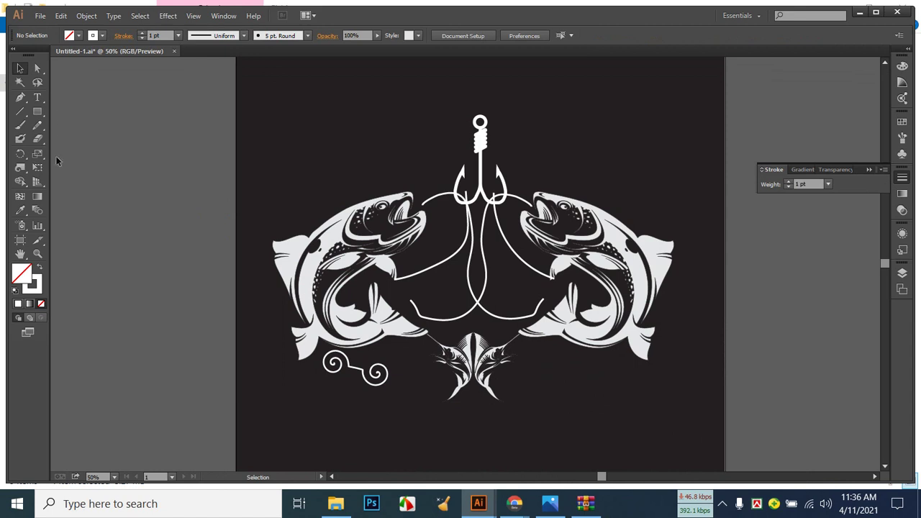
Paint an S-shaped curve about 132 by 298 px above the left fish with the Paintbrush.
left_click(20, 124)
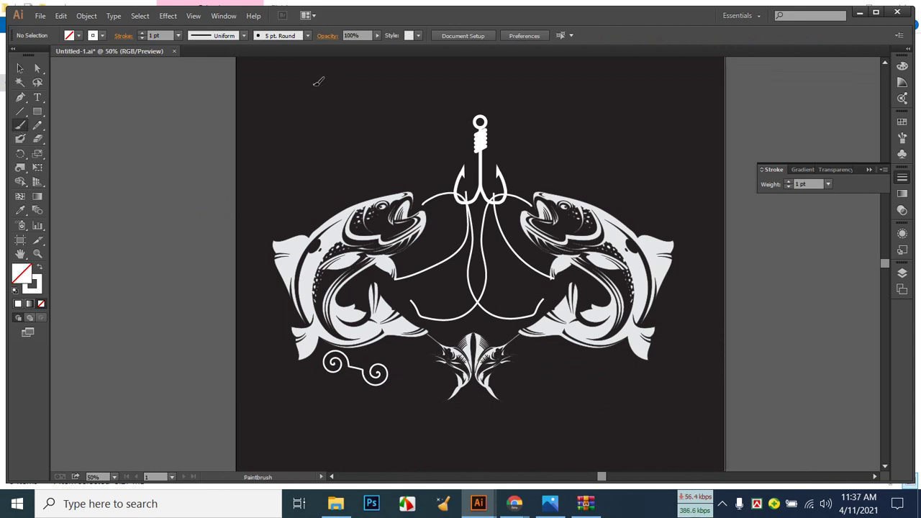
mouse_move(313, 84)
left_mouse_down()
mouse_move(310, 114)
mouse_move(342, 144)
mouse_move(322, 171)
left_mouse_up()
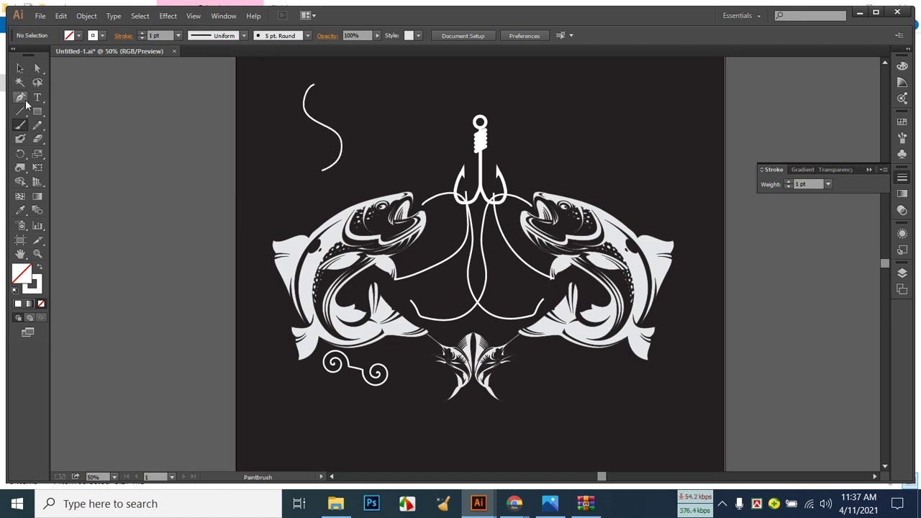
Try curling the ends of the new S-shaped curve with the Twirl tool, and undo the twirls.
left_click(25, 170)
left_click(25, 169)
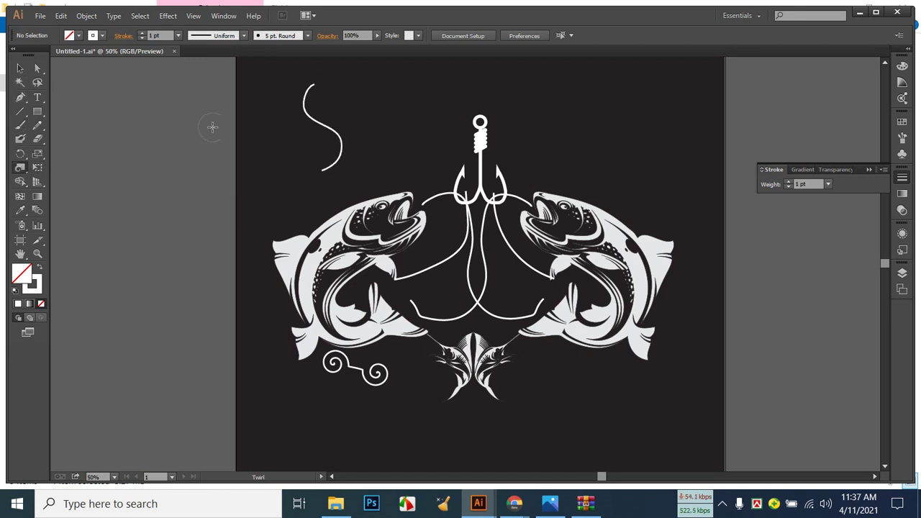
left_click(313, 84)
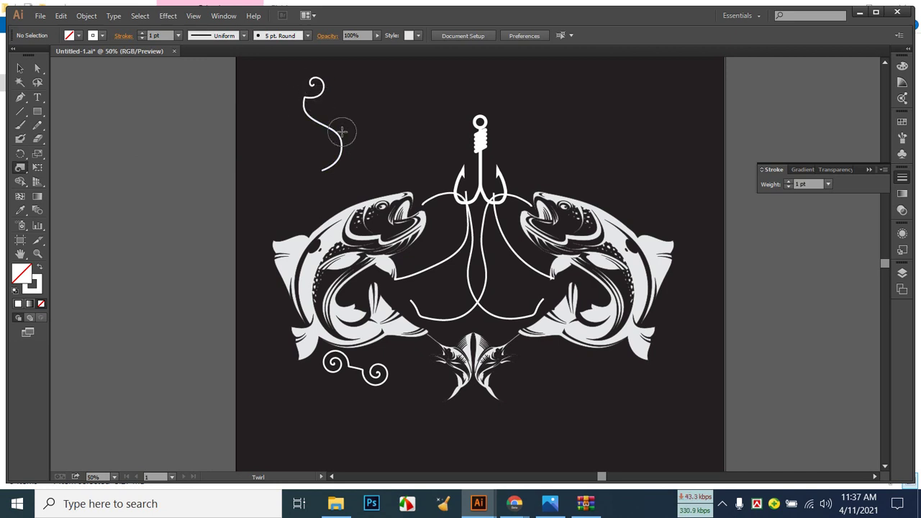
key("ctrl+z")
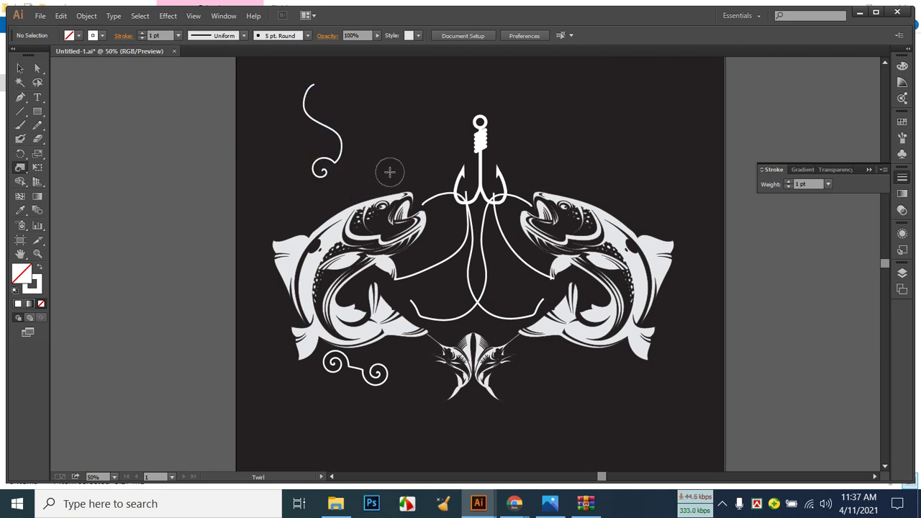
Reflect the S-shaped curve across the vertical axis.
left_click(20, 68)
left_click(311, 120)
right_click(311, 120)
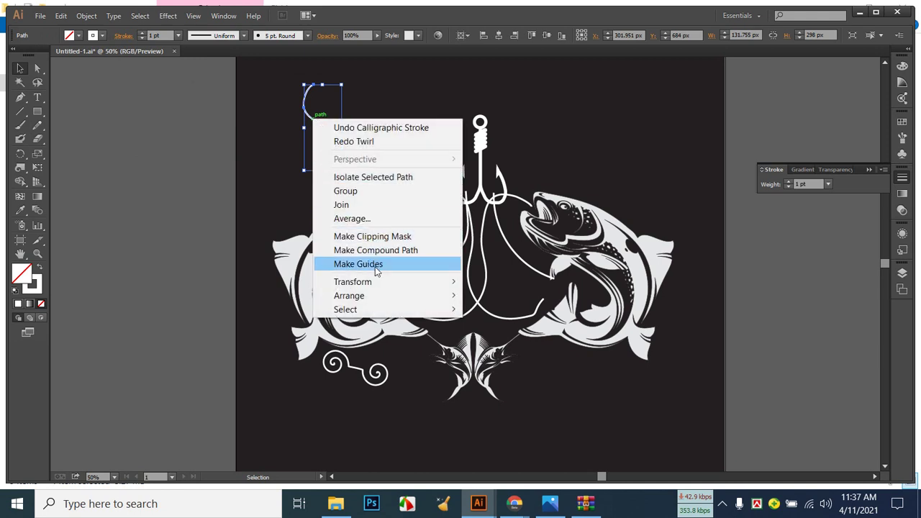
mouse_move(396, 284)
left_click(496, 327)
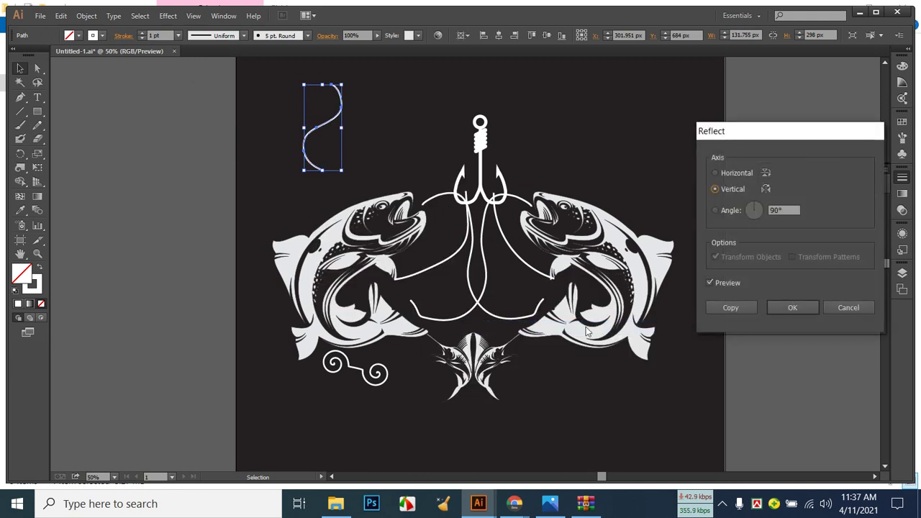
left_click(790, 308)
Try twirling both ends of the reflected curve into spirals, and undo the twirls.
left_click(20, 167)
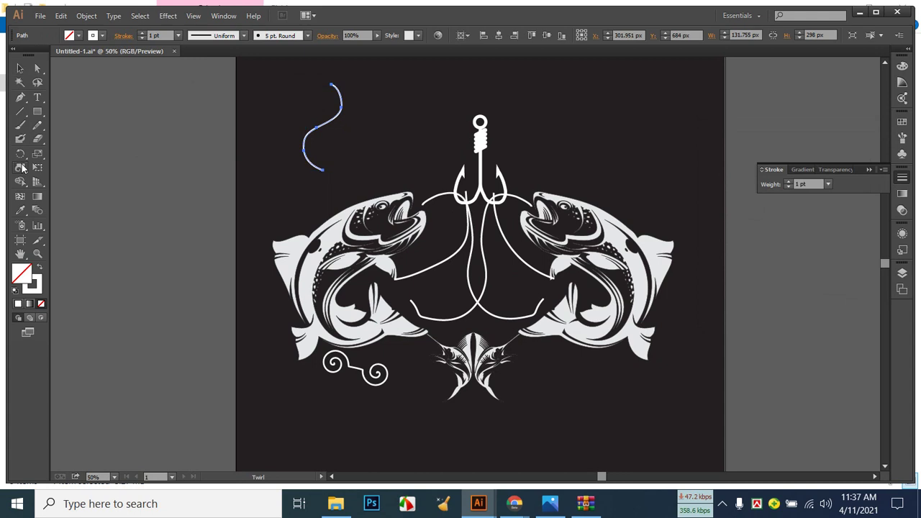
left_click(328, 83)
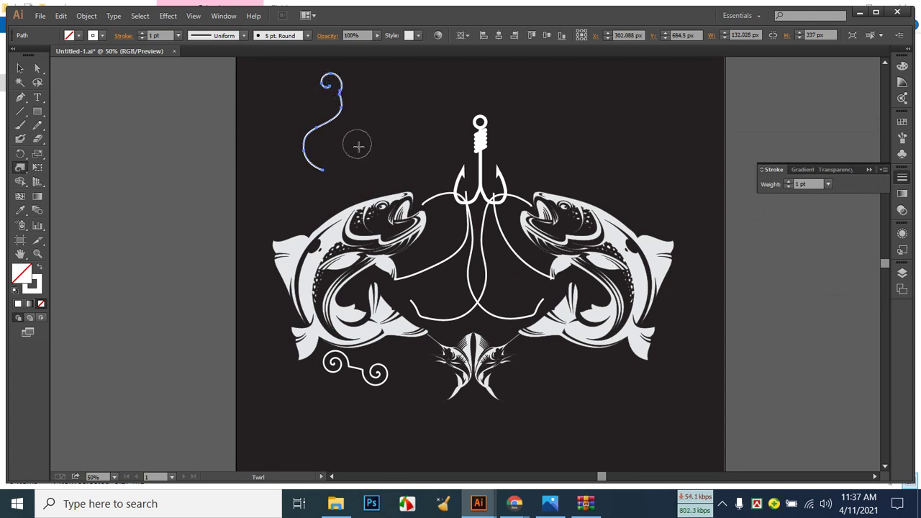
left_click(322, 168)
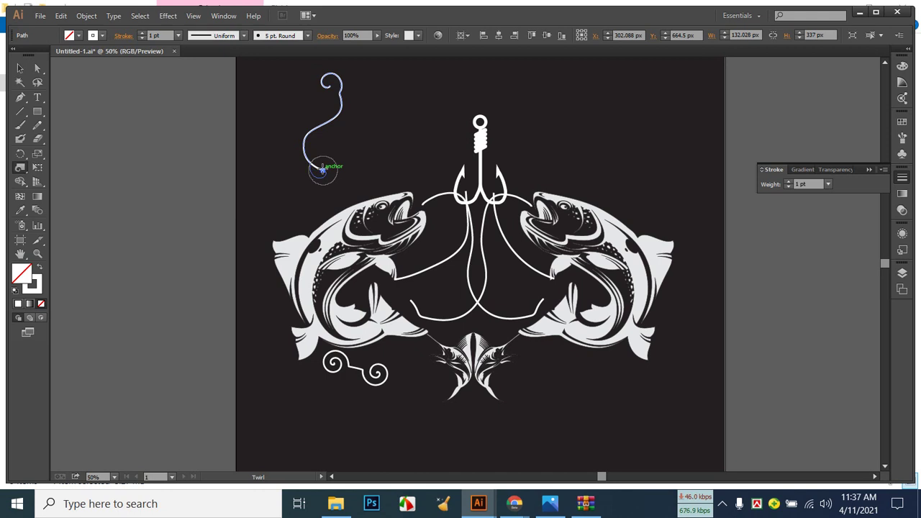
key("ctrl+z")
key("ctrl+z")
key("ctrl+z")
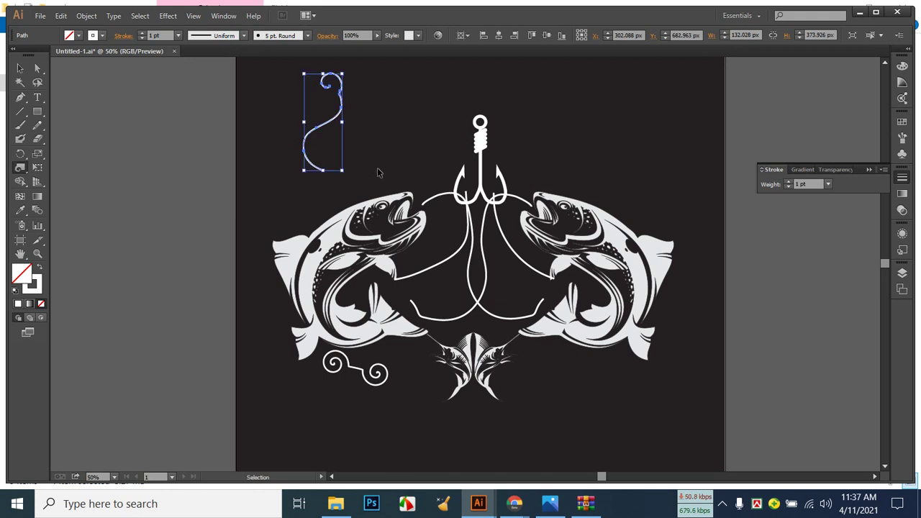
Replace the double spiral below the left fish with the reflected S-shaped curve, rotated to lie nearly horizontal.
left_click(20, 67)
left_click(390, 370)
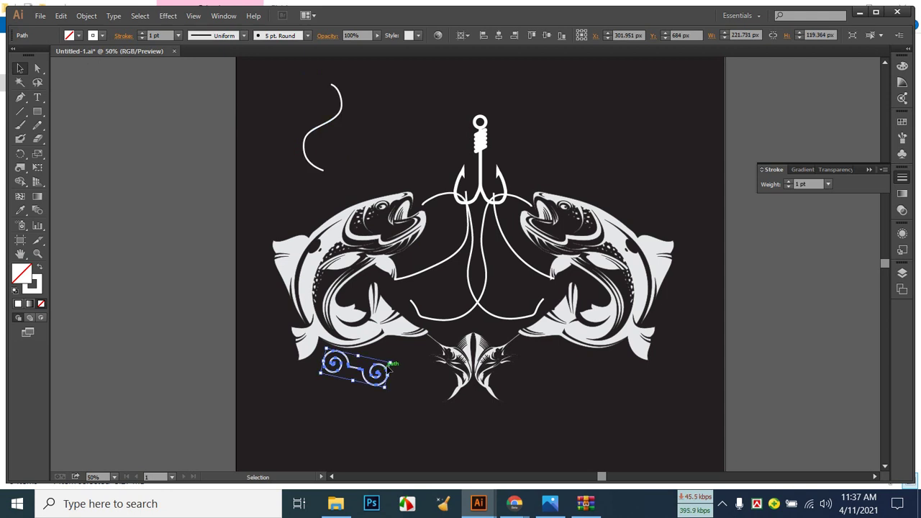
key("Delete")
left_click_drag(342, 107, 409, 331)
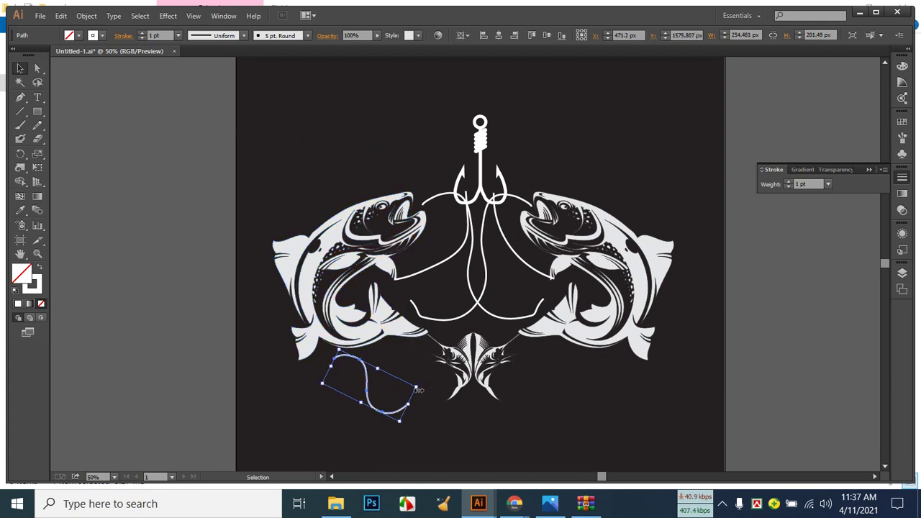
left_click_drag(422, 384, 432, 370)
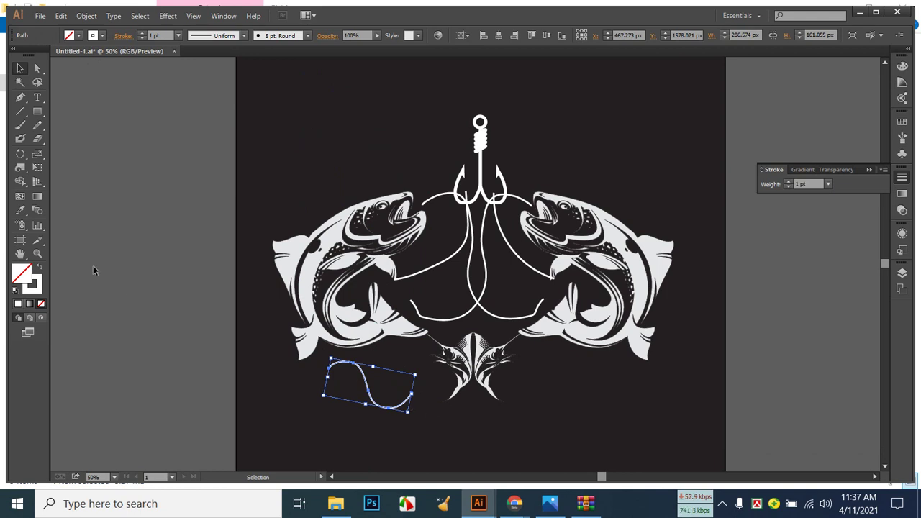
Create a rotated copy of the S-shaped curve that crosses the original near its centre.
left_click(20, 153)
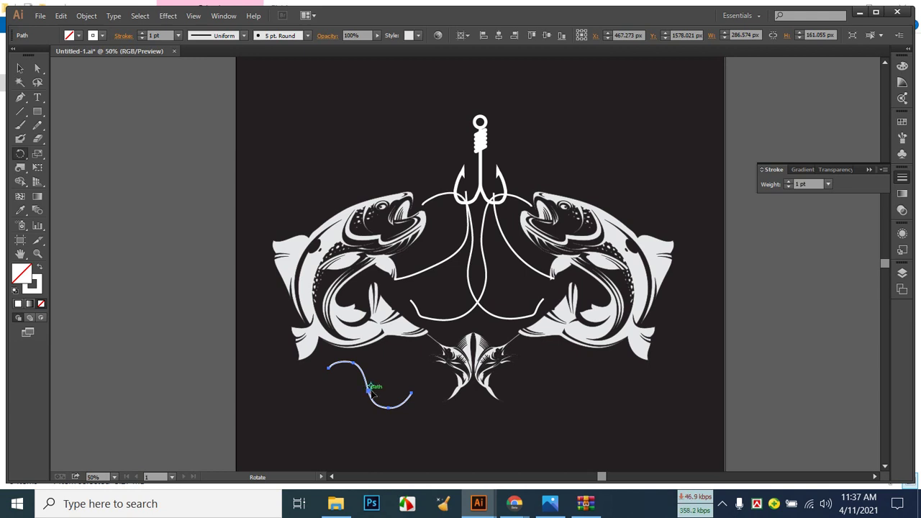
left_click_drag(411, 403, 399, 433)
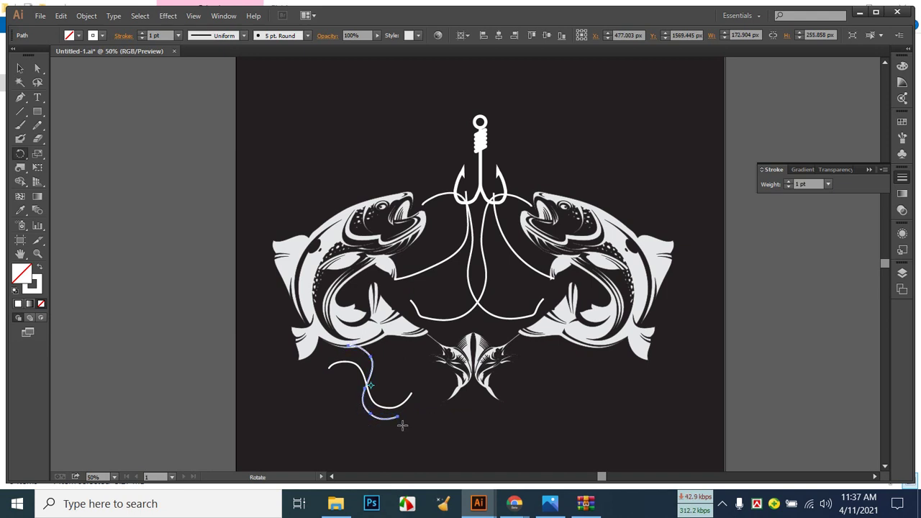
left_click(21, 68)
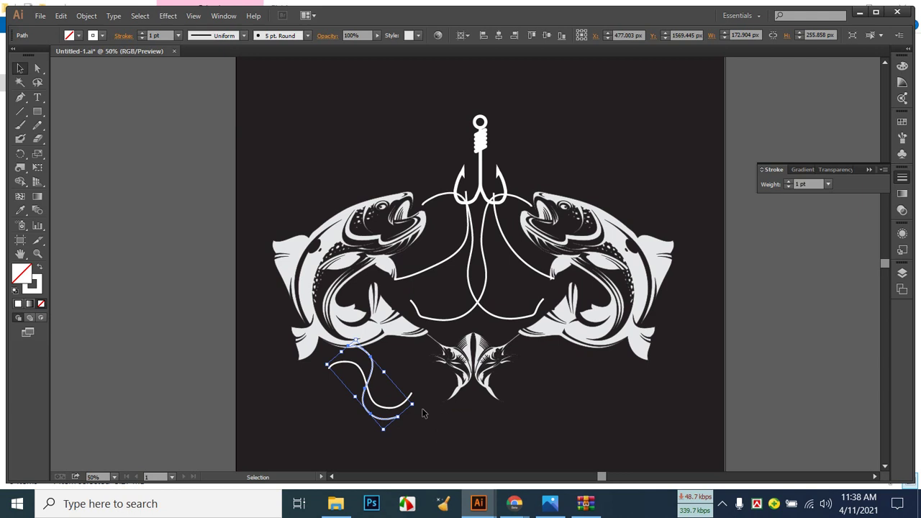
Try rotating the copied curve further, and undo the rotation.
key("a")
key("v")
left_click_drag(418, 404, 417, 374)
key("ctrl+z")
Group the two crossing S-shaped curves below the left fish.
left_click(432, 429)
left_click_drag(352, 437, 397, 389)
key("ctrl+g")
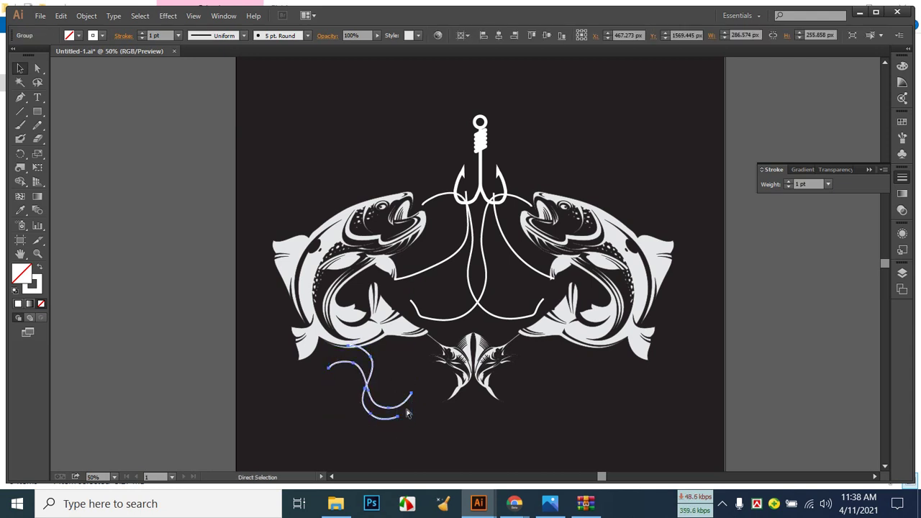
Rotate the grouped curves to an upright area of about 298 by 156 px and move them up close under the left fish.
left_click_drag(416, 378, 438, 444)
left_click(430, 439)
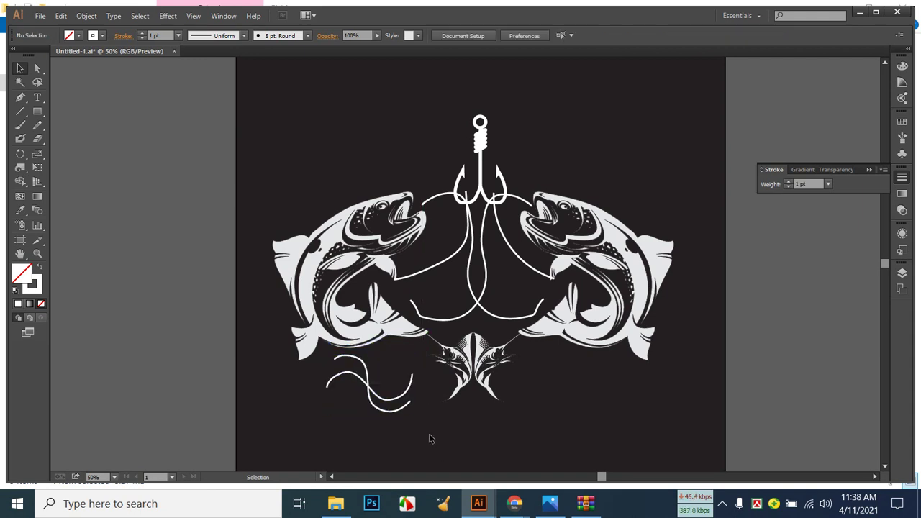
left_click(415, 389)
left_click_drag(417, 382, 430, 360)
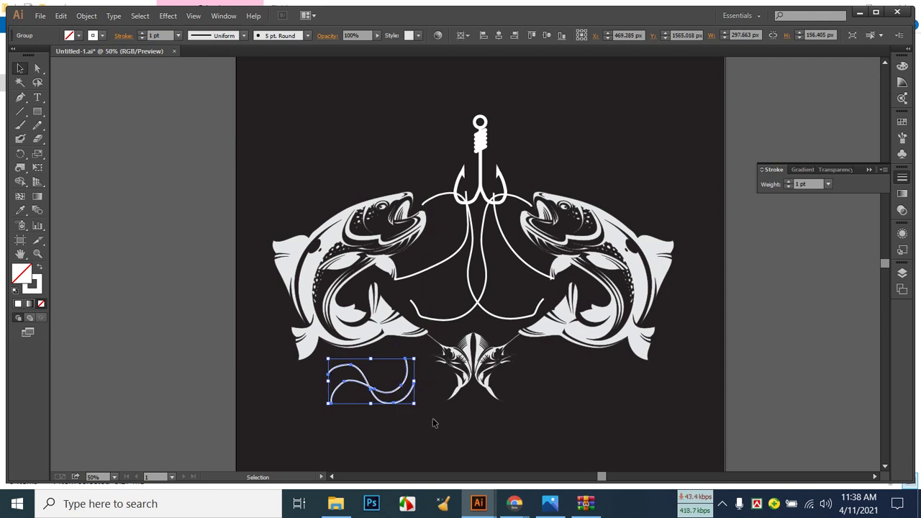
left_click(432, 429)
left_click_drag(364, 390, 375, 382)
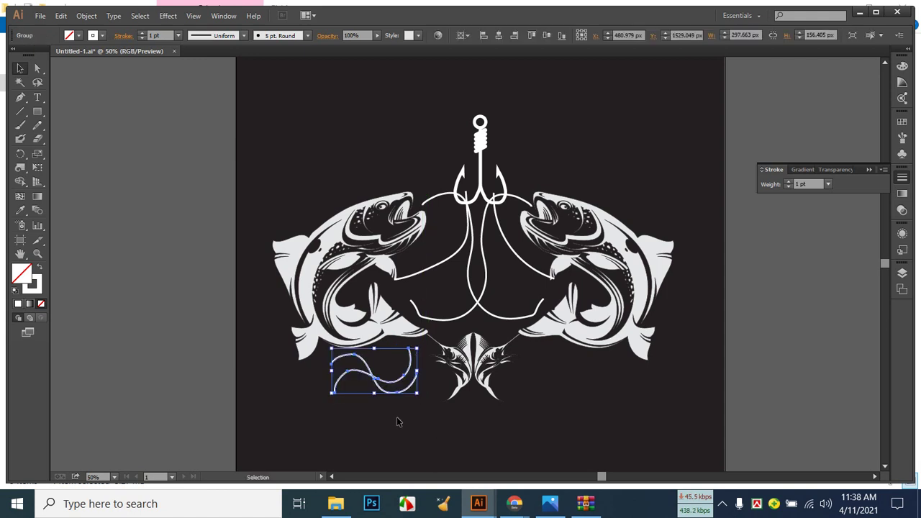
Duplicate the grouped crossing curves and place the copy under the right fish, slightly lower than the original group.
left_click(398, 422)
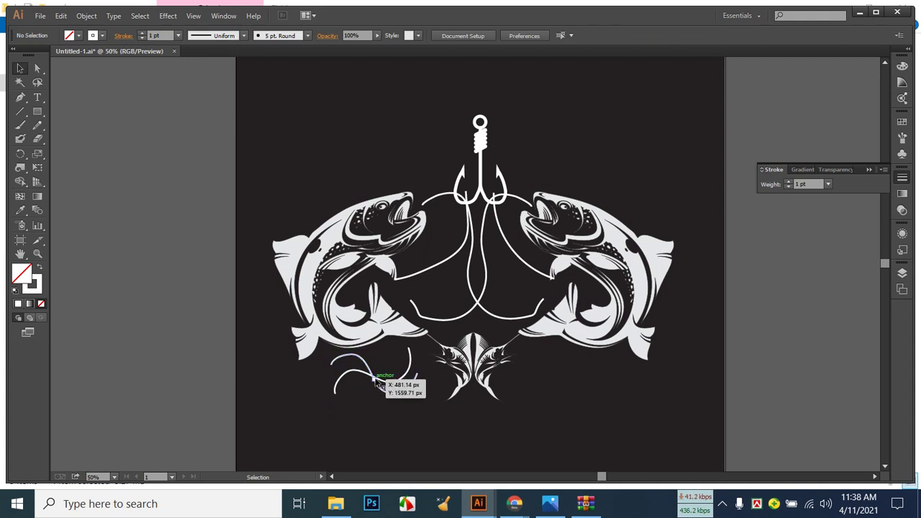
left_click_drag(375, 384, 564, 385)
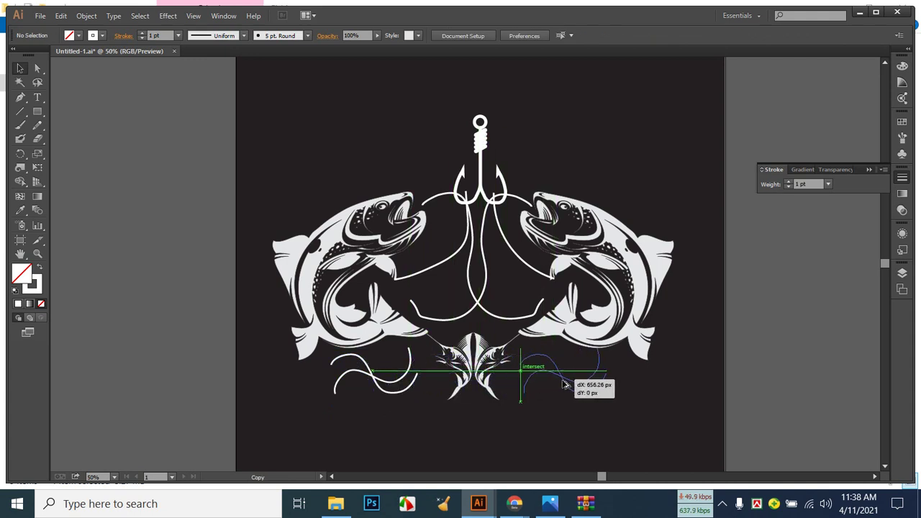
left_click_drag(564, 385, 570, 387)
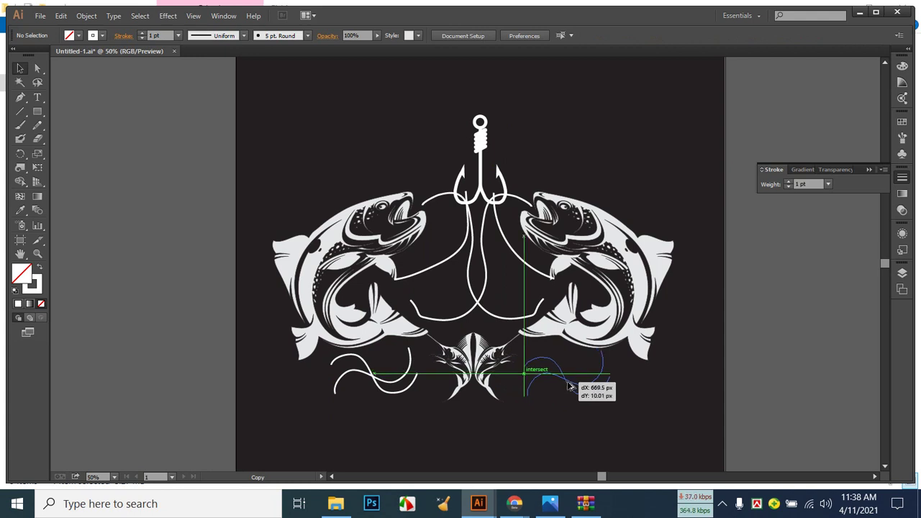
left_click_drag(569, 388, 581, 388)
left_click(592, 425)
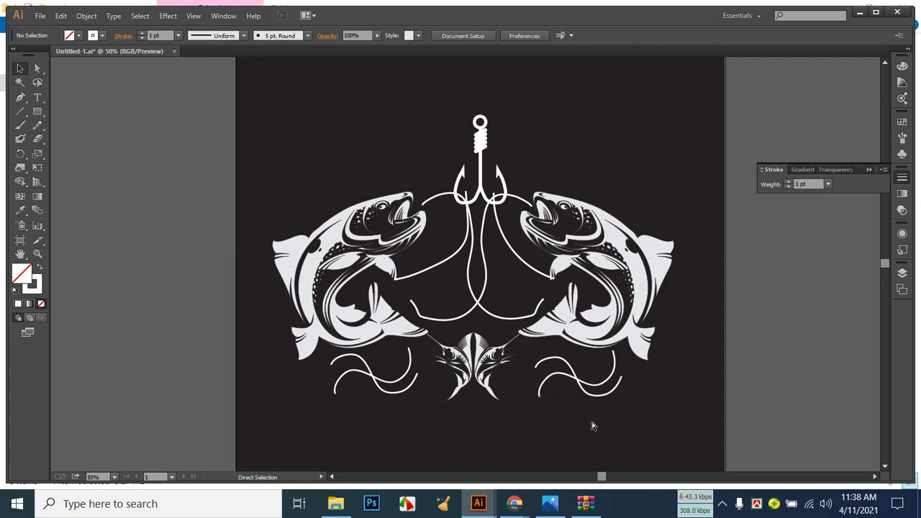
key("ctrl+minus")
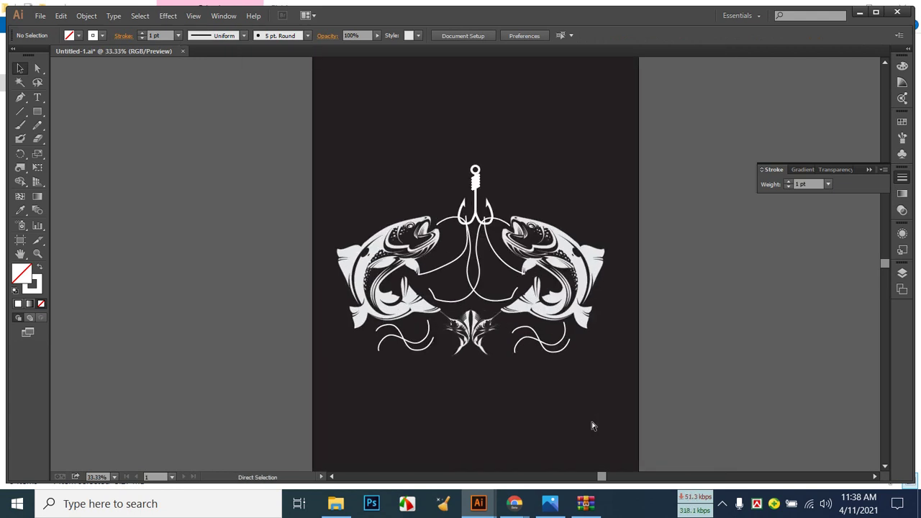
key("ctrl+plus")
Consult the Fishing.jpg mockup and add a 100 pt text line near the artboard's upper edge reading YOU DIDN'T SHOP.
left_click(551, 505)
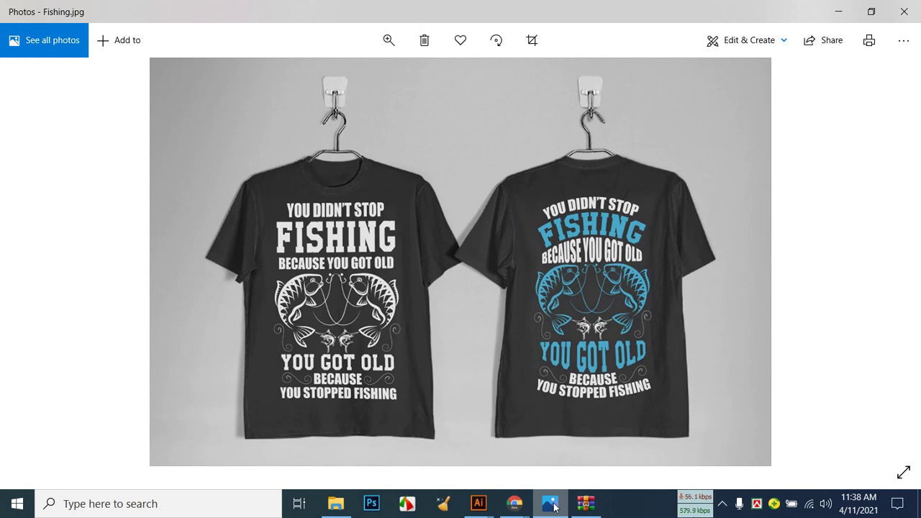
left_click(551, 506)
scroll(475, 233, "up", 5)
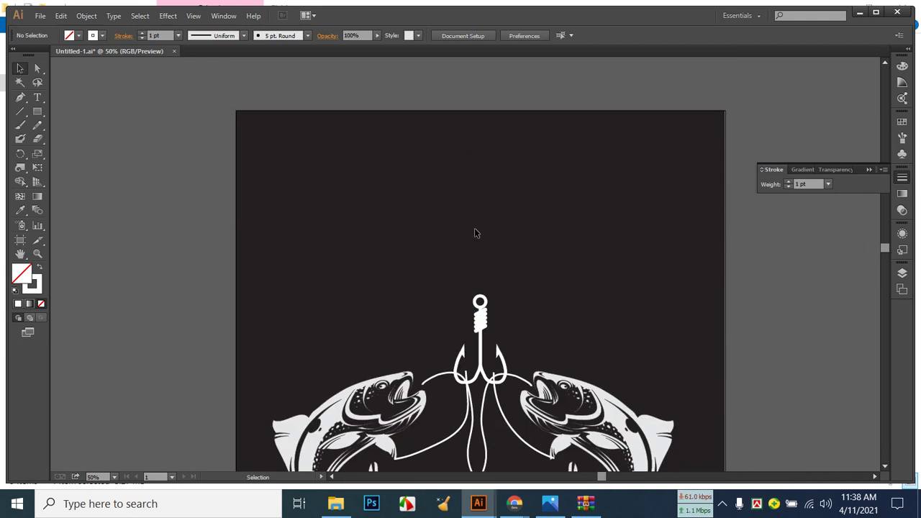
scroll(475, 233, "up", 1)
left_click(37, 97)
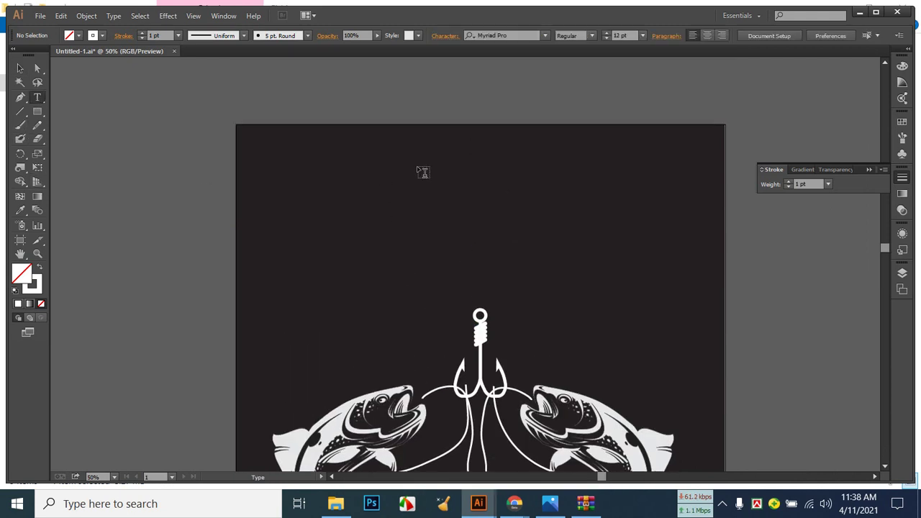
left_click(476, 169)
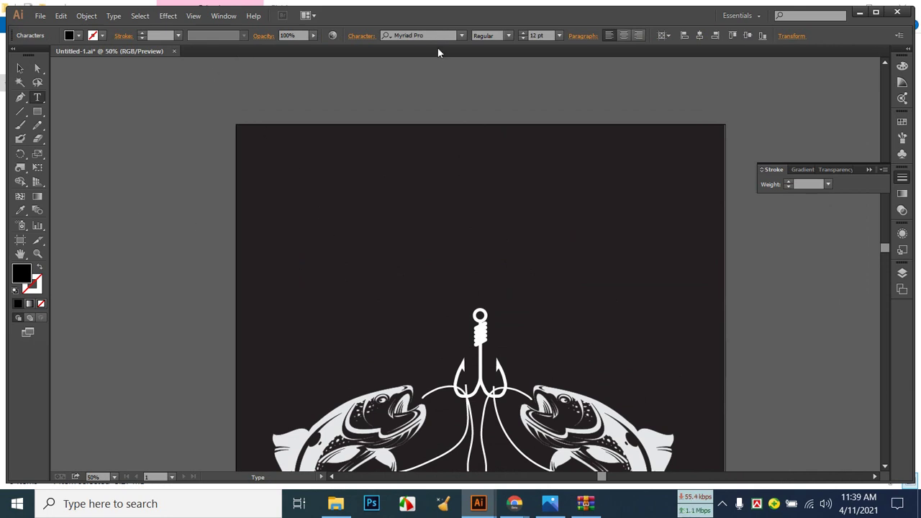
left_click(552, 35)
type("1000")
key("Return")
type("YO")
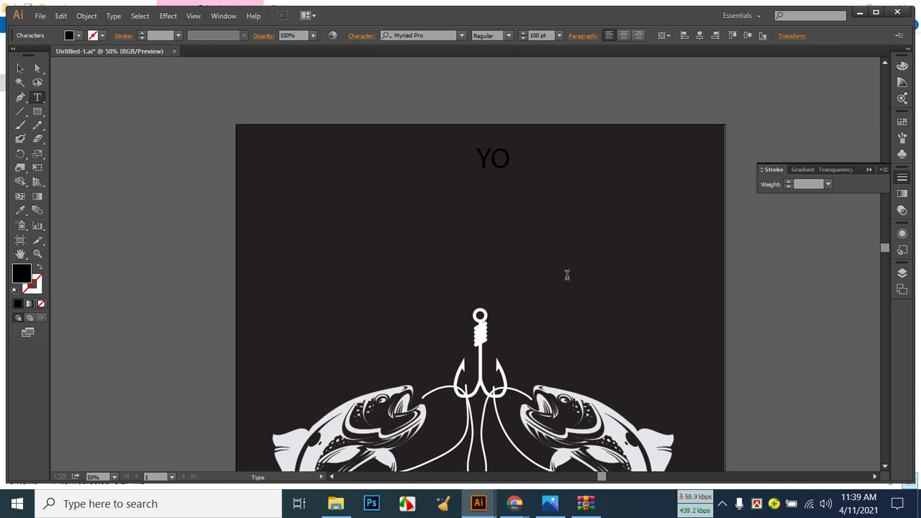
type("U DID")
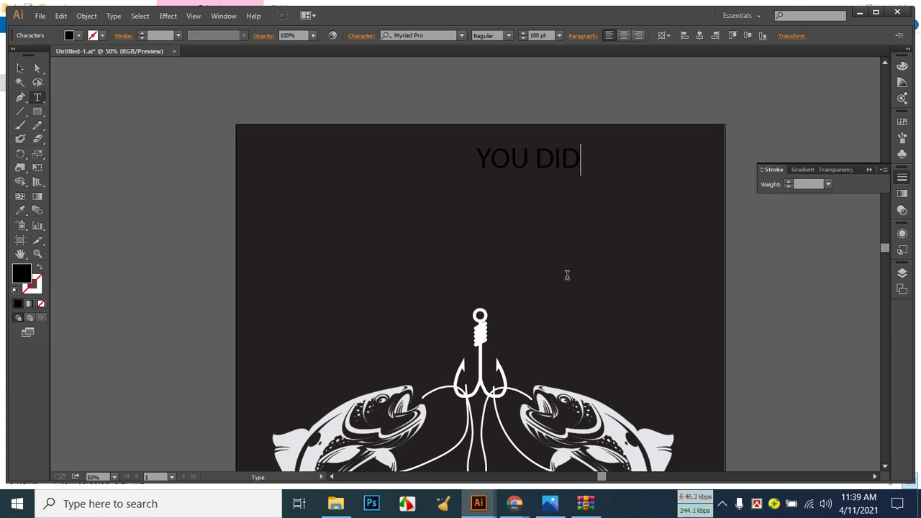
left_click(554, 505)
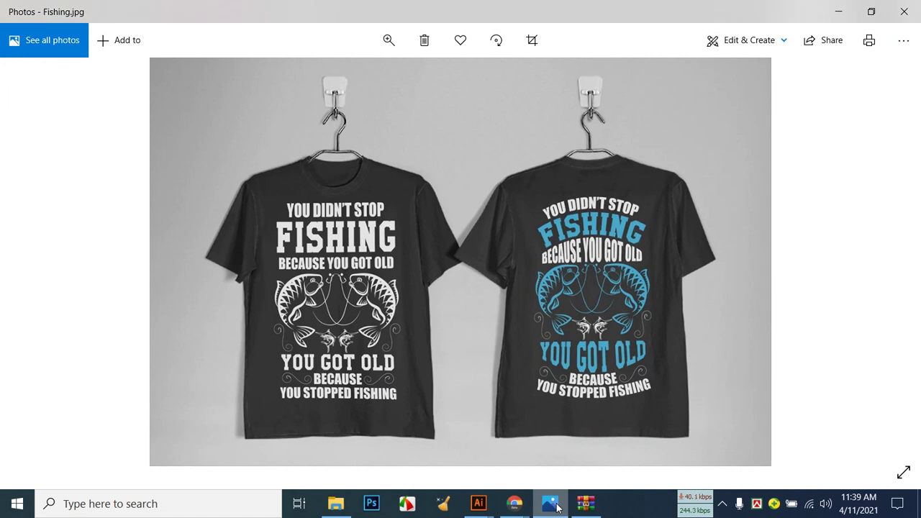
left_click(554, 505)
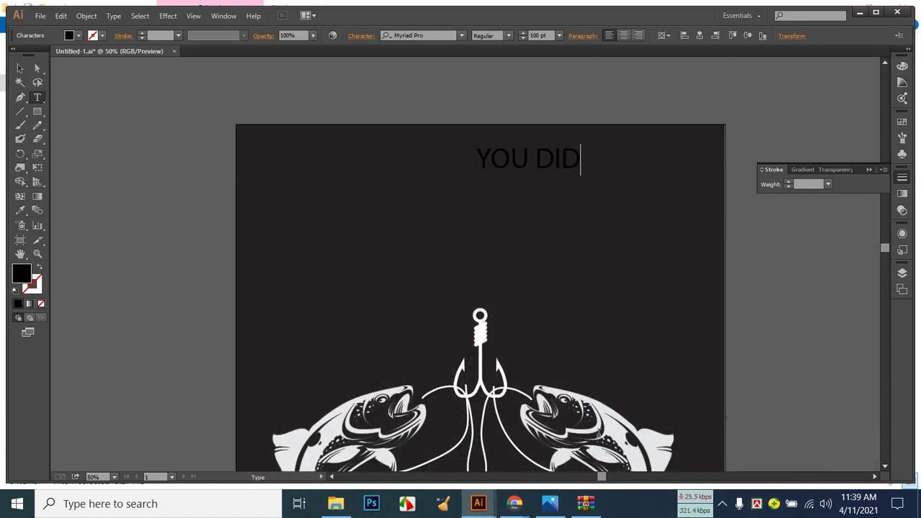
type("N’T")
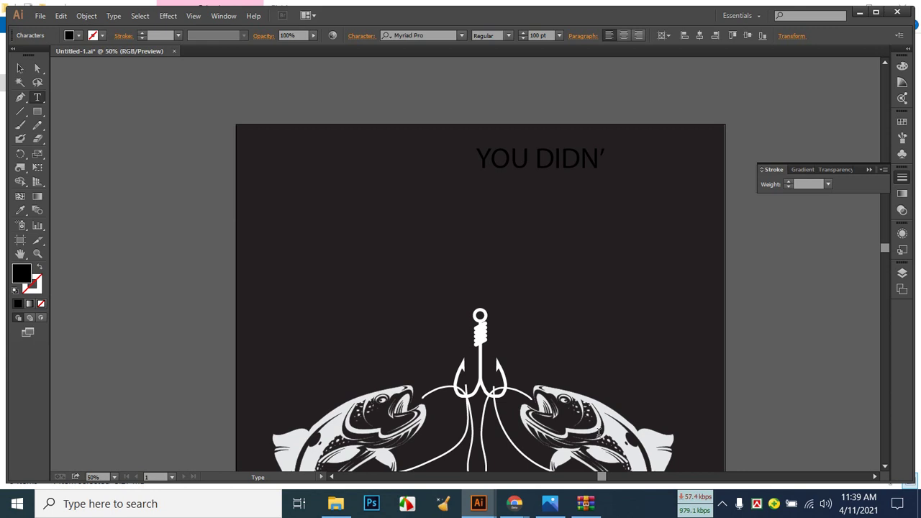
type("SHOP")
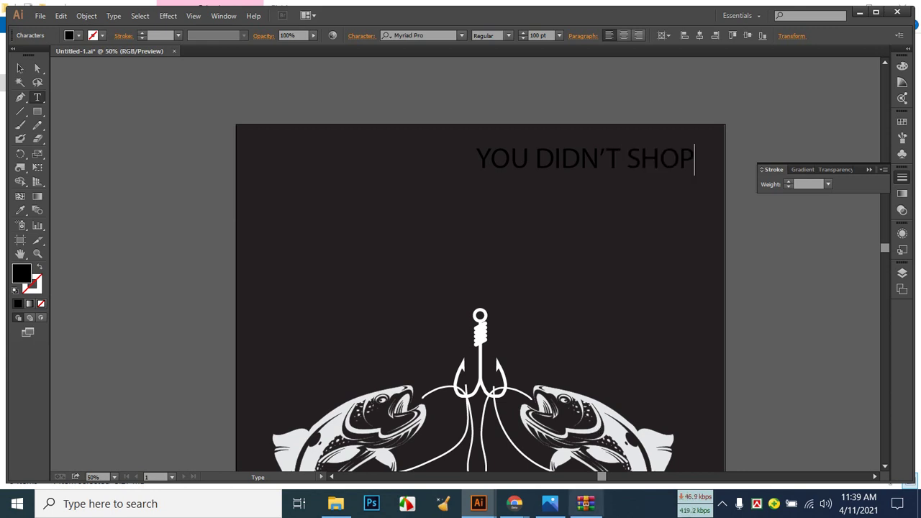
Check the wording against the Fishing.jpg mockup and correct the text's last word to STOP.
left_click(549, 503)
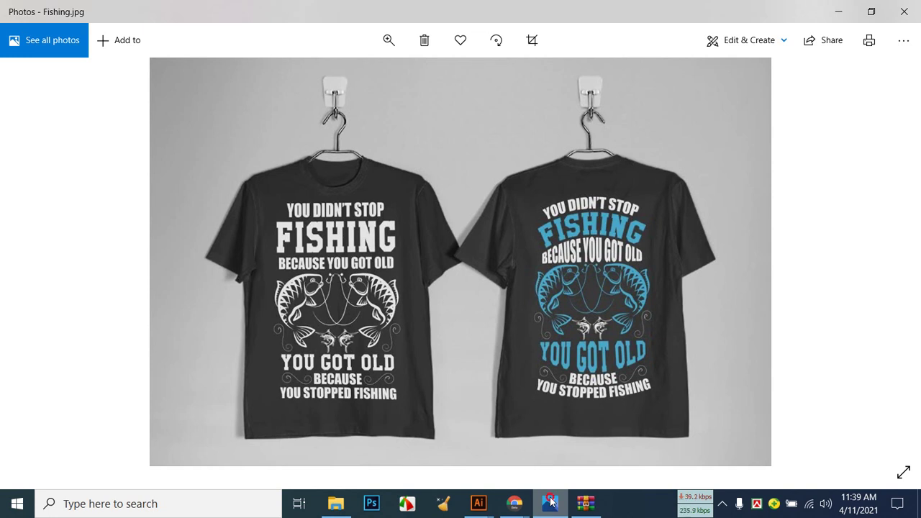
left_click(550, 503)
key("BackSpace")
key("BackSpace")
key("BackSpace")
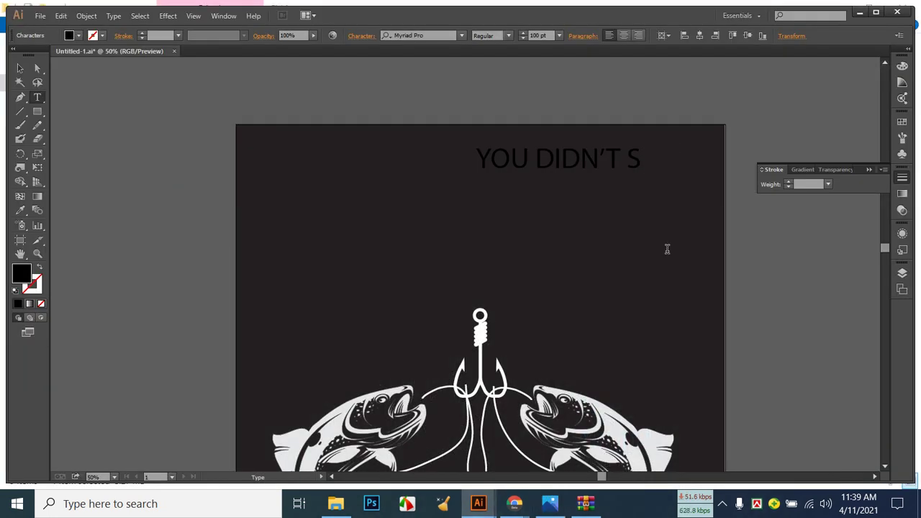
type("TOP")
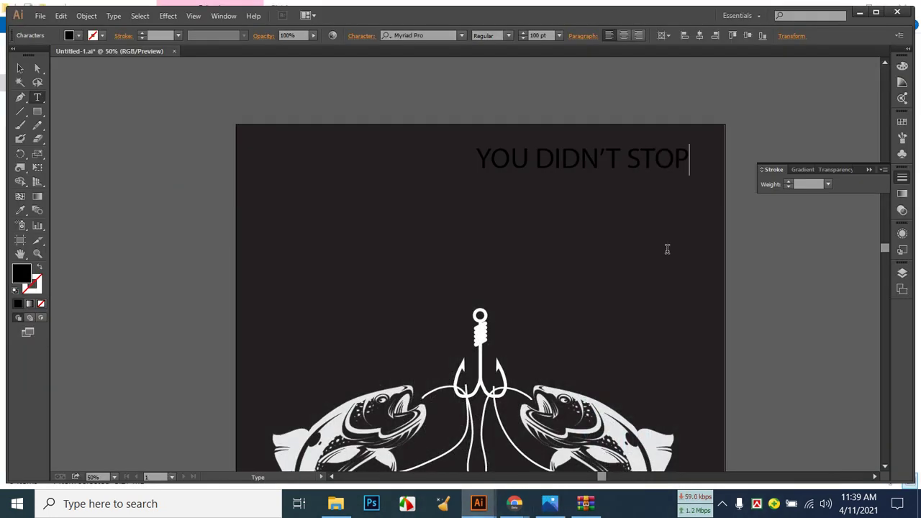
Fill the YOU DIDN'T STOP text with white and minimize the Fishing folder window.
left_click_drag(688, 162, 469, 153)
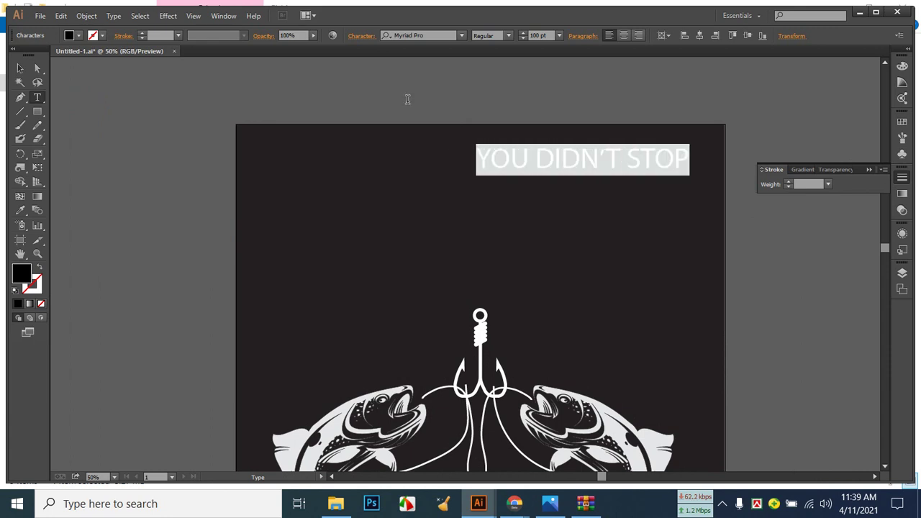
left_click(78, 35)
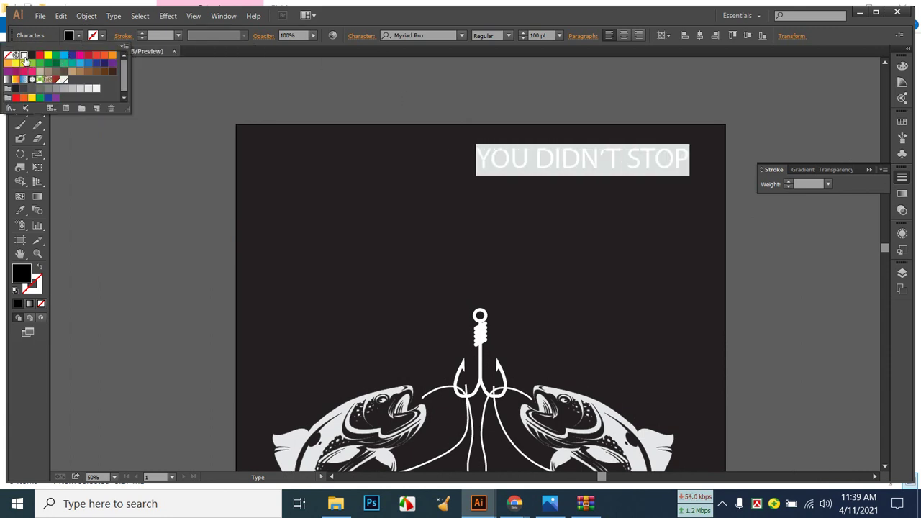
left_click(24, 54)
key("alt+Tab")
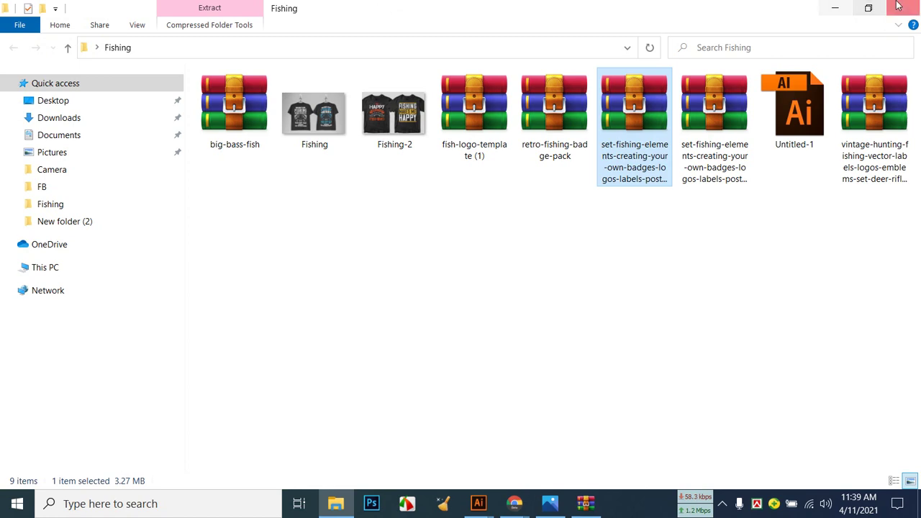
left_click(834, 8)
left_click(20, 68)
left_click(294, 191)
scroll(481, 232, "down", 1)
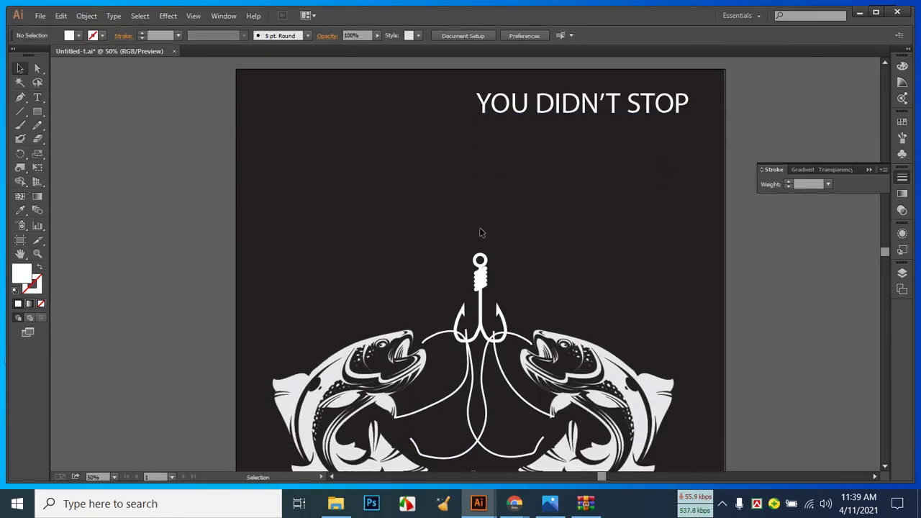
Compare with the Fishing.jpg mockup, move the YOU DIDN'T STOP text down toward the hook, and centre it horizontally on the artboard.
left_click(550, 504)
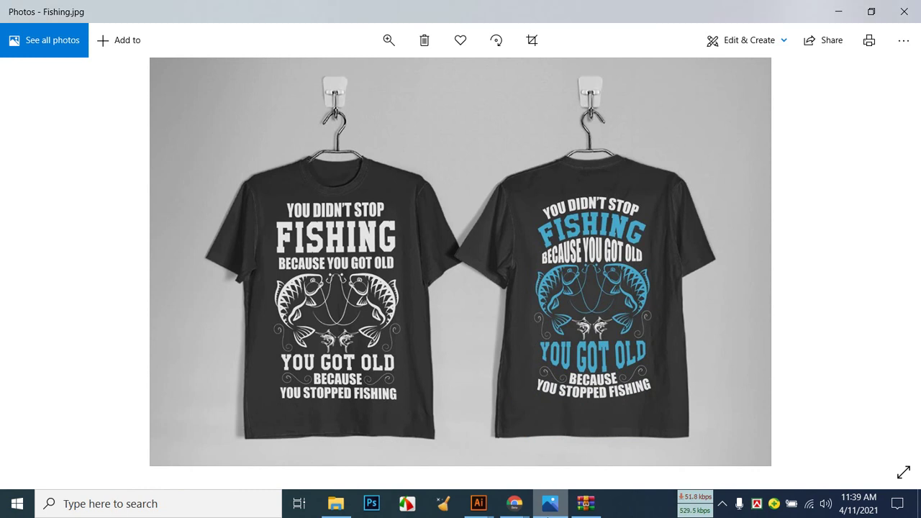
key("alt+Tab")
left_click_drag(544, 106, 436, 162)
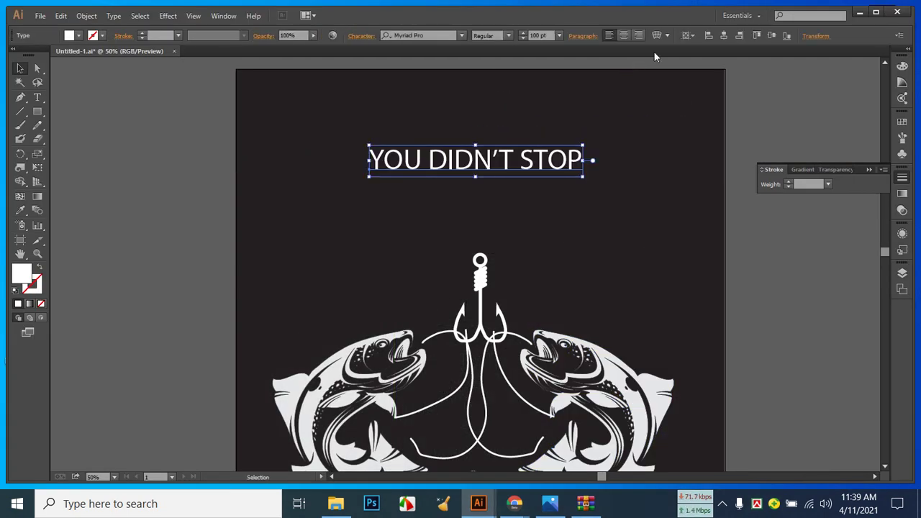
left_click(709, 38)
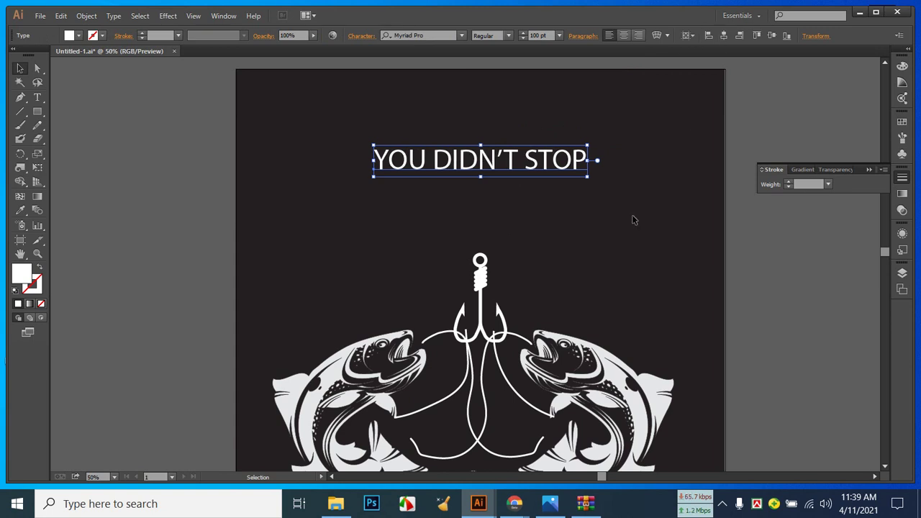
Show the rulers and place vertical guides at the outer tail-side edges of the left and right fish.
key("ctrl+r")
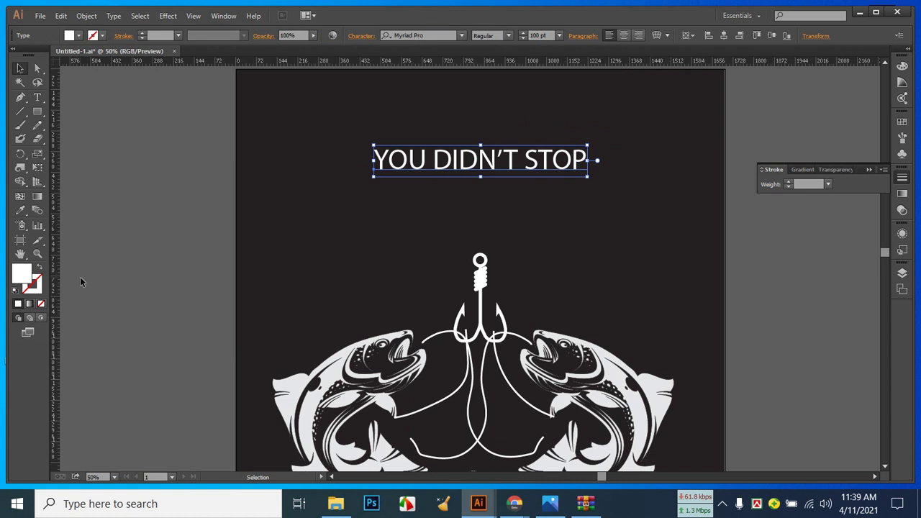
left_click_drag(54, 276, 271, 289)
left_click_drag(55, 257, 674, 329)
left_click(813, 350)
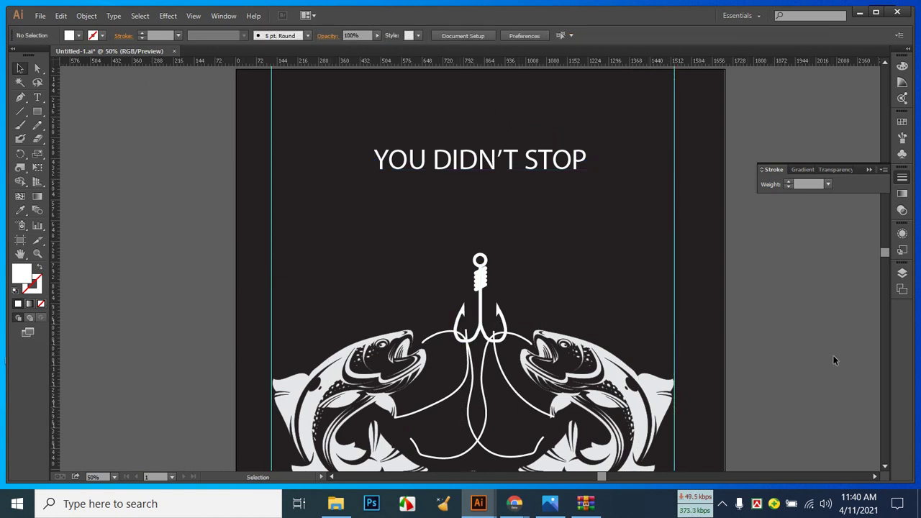
Group the fish, hook, fishing lines and curves, and centre the group horizontally on the artboard.
scroll(834, 355, "down", 3)
left_click_drag(201, 184, 783, 473)
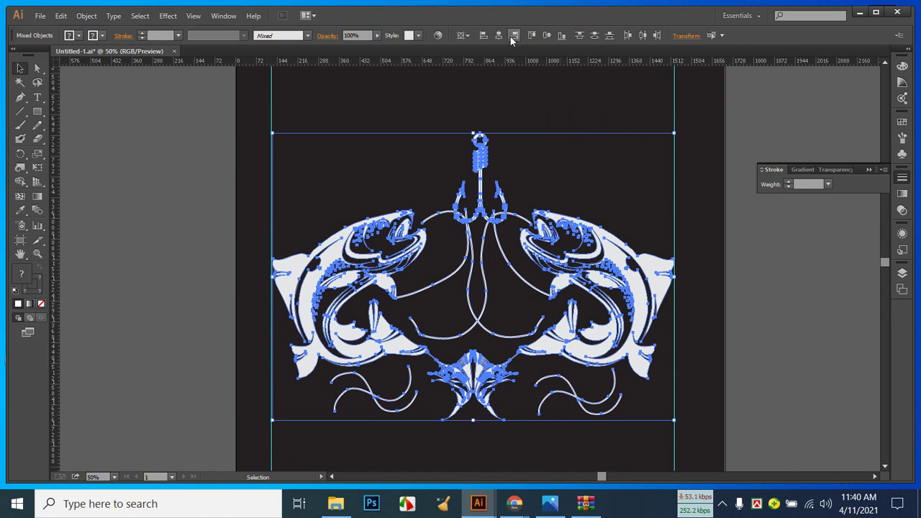
key("ctrl+g")
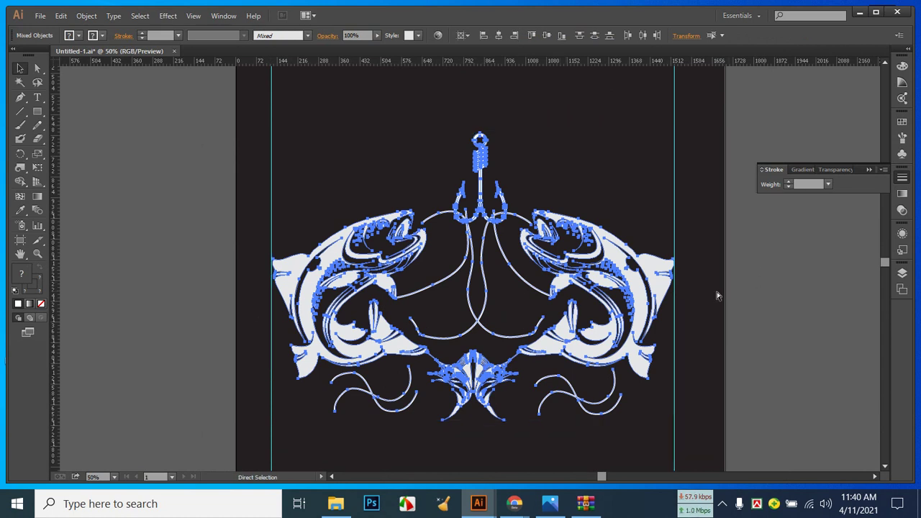
left_click(504, 37)
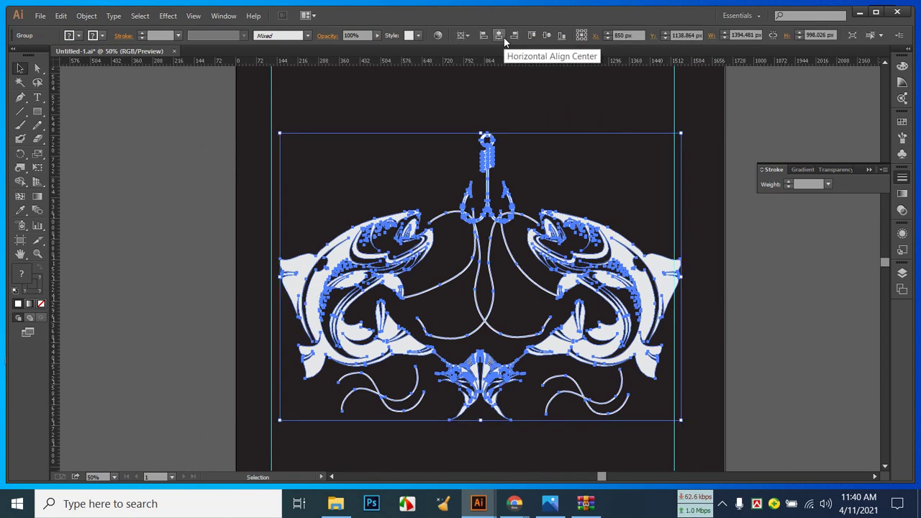
left_click(736, 339)
scroll(733, 323, "up", 2)
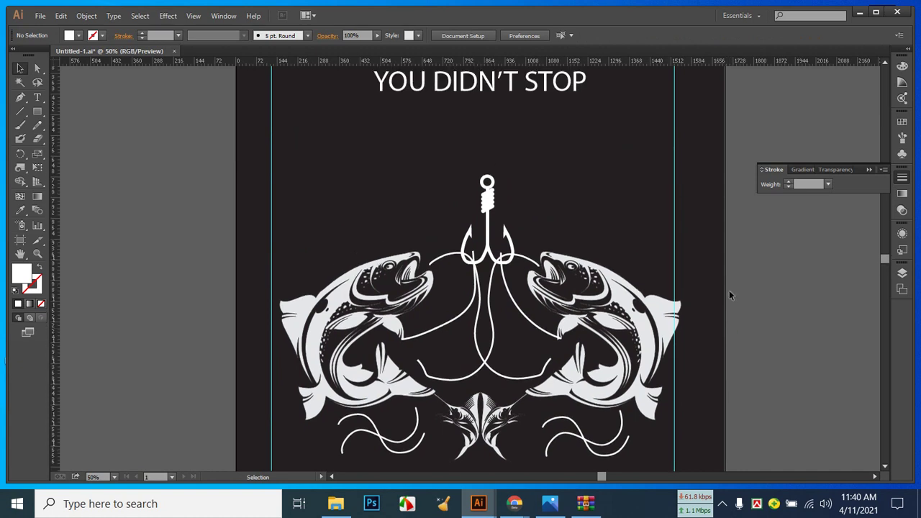
Unlock the guides and realign both vertical guides with the outer edges of the centred fish artwork.
right_click(677, 222)
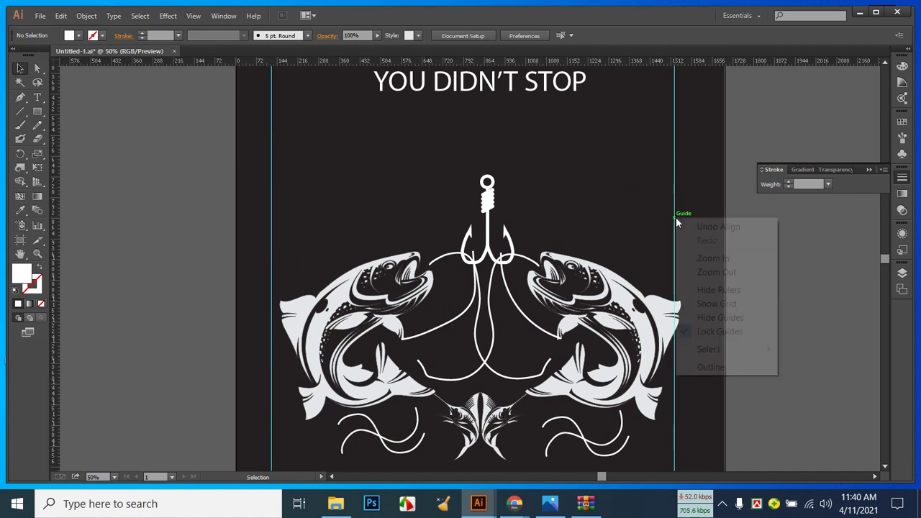
left_click(709, 332)
left_click_drag(677, 222, 681, 223)
left_click_drag(274, 229, 280, 229)
left_click(754, 321)
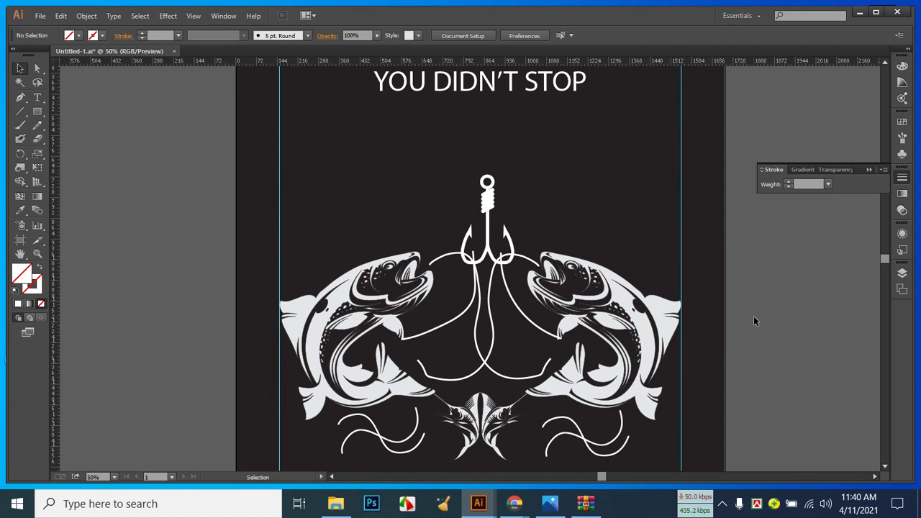
Try different fonts on the YOU DIDN'T STOP text and set it to Rockwell Condensed.
scroll(754, 321, "up", 5)
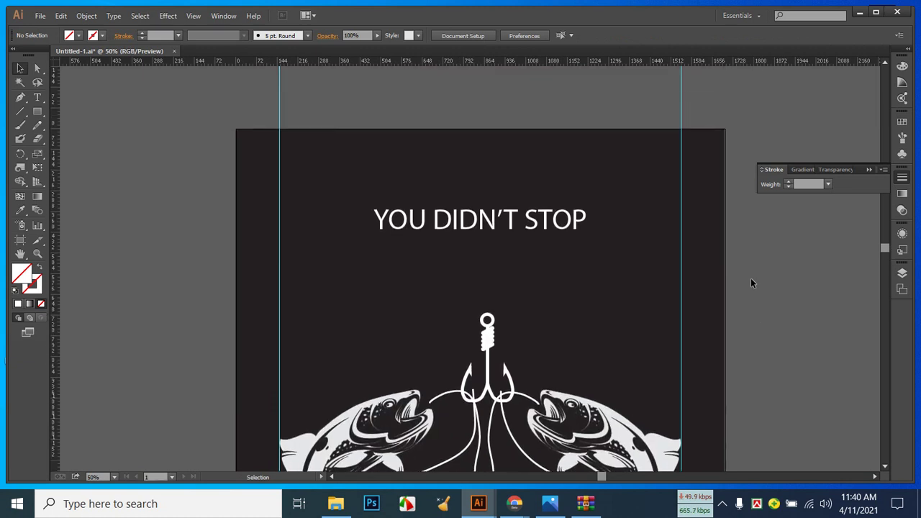
left_click(519, 216)
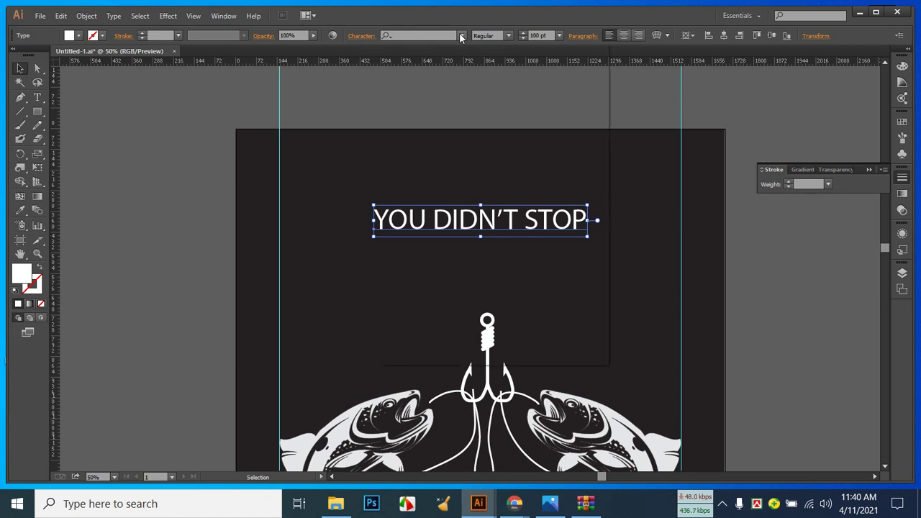
left_click(461, 36)
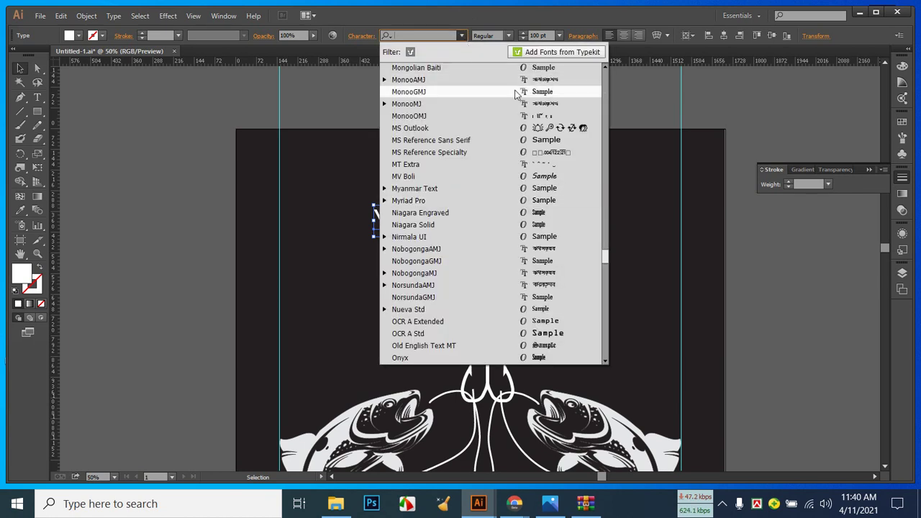
left_click(562, 236)
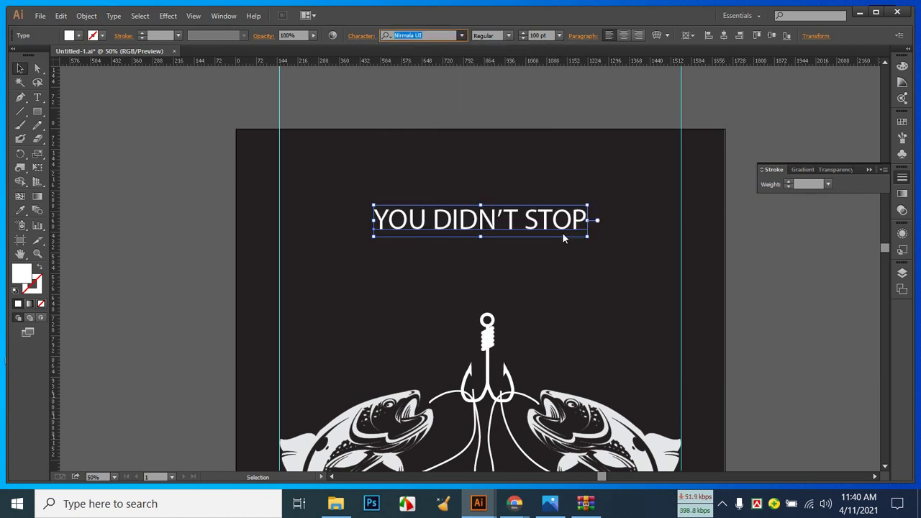
left_click(446, 36)
key("Down")
key("Down")
key("Down")
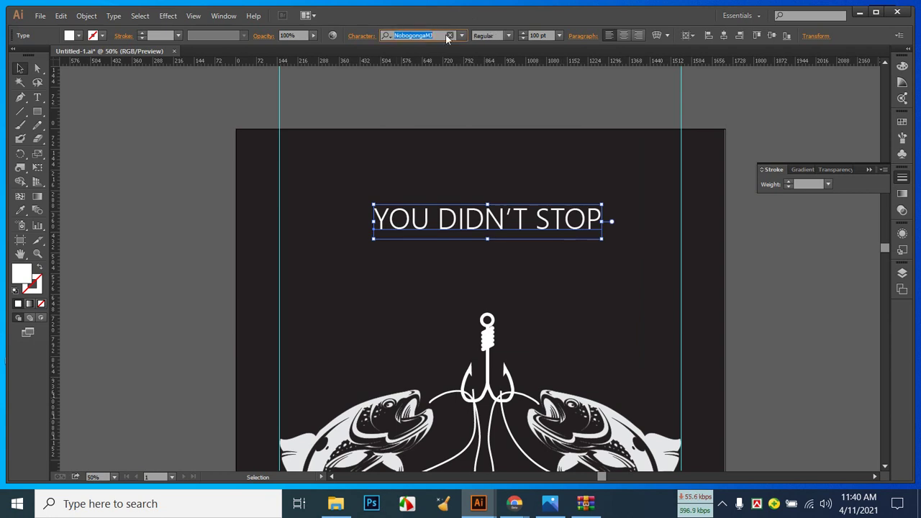
key("Down")
key("Down")
key("Down")
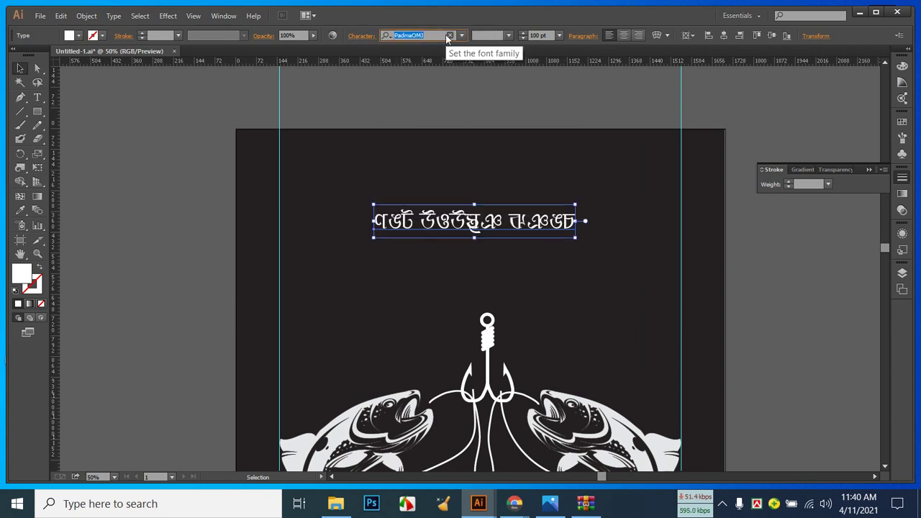
key("Down")
key("Down")
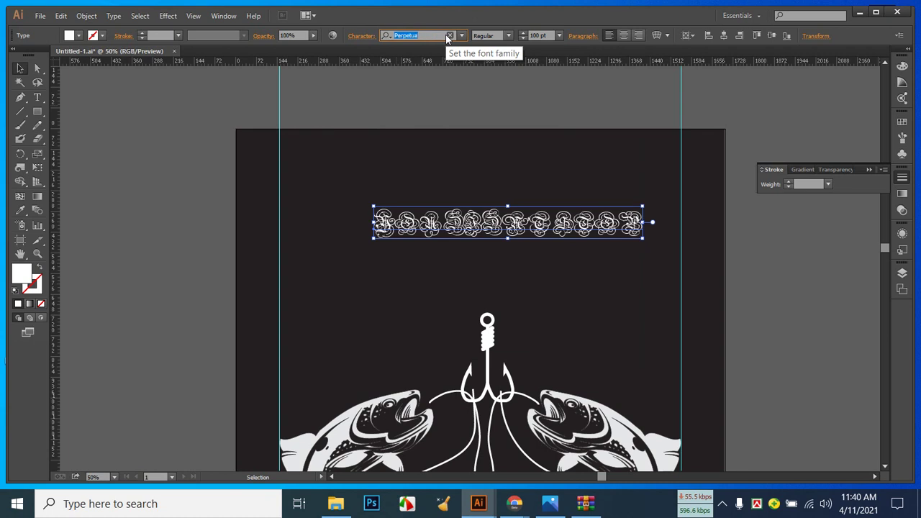
key("Down")
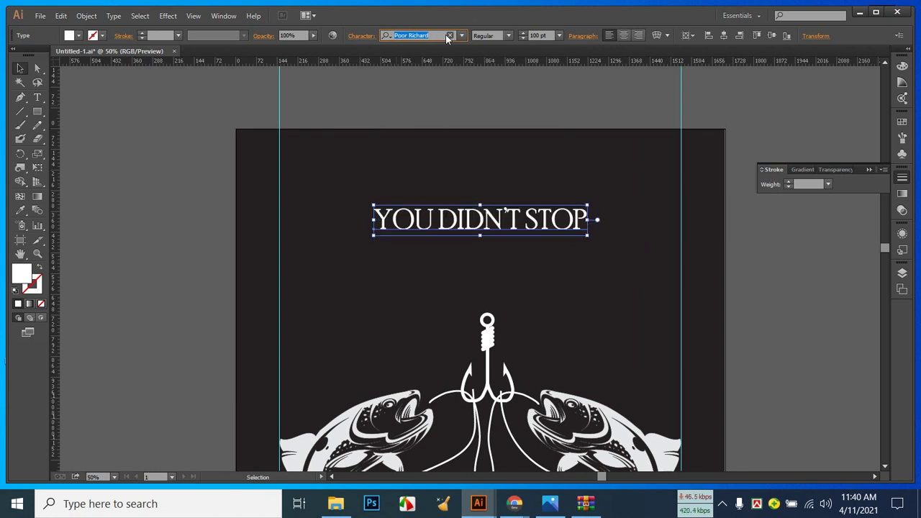
left_click(508, 35)
left_click(444, 36)
key("Down")
key("Down")
key("Down")
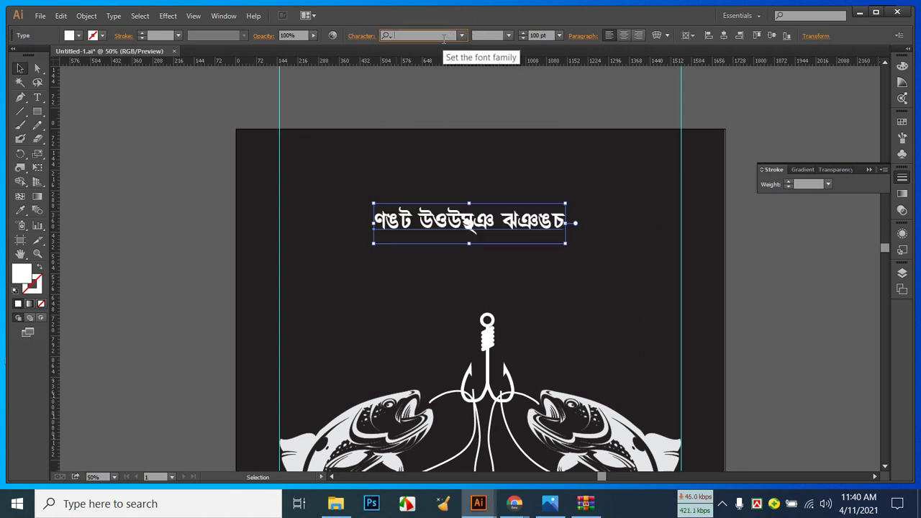
key("Down")
key("Down")
key("Up")
key("Down")
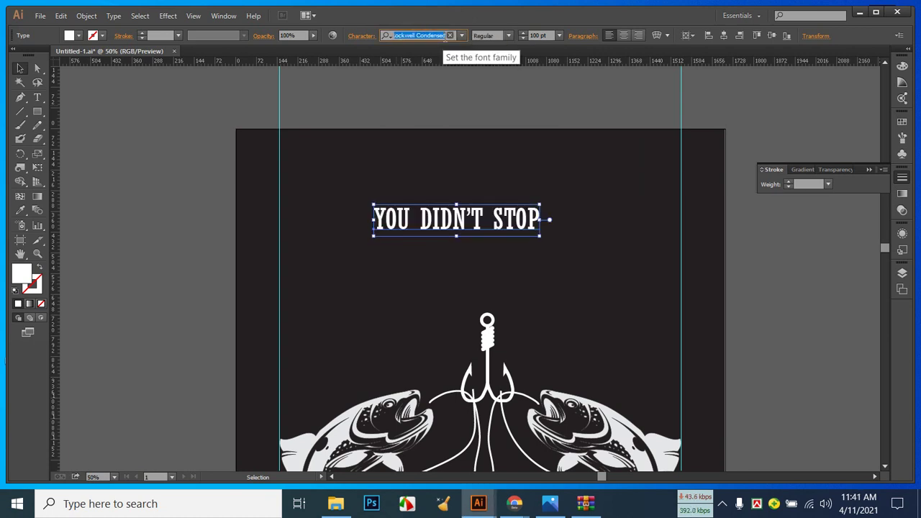
left_click(173, 105)
left_click(173, 101)
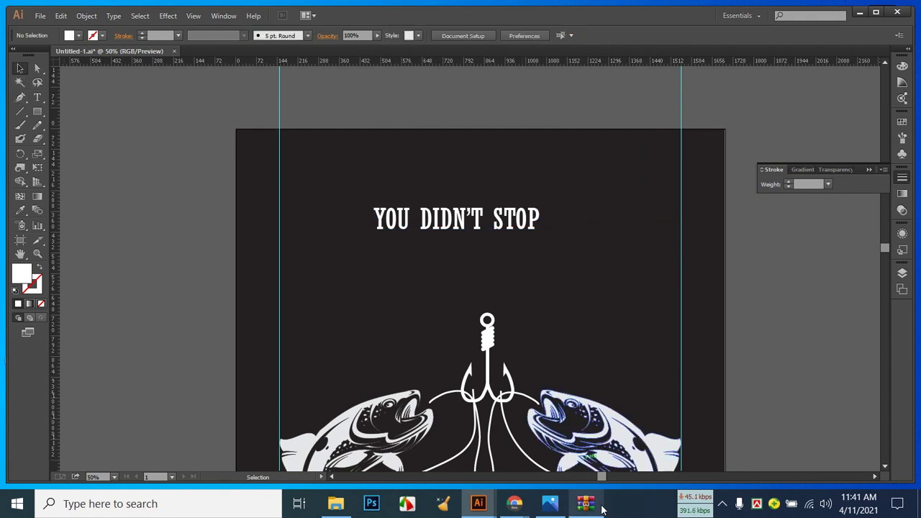
Compare with the Fishing.jpg mockup and centre the YOU DIDN'T STOP text horizontally on the artboard.
left_click(551, 505)
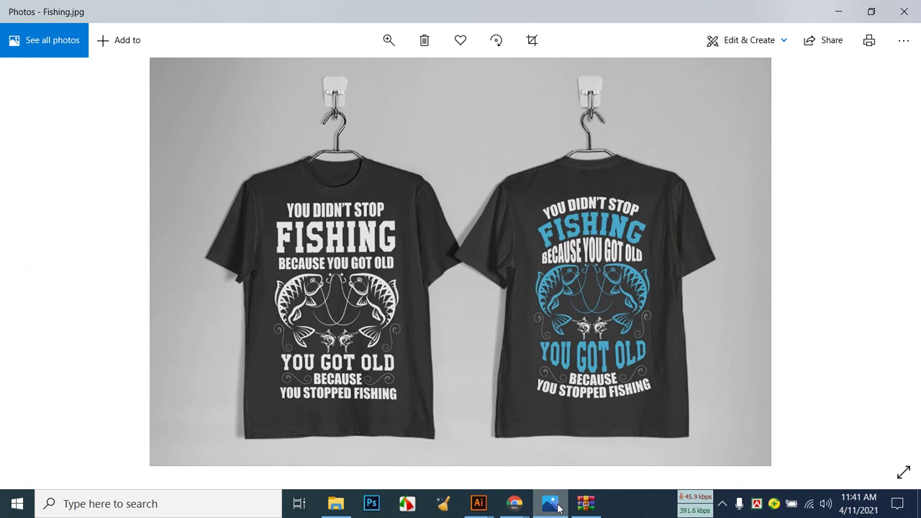
left_click(558, 508)
left_click(506, 221)
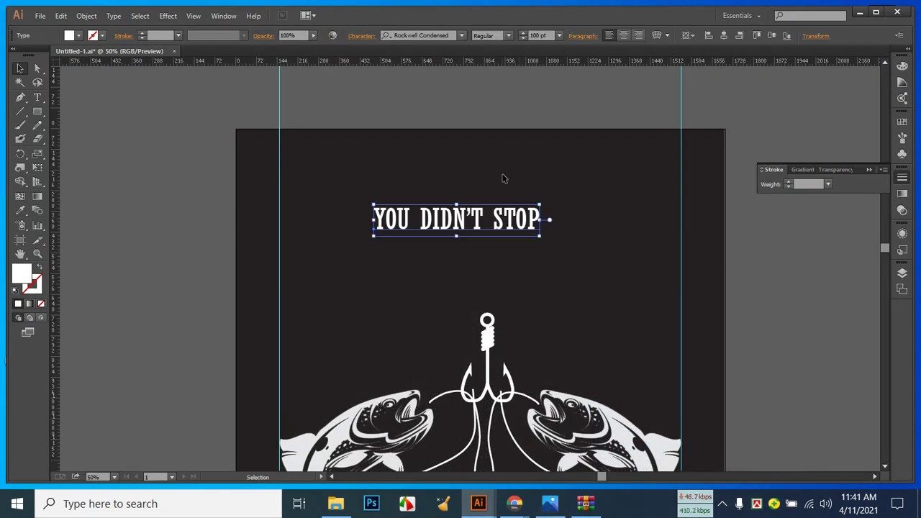
left_click(723, 35)
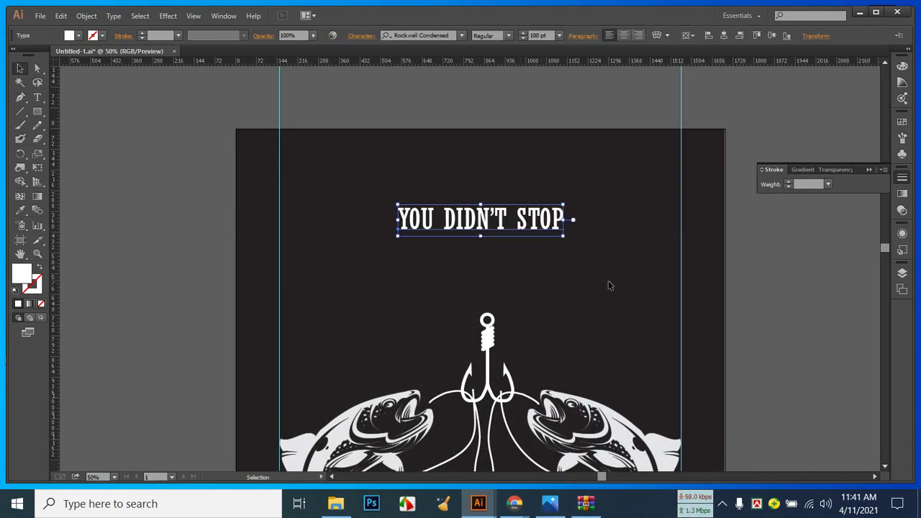
left_click(609, 285)
Check the Fishing.jpg mockup for the second slogan line and add the text FISHING below YOU DIDN'T STOP.
left_click(38, 96)
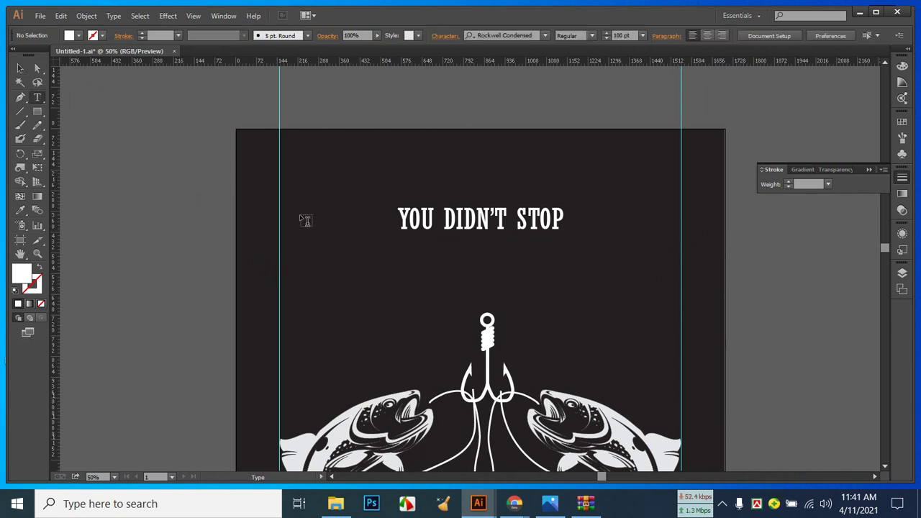
left_click(469, 256)
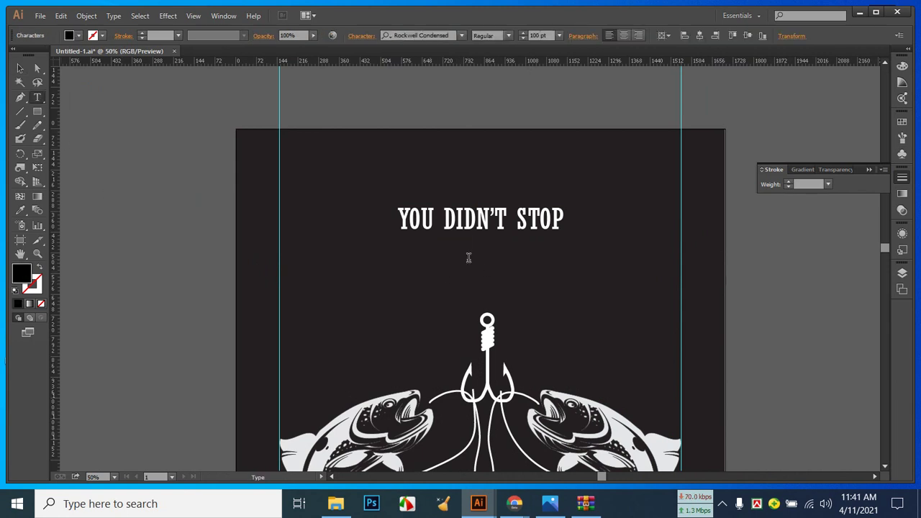
left_click(551, 503)
left_click(556, 504)
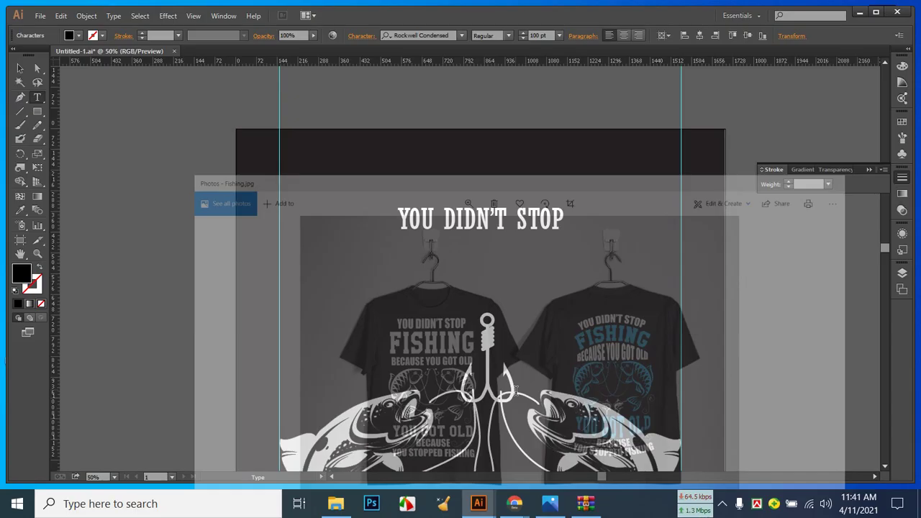
type("FI")
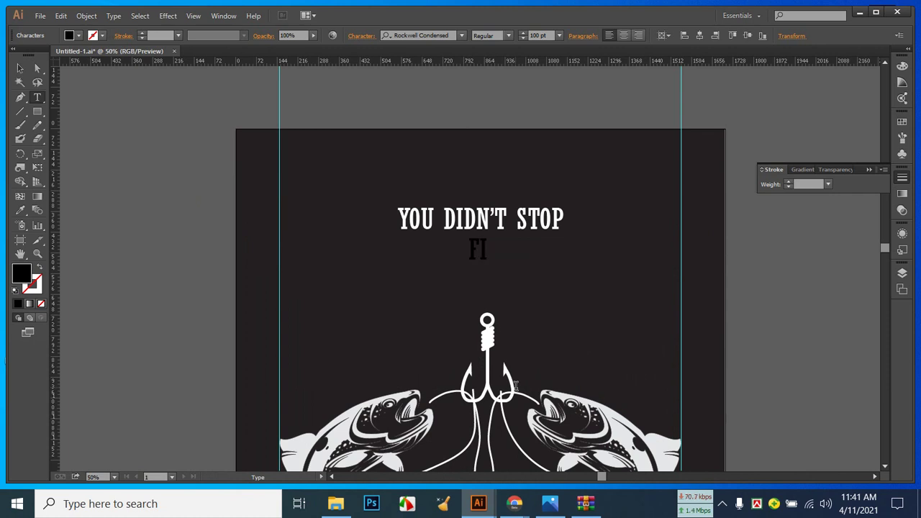
type("SHING")
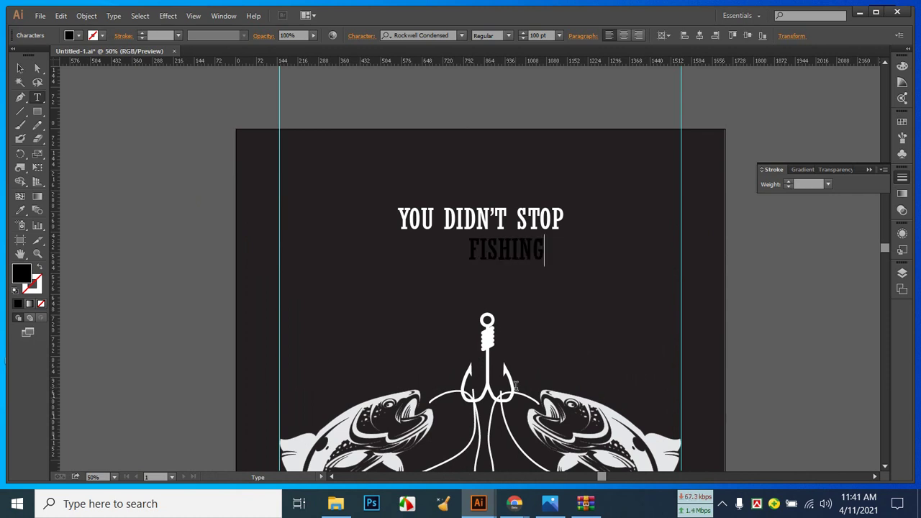
Give the FISHING text a white fill, the Bold style and a 200 pt font size.
left_click_drag(557, 262, 469, 247)
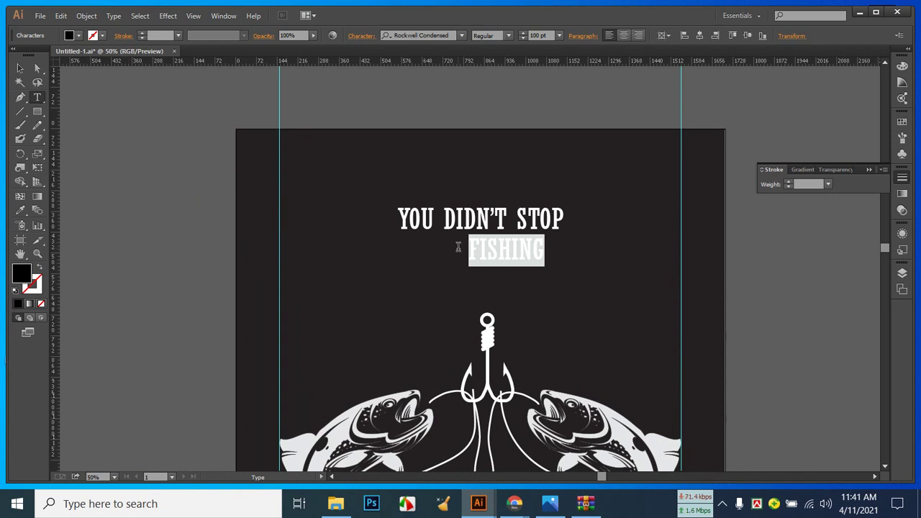
left_click(77, 35)
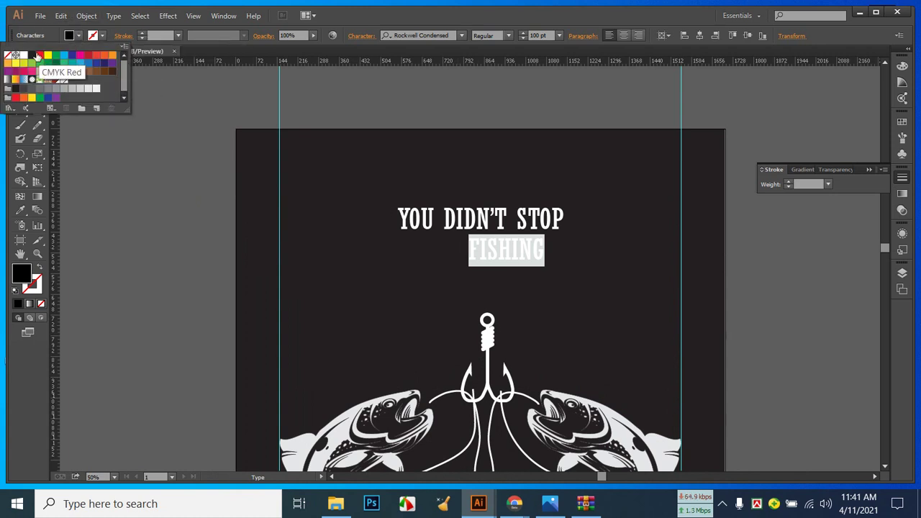
left_click(17, 55)
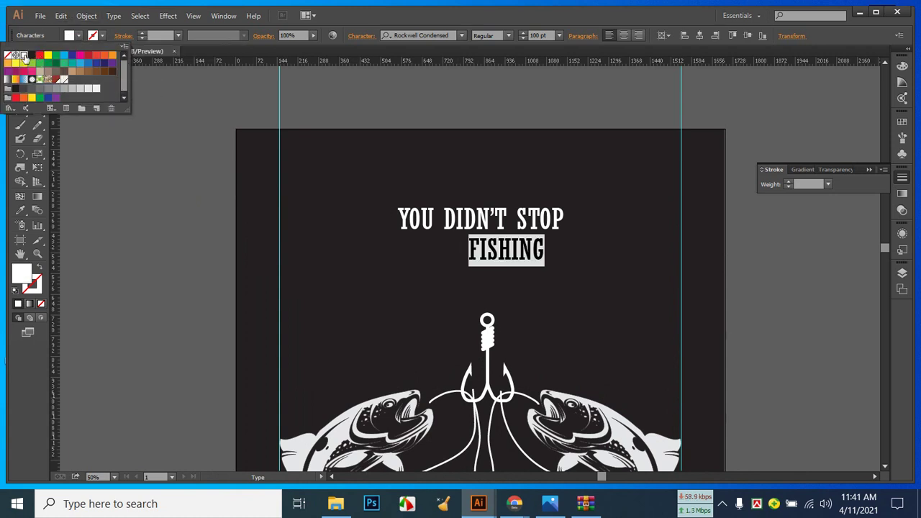
left_click(508, 35)
left_click(489, 61)
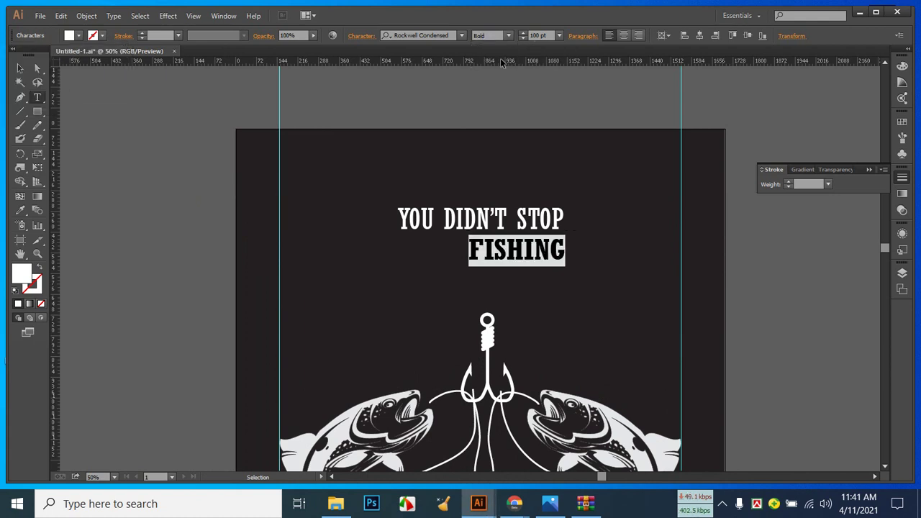
left_click(552, 37)
type("200")
key("Return")
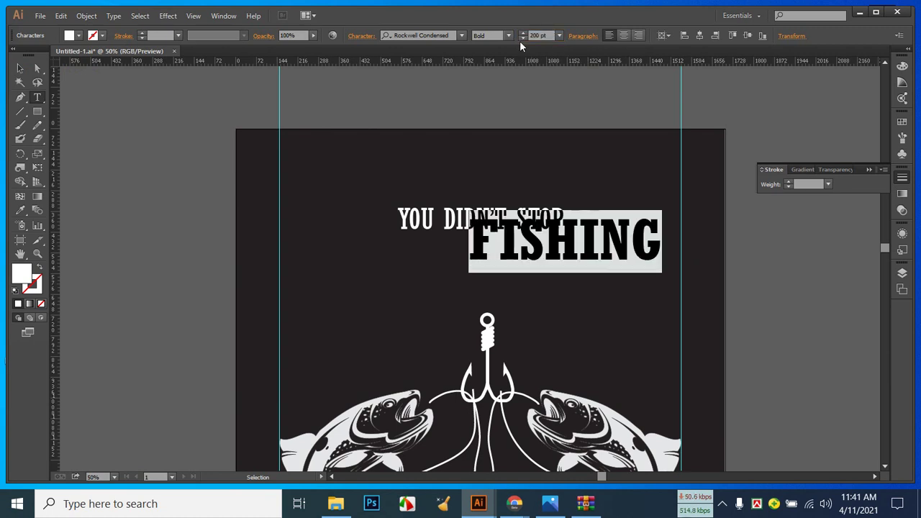
Move FISHING between YOU DIDN'T STOP and the hook, compare with the mockup, and centre it horizontally on the artboard.
left_click(20, 68)
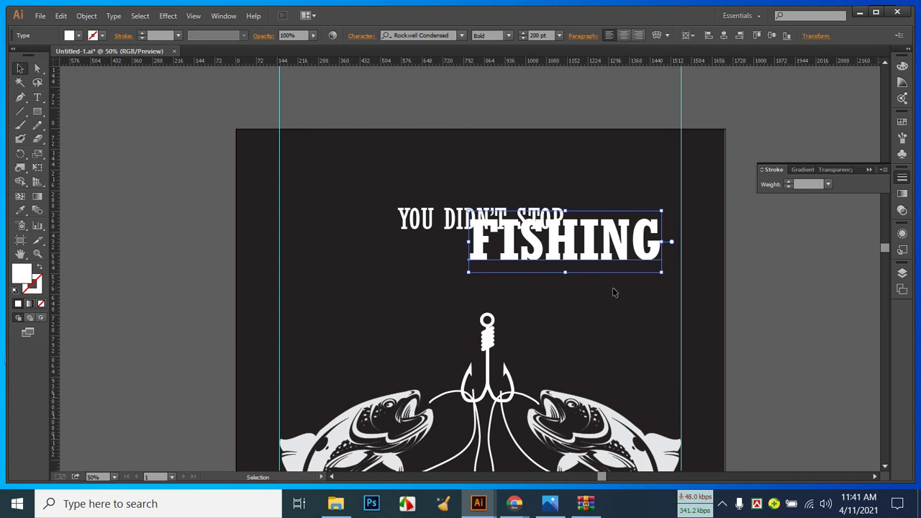
left_click_drag(565, 252, 477, 288)
left_click(550, 504)
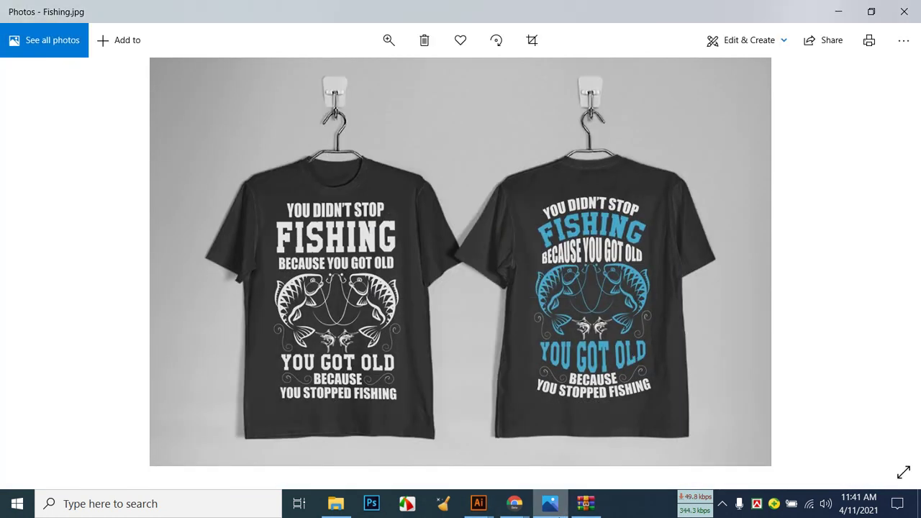
key("alt+Tab")
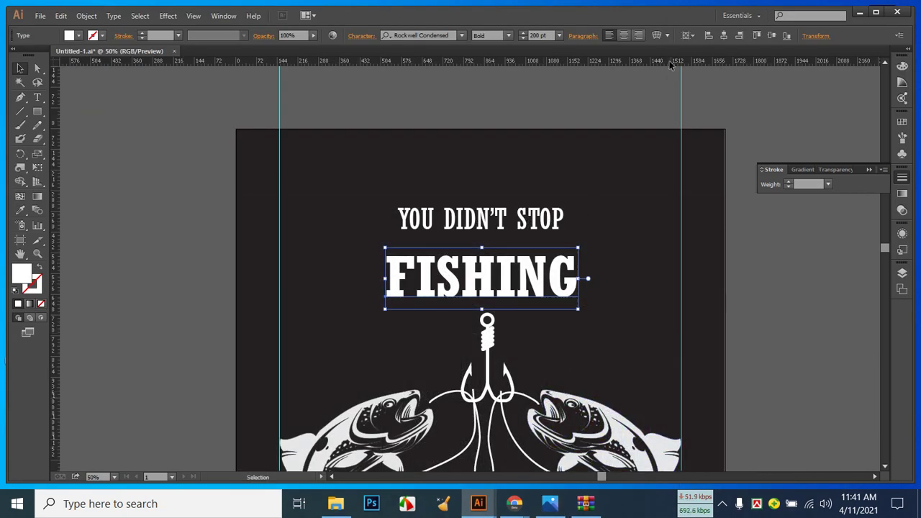
left_click(724, 36)
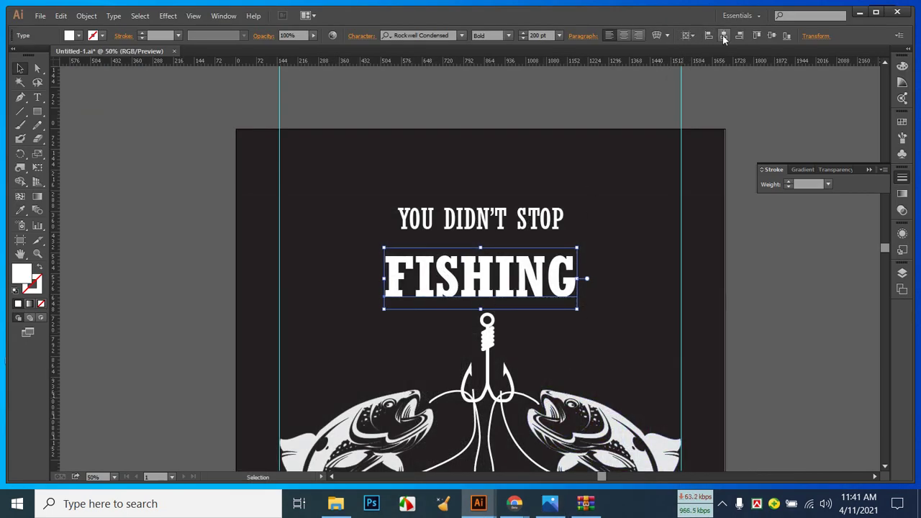
Using the Fishing.jpg mockup as reference, move YOU DIDN'T STOP upward and stretch FISHING to span the two vertical guides.
left_click(552, 505)
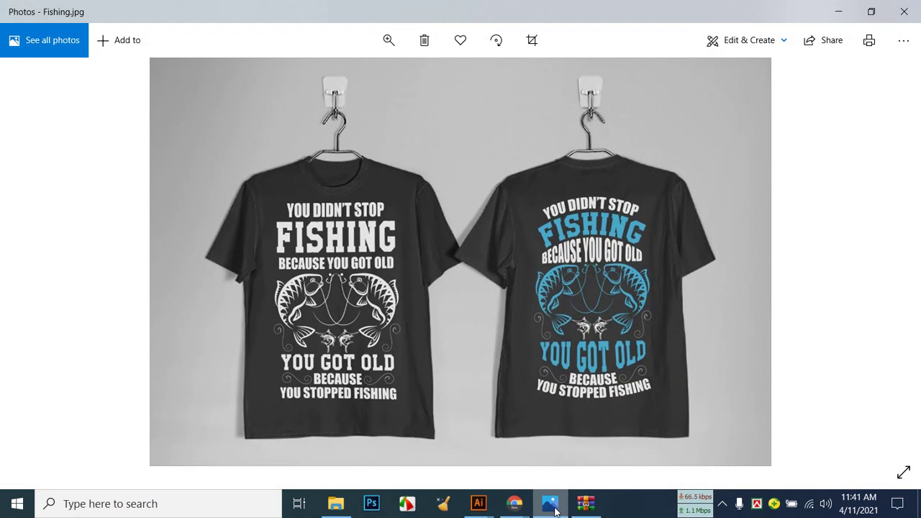
left_click(551, 505)
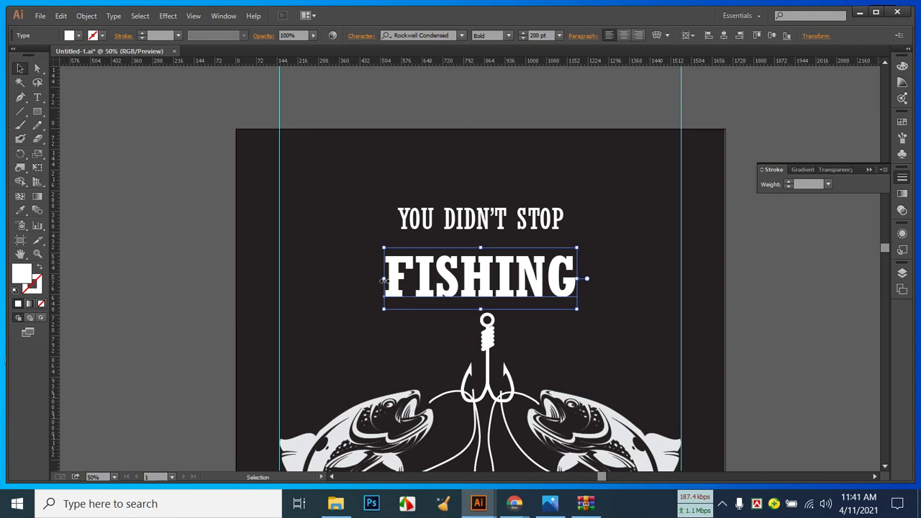
left_click_drag(384, 279, 288, 277)
left_click_drag(529, 220, 529, 173)
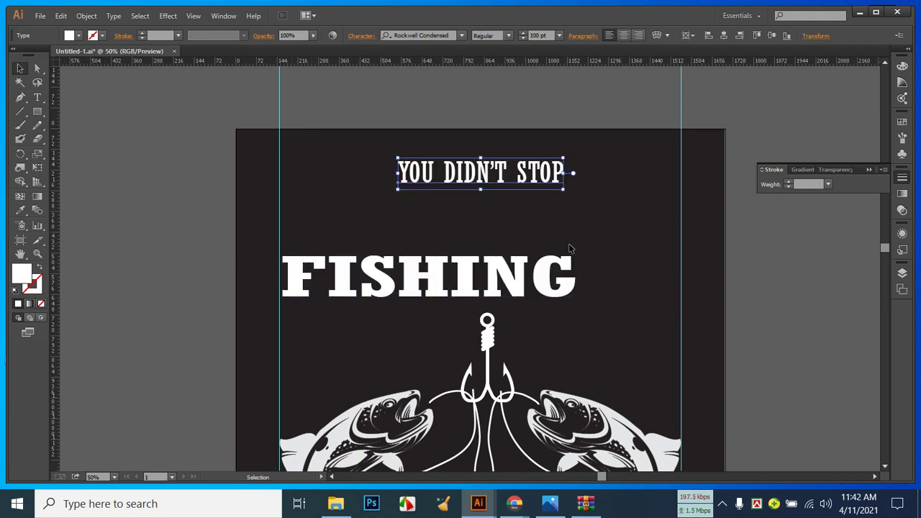
left_click(573, 267)
left_click_drag(581, 249, 689, 230)
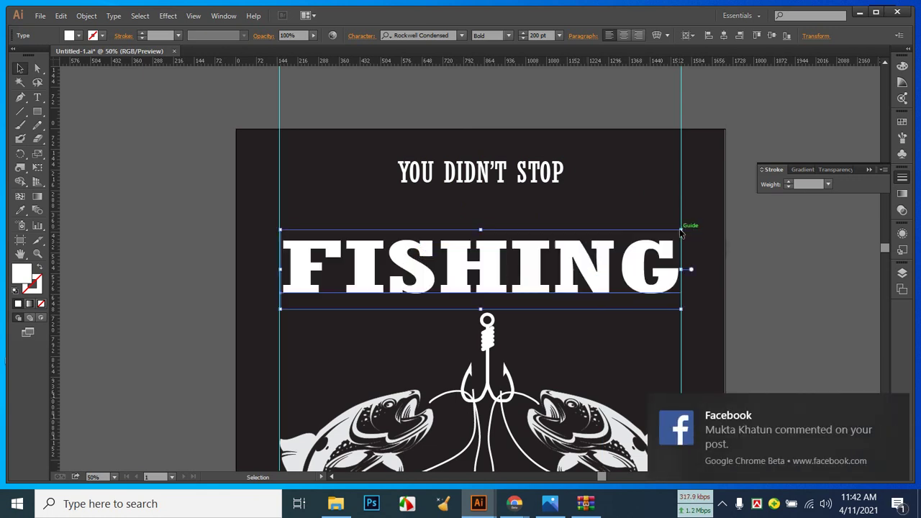
left_click(709, 312)
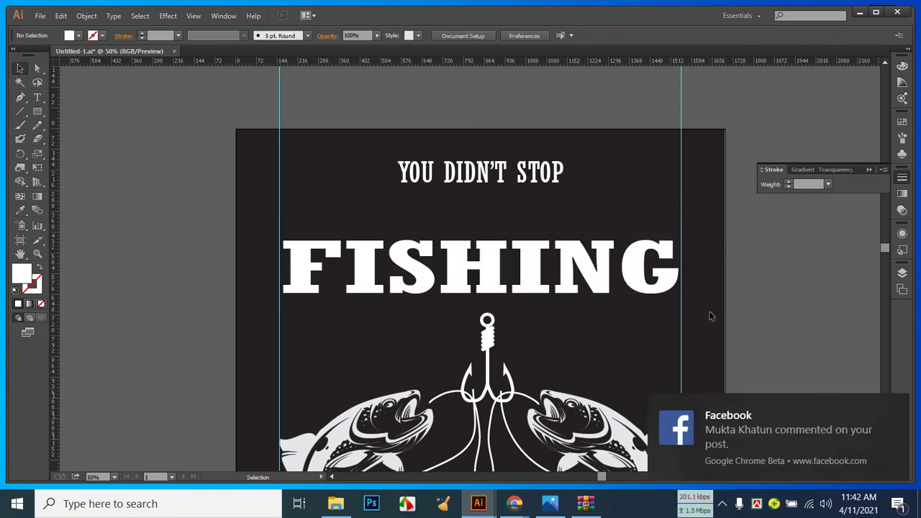
left_click(893, 411)
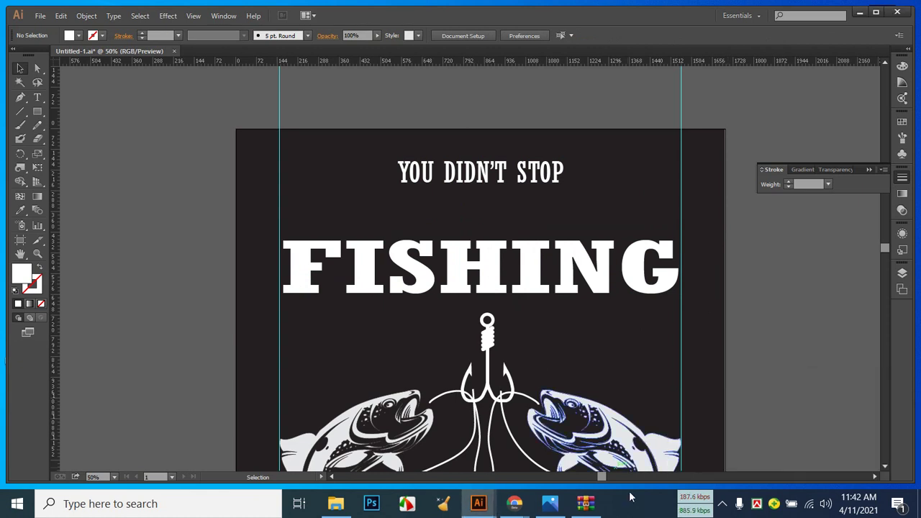
left_click(544, 507)
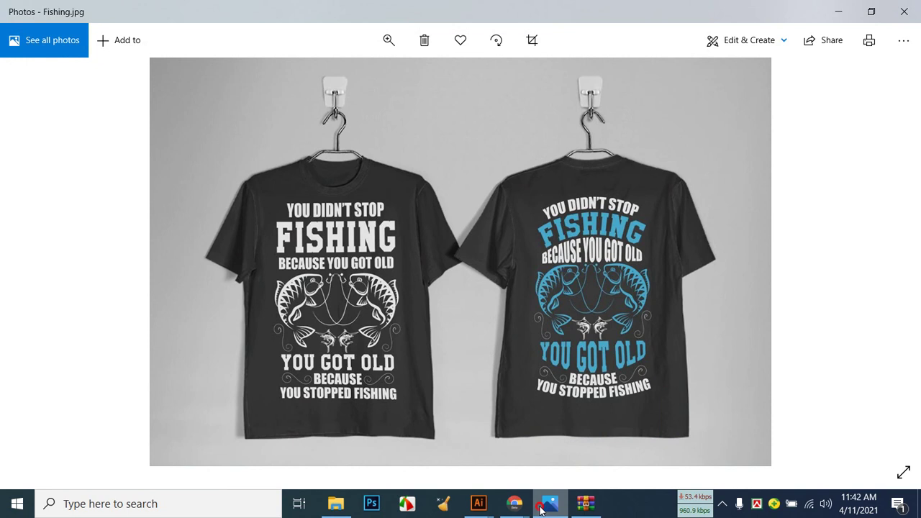
Compare the stretched FISHING text with the Fishing.jpg mockup.
left_click(545, 508)
left_click_drag(494, 272, 513, 239)
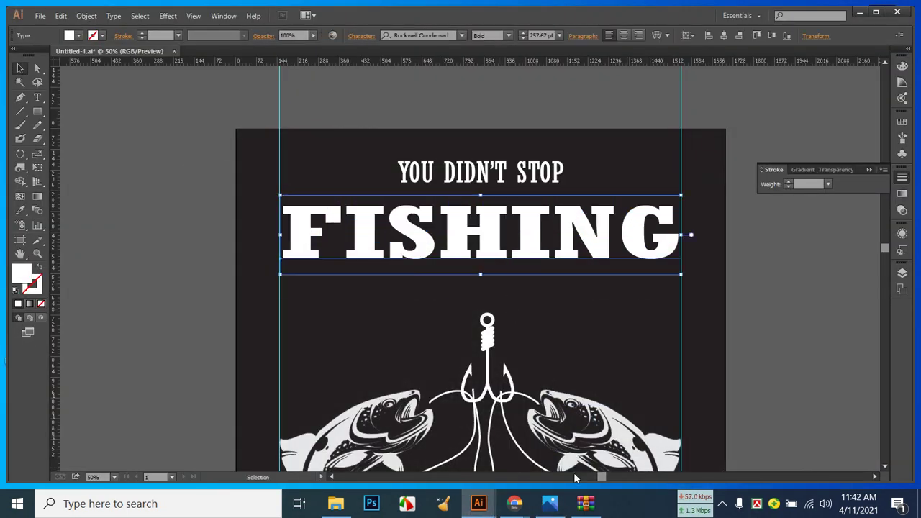
left_click(550, 503)
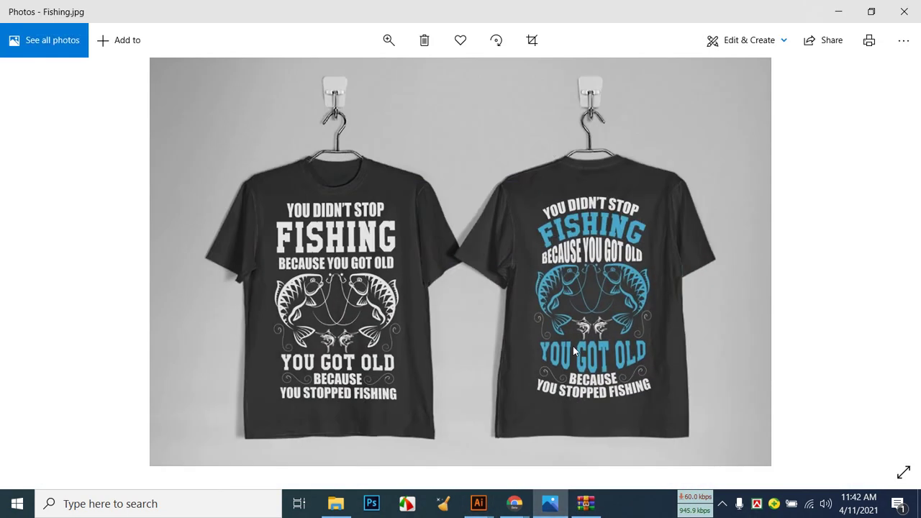
left_click(556, 507)
Check the Facebook live stream dashboard and the page's live post in Chrome, and return to the Illustrator design.
mouse_move(514, 504)
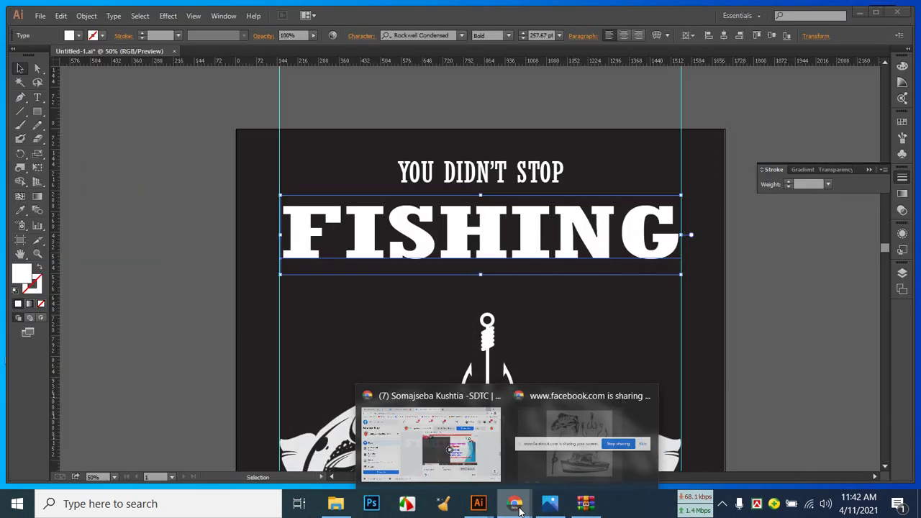
left_click(477, 454)
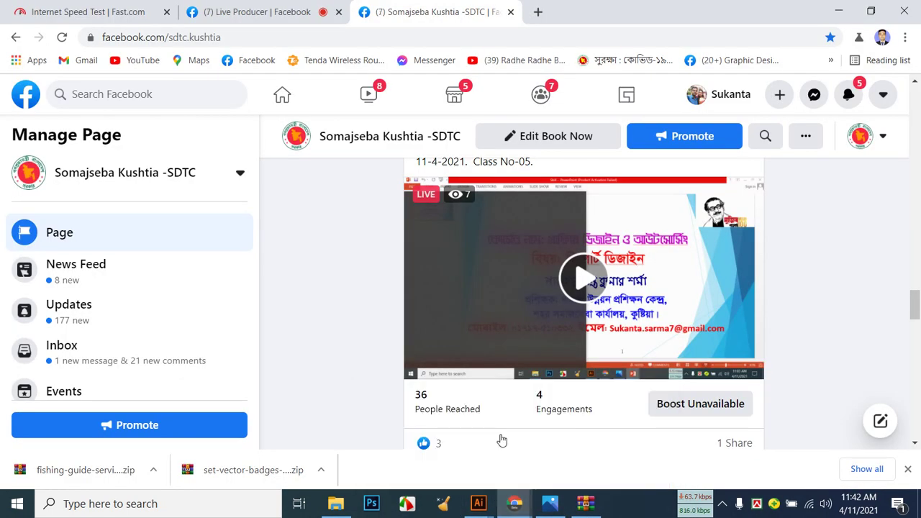
left_click(261, 13)
scroll(185, 238, "down", 3)
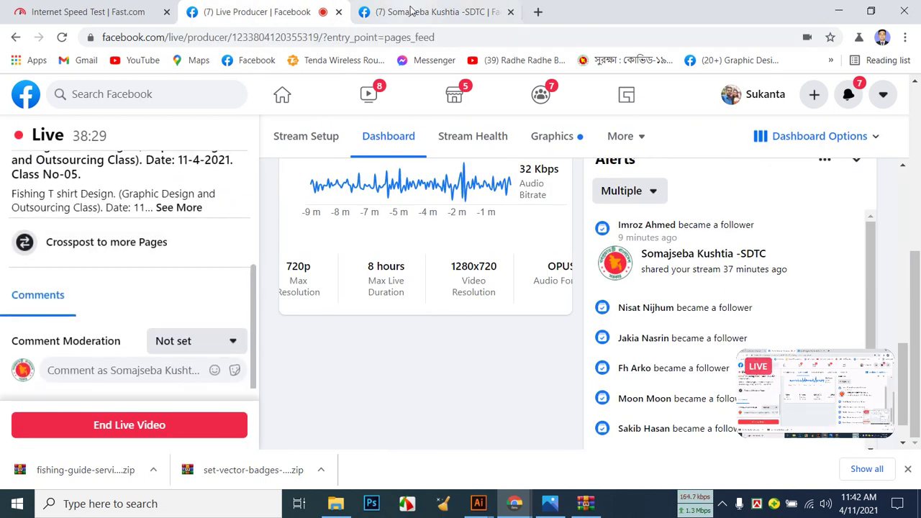
left_click(428, 13)
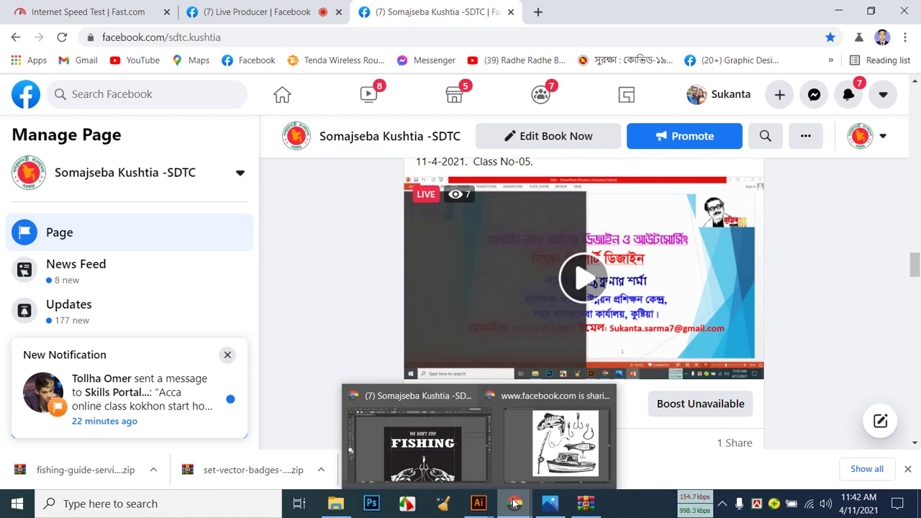
mouse_move(479, 504)
left_click(443, 458)
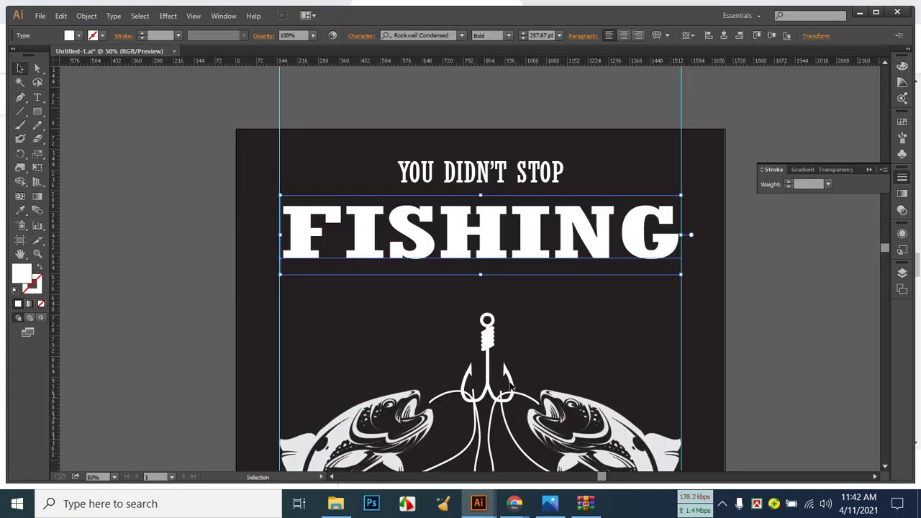
After checking the Fishing.jpg mockup, change the FISHING text's font to Rockwell and narrow it to fit between the vertical guides.
left_click(555, 505)
left_click(561, 507)
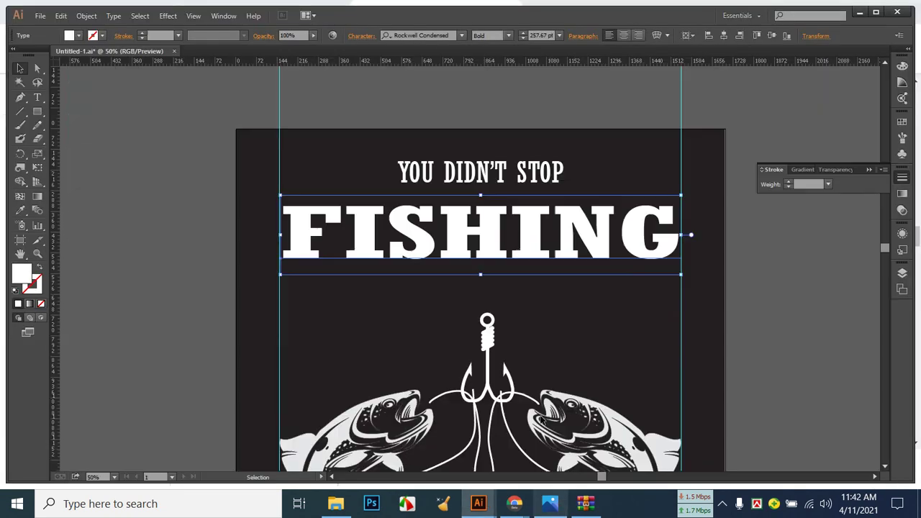
left_click(480, 275)
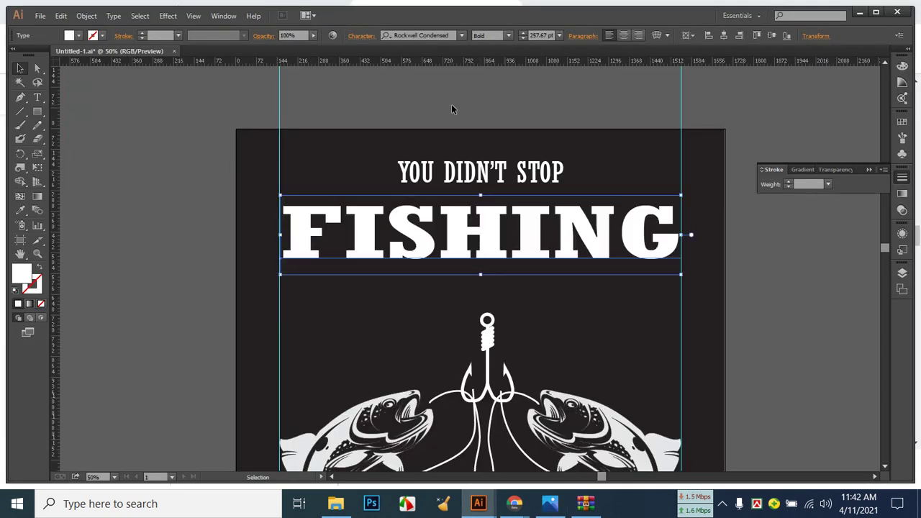
left_click(448, 36)
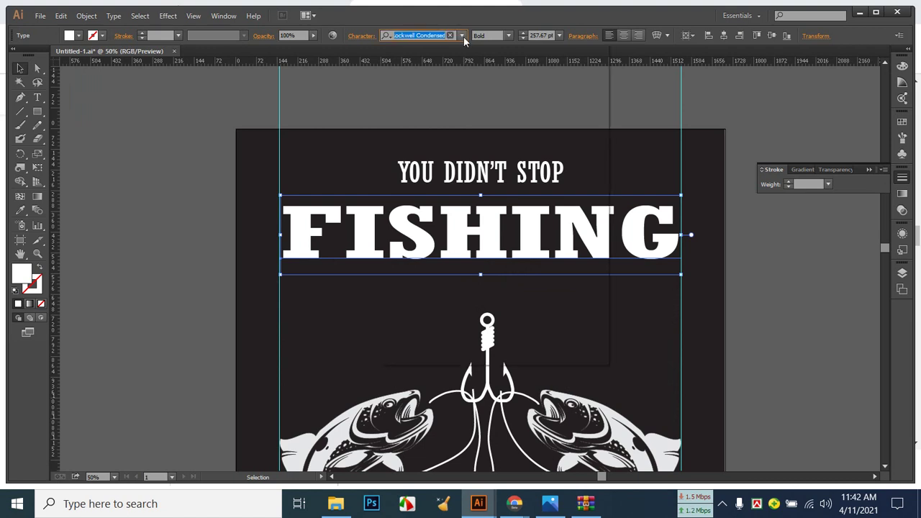
left_click(462, 35)
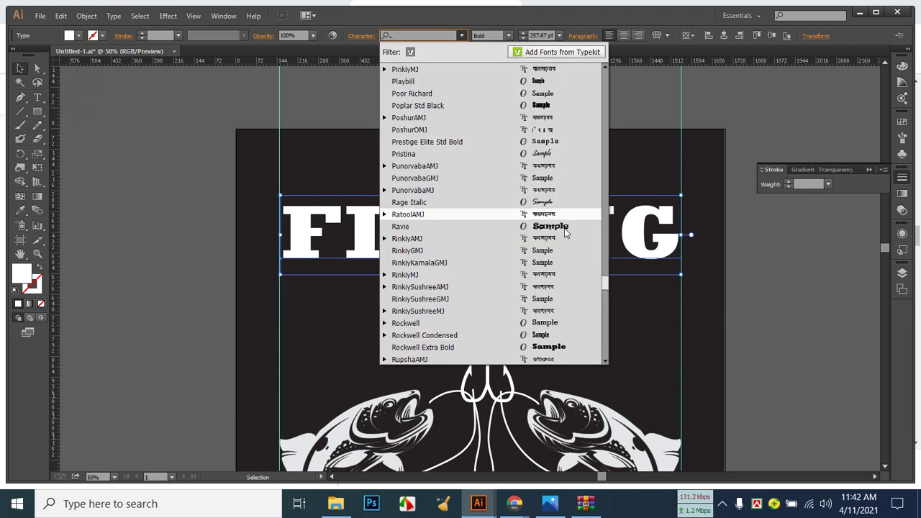
left_click(566, 324)
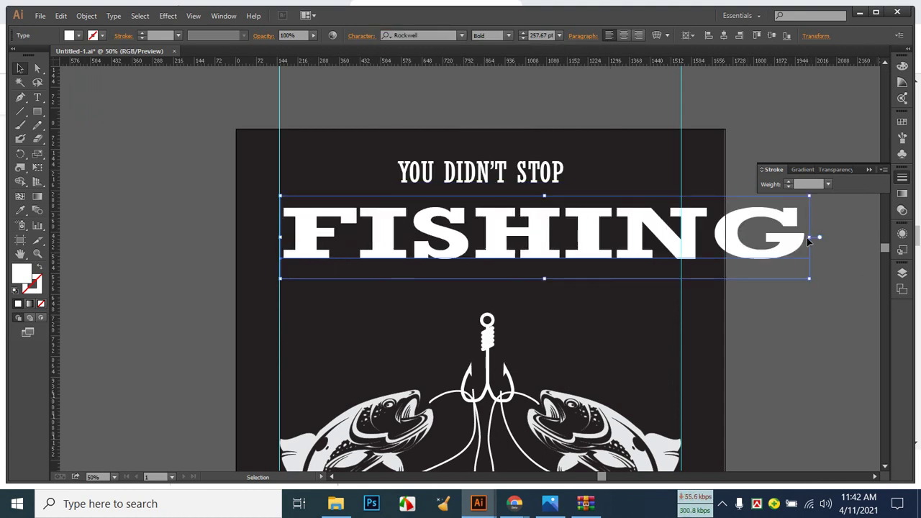
left_click_drag(811, 238, 676, 238)
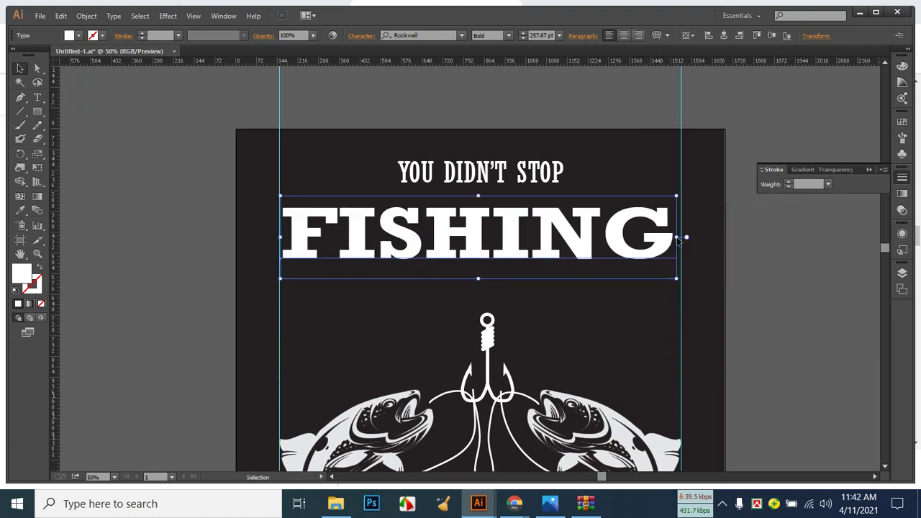
Try the Segoe UI Symbol font on the FISHING text.
left_click(462, 35)
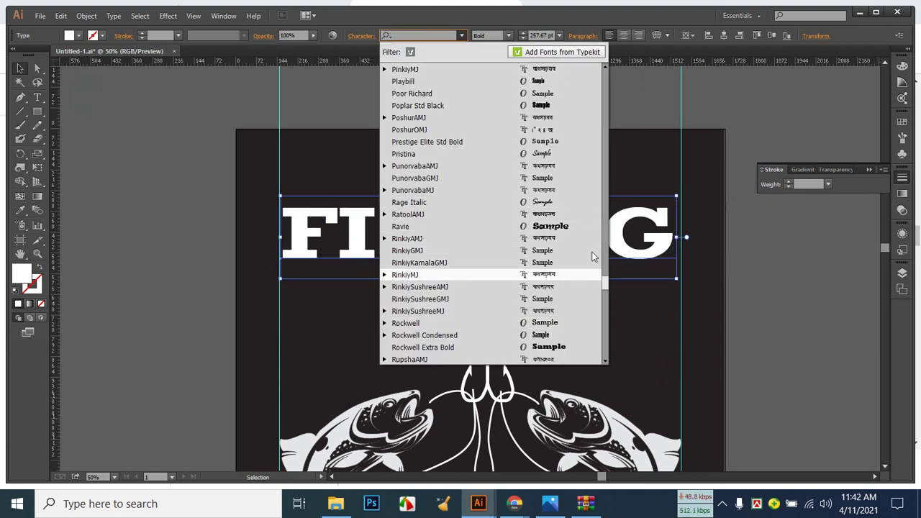
scroll(605, 291, "down", 1)
left_click_drag(604, 291, 604, 298)
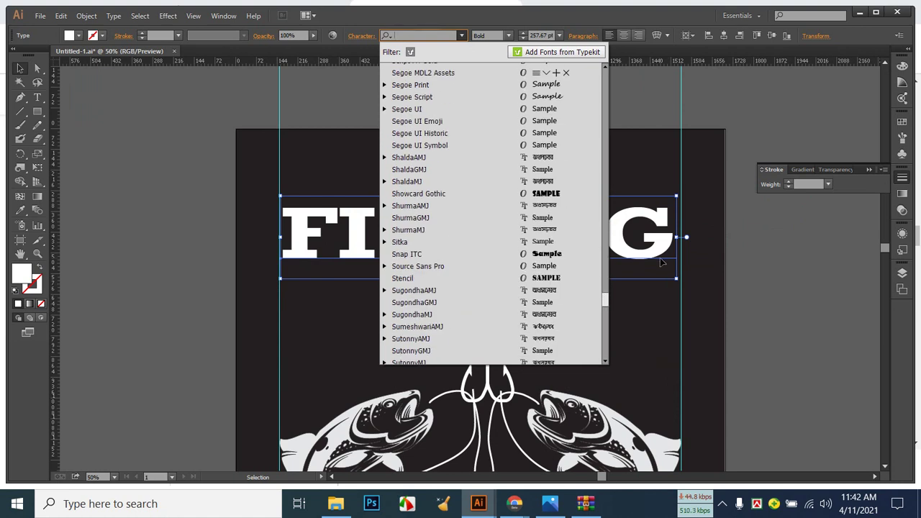
left_click(552, 145)
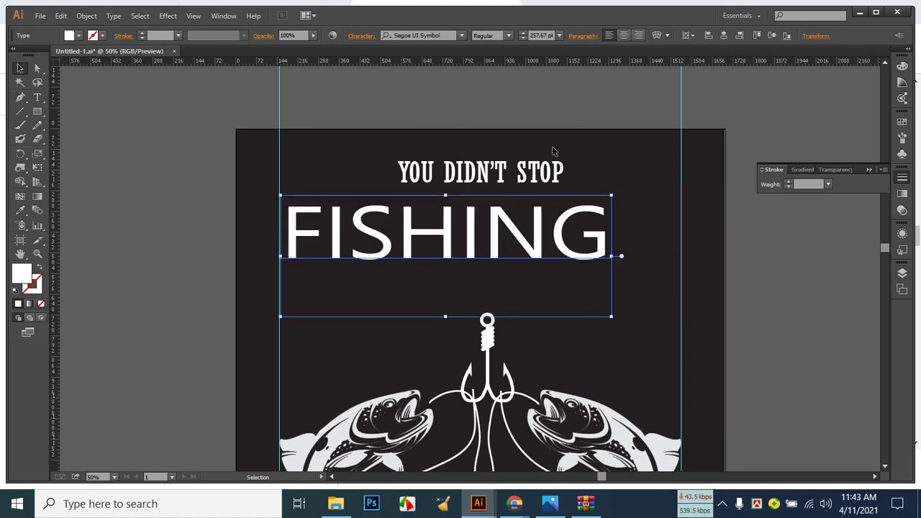
Set the FISHING text to Times New Roman Bold and scale it to span the two vertical guides at about 285 pt.
left_click(461, 36)
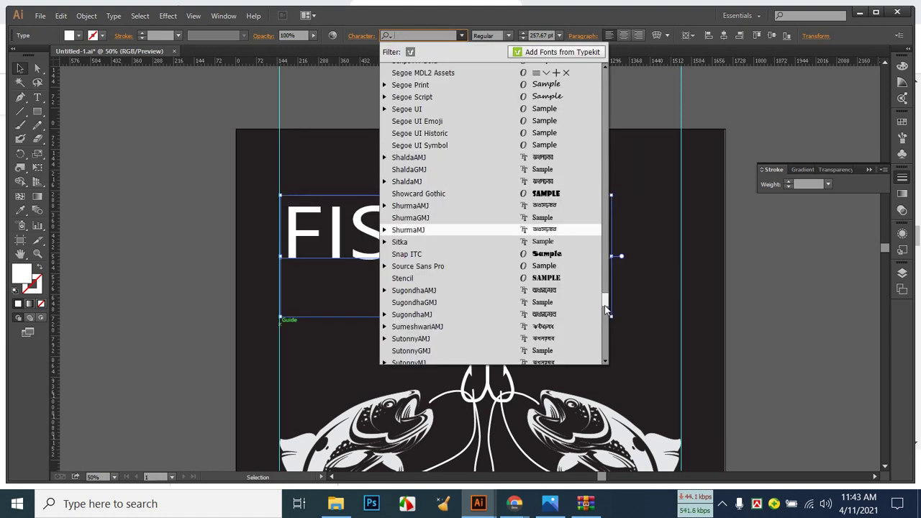
left_click(604, 324)
scroll(604, 324, "down", 1)
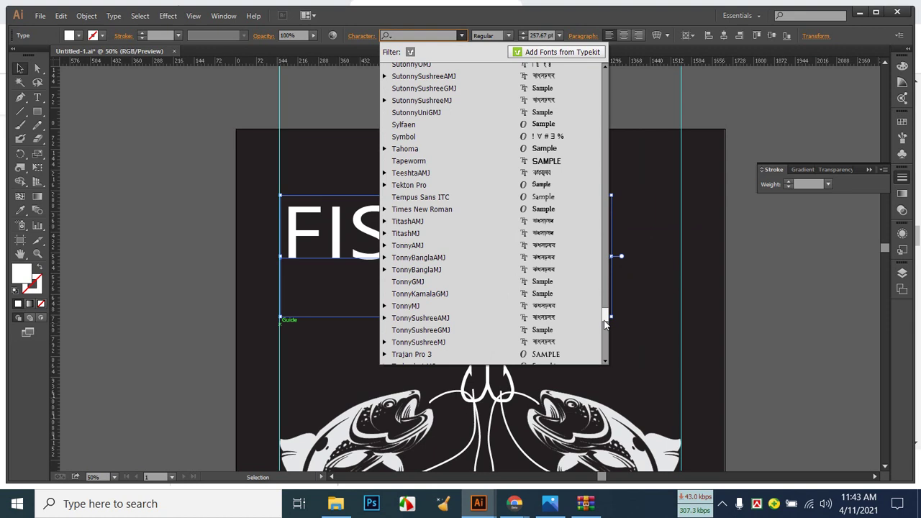
left_click(547, 209)
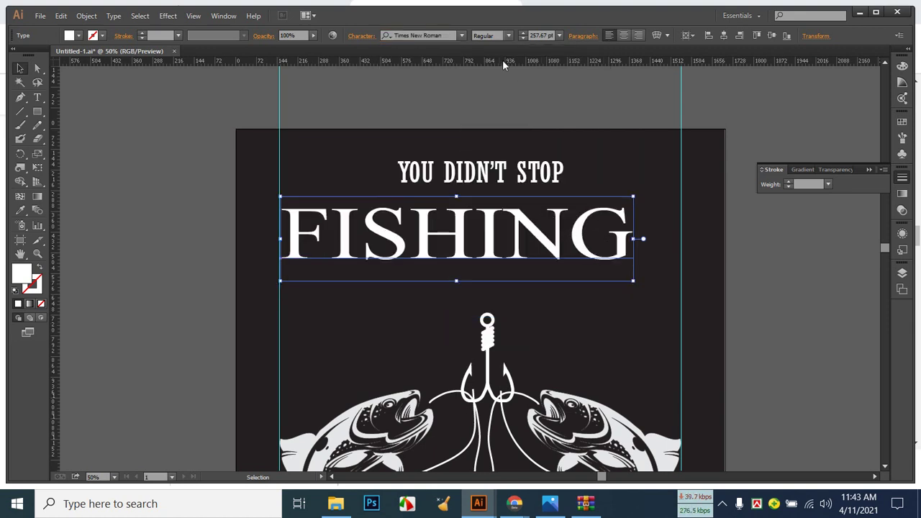
left_click(508, 36)
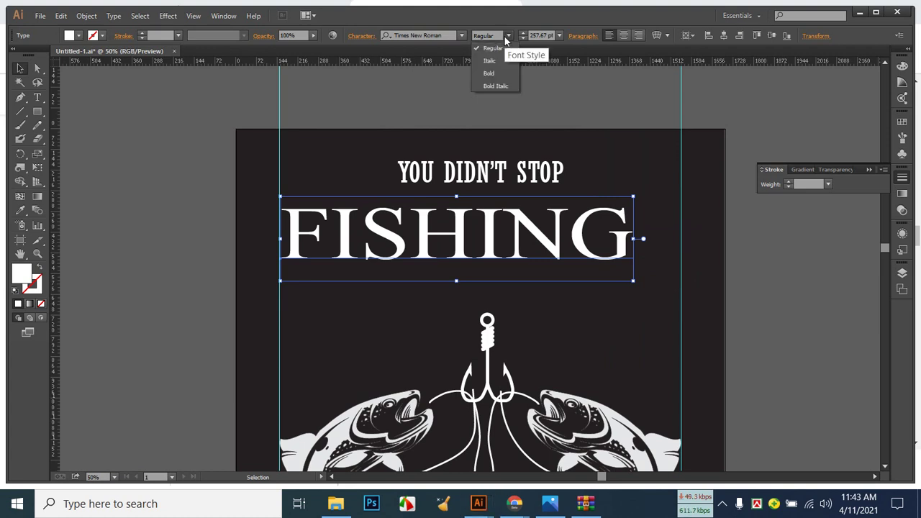
left_click(499, 74)
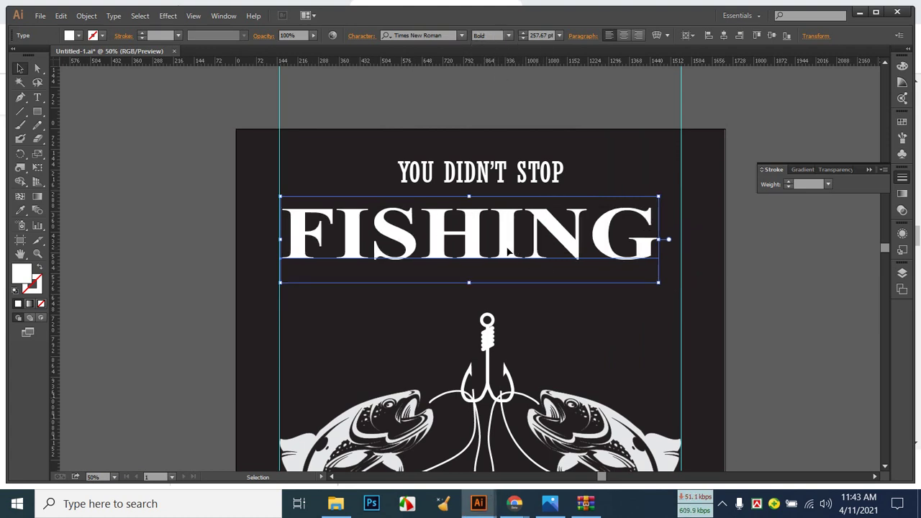
left_click_drag(657, 285, 682, 292)
left_click(700, 305)
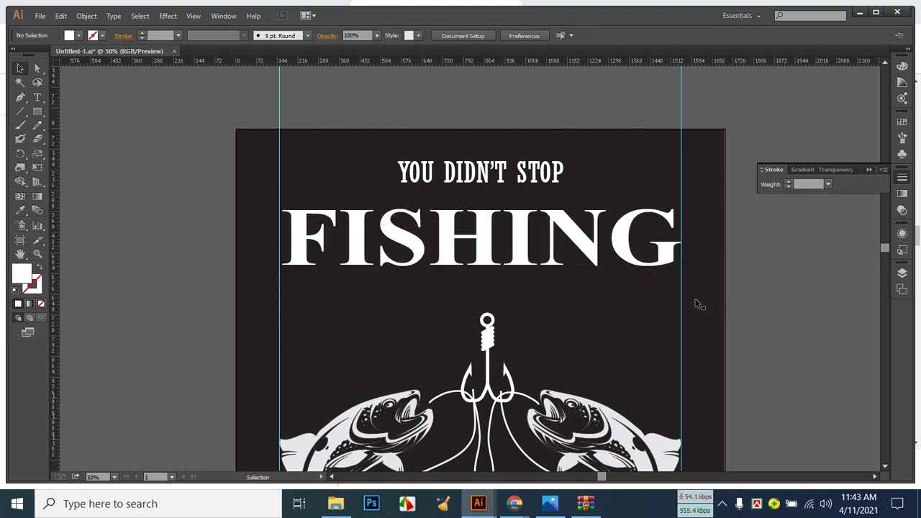
Using the Fishing.jpg mockup as reference, enlarge YOU DIDN'T STOP to about 134 pt and stretch it wider.
left_click(498, 178)
left_click(549, 504)
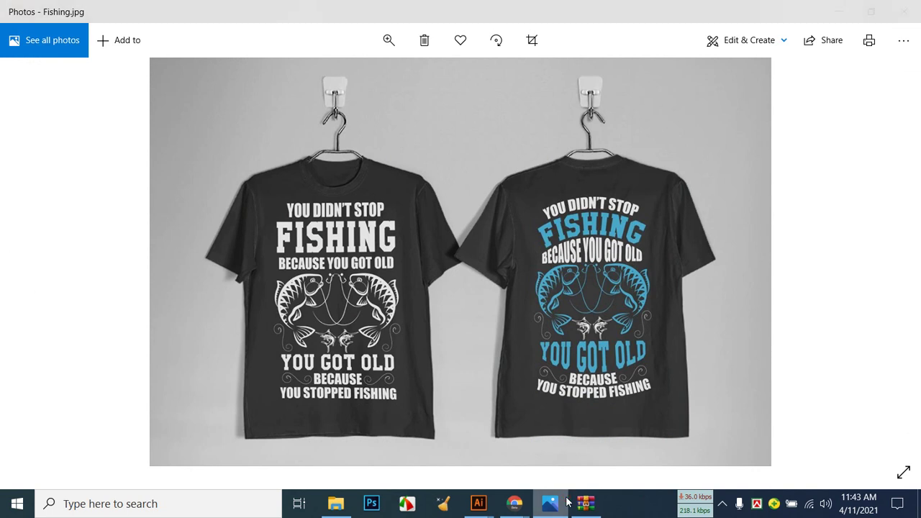
left_click(551, 504)
left_click_drag(398, 157, 331, 146)
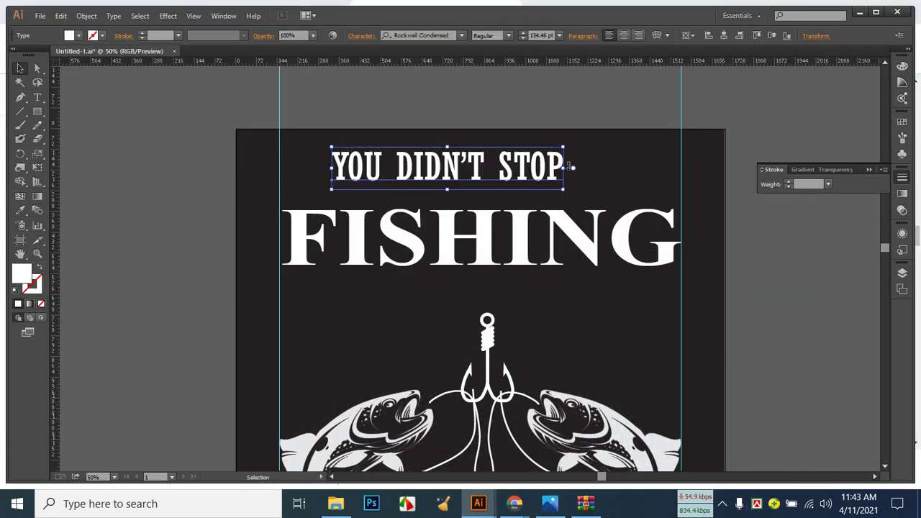
left_click_drag(564, 168, 623, 167)
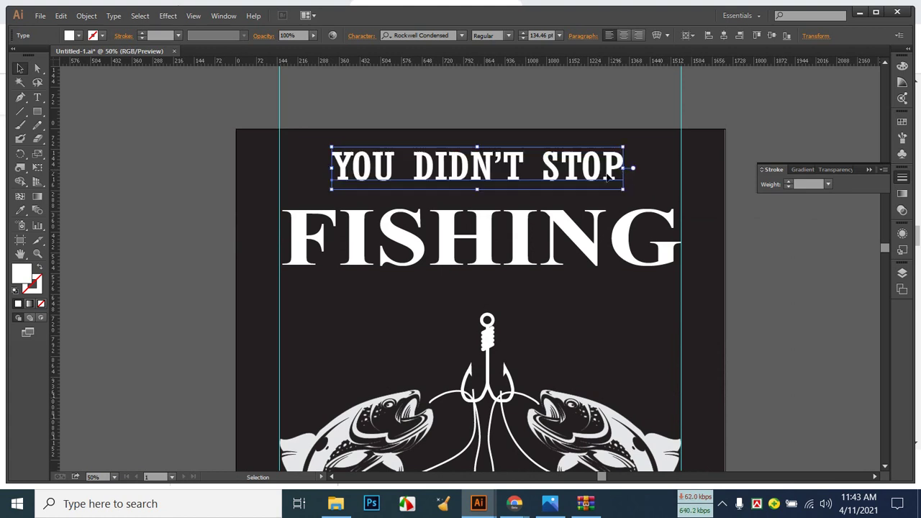
Make YOU DIDN'T STOP Bold, scale it down to about 131 pt and centre it horizontally on the artboard.
left_click(509, 36)
left_click(498, 60)
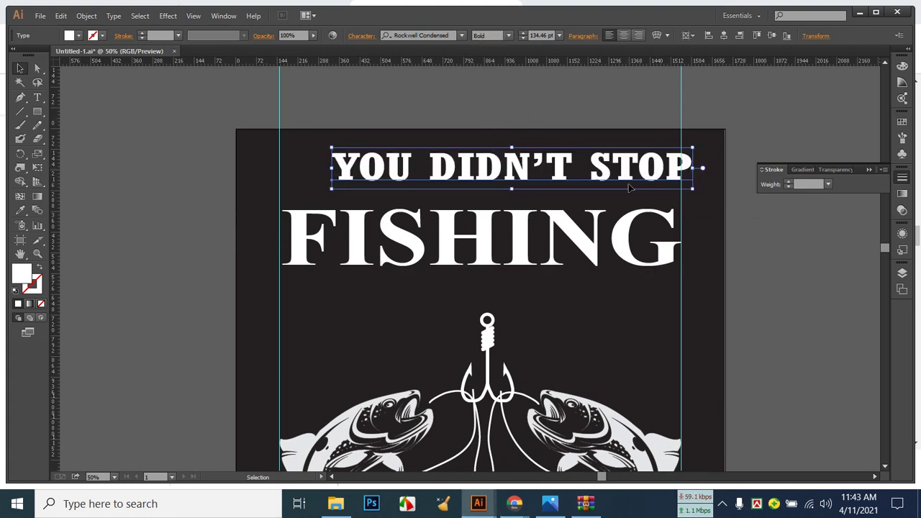
left_click_drag(693, 190, 651, 189)
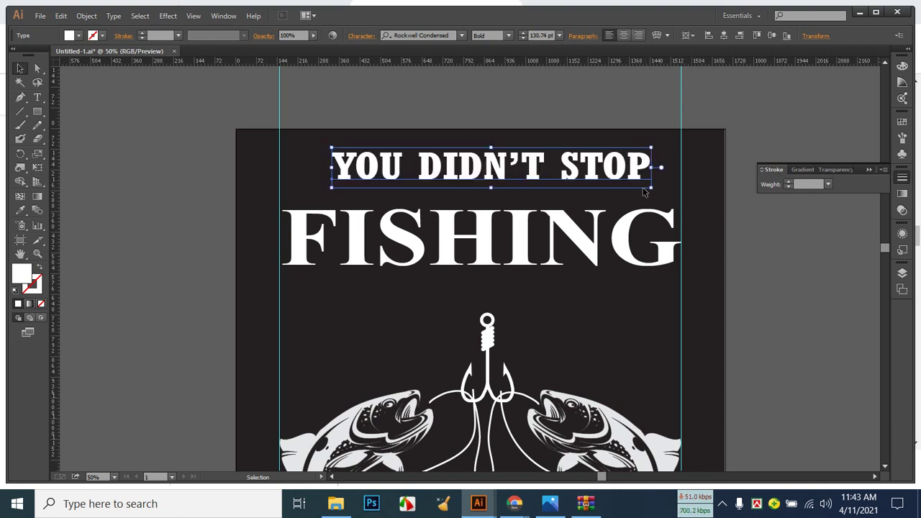
left_click(724, 35)
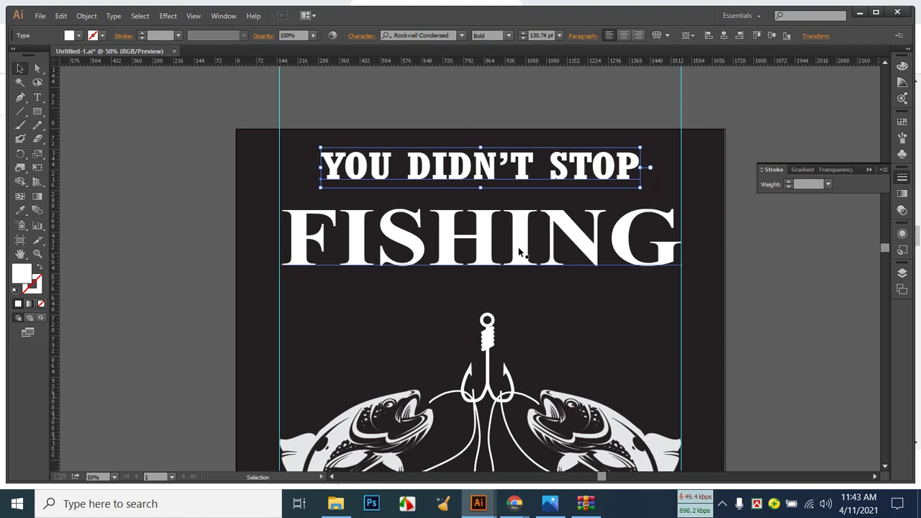
Compare with the Fishing.jpg mockup and nudge YOU DIDN'T STOP slightly down toward FISHING.
left_click(563, 508)
left_click(563, 507)
left_click(563, 507)
left_click(562, 508)
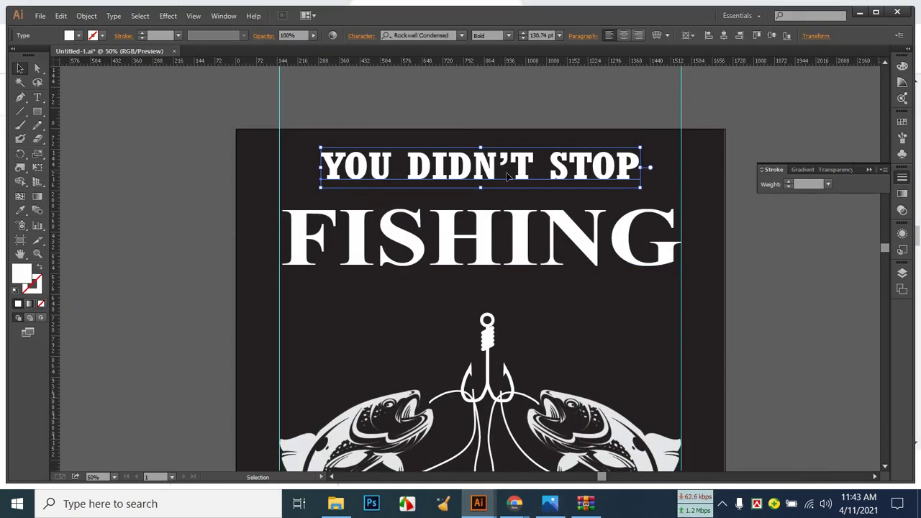
key("Down")
key("Down")
key("Down")
key("Down")
key("Down")
key("Down")
key("Down")
key("Down")
key("Down")
key("Down")
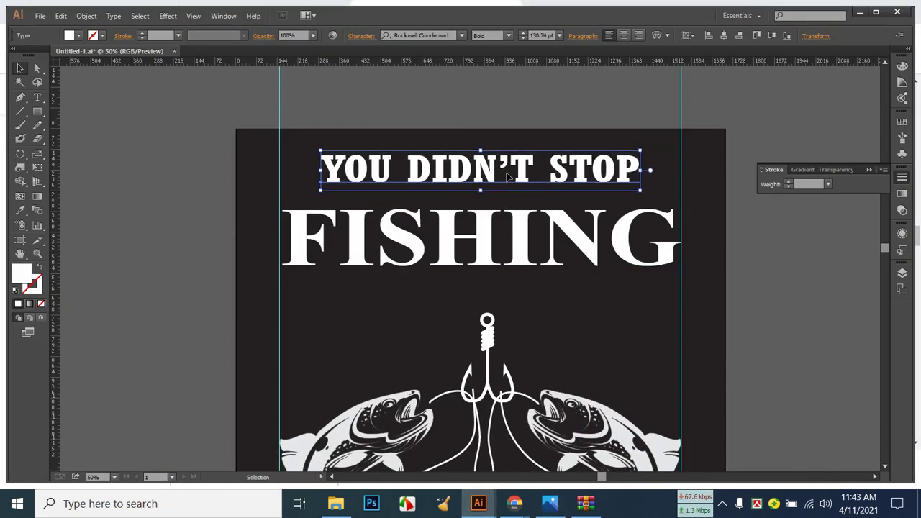
Nudge FISHING up until it sits just beneath YOU DIDN'T STOP, and compare the spacing with the Fishing.jpg mockup.
left_click(483, 223)
key("Up")
key("Up")
key("Up")
key("Up")
key("Up")
key("Up")
key("Up")
key("Up")
key("Up")
key("Up")
key("Up")
key("Up")
key("Up")
key("Up")
key("Up")
key("Up")
key("Up")
key("Up")
key("Up")
key("Up")
key("Up")
key("Up")
key("Up")
key("Up")
key("Up")
key("Up")
key("Up")
key("Up")
key("Up")
key("Up")
key("Up")
key("Up")
key("Up")
key("Up")
key("Up")
key("Up")
key("Up")
key("Up")
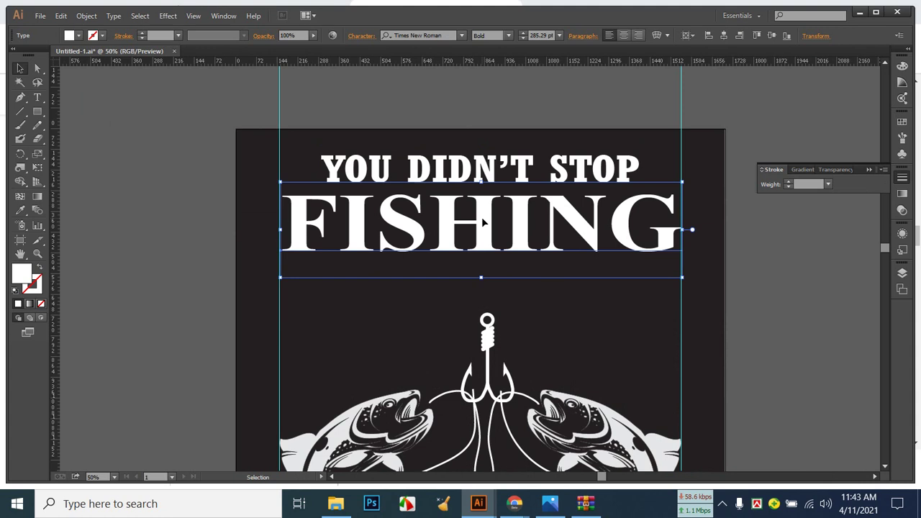
left_click(416, 324)
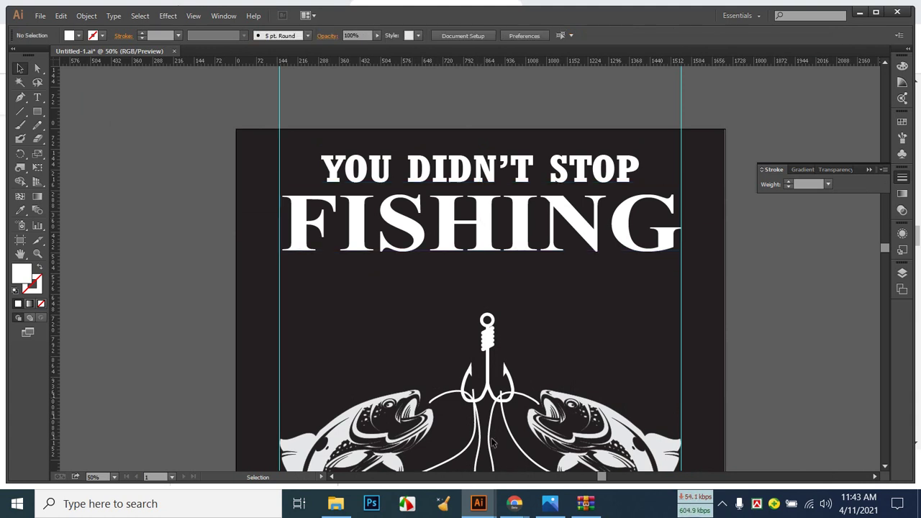
left_click(558, 511)
left_click(559, 513)
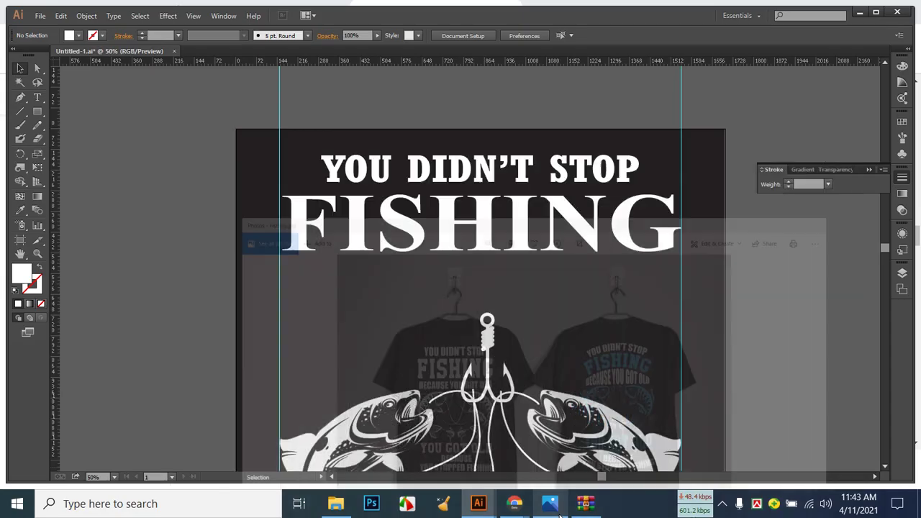
Recolour FISHING by sampling the light grey of the fish with the Eyedropper.
left_click(371, 215)
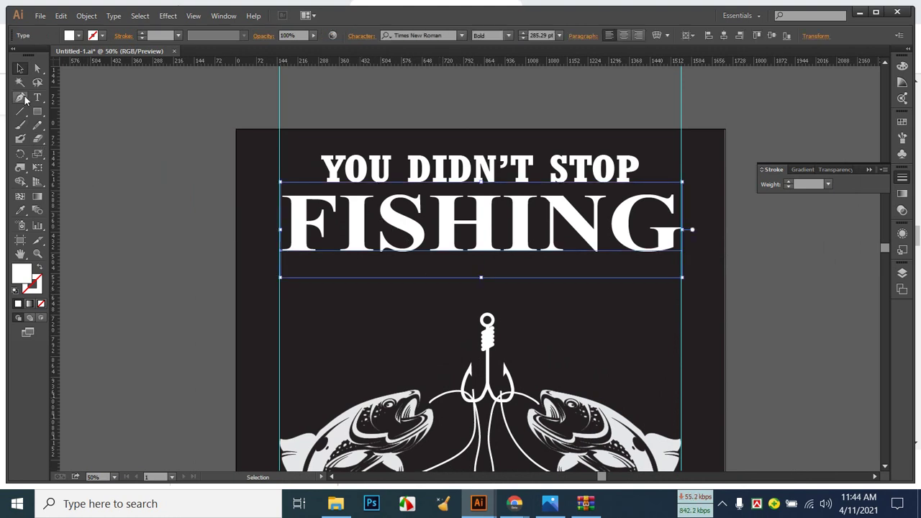
left_click(20, 210)
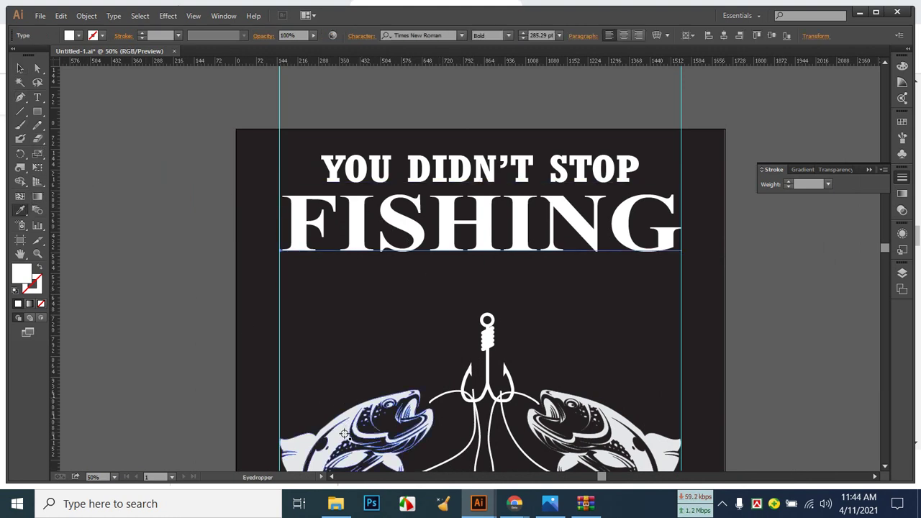
left_click(346, 430)
left_click(20, 67)
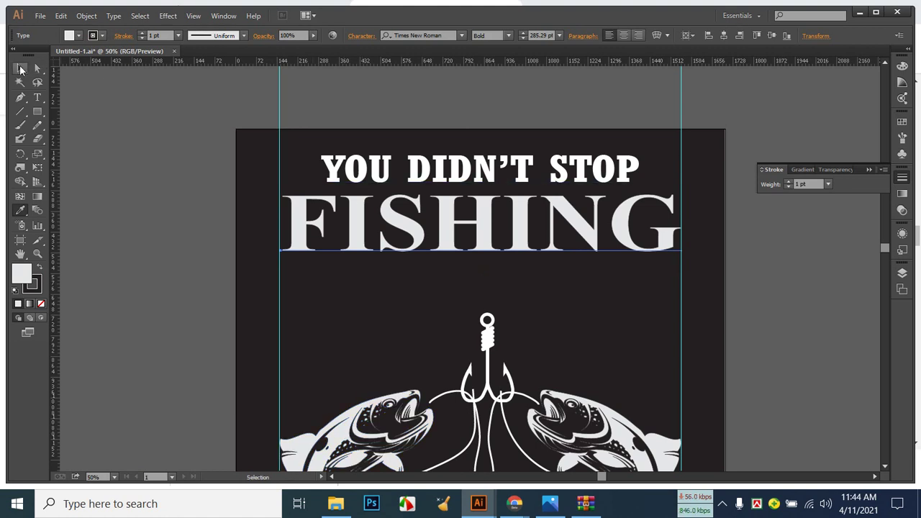
Apply the light grey of the fish to YOU DIDN'T STOP with the Eyedropper, keeping its own font and size.
left_click(344, 174)
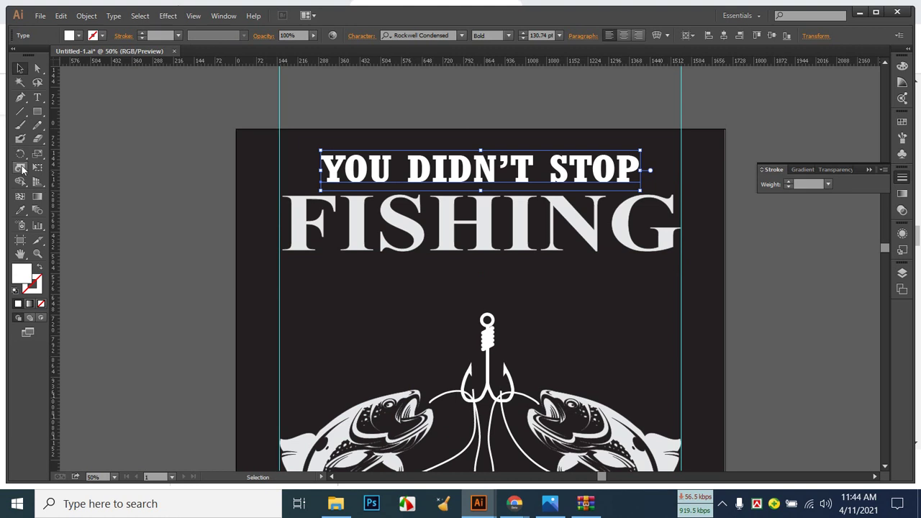
left_click(20, 210)
left_click(352, 223)
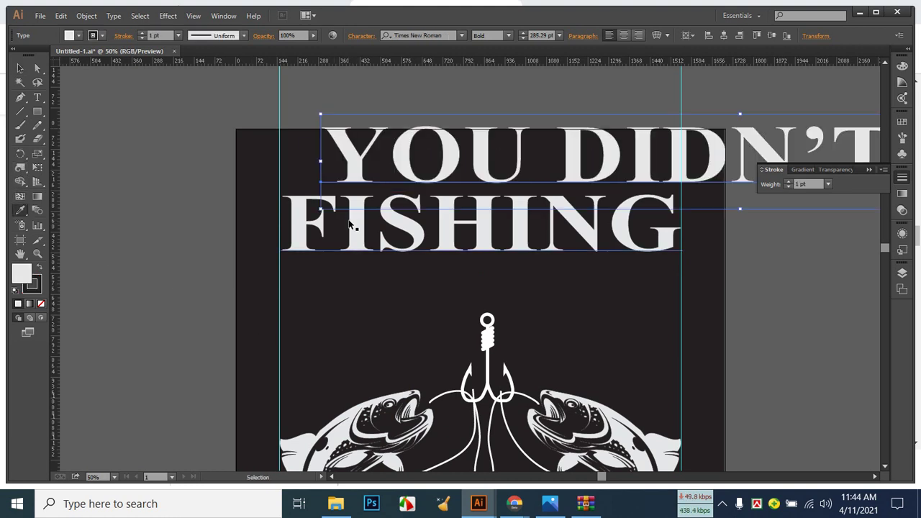
key("ctrl+z")
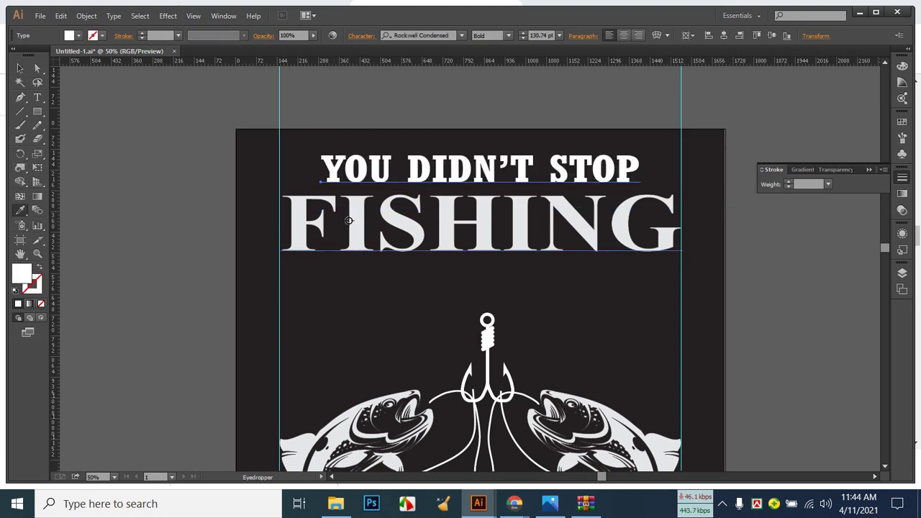
left_click(344, 428)
key("v")
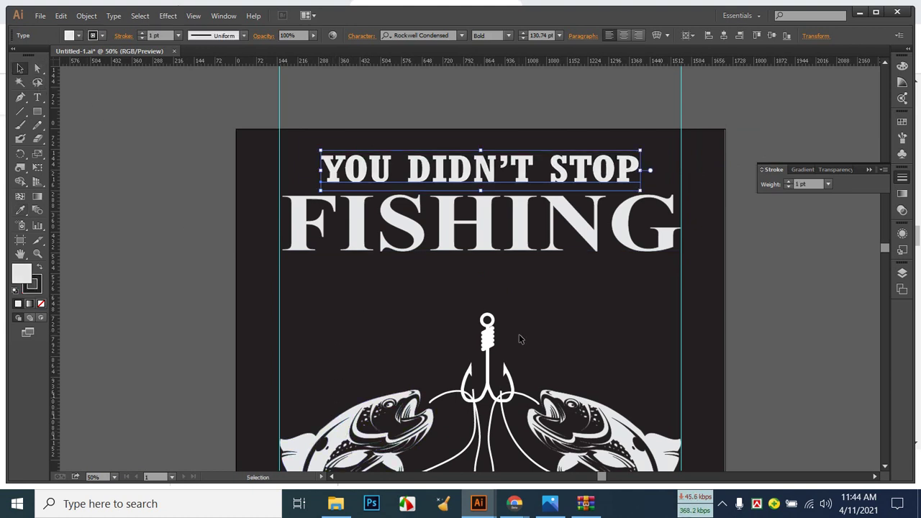
Try to recolour the grouped fish, hook and lines by sampling FISHING with the Eyedropper.
left_click(495, 349)
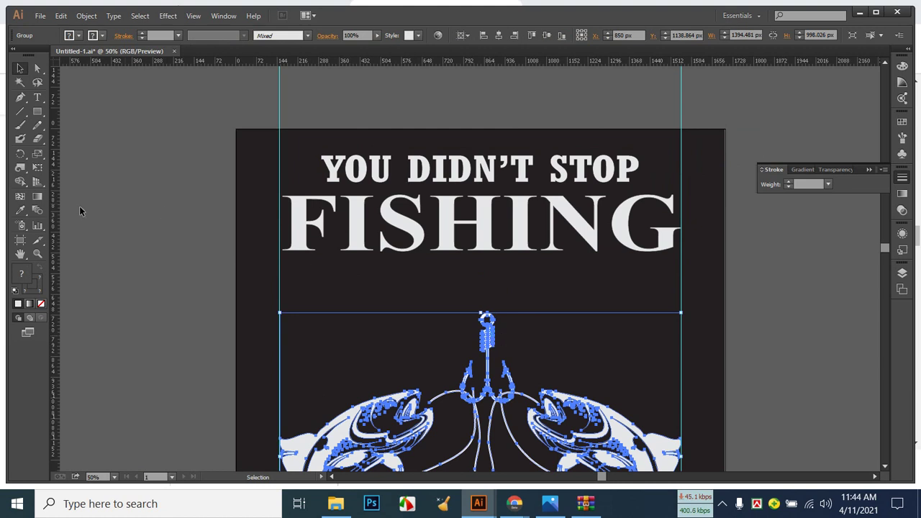
left_click(21, 210)
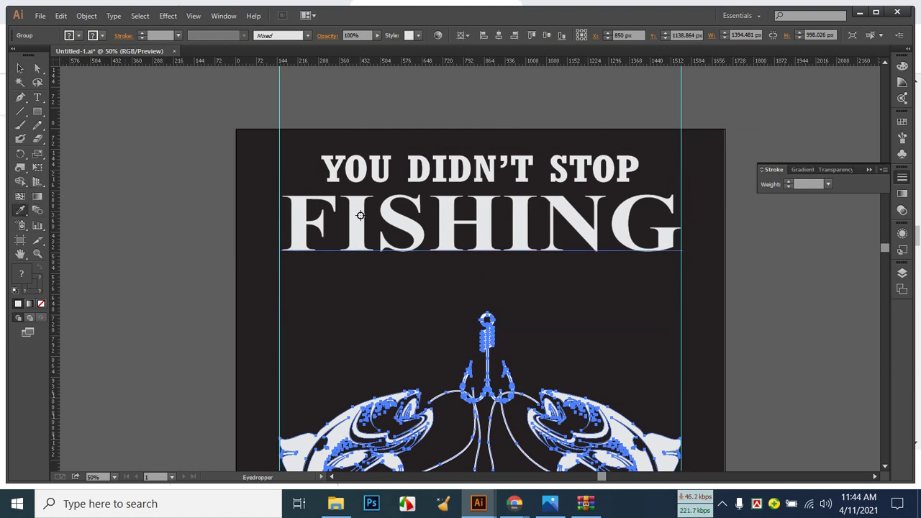
left_click(364, 217)
left_click(21, 71)
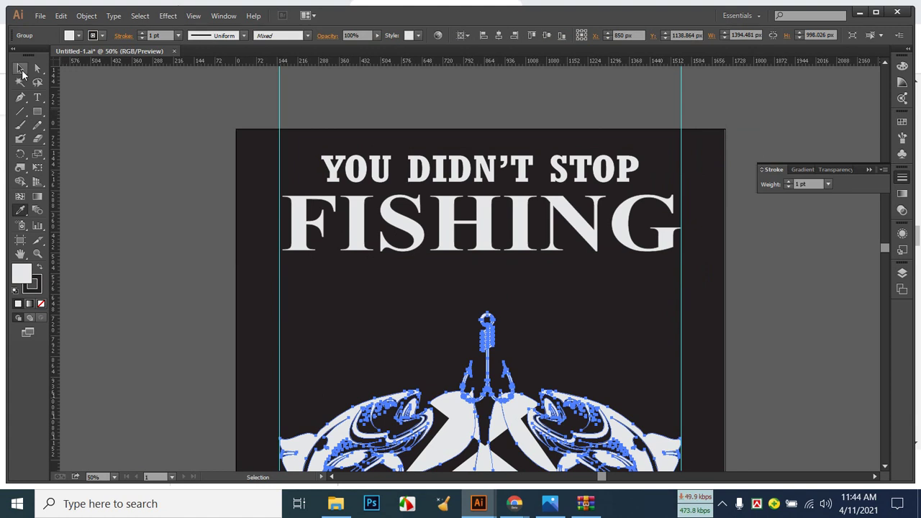
left_click(367, 337)
scroll(368, 335, "down", 2)
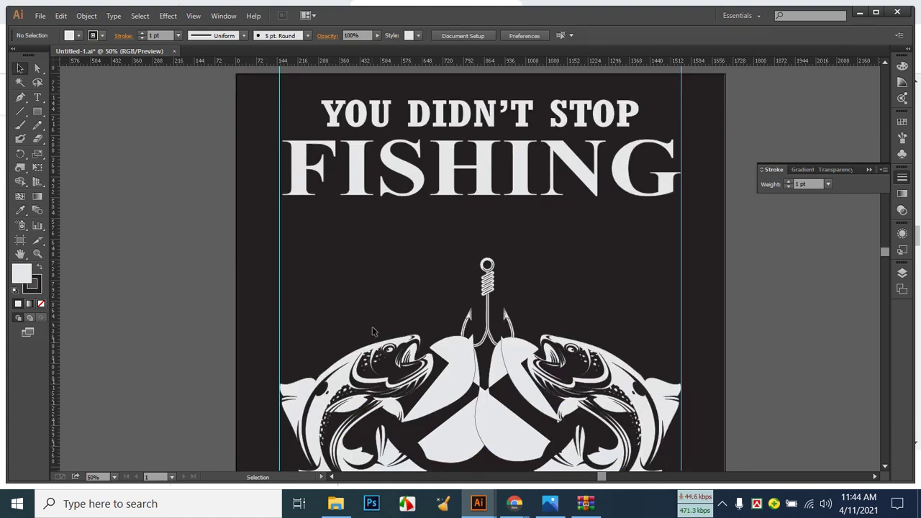
left_click(373, 331)
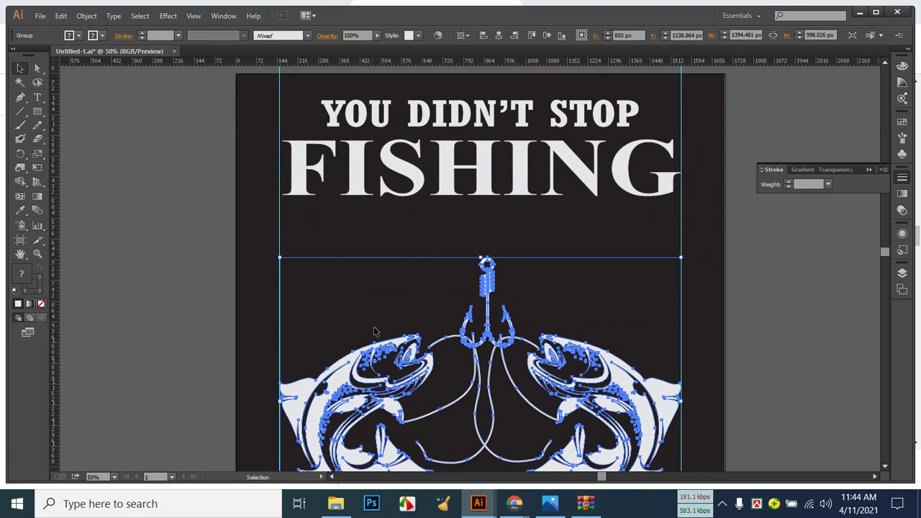
left_click(374, 331)
left_click(487, 281)
left_click(21, 210)
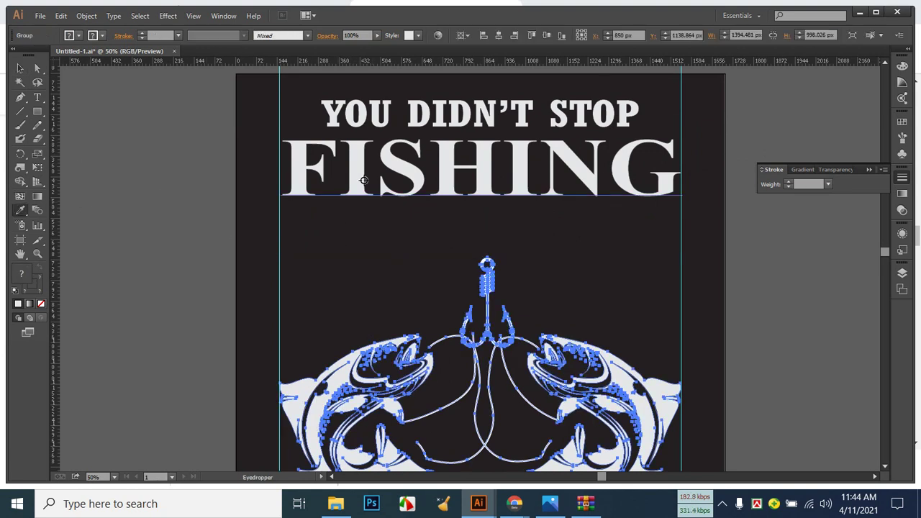
left_click(361, 166)
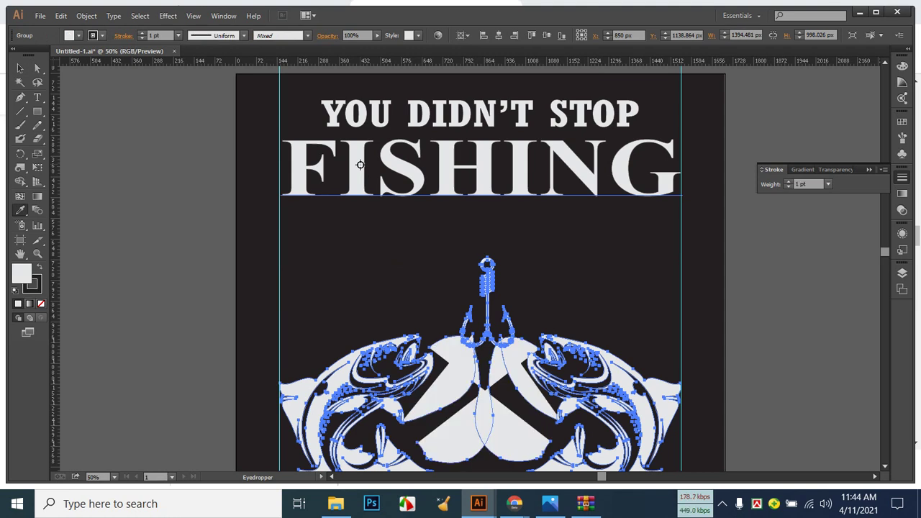
key("ctrl+z")
left_click(21, 68)
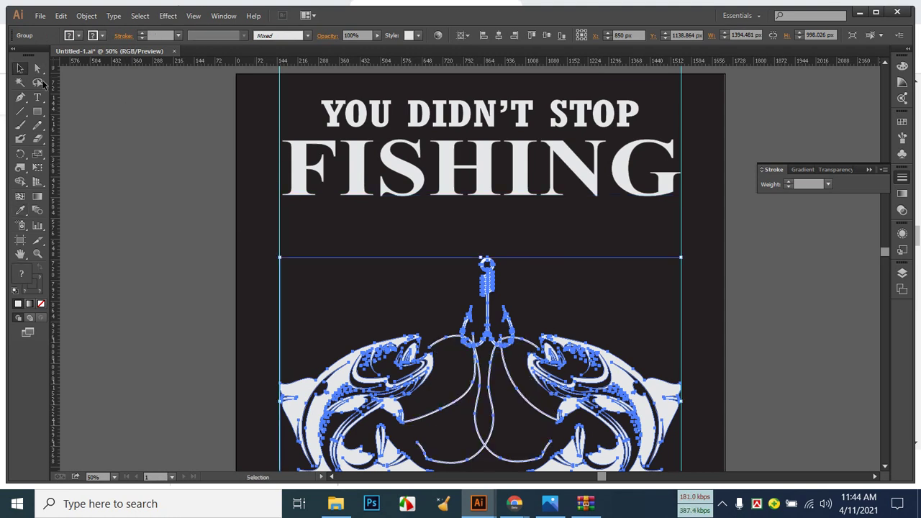
Give the grouped fish, hook and lines a light grey stroke from the swatches and deselect the group.
left_click(475, 308)
left_click(487, 282)
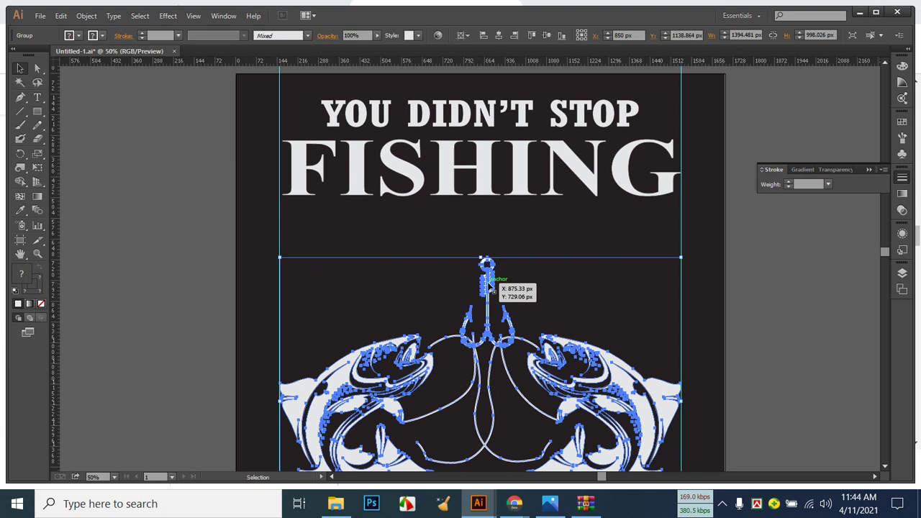
left_click(103, 36)
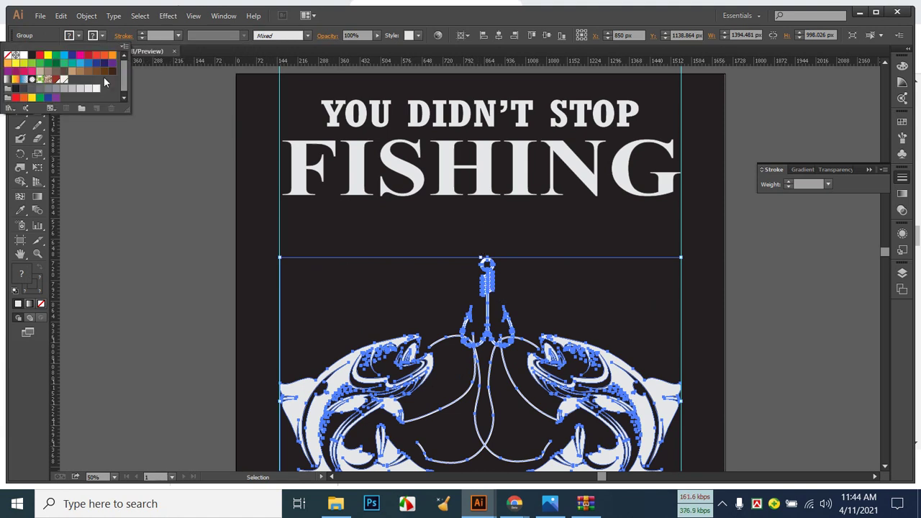
left_click(89, 89)
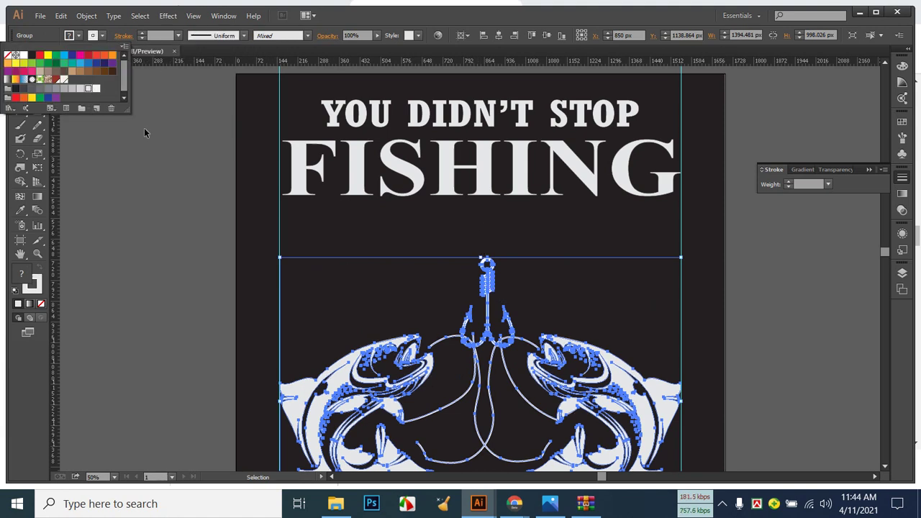
left_click(389, 244)
left_click(402, 283)
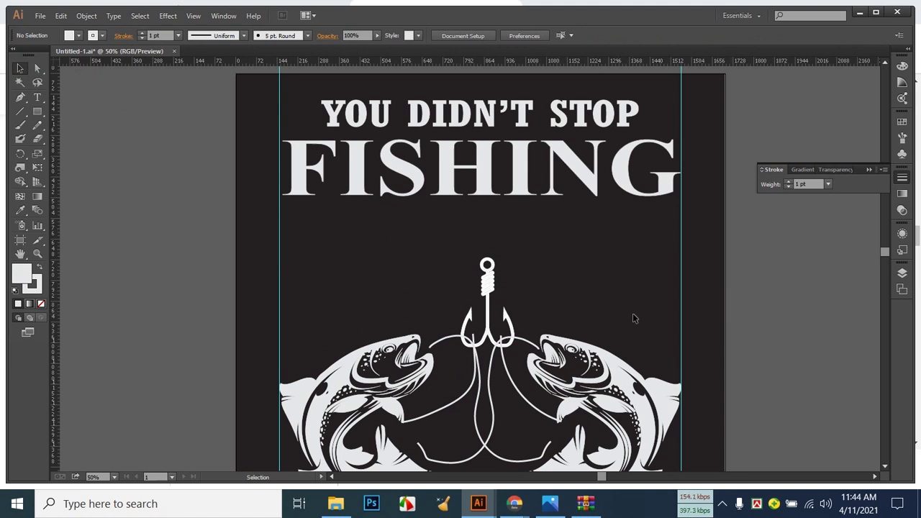
Check the third slogan line in the Fishing.jpg mockup and start a new text object beneath FISHING.
scroll(615, 289, "up", 3)
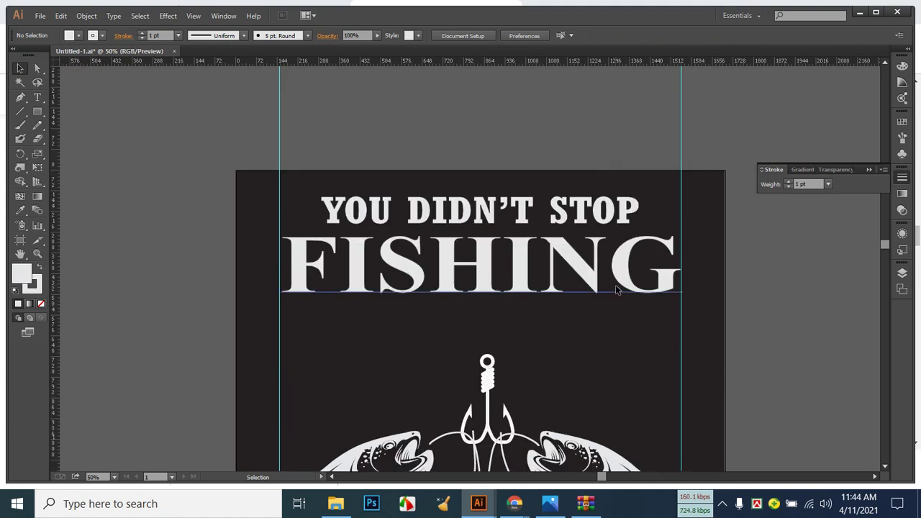
scroll(615, 284, "down", 1)
left_click(551, 503)
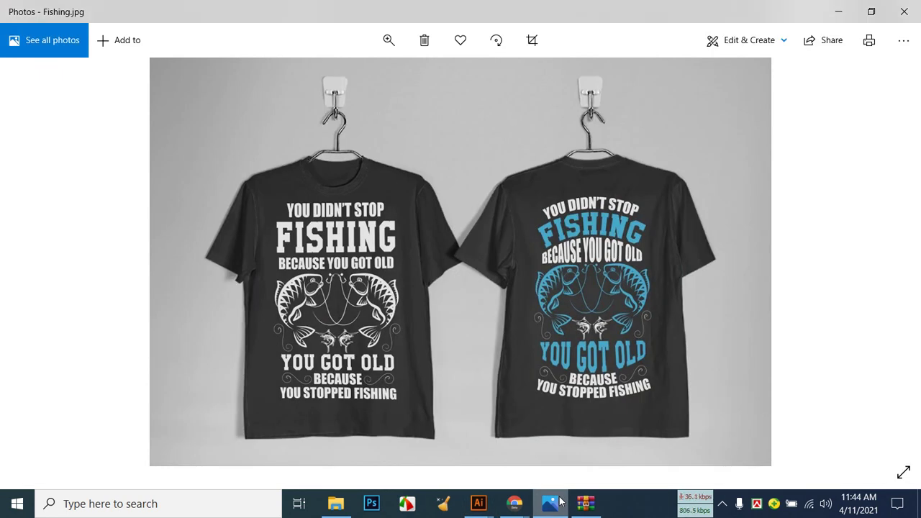
left_click(478, 503)
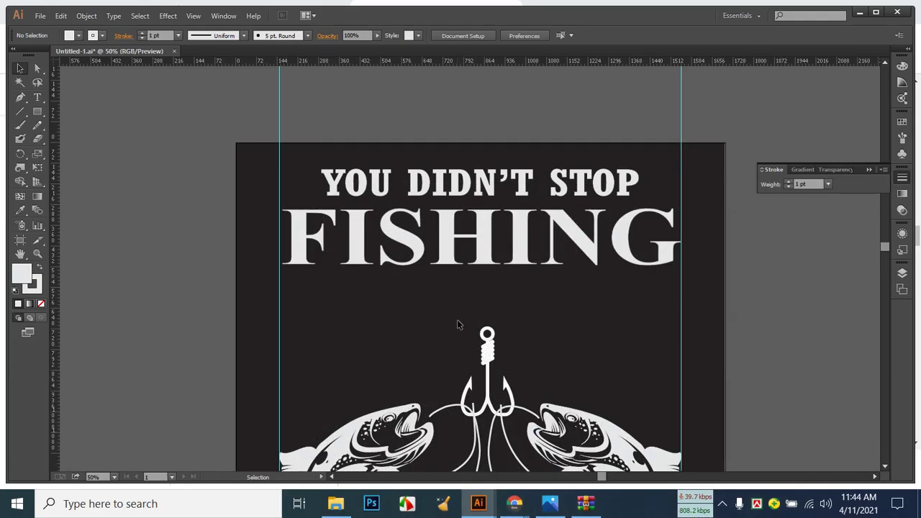
left_click(37, 98)
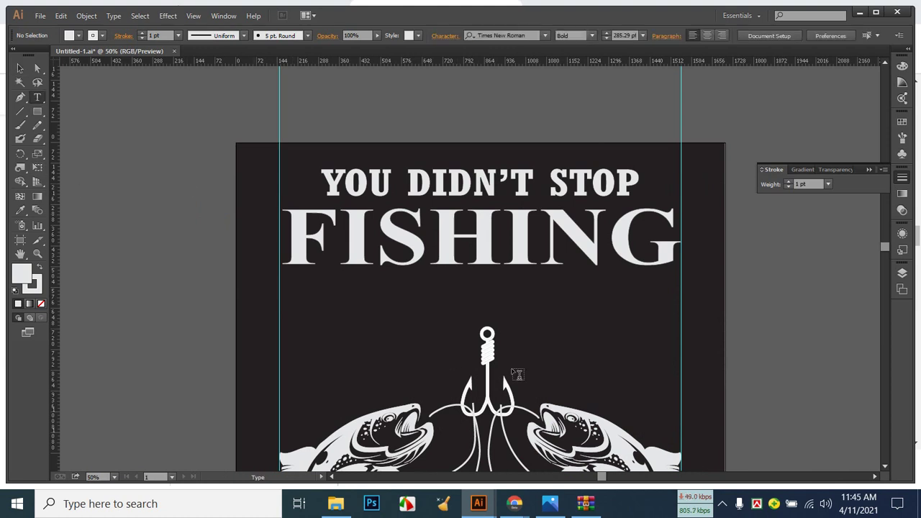
left_click(481, 293)
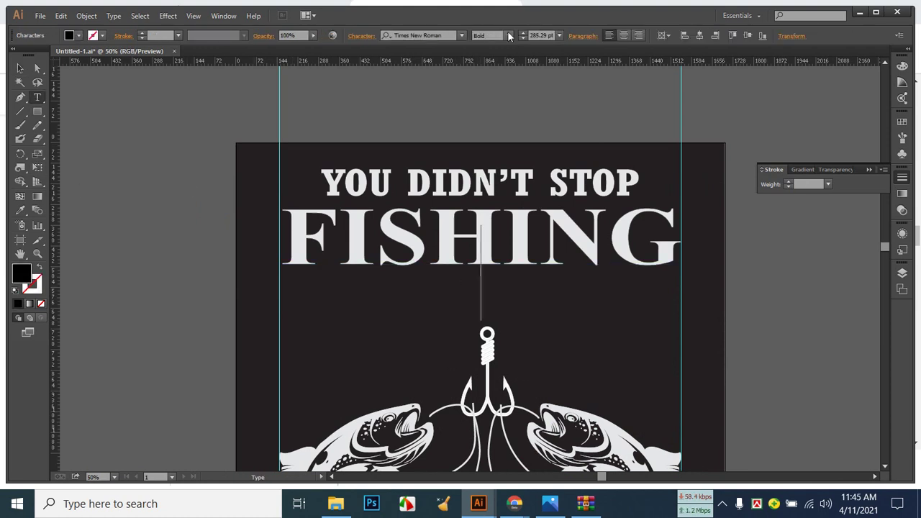
left_click(541, 36)
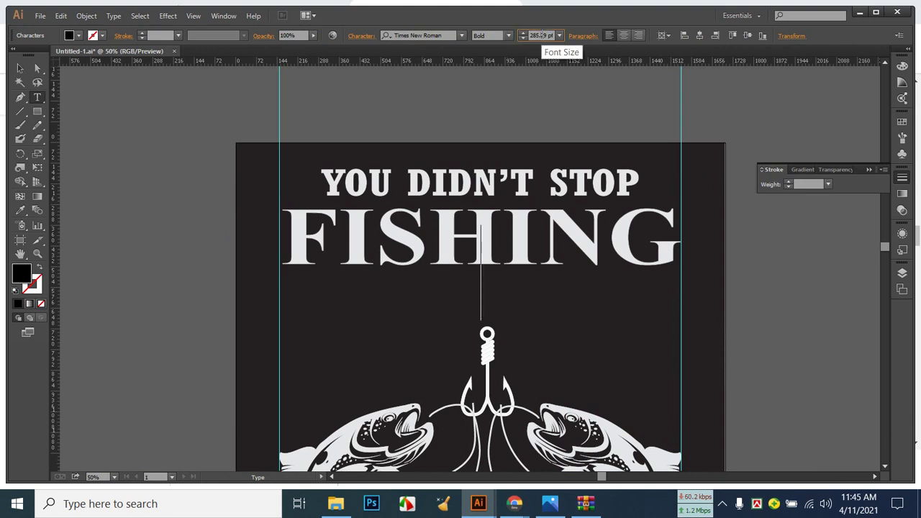
double_click(541, 36)
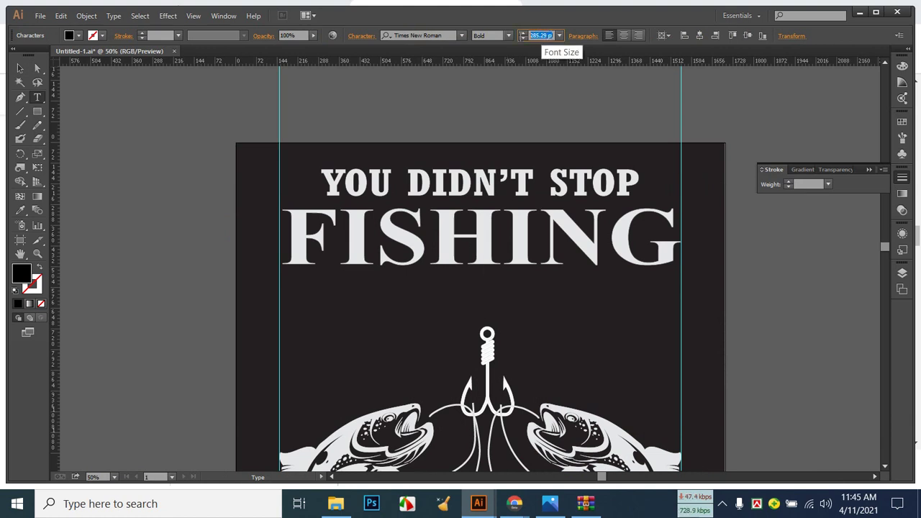
type("100")
key("Escape")
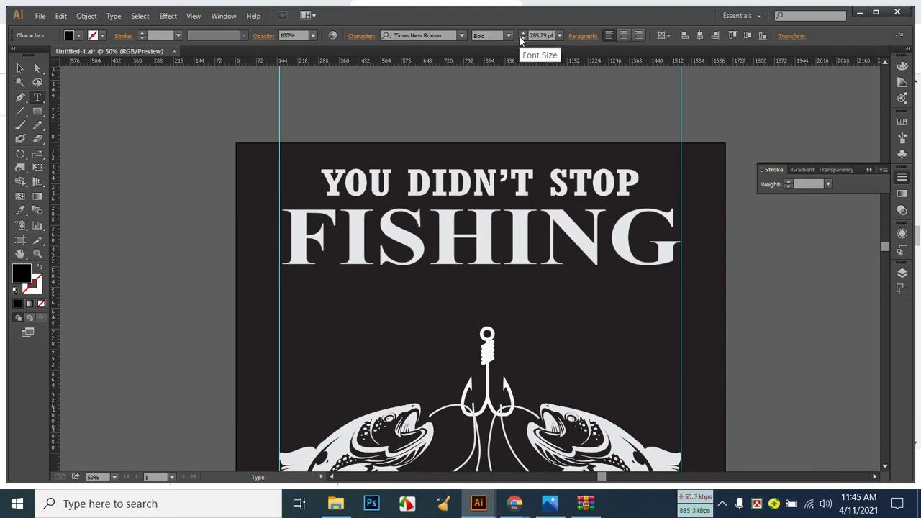
Set the font size of the new text beneath FISHING to 100 pt.
left_click(550, 35)
key("BackSpace")
key("BackSpace")
key("BackSpace")
key("BackSpace")
key("BackSpace")
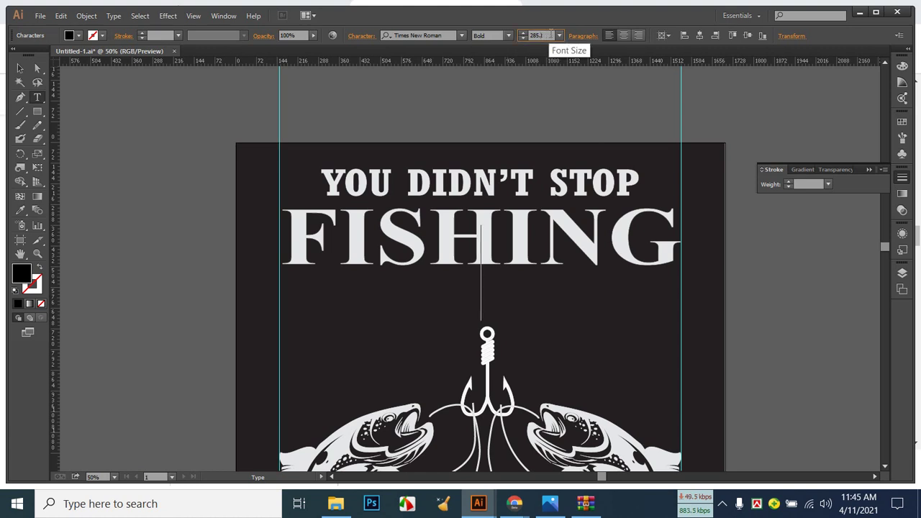
key("BackSpace")
key("BackSpace")
key("BackSpace")
key("BackSpace")
type("1")
type("1")
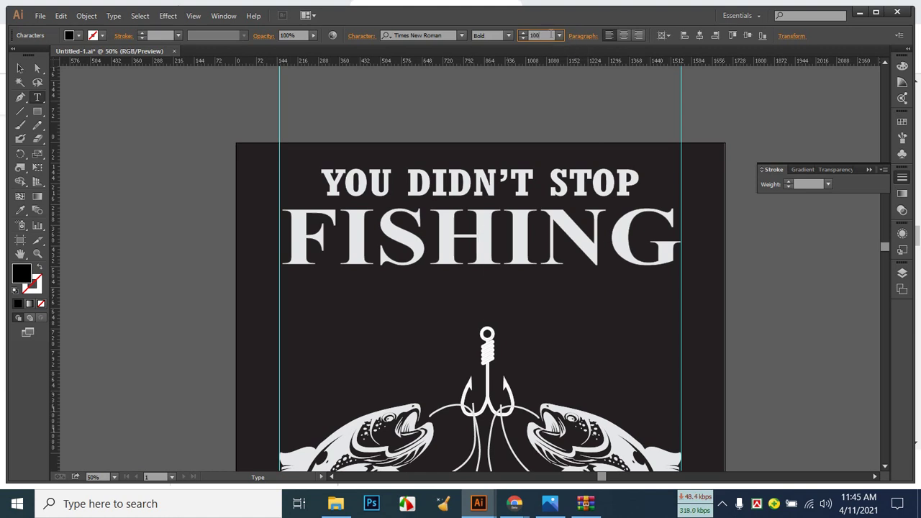
key("Return")
Enter the word BECAUSE beneath FISHING, checking its spelling against the Fishing.jpg mockup.
type("BEA")
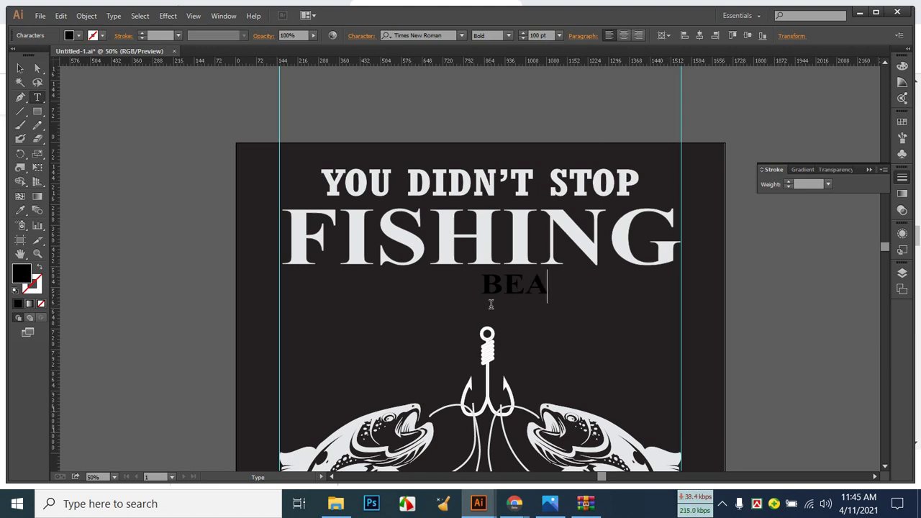
type("CUSE")
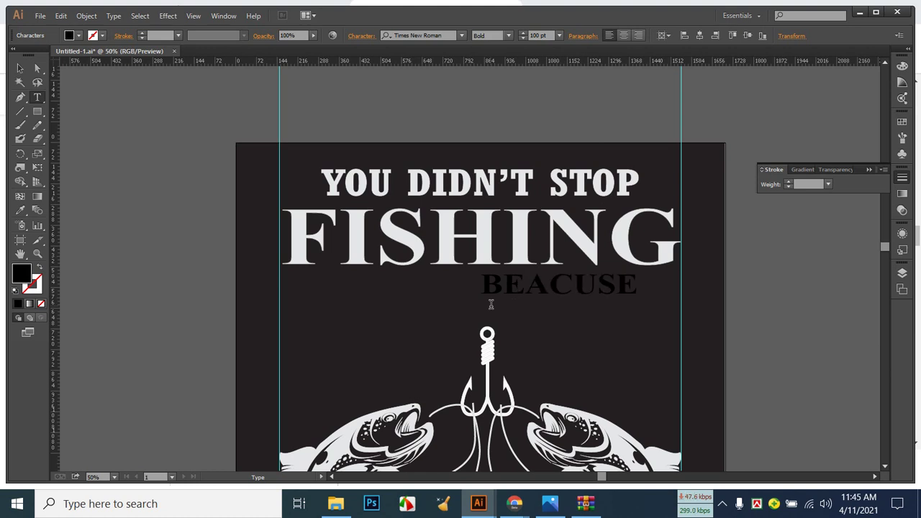
left_click(549, 504)
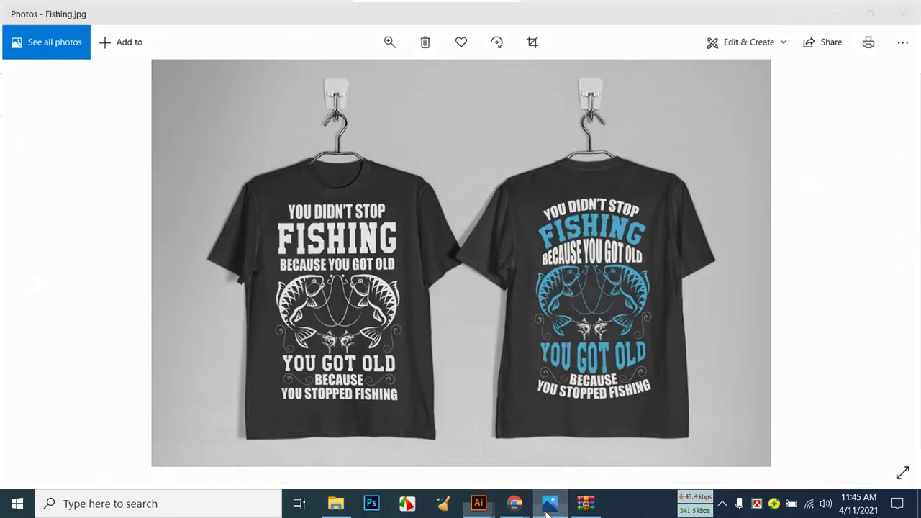
left_click(549, 505)
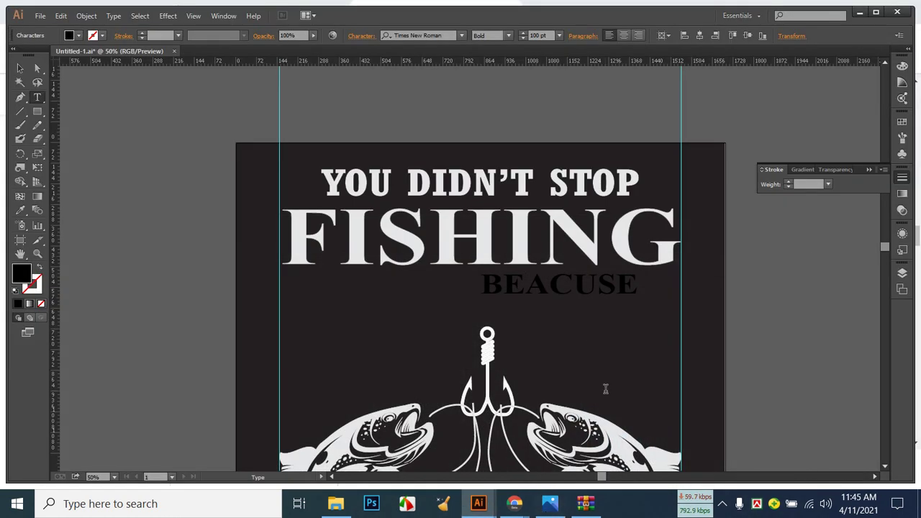
left_click(549, 290)
key("BackSpace")
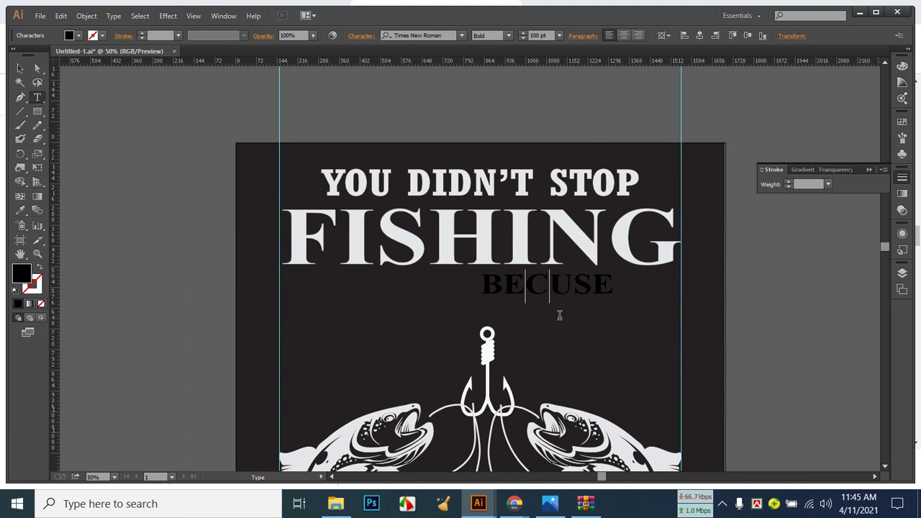
type("A")
Consult the Fishing.jpg mockup and extend the third slogan line to read BECAUSE YOU GOT OLD.
left_click(551, 504)
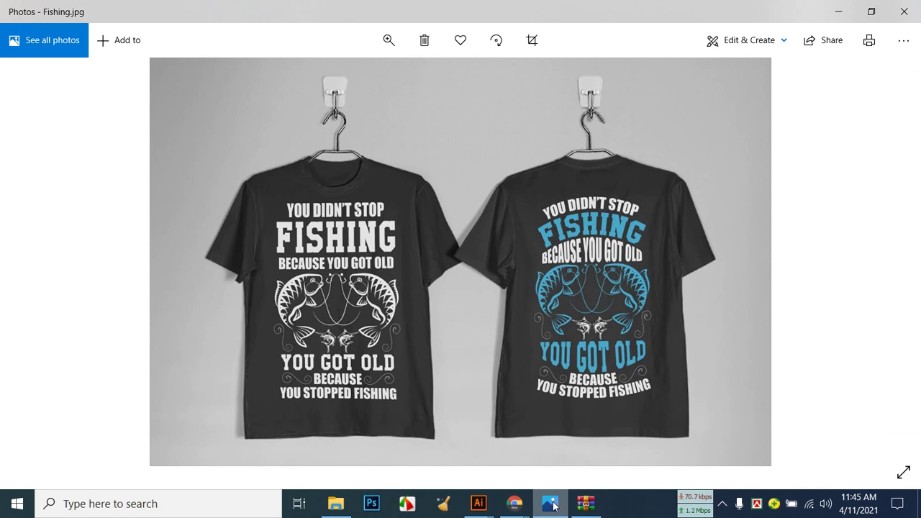
left_click(551, 505)
left_click(640, 292)
type("YOU")
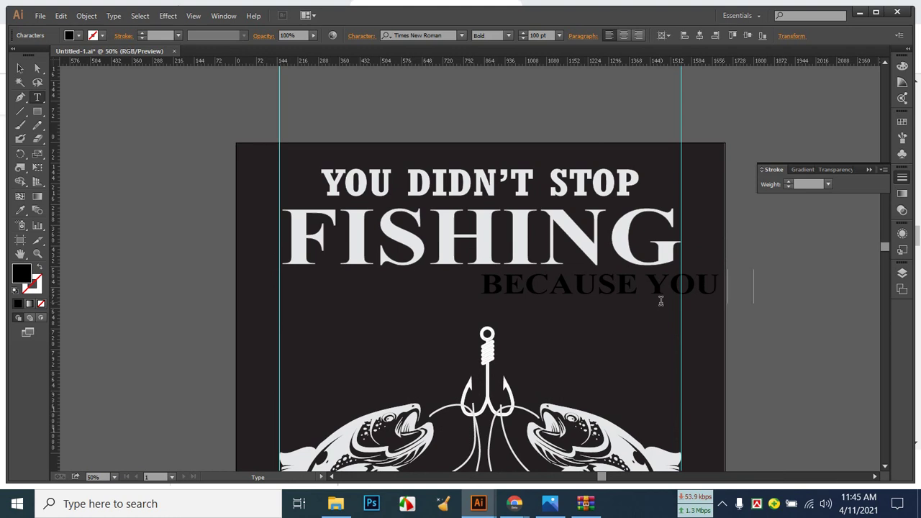
type(" GOT O")
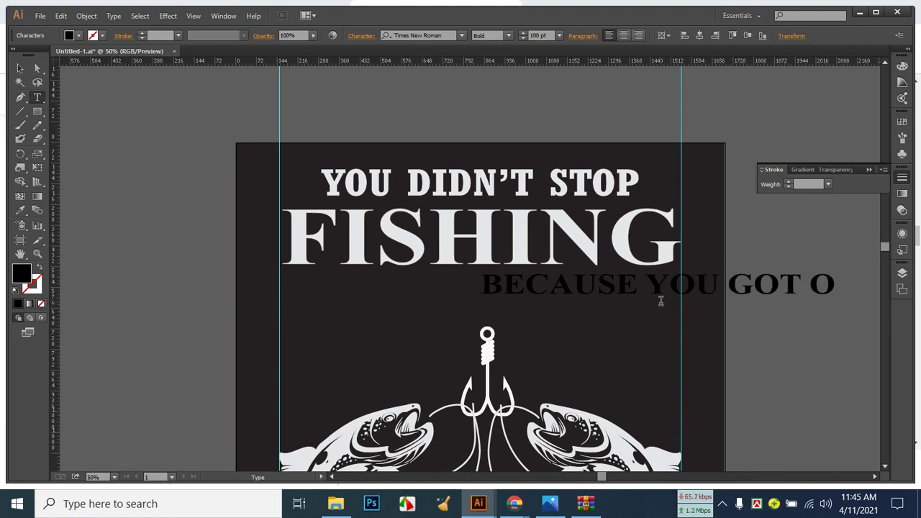
type("LD")
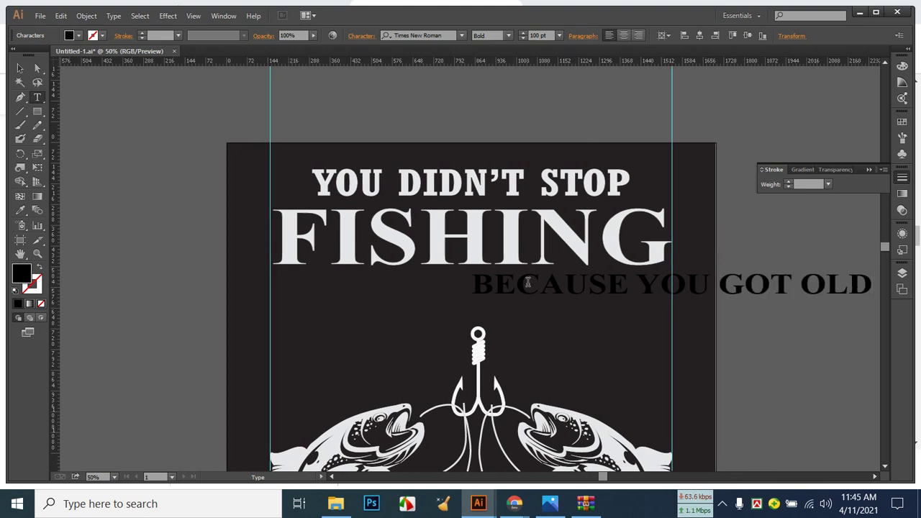
Fill the whole BECAUSE YOU GOT OLD line with light grey from the swatches.
left_click_drag(483, 280, 802, 251)
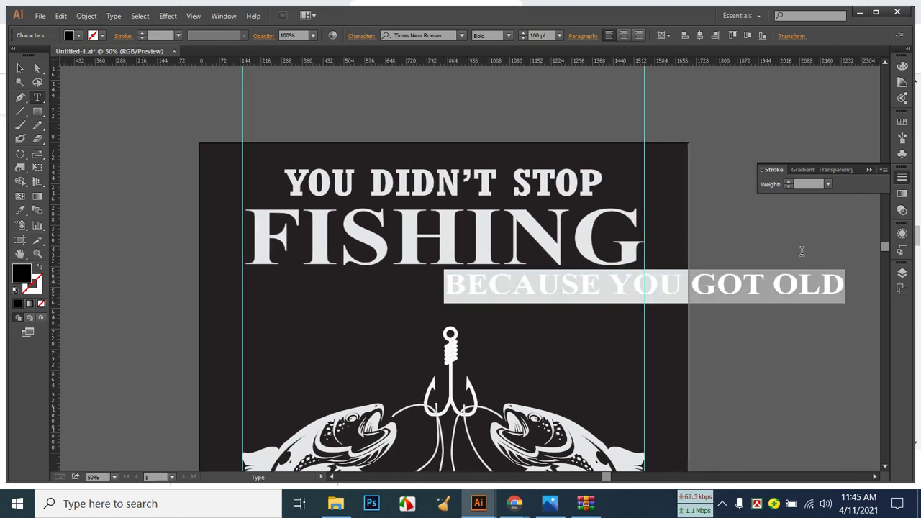
left_click(79, 36)
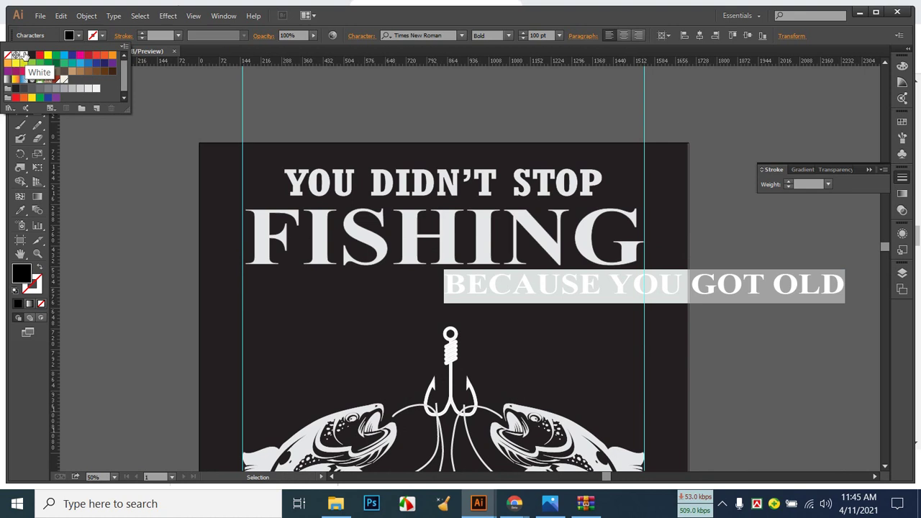
left_click(88, 87)
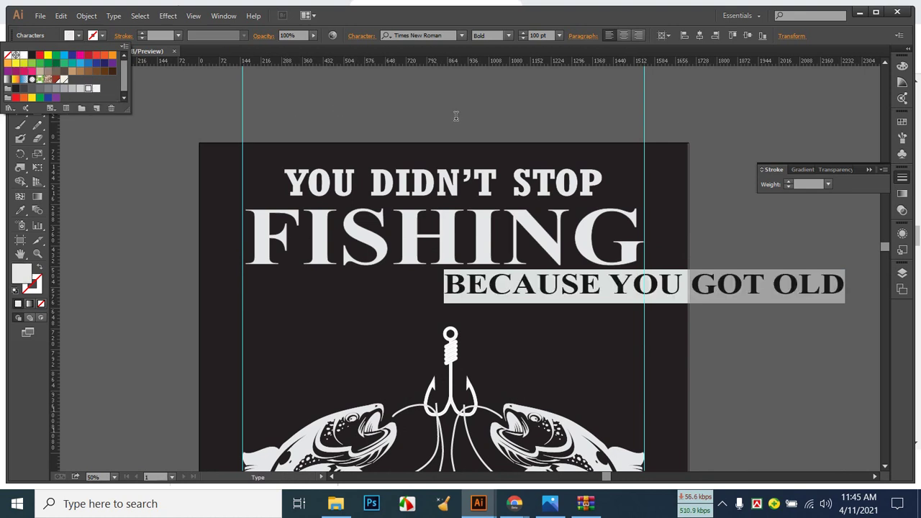
Set the third slogan line in the Tapeworm font, compare it with the mockup and select it as an object.
left_click(460, 36)
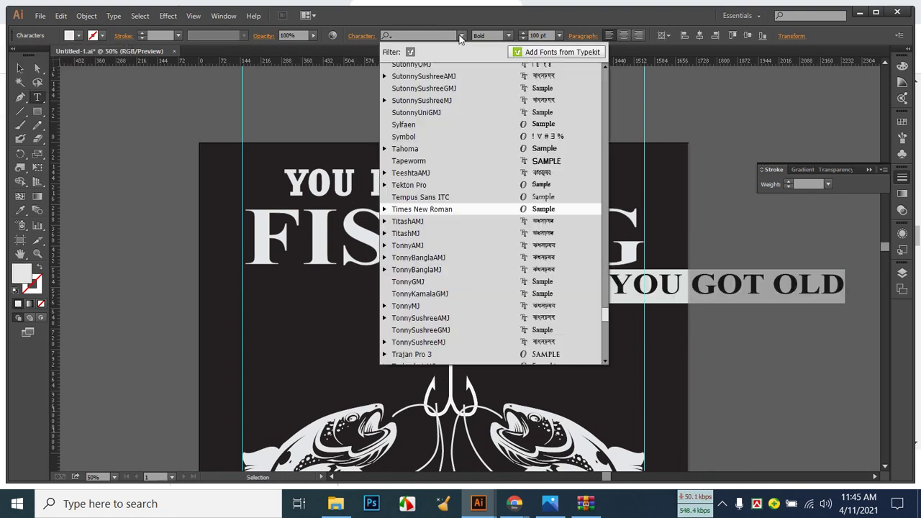
left_click(585, 293)
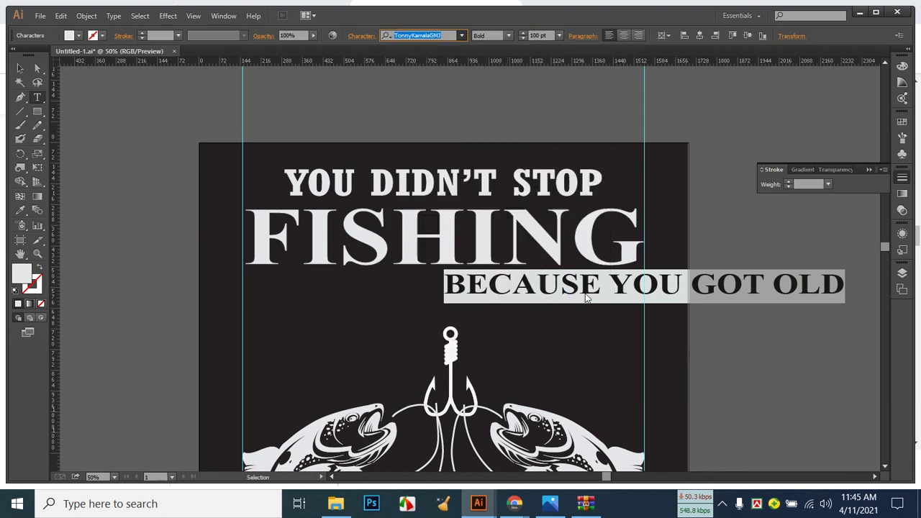
left_click(458, 38)
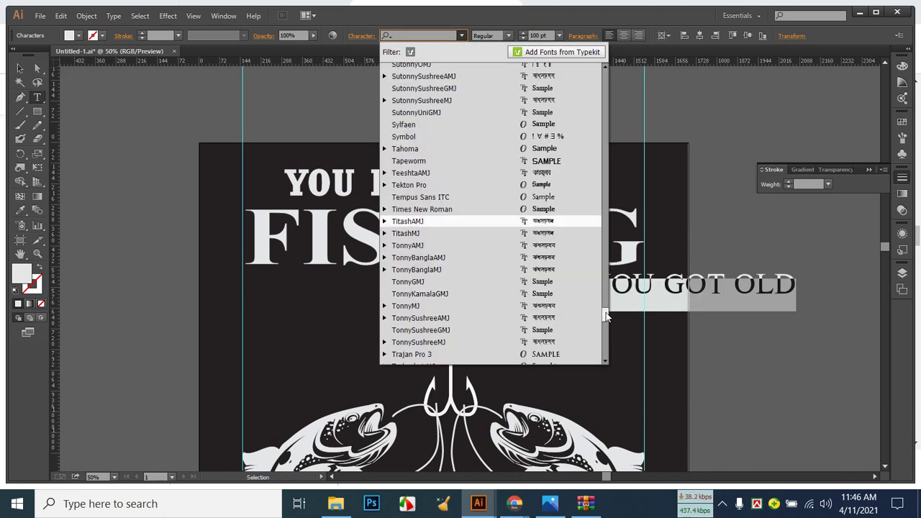
left_click(558, 167)
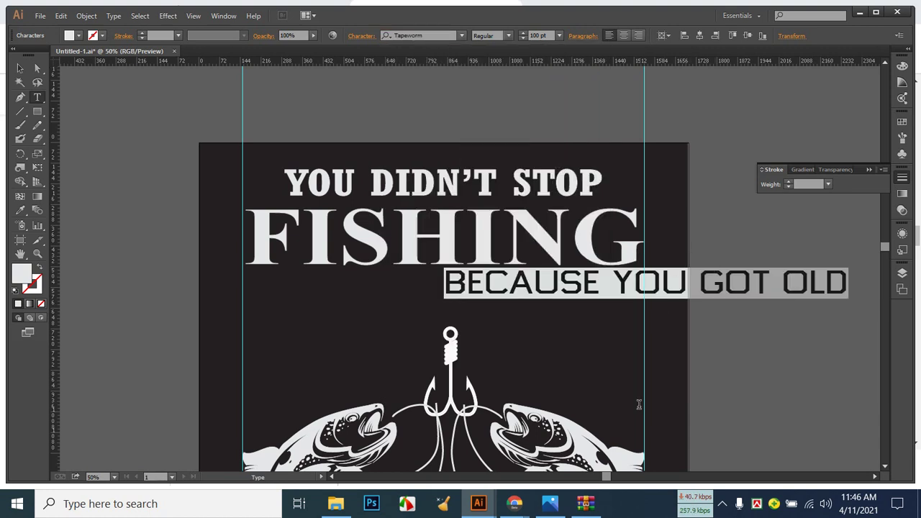
left_click(550, 503)
left_click(553, 506)
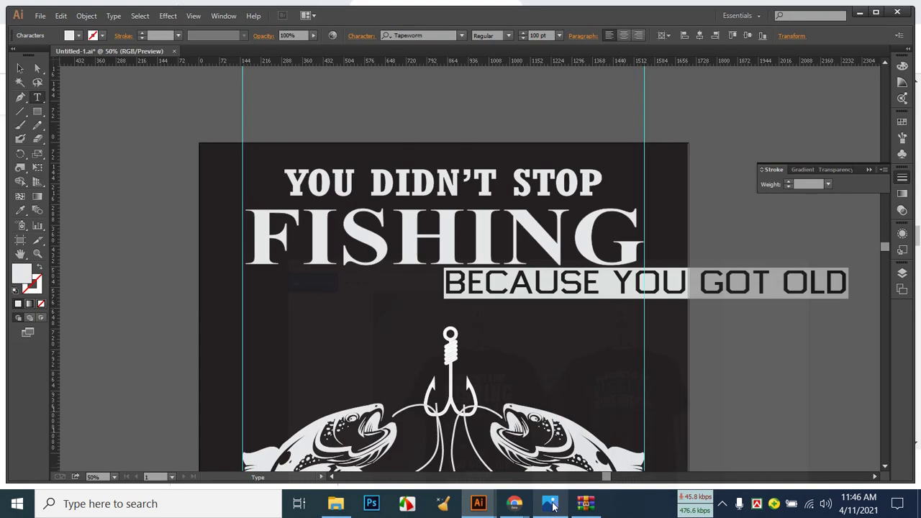
left_click(509, 36)
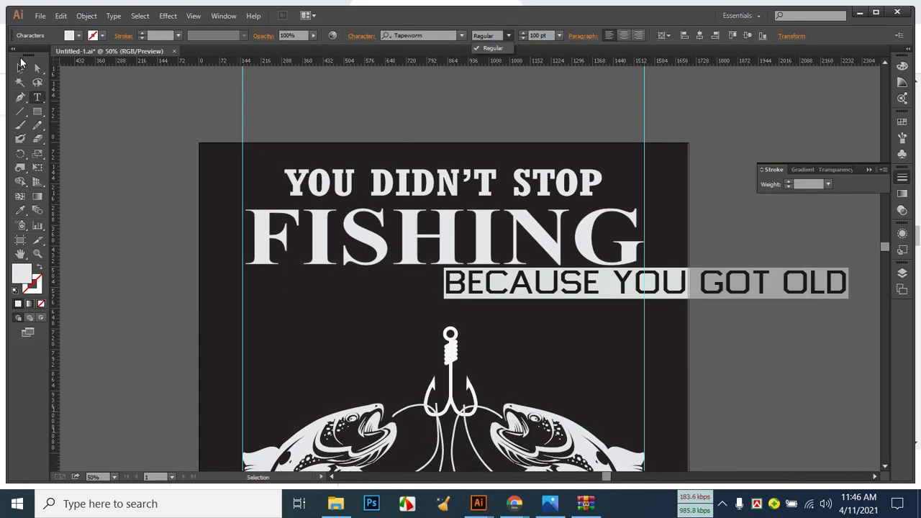
left_click(19, 65)
left_click(20, 67)
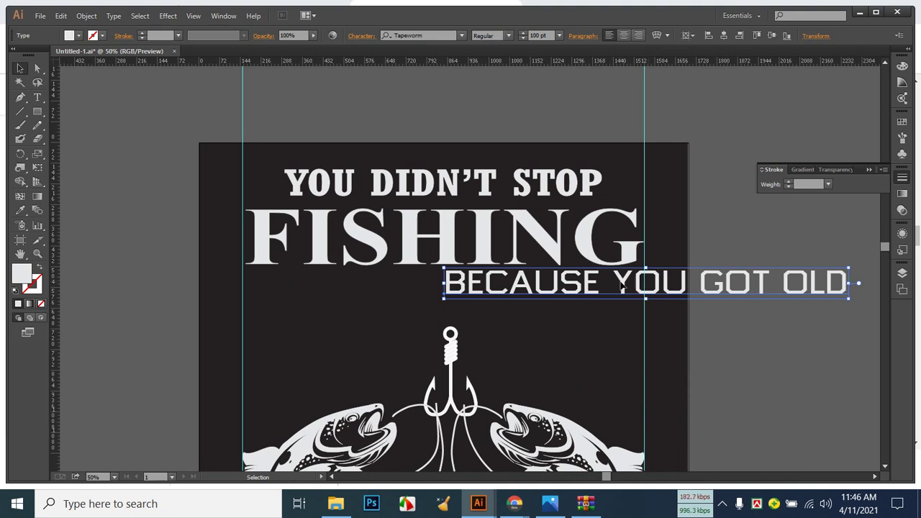
left_click(224, 16)
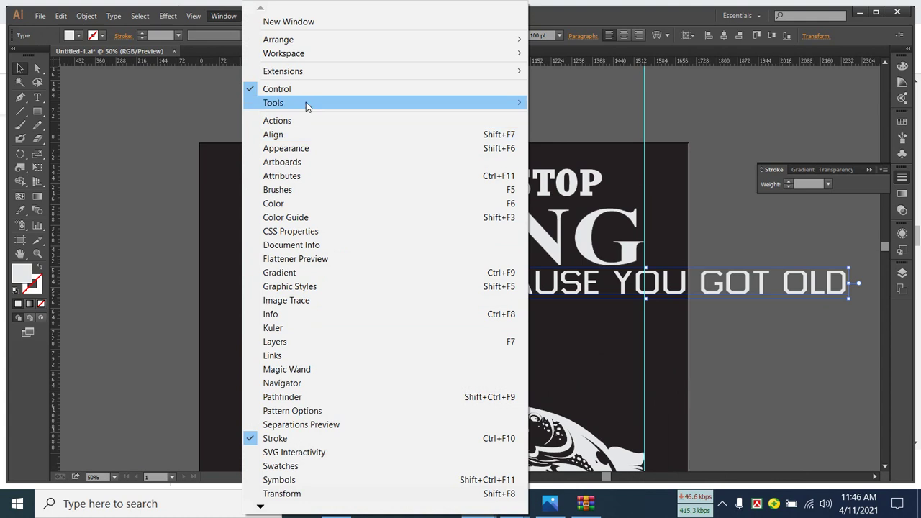
left_click(170, 16)
mouse_move(144, 16)
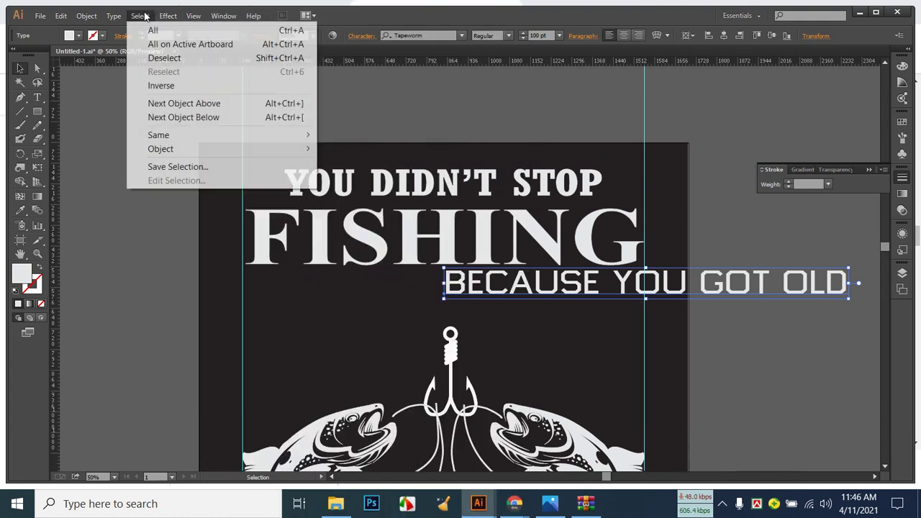
mouse_move(172, 17)
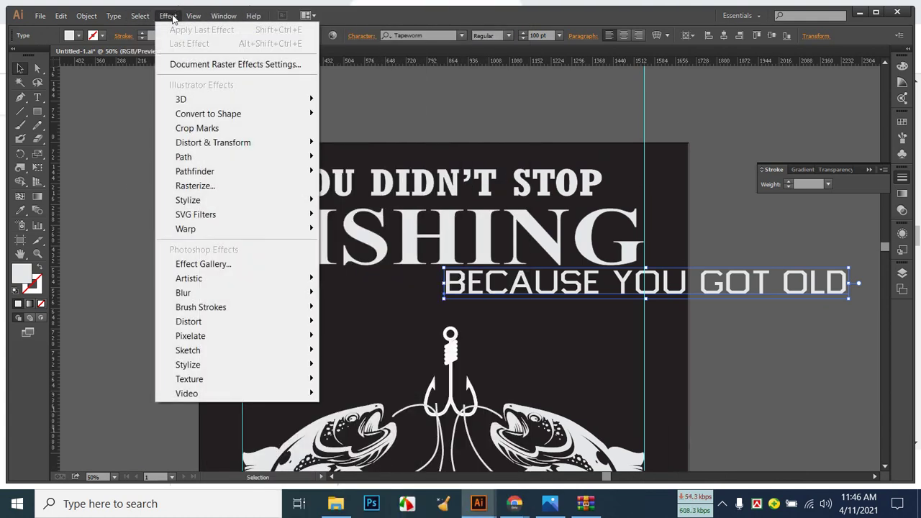
left_click(487, 9)
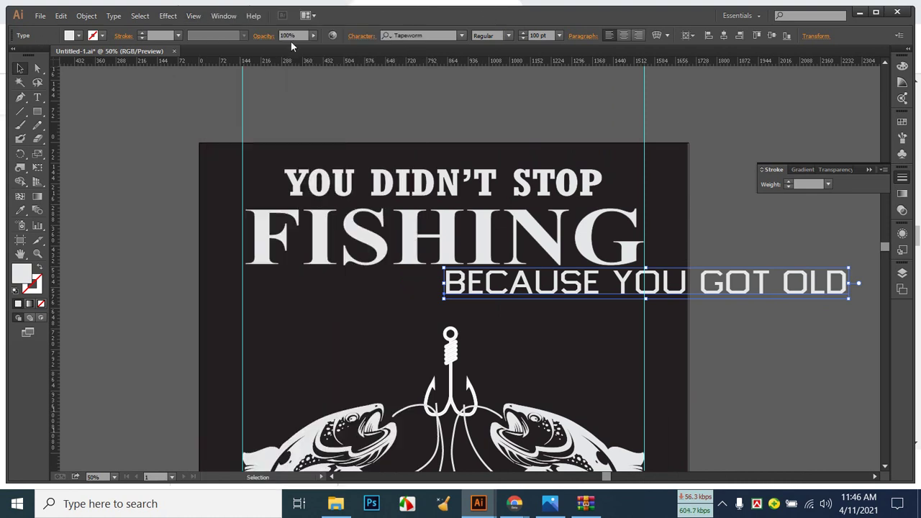
Maximize the window and tighten the tracking of BECAUSE YOU GOT OLD to -50.
left_click(875, 12)
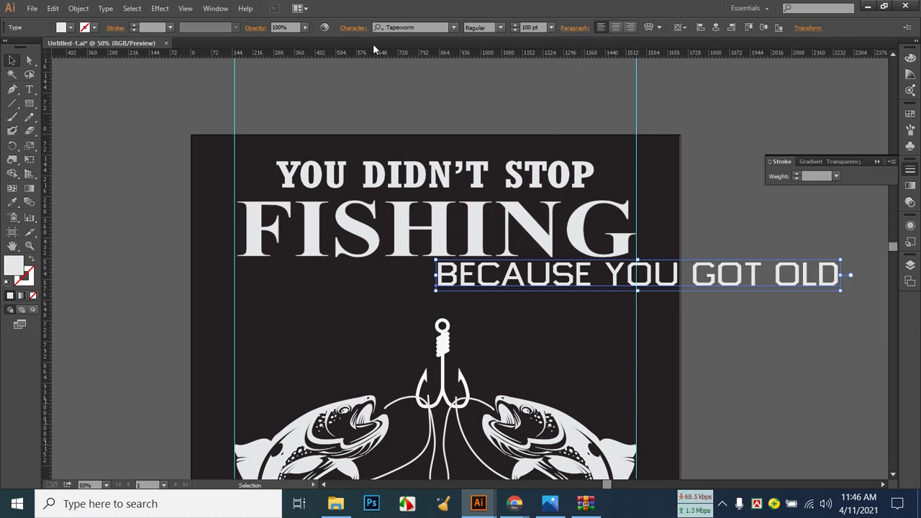
left_click(350, 28)
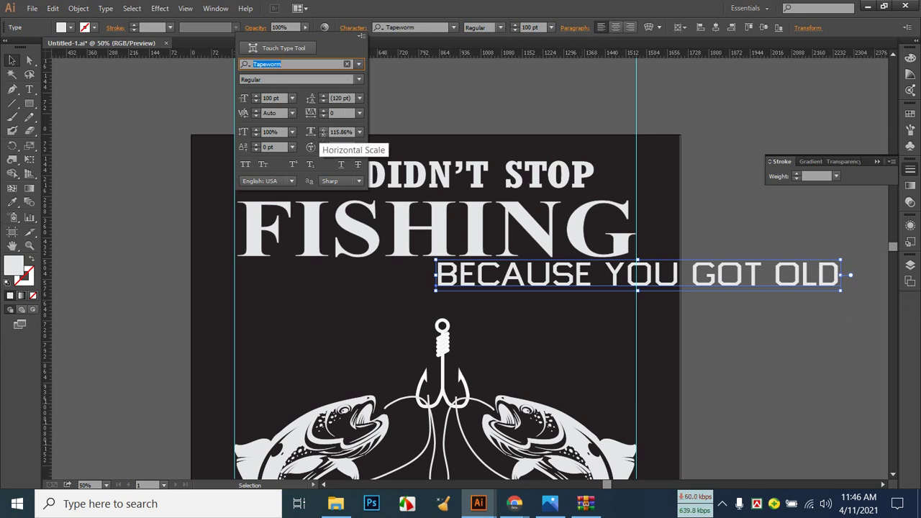
left_click(343, 114)
scroll(342, 114, "down", 20)
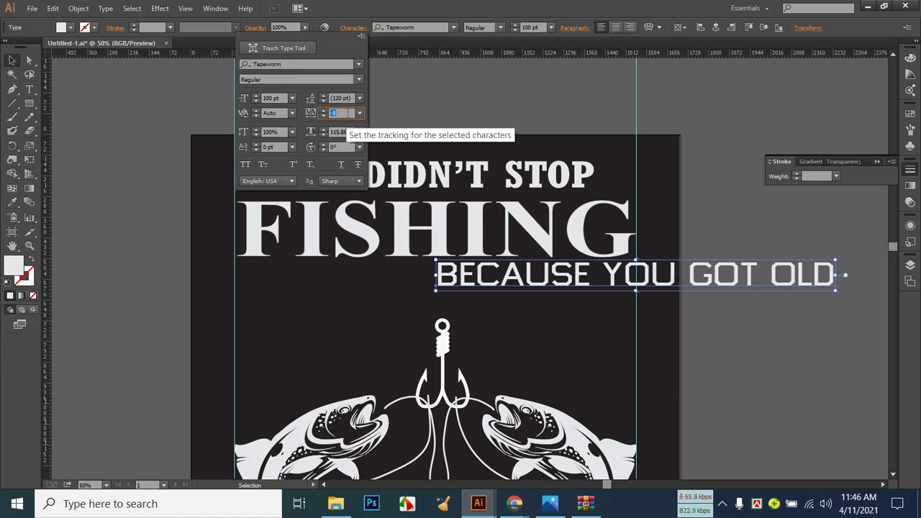
scroll(343, 113, "down", 17)
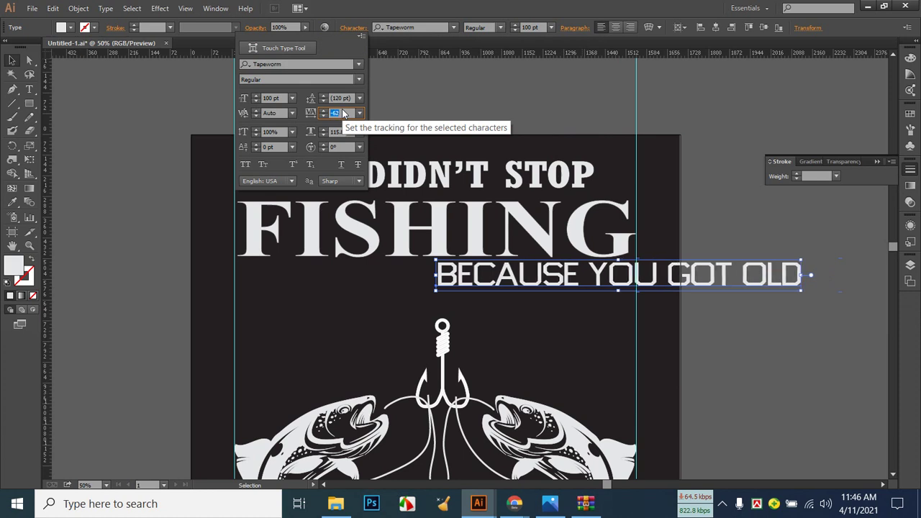
scroll(343, 114, "up", 19)
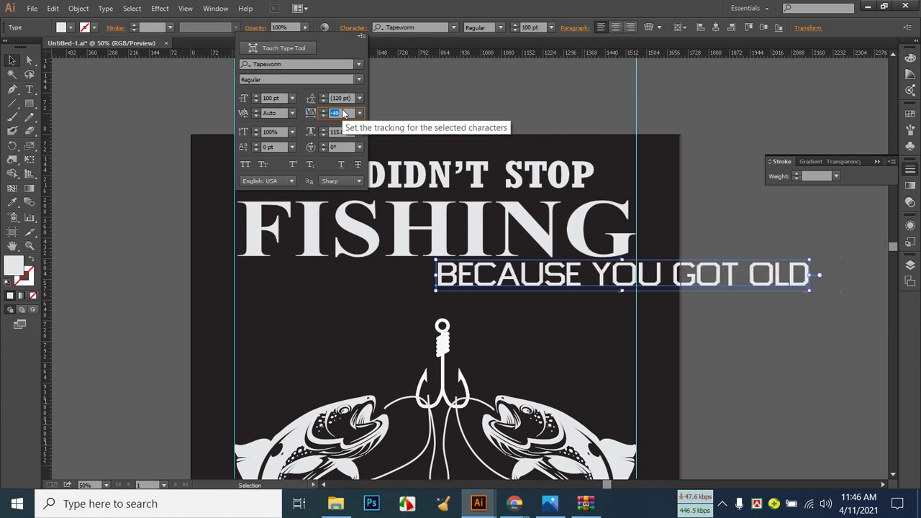
scroll(343, 113, "down", 5)
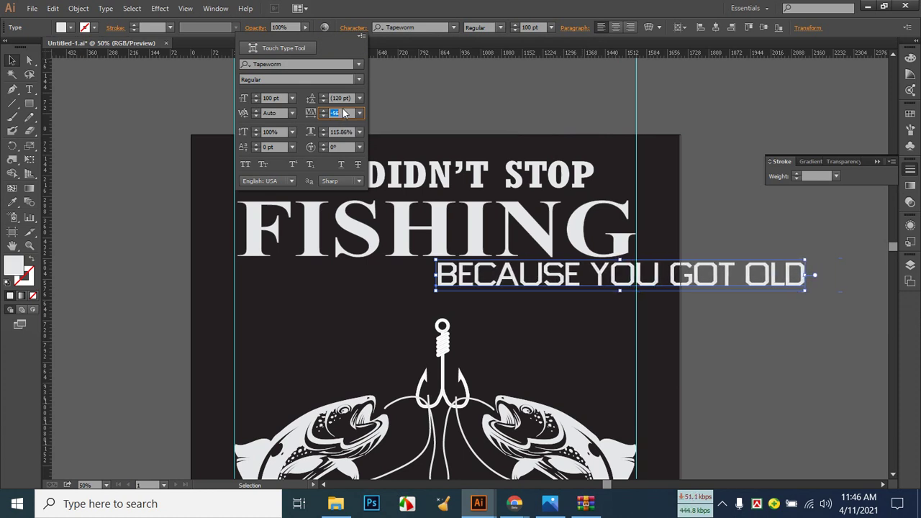
scroll(344, 113, "down", 5)
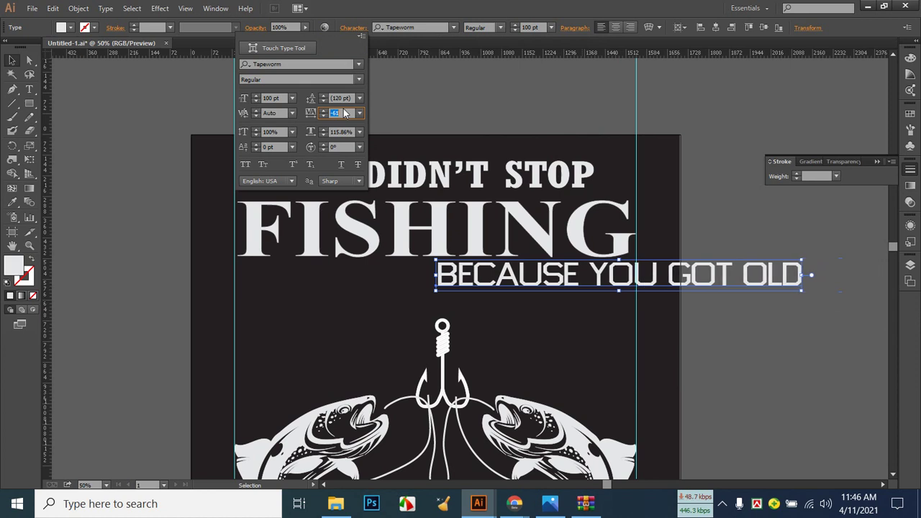
scroll(344, 114, "up", 9)
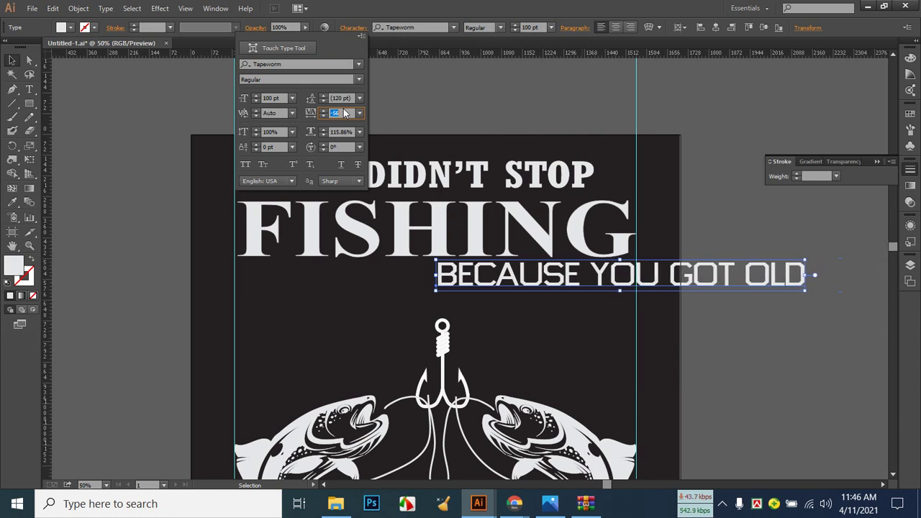
scroll(345, 113, "up", 2)
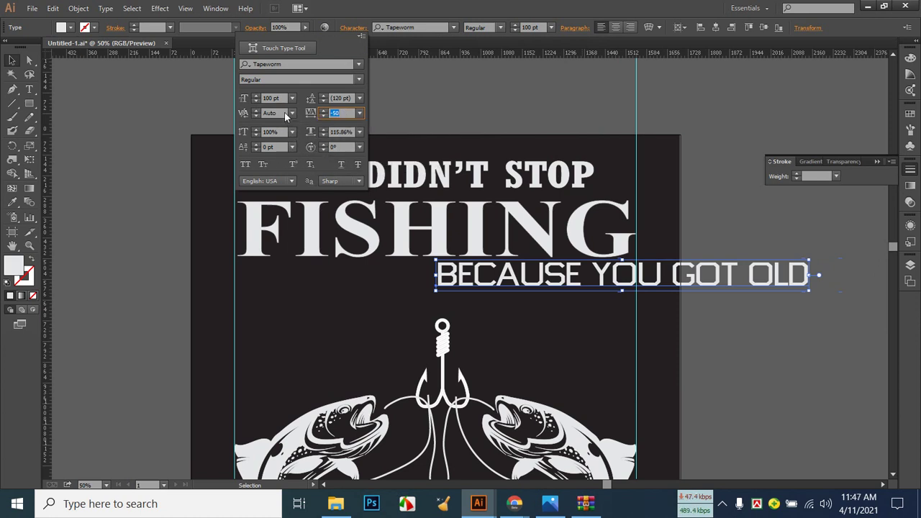
left_click(575, 268)
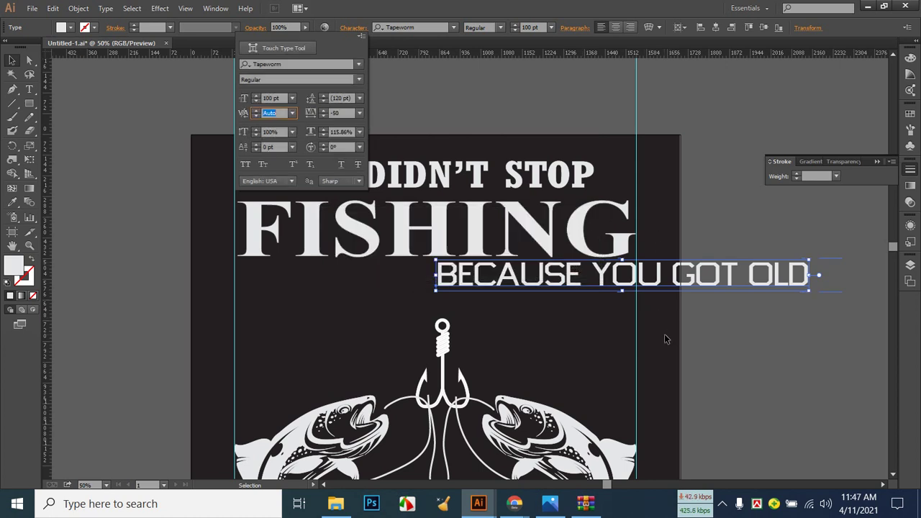
key("Escape")
Move BECAUSE YOU GOT OLD beneath FISHING between the guides, deselect it and compare with the Fishing.jpg mockup.
left_click_drag(613, 268, 421, 285)
left_click(502, 336)
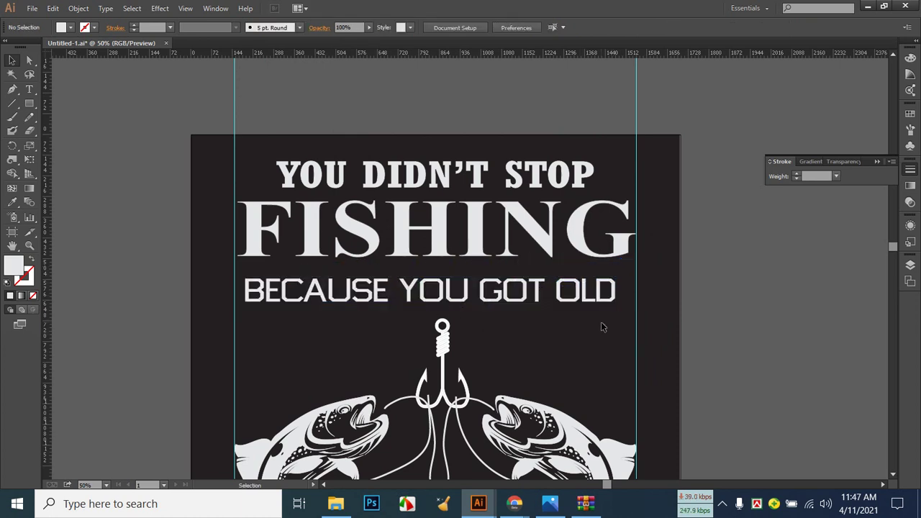
left_click(556, 505)
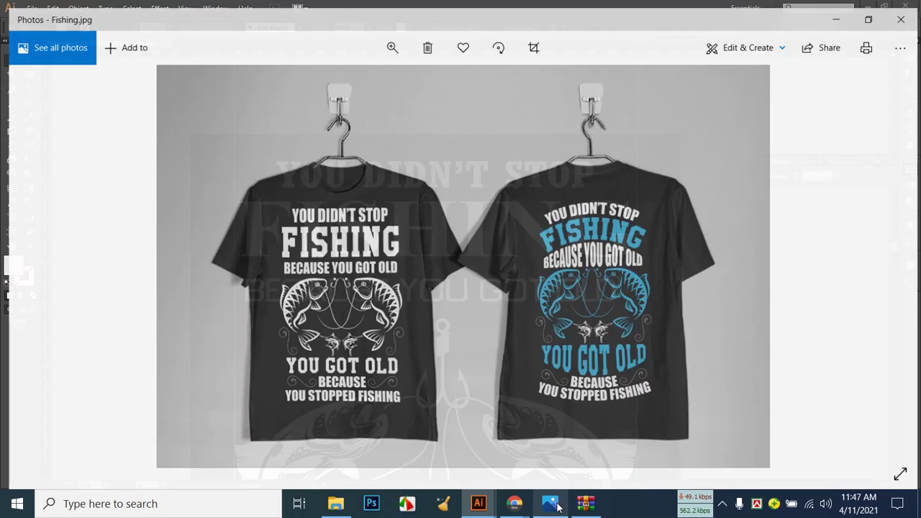
Check the Fishing.jpg mockup and enlarge BECAUSE YOU GOT OLD to 135.51 pt so it spans the two vertical guides.
left_click(557, 505)
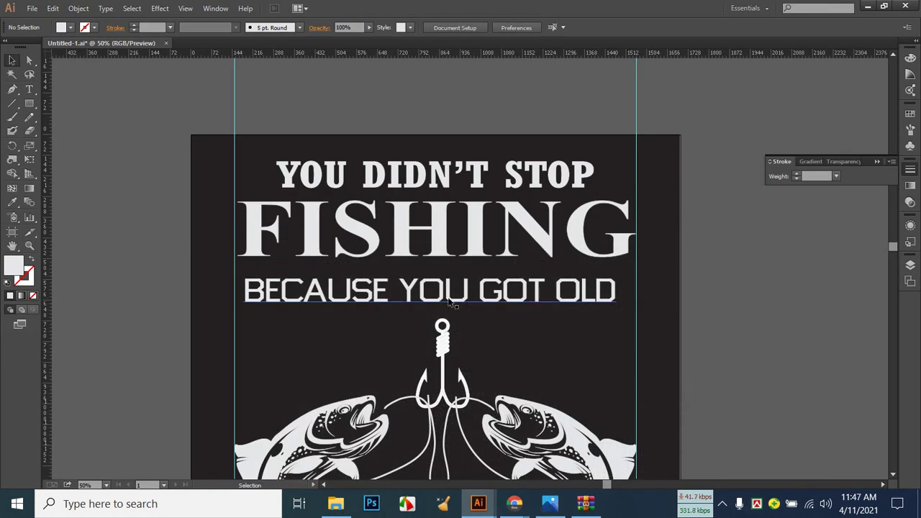
left_click(443, 297)
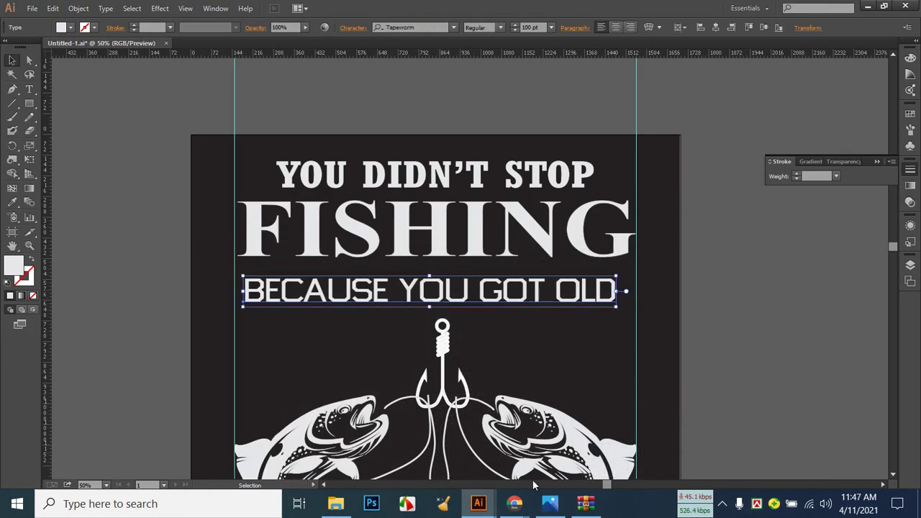
left_click(548, 505)
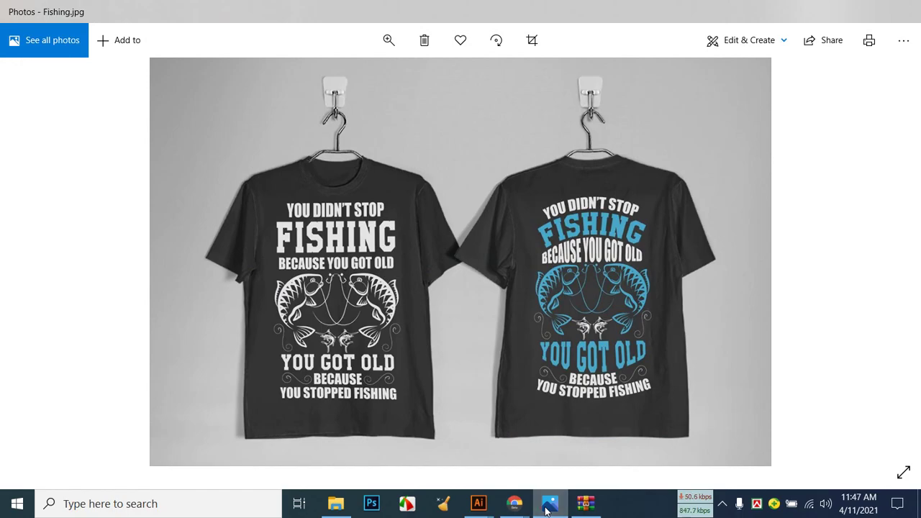
left_click(549, 505)
left_click_drag(616, 308, 637, 315)
left_click_drag(242, 277, 235, 271)
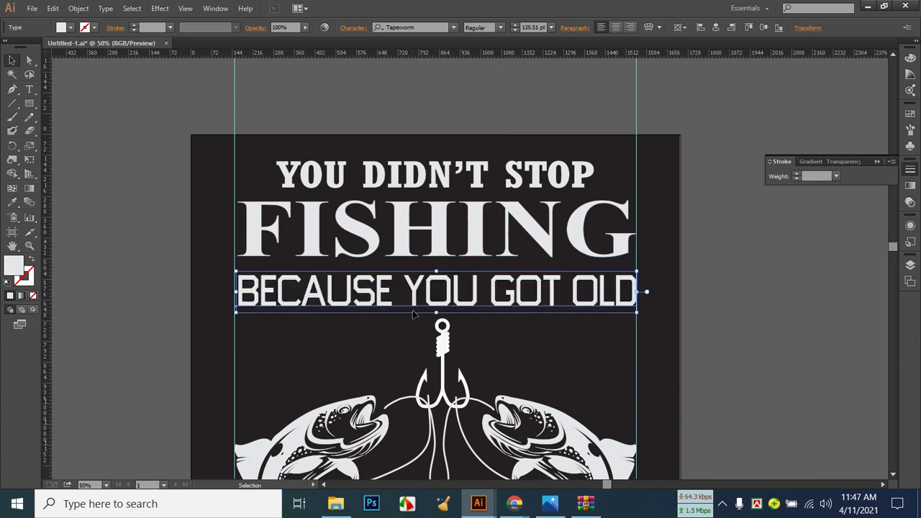
Give BECAUSE YOU GOT OLD a light grey 2 pt stroke, deselect it and compare with the Fishing.jpg mockup.
left_click(91, 29)
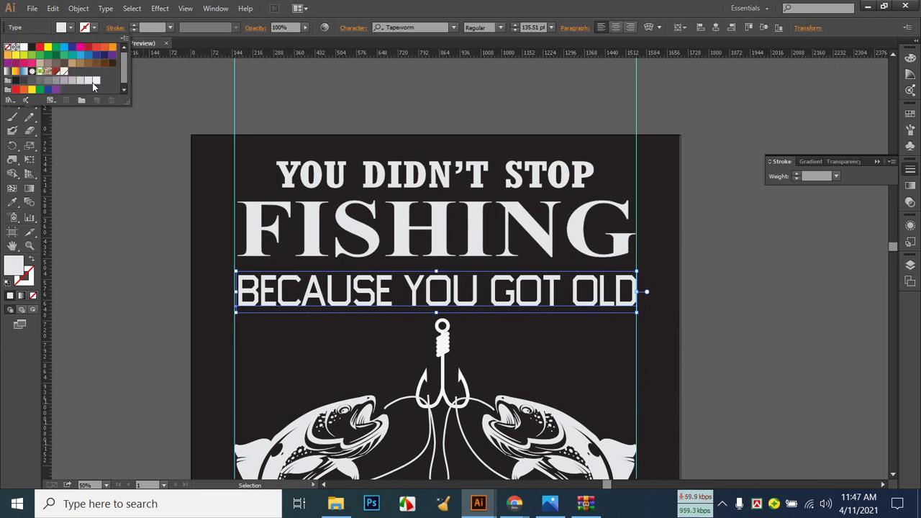
left_click(88, 82)
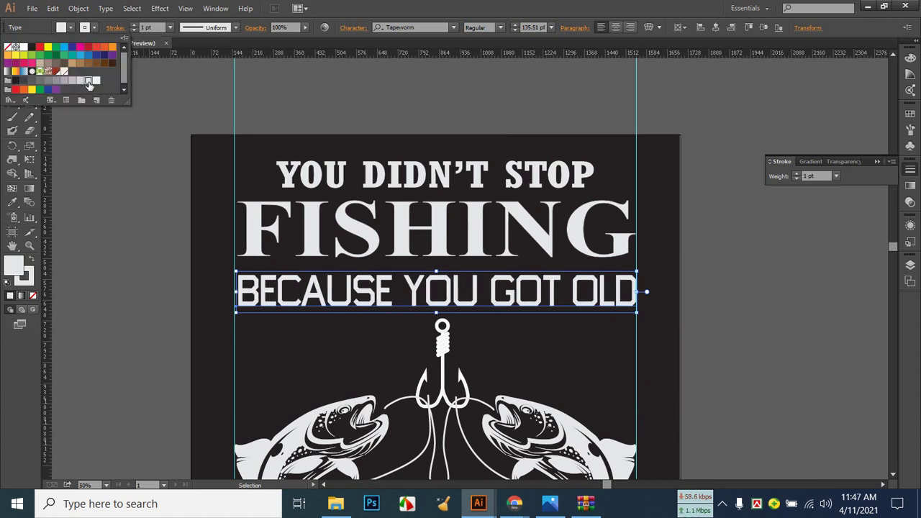
left_click(135, 26)
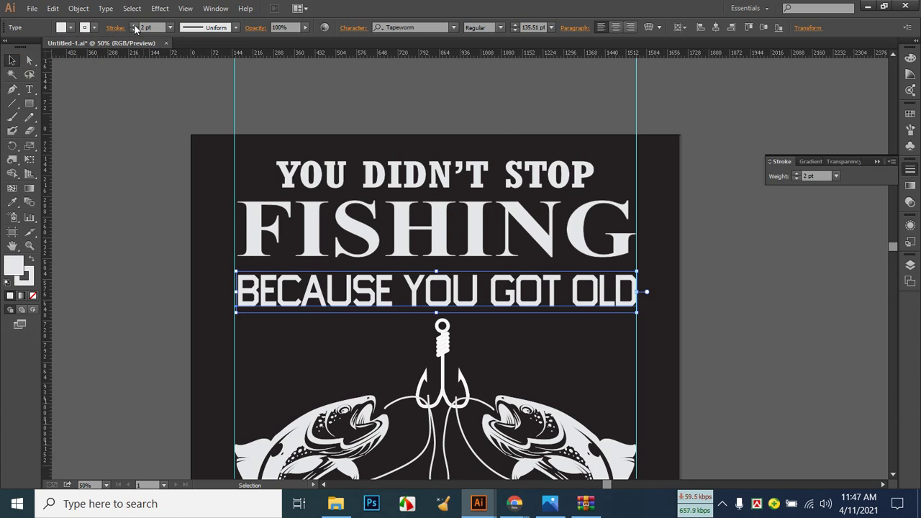
left_click(72, 113)
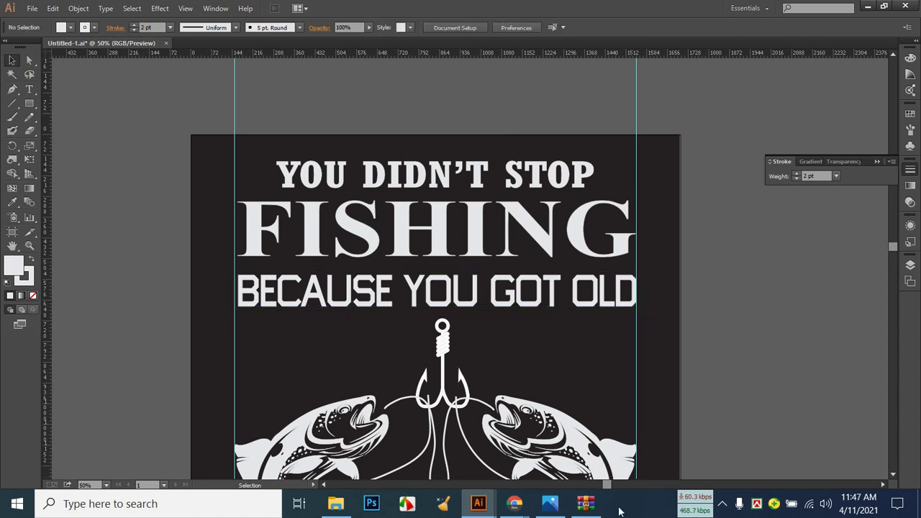
left_click(561, 507)
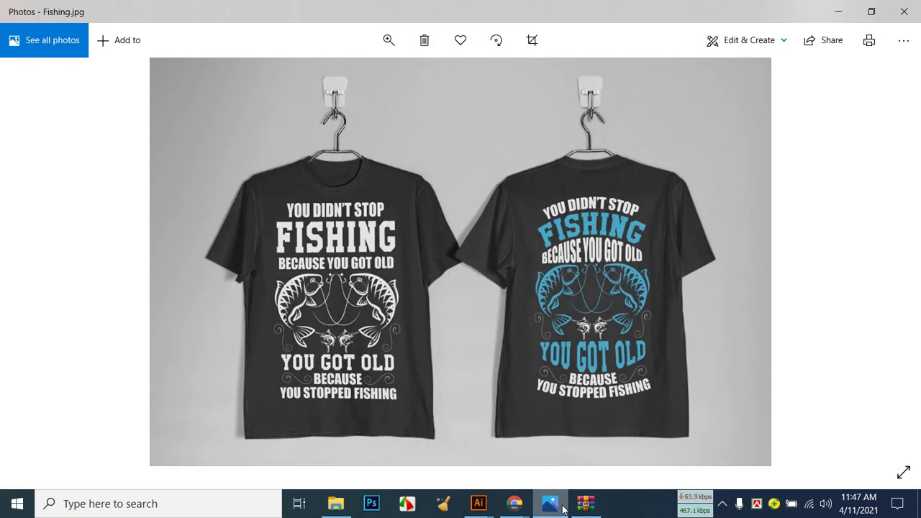
left_click(561, 507)
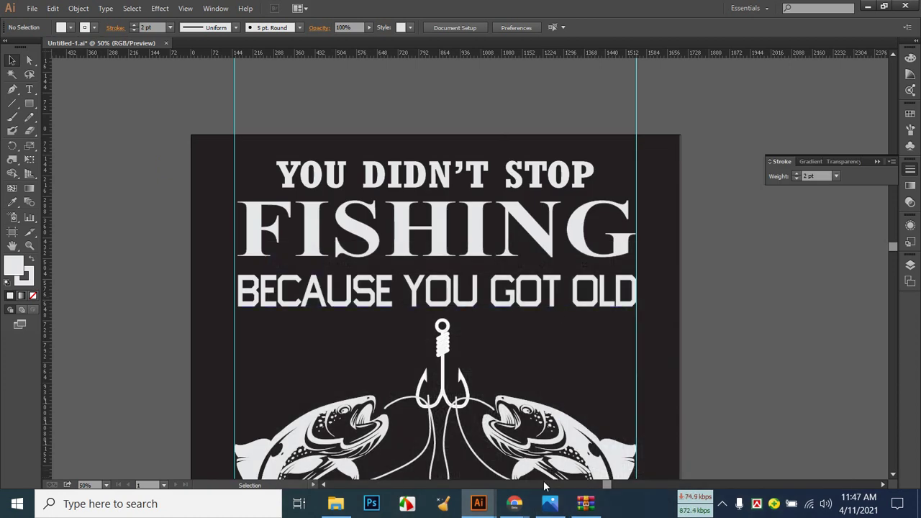
left_click(549, 504)
left_click(547, 504)
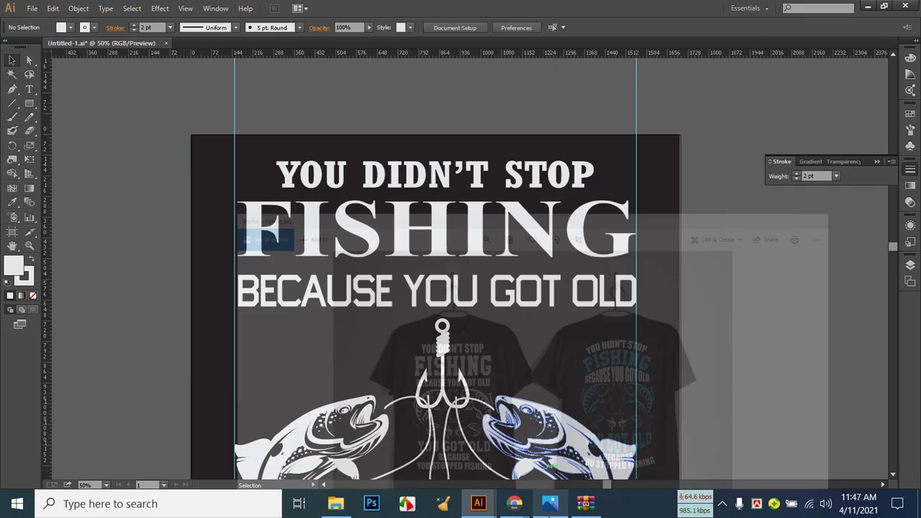
Nudge the FISHING line slightly down towards BECAUSE YOU GOT OLD.
left_click(485, 248)
key("Down")
key("Down")
key("Down")
key("Down")
key("Down")
key("Down")
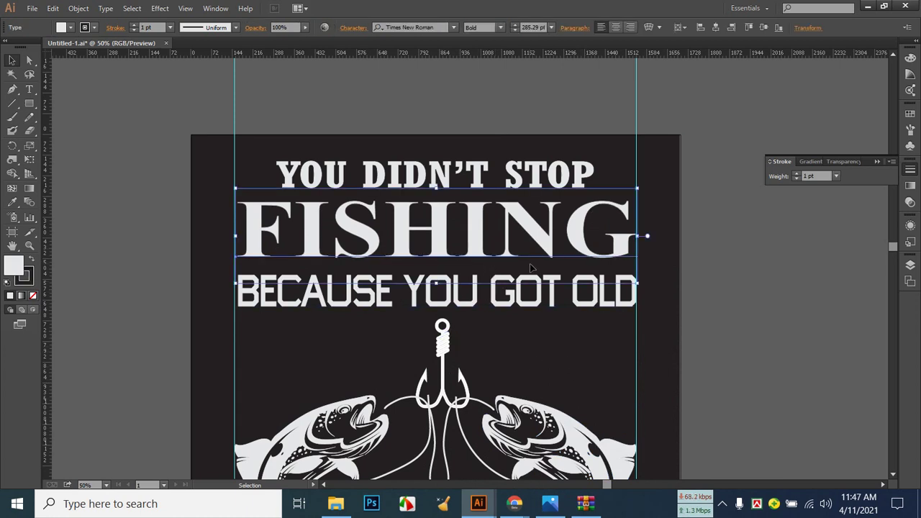
key("Down")
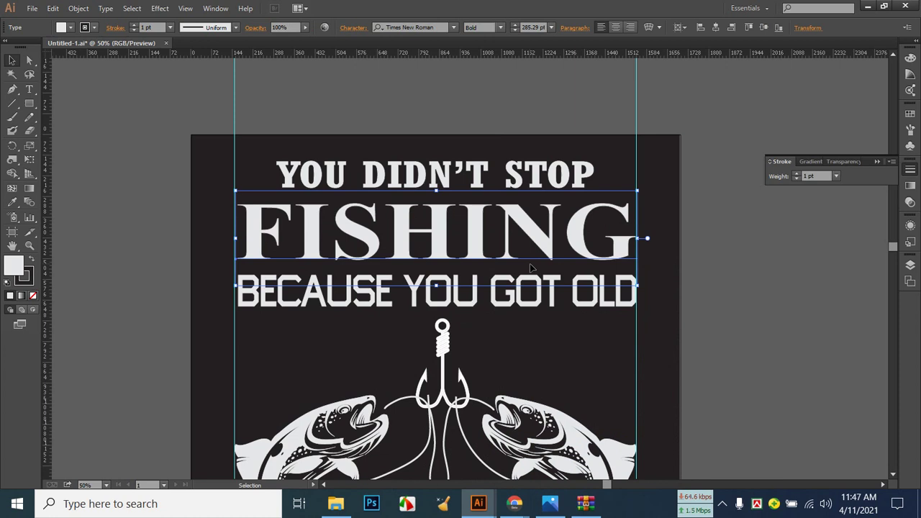
Nudge the YOU DIDN'T STOP line down so it sits closer to FISHING.
left_click(485, 175)
key("Down")
key("Down")
key("Down")
key("Down")
key("Down")
key("Down")
key("Down")
key("Down")
key("Down")
key("Down")
key("Down")
key("Down")
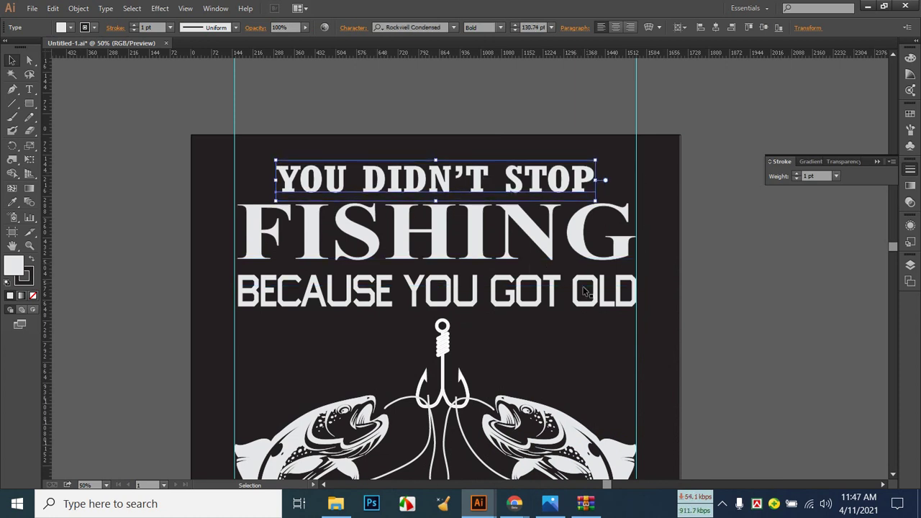
Center BECAUSE YOU GOT OLD horizontally on the artboard and check its alignment with the guides.
left_click(558, 312)
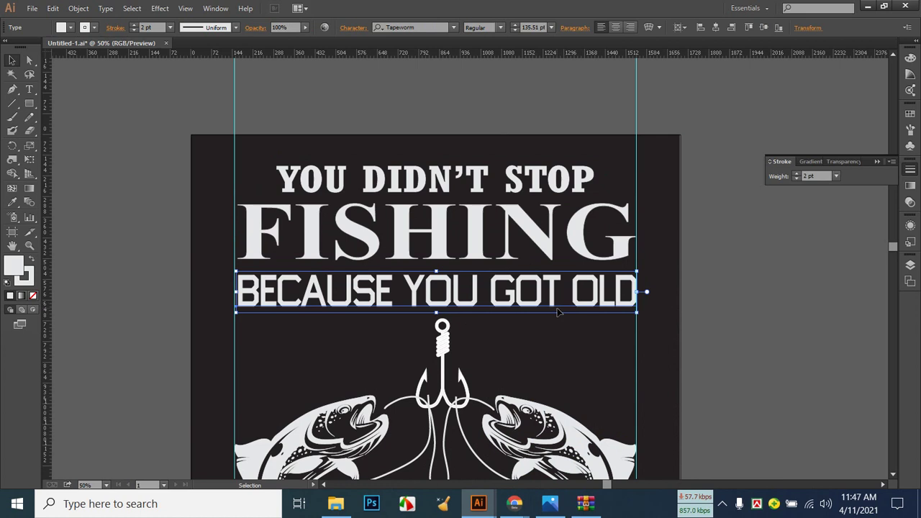
left_click(716, 30)
left_click(655, 250)
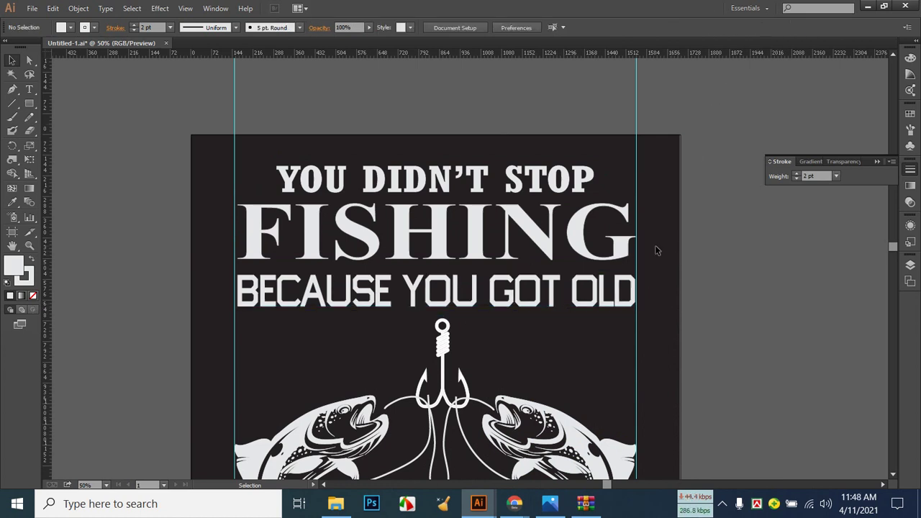
left_click(608, 290)
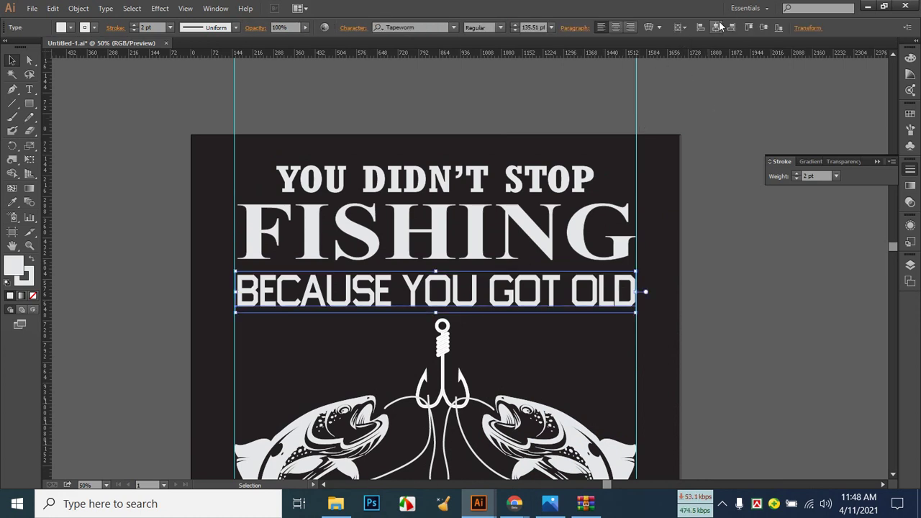
left_click(673, 174)
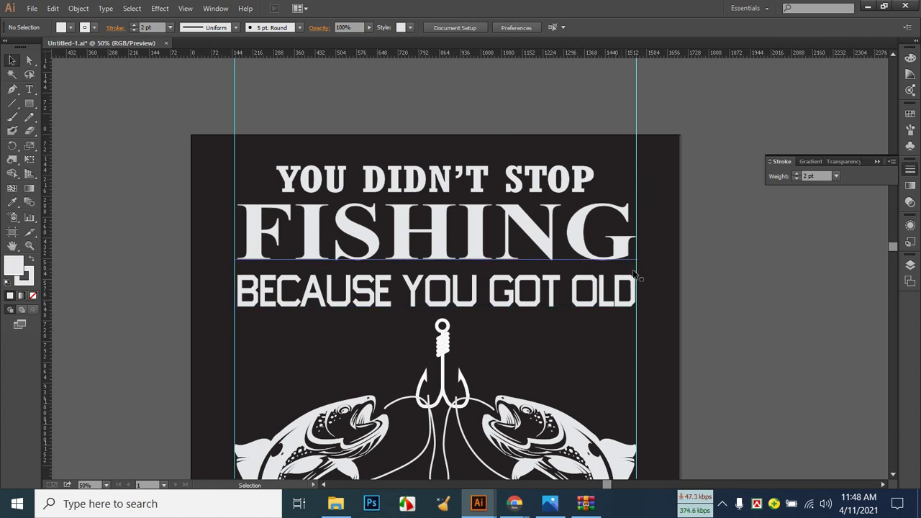
left_click(613, 288)
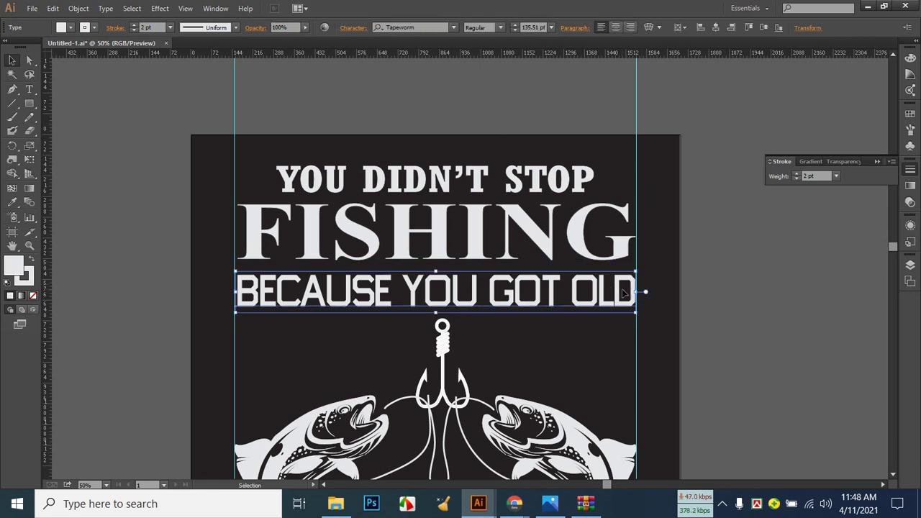
left_click(668, 274)
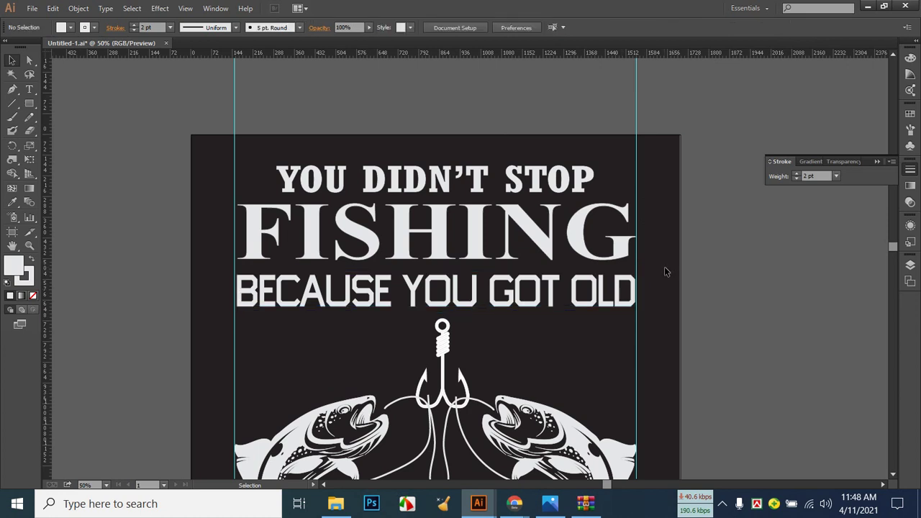
Save the document and compare the whole artboard with the Fishing.jpg mockup.
key("a")
key("ctrl+minus")
key("ctrl+minus")
key("ctrl+minus")
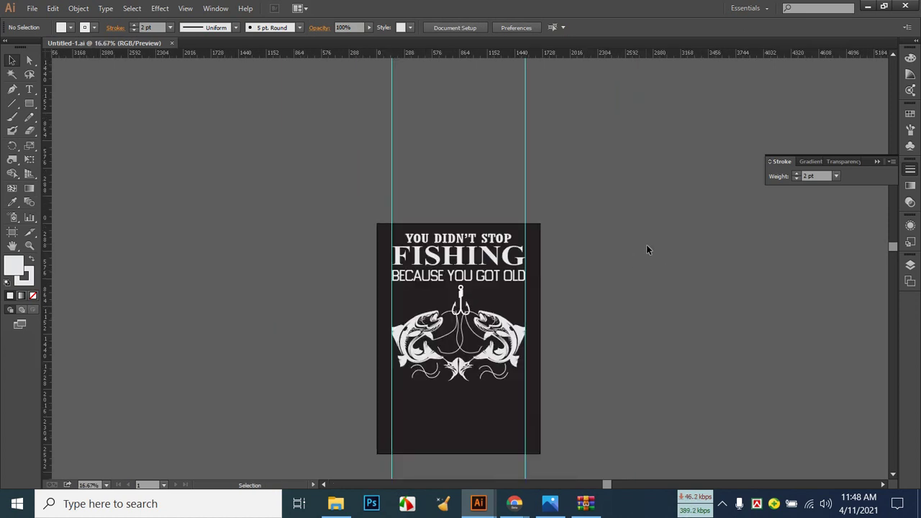
left_click(564, 511)
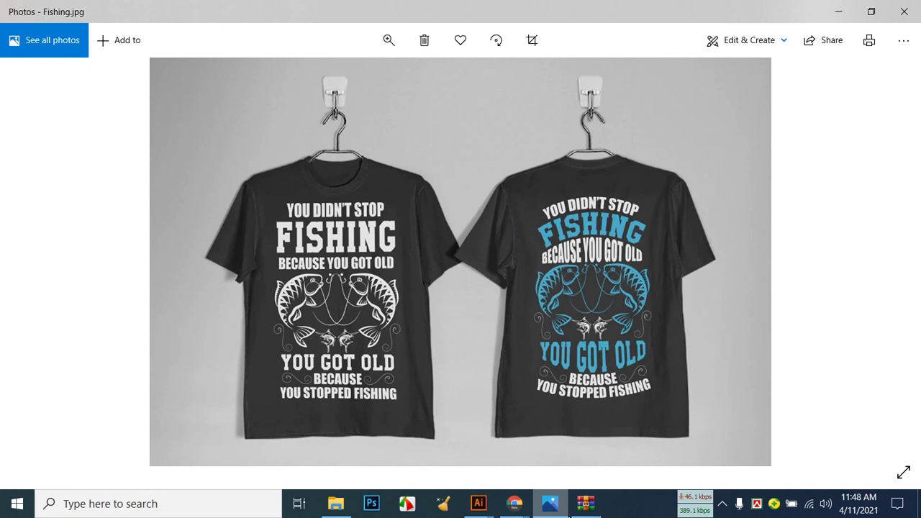
left_click(568, 515)
left_click(568, 514)
left_click(569, 515)
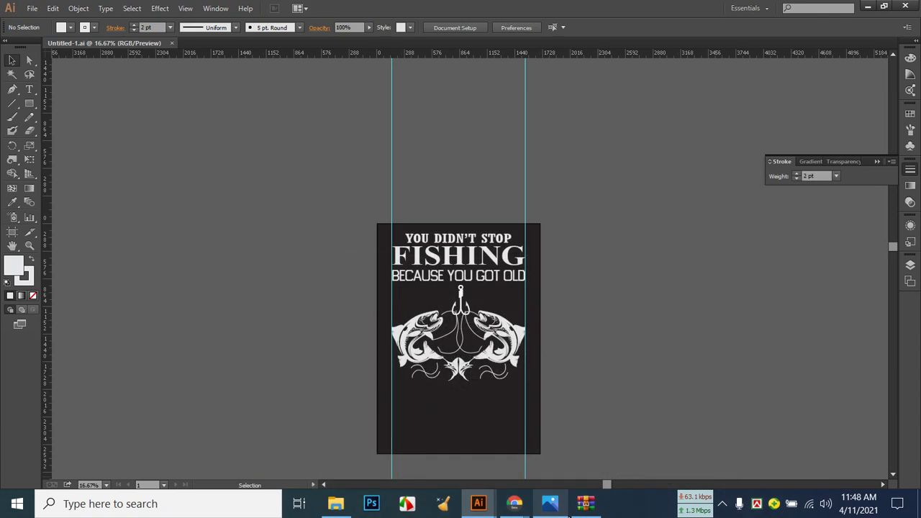
Switch to Chrome and check the Facebook Live Producer dashboard and the page's live video post.
mouse_move(515, 506)
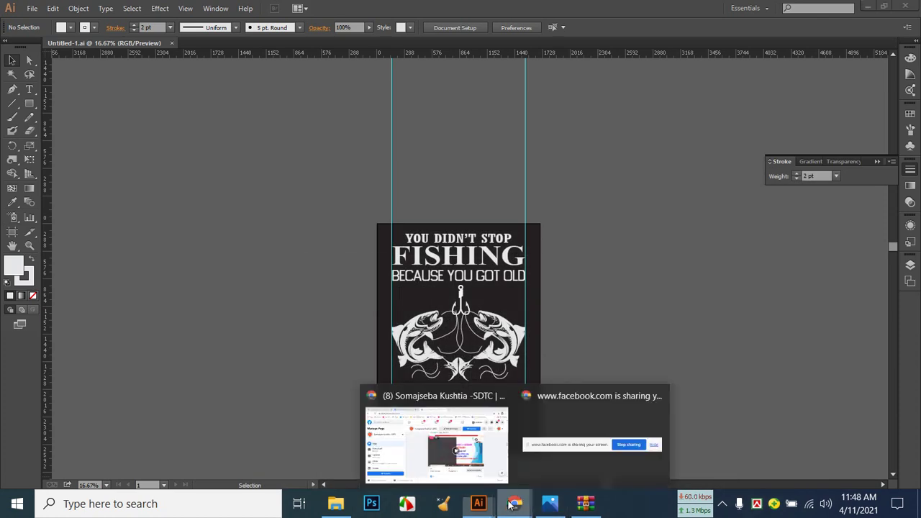
left_click(452, 462)
left_click(244, 13)
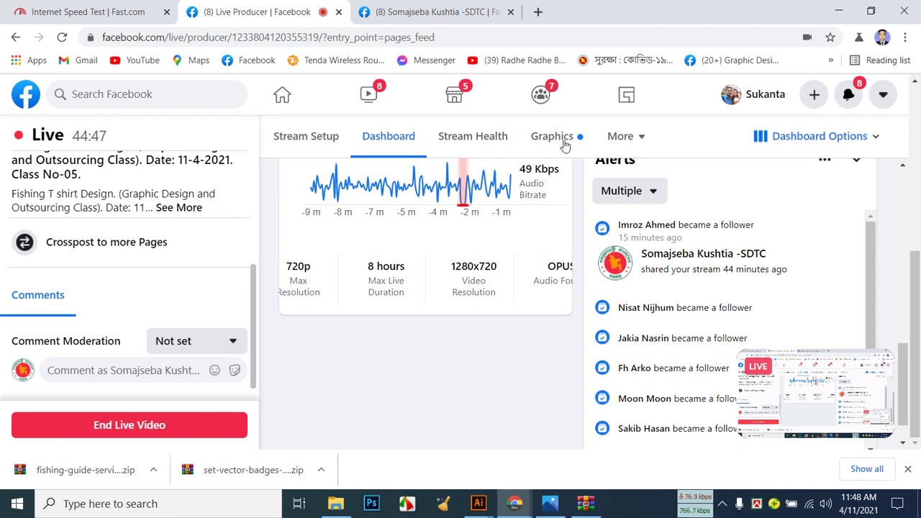
left_click(442, 9)
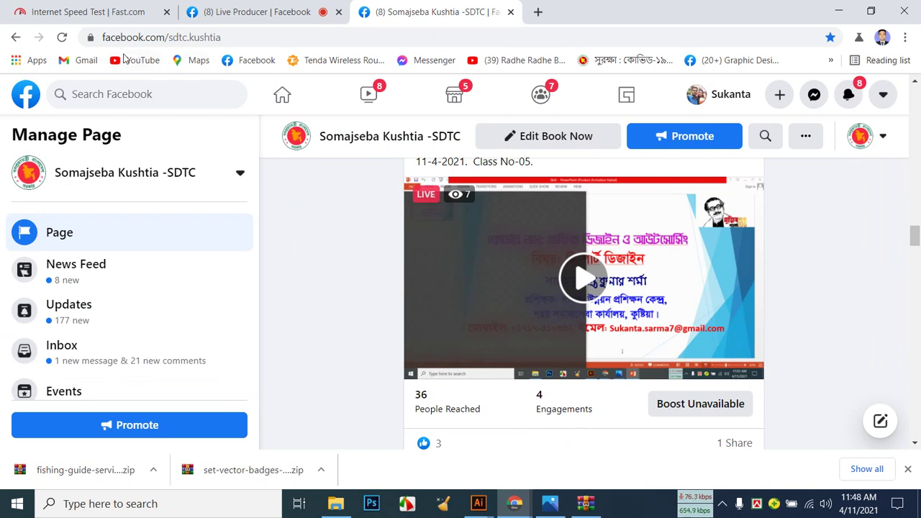
Reload the Facebook page, view the Fishing.jpg T-shirt reference, and switch to Untitled-1.ai in Illustrator.
left_click(63, 37)
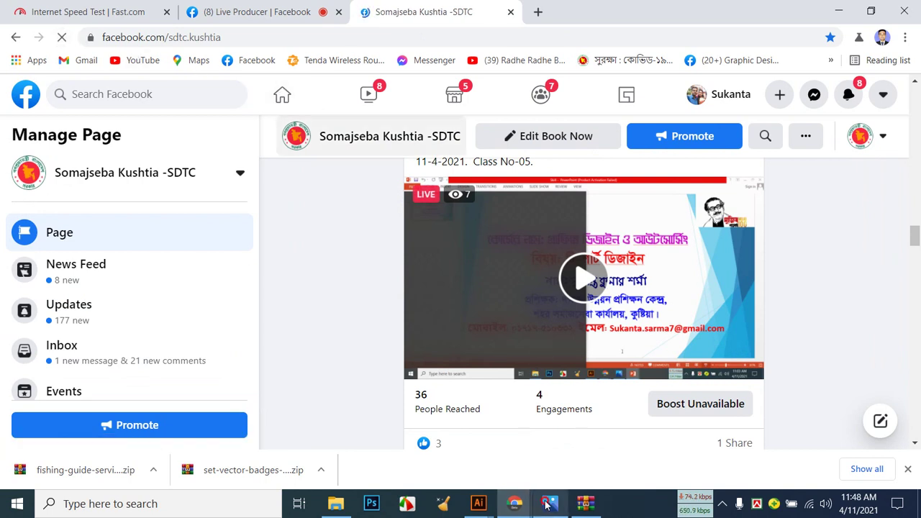
left_click(549, 504)
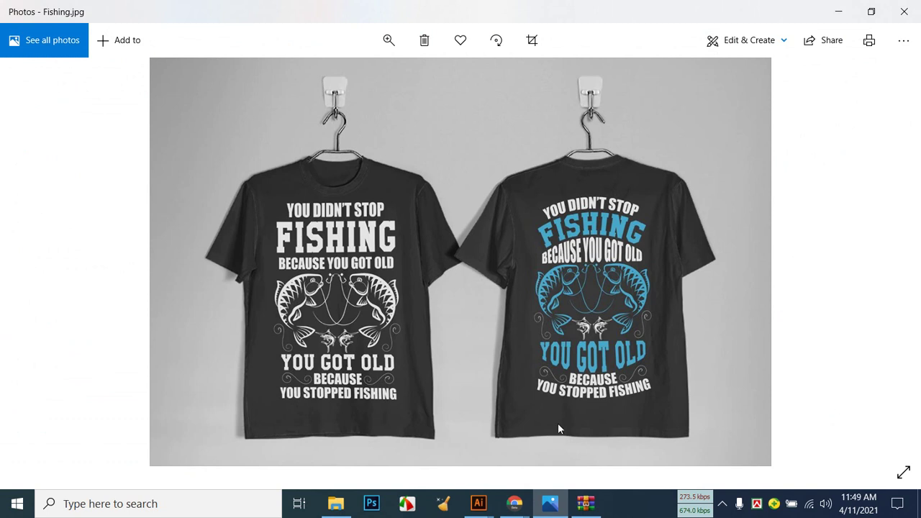
mouse_move(469, 509)
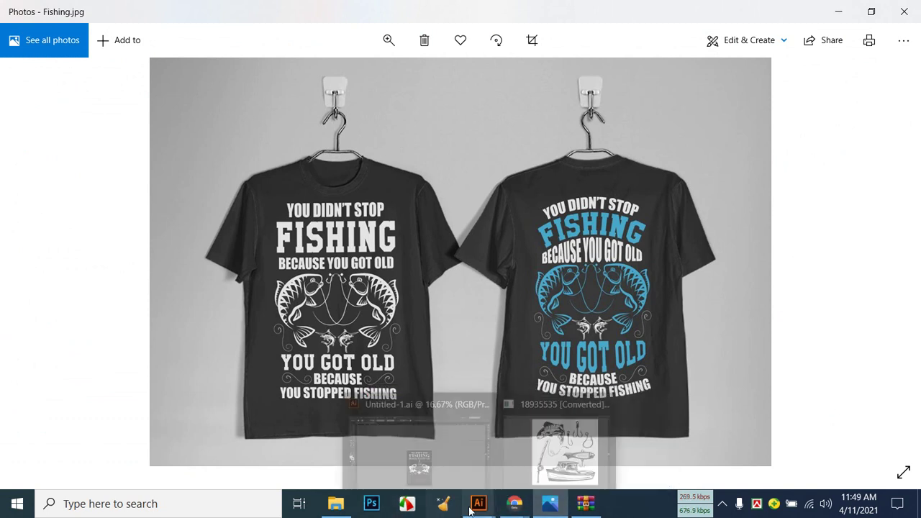
left_click(451, 447)
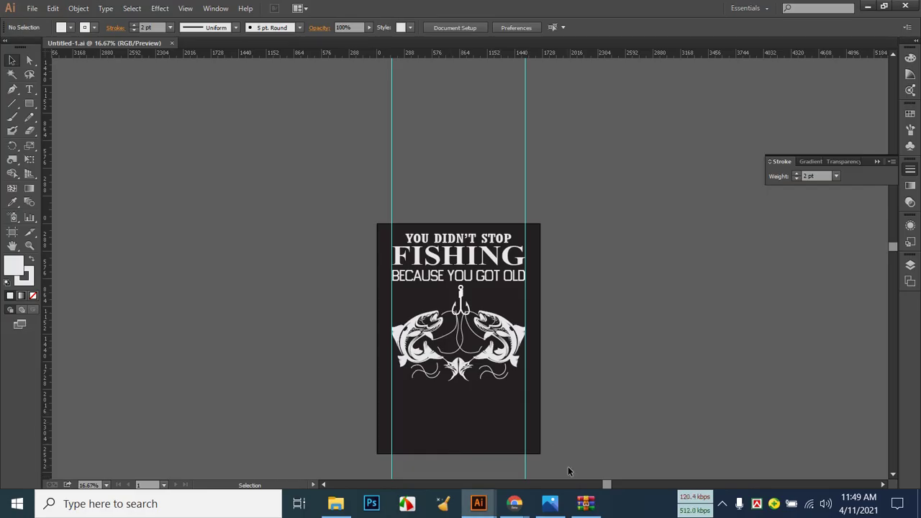
Examine the fishing artwork from the headline down to the empty lower area and compare it with the Fishing.jpg reference.
key("ctrl+equal")
key("ctrl+equal")
key("ctrl+equal")
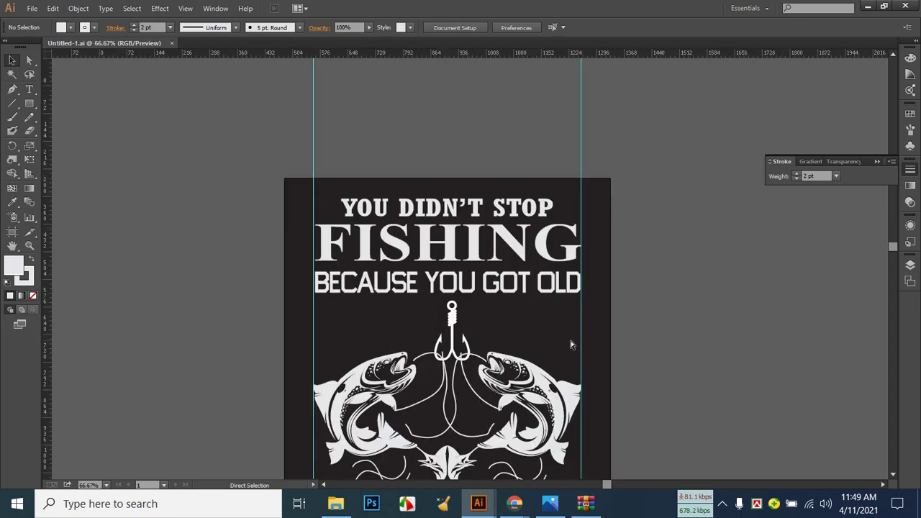
key("ctrl+equal")
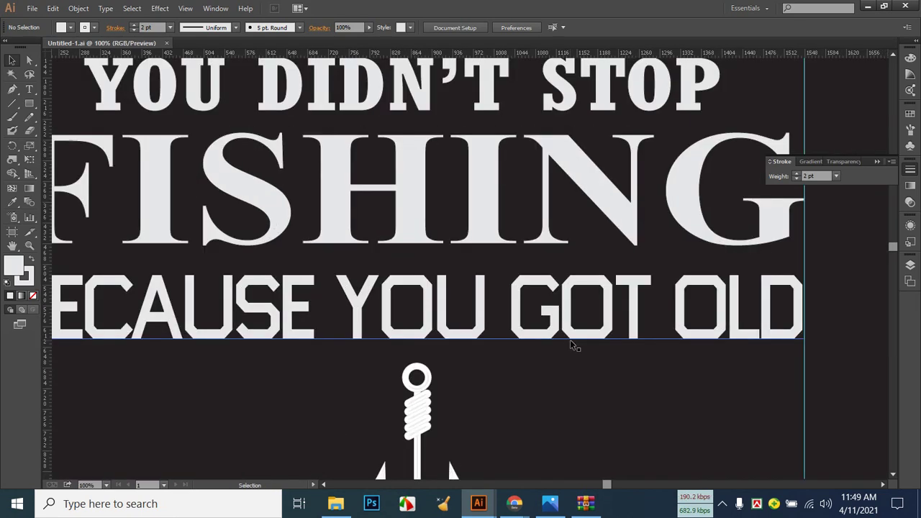
key("ctrl+minus")
scroll(571, 346, "down", 6)
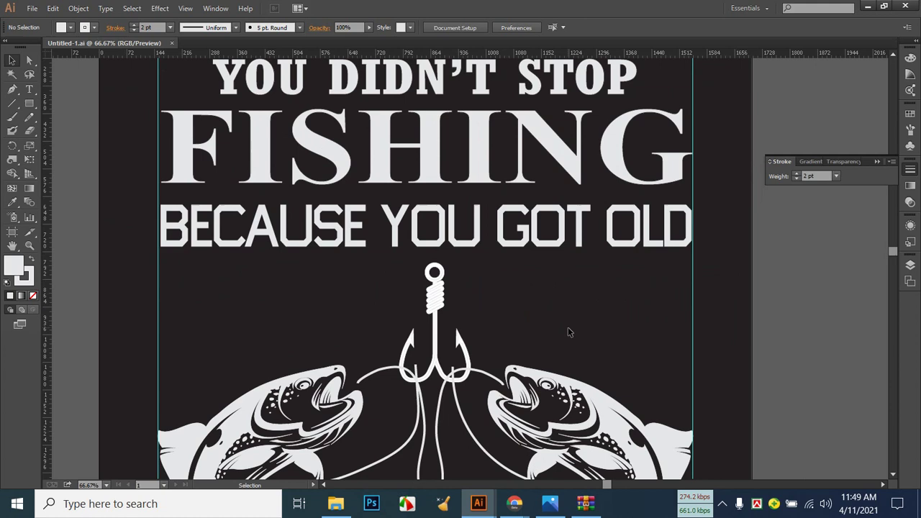
scroll(570, 325, "down", 4)
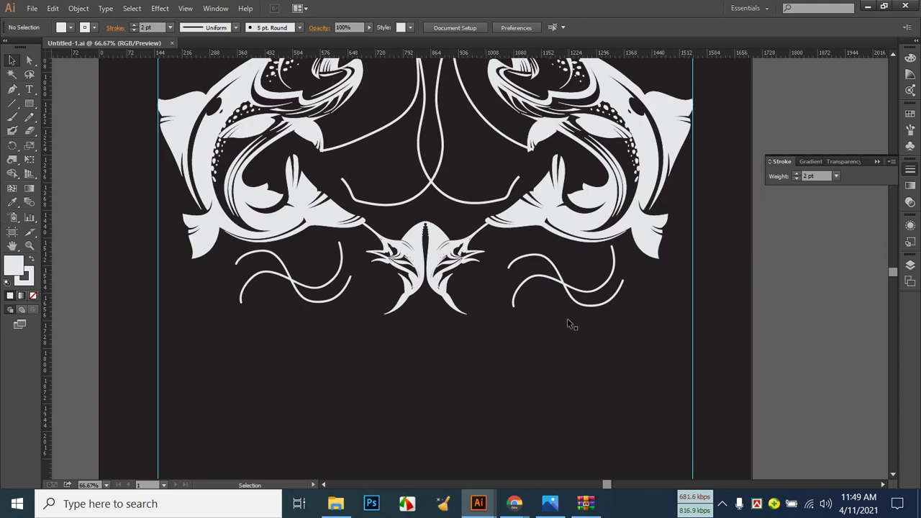
left_click(549, 504)
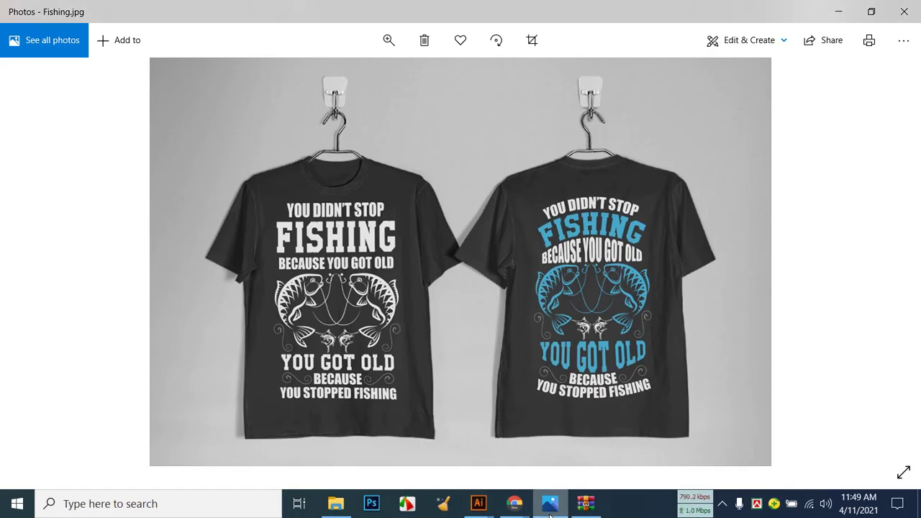
left_click(550, 512)
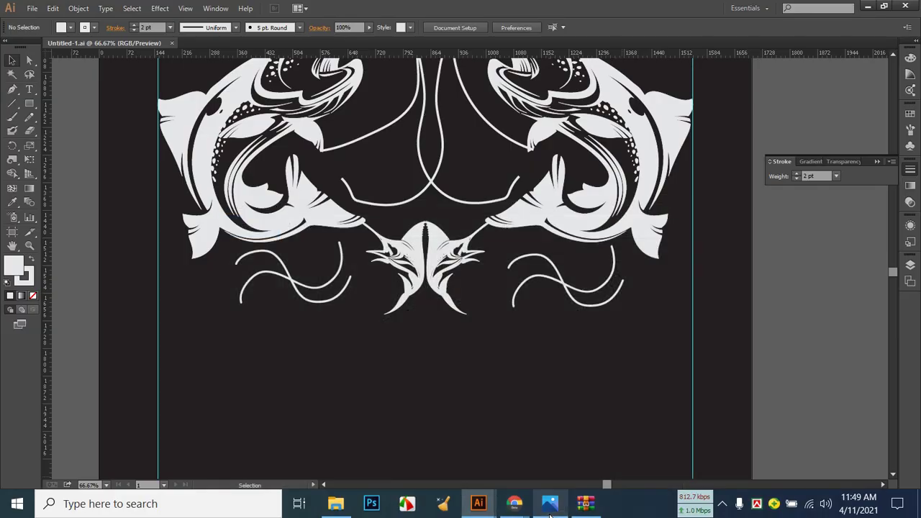
Add the text line "YOU GOT OLD" below the fish artwork, checking its wording against the Fishing.jpg reference.
left_click(29, 88)
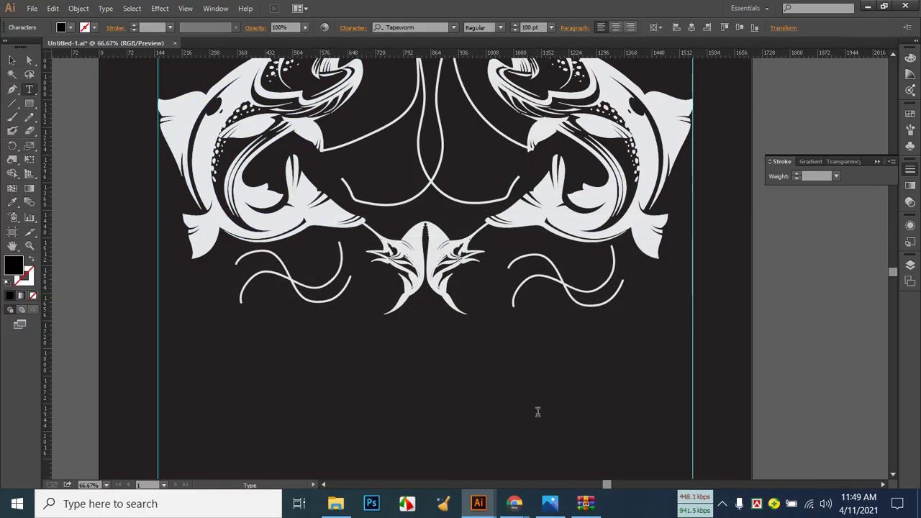
type("OU G")
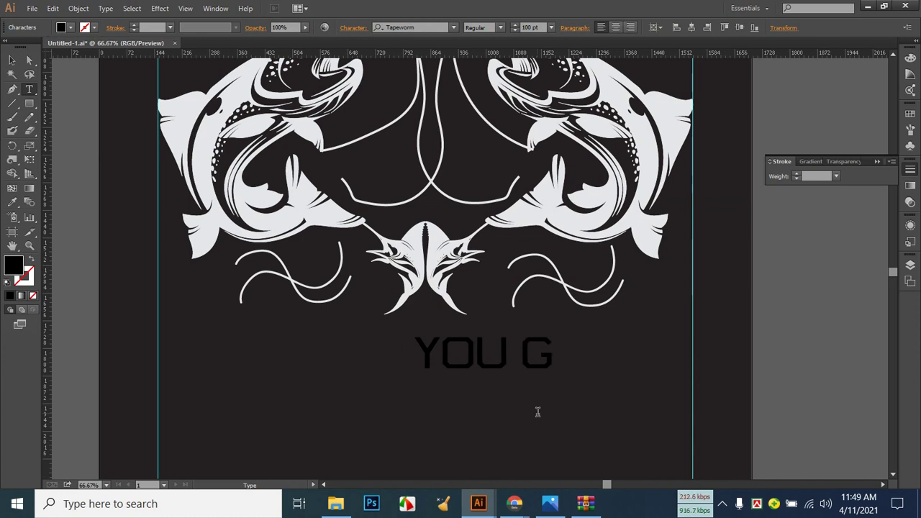
type("OT OLG")
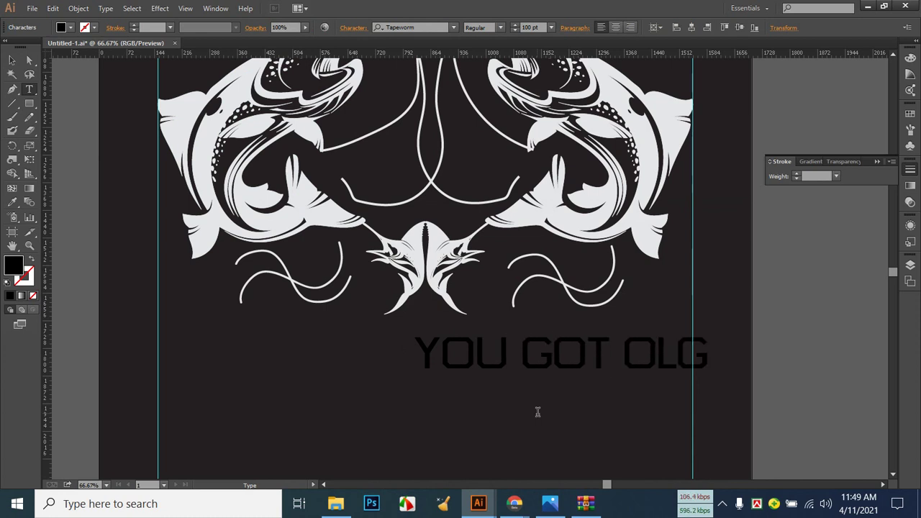
key("BackSpace")
type("D")
left_click(550, 504)
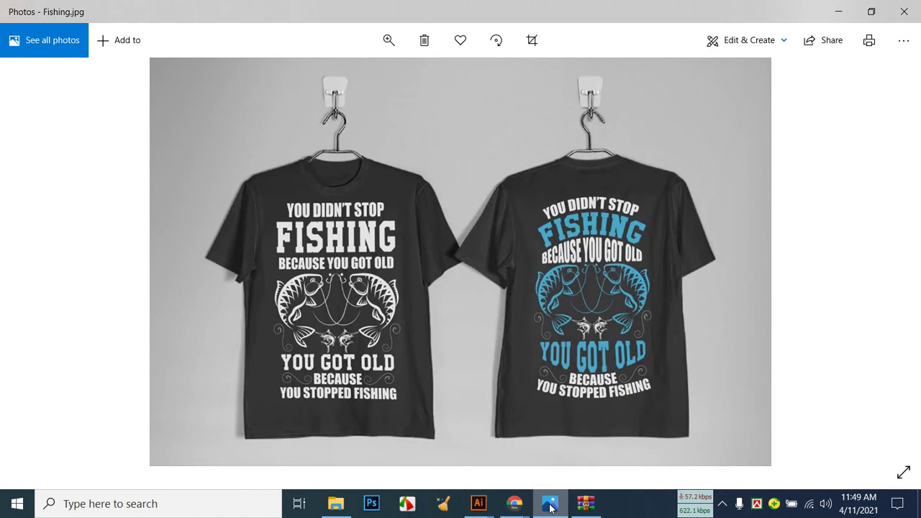
left_click(551, 506)
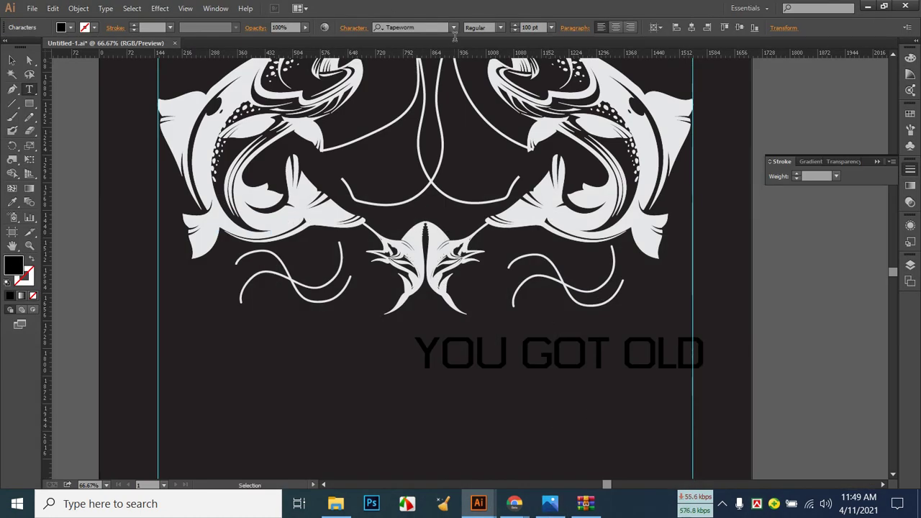
Give the "YOU GOT OLD" text a light grey C=0 M=0 Y=0 K=10 fill and a stroke of the same colour.
left_click_drag(422, 347, 711, 351)
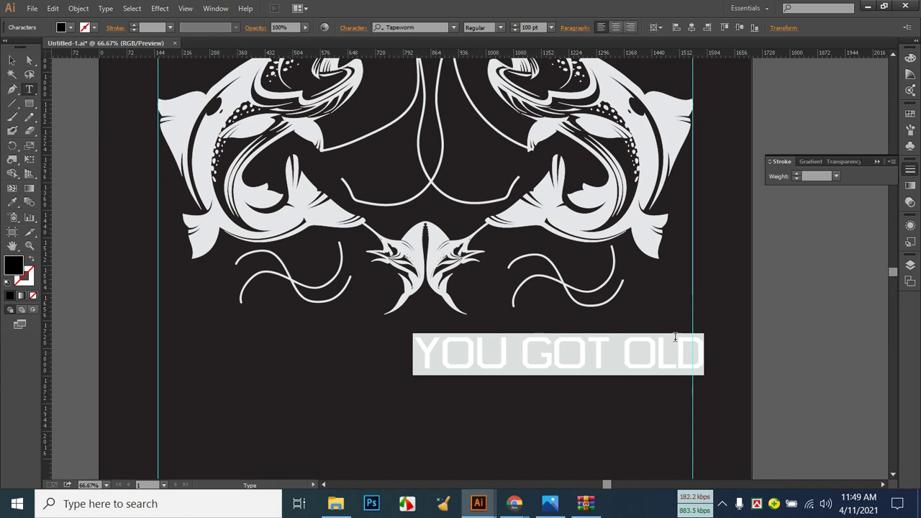
left_click(500, 28)
left_click(485, 40)
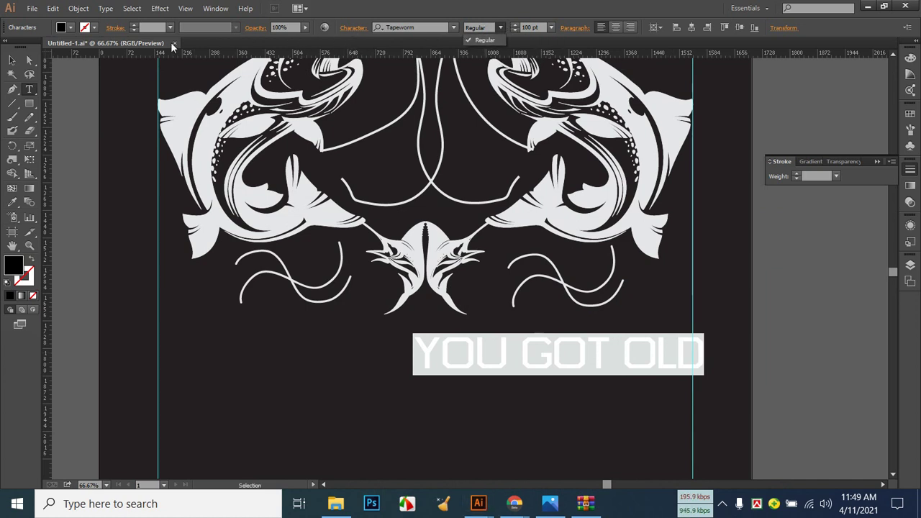
left_click(71, 27)
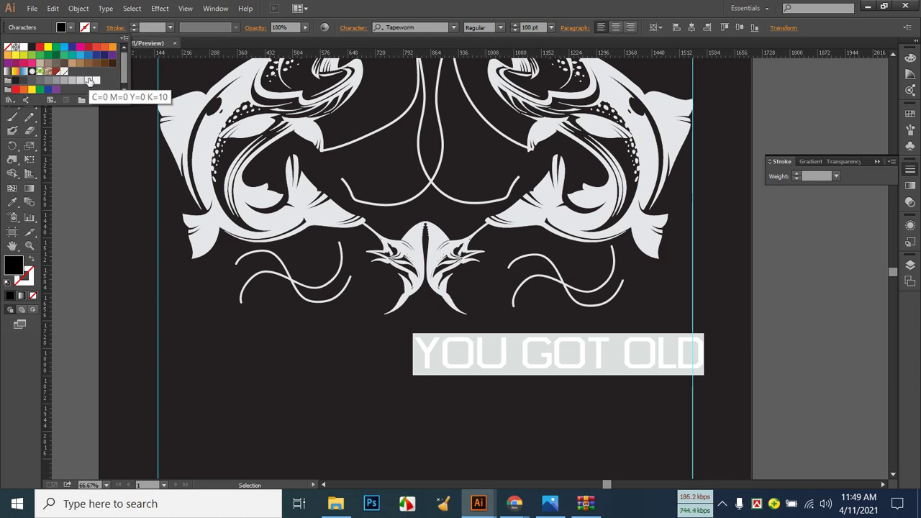
left_click(88, 80)
left_click(96, 30)
left_click(96, 30)
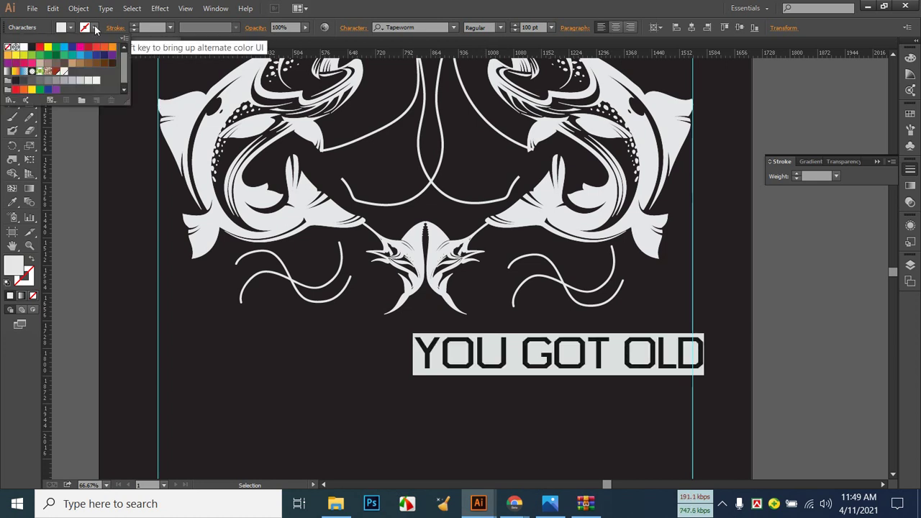
left_click(87, 80)
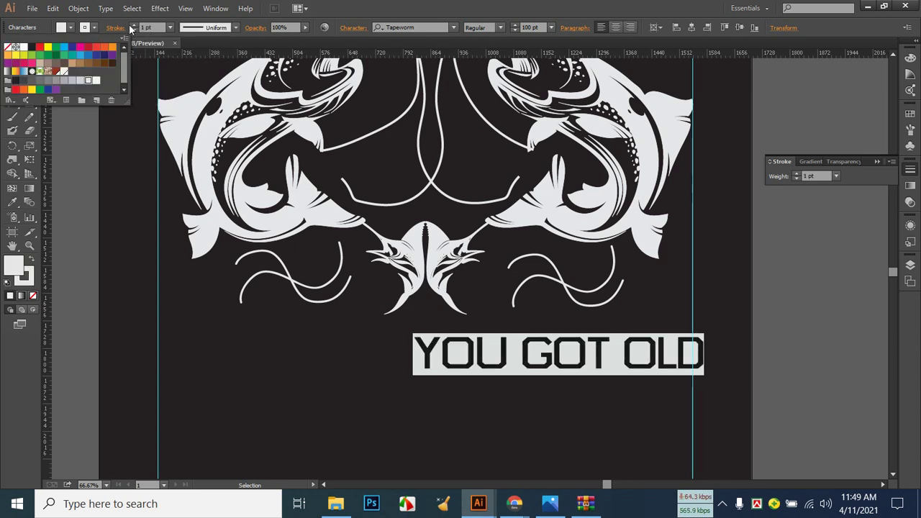
Set the stroke weight of the "YOU GOT OLD" text to 5 pt and finish editing the text.
left_click(134, 25)
left_click(134, 25)
left_click(134, 26)
left_click(134, 25)
left_click(134, 25)
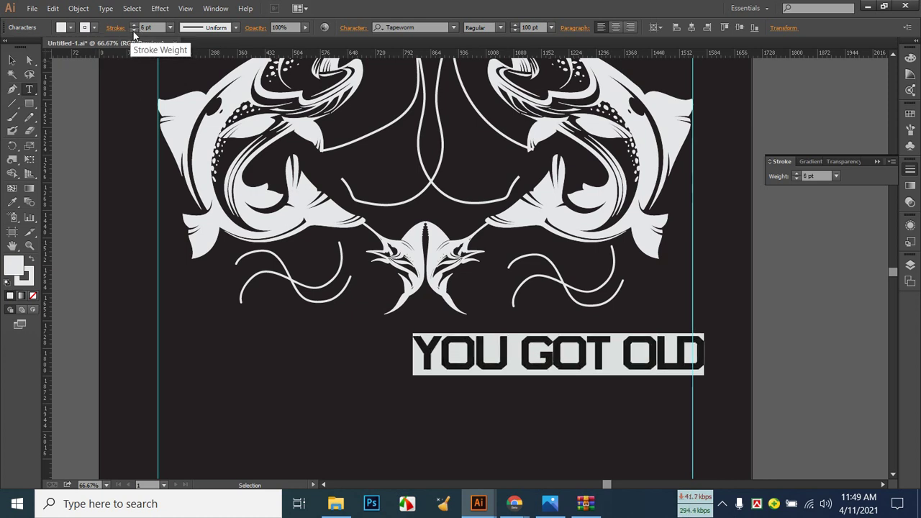
left_click(133, 30)
key("Escape")
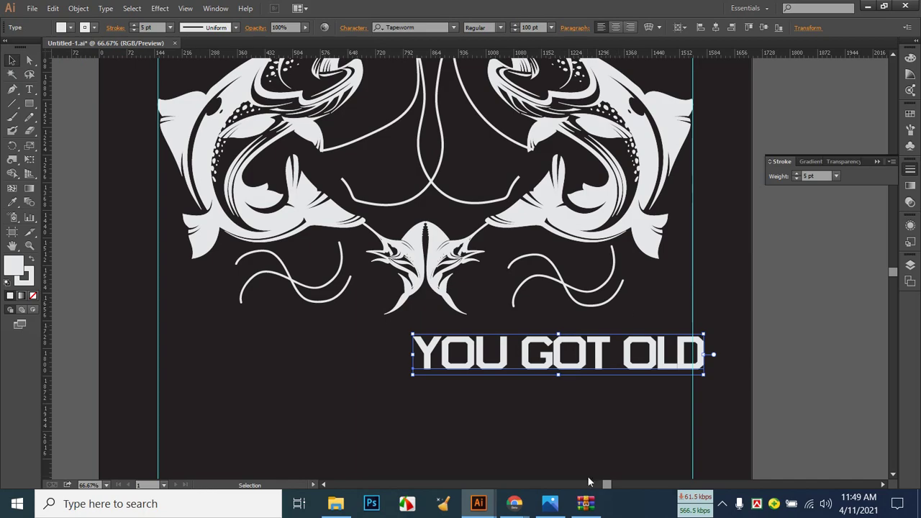
Move "YOU GOT OLD" to the left guide and enlarge it to span the width between the two vertical guides.
left_click(563, 507)
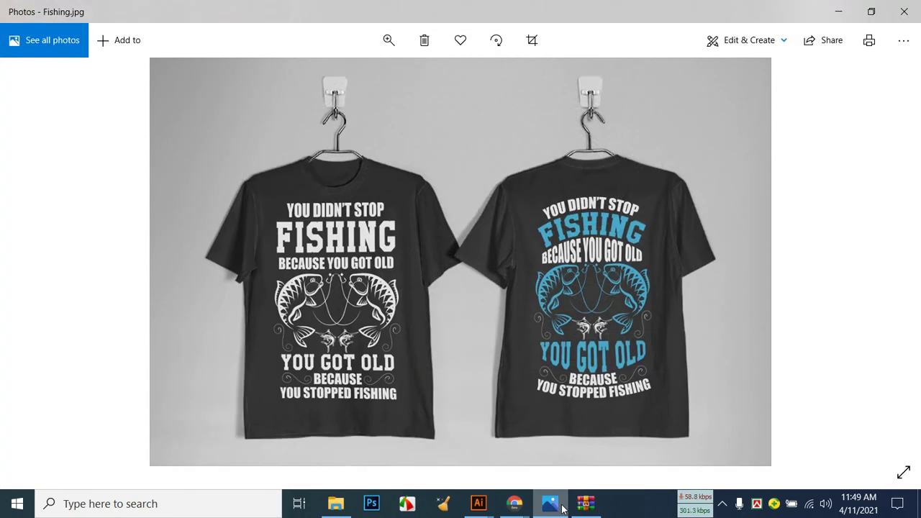
left_click(563, 508)
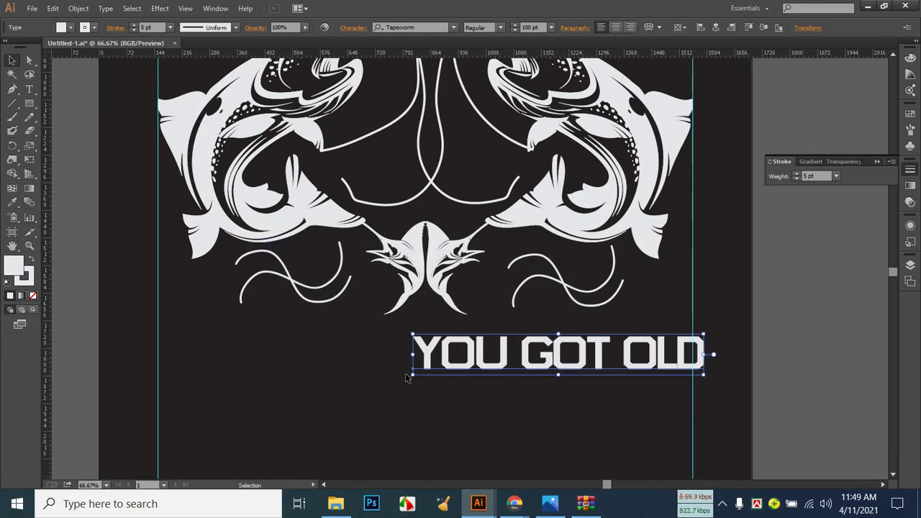
left_click_drag(603, 360, 348, 356)
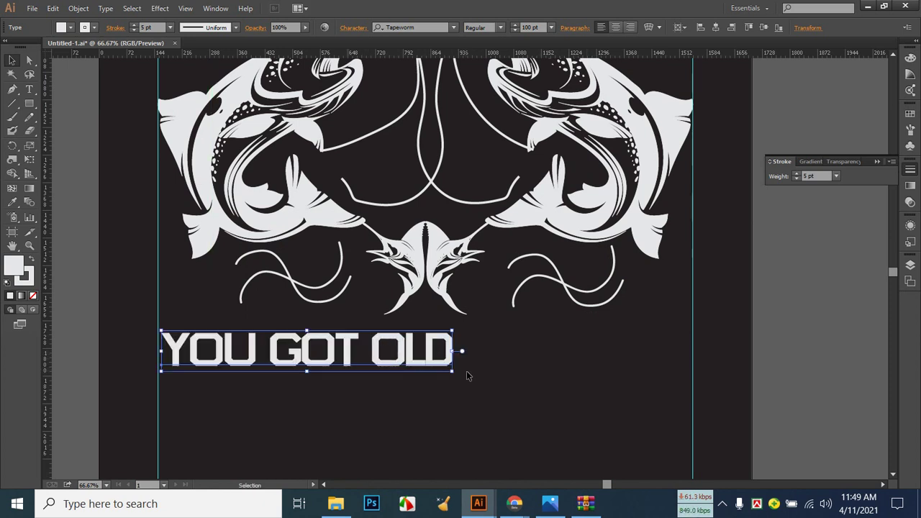
left_click_drag(454, 373, 691, 397)
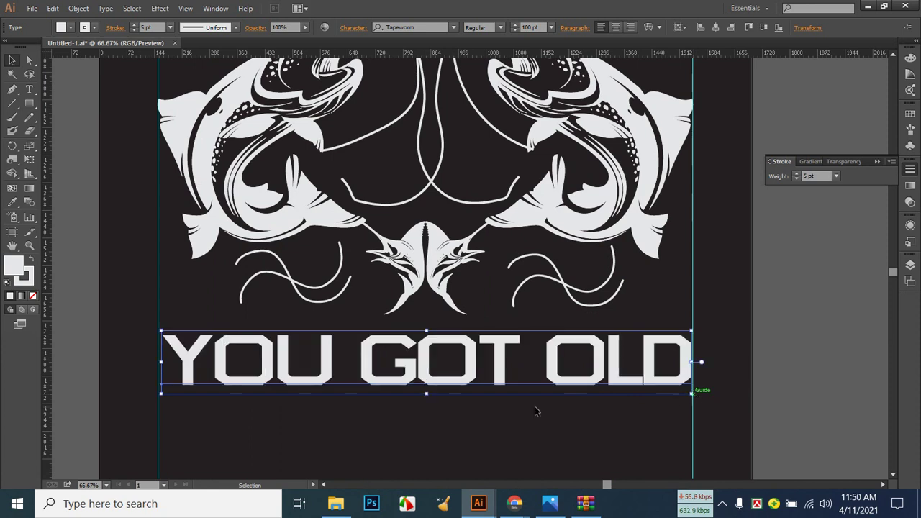
left_click_drag(161, 332, 156, 330)
left_click(336, 433)
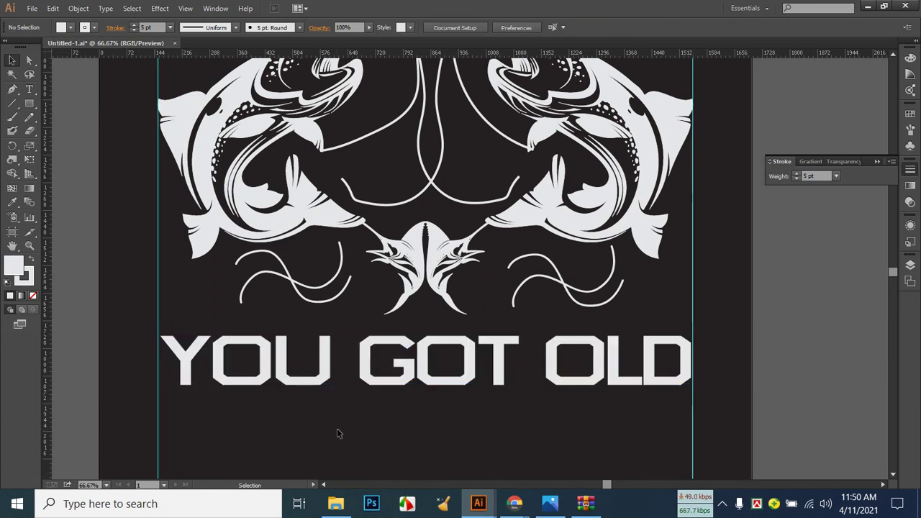
Stretch the "YOU GOT OLD" text slightly taller at its lower and upper edges, keeping its width between the guides.
left_click(558, 508)
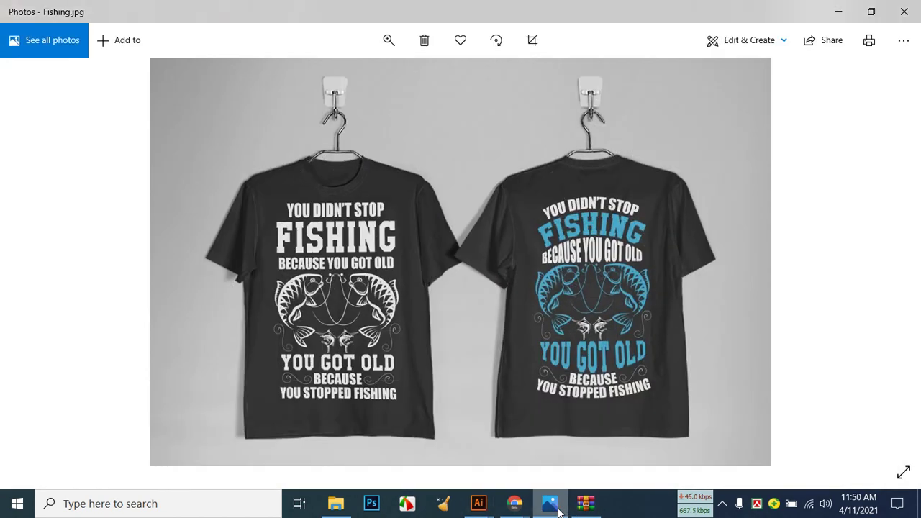
left_click(558, 508)
left_click(450, 389)
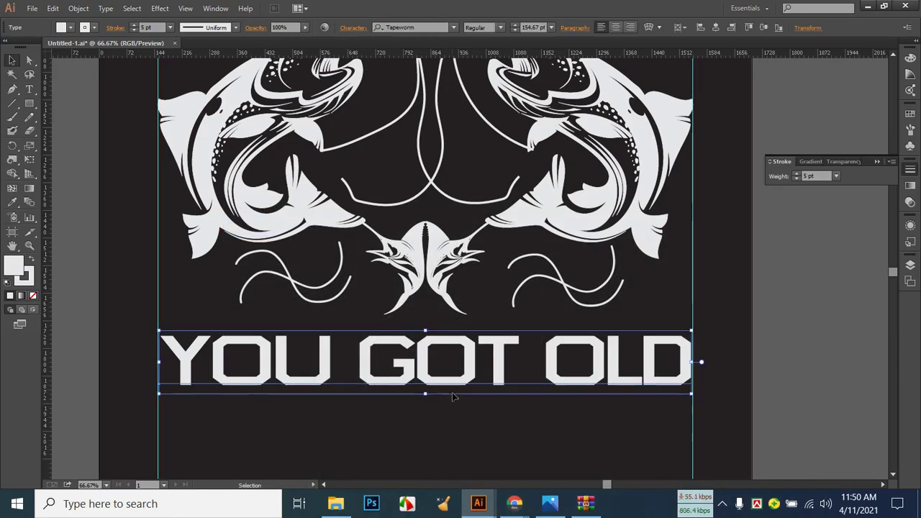
left_click_drag(425, 394, 426, 401)
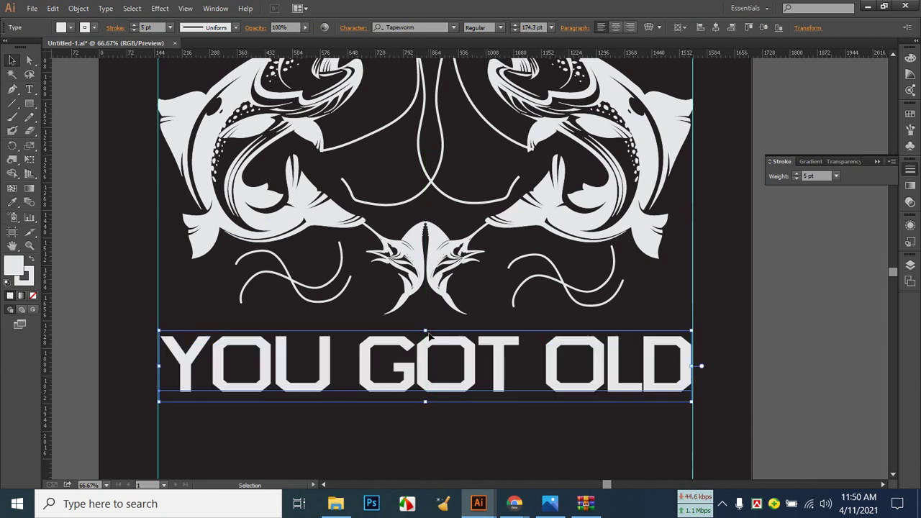
left_click_drag(427, 332, 428, 321)
left_click(462, 439)
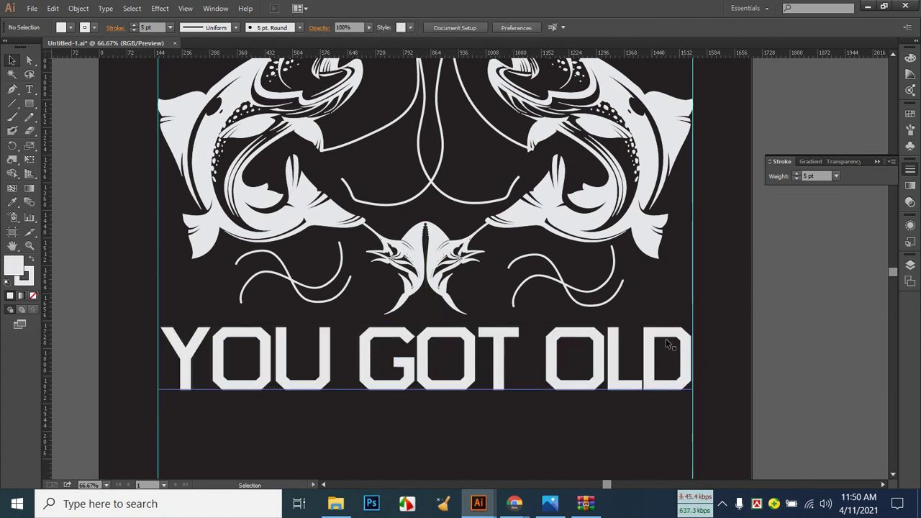
Check the Fishing.jpg reference and add a "BECAUSE" text line beneath "YOU GOT OLD".
left_click(563, 503)
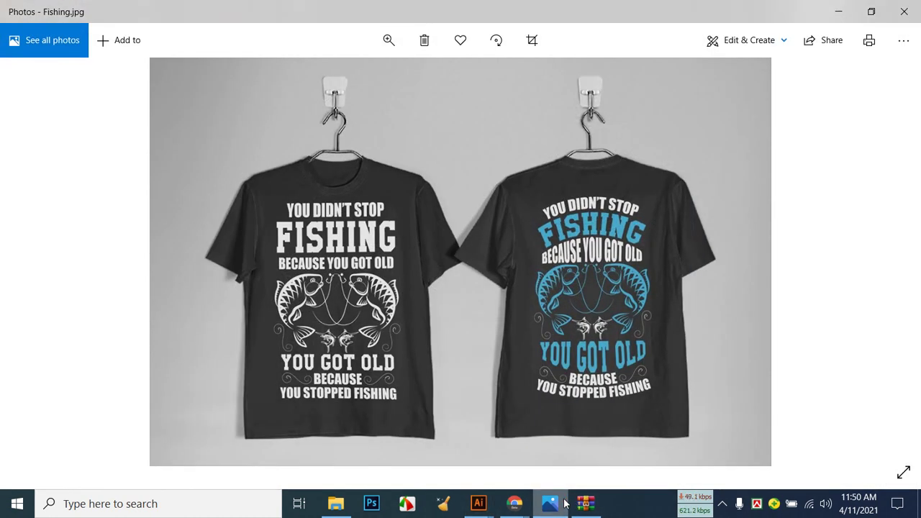
left_click(563, 503)
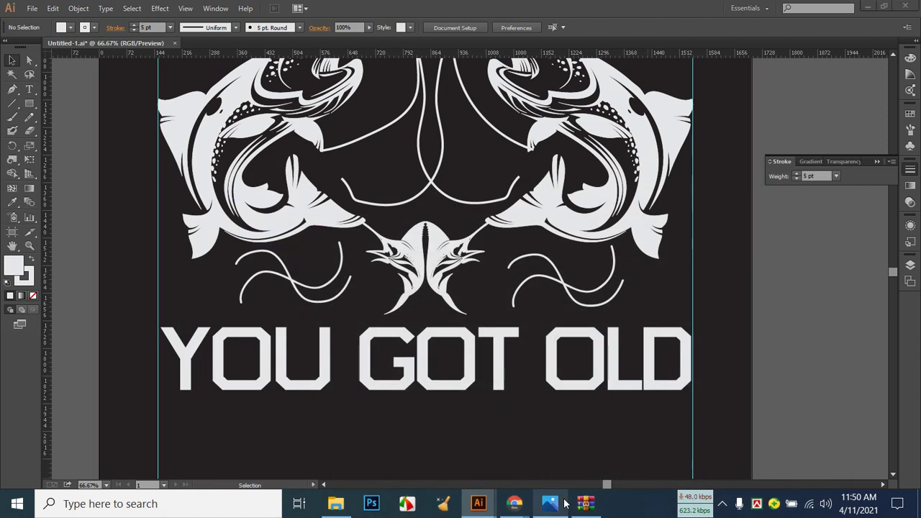
left_click(563, 504)
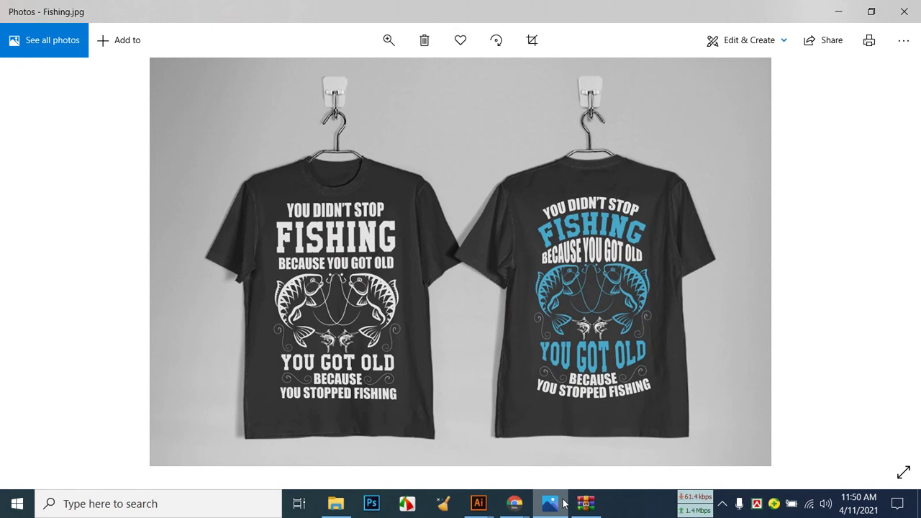
left_click(563, 504)
left_click(29, 89)
scroll(422, 385, "down", 2)
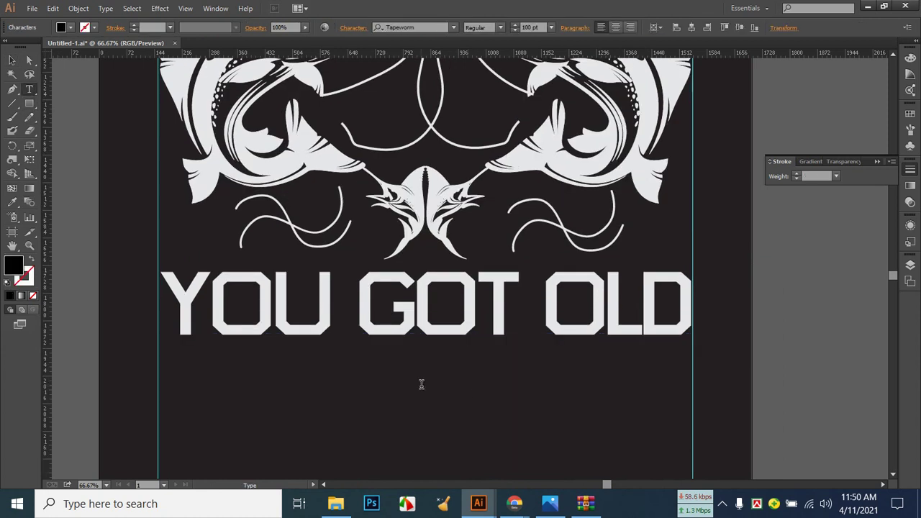
type("BECA")
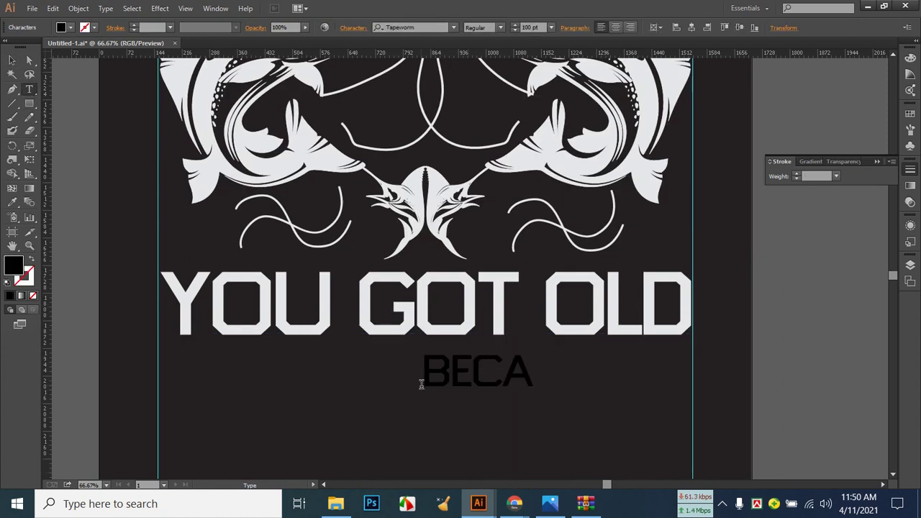
type("USE")
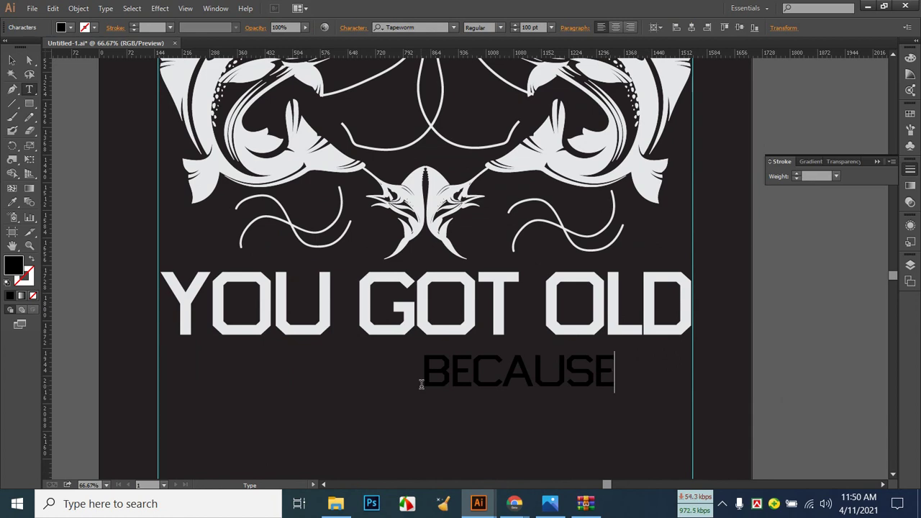
Try the Verdana font on the whole "BECAUSE" text.
left_click(549, 504)
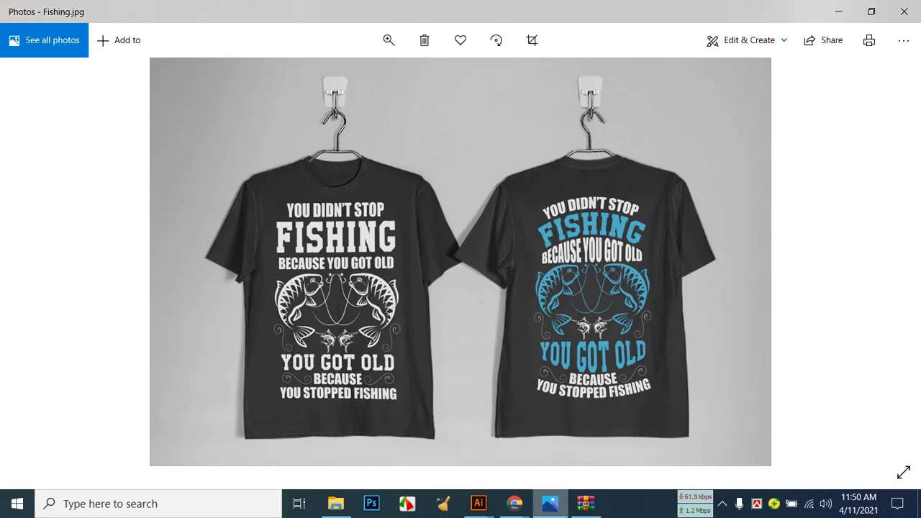
left_click(550, 503)
left_click_drag(616, 374, 423, 251)
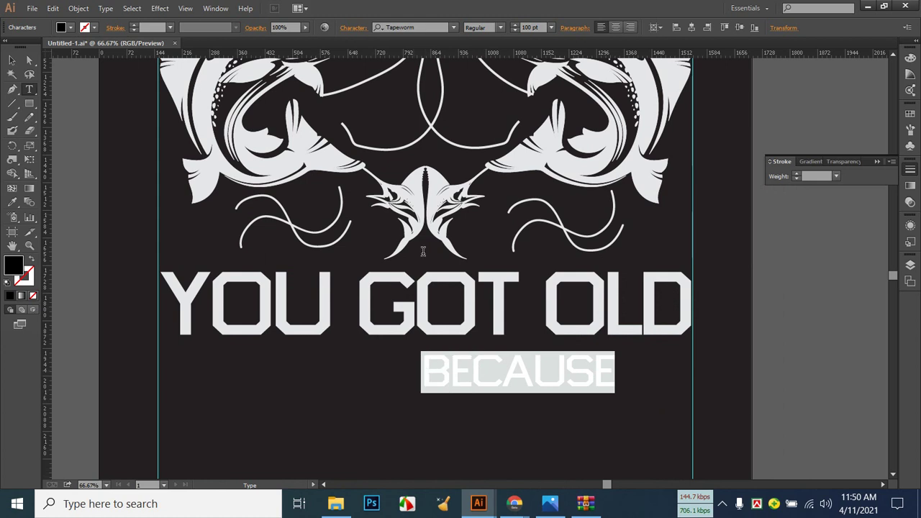
left_click(454, 29)
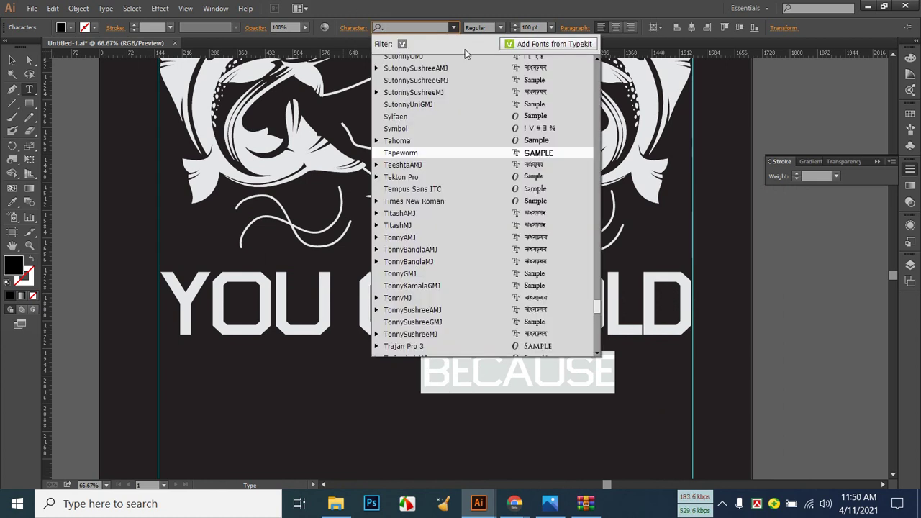
scroll(495, 288, "down", 6)
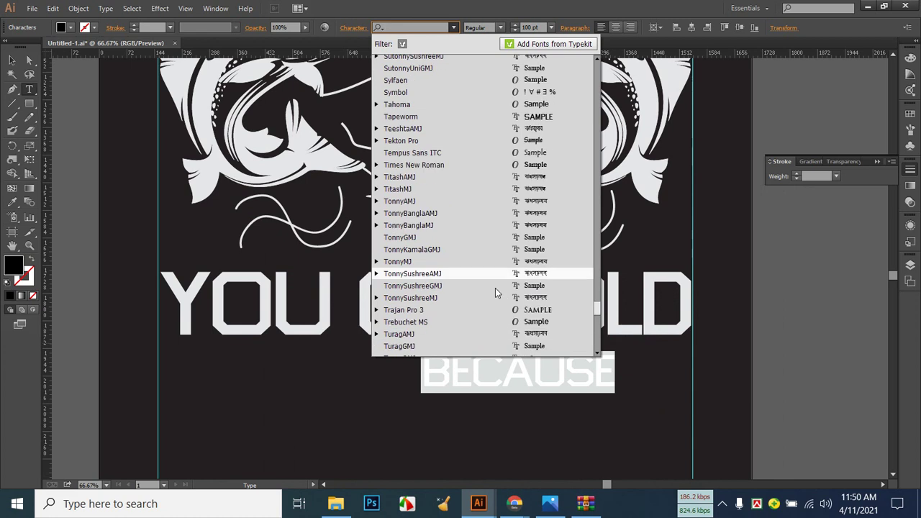
left_click(515, 265)
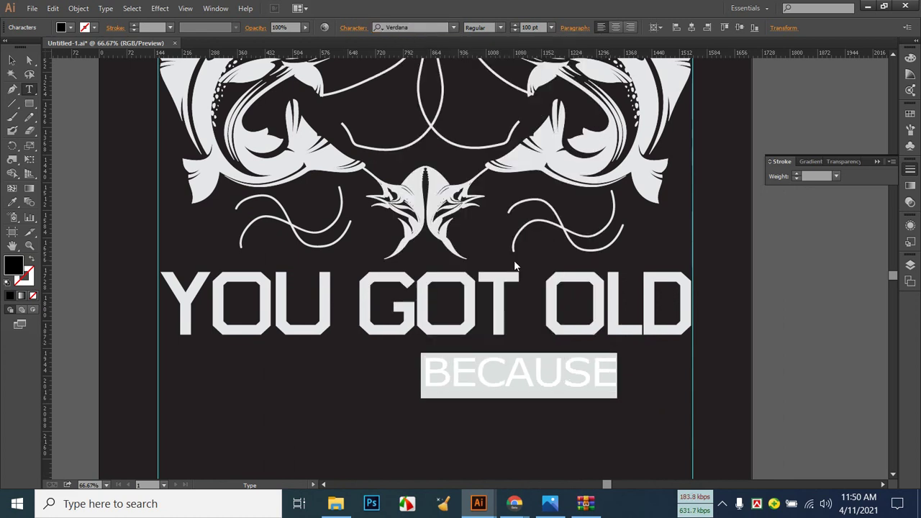
Set the font of the selected "BECAUSE" text to Impact.
left_click(454, 28)
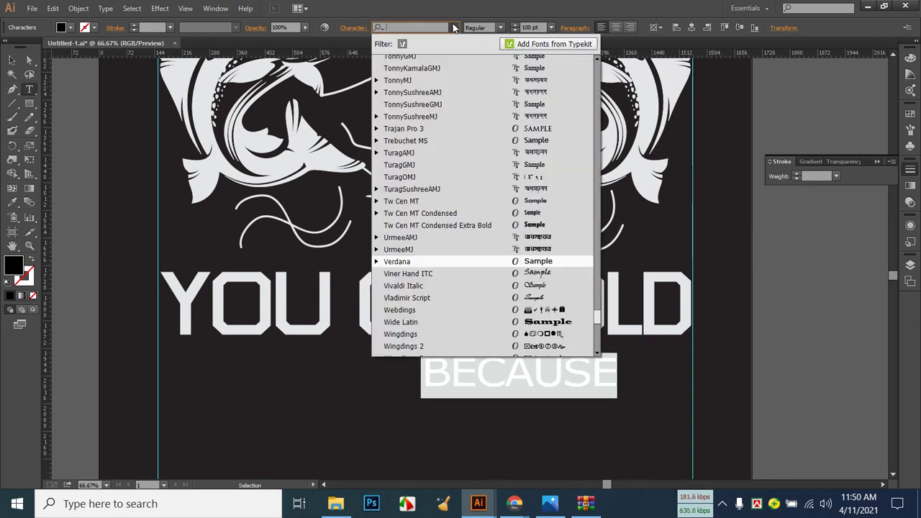
scroll(534, 266, "down", 12)
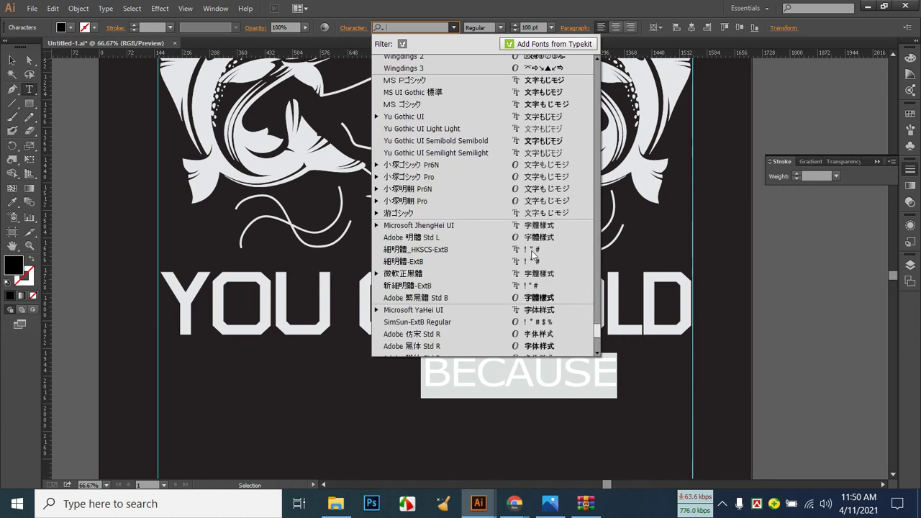
scroll(533, 248, "up", 10)
left_click_drag(600, 319, 577, 177)
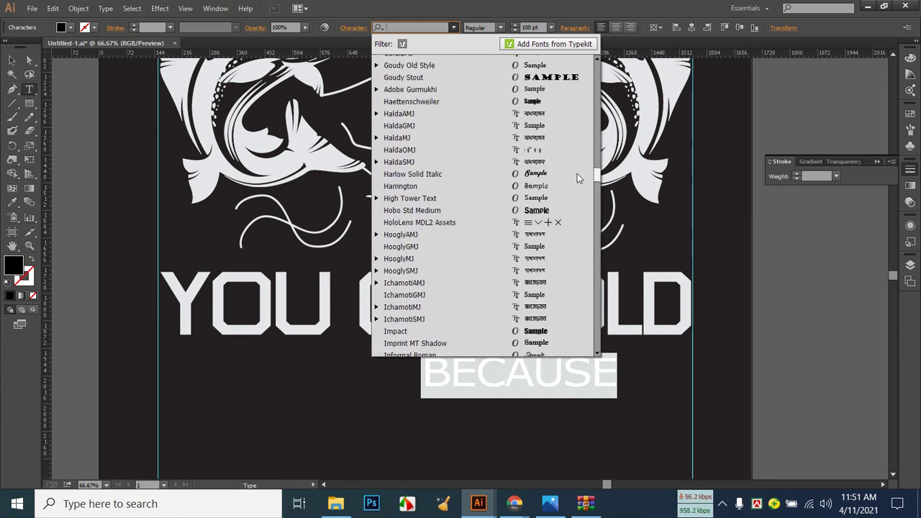
left_click(548, 331)
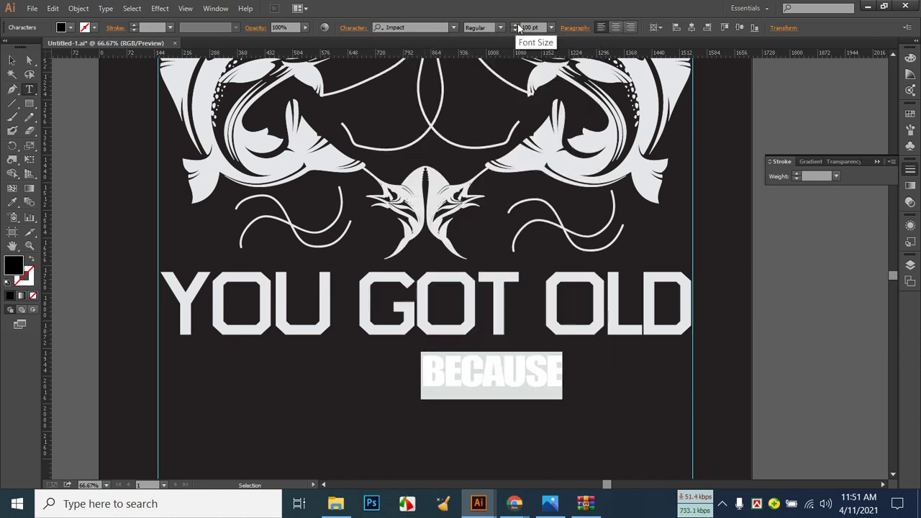
Finish editing the "BECAUSE" text and give it a light grey fill matching the line above.
left_click(13, 60)
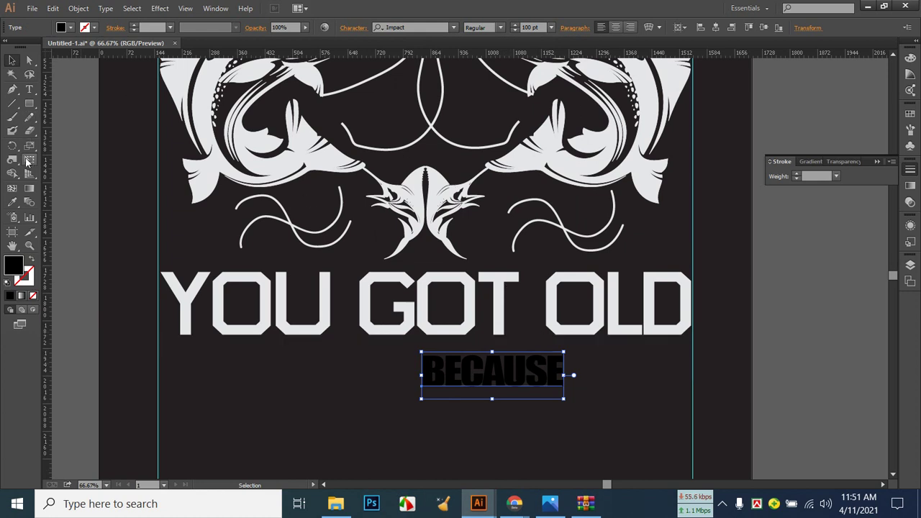
left_click(70, 27)
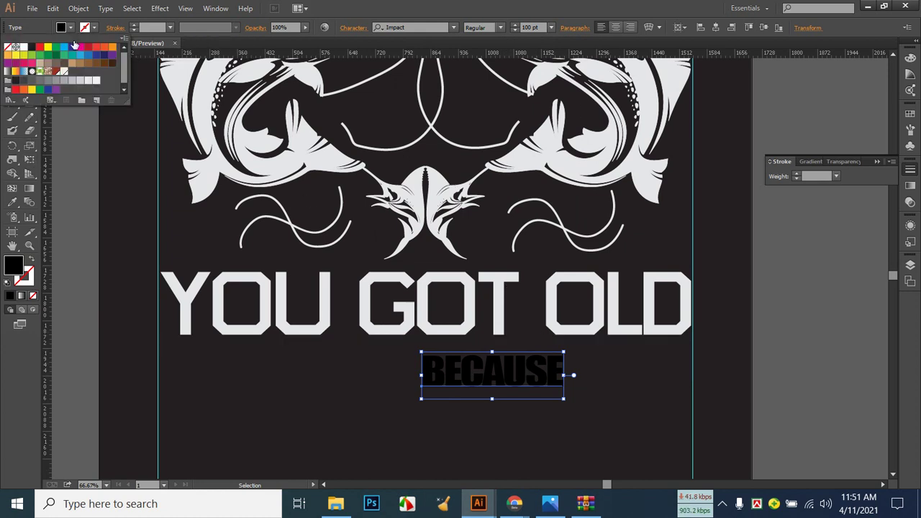
left_click(88, 81)
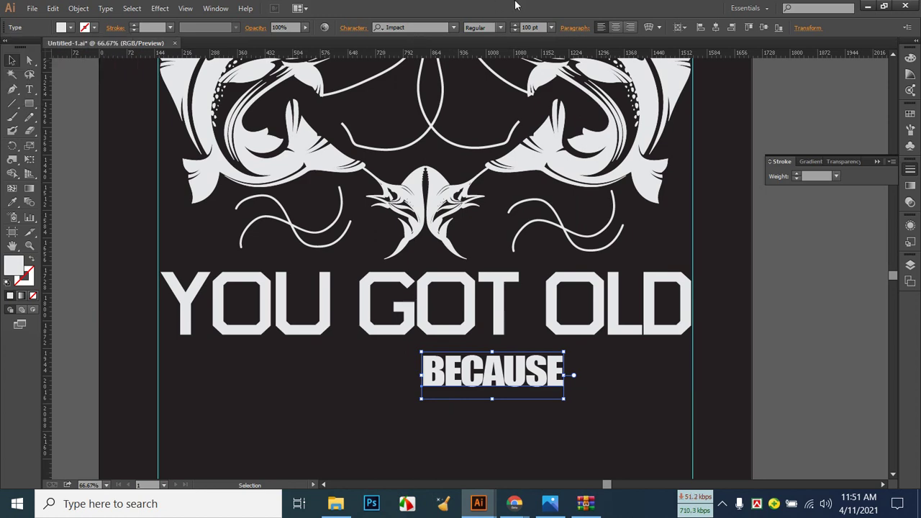
Enlarge the "BECAUSE" text to about 120.8 pt and centre it horizontally beneath "YOU GOT OLD".
left_click(560, 509)
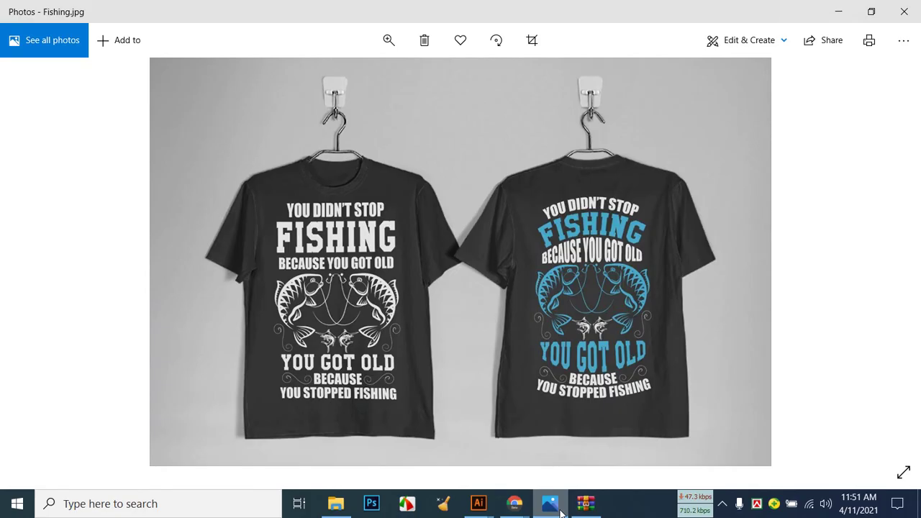
left_click(561, 509)
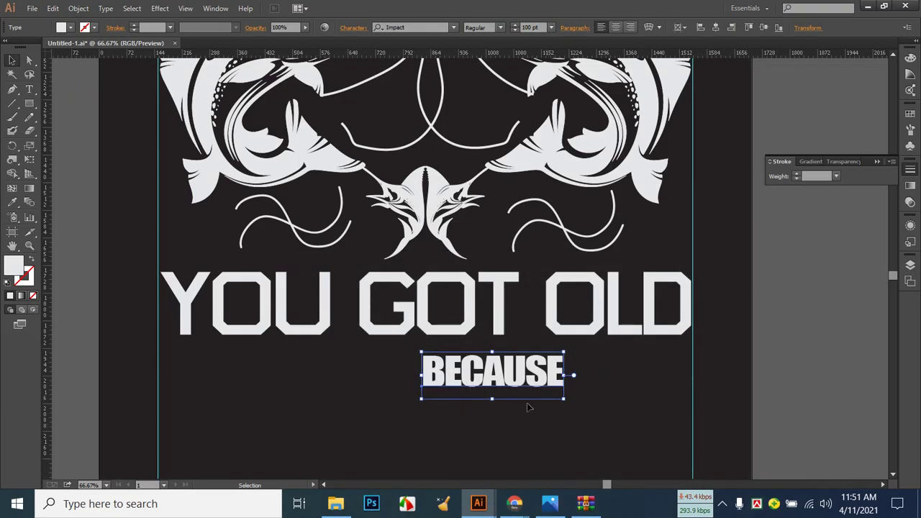
left_click_drag(422, 375, 387, 375)
left_click_drag(477, 400, 477, 409)
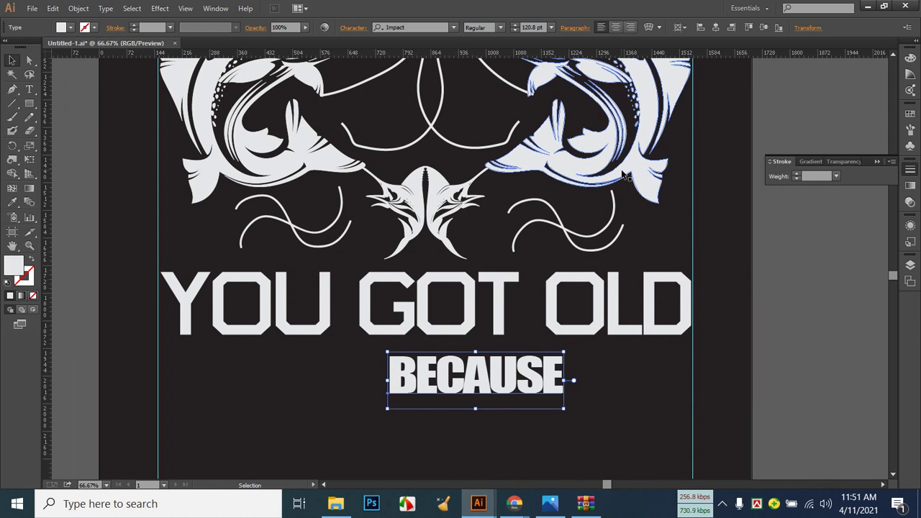
left_click(718, 28)
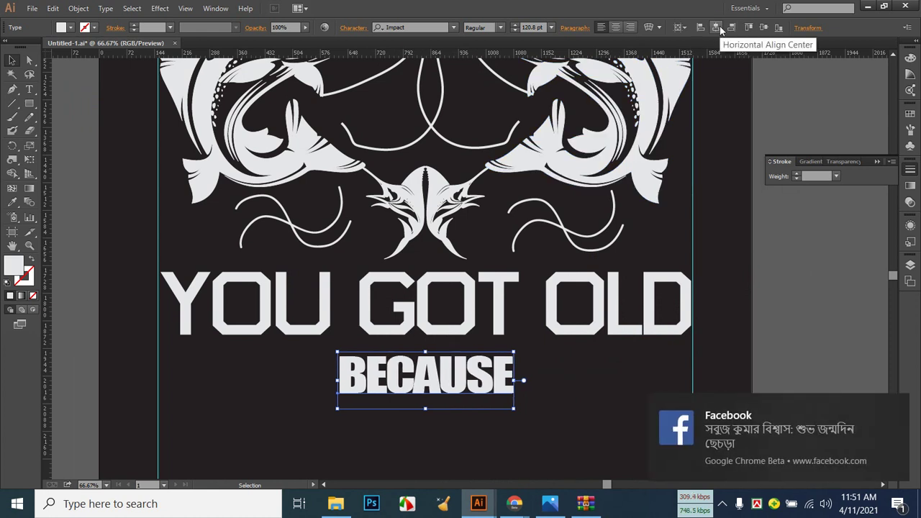
left_click(892, 406)
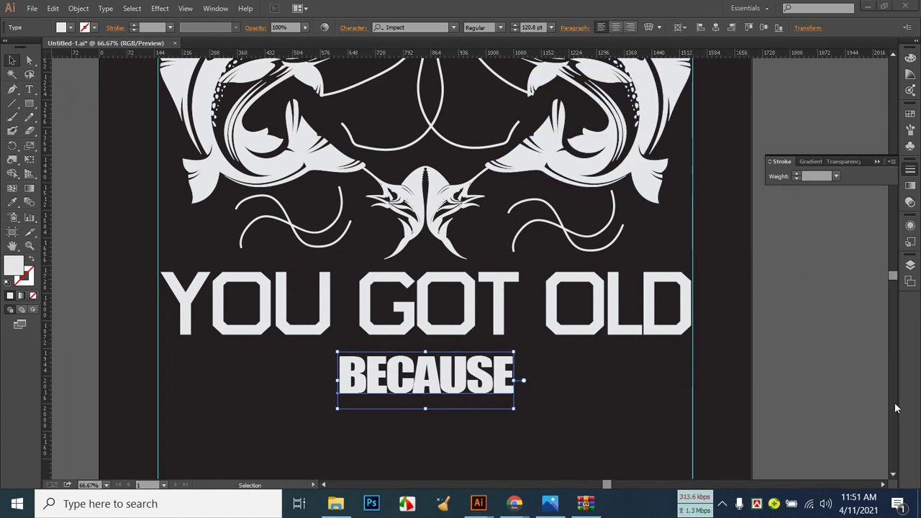
left_click(565, 406)
Compare the "BECAUSE" line with the lower text and ornaments in the Fishing.jpg reference.
left_click(550, 504)
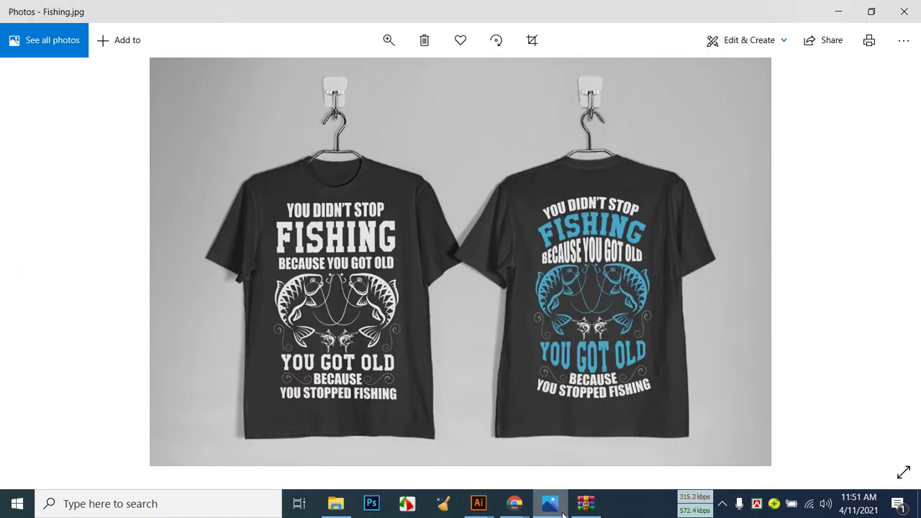
left_click(564, 511)
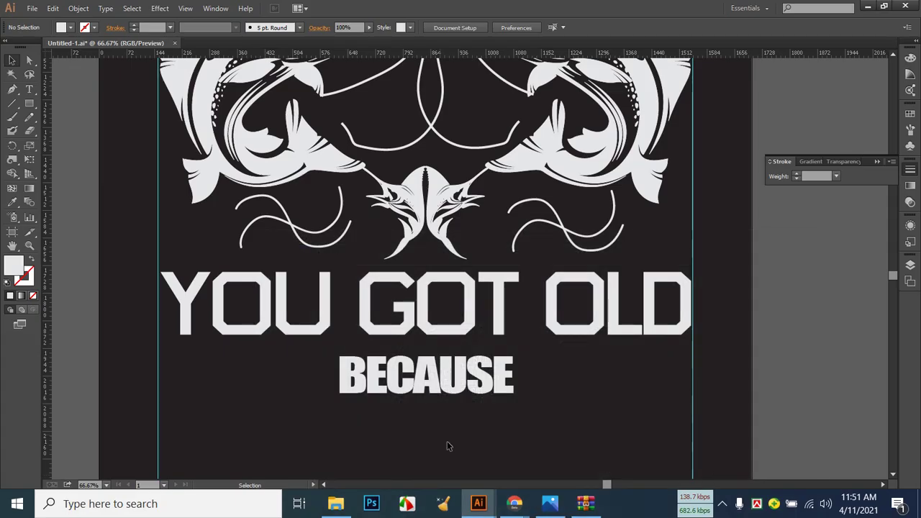
left_click(453, 374)
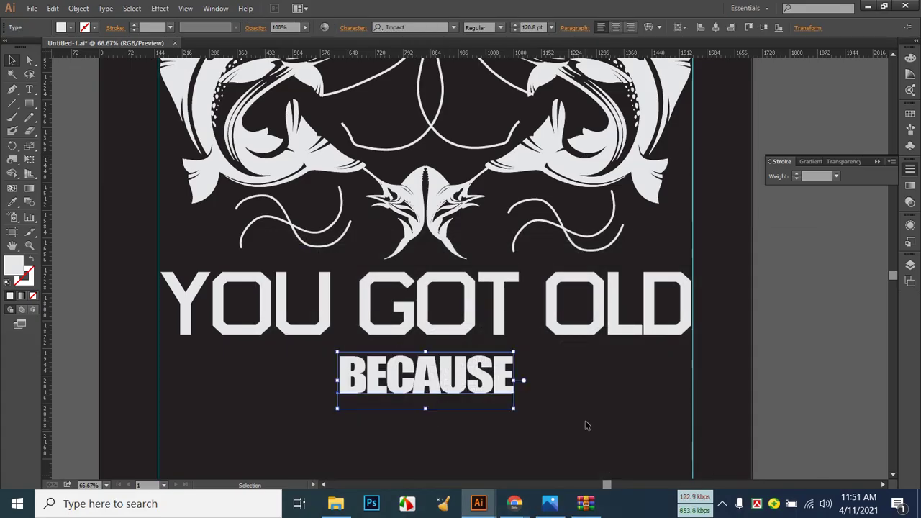
left_click(587, 425)
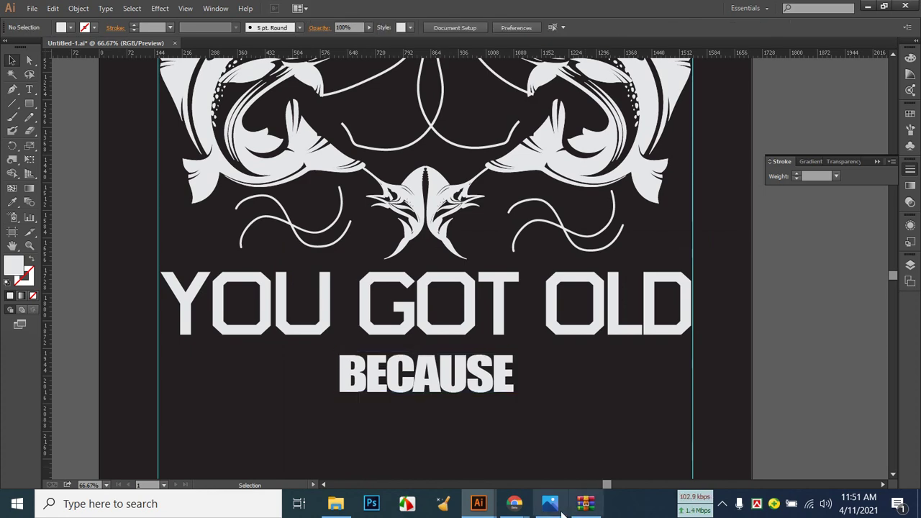
left_click(550, 504)
left_click(549, 504)
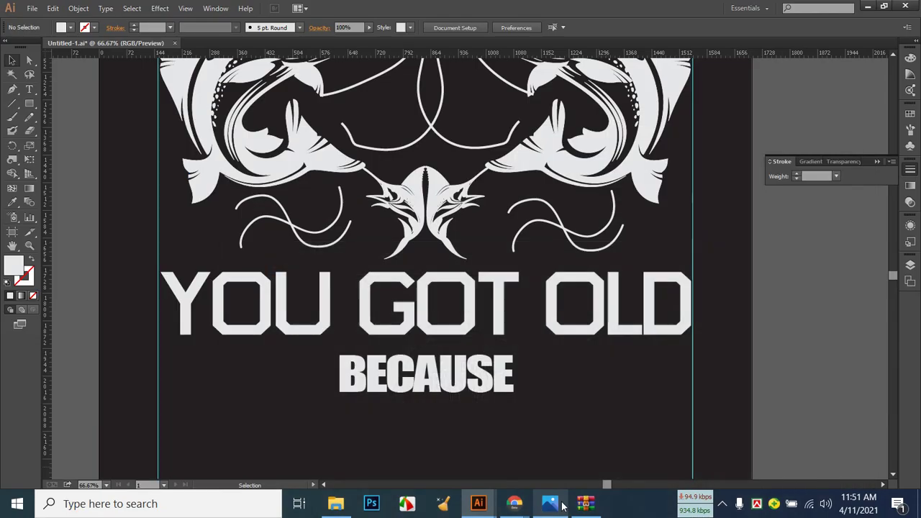
Switch to the Facebook page in Chrome and close the open chat window.
mouse_move(522, 511)
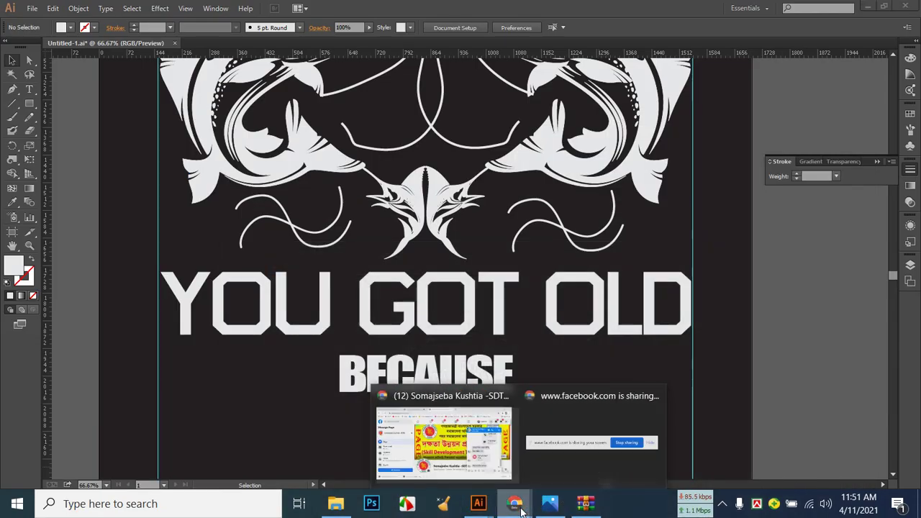
left_click(459, 444)
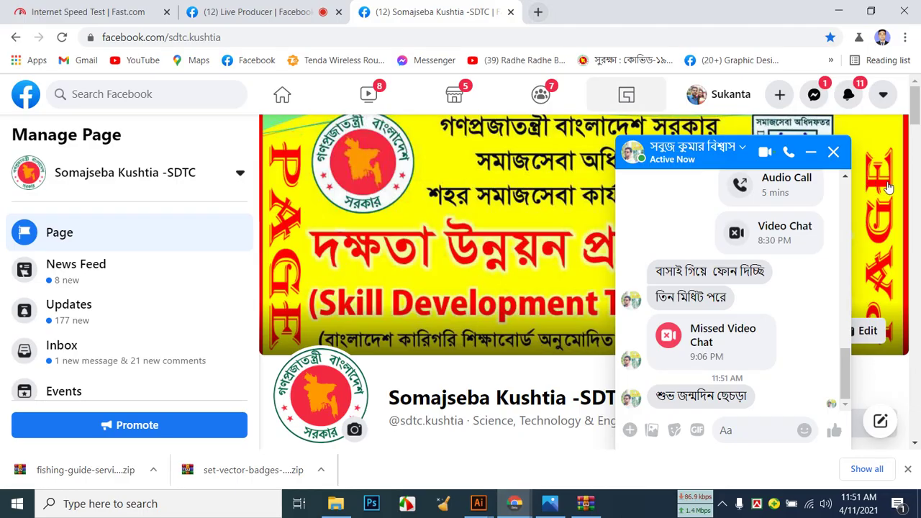
left_click(833, 151)
left_click(833, 157)
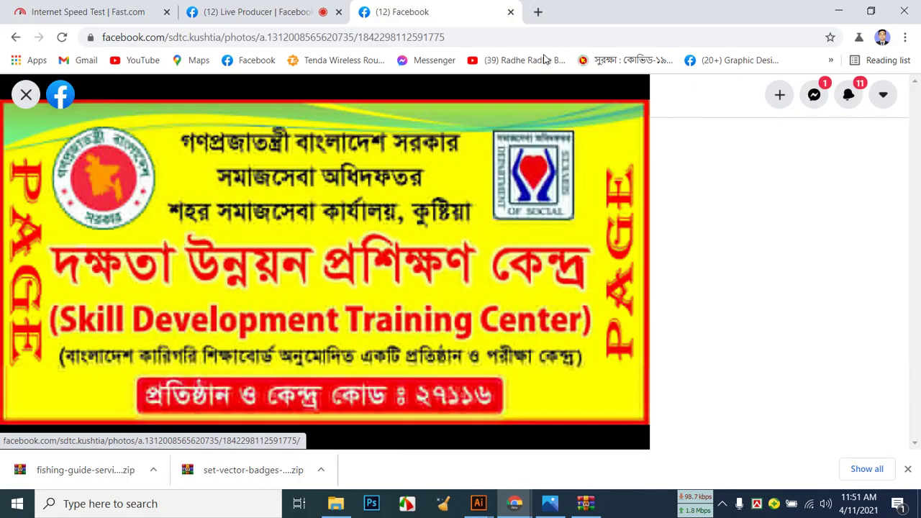
Open the Freepik website in a new browser tab.
left_click(538, 11)
left_click(533, 31)
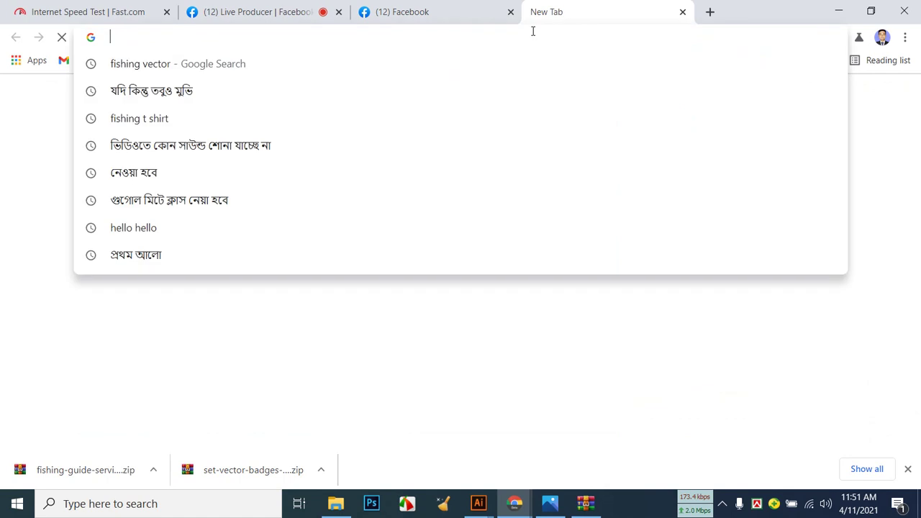
type("ORNA")
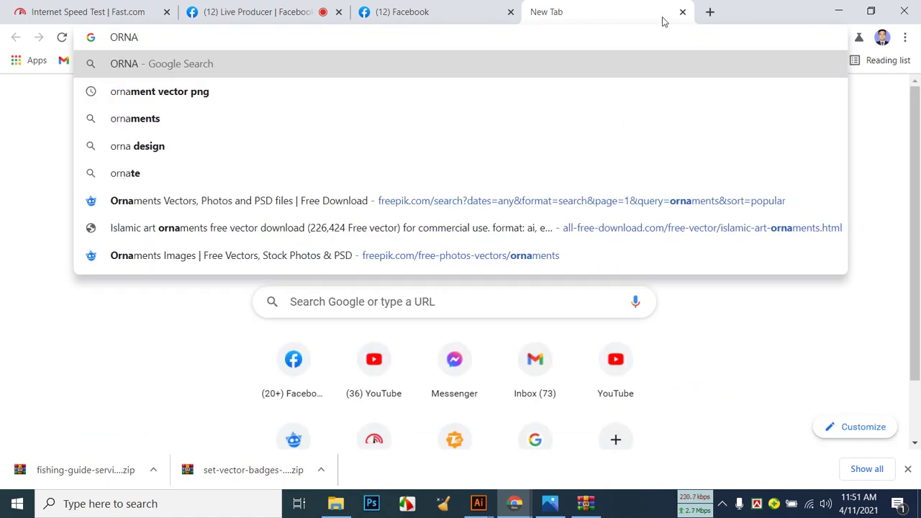
left_click_drag(161, 43, 126, 42)
double_click(141, 42)
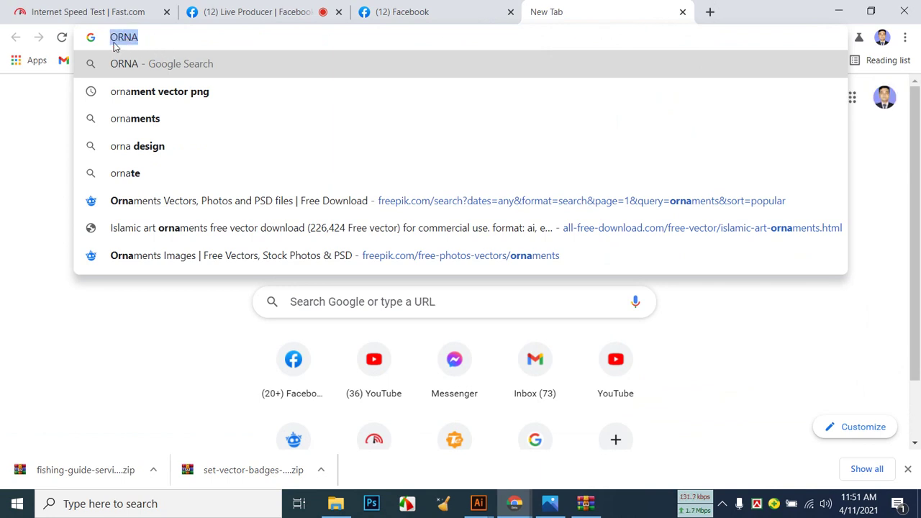
type("FR")
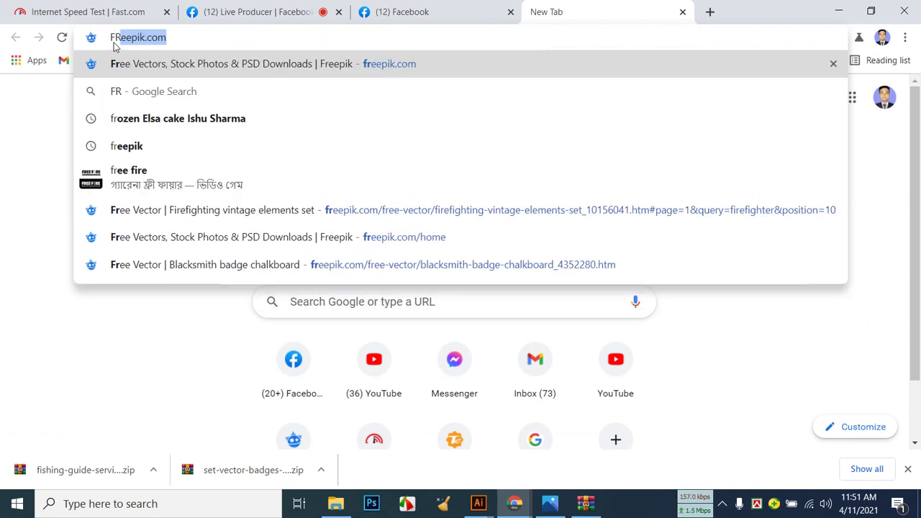
key("Return")
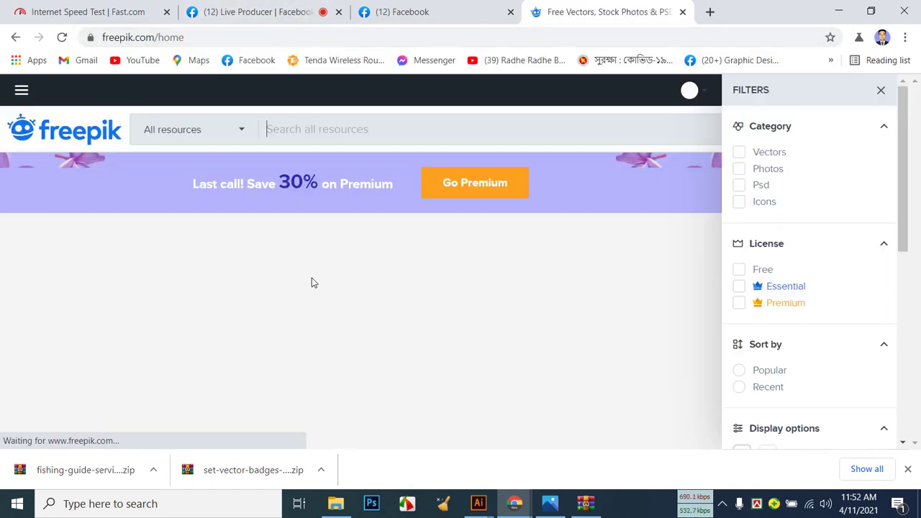
Search Freepik's resources for "ornaments".
left_click(292, 127)
type("or")
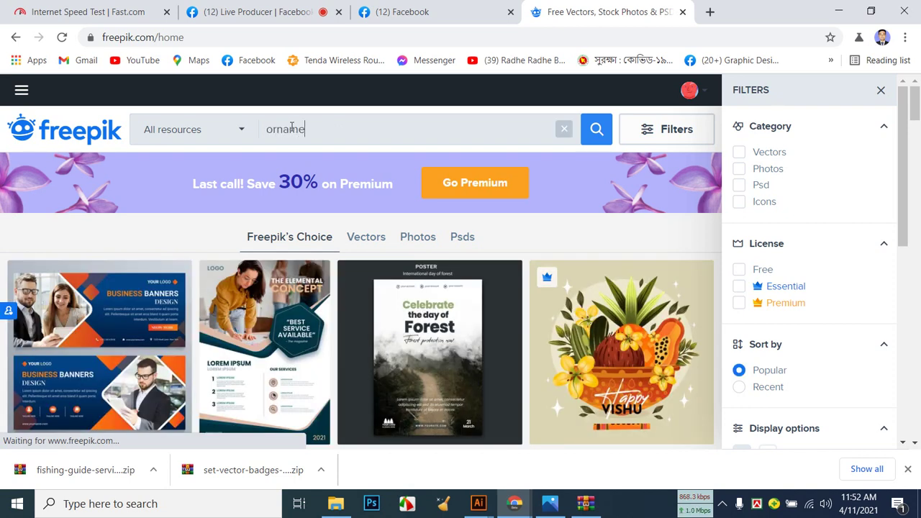
type("naments")
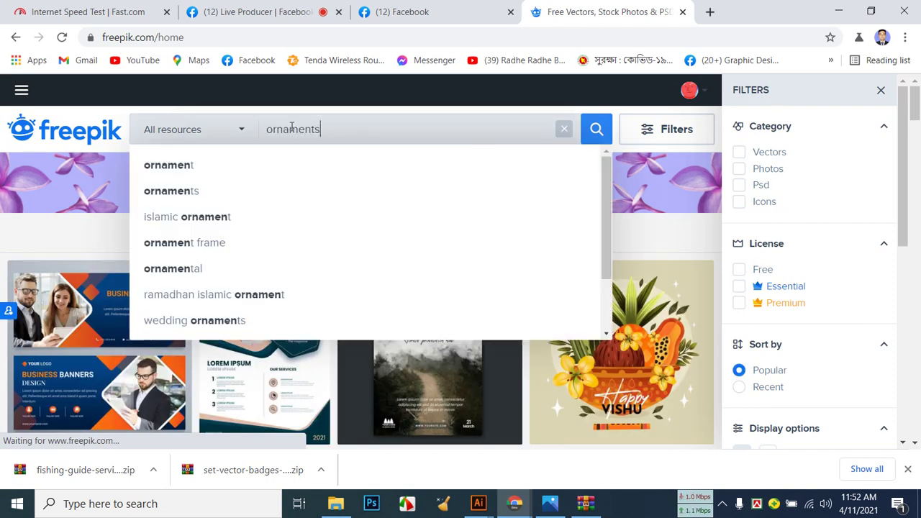
key("Return")
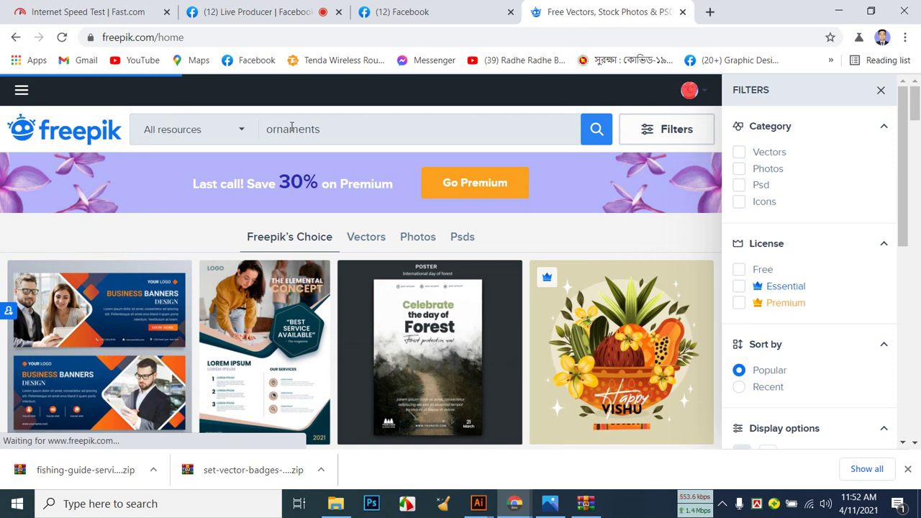
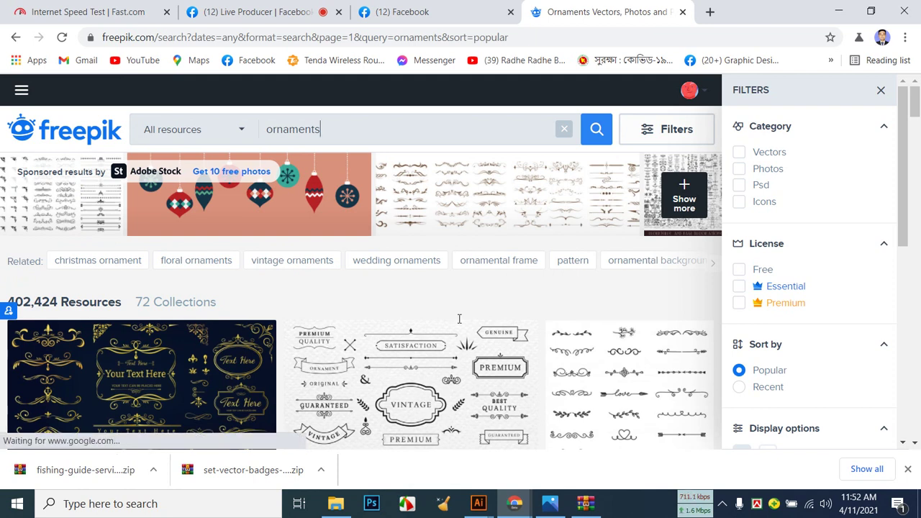
Open the swirl ornament strokes vector from the search results, examine its preview and licence, and close it.
scroll(586, 368, "down", 3)
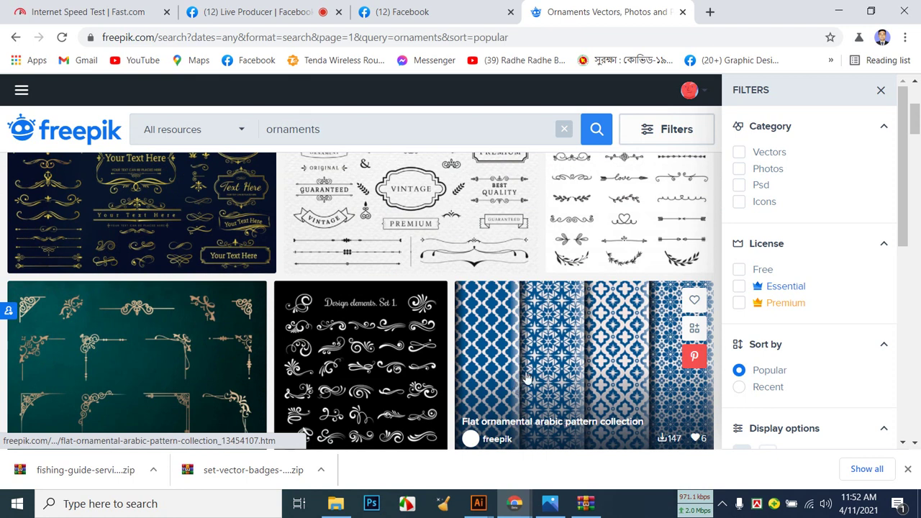
scroll(317, 353, "down", 4)
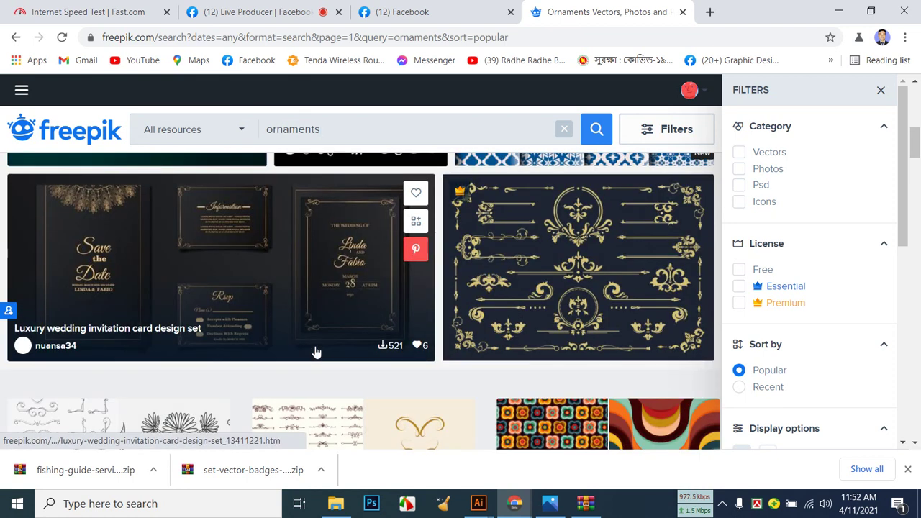
scroll(316, 352, "down", 1)
scroll(317, 352, "down", 2)
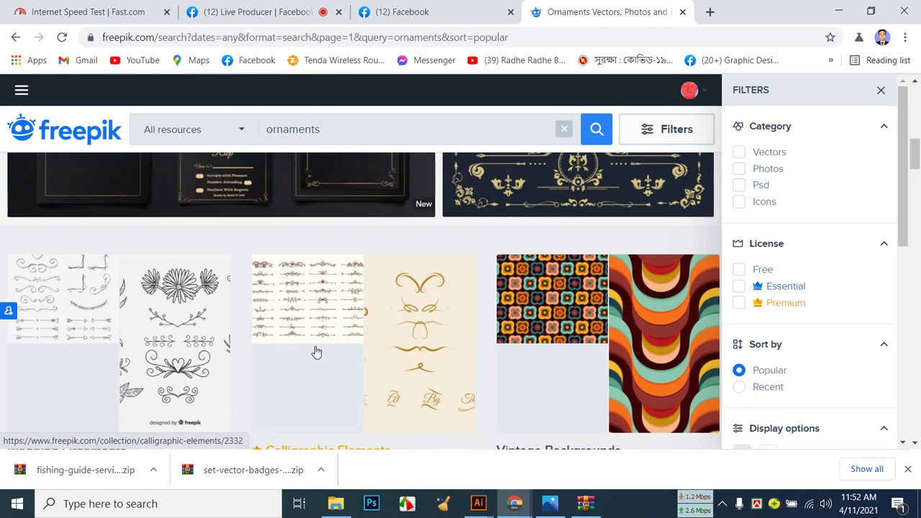
scroll(316, 352, "down", 3)
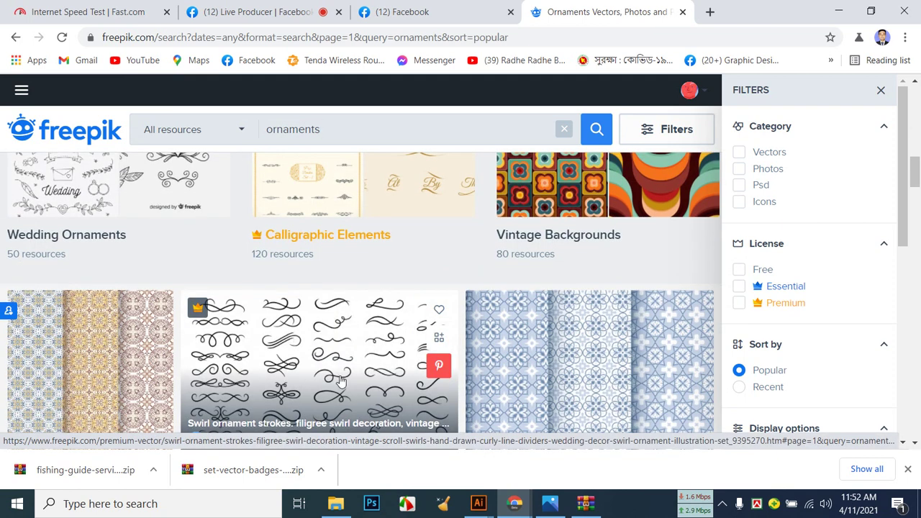
scroll(317, 352, "down", 2)
left_click(365, 319)
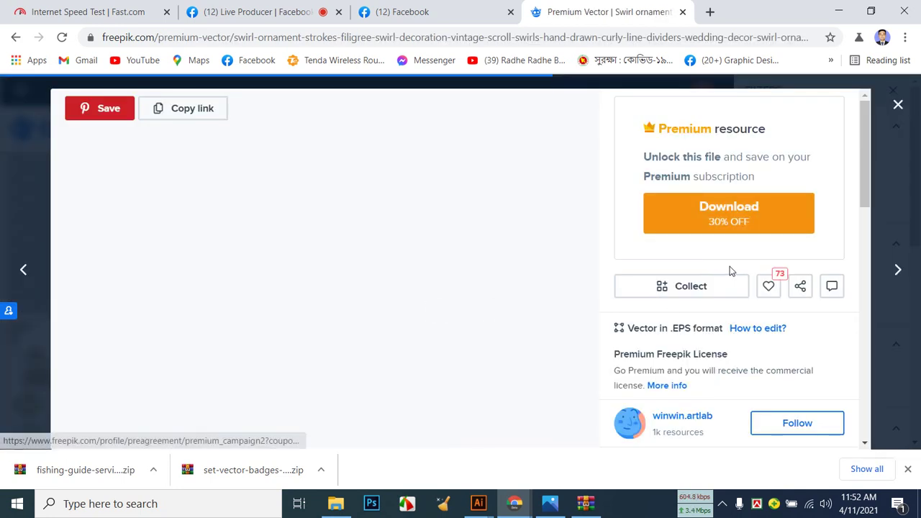
scroll(728, 266, "down", 4)
scroll(699, 261, "up", 4)
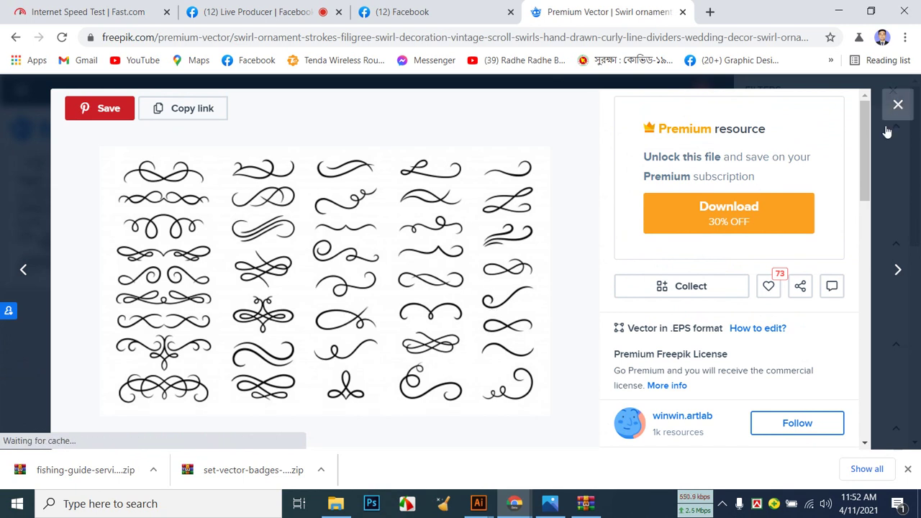
left_click(897, 107)
Open the golden ornament collection from the results in a separate browser tab.
scroll(586, 265, "down", 2)
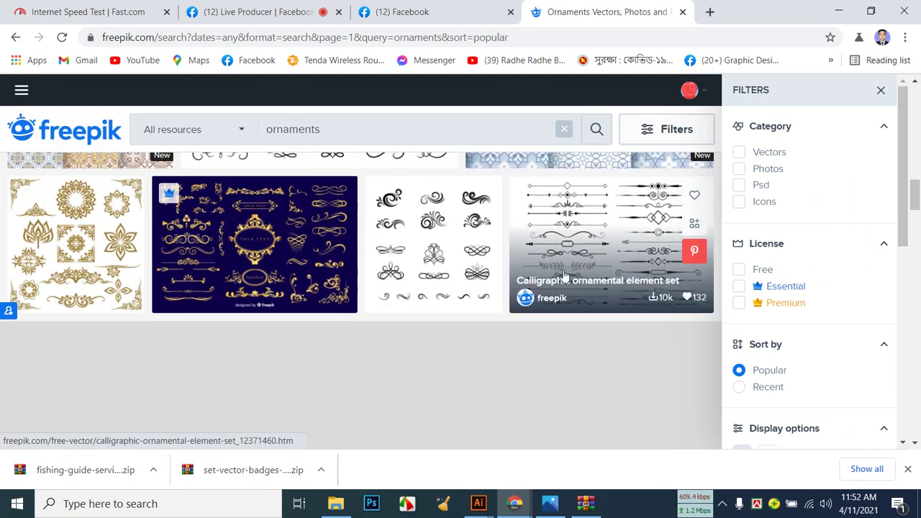
right_click(232, 268)
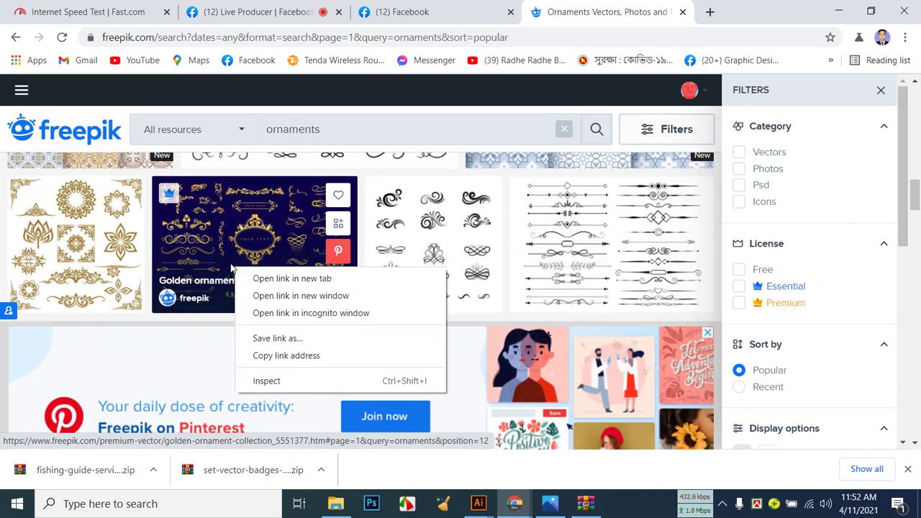
left_click(291, 278)
Find the label ornament collection set by rawpixel.com further down the results and open it in a separate tab.
scroll(596, 259, "down", 4)
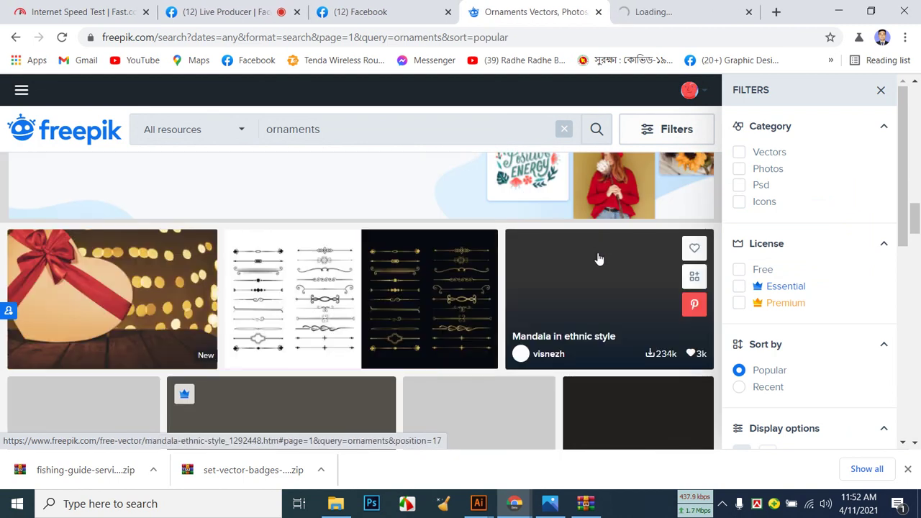
scroll(598, 257, "down", 2)
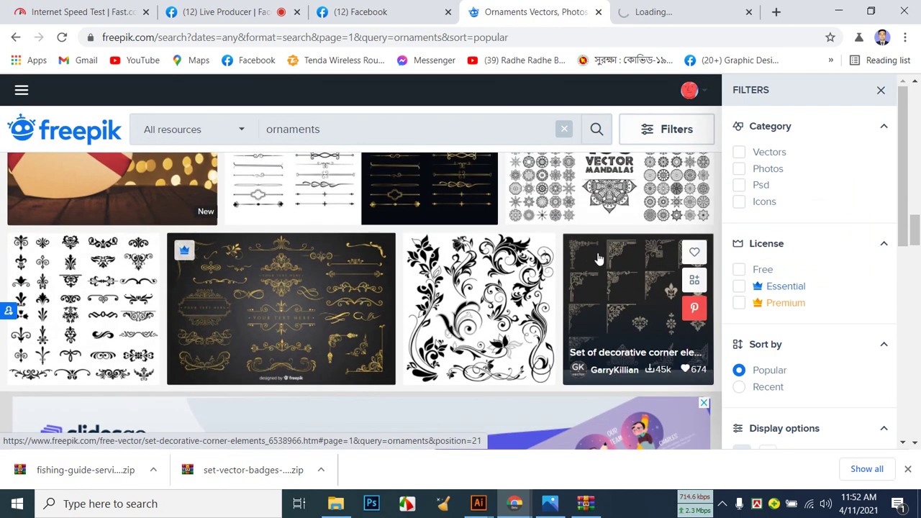
scroll(598, 259, "down", 1)
scroll(597, 258, "down", 10)
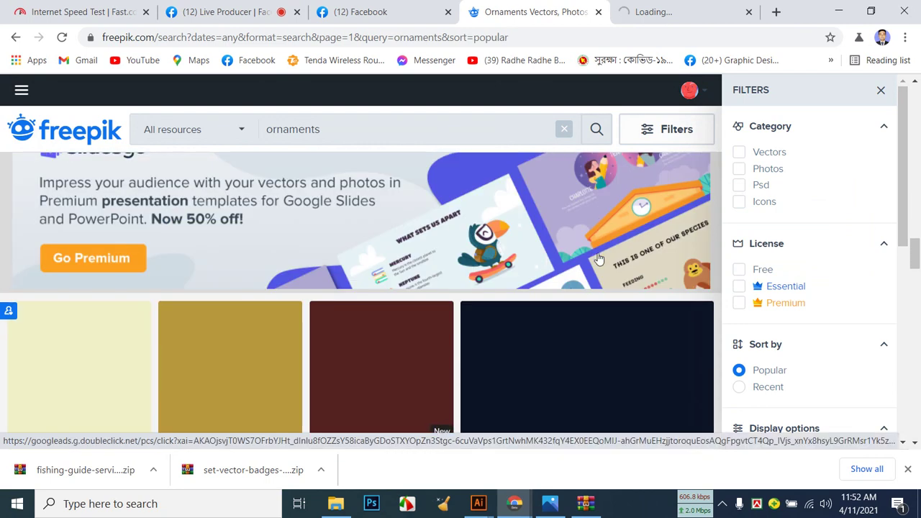
scroll(598, 260, "down", 8)
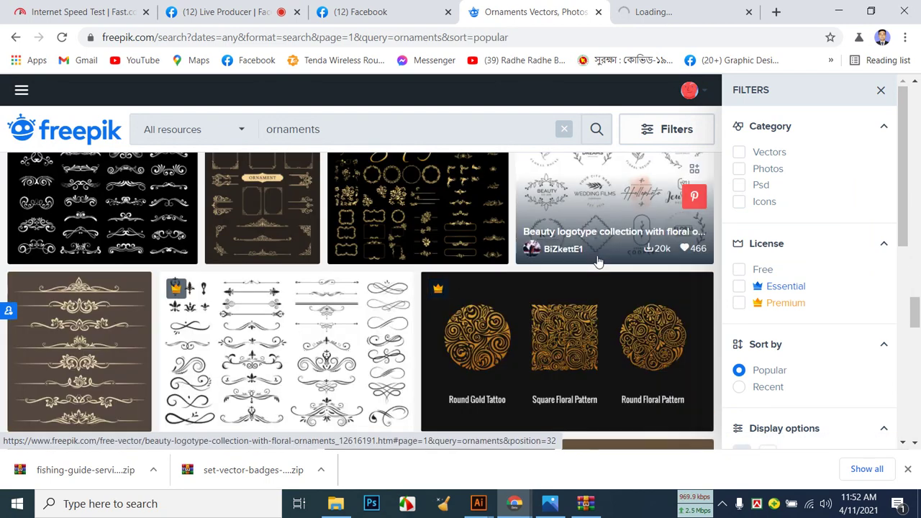
scroll(598, 260, "down", 2)
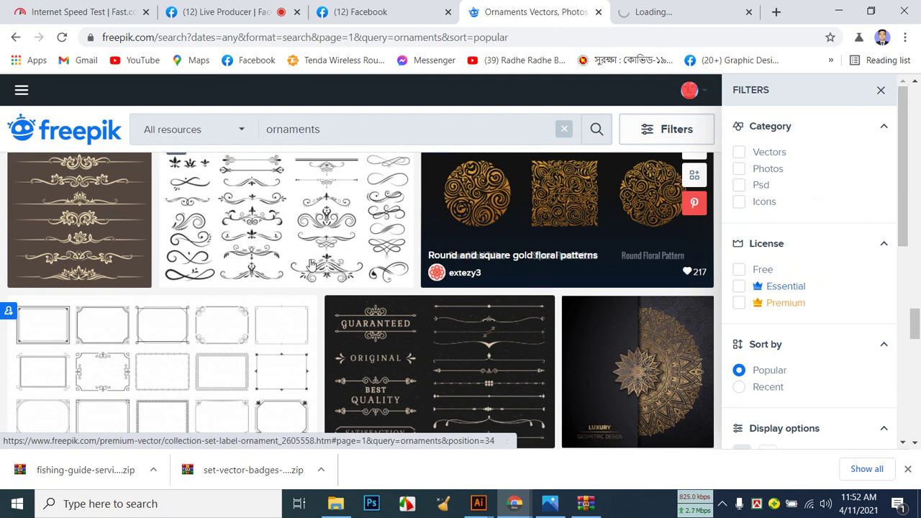
right_click(157, 268)
right_click(273, 205)
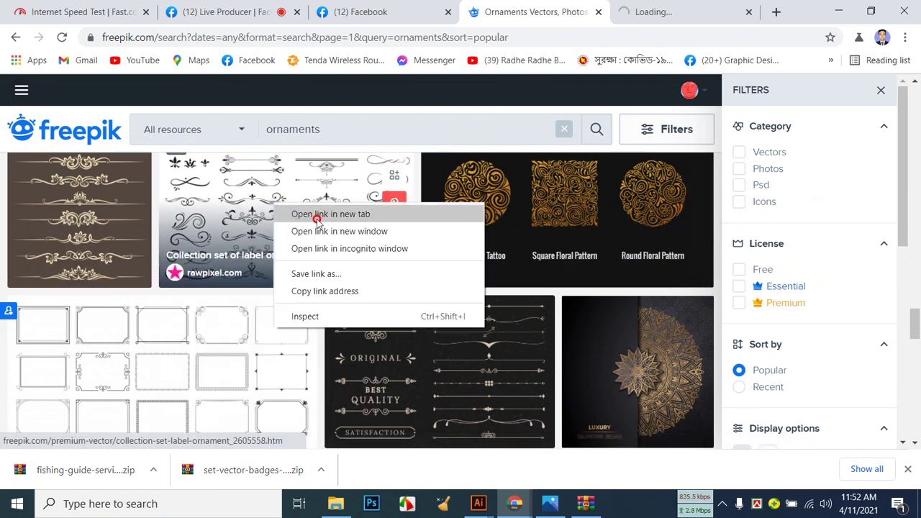
left_click(291, 214)
Check the golden ornament and label ornament pages for their download licence and close both tabs.
left_click(570, 12)
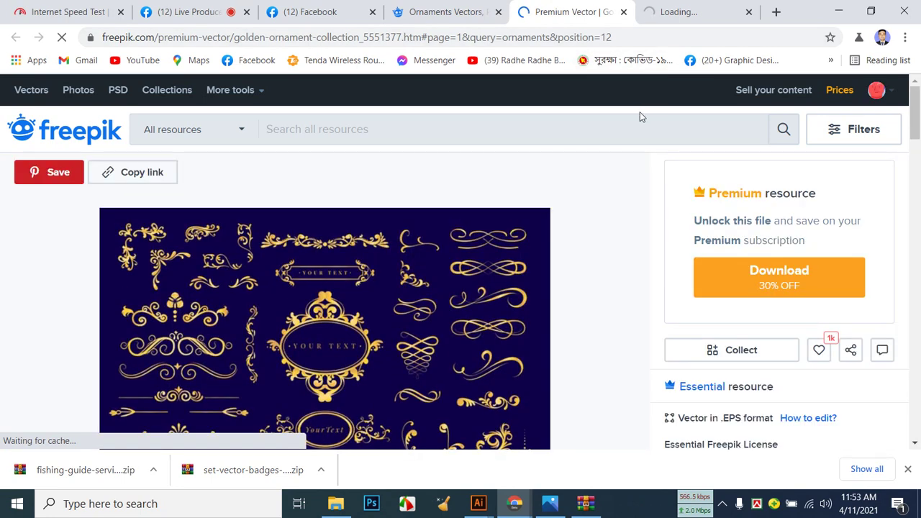
left_click(624, 11)
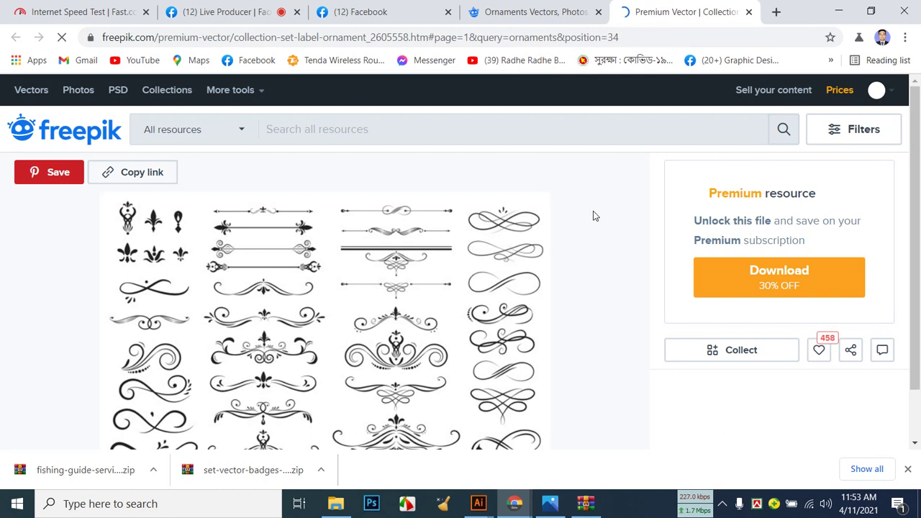
scroll(595, 223, "down", 5)
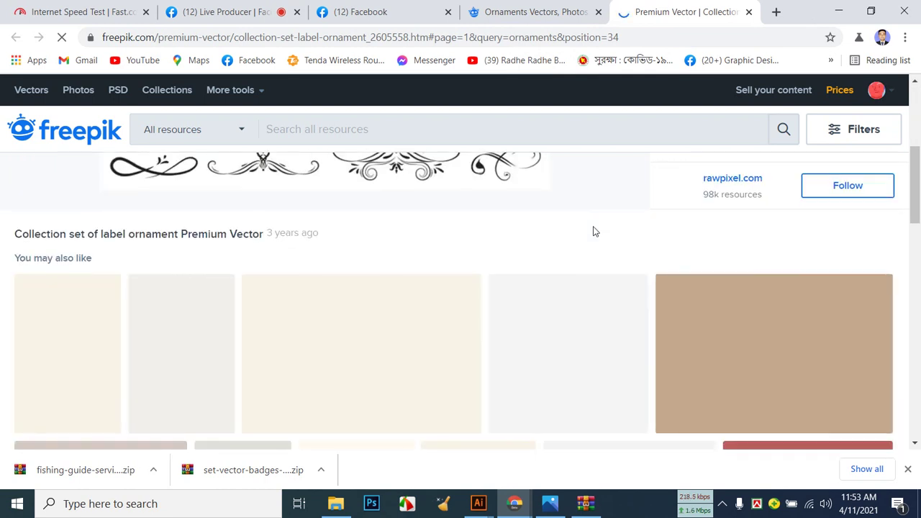
scroll(594, 228, "down", 3)
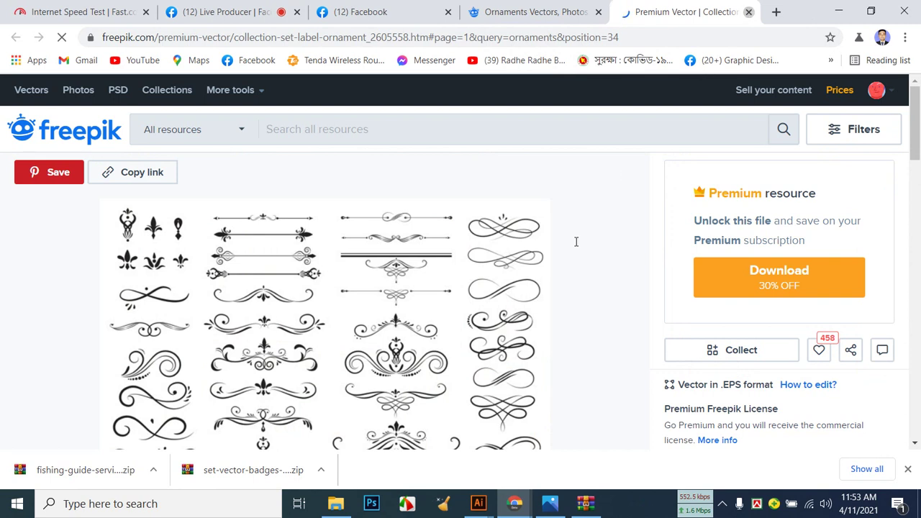
key("ctrl+w")
Look through the remaining ornament search results for a suitable decorative divider set.
scroll(559, 267, "down", 5)
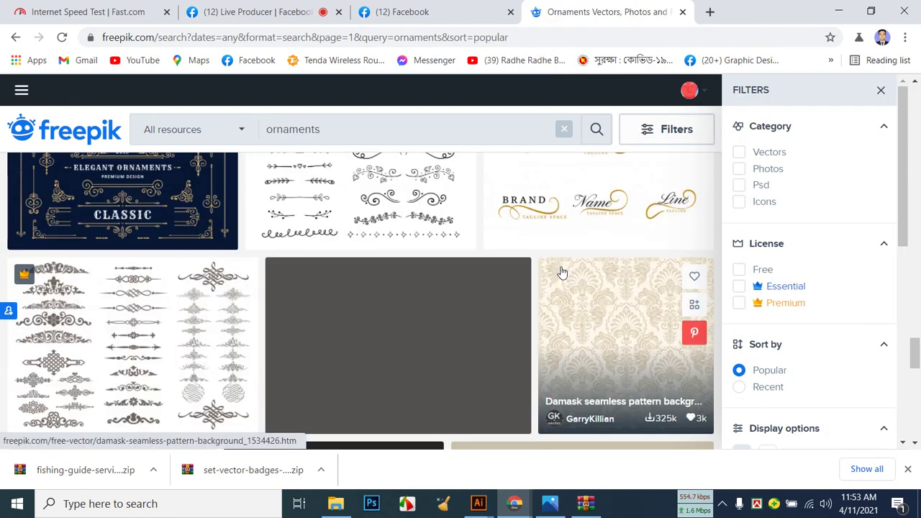
scroll(562, 272, "down", 5)
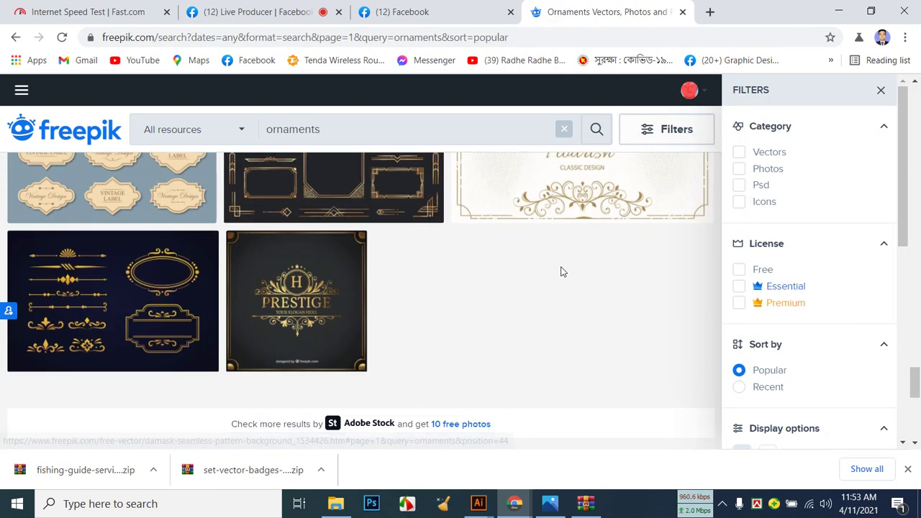
scroll(531, 265, "down", 8)
scroll(532, 257, "up", 10)
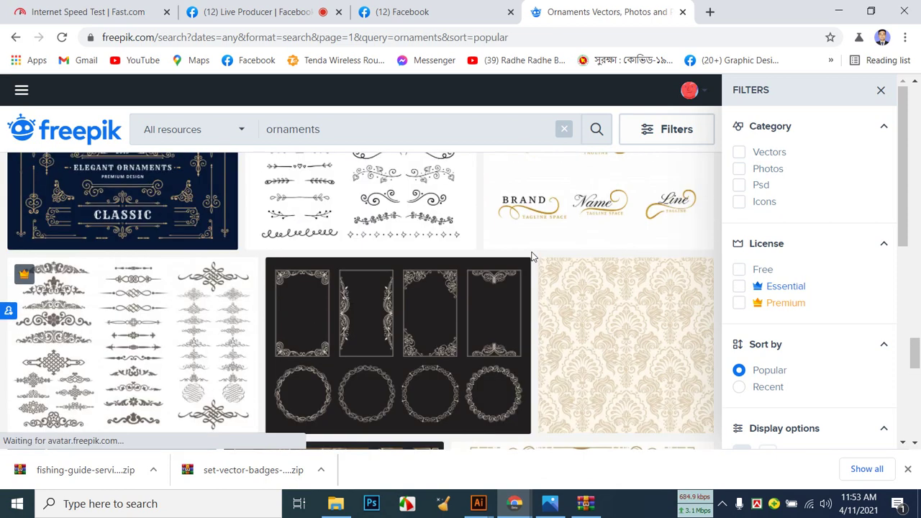
scroll(533, 257, "up", 4)
scroll(532, 257, "up", 10)
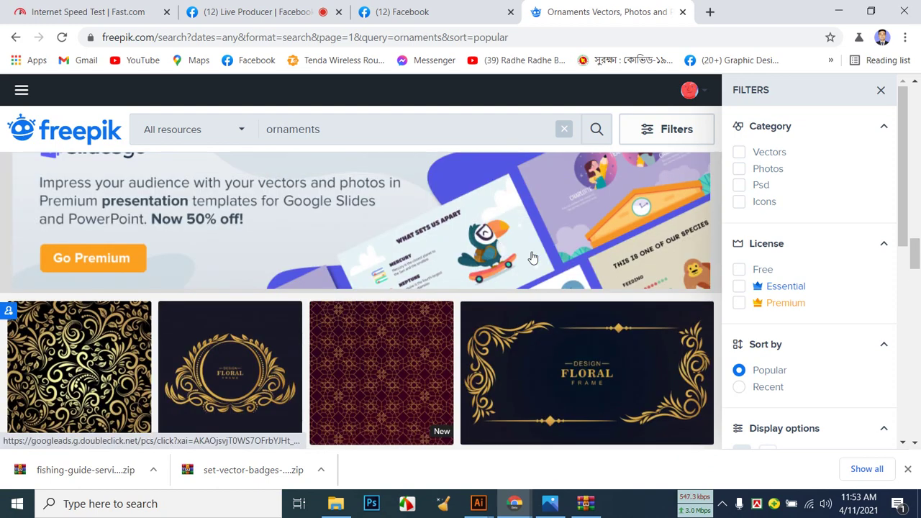
scroll(532, 256, "up", 5)
scroll(533, 257, "up", 6)
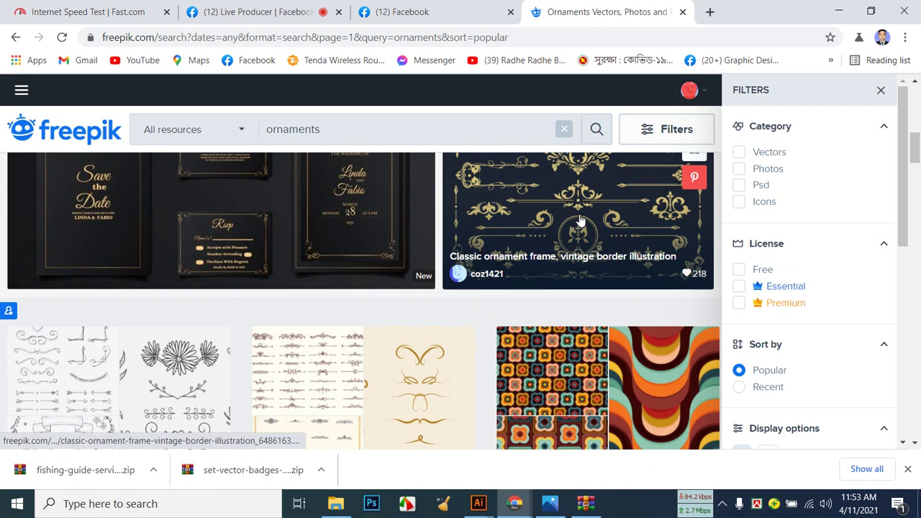
Filter the ornament results to the Free licence and browse the filtered vectors.
scroll(580, 219, "up", 5)
left_click(735, 270)
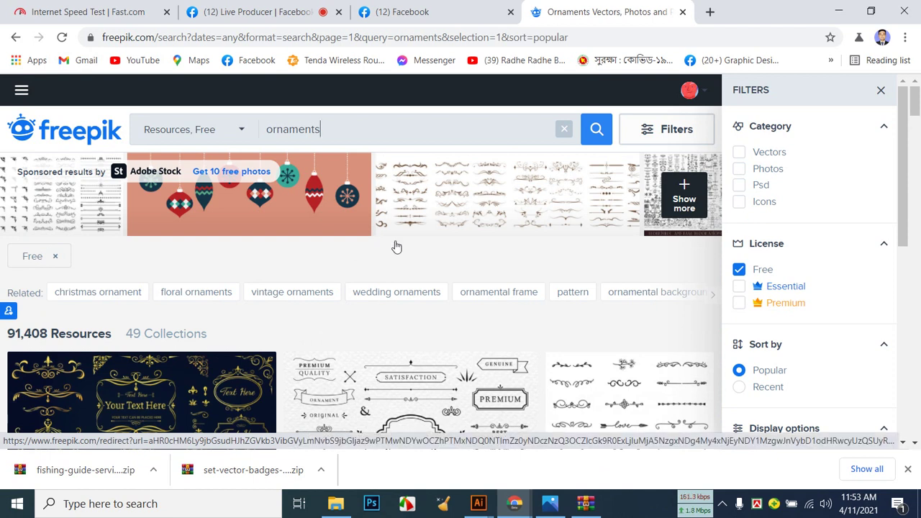
scroll(395, 247, "down", 4)
scroll(489, 270, "up", 3)
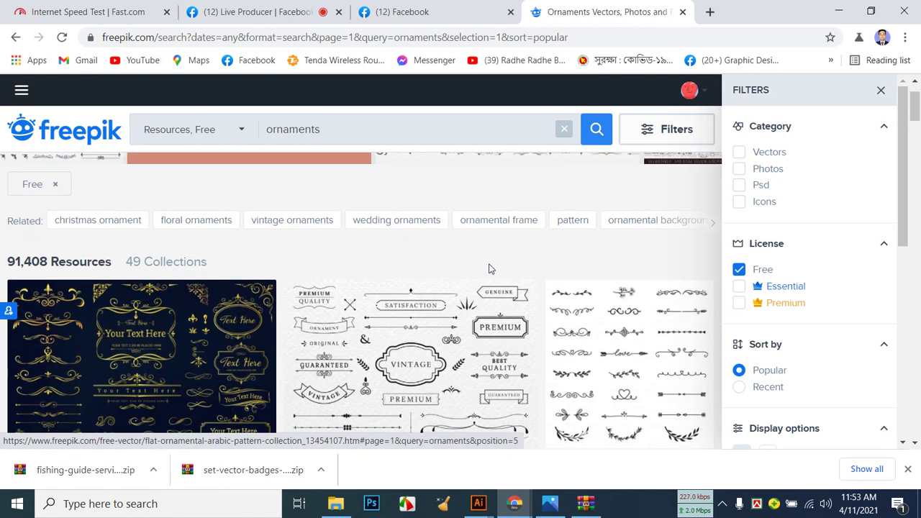
scroll(534, 245, "down", 3)
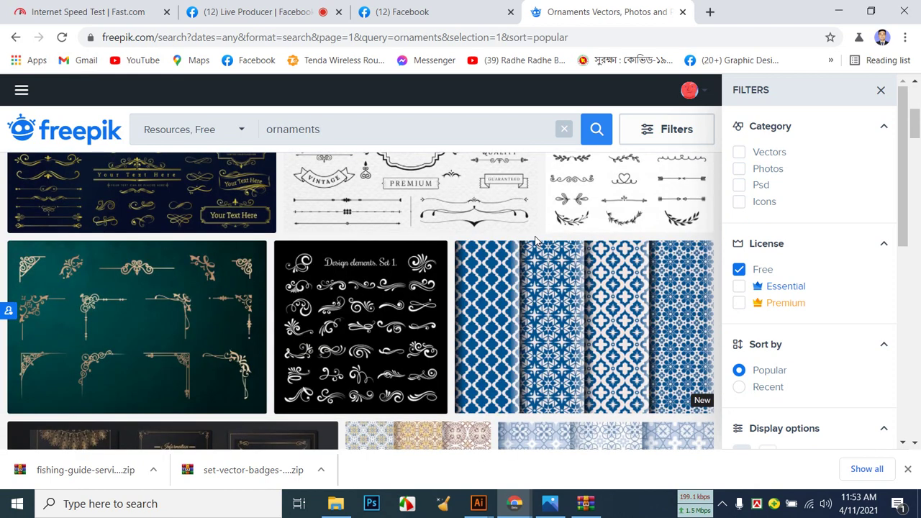
Open the "Design elements. Set 1." ornament vector in a separate tab, look further through the results, and switch to its page.
scroll(533, 241, "down", 1)
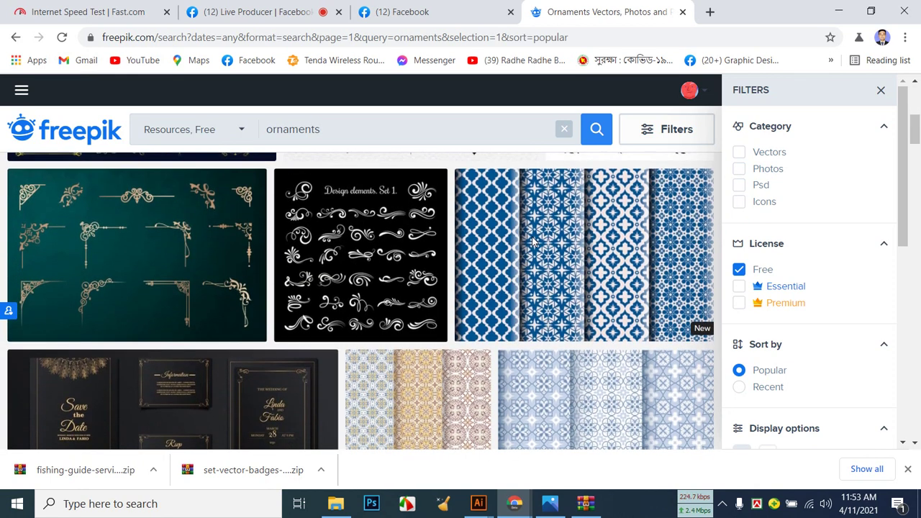
right_click(342, 250)
left_click(390, 254)
scroll(391, 258, "down", 4)
scroll(391, 258, "down", 4)
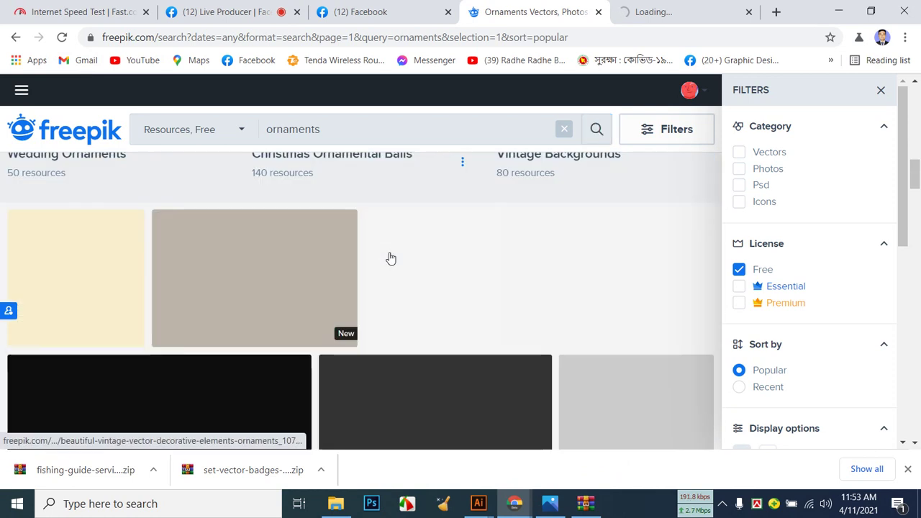
scroll(391, 257, "down", 2)
scroll(390, 258, "up", 2)
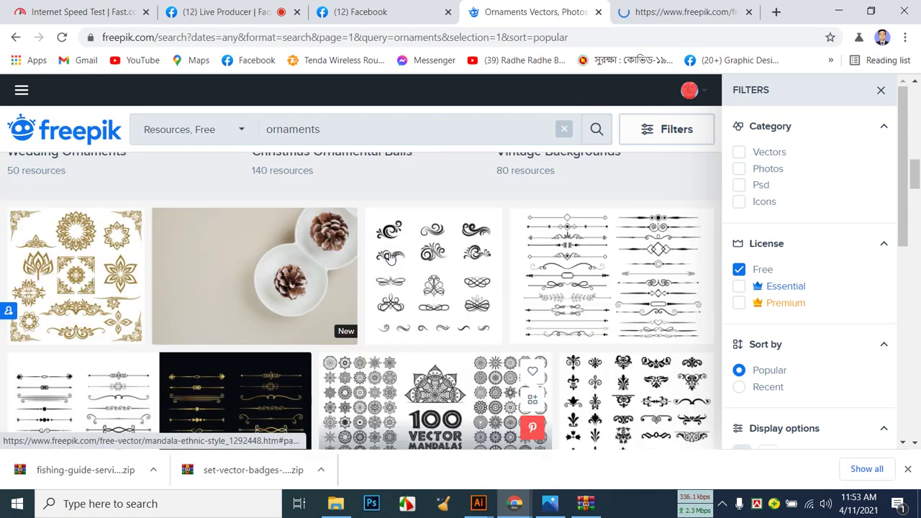
scroll(391, 259, "down", 3)
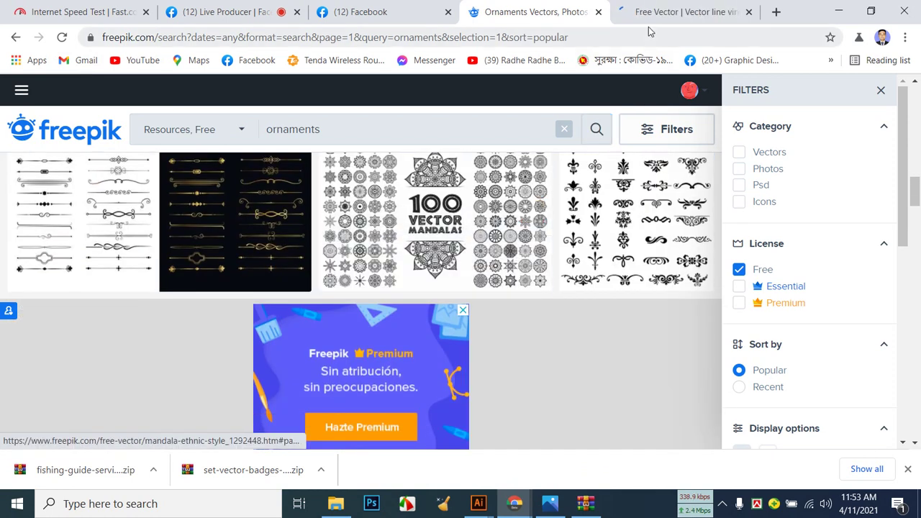
left_click(648, 12)
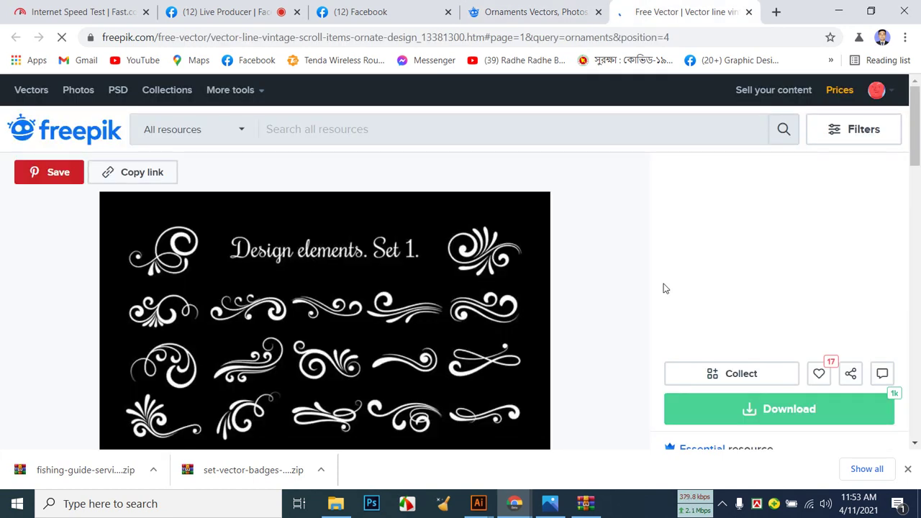
Download the vintage scroll ornament set under the free attribution licence and dismiss the attribution notice.
scroll(663, 288, "down", 2)
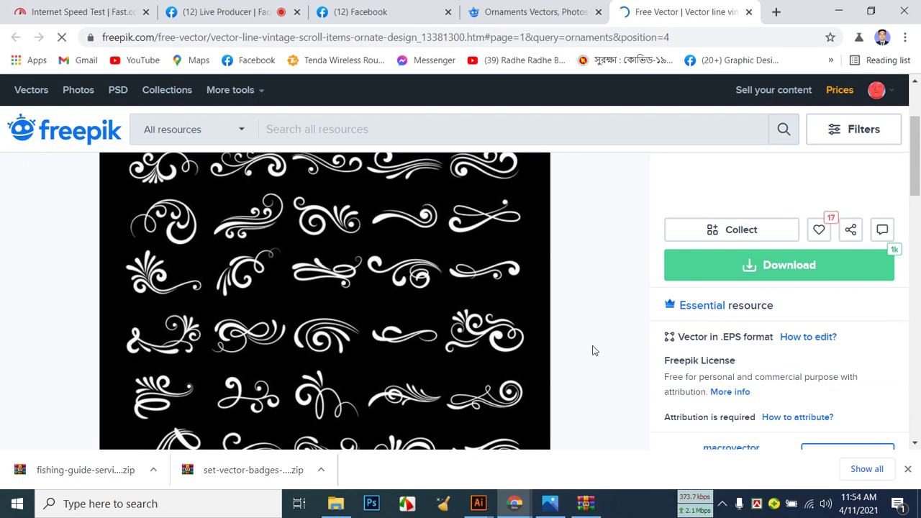
left_click(788, 266)
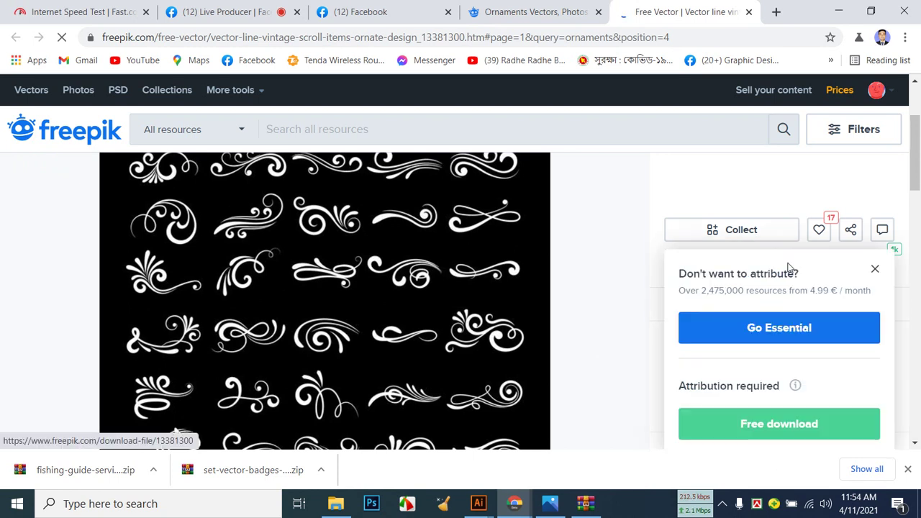
left_click(812, 423)
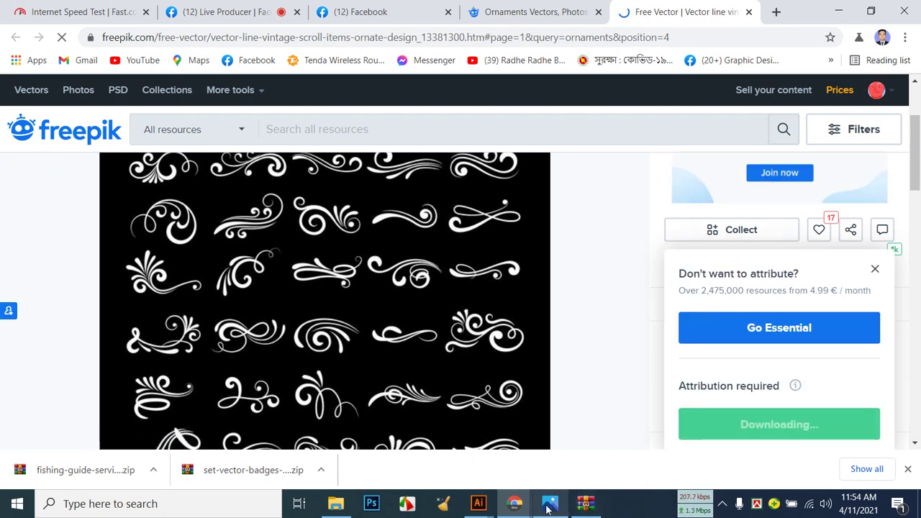
mouse_move(480, 507)
left_click(453, 439)
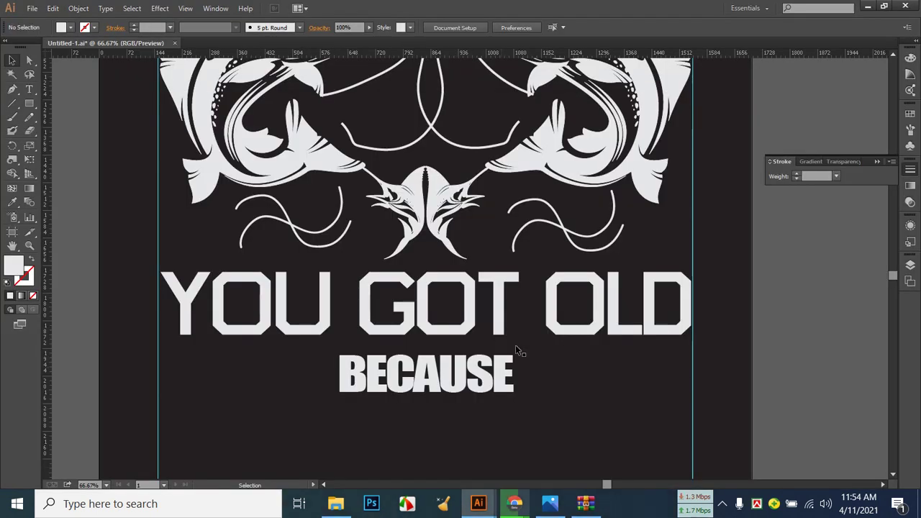
mouse_move(537, 510)
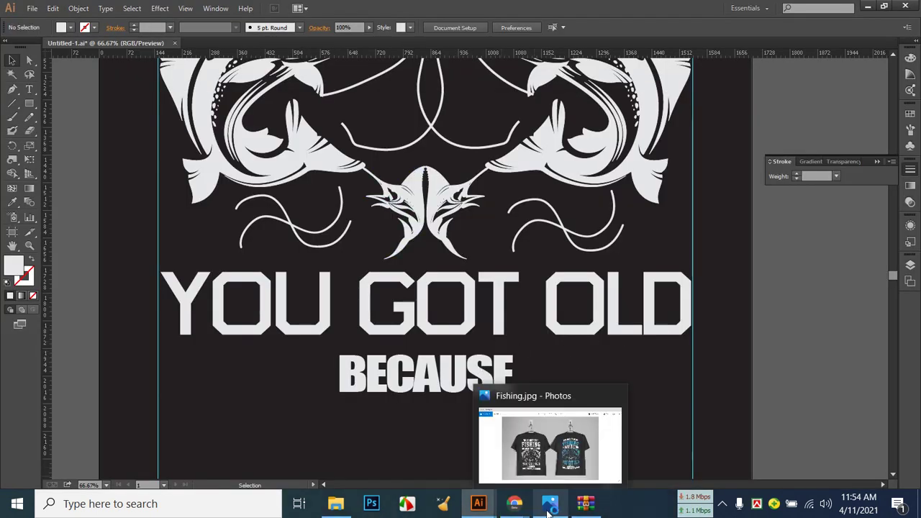
left_click(474, 432)
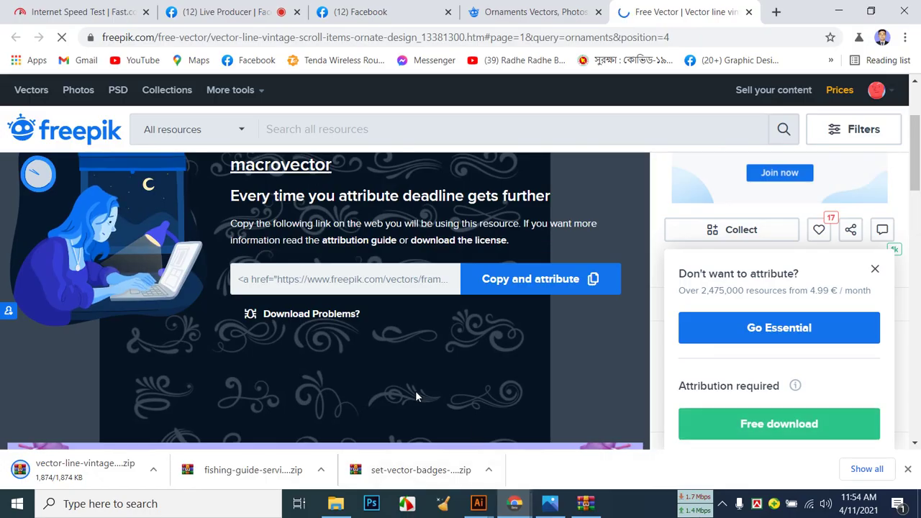
scroll(562, 266, "up", 2)
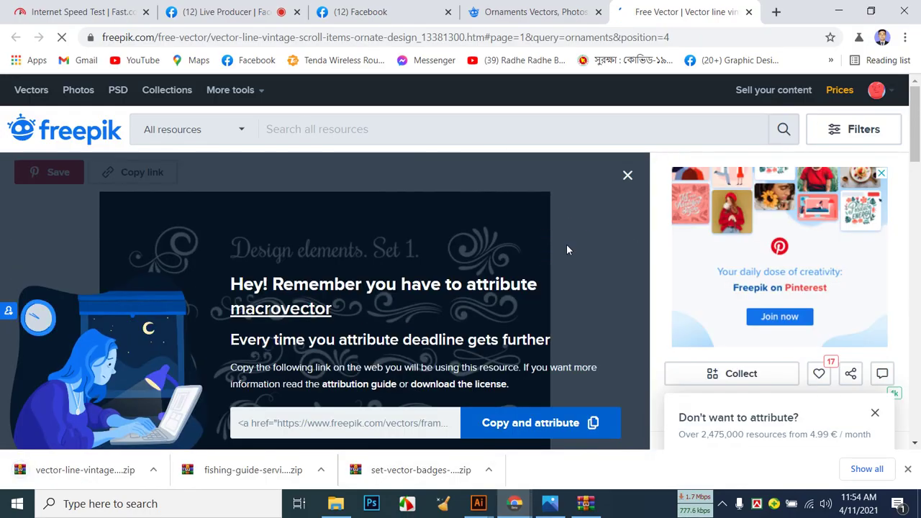
left_click(627, 175)
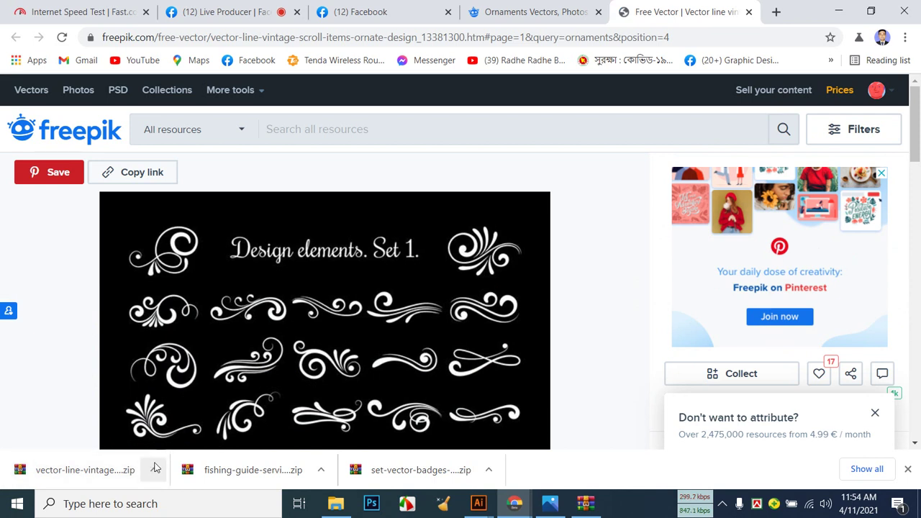
Locate the downloaded vector-line-vintage-scroll-items-for-ornate-design.zip in its folder and open the EPS file it contains in Illustrator.
left_click(154, 470)
left_click(215, 419)
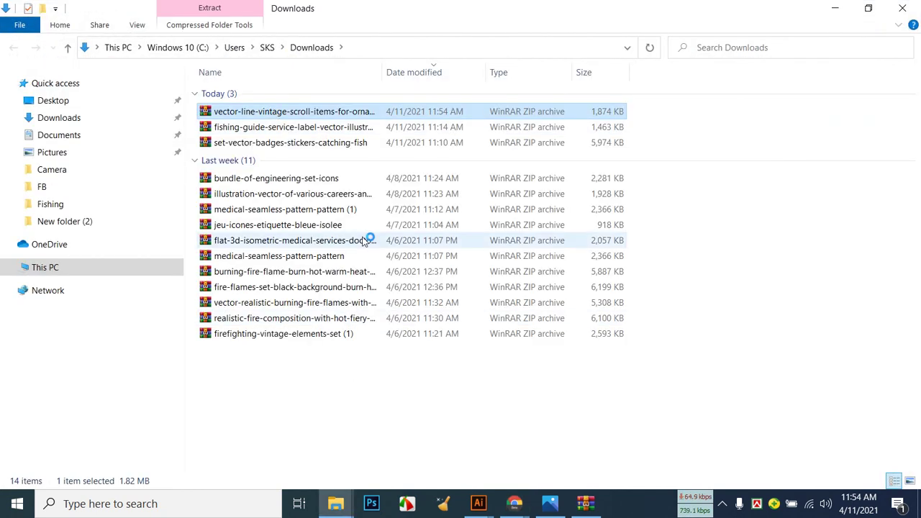
key("Return")
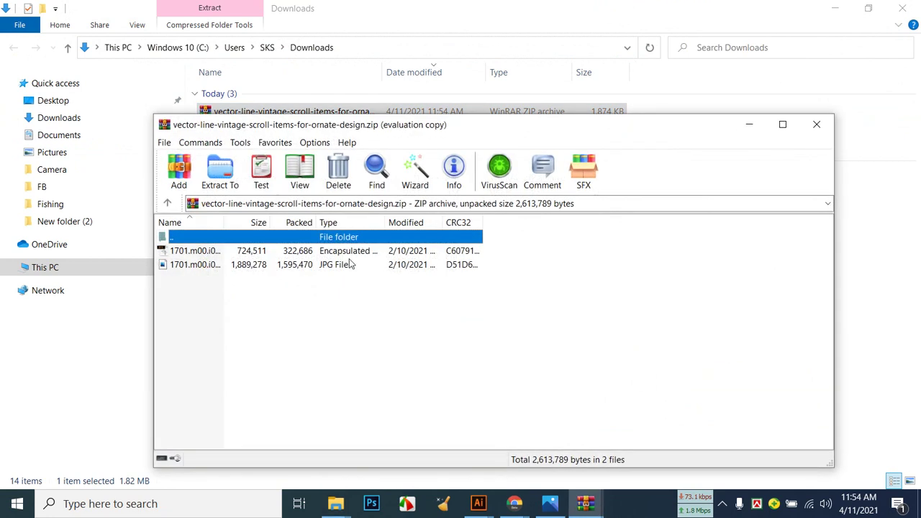
double_click(194, 251)
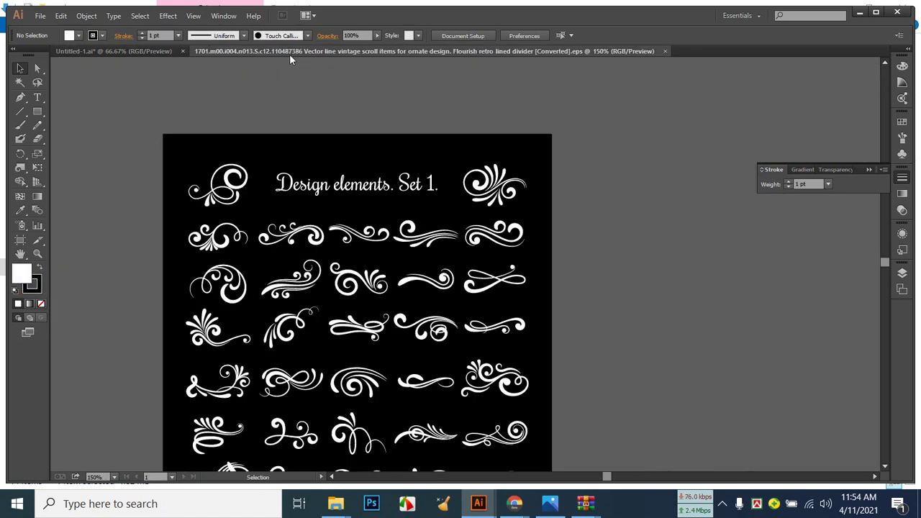
Float the ornament document over the T-shirt design and copy the second flourish in the row below its title to beside BECAUSE.
left_click_drag(289, 54, 504, 135)
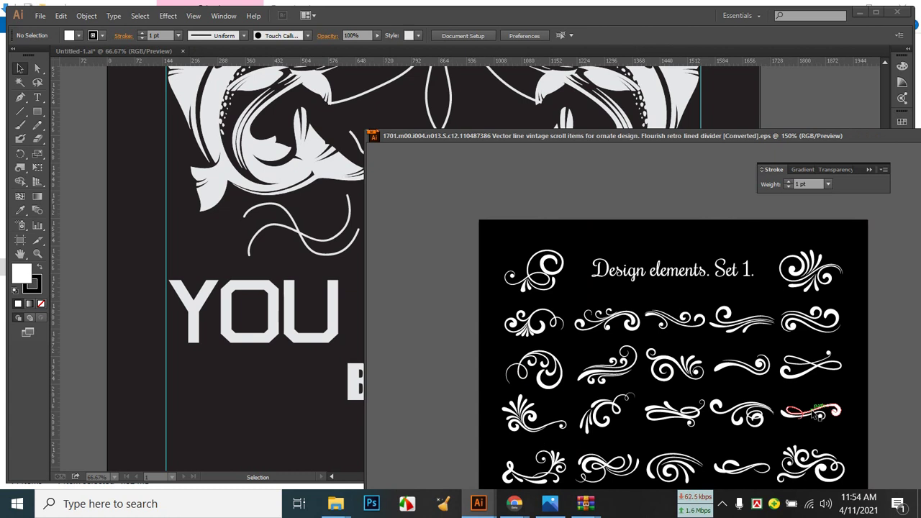
scroll(816, 396, "down", 5)
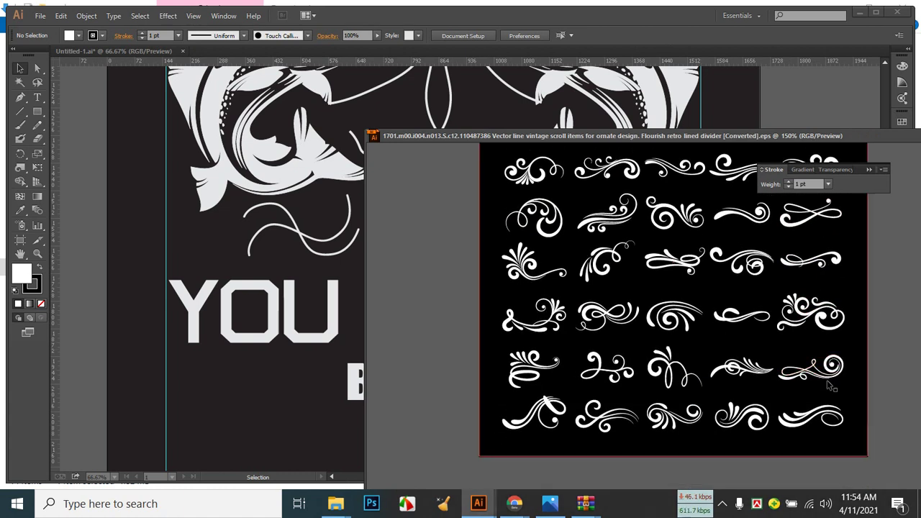
scroll(816, 365, "up", 4)
scroll(814, 370, "up", 2)
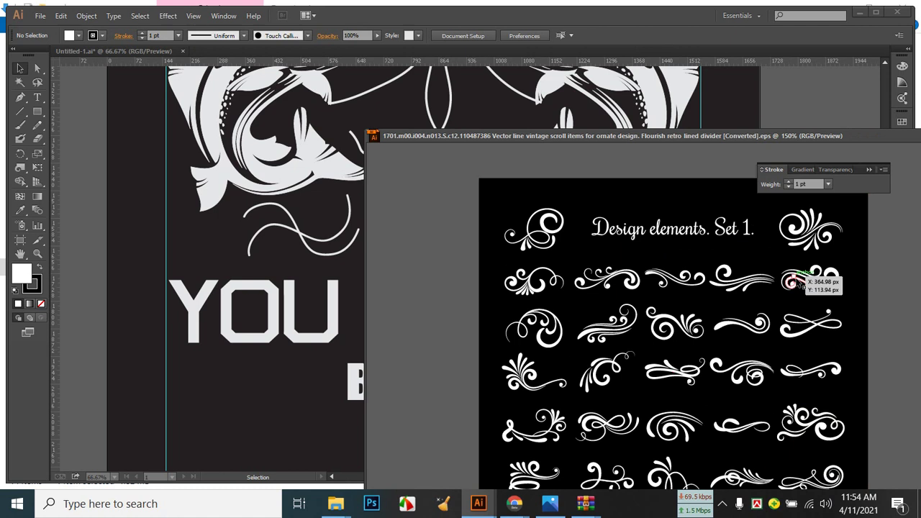
left_click_drag(791, 280, 248, 382)
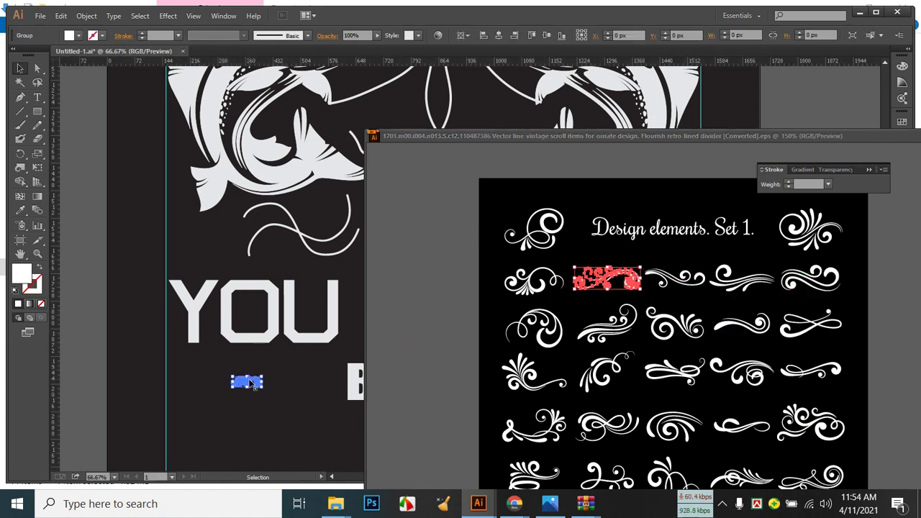
Enlarge the flourish beside BECAUSE to about 371 × 127 px and fill it with the C=0 M=0 Y=0 K=10 swatch.
left_click_drag(265, 387, 323, 440)
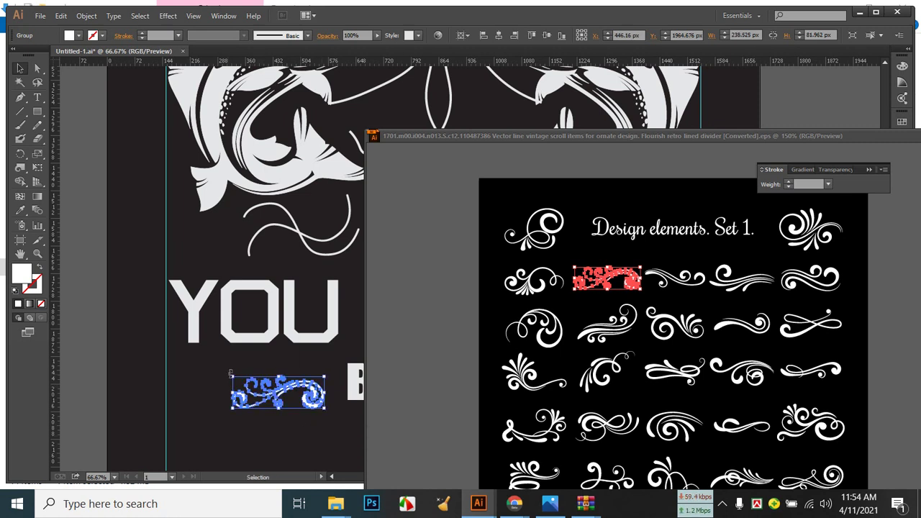
left_click_drag(232, 375, 181, 350)
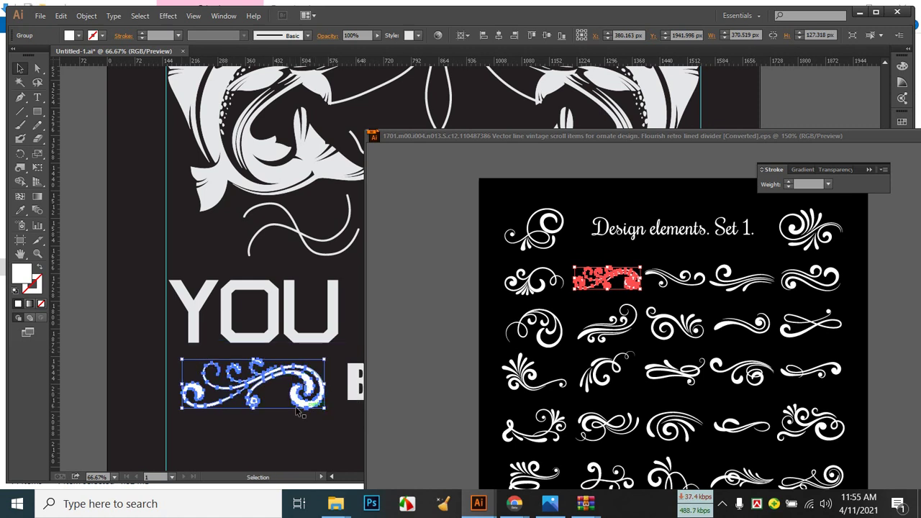
left_click(69, 35)
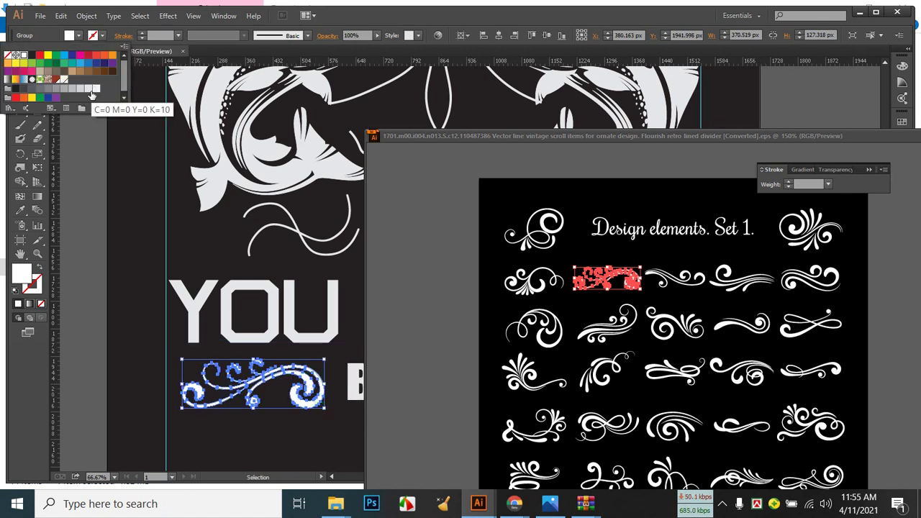
left_click(89, 89)
left_click(235, 455)
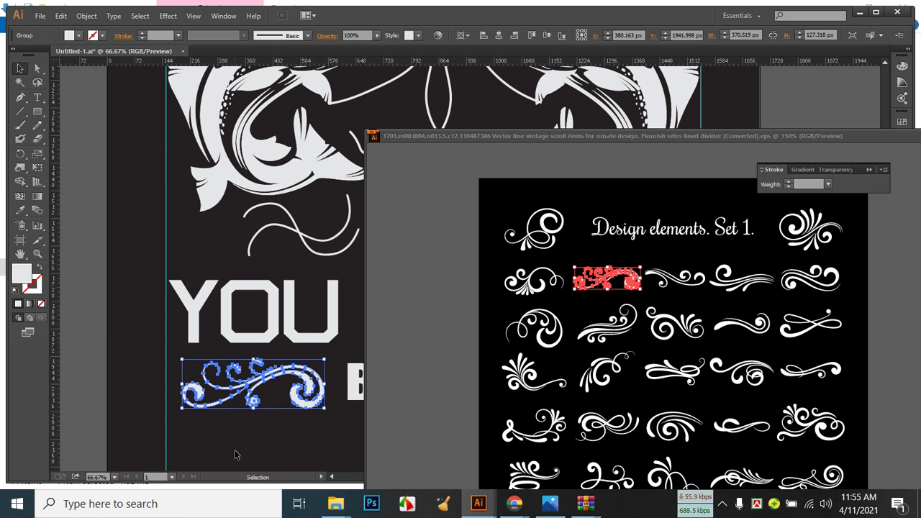
left_click(241, 449)
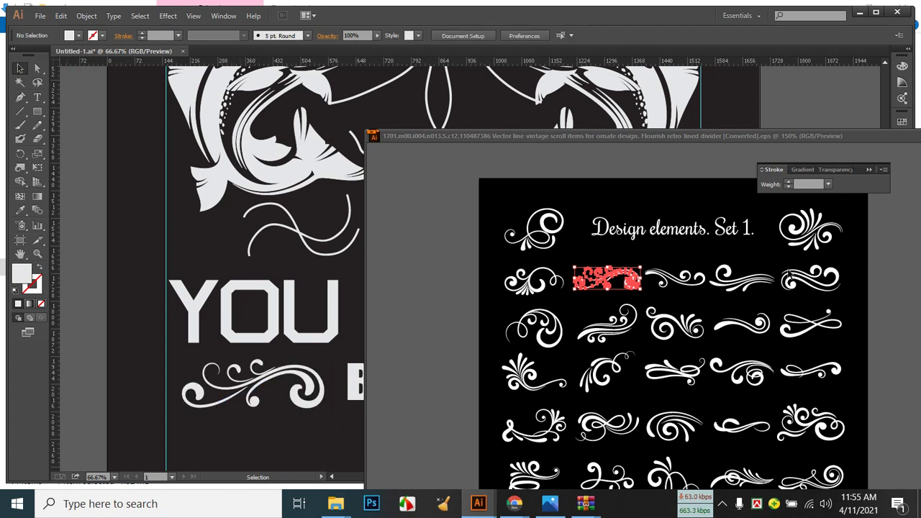
Ungroup the fish artwork and delete only the crossed wavy lines above YOU.
left_click(301, 232)
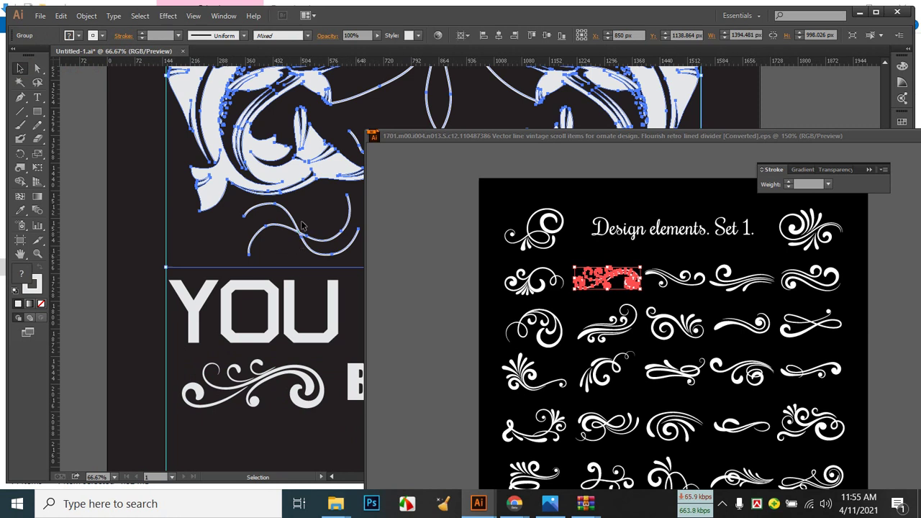
right_click(301, 232)
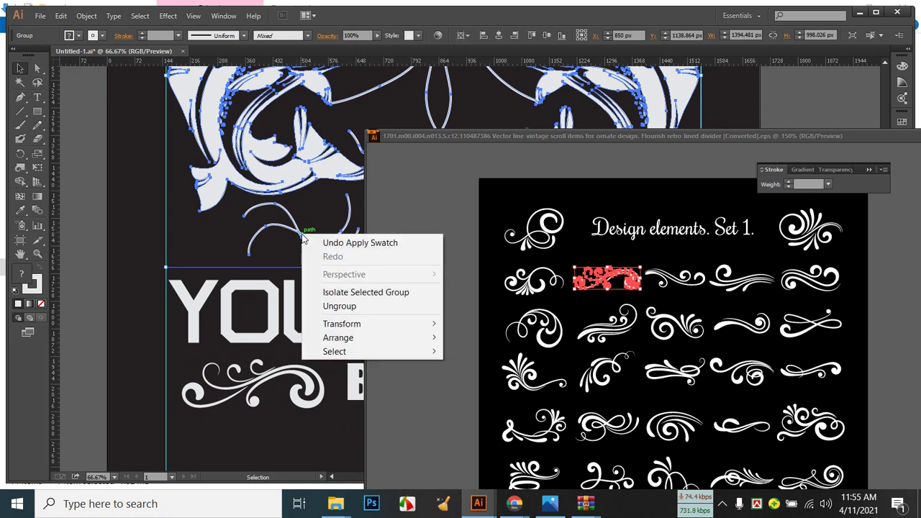
left_click(337, 312)
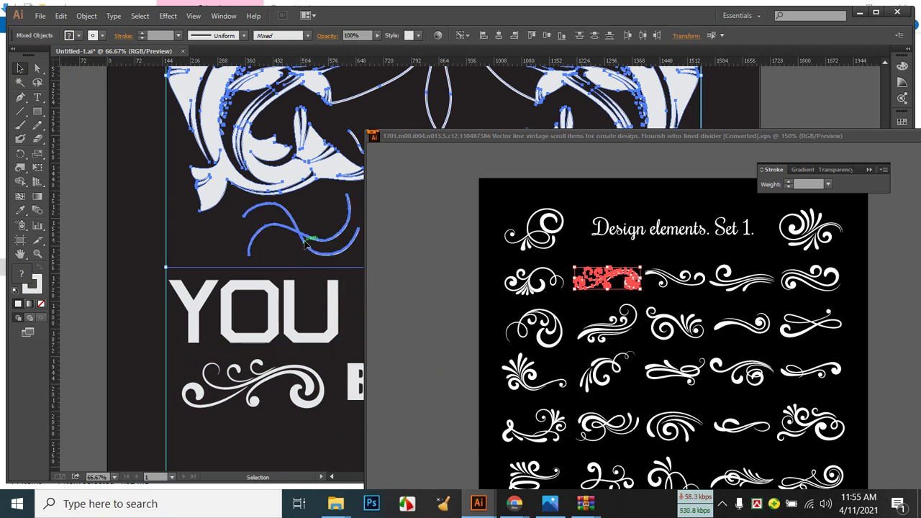
key("Delete")
key("ctrl+z")
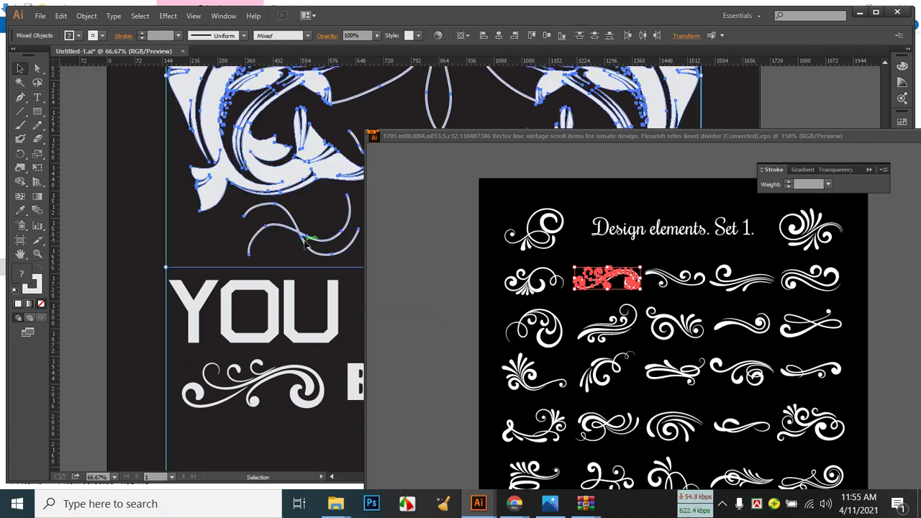
left_click(203, 223)
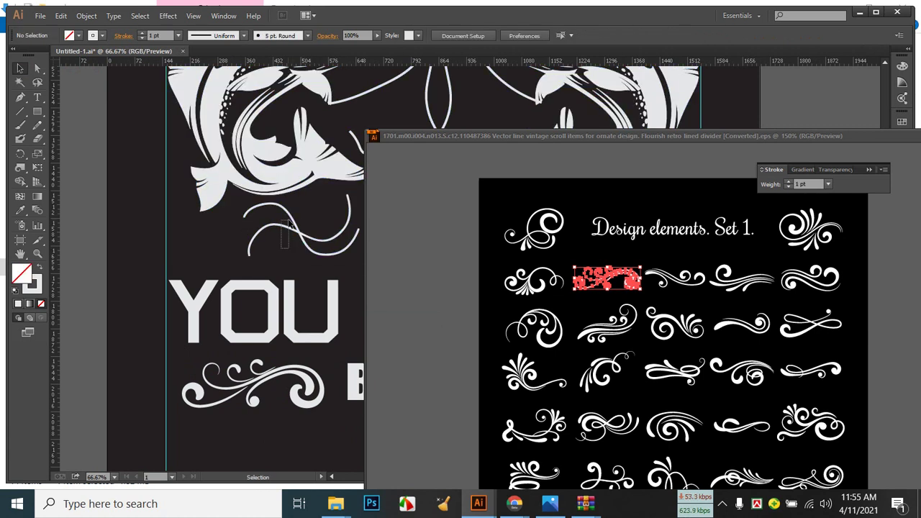
left_click(288, 225)
key("Delete")
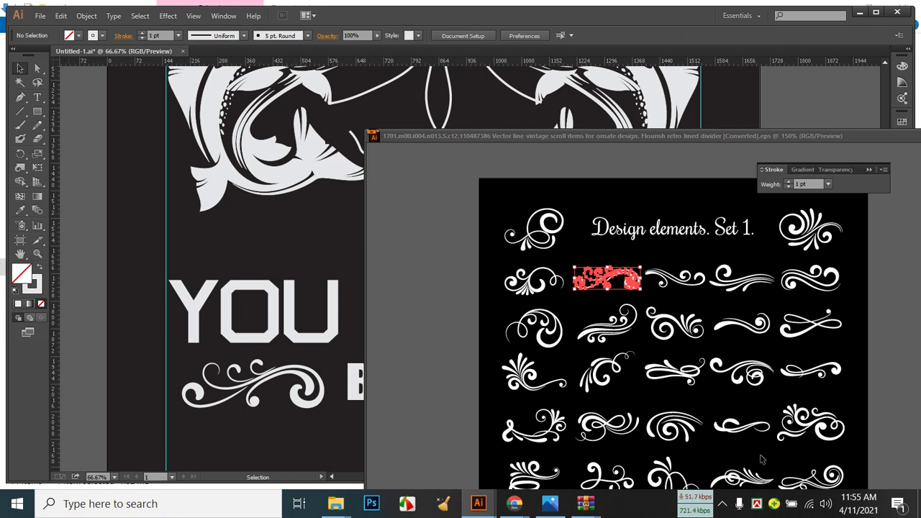
Copy the fourth flourish in the row below the ornament set's title into the empty space above YOU in the T-shirt design.
scroll(805, 455, "down", 3)
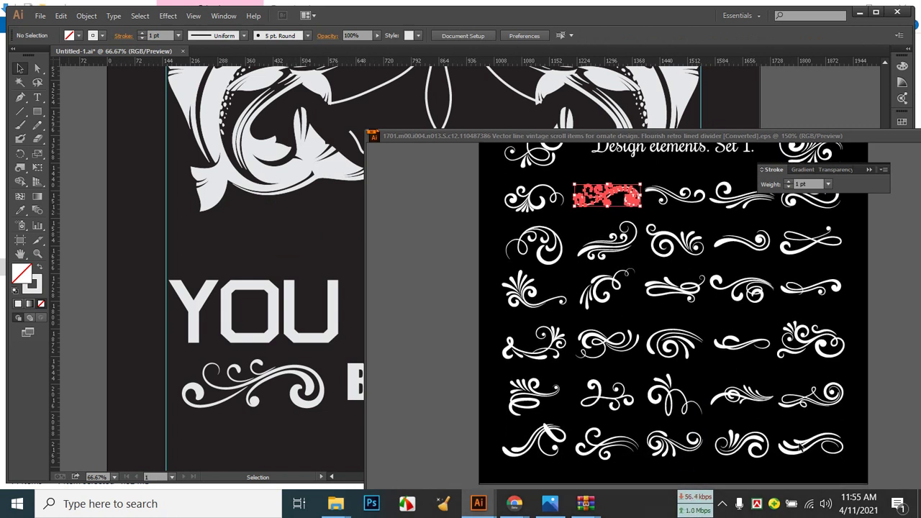
scroll(801, 447, "up", 3)
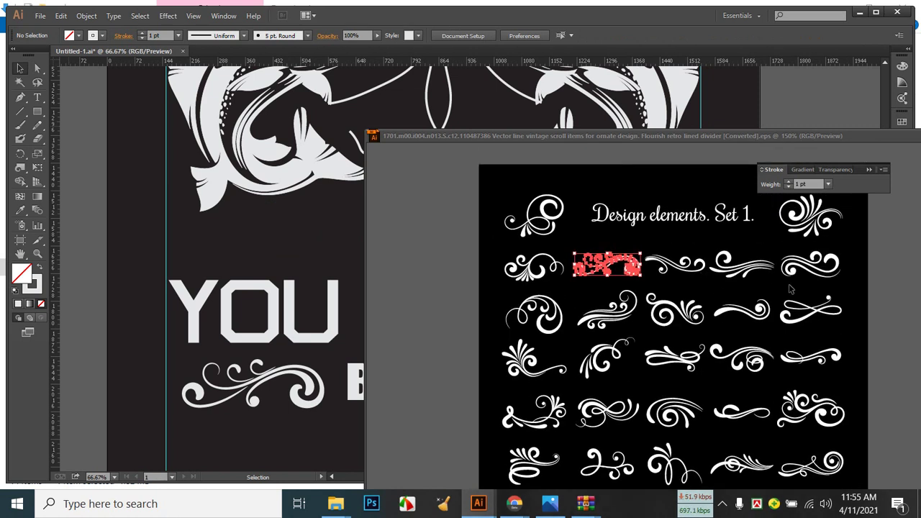
left_click(748, 267)
left_click_drag(748, 268, 318, 224)
left_click(302, 254)
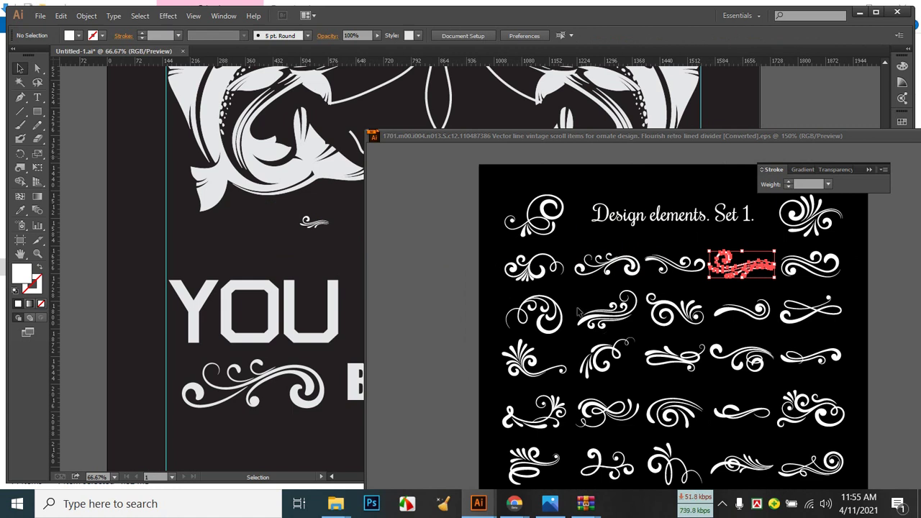
scroll(580, 415, "down", 2)
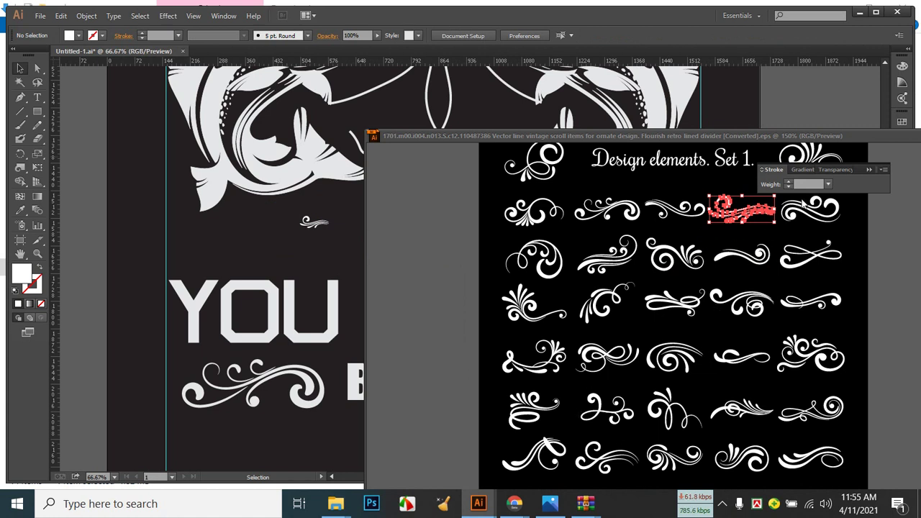
Close the floating ornament document and enlarge the copied flourish above YOU to about 372 × 153 px.
left_click_drag(663, 136, 401, 188)
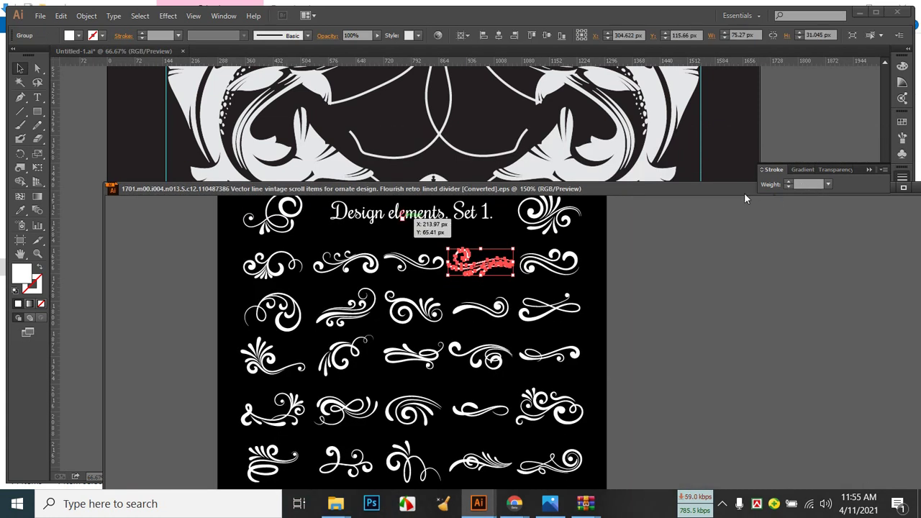
left_click_drag(753, 192, 505, 239)
left_click(714, 240)
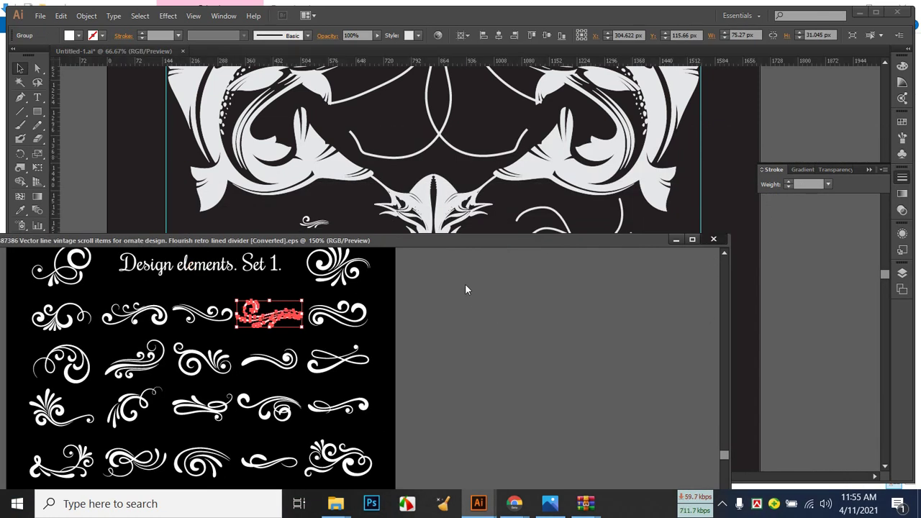
left_click(305, 219)
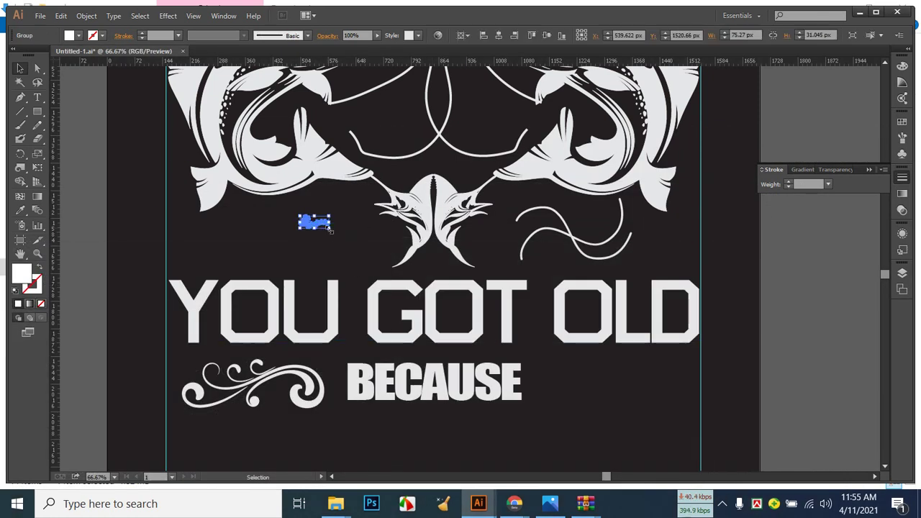
left_click_drag(330, 230, 400, 280)
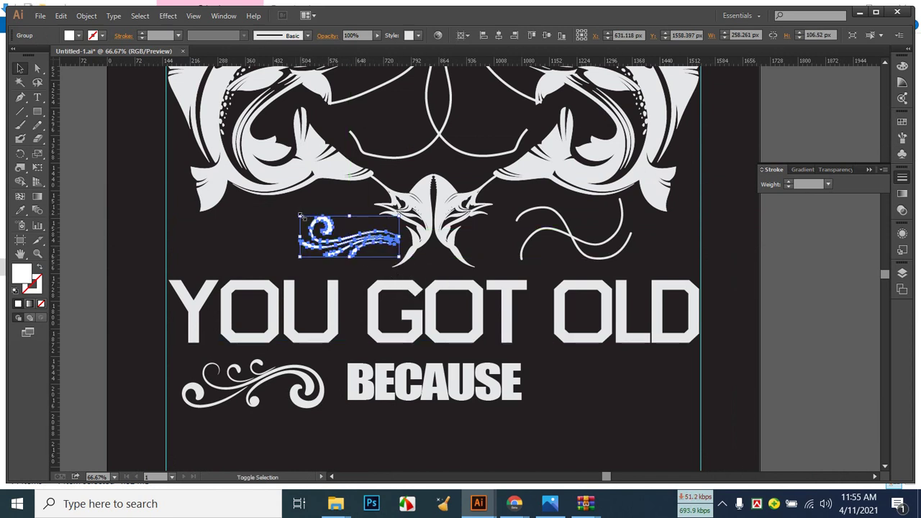
left_click_drag(300, 215, 231, 180)
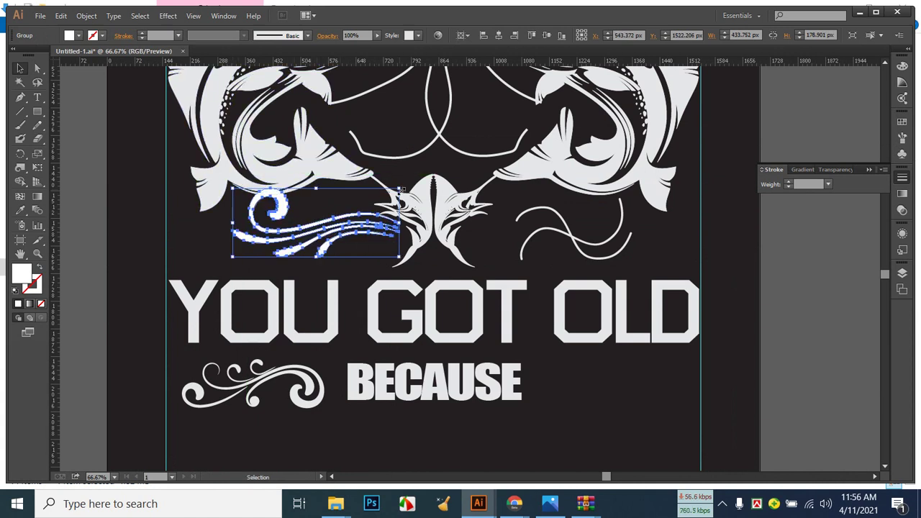
left_click_drag(401, 190, 376, 199)
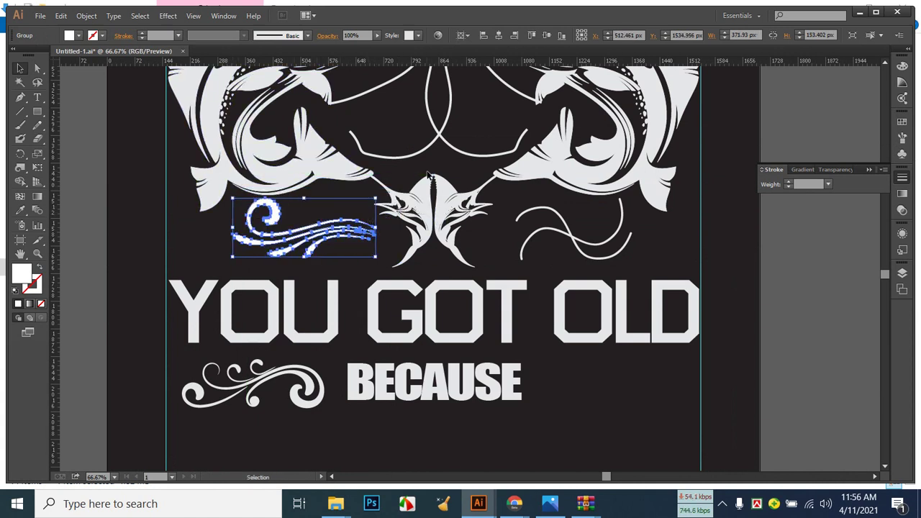
left_click(212, 243)
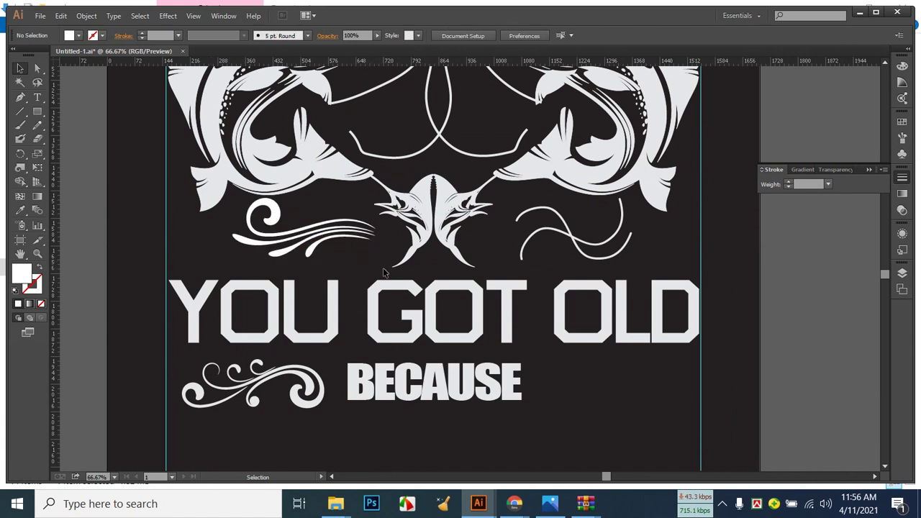
Nudge the flourish above YOU about 60 px to the left and widen it to about 435 px toward the central fish.
left_click(322, 243)
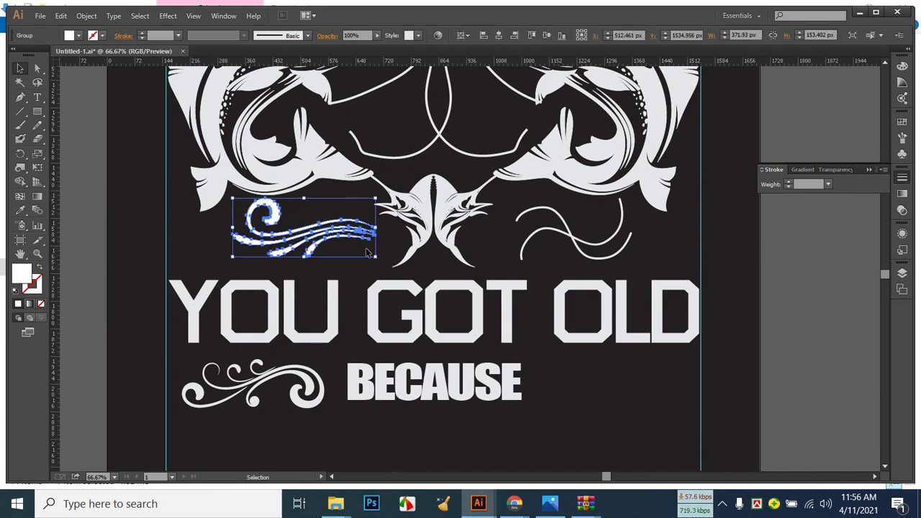
key("Left")
key("Left")
key("Left")
key("Left")
key("Left")
key("Left")
key("Left")
key("Left")
key("Left")
key("Left")
key("Left")
key("Left")
key("Left")
key("Left")
key("Left")
key("Left")
key("Left")
key("Left")
key("Left")
key("Left")
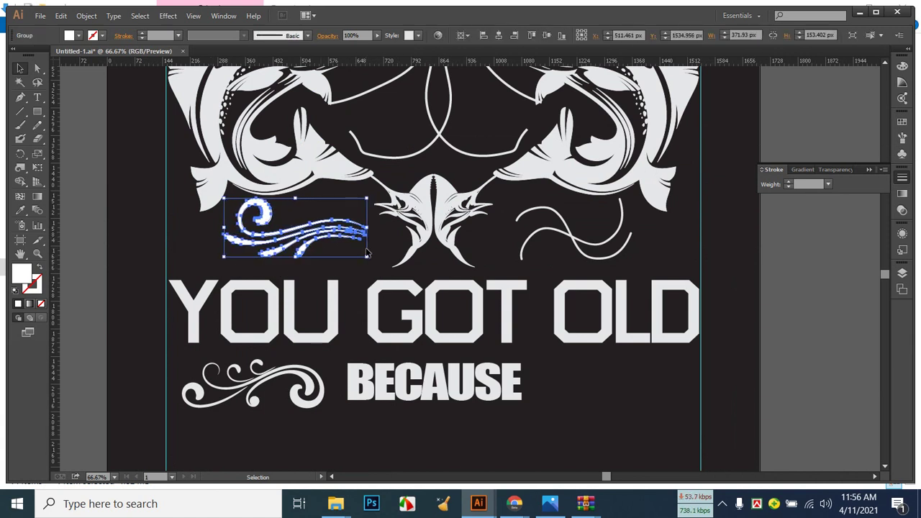
key("Left")
key("Left")
key("Left")
key("Left")
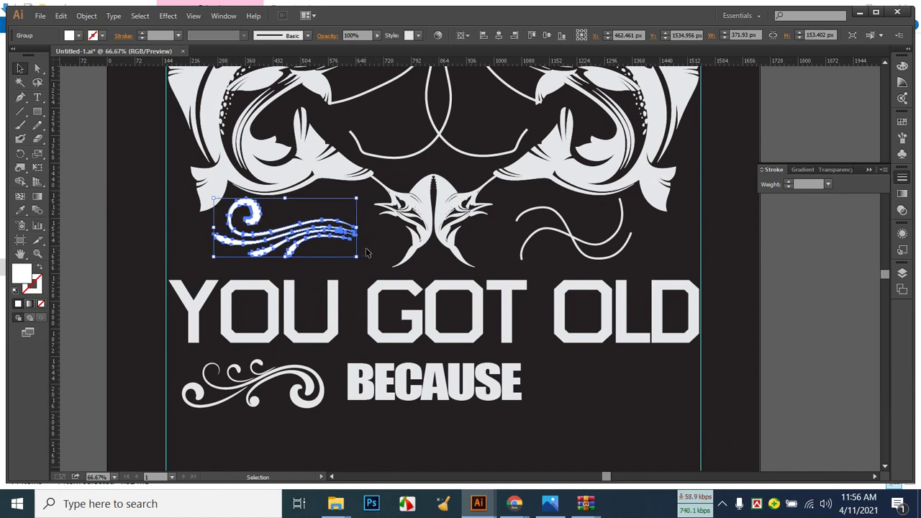
key("Left")
key("Left")
key("Left")
key("Left")
key("Left")
left_click(365, 252)
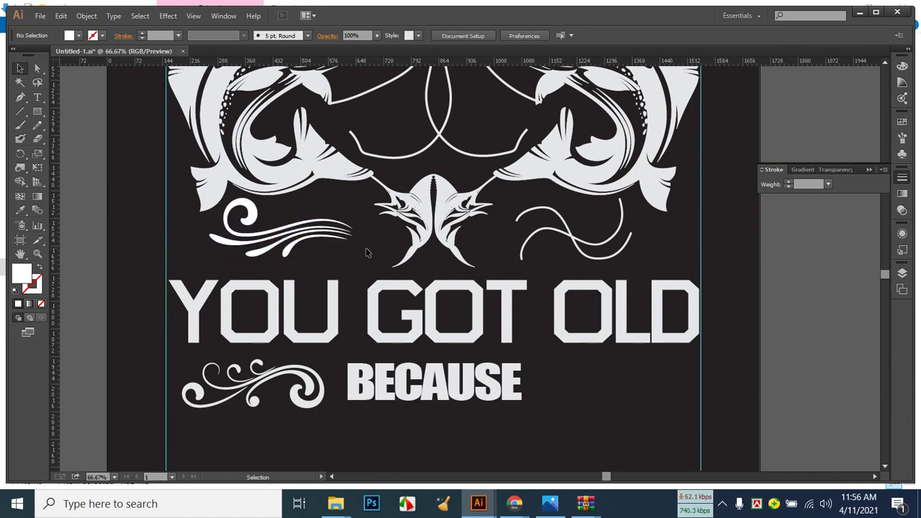
left_click(313, 236)
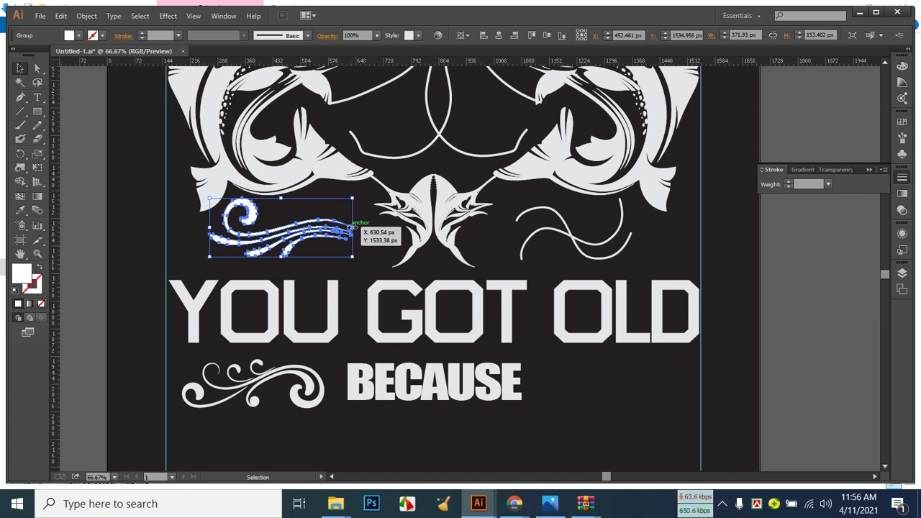
left_click_drag(351, 228, 376, 228)
Delete the crossed wavy lines above OLD.
left_click(522, 262)
left_click(584, 244)
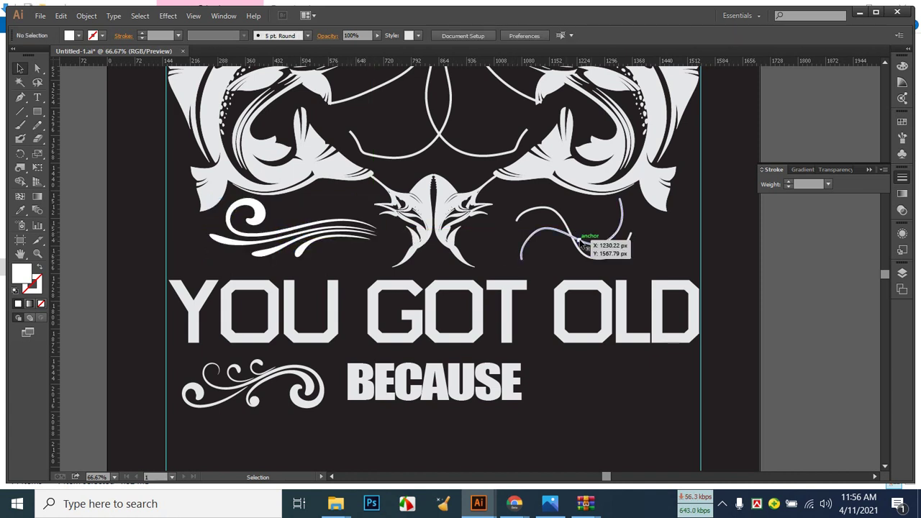
key("Delete")
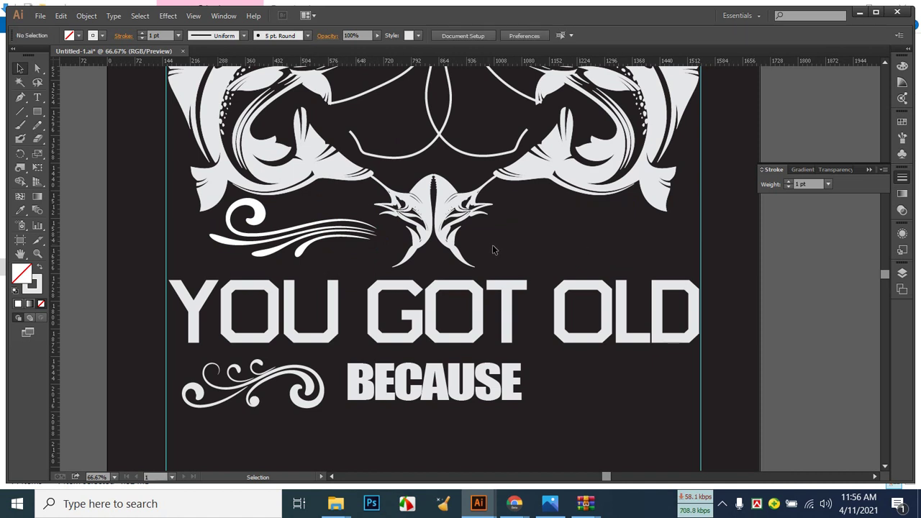
Copy the flourish above YOU into the empty space above OLD and reflect the copy across the vertical axis.
left_click(302, 230)
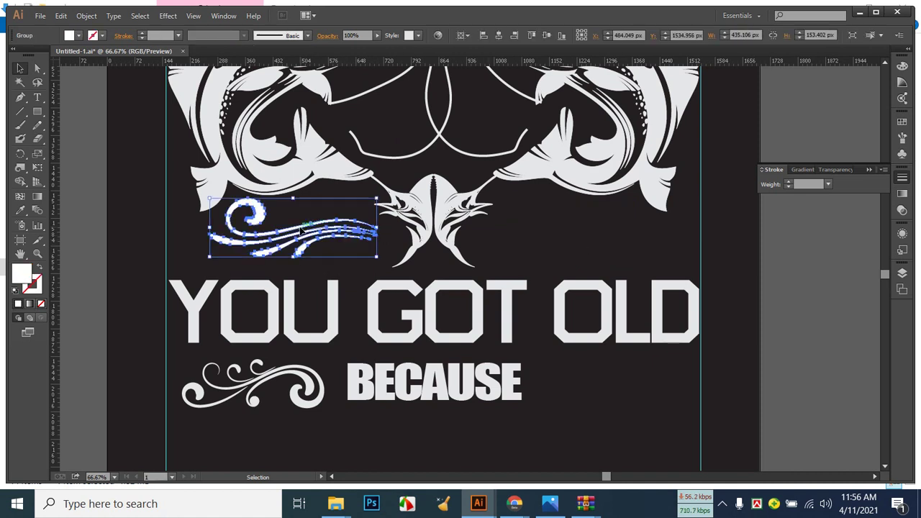
left_click_drag(302, 231, 584, 231)
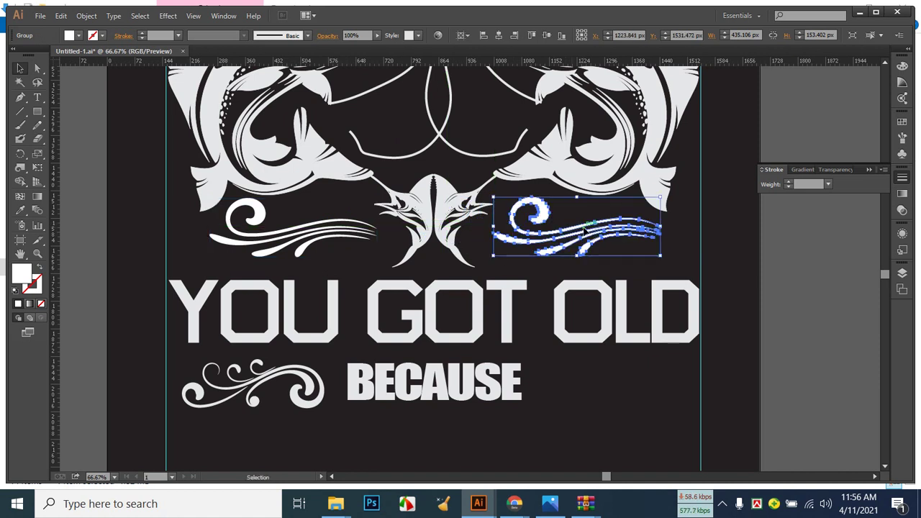
right_click(585, 229)
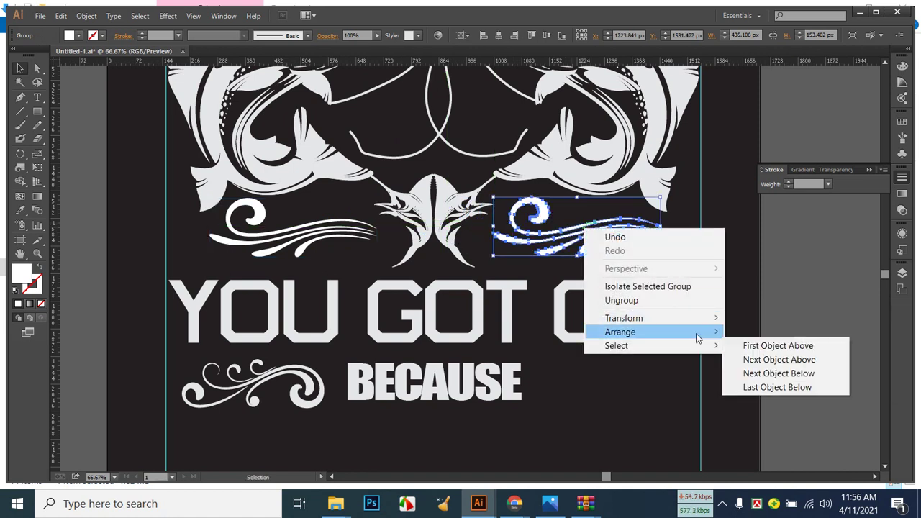
mouse_move(683, 318)
left_click(759, 364)
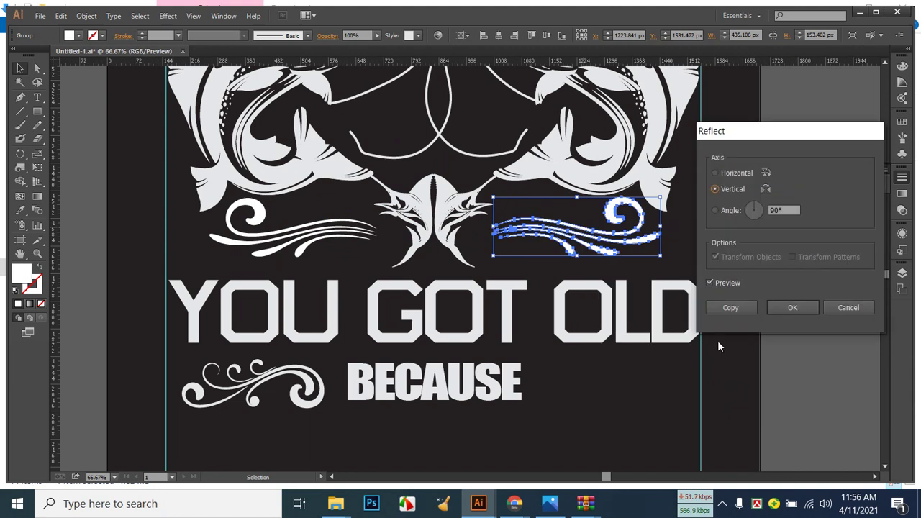
left_click(791, 307)
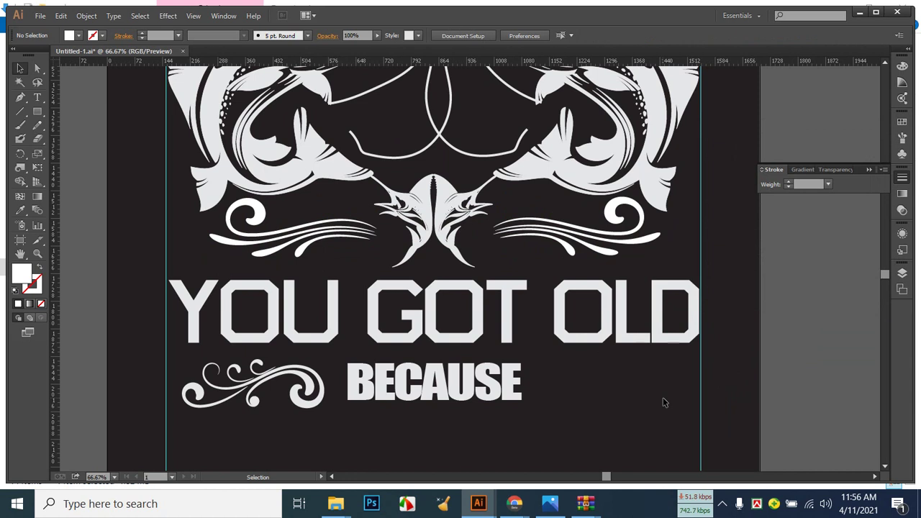
Copy the flourish beside BECAUSE to the word's other side and reflect the copy across the vertical axis.
key("ctrl+minus")
key("ctrl+minus")
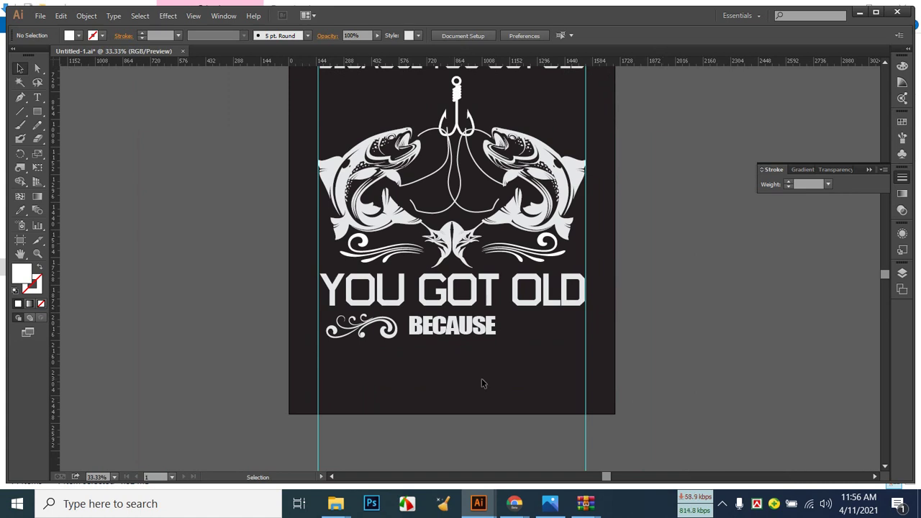
left_click(389, 333)
left_click_drag(386, 331, 569, 330)
right_click(570, 329)
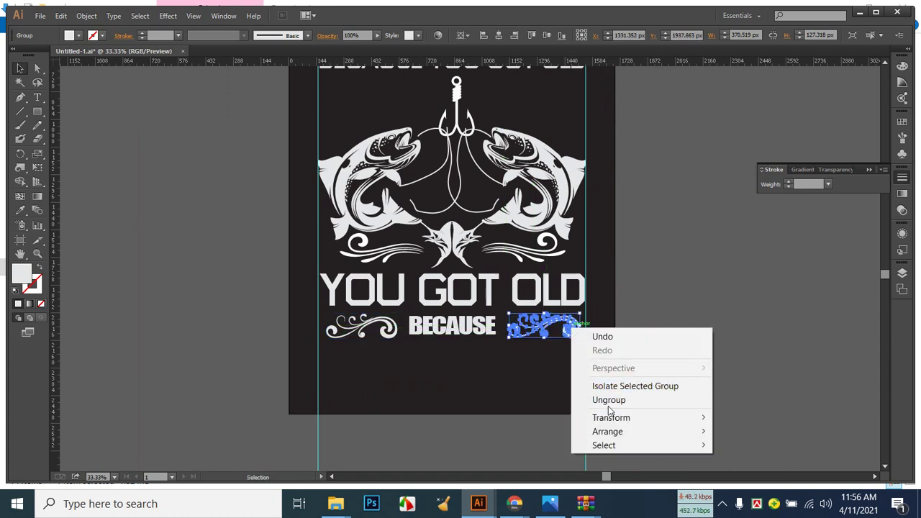
mouse_move(617, 417)
left_click(752, 358)
left_click(783, 305)
left_click(549, 366)
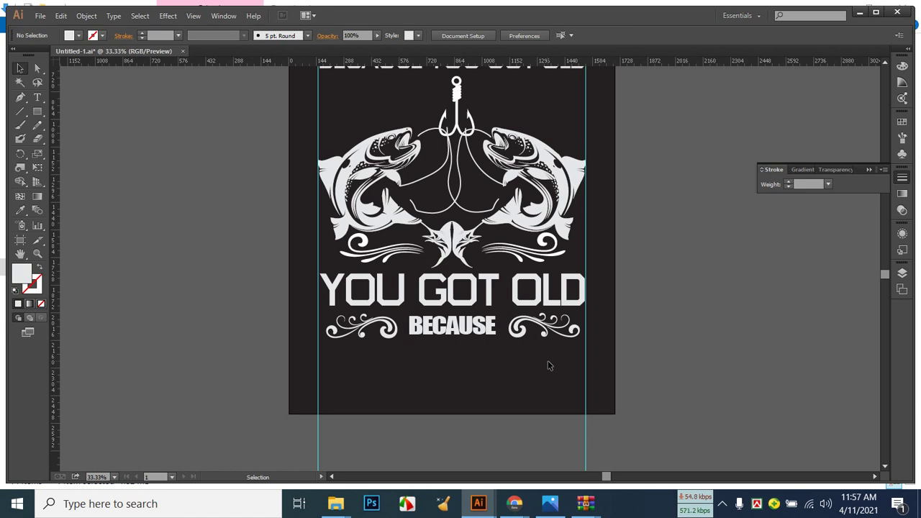
Enlarge the word BECAUSE to about 142.83 pt to fill the space between its flourishes and centre it horizontally on the artboard.
left_click(460, 330)
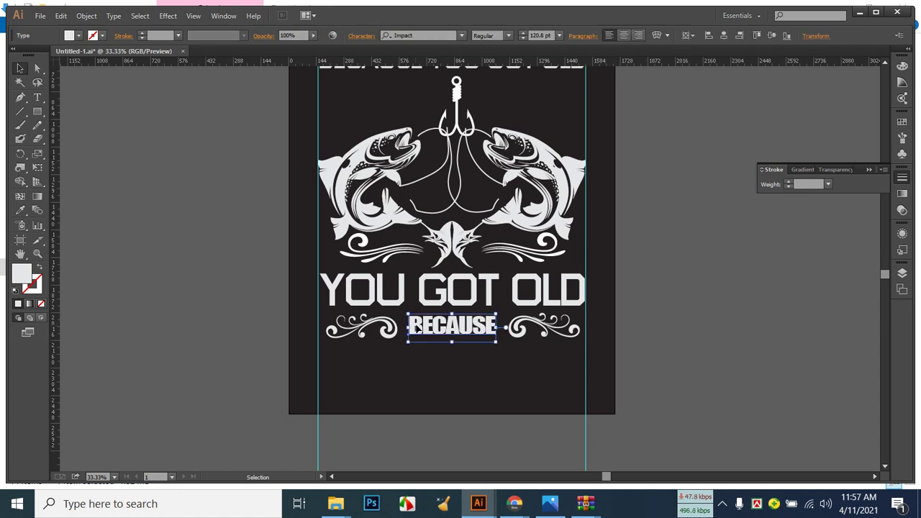
left_click_drag(407, 327, 401, 327)
left_click_drag(498, 328, 505, 328)
left_click_drag(453, 344, 454, 349)
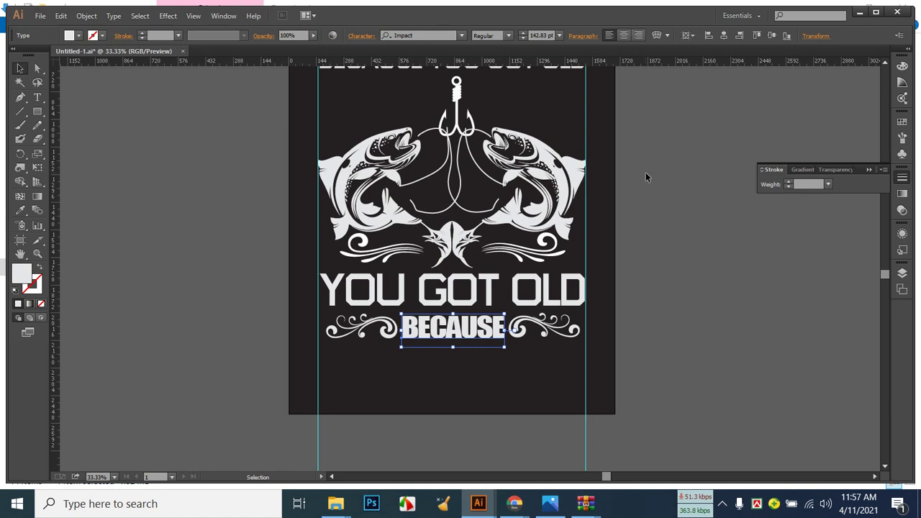
left_click(727, 33)
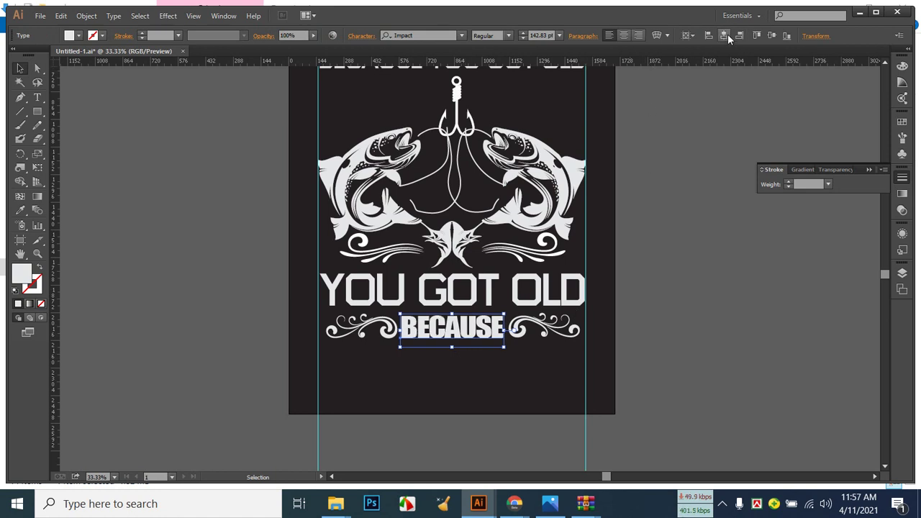
left_click(544, 387)
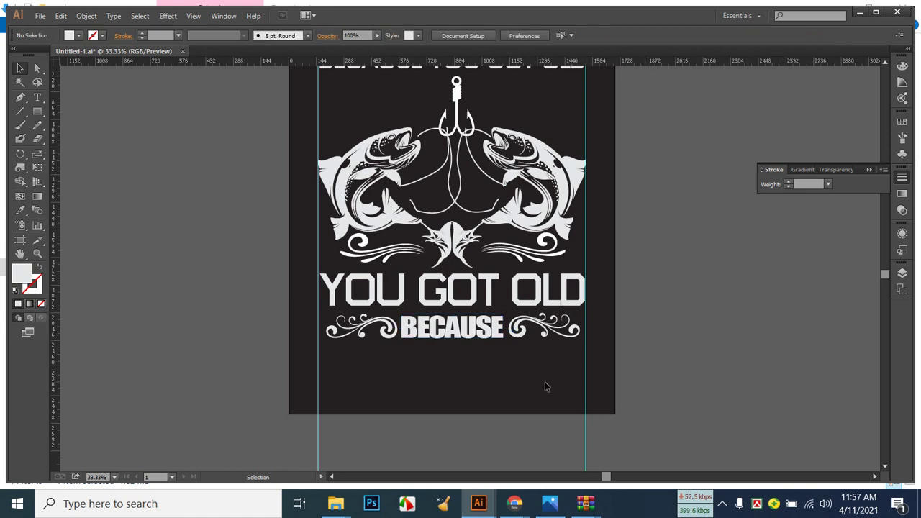
Try to align the two flourishes beside BECAUSE to the vertical centre, horizontal centre and top edge.
left_click(568, 330)
key("ctrl+z")
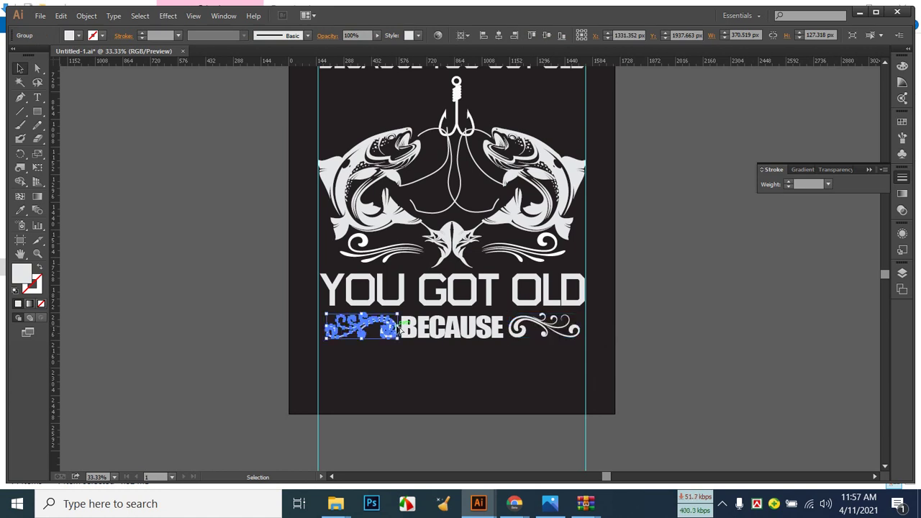
left_click_drag(399, 326, 562, 327)
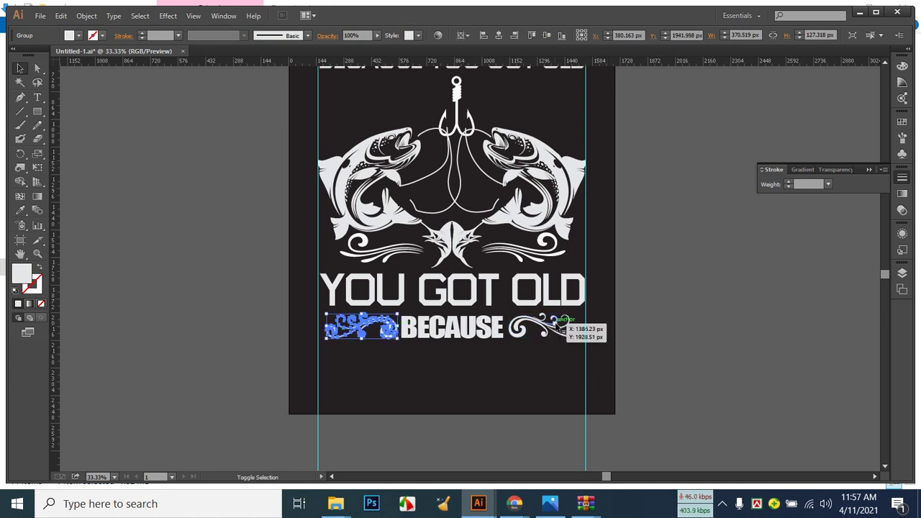
left_click(561, 328, "shift")
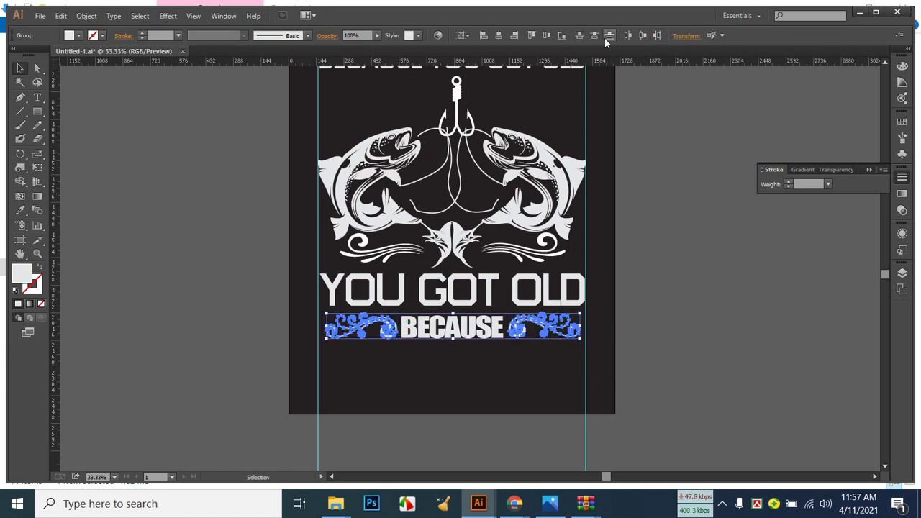
left_click(550, 34)
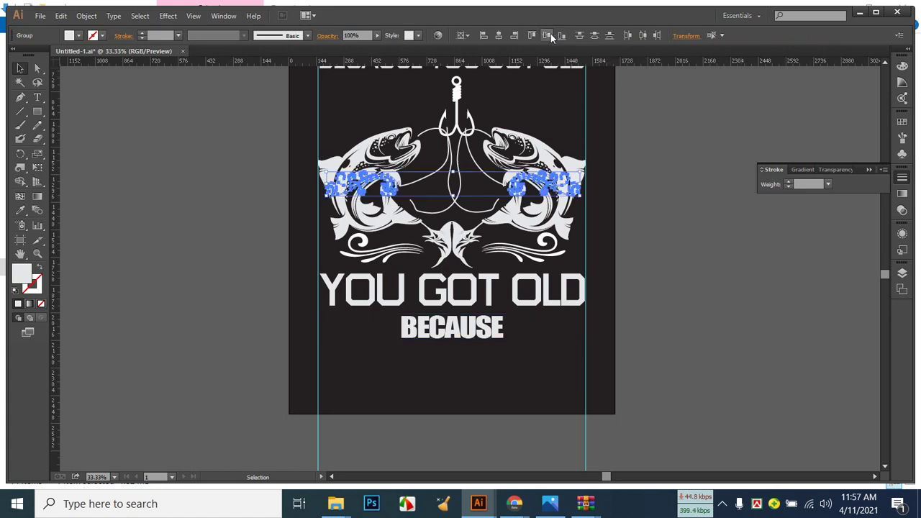
key("ctrl+z")
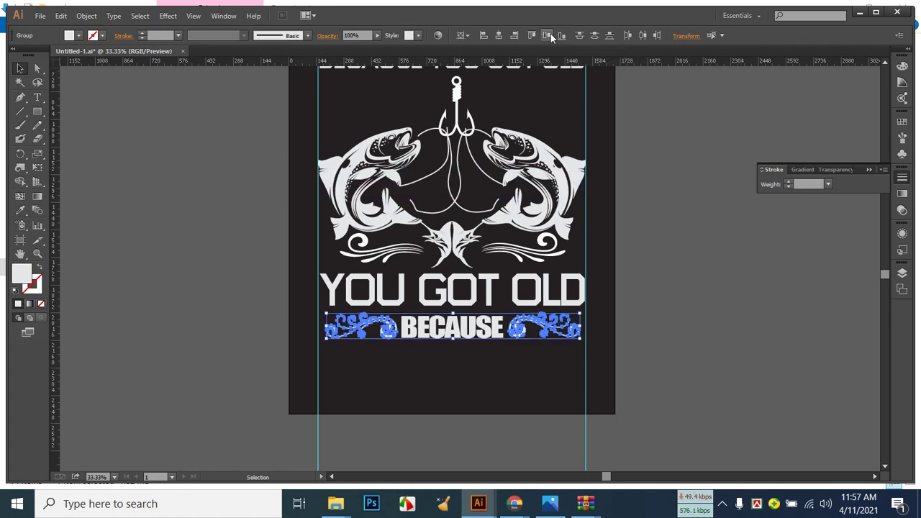
left_click(500, 35)
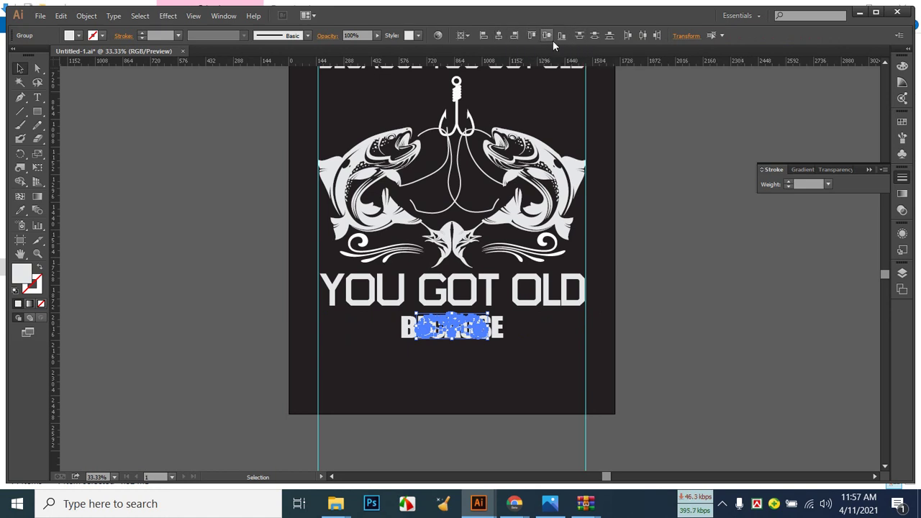
left_click(533, 41)
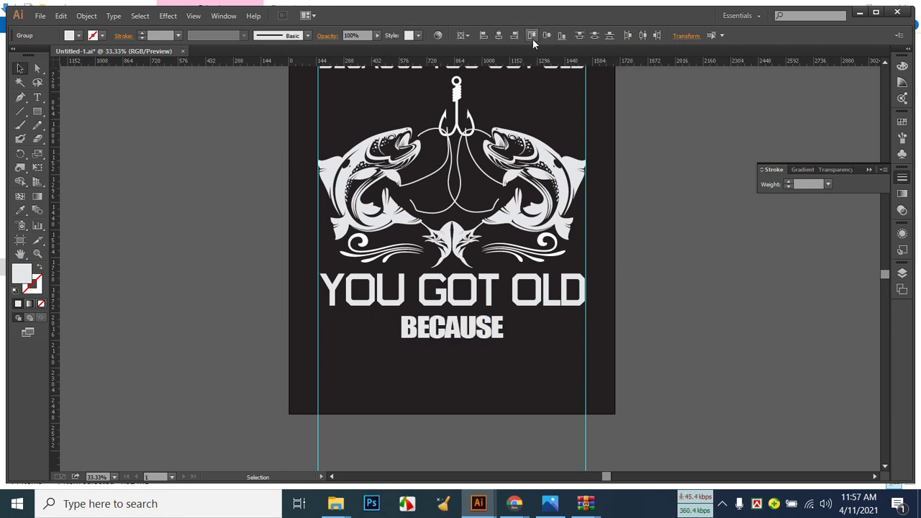
left_click(495, 373)
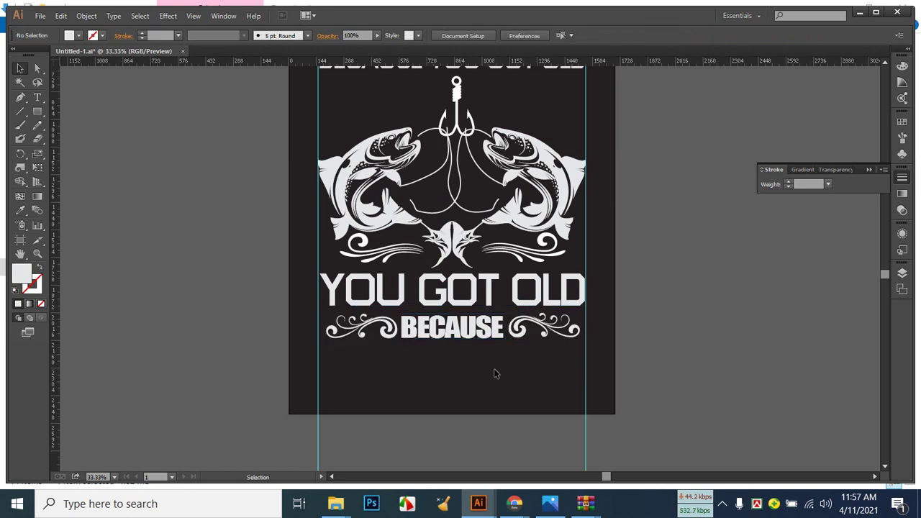
Switch to Photos to check the reference T-shirt design in Fishing.jpg.
left_click(550, 504)
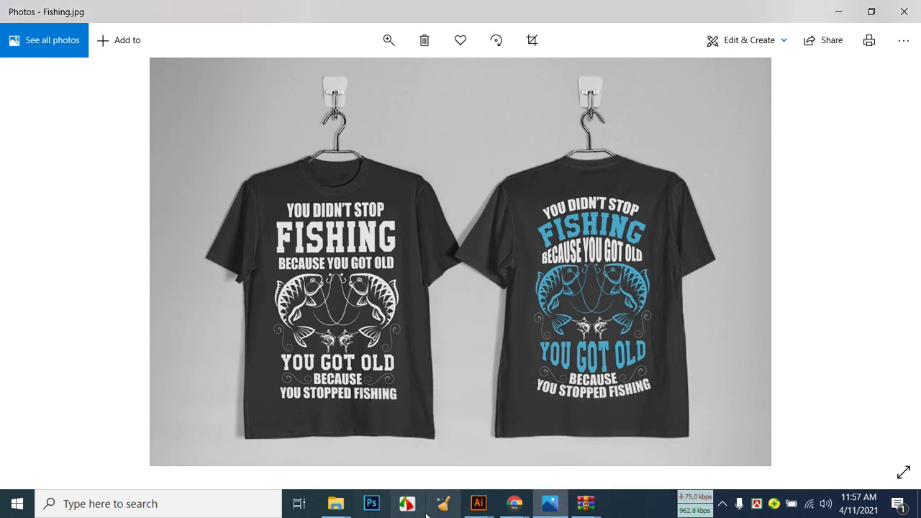
Switch back to Illustrator and add the text line "you stoped fishing" below the word BECAUSE.
mouse_move(484, 512)
left_click(466, 416)
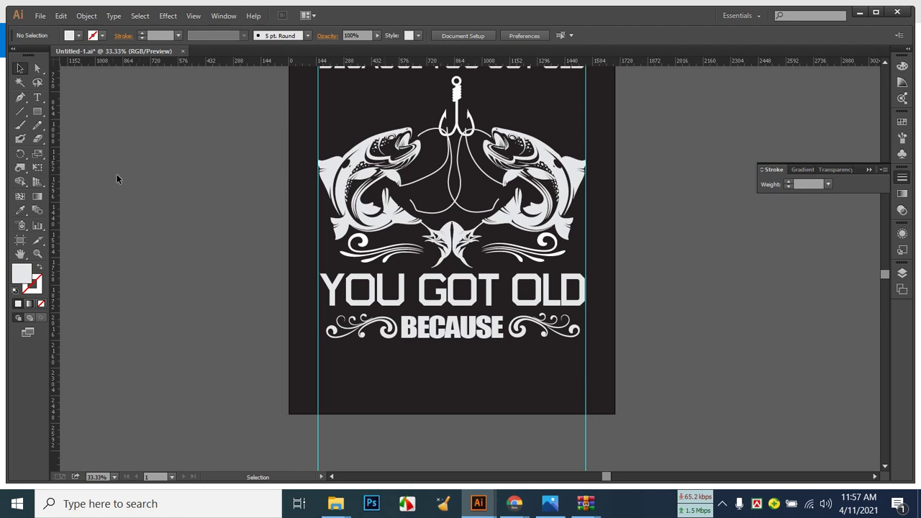
left_click(43, 97)
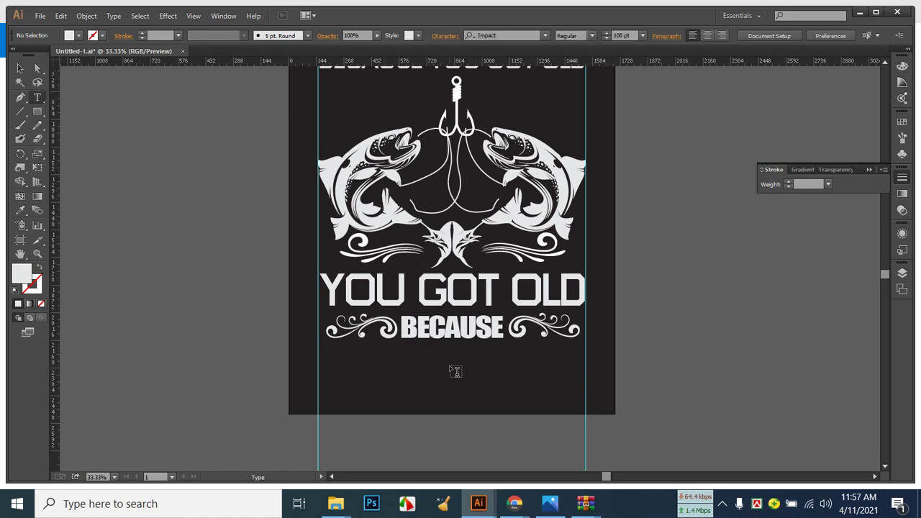
type("yo")
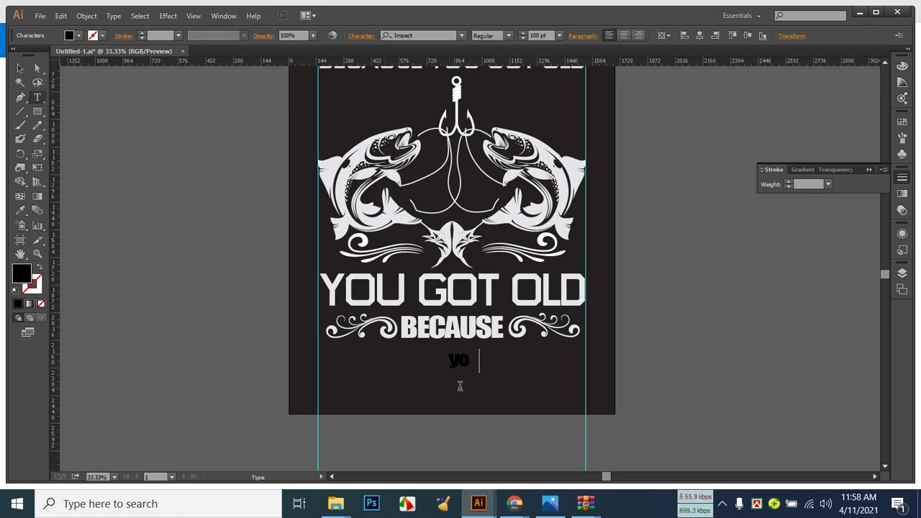
type("u stoped fishing")
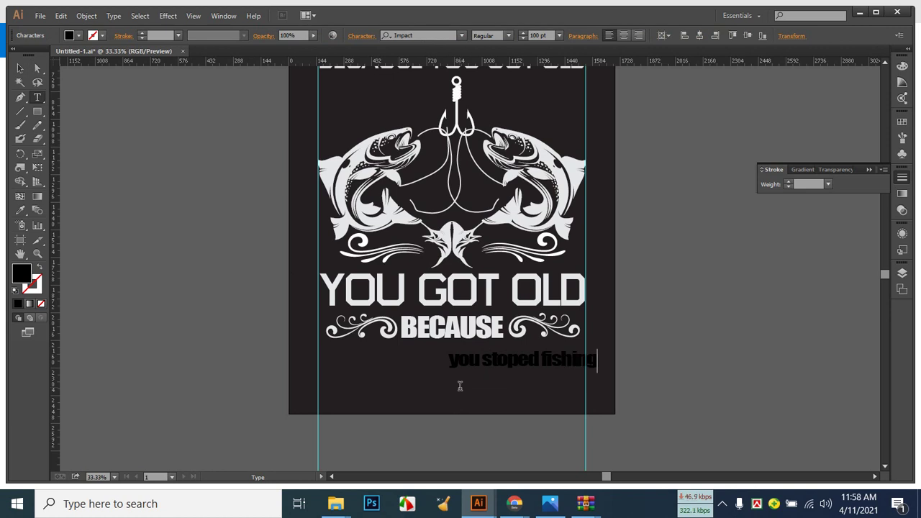
Fill the whole "you stoped fishing" line with the light grey swatch C=0 M=0 Y=0 K=5.
left_click_drag(599, 360, 399, 363)
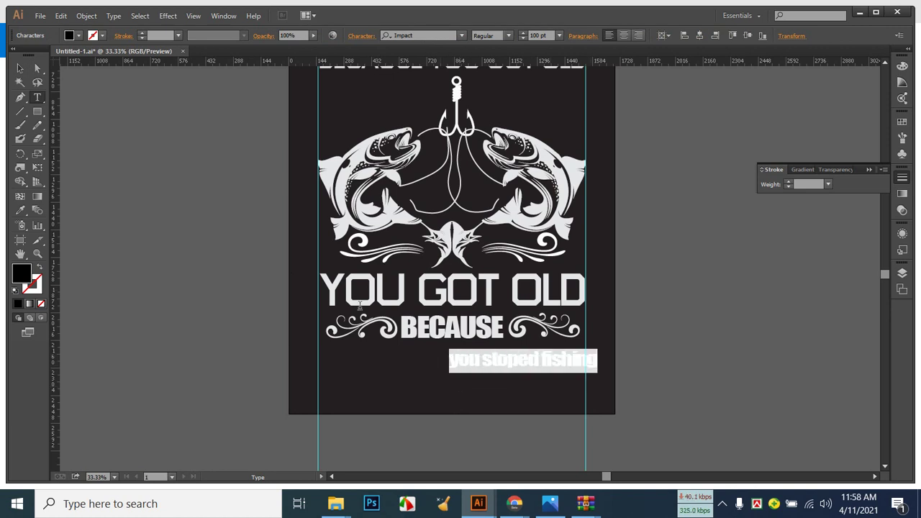
left_click(78, 36)
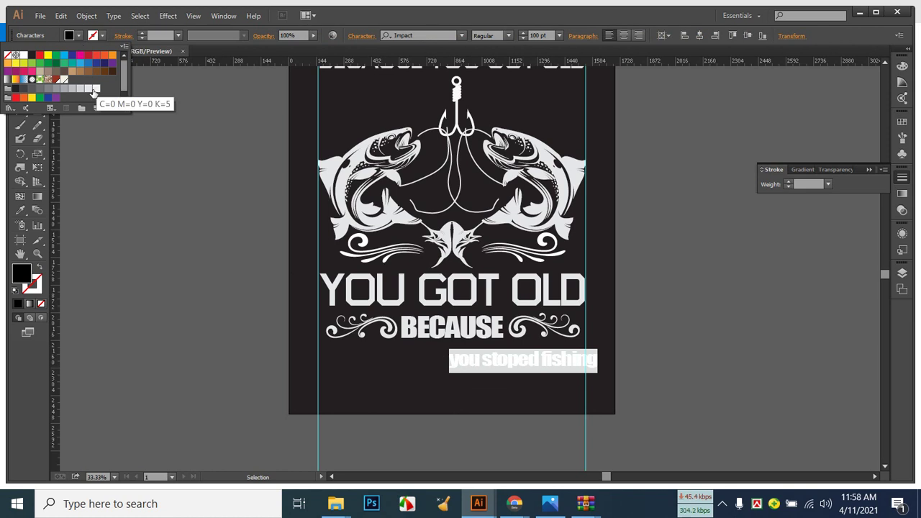
left_click(93, 91)
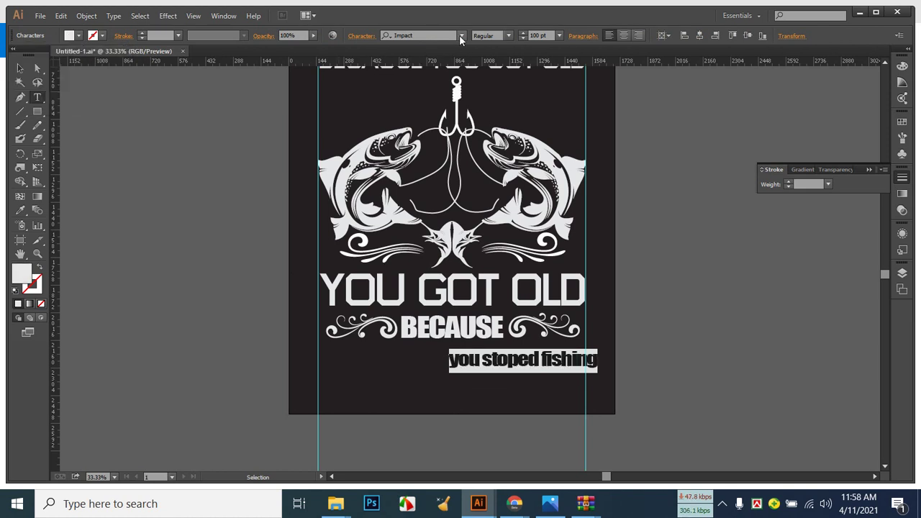
Check the lettering in Fishing.jpg in Photos, return to Illustrator, and try IchamotiGMJ on the "you stoped fishing" line before restoring Impact.
left_click(550, 504)
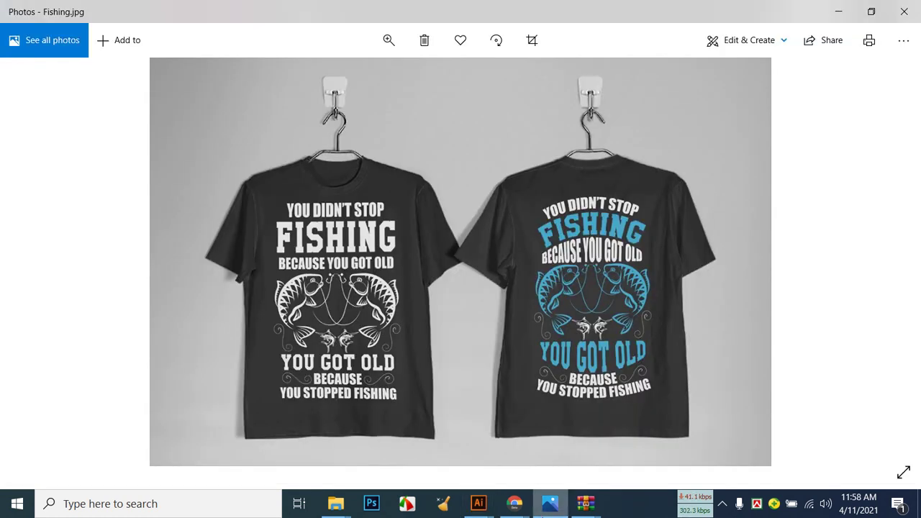
left_click(550, 504)
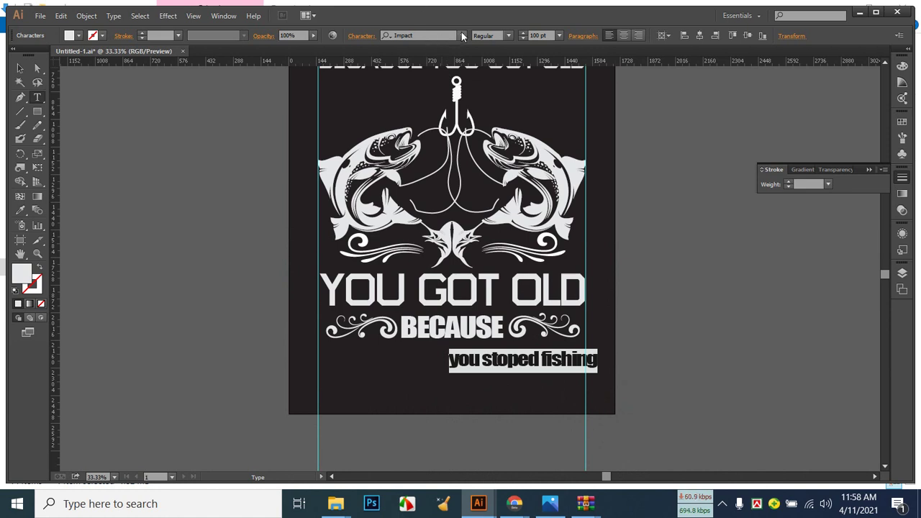
left_click(462, 36)
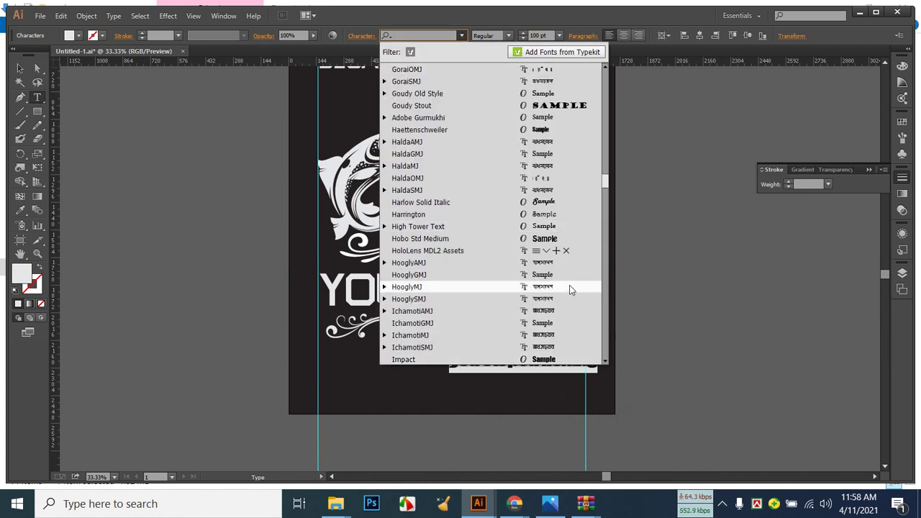
left_click(561, 323)
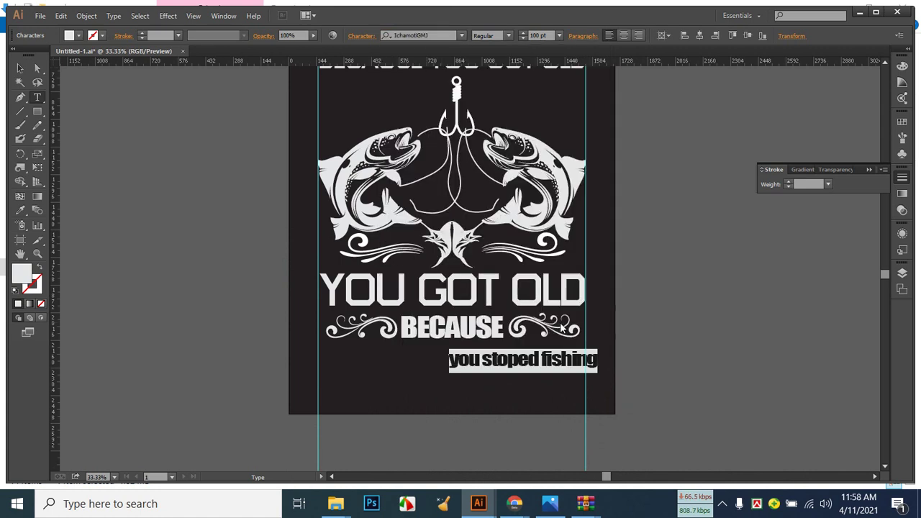
left_click(461, 36)
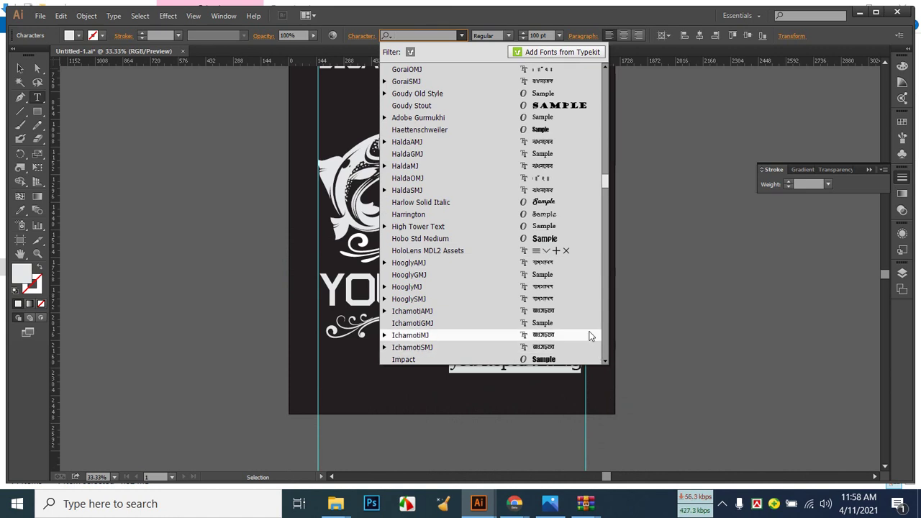
left_click(575, 364)
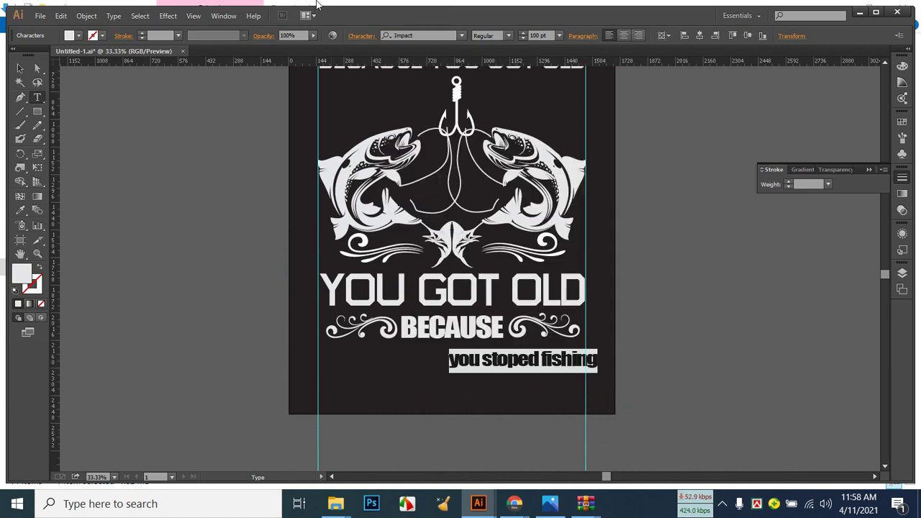
Try the fonts Imprint MT Shadow and KalegongaGMJ on the "you stoped fishing" line.
left_click(462, 36)
scroll(605, 282, "down", 3)
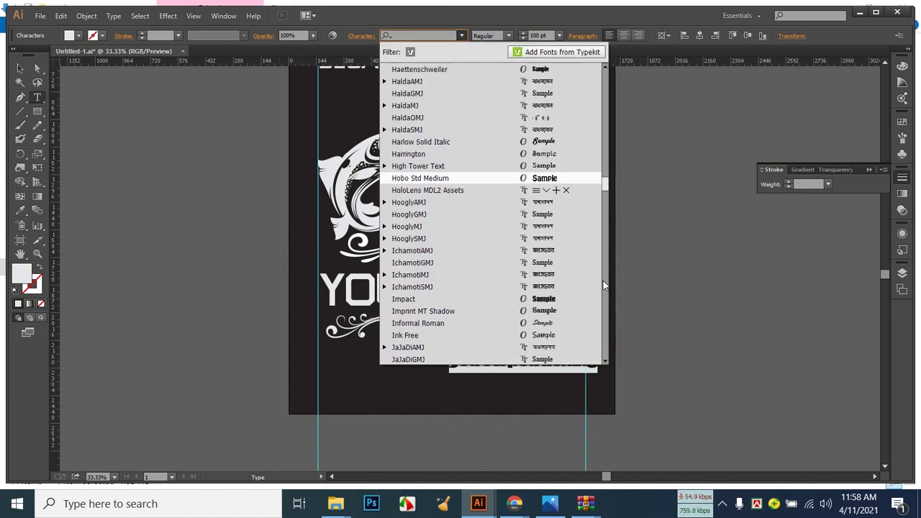
left_click(567, 313)
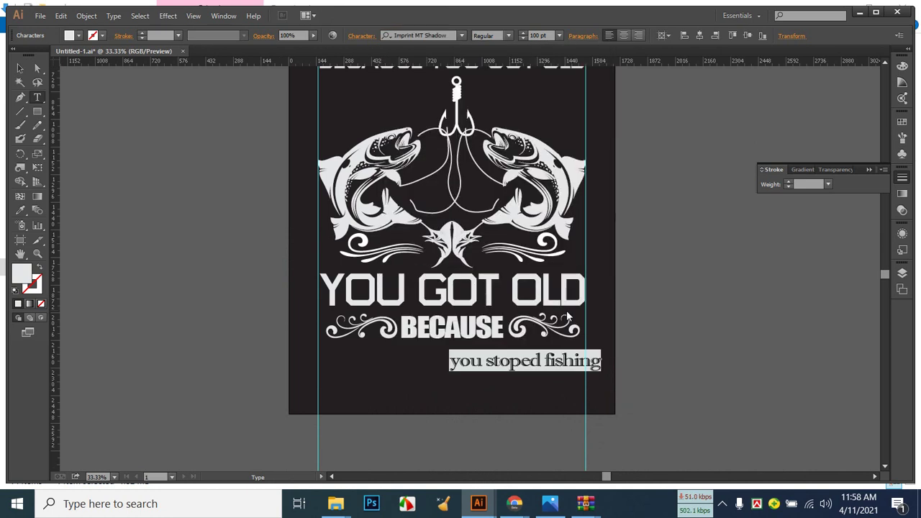
left_click(461, 36)
scroll(576, 280, "down", 2)
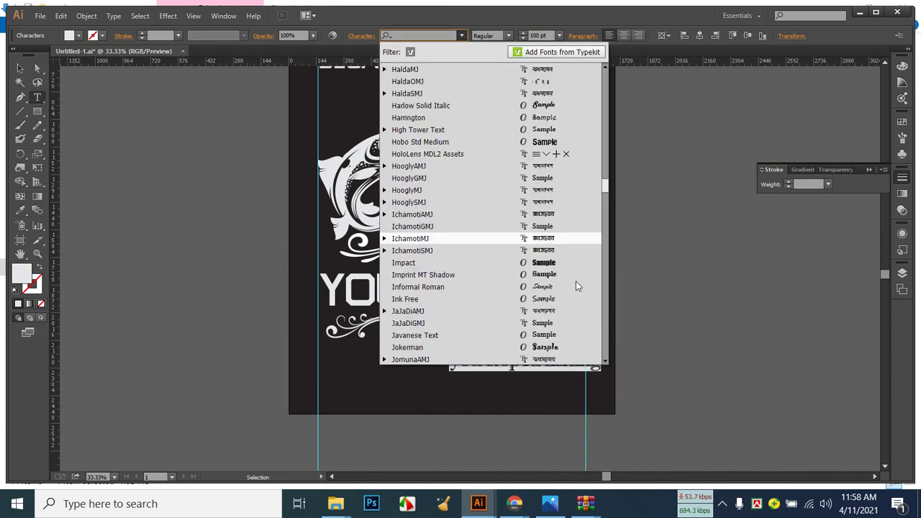
scroll(575, 286, "down", 2)
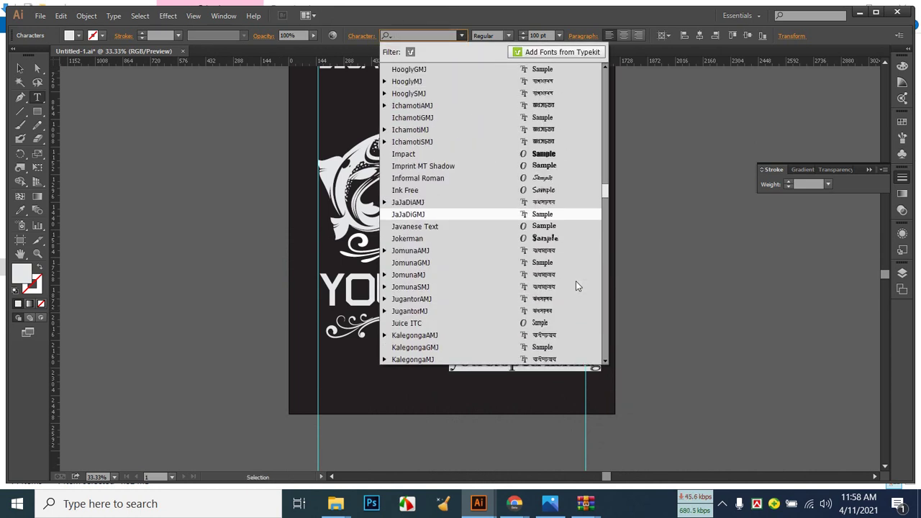
scroll(575, 286, "down", 1)
left_click(574, 310)
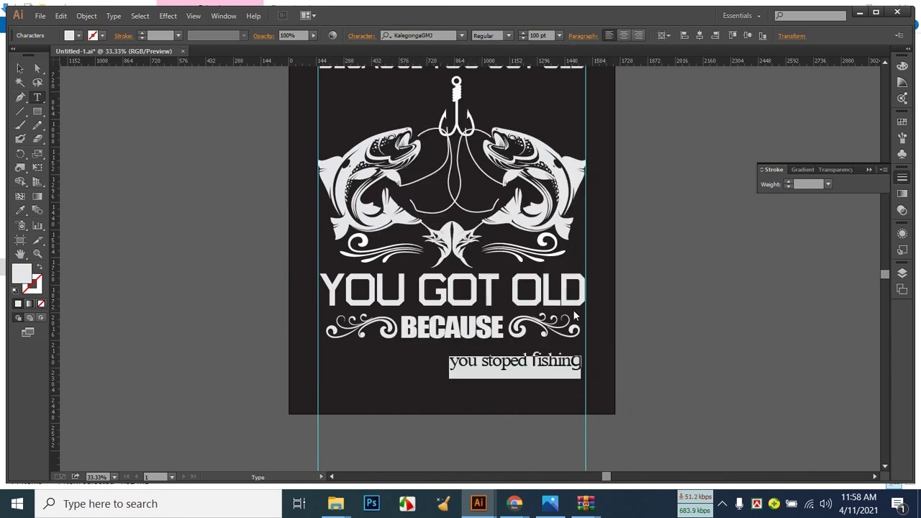
Step through the font families after KalegongaGMJ on the selected text line, as far as KarnaphuliGMJ.
left_click(444, 40)
key("Down")
key("Down")
key("Down")
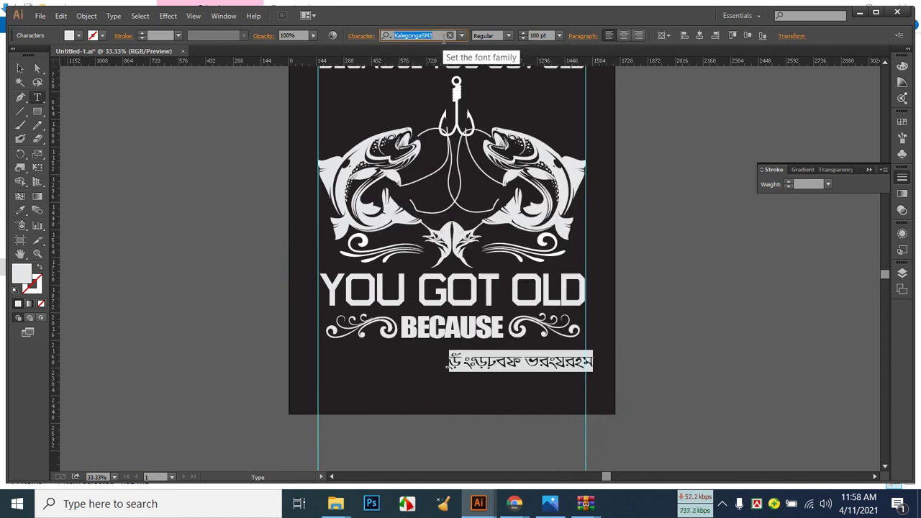
key("Down")
key("Down")
key("Down")
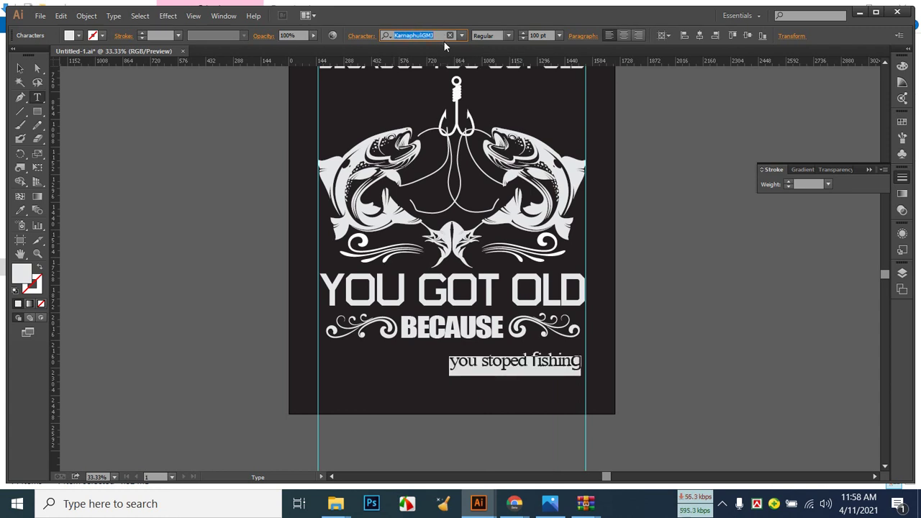
Try the fonts KeertankhulaGMJ and Lucida Bright on the "you stoped fishing" line.
left_click(463, 36)
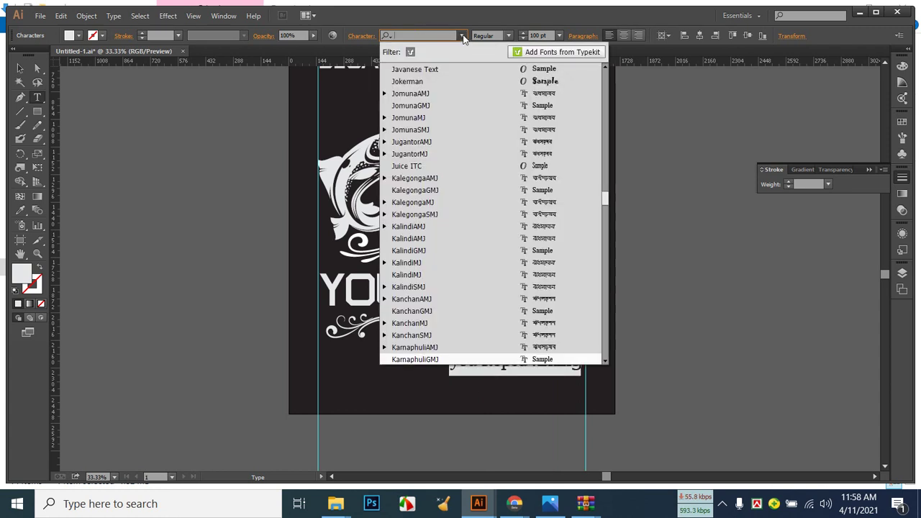
scroll(558, 257, "down", 1)
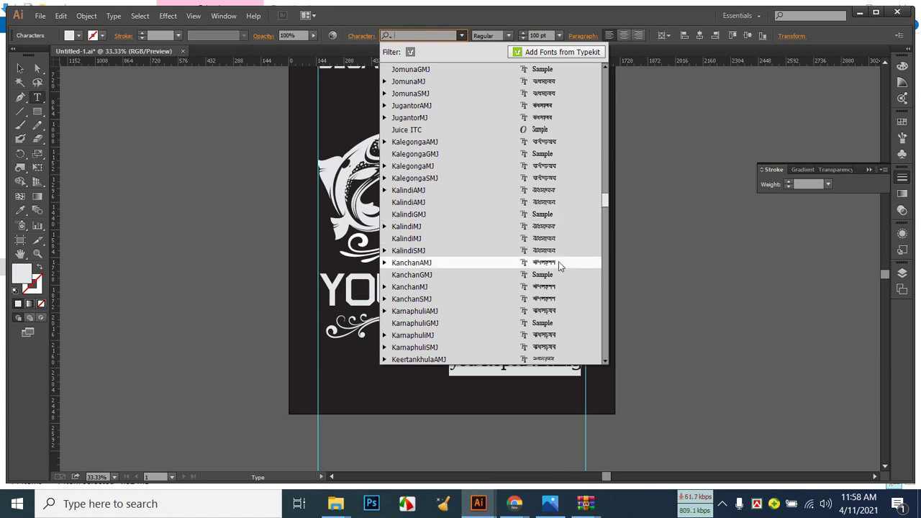
scroll(558, 263, "down", 6)
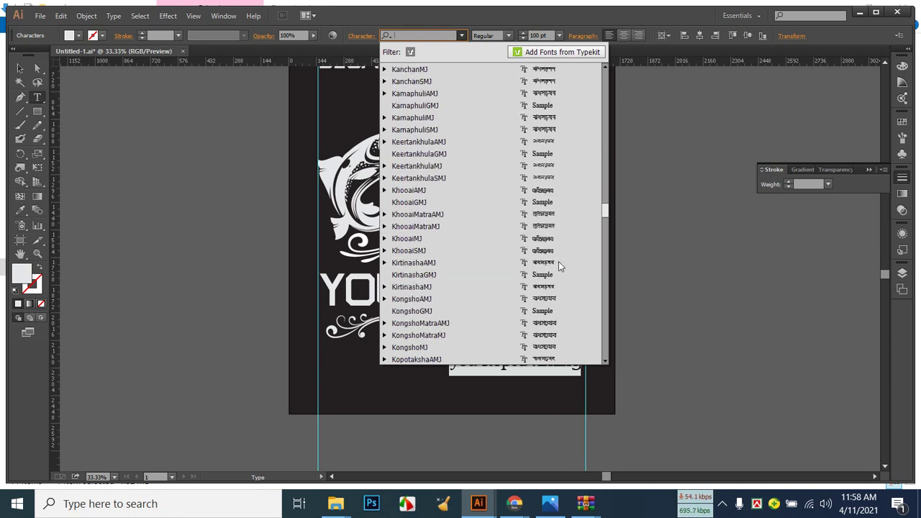
left_click(554, 154)
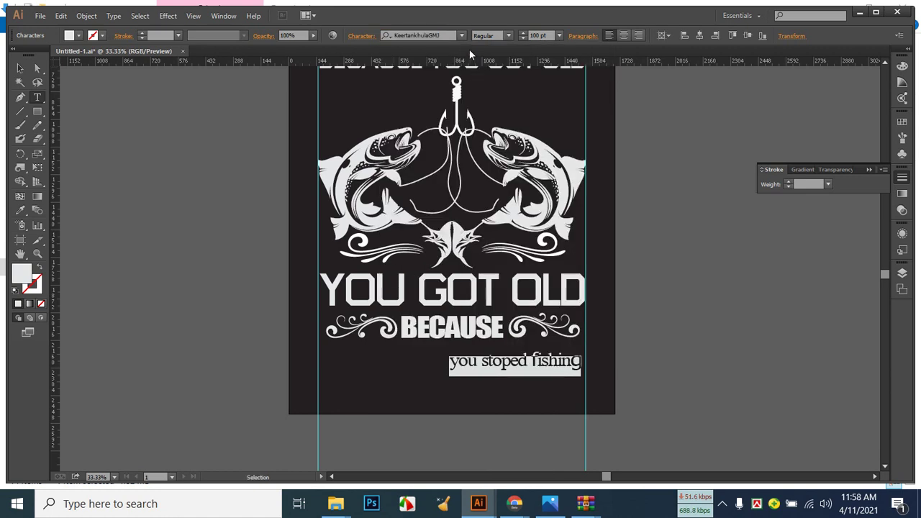
left_click(461, 36)
scroll(576, 327, "down", 7)
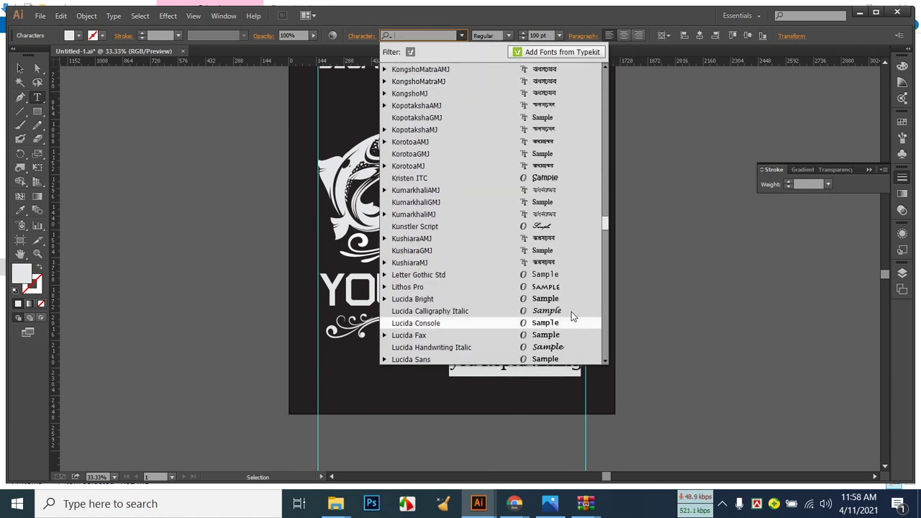
left_click(570, 299)
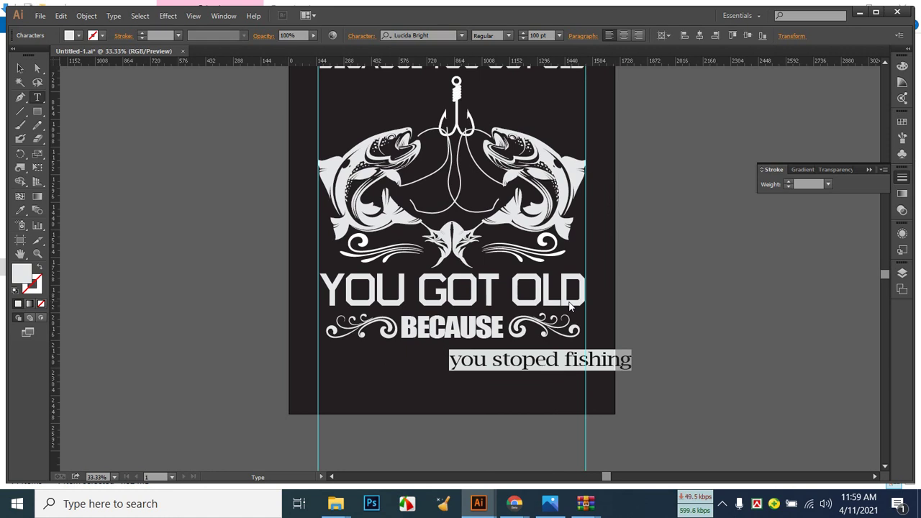
Try the fonts Lucida Handwriting Italic and Microsoft New Tai Lue on the "you stoped fishing" line.
left_click(461, 36)
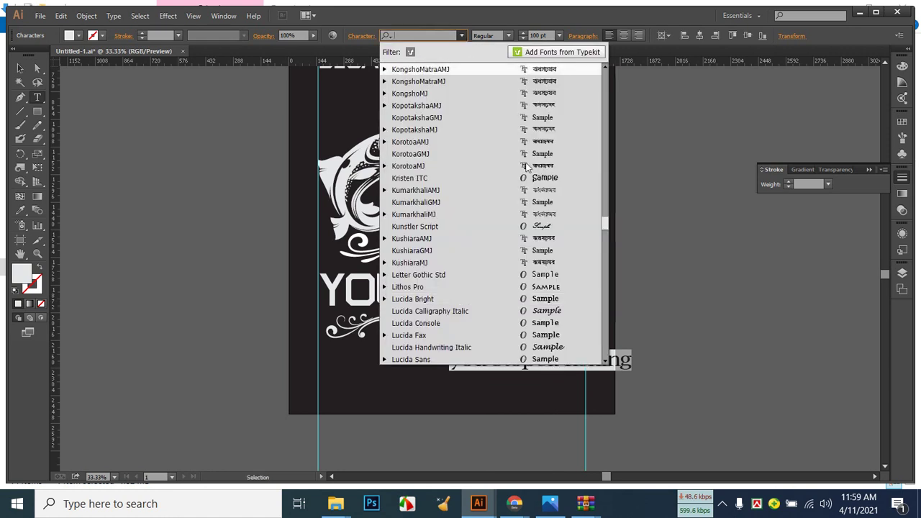
left_click(583, 347)
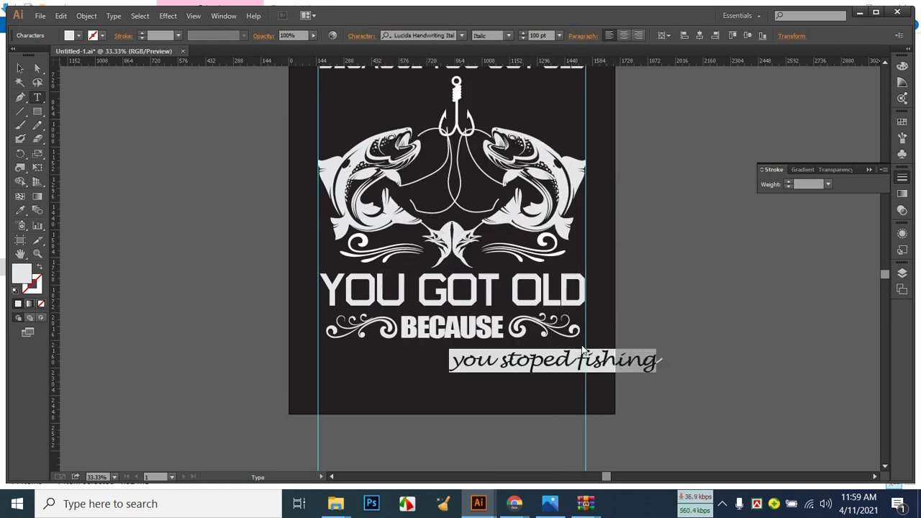
left_click(460, 35)
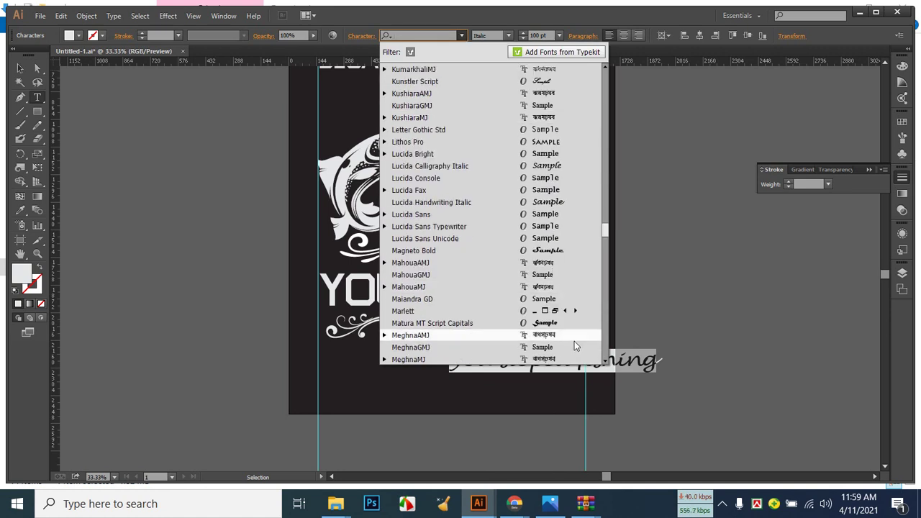
scroll(572, 343, "down", 1)
left_click(570, 344)
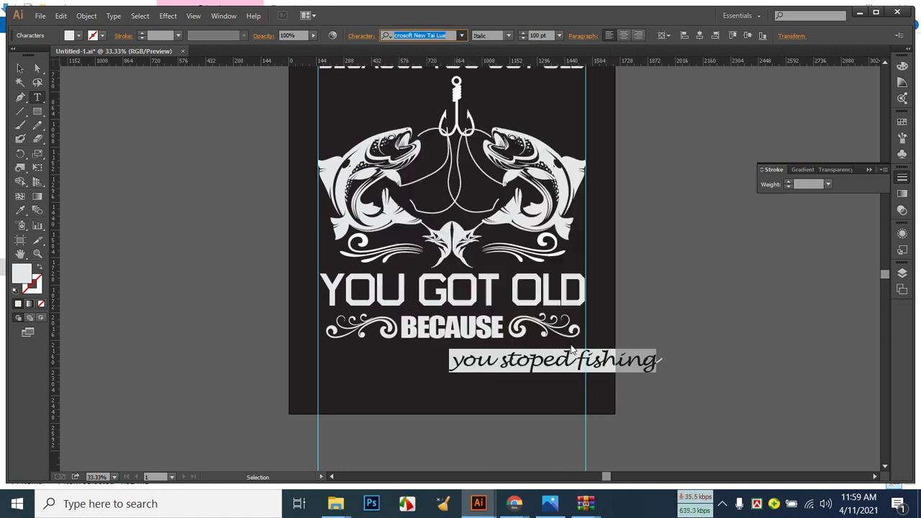
Set the "you stoped fishing" line in the all-capitals font Perpetua Titling MT.
left_click(462, 35)
scroll(545, 255, "down", 6)
scroll(544, 255, "down", 4)
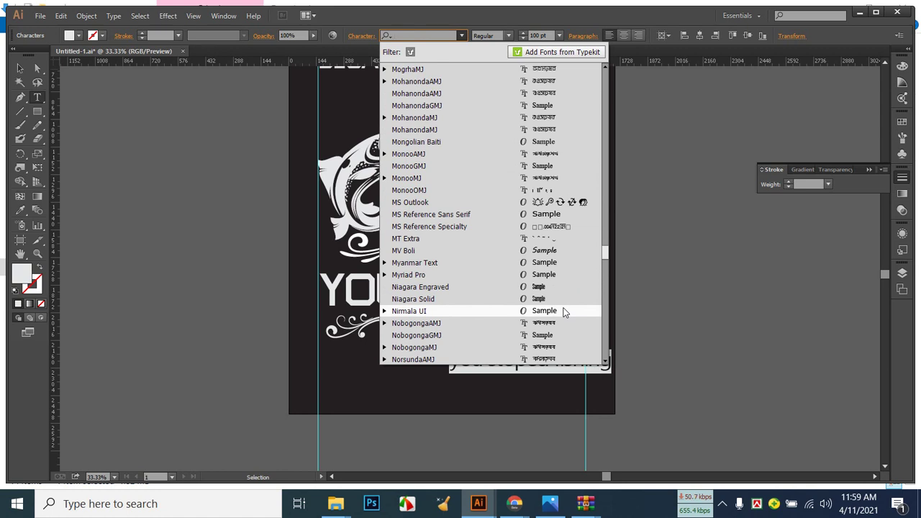
scroll(565, 311, "down", 4)
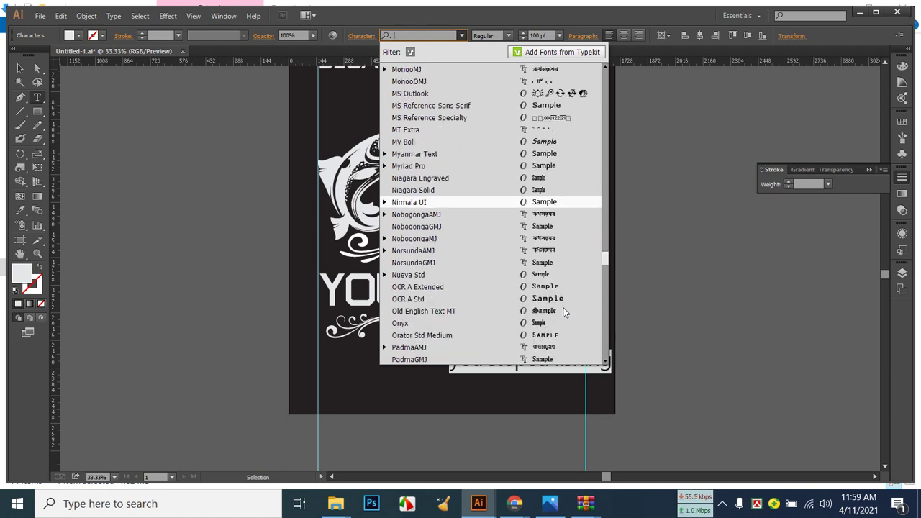
scroll(565, 289, "down", 4)
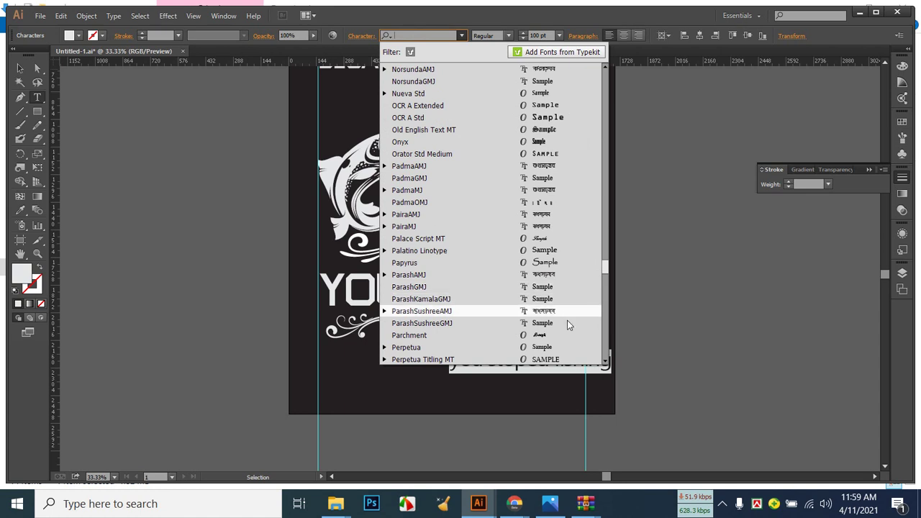
left_click(567, 359)
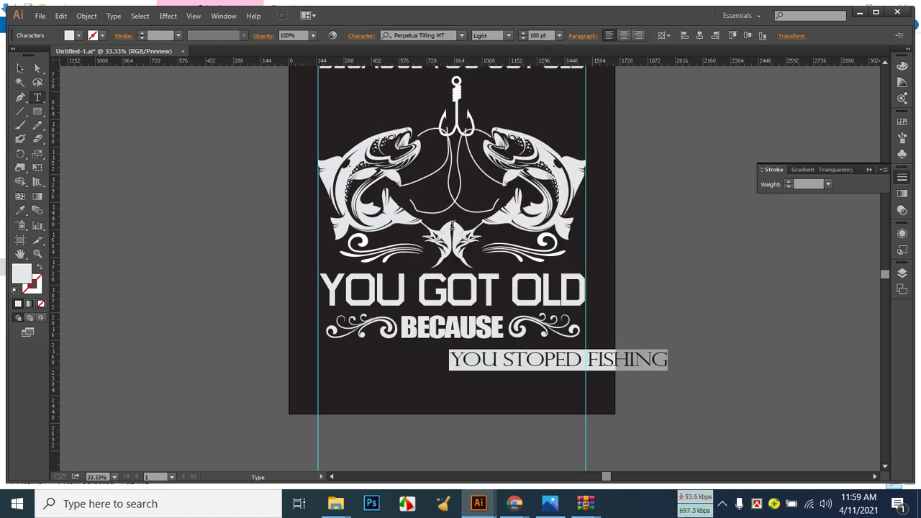
Set the Perpetua Titling MT line "you stoped fishing" to the Bold style and compare it with the Fishing.jpg reference.
left_click(460, 36)
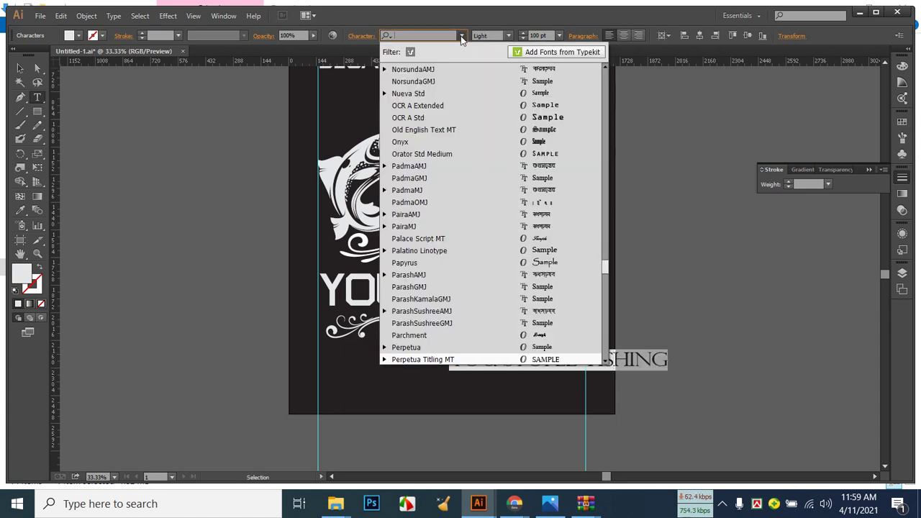
left_click(508, 35)
left_click(508, 36)
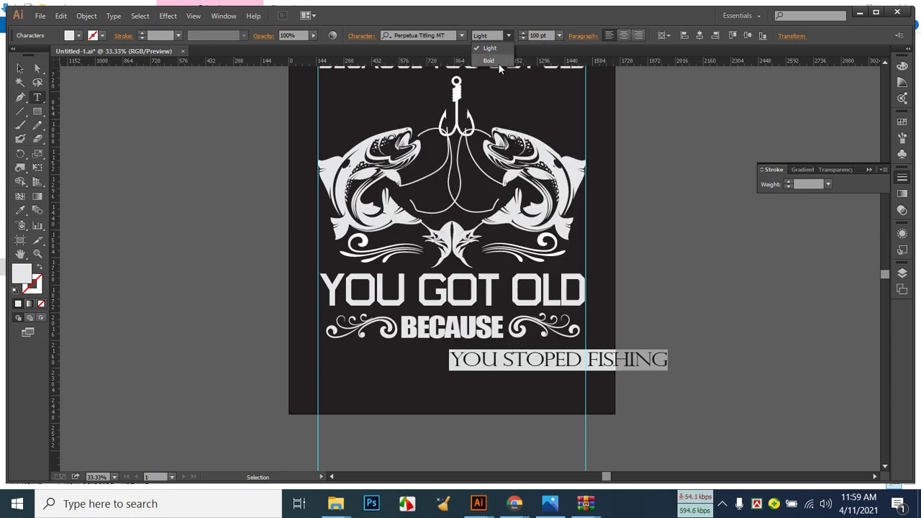
left_click(500, 66)
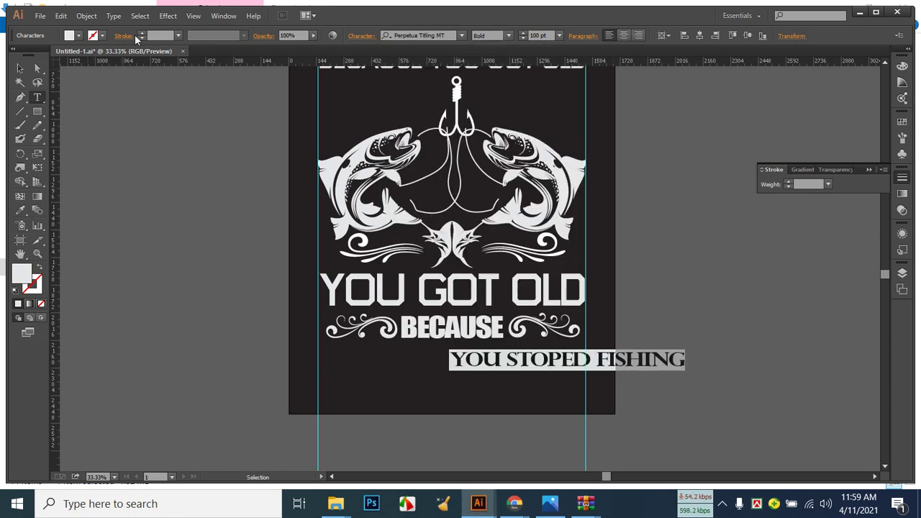
left_click(78, 36)
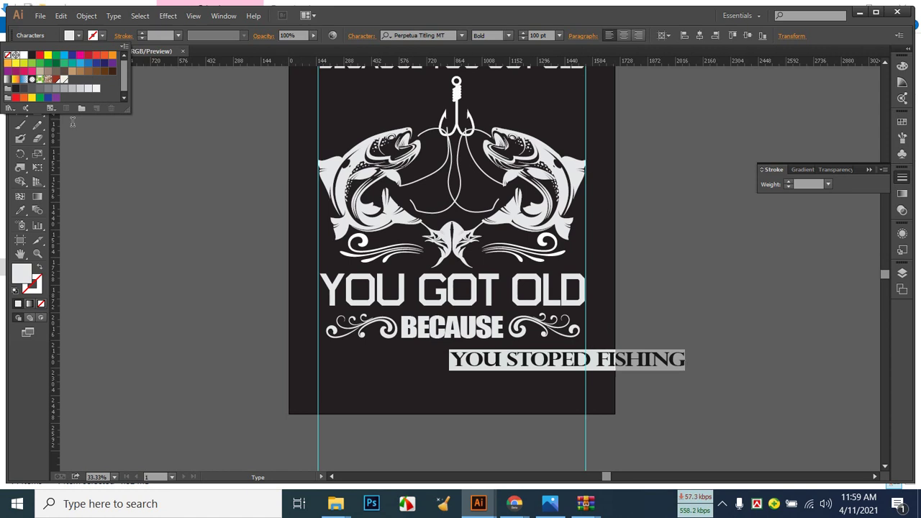
left_click(549, 504)
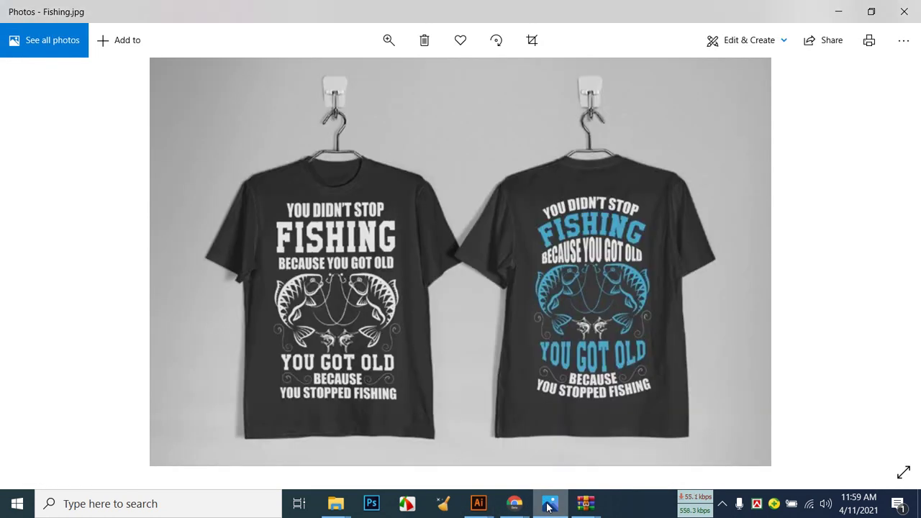
left_click(549, 504)
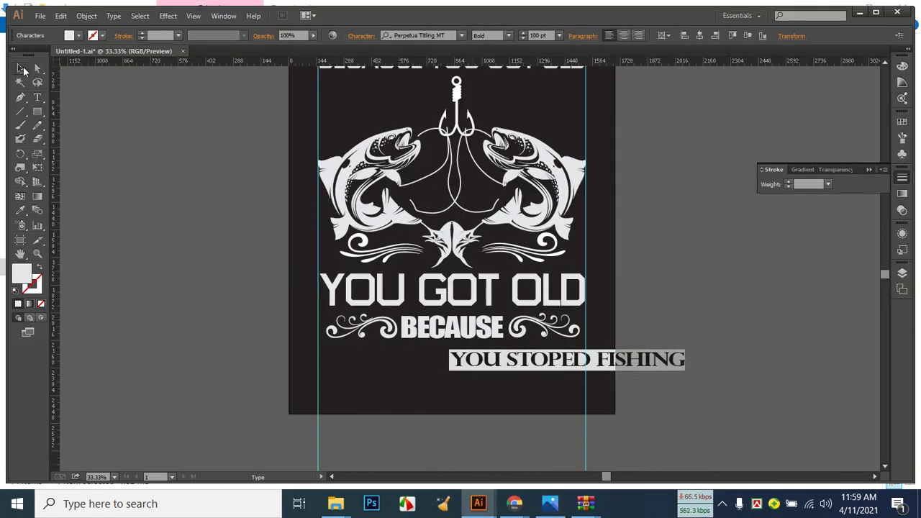
Move the "you stoped fishing" line under BECAUSE and scale it to about 216 pt so it spans the two vertical guides.
left_click(21, 69)
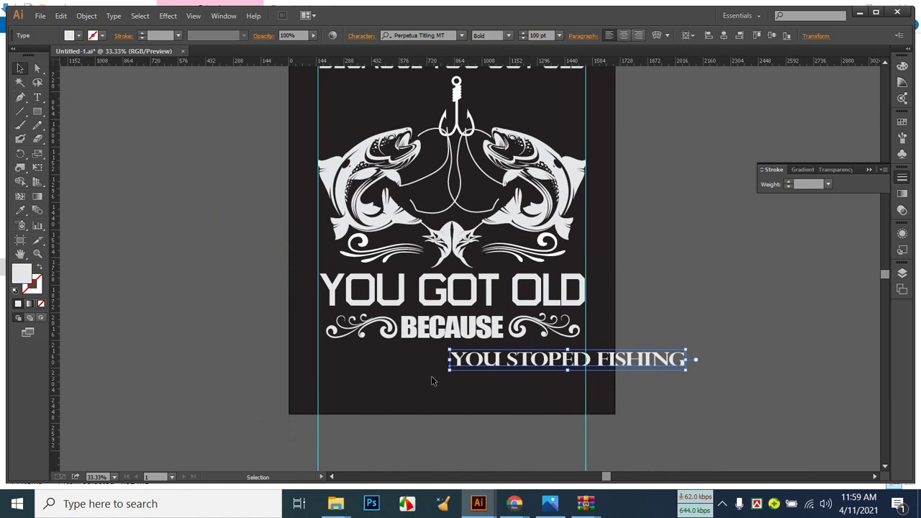
left_click_drag(449, 368, 381, 401)
left_click_drag(516, 370, 454, 364)
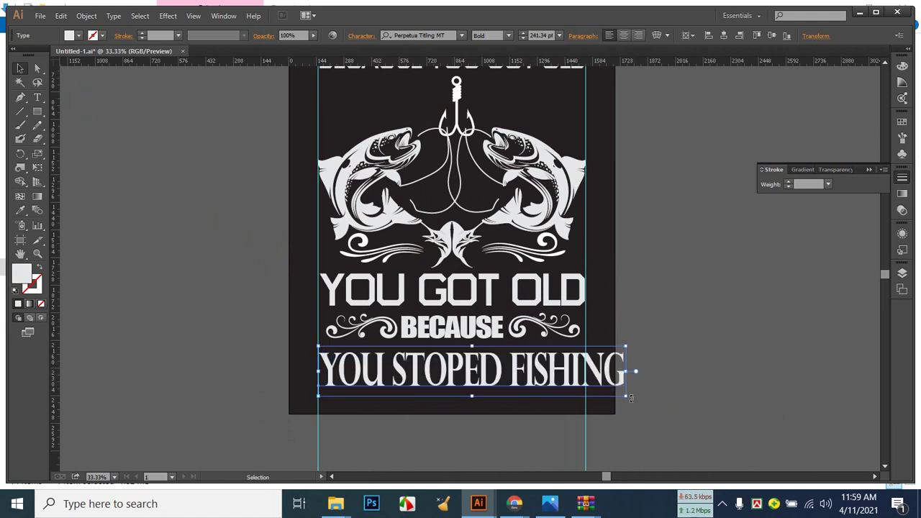
left_click_drag(625, 398, 585, 395)
left_click(656, 386)
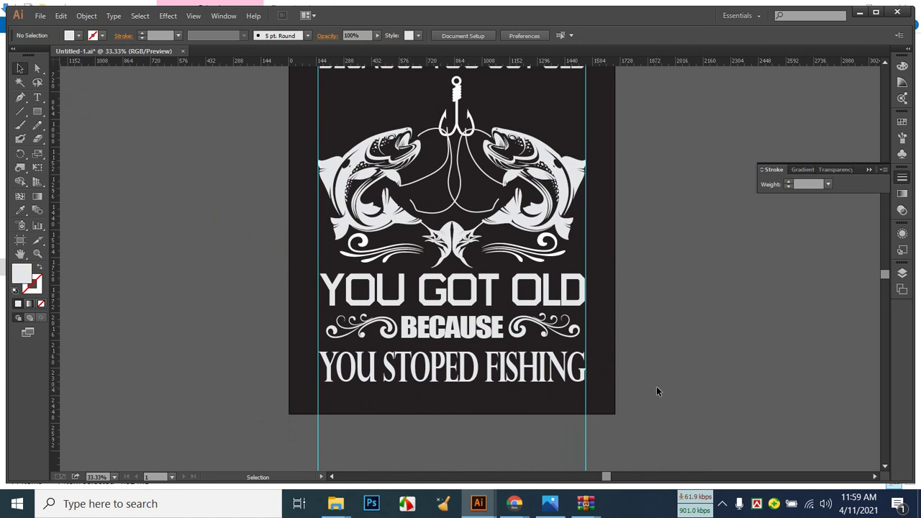
Check the lettering in Fishing.jpg and copy the Impact formatting of BECAUSE onto the "you stoped fishing" line with the Eyedropper.
left_click(547, 507)
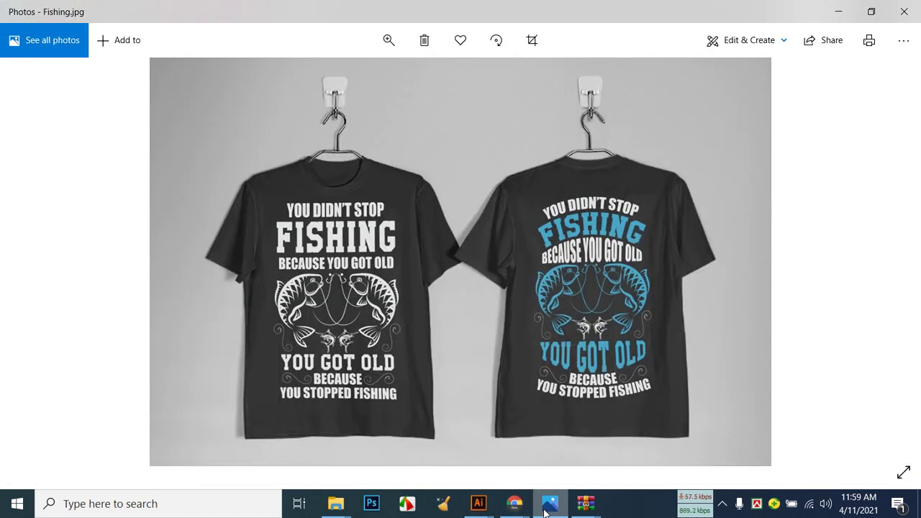
left_click(546, 507)
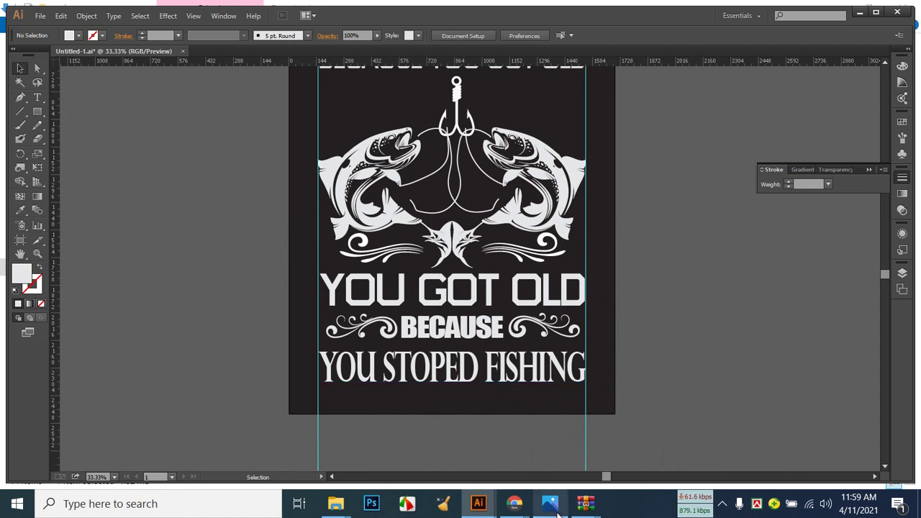
left_click(549, 505)
left_click(551, 506)
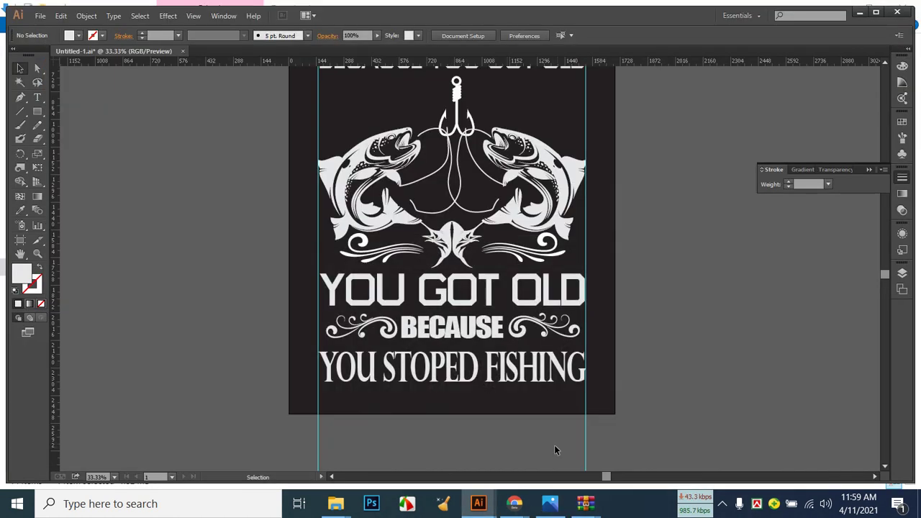
left_click(462, 366)
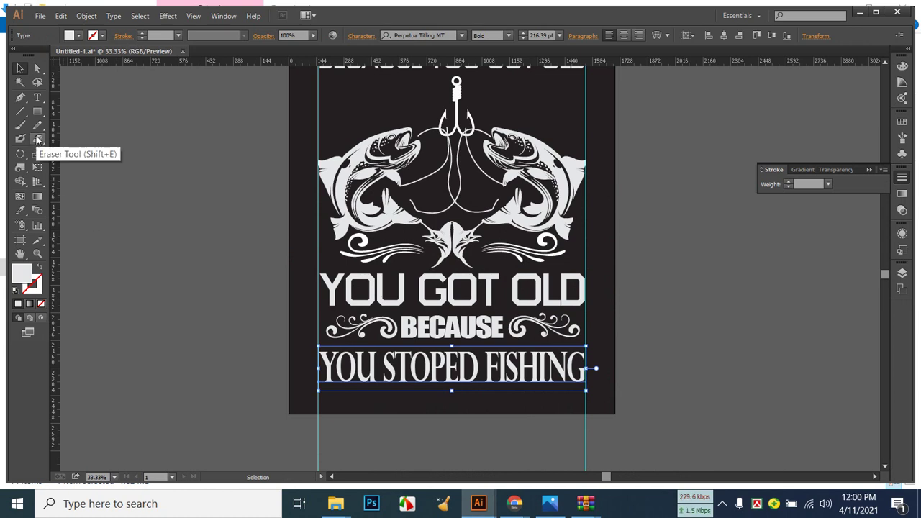
left_click(21, 210)
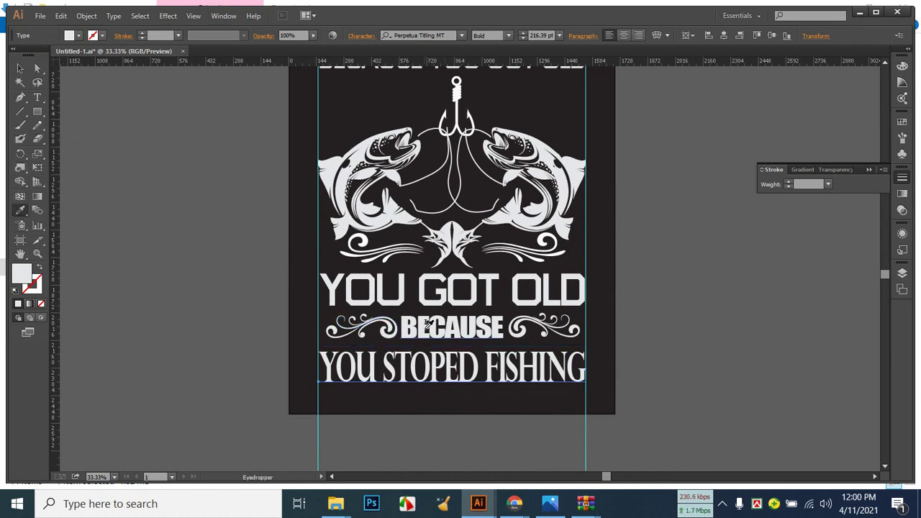
left_click(422, 320)
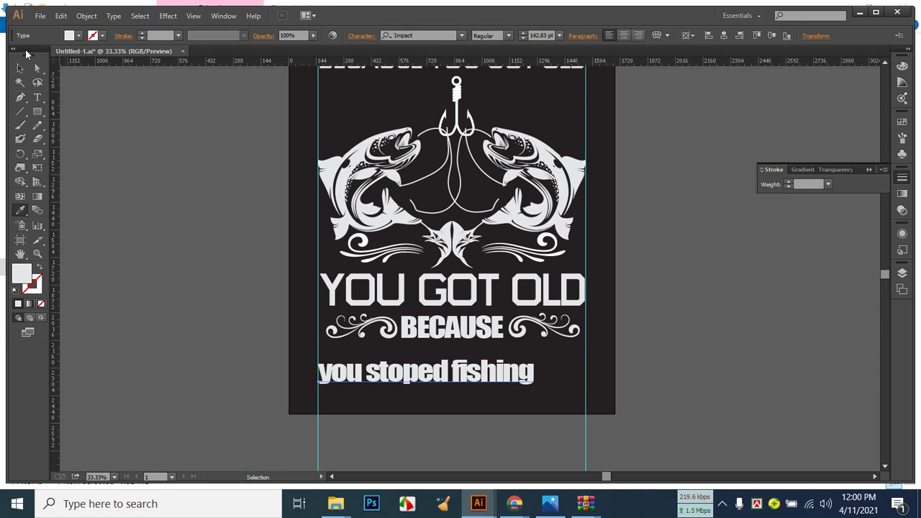
Stretch the lowercase Impact line to span the width between the two vertical guides.
left_click(21, 68)
left_click_drag(534, 358, 591, 350)
left_click(713, 371)
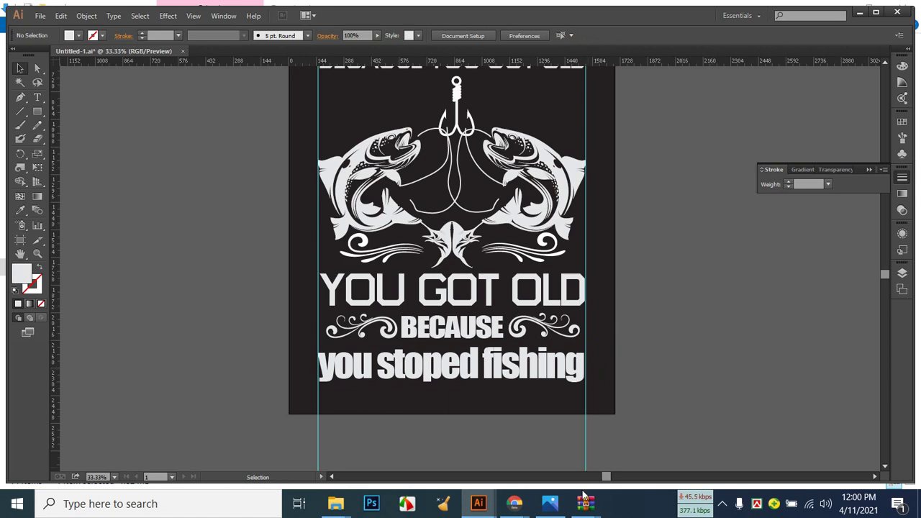
Check the last line in Fishing.jpg and add a new text line "YOU STOPED FISHING" in capitals near the artboard's lower edge.
left_click(552, 503)
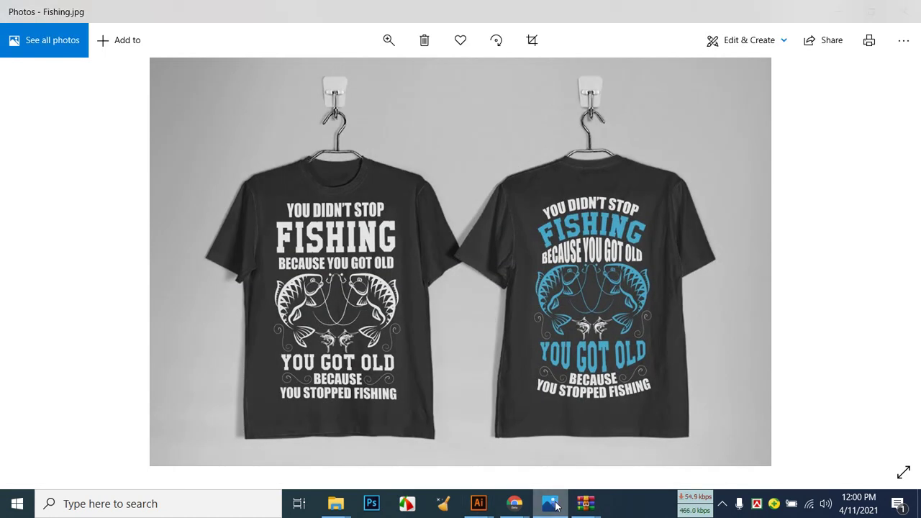
left_click(551, 503)
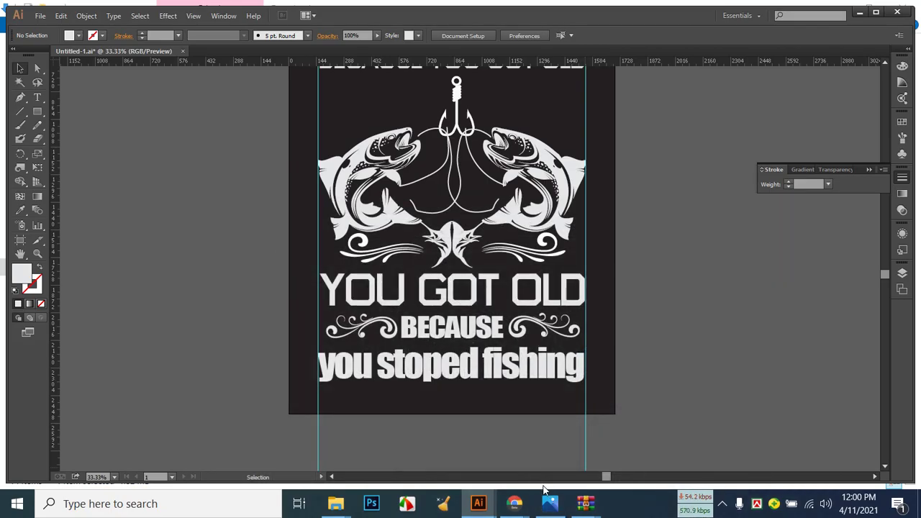
left_click(549, 504)
left_click(548, 508)
left_click(37, 97)
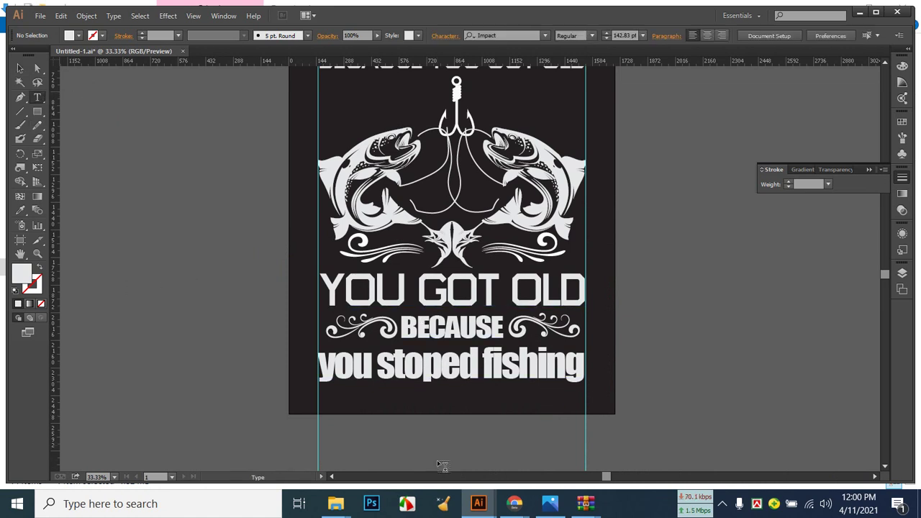
type("YOU")
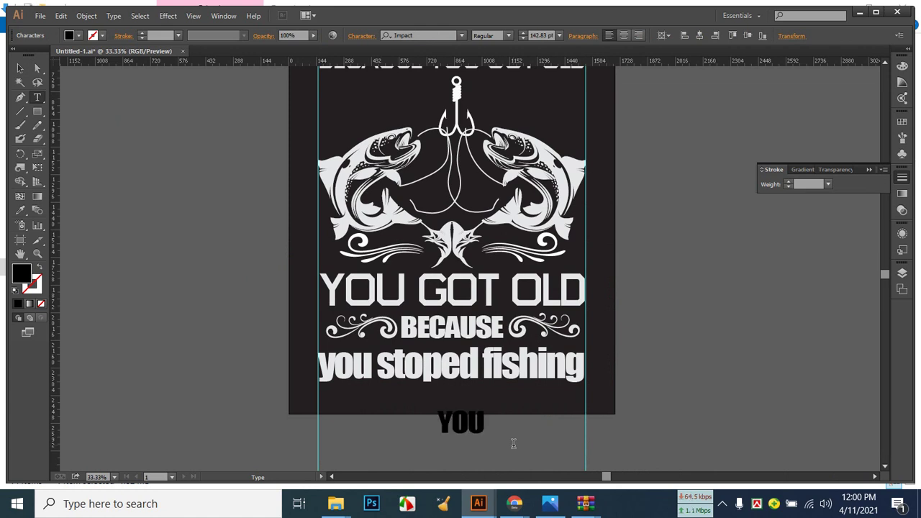
type(" ST")
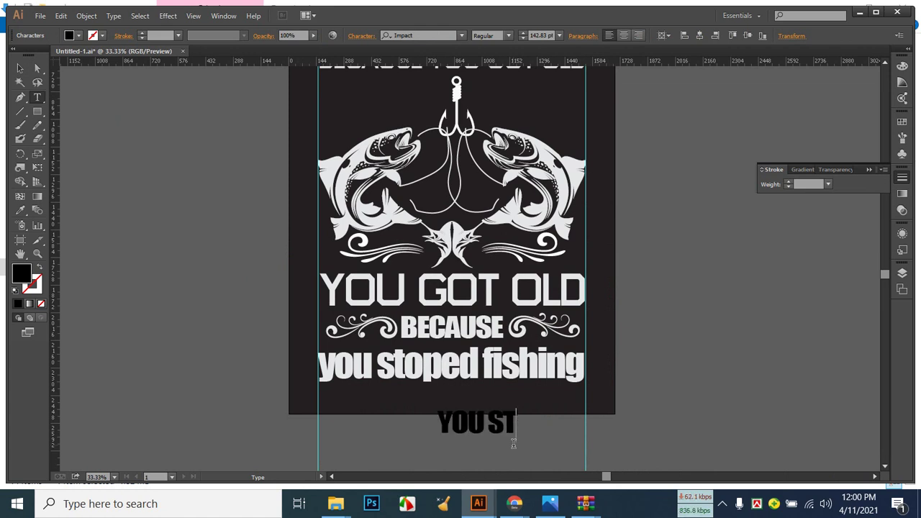
type("OPED FISHIN")
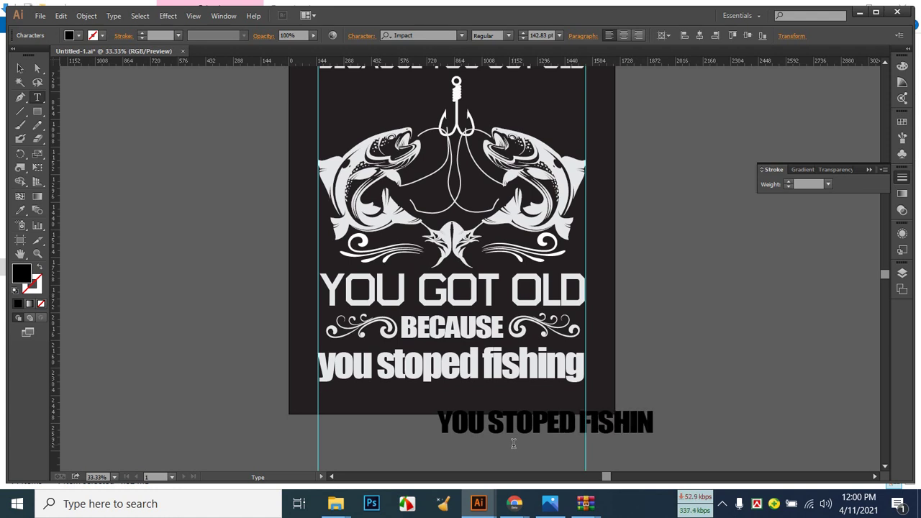
type("G")
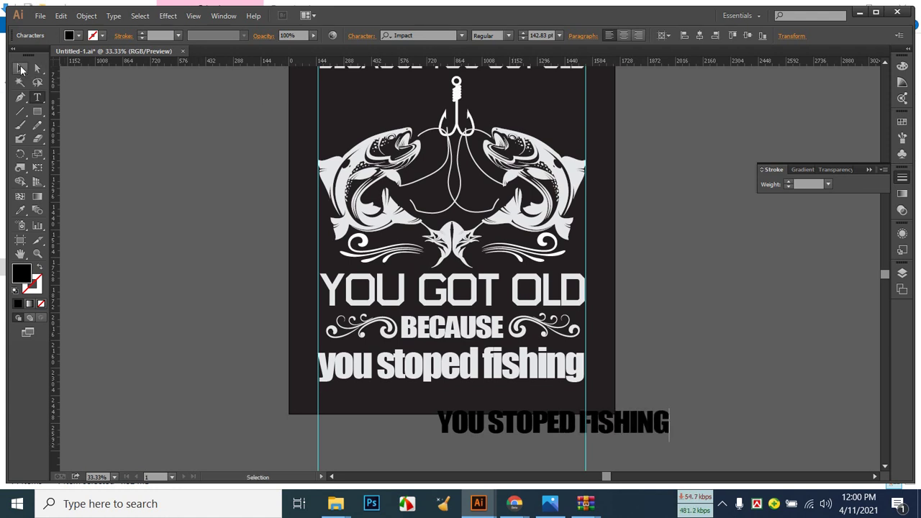
Copy the light fill and text formatting of BECAUSE onto the new capital-letter line with the Eyedropper.
left_click(20, 68)
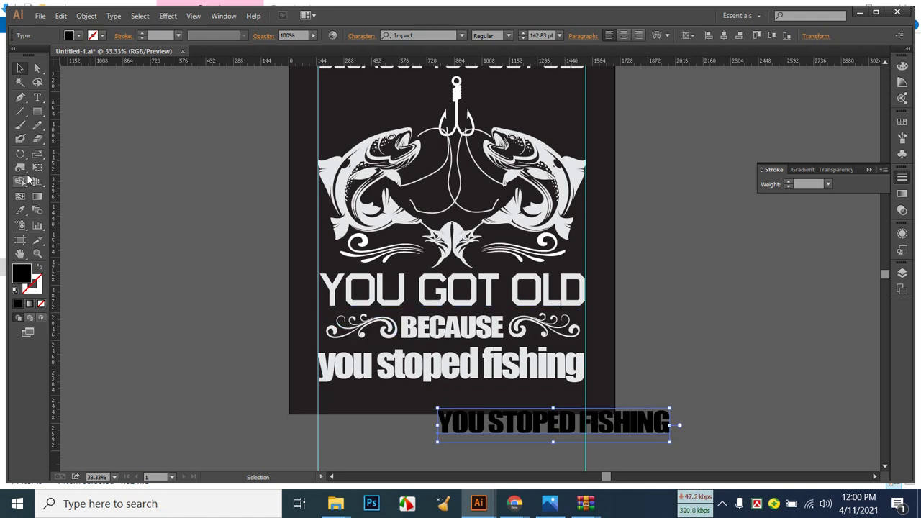
left_click(20, 210)
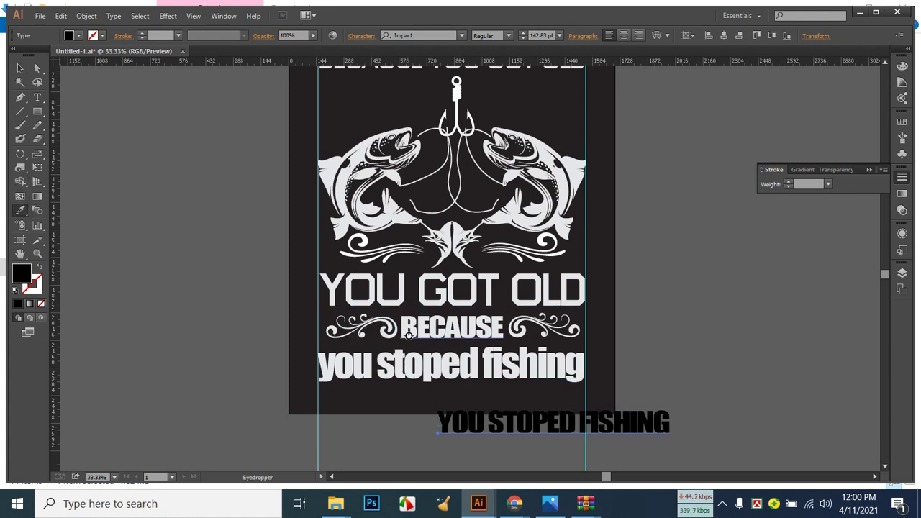
left_click(410, 331)
Delete the lowercase "you stoped fishing" line below BECAUSE.
left_click(20, 68)
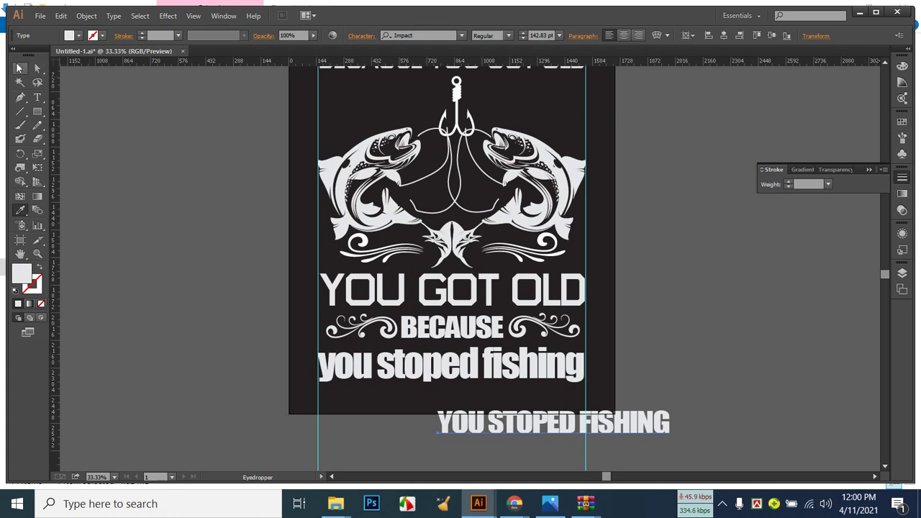
left_click(503, 367)
key("Delete")
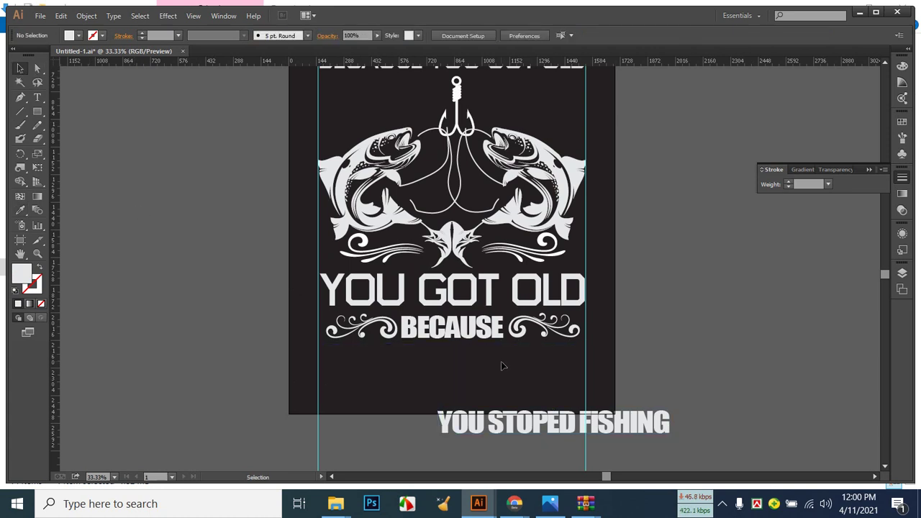
Move the "YOU STOPED FISHING" line directly under BECAUSE and enlarge it to about 197 pt, roughly as wide as the guides' spacing.
left_click_drag(623, 431, 587, 396)
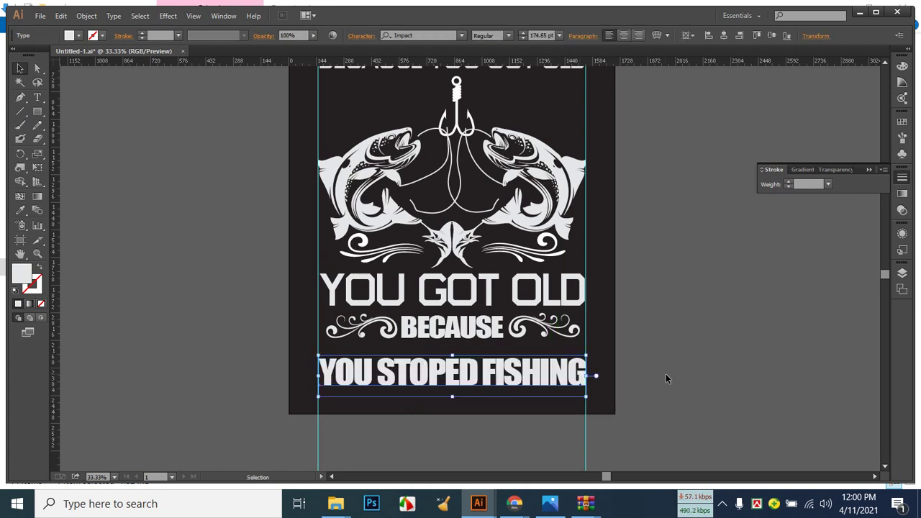
left_click_drag(452, 355, 452, 350)
left_click_drag(492, 373, 501, 364)
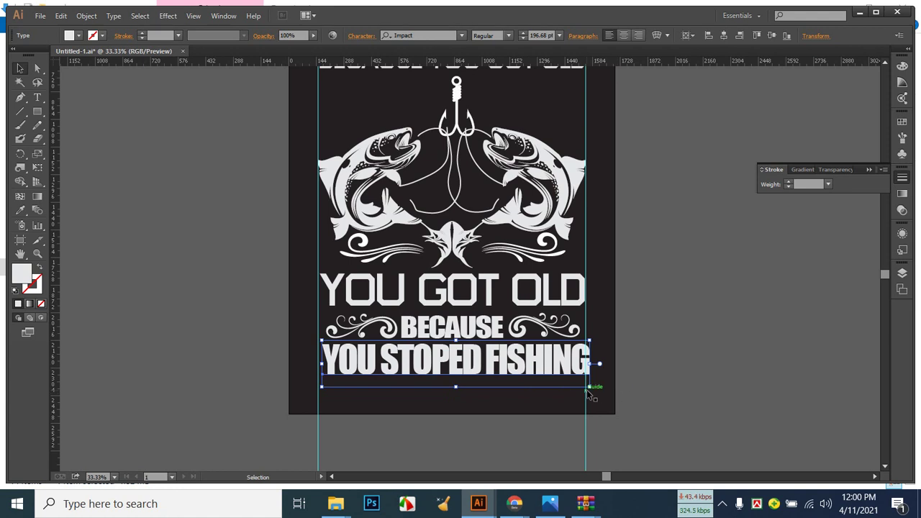
Nudge the "YOU STOPED FISHING" line four increments left and two down towards alignment with the vertical guides.
key("Left")
key("Left")
key("Left")
key("Left")
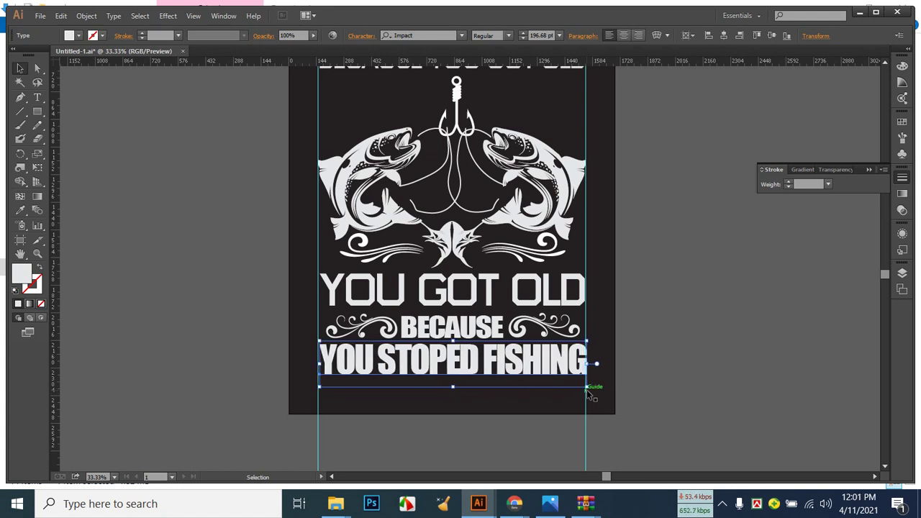
key("Down")
key("Down")
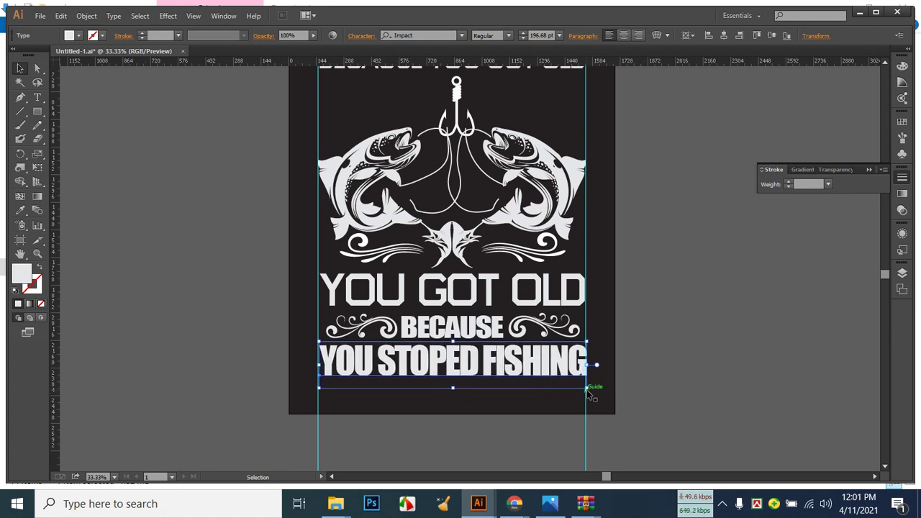
Compare the layout with Fishing.jpg and nudge the "YOU STOPED FISHING" line one more increment left and down.
left_click(551, 505)
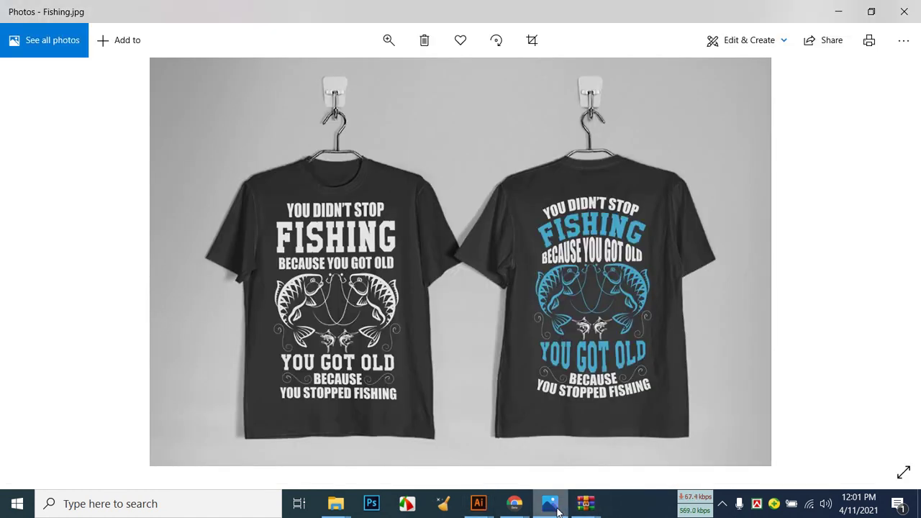
left_click(556, 507)
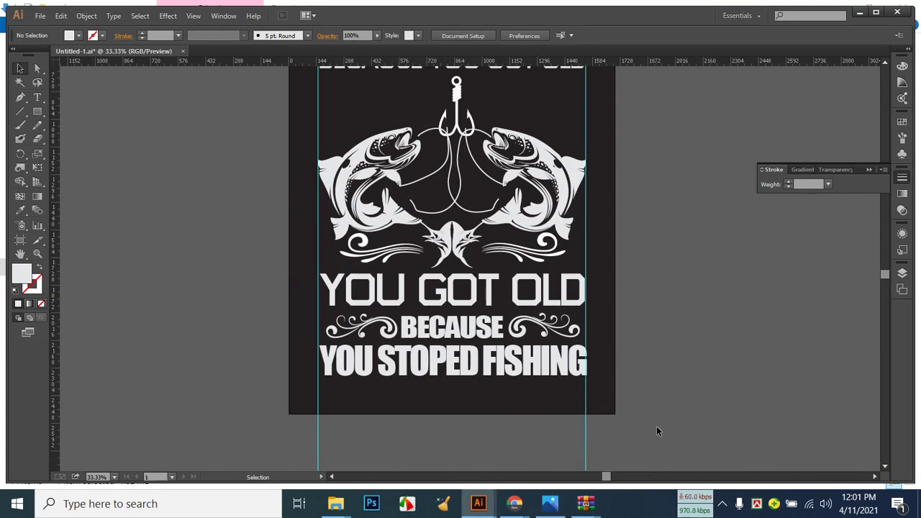
left_click(510, 378)
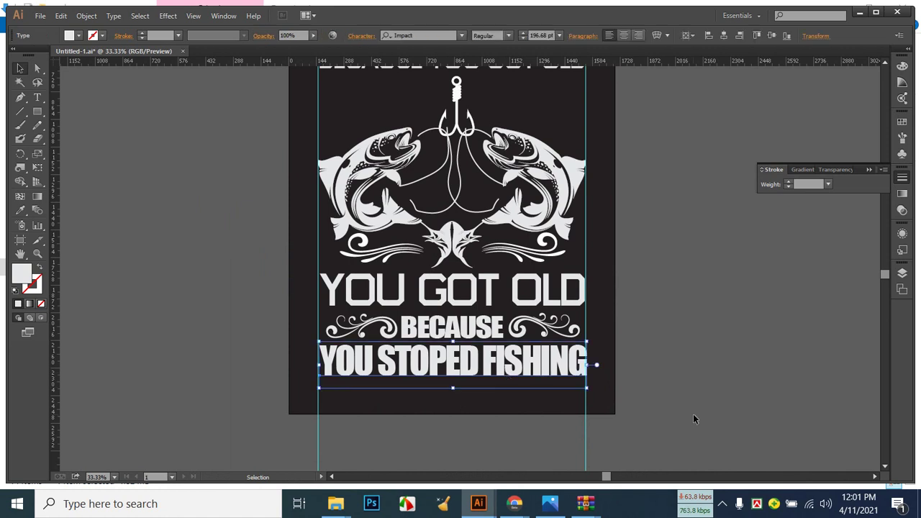
key("Left")
key("Down")
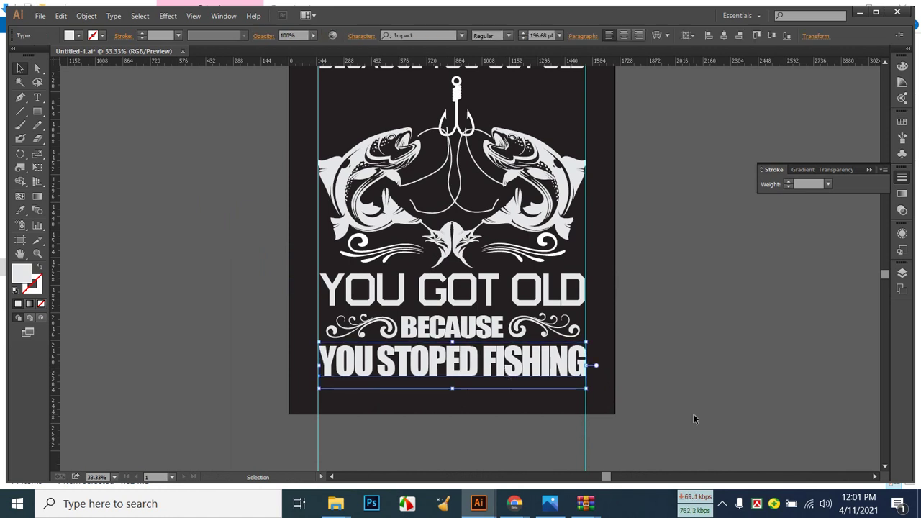
Move the two vertical guides away from the design, one well beyond each side of the artboard.
key("ctrl+shift+a")
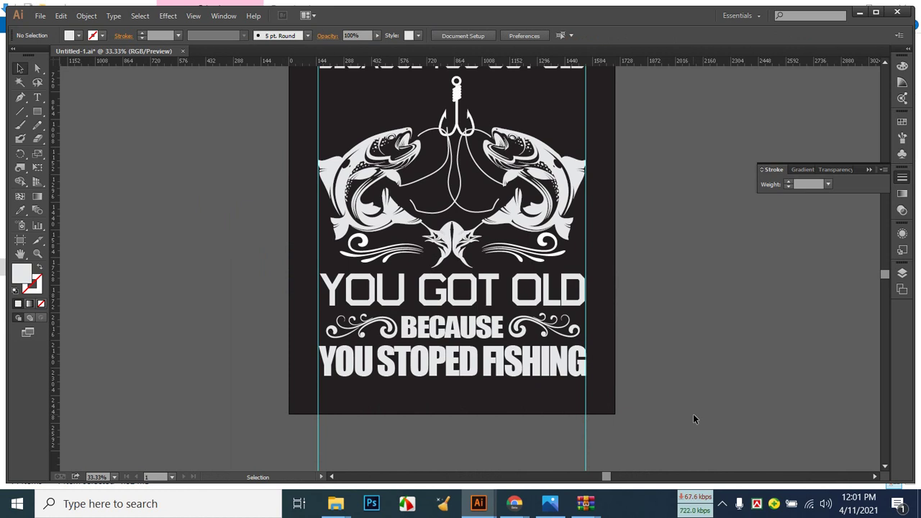
key("ctrl+minus")
key("ctrl+minus")
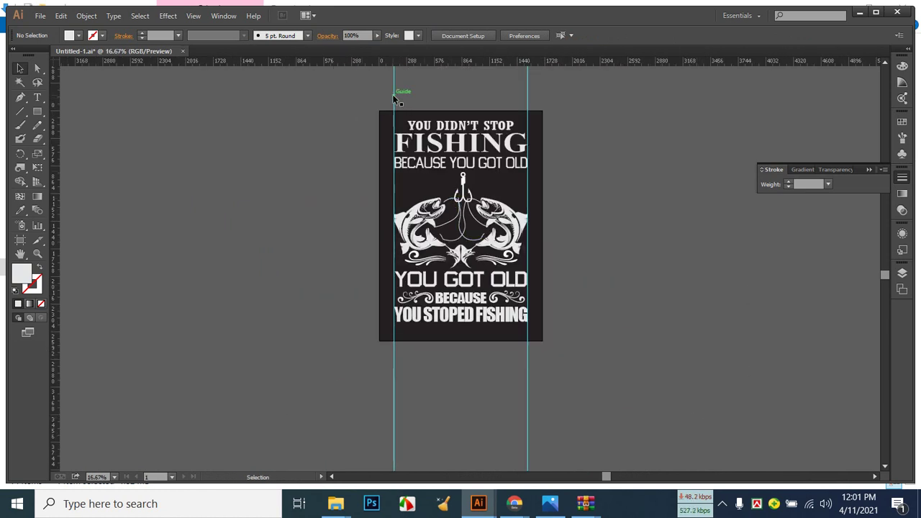
left_click_drag(388, 99, 91, 117)
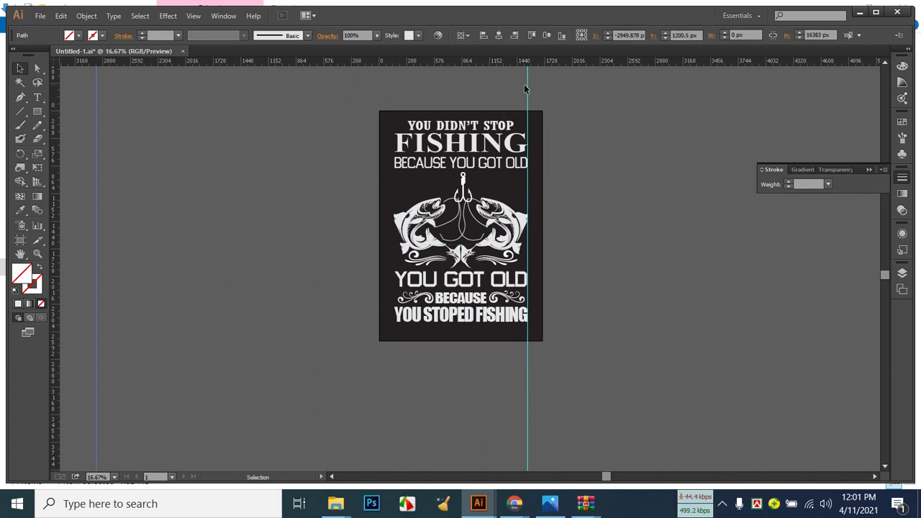
left_click_drag(526, 84, 634, 94)
left_click(775, 269)
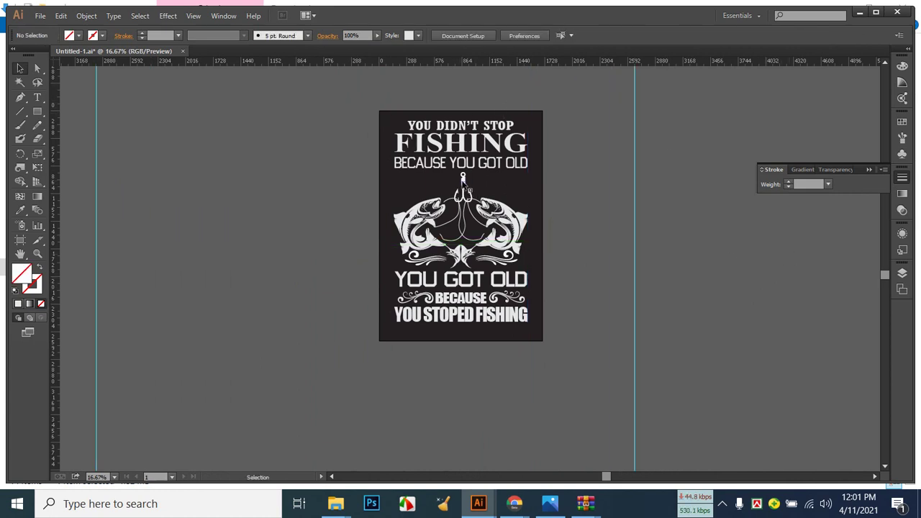
Move the fishing hook down nine large nudge increments, widening the gap below the upper BECAUSE YOU GOT OLD line.
left_click(463, 183)
key("shift+Down")
key("shift+Down")
key("shift+Down")
key("shift+Down")
key("shift+Down")
key("shift+Down")
key("shift+Down")
key("shift+Down")
key("shift+Down")
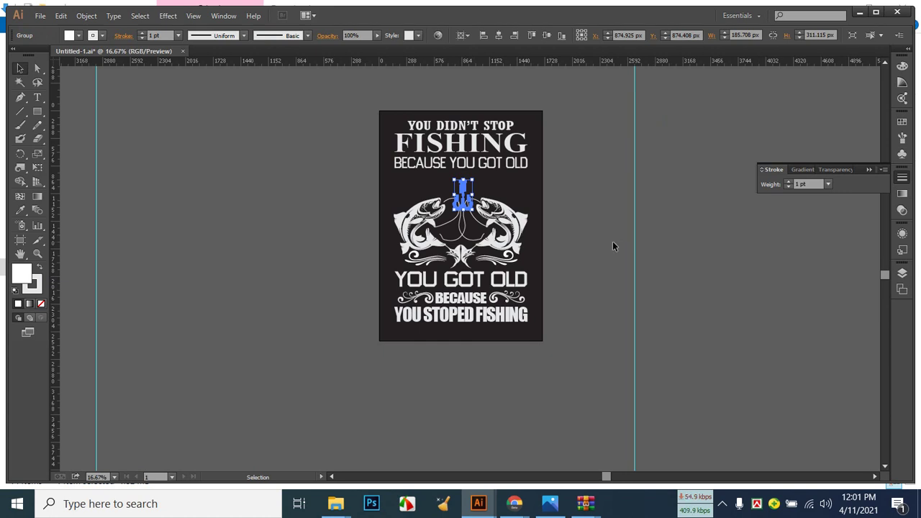
left_click(627, 265)
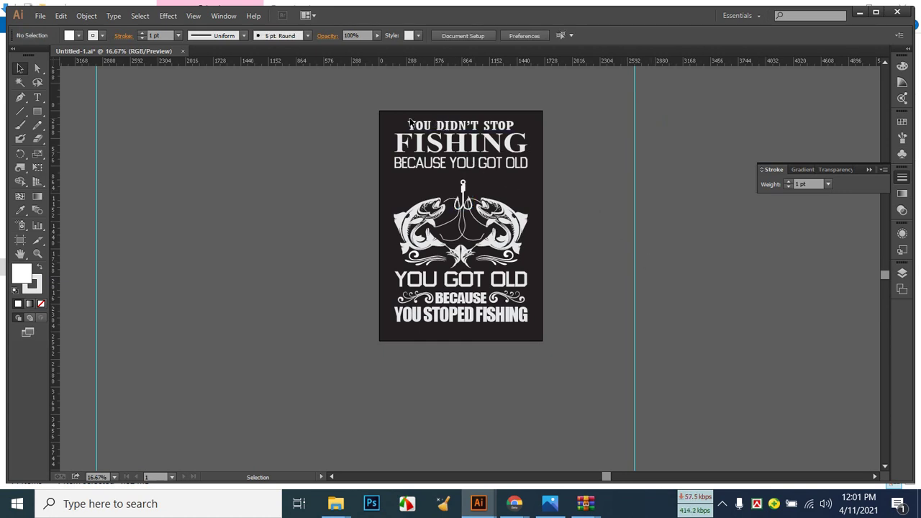
Nudge the three upper text lines, from YOU DIDN'T STOP to BECAUSE YOU GOT OLD, down together by 20 small increments.
left_click_drag(401, 117, 543, 174)
key("Down")
key("Down")
key("Down")
key("Down")
key("Down")
key("Down")
key("Down")
key("Down")
key("Down")
key("Down")
key("Down")
key("Down")
key("Down")
key("Down")
key("Down")
key("Down")
key("Down")
key("Down")
key("Down")
key("Down")
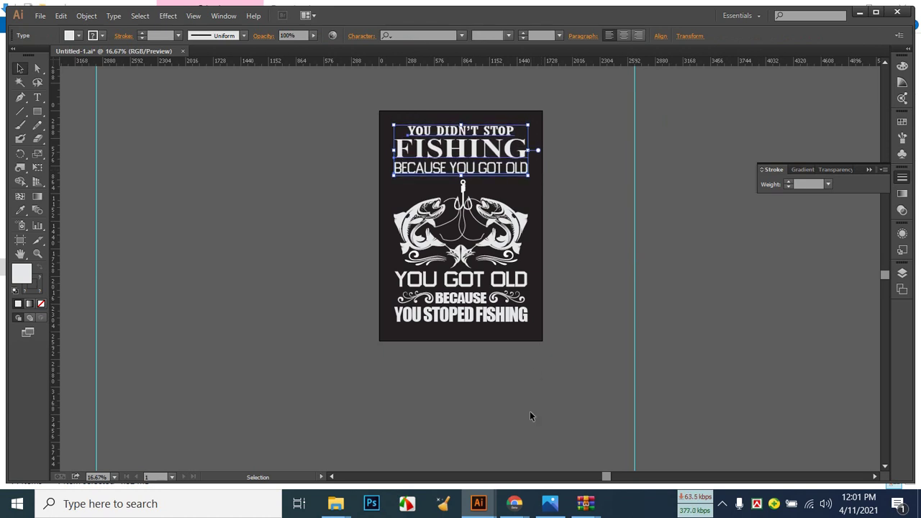
Compare with Fishing.jpg and stretch the three upper text lines slightly taller, down to just above the hook.
left_click(550, 504)
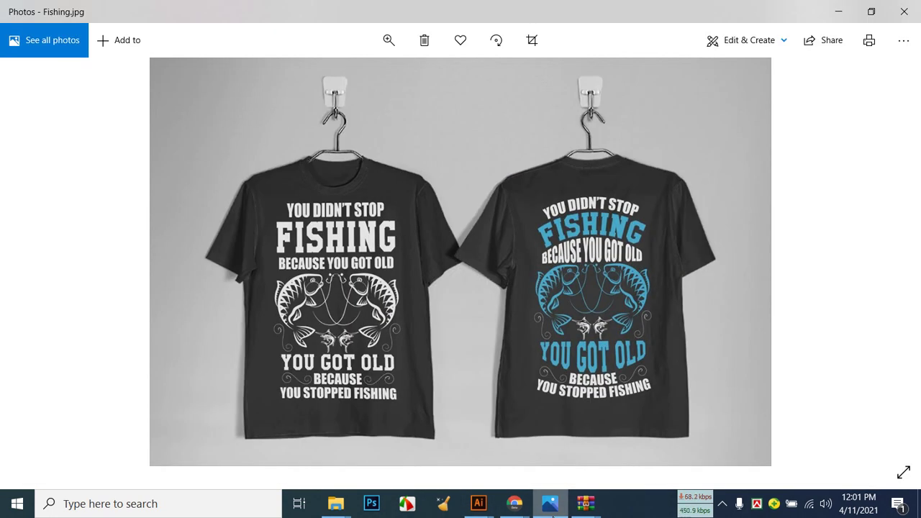
left_click(550, 503)
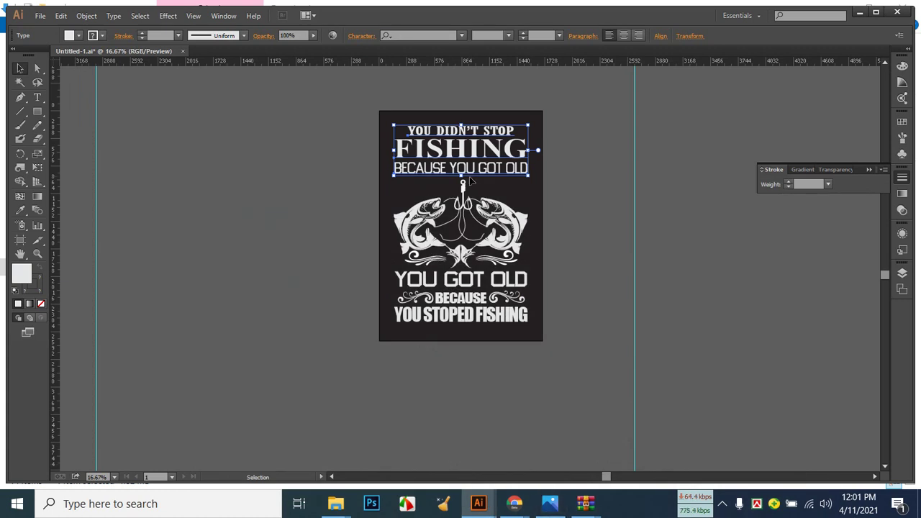
left_click_drag(462, 182, 462, 186)
left_click(550, 205)
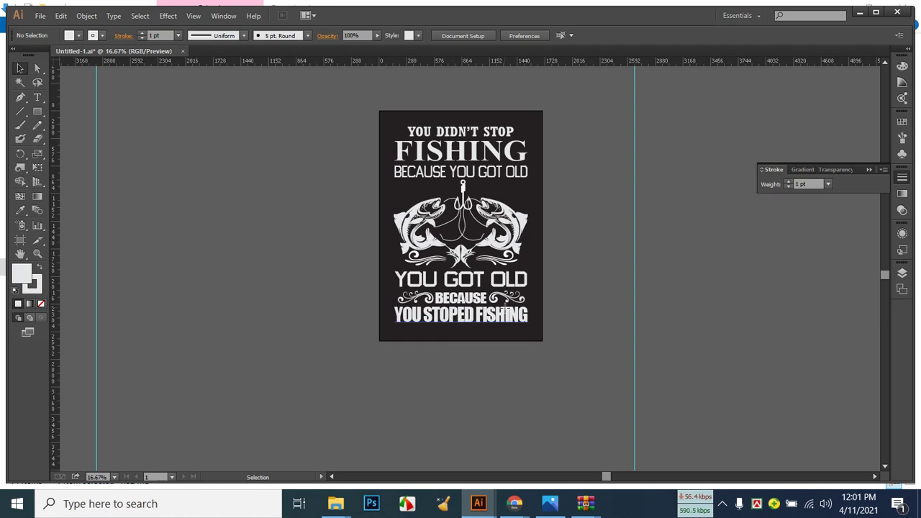
Stretch the "YOU STOPED FISHING" line downward to about 211 pt, keeping its width.
left_click(507, 315)
left_click_drag(461, 330, 461, 334)
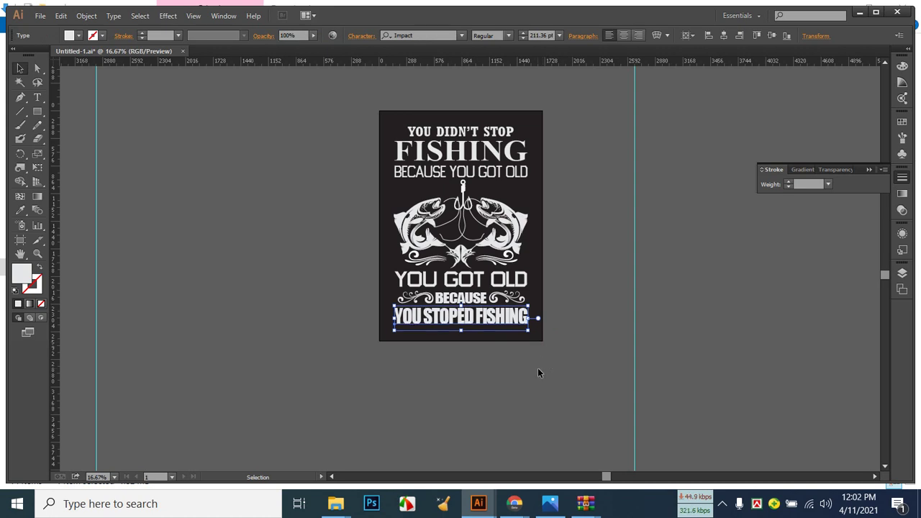
left_click(538, 373)
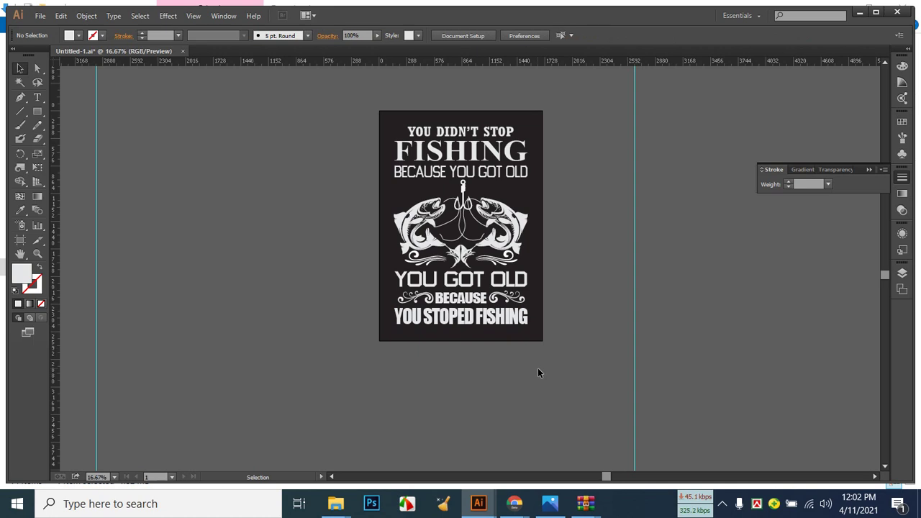
Save the document and check the whole layout against Fishing.jpg.
key("a")
left_click(549, 503)
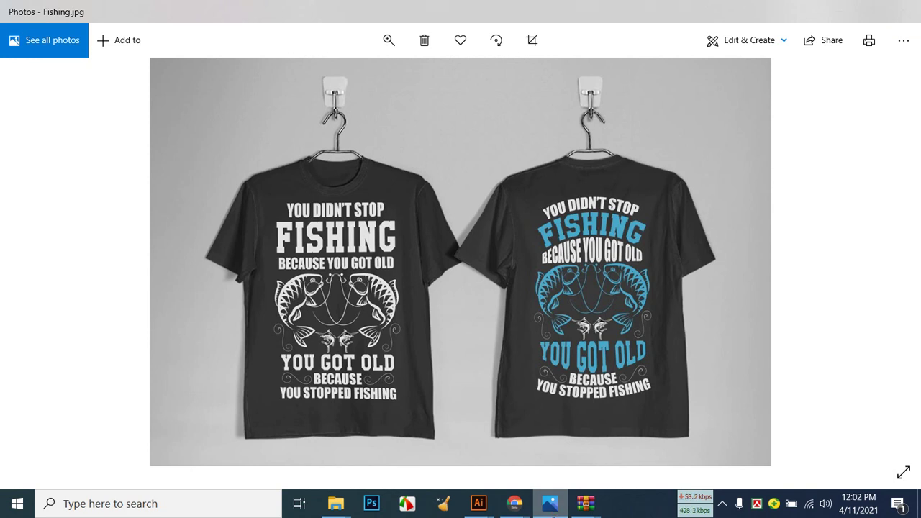
key("alt+Tab")
key("ctrl+plus")
key("ctrl+plus")
key("ctrl+plus")
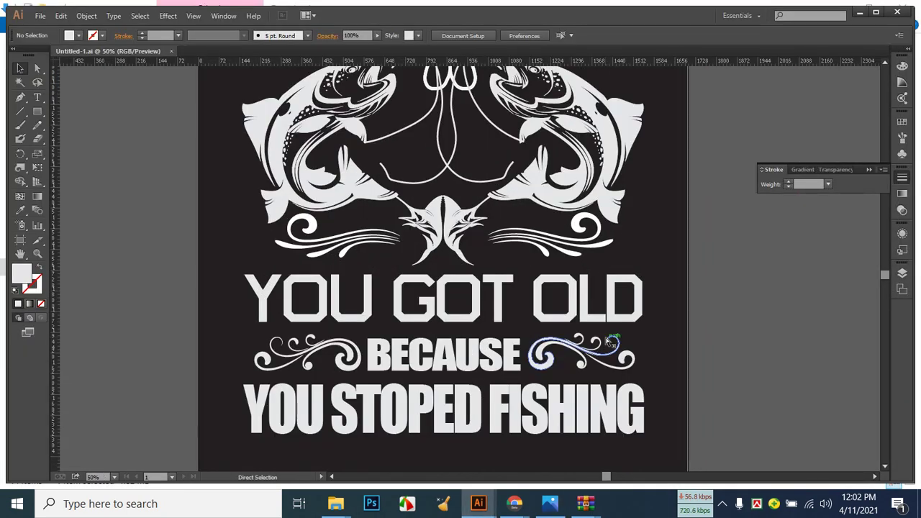
key("ctrl+minus")
scroll(544, 315, "up", 5)
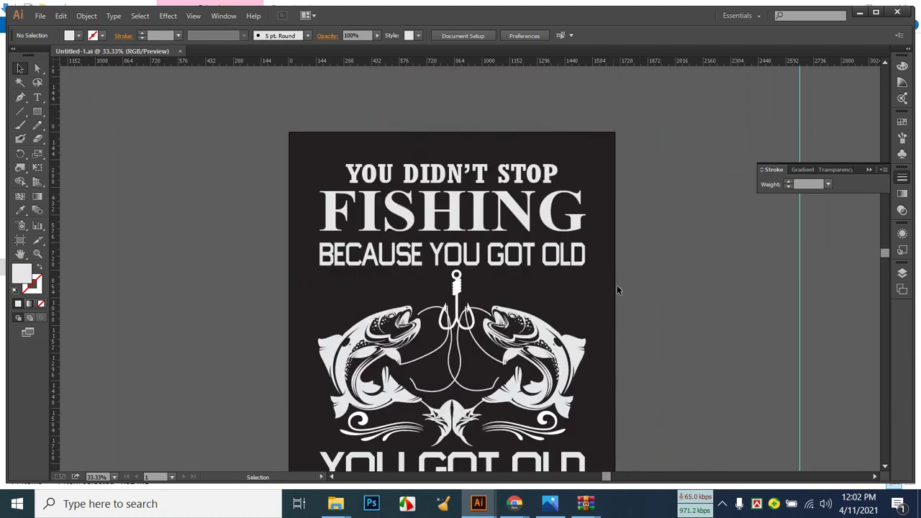
scroll(610, 286, "down", 1)
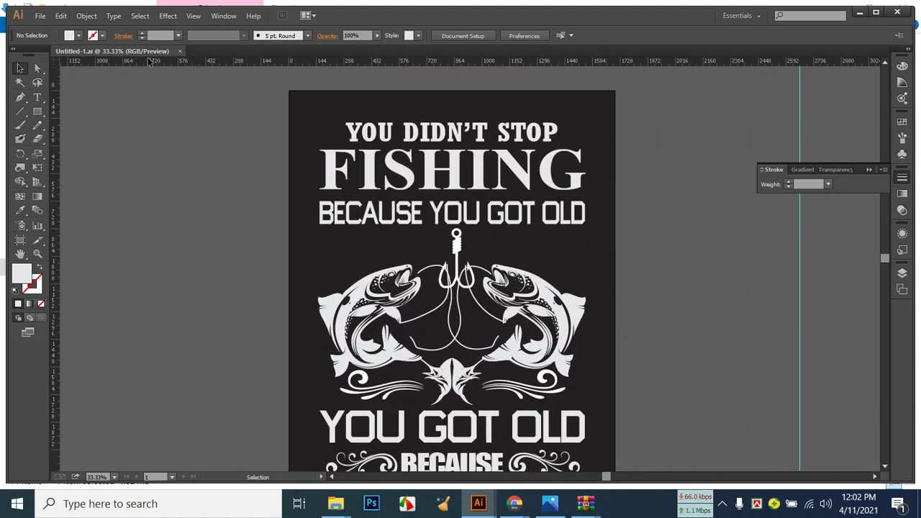
Unlock the background rectangle and fill it with the dark grey swatch.
left_click(86, 15)
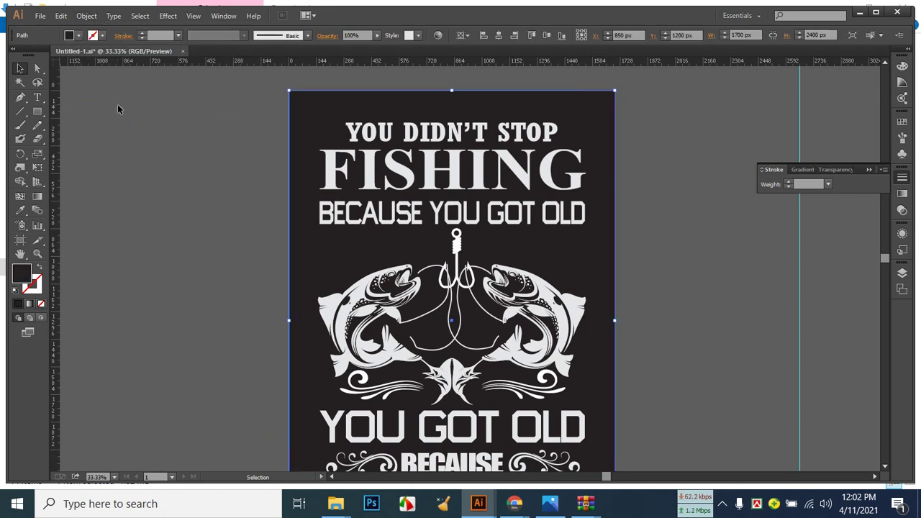
left_click(82, 38)
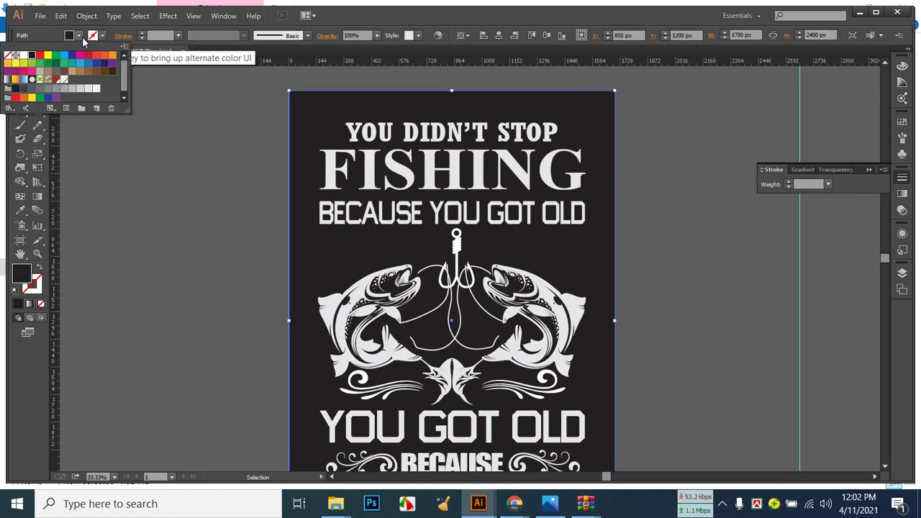
left_click(25, 89)
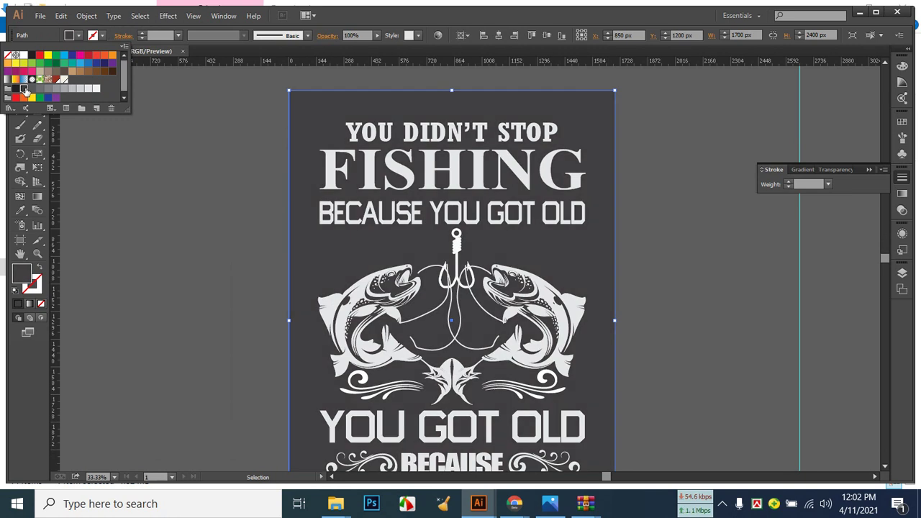
left_click(686, 306)
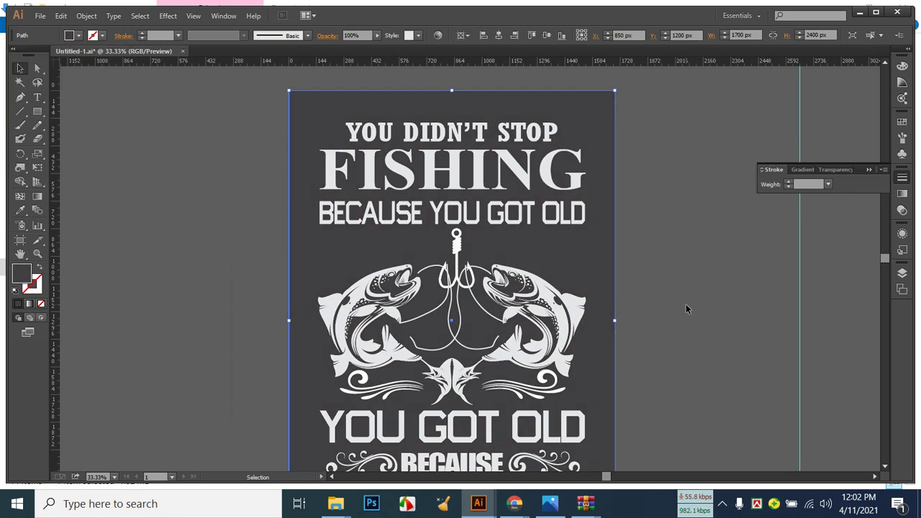
left_click(686, 303)
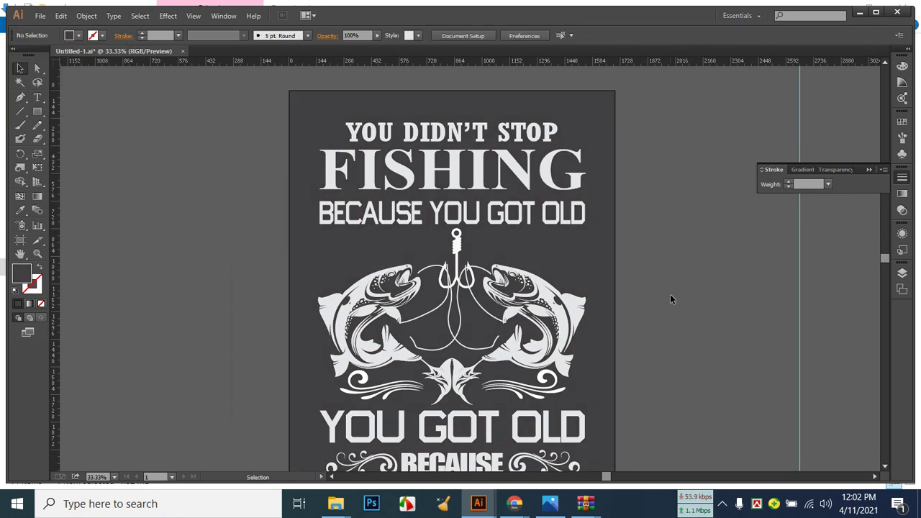
Recolour the background rectangle with a custom, nearly black purple fill.
scroll(686, 295, "down", 2)
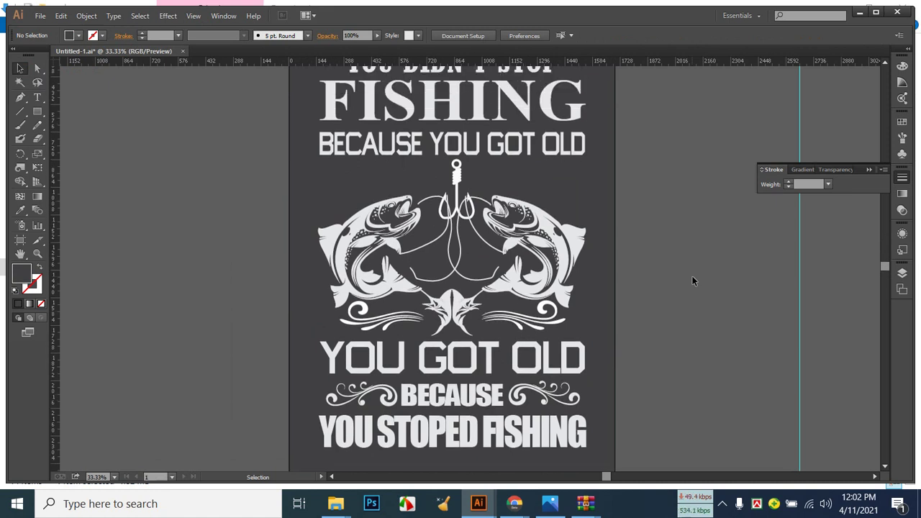
left_click(327, 205)
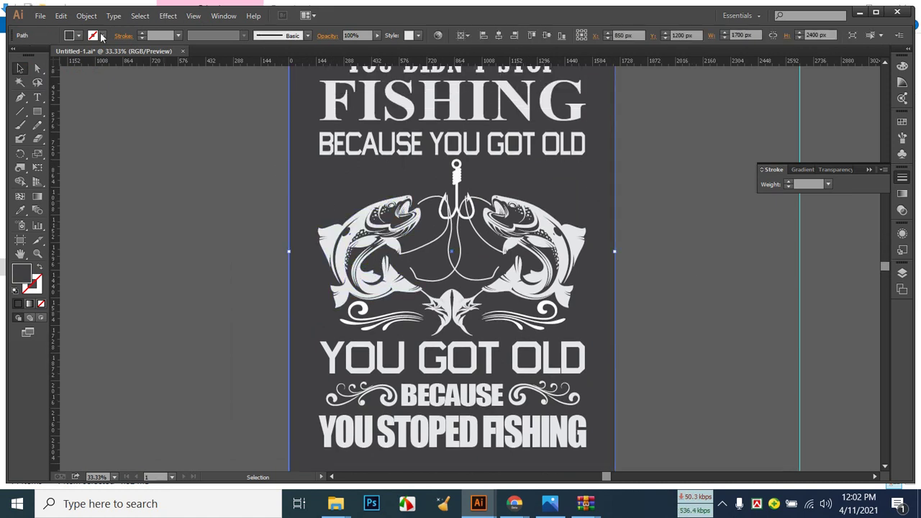
double_click(31, 275)
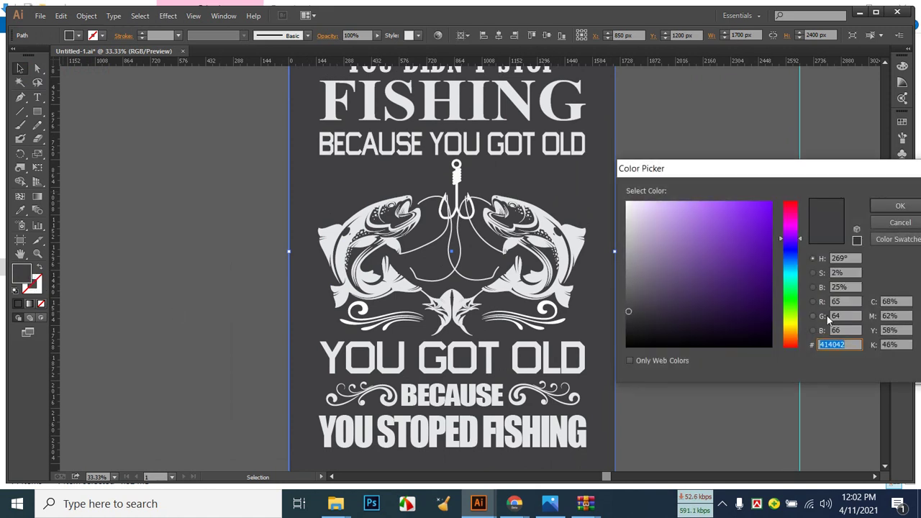
left_click(771, 328)
left_click(900, 206)
left_click(757, 238)
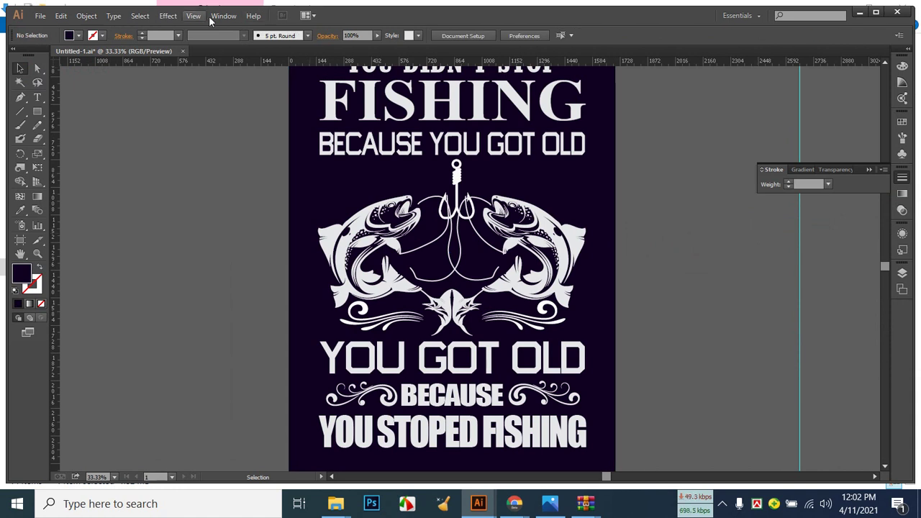
Maximize the Illustrator window and start exporting the design.
left_click(876, 12)
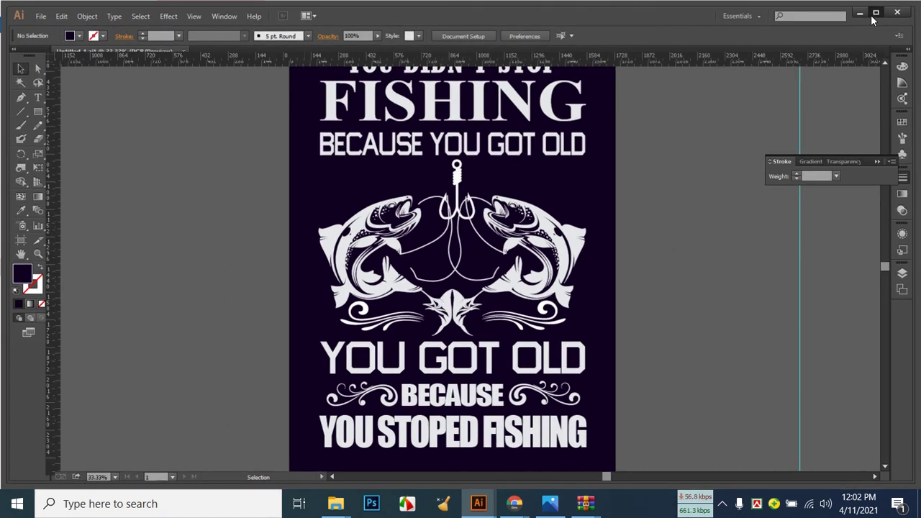
left_click(32, 9)
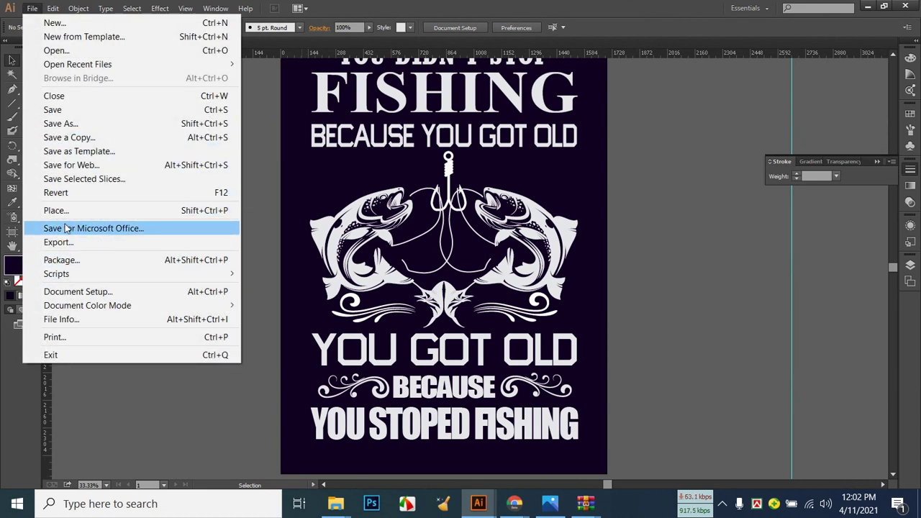
left_click(109, 244)
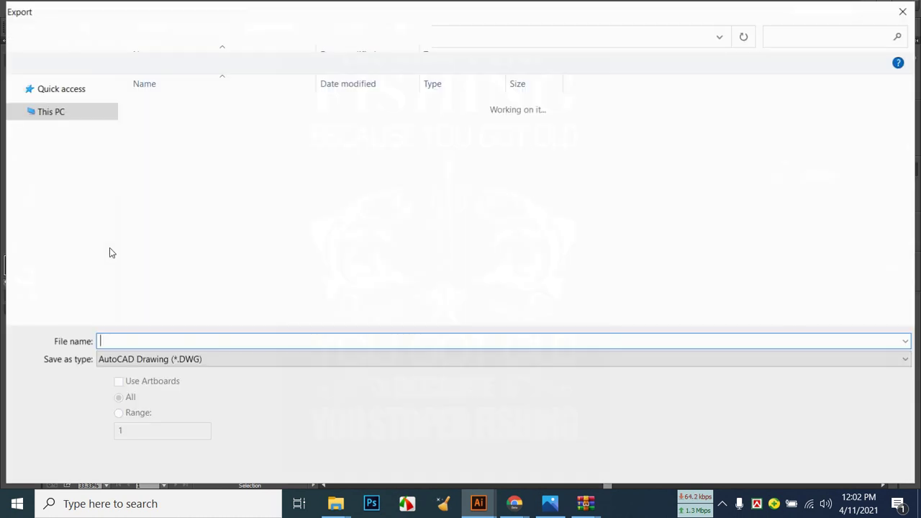
type("fISHI")
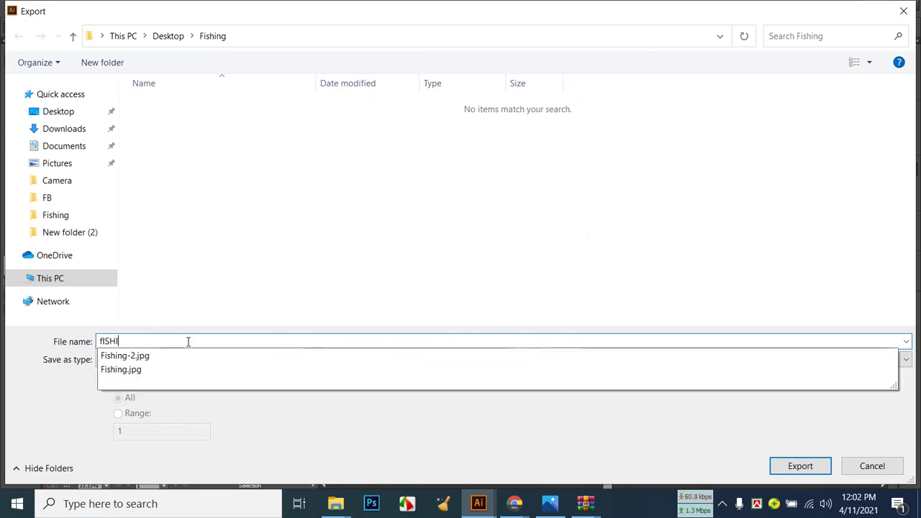
type("NG")
key("BackSpace")
key("BackSpace")
key("BackSpace")
key("BackSpace")
key("BackSpace")
key("BackSpace")
key("BackSpace")
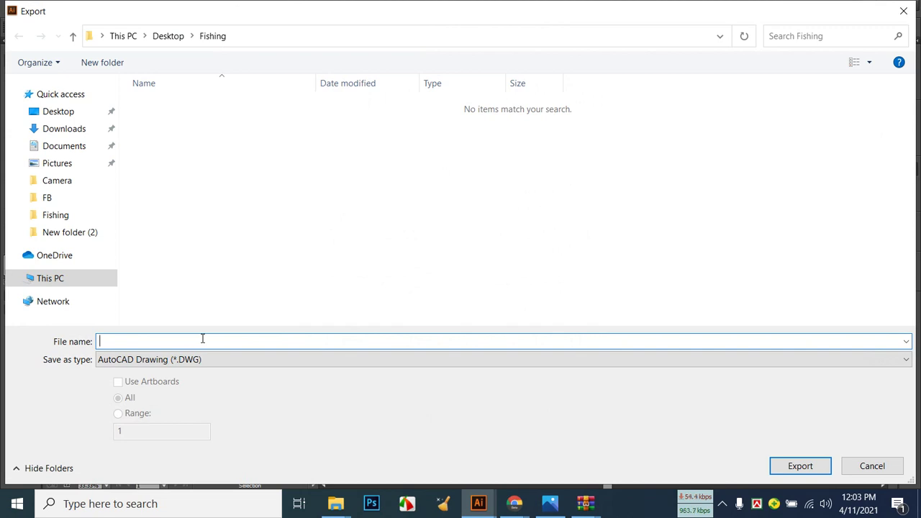
Name the exported file Fishing-11-4-21 and set its format to JPEG.
type("Fishing")
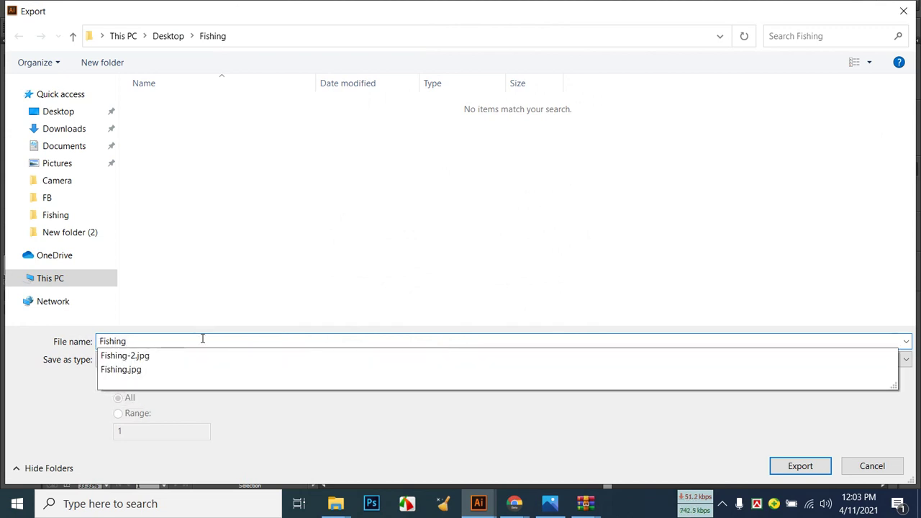
type("-11")
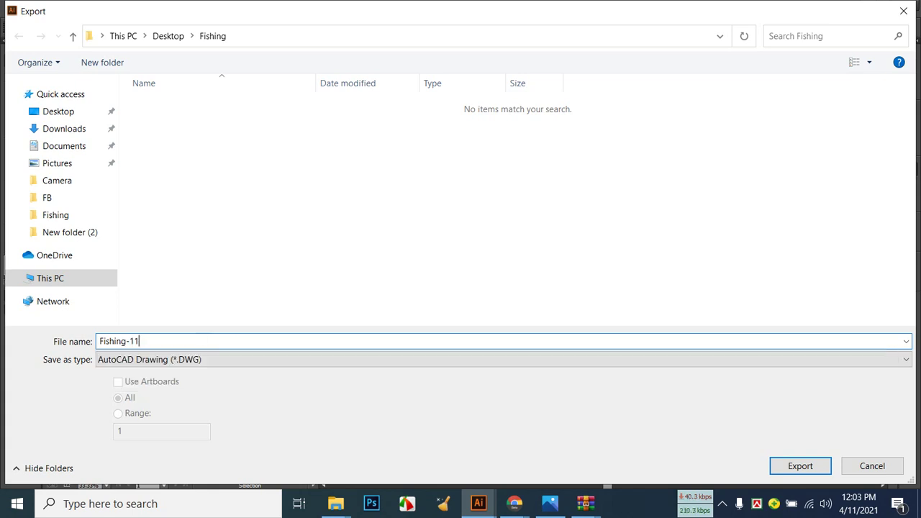
type("-4-21")
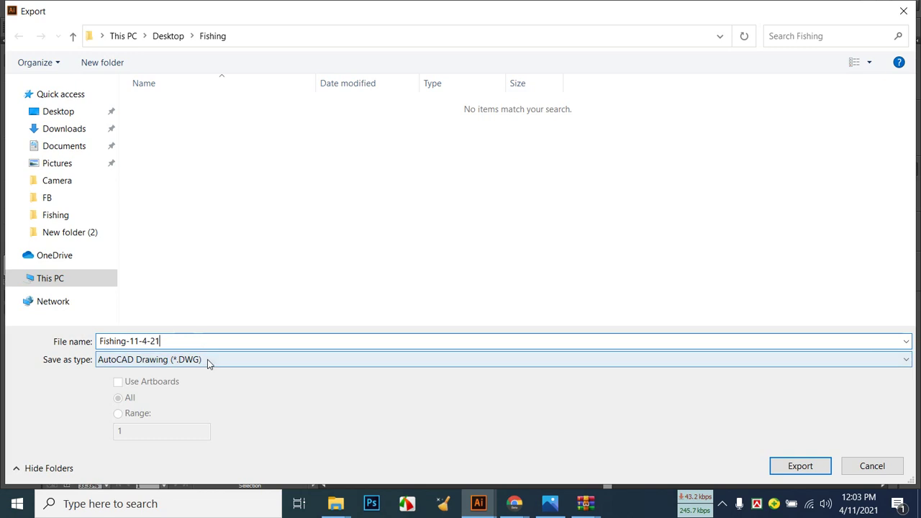
left_click(208, 359)
left_click(174, 267)
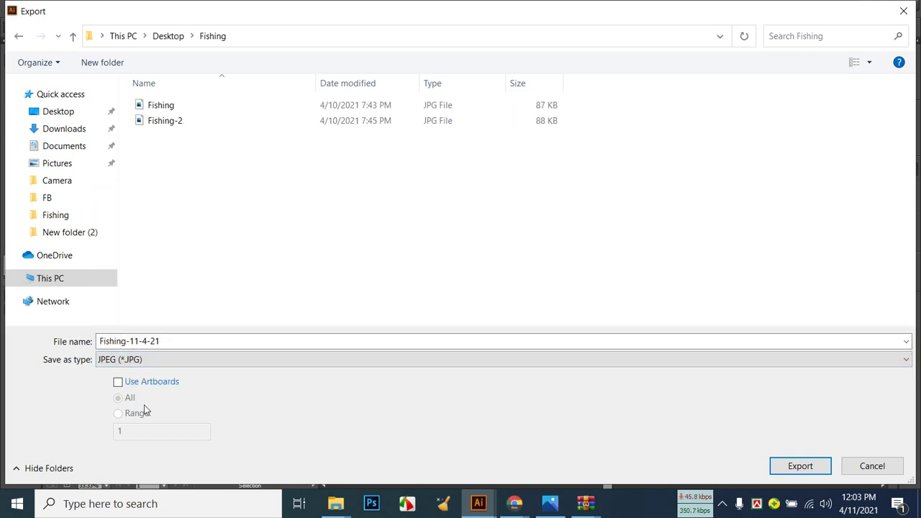
Export the JPEG to the Desktop using all artboards, with the image quality set to 8 (Maximum).
left_click(118, 381)
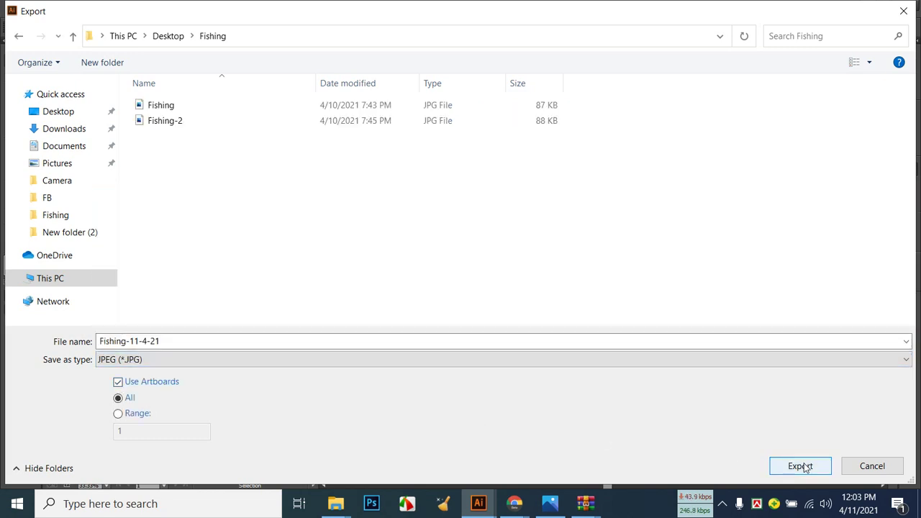
left_click(57, 113)
left_click(805, 466)
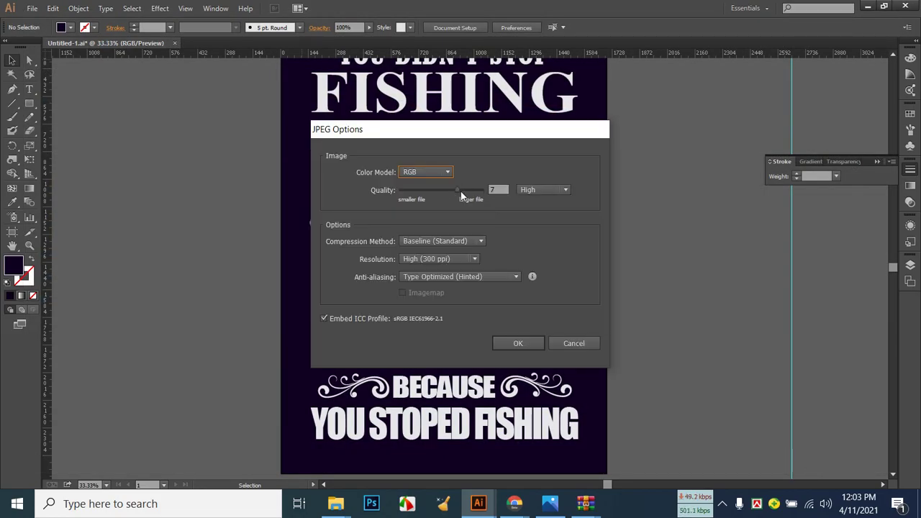
left_click_drag(458, 189, 465, 192)
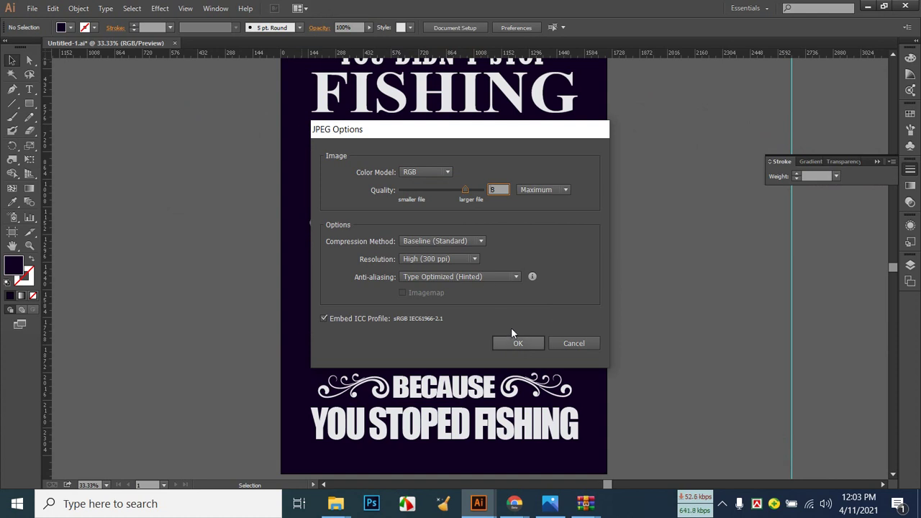
left_click(531, 344)
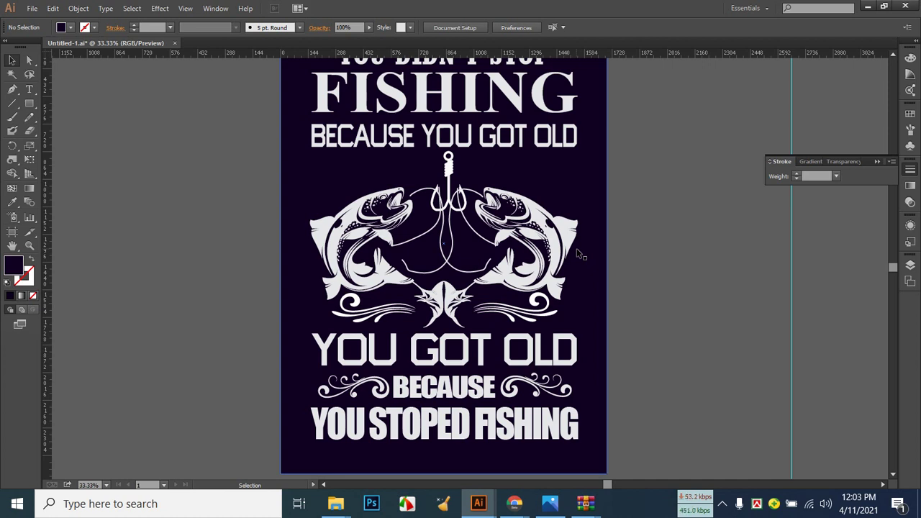
Minimize Illustrator, close the open archive and Downloads windows, and open the exported Fishing-11-4-21-01 image from the desktop.
left_click(869, 8)
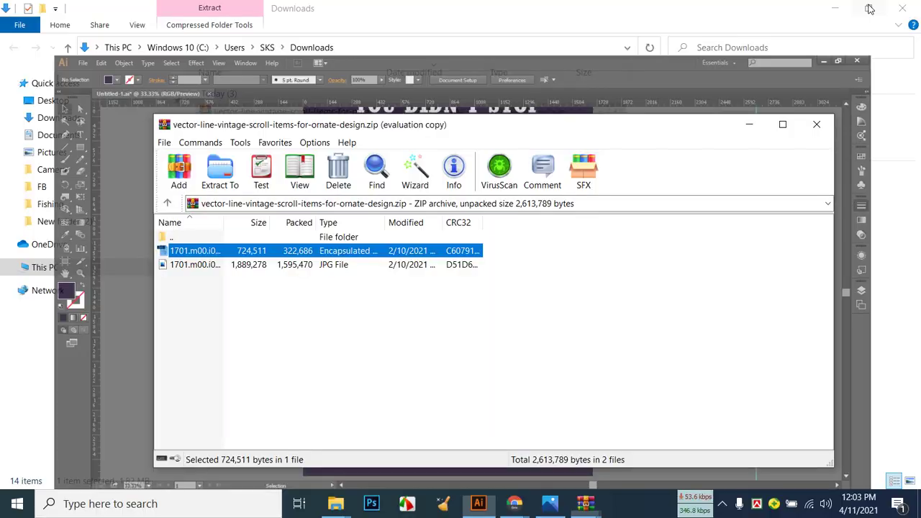
left_click(816, 124)
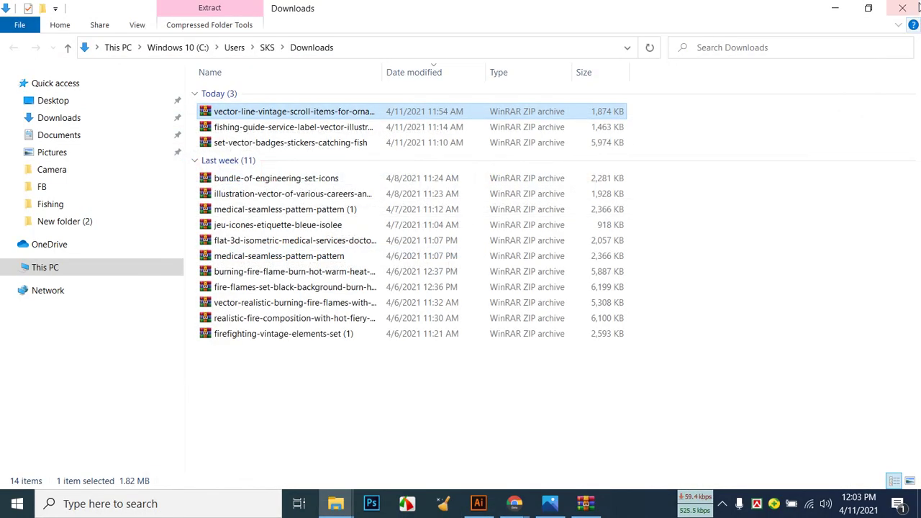
left_click(903, 8)
left_click(838, 12)
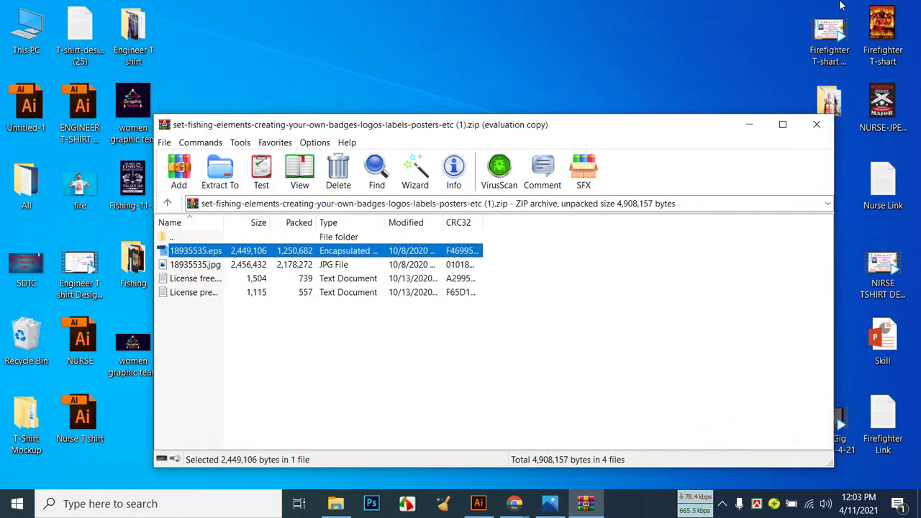
left_click(817, 124)
left_click(151, 175)
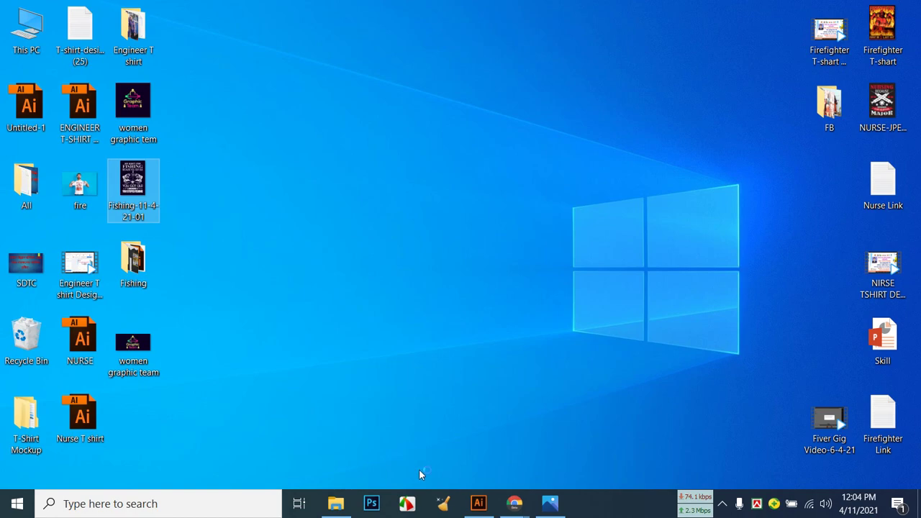
Switch to Chrome, close the photo open on Facebook, and browse the Somajseba Kushtia -SDTC page's posts.
mouse_move(511, 510)
left_click(435, 440)
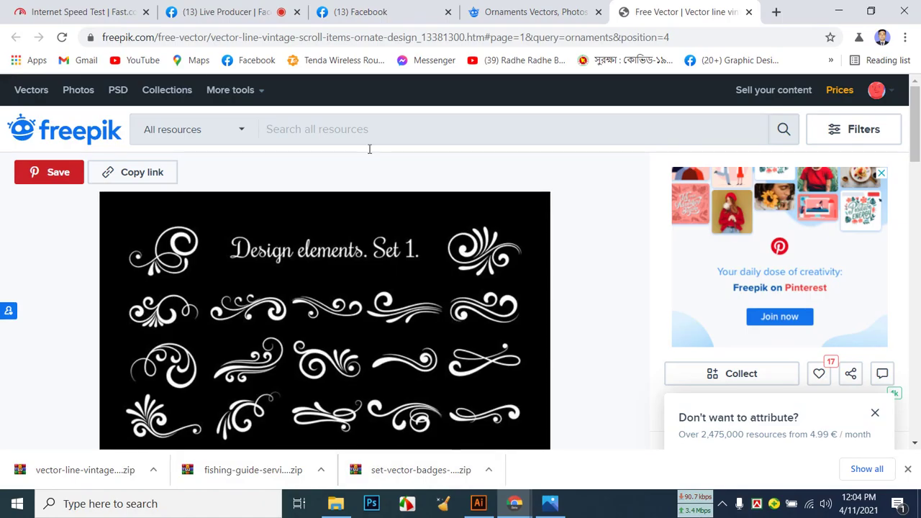
left_click(225, 17)
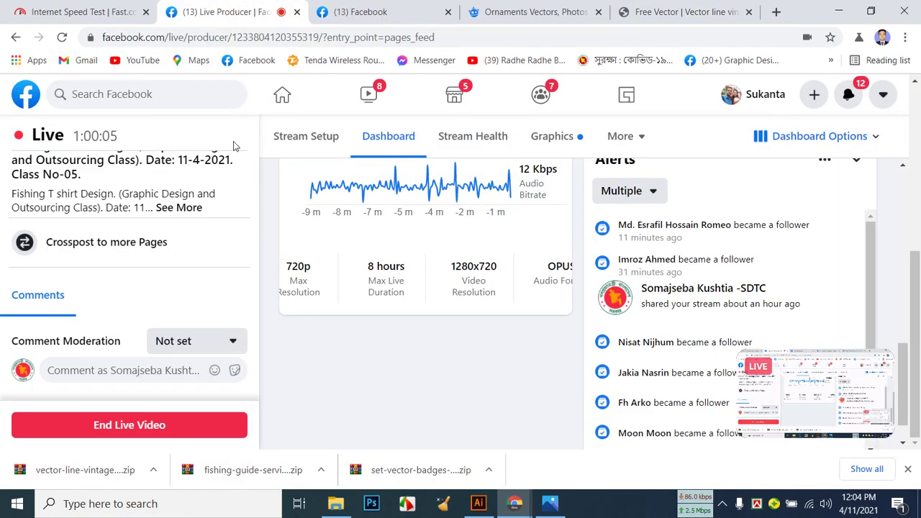
left_click(360, 12)
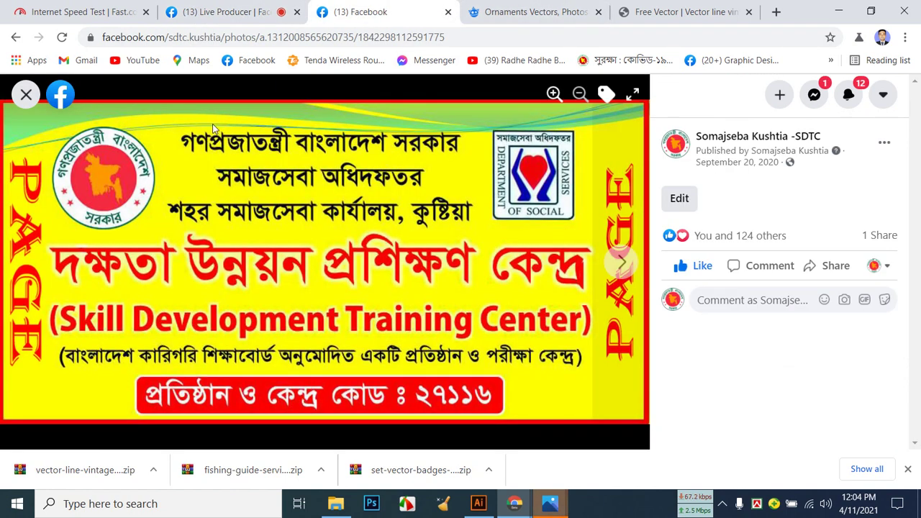
left_click(26, 94)
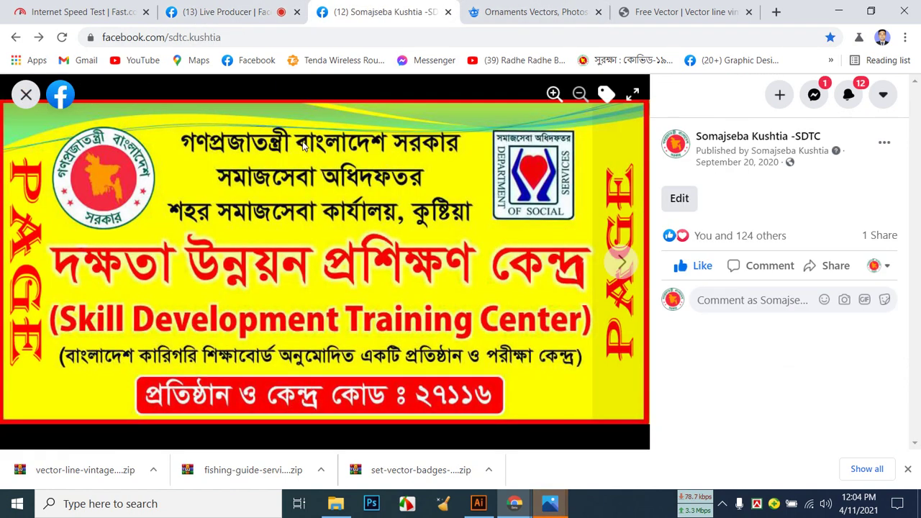
scroll(513, 236, "down", 15)
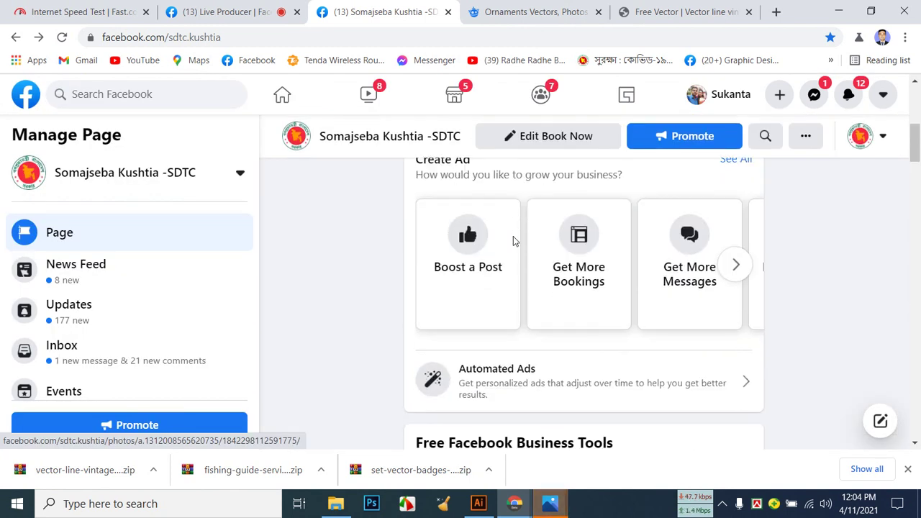
scroll(513, 236, "down", 10)
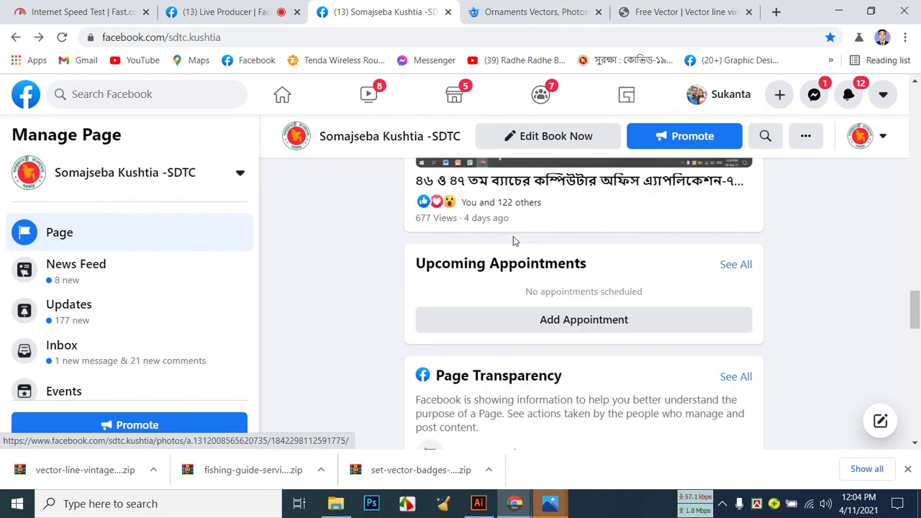
scroll(513, 236, "up", 5)
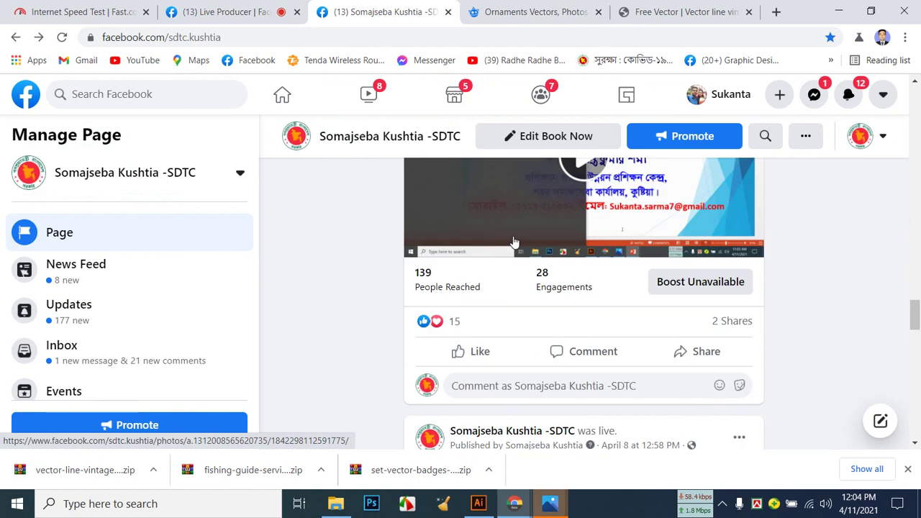
Return to the Live Producer page and examine the live video's insights and description.
left_click(479, 198)
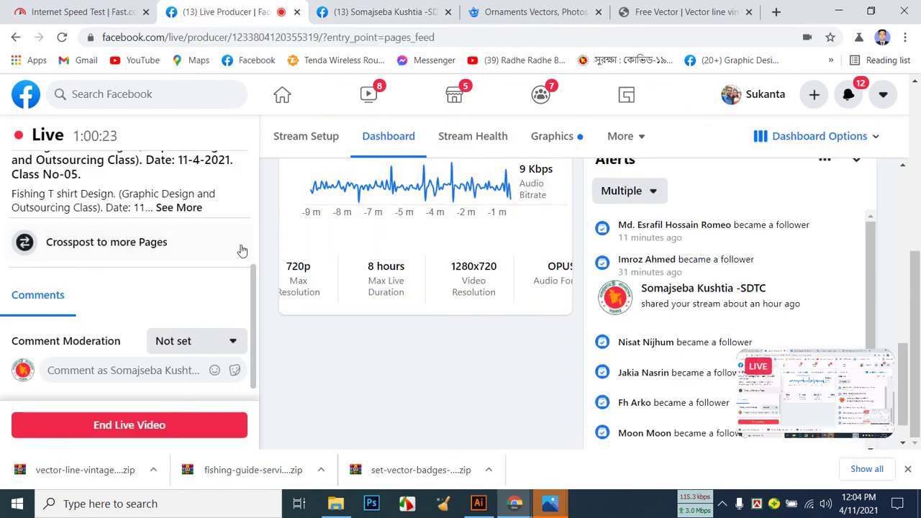
scroll(193, 268, "up", 3)
scroll(191, 271, "down", 3)
scroll(191, 270, "up", 3)
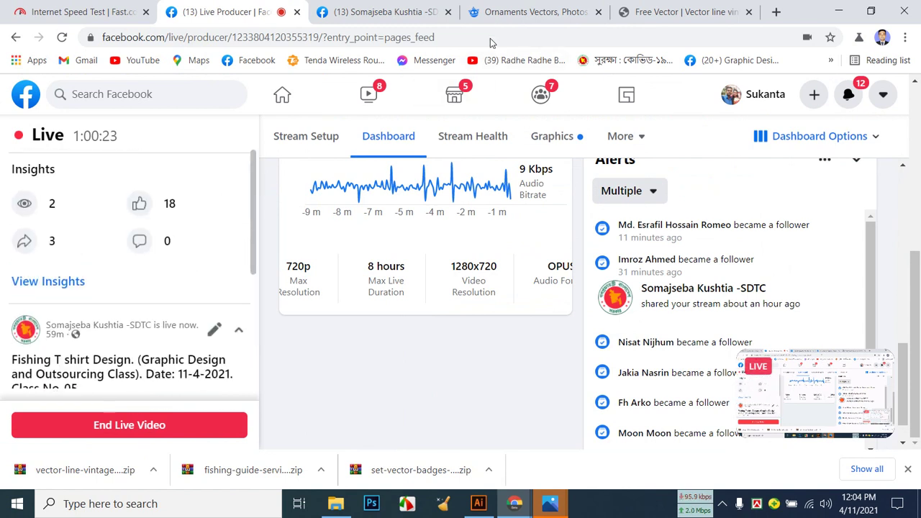
View the exported image in Photos and close it, then advance the reference view from Fishing.jpg to Fishing-2.jpg.
left_click(550, 503)
left_click(589, 459)
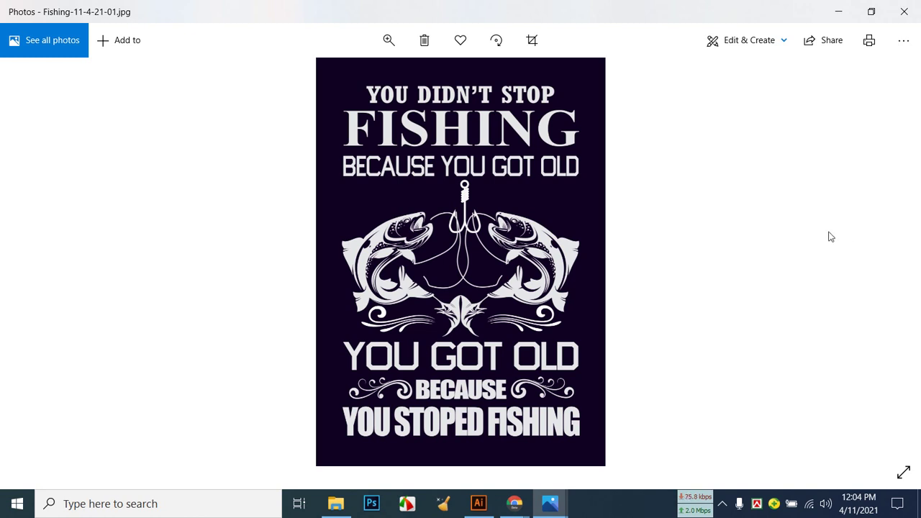
left_click(885, 261)
left_click(886, 261)
left_click(904, 11)
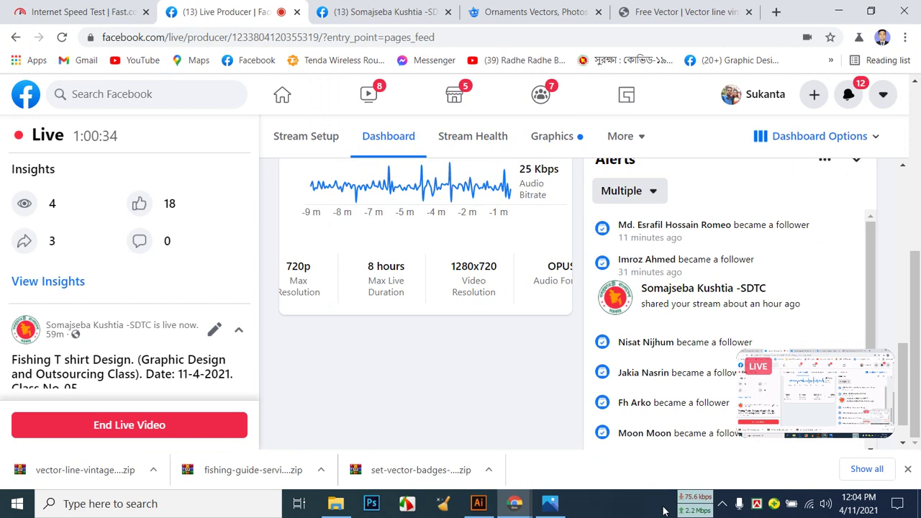
left_click(560, 505)
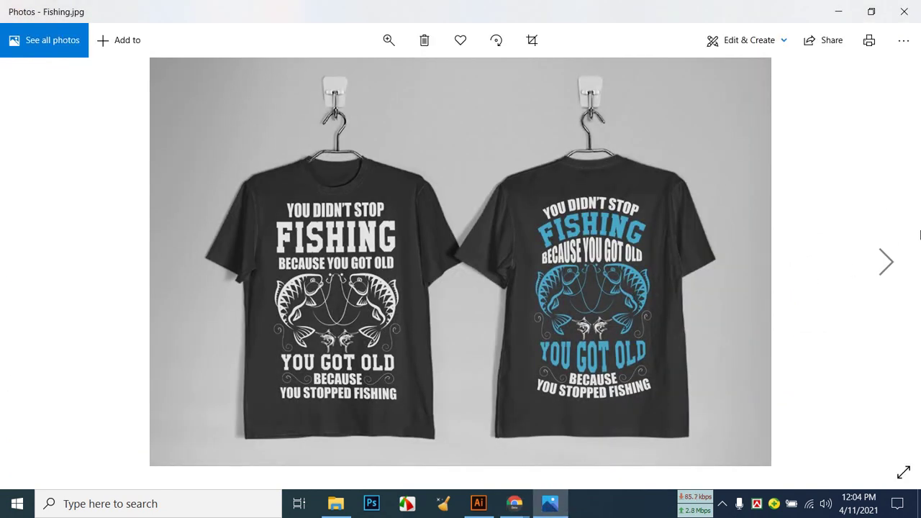
left_click(887, 258)
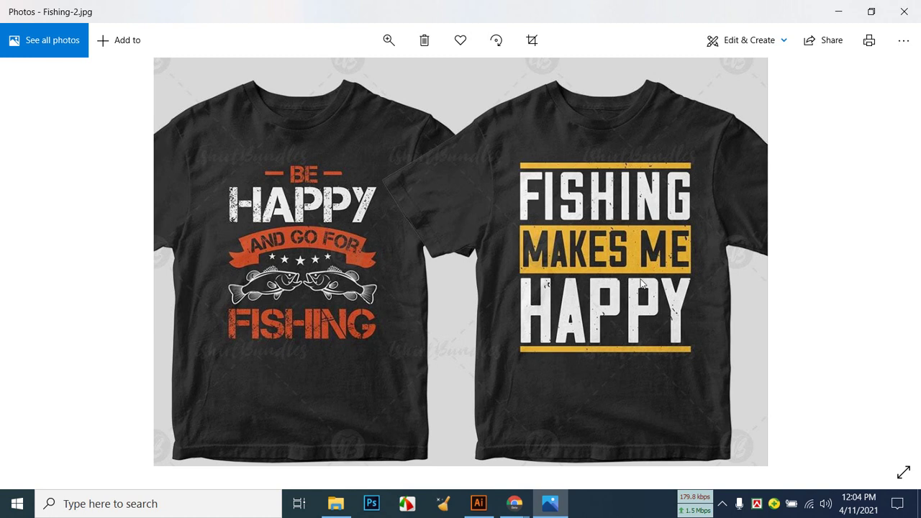
Switch to Illustrator and close the Untitled-1.ai document, saving its changes.
left_click(478, 503)
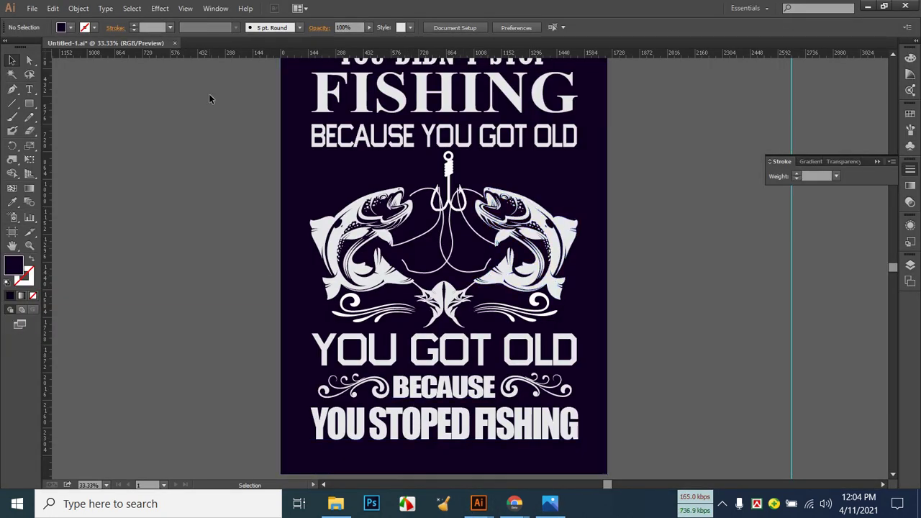
left_click(174, 43)
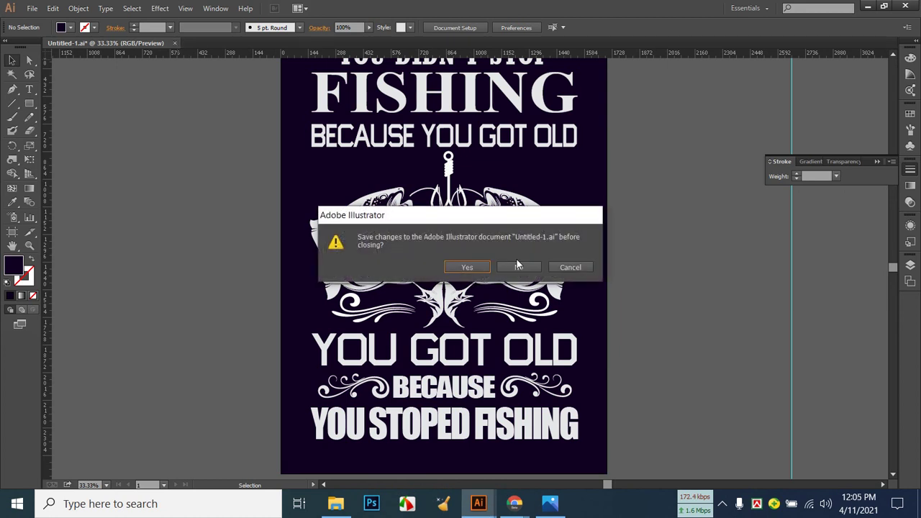
left_click(478, 268)
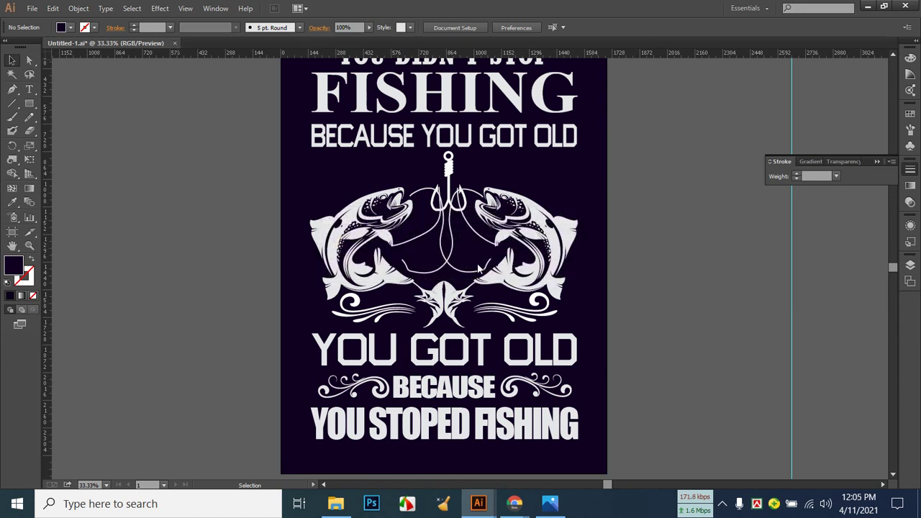
Create a new 1700 × 2400 px RGB document with one artboard and 300 ppi raster effects.
left_click(32, 9)
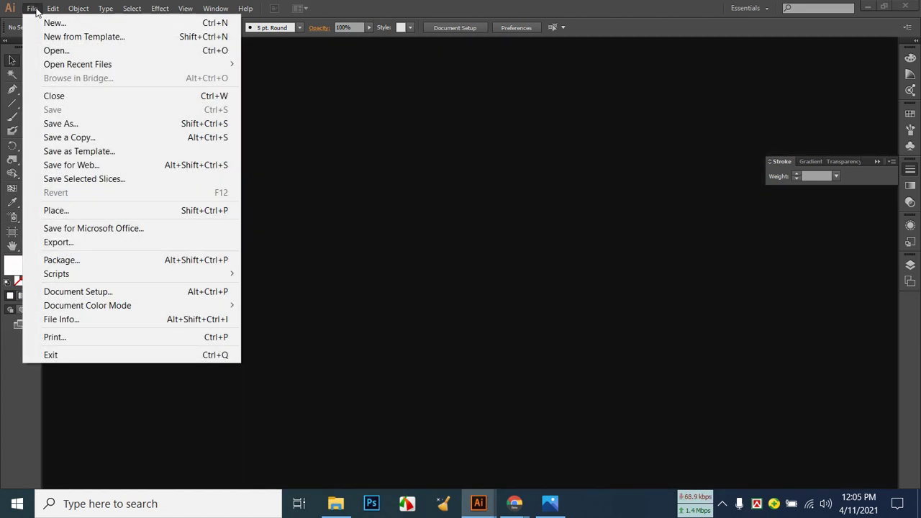
left_click(43, 23)
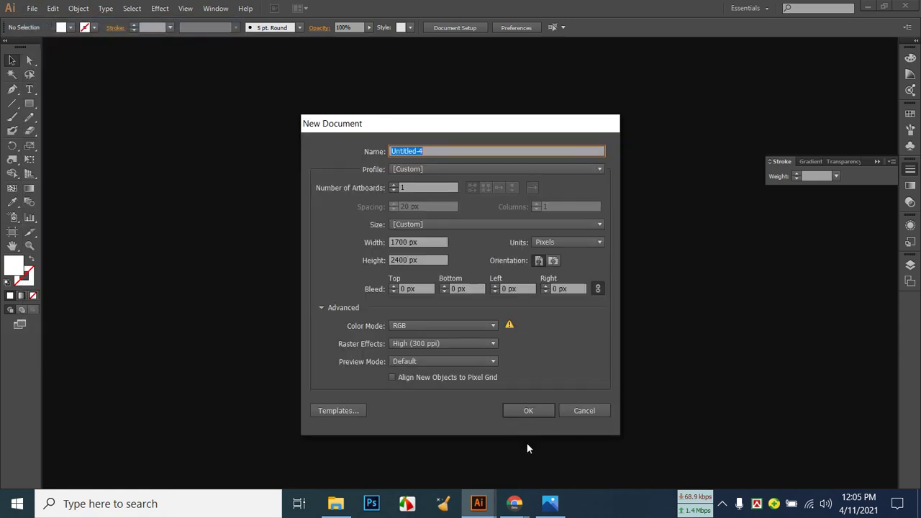
left_click(520, 410)
Check the Fishing-2.jpg reference designs in Photos and dismiss the Facebook notification.
left_click(550, 504)
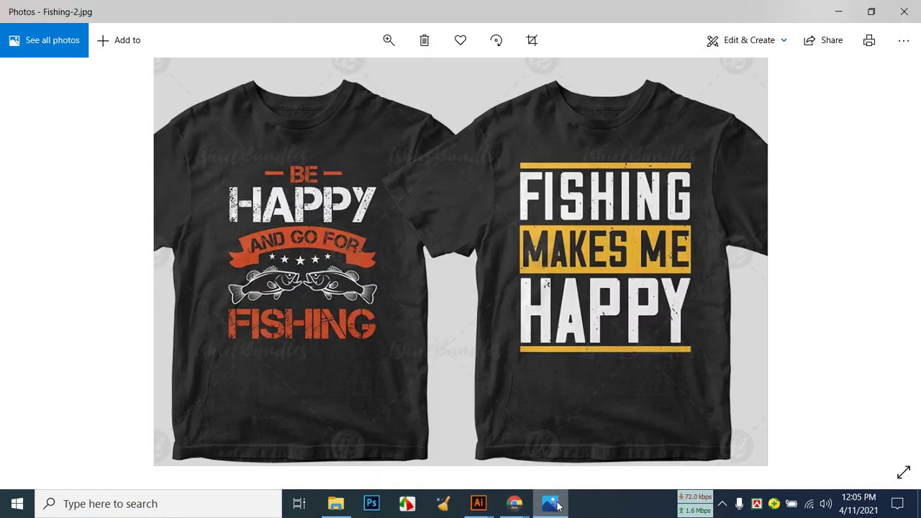
left_click(551, 503)
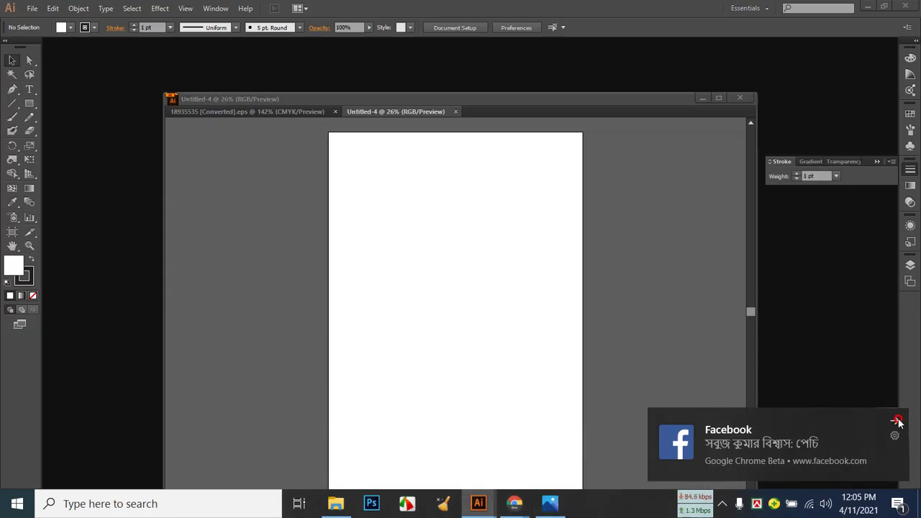
left_click(892, 423)
left_click(539, 507)
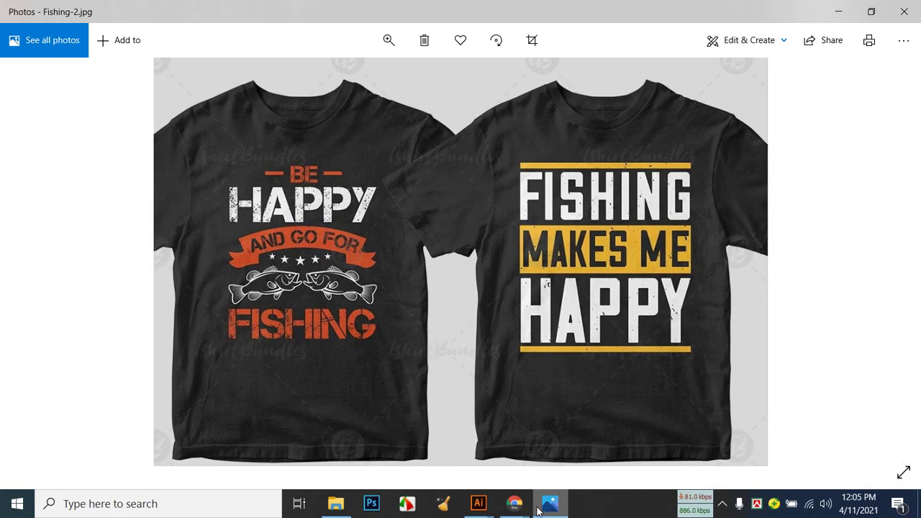
left_click(538, 507)
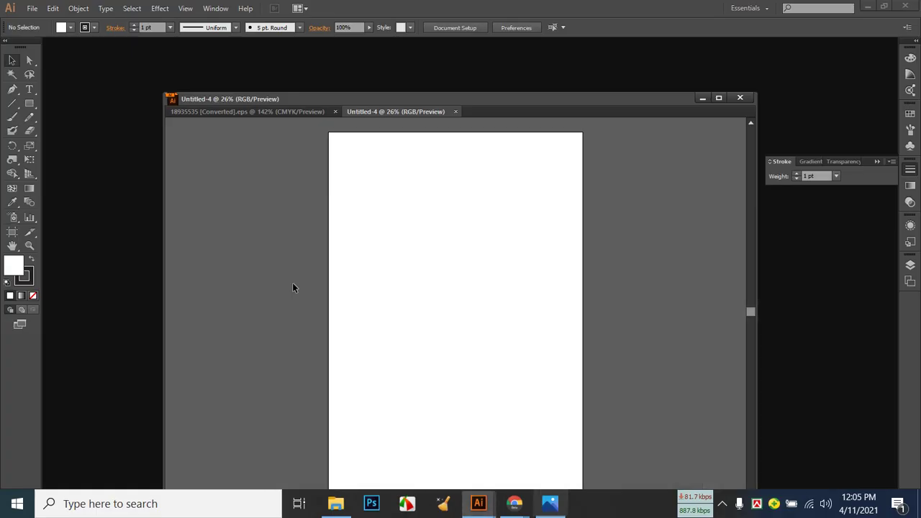
Add the text "MAKES ME" in Myriad Pro on the artboard at a font size of 500 pt.
left_click(30, 92)
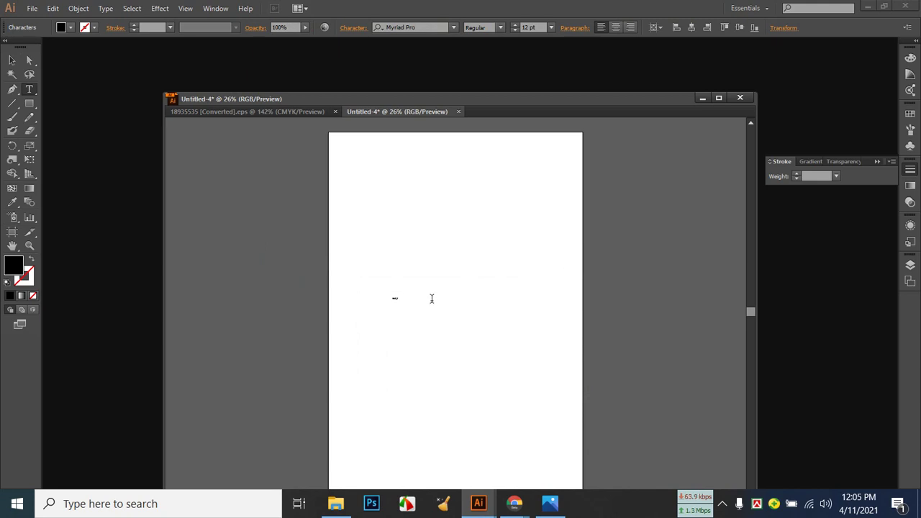
left_click(539, 28)
type("500")
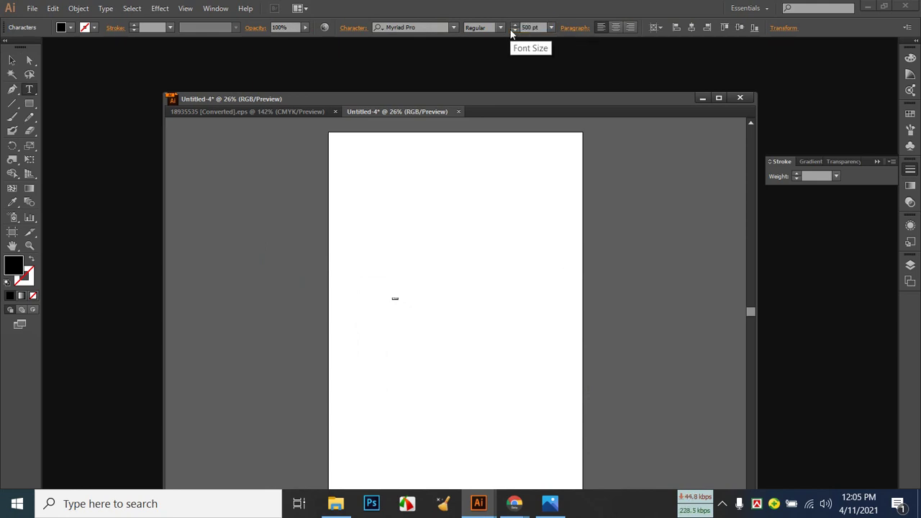
key("Return")
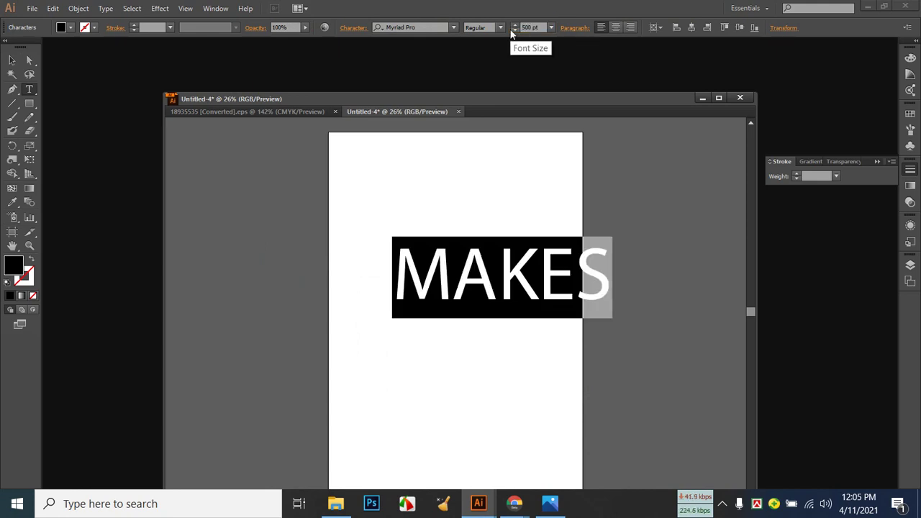
left_click(619, 271)
type("ME")
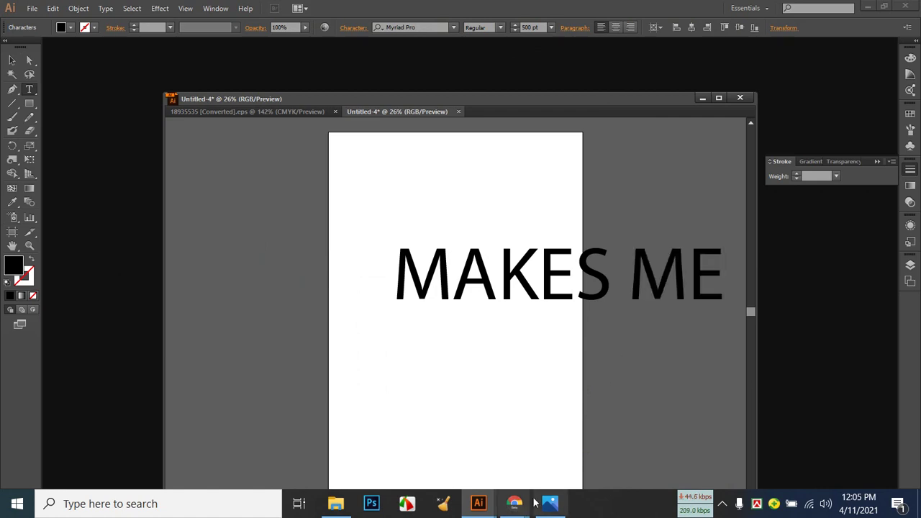
Check the Fishing-2.jpg reference in Photos, shift the MAKES ME text back over the artboard in Illustrator and set its style to Bold.
mouse_move(531, 504)
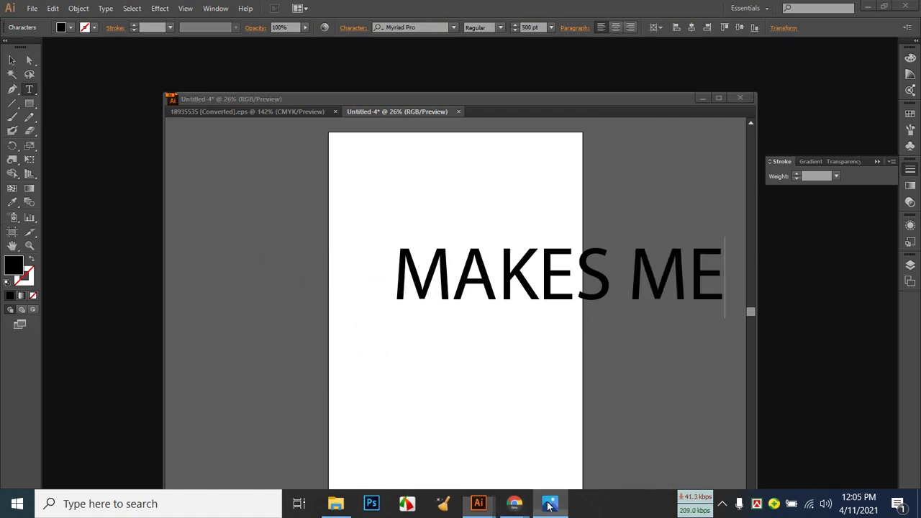
left_click(549, 504)
left_click(549, 504)
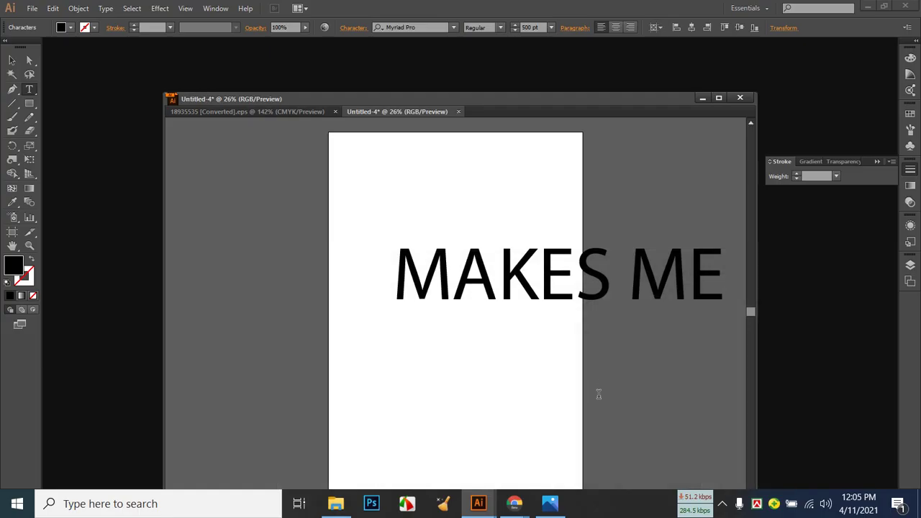
left_click(897, 409)
left_click(11, 62)
left_click_drag(487, 267, 438, 267)
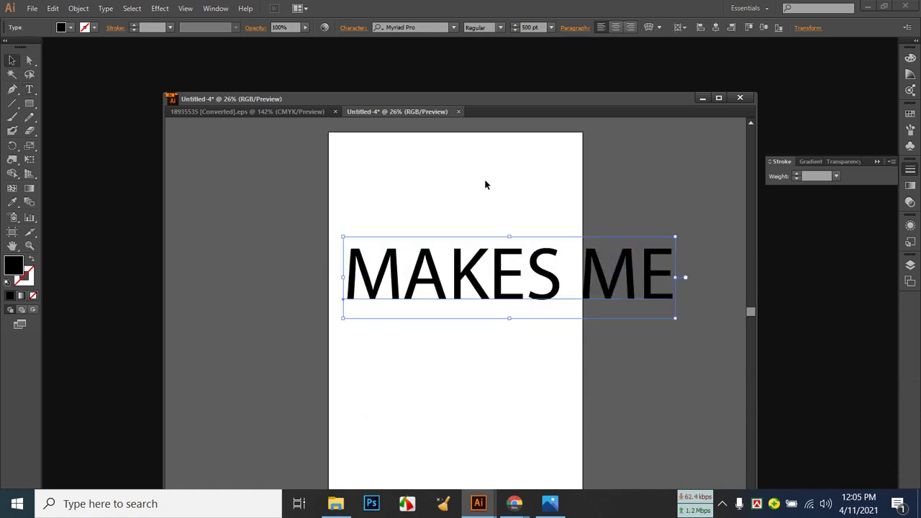
left_click(500, 27)
left_click(493, 142)
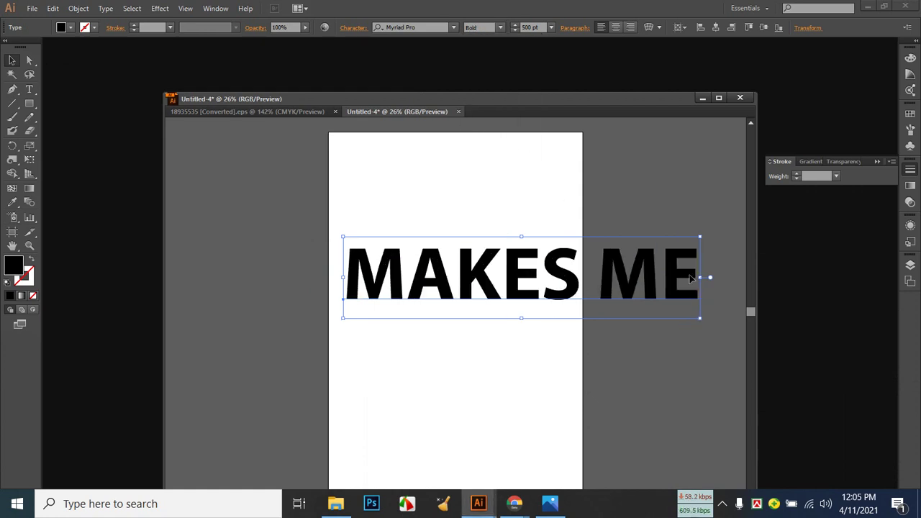
Condense the MAKES ME text horizontally and scale it down proportionally to about 385 pt so it fits the artboard's width.
left_click_drag(699, 277, 606, 279)
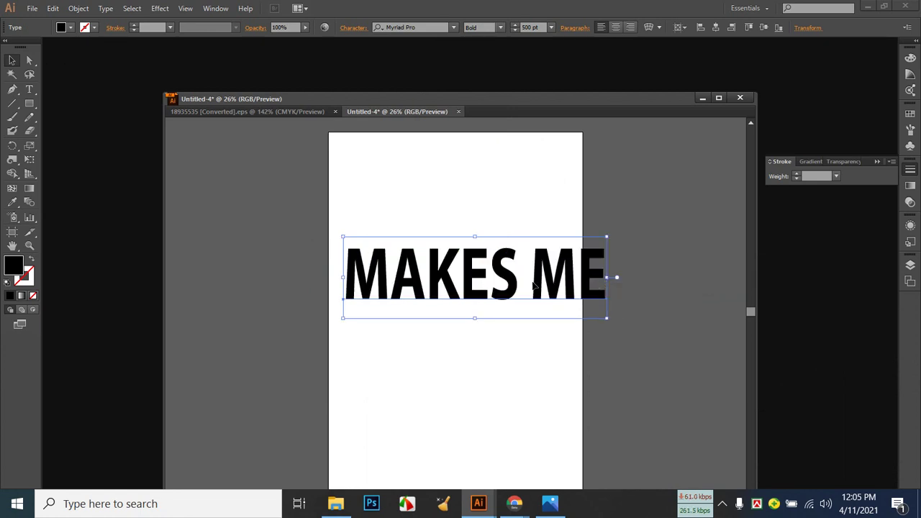
left_click_drag(491, 291, 472, 302)
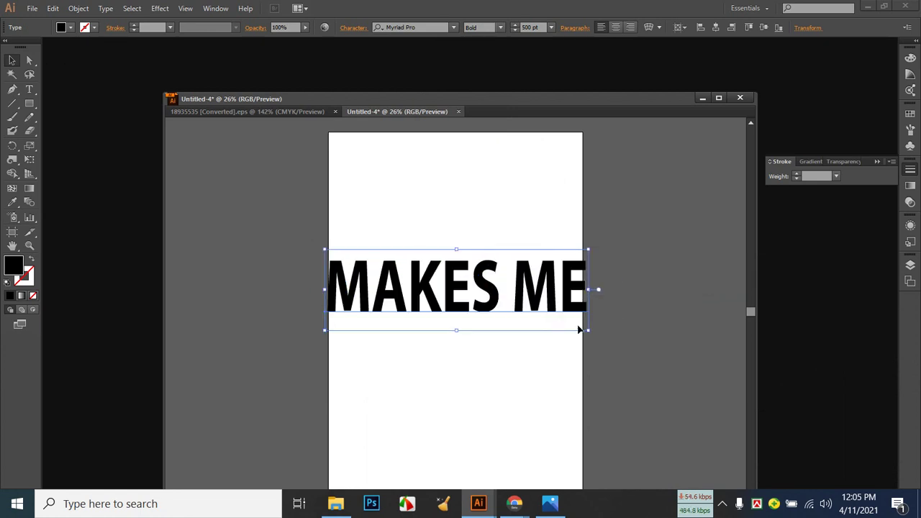
left_click_drag(589, 331, 530, 326)
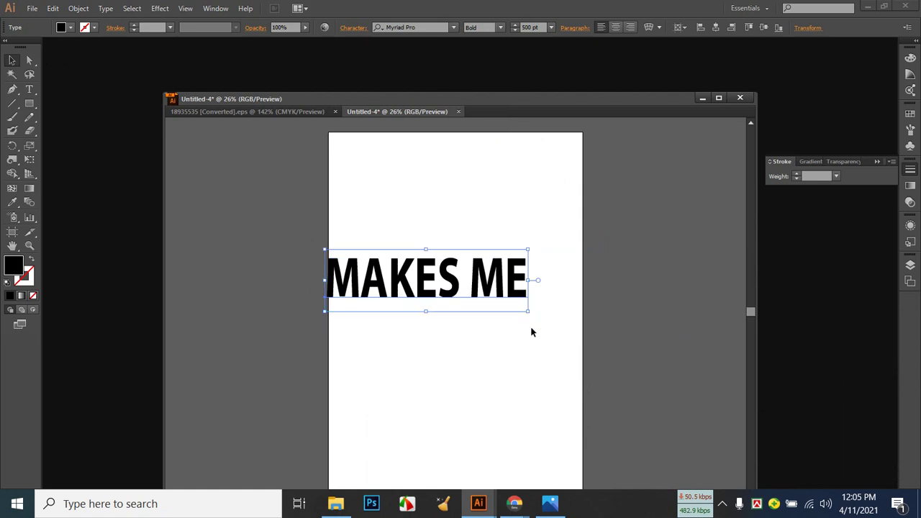
left_click(530, 326)
Move the MAKES ME text to the lower middle of the artboard, checking the layout against the Fishing-2.jpg reference in Photos.
left_click_drag(426, 282, 485, 296)
left_click(461, 324)
left_click_drag(397, 299, 385, 357)
left_click(549, 504)
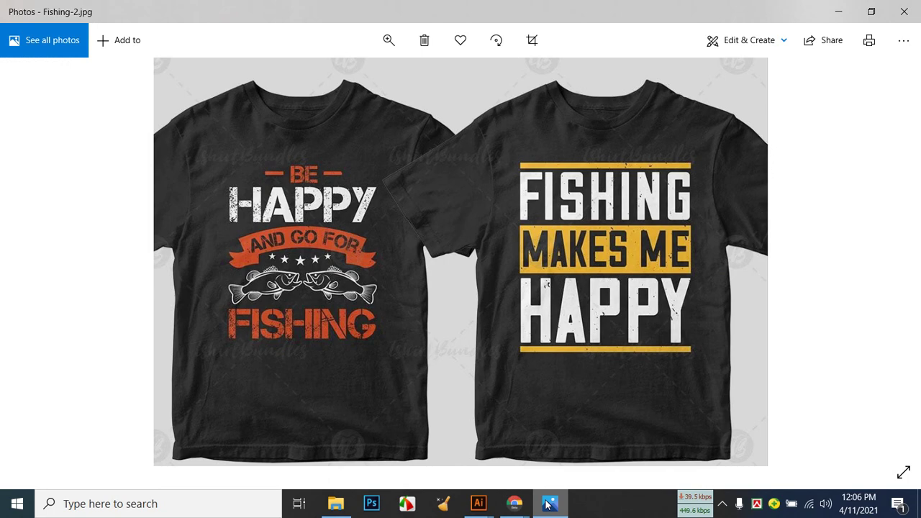
left_click(549, 504)
left_click_drag(435, 356, 435, 382)
left_click(392, 231)
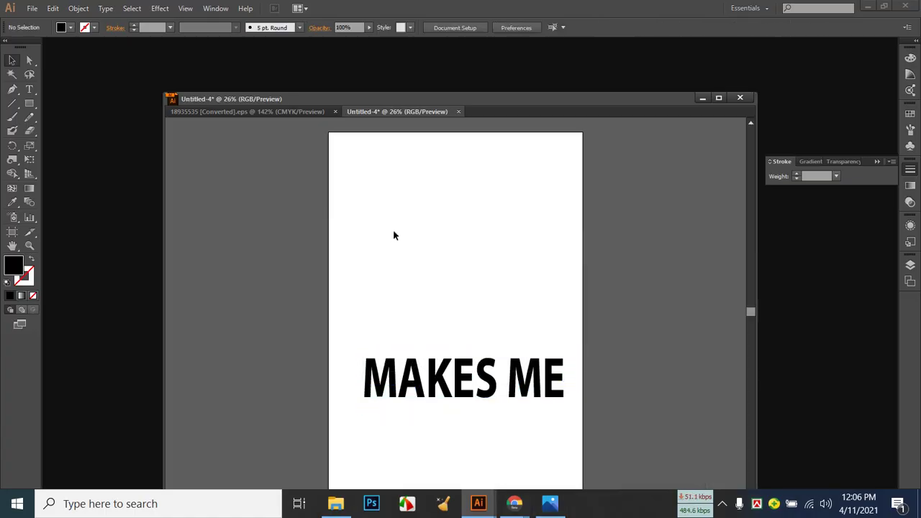
Draw a rectangle about 1508 × 508 px above the MAKES ME text and fill it with an orange swatch.
left_click_drag(28, 105, 72, 102)
left_click_drag(341, 202, 567, 278)
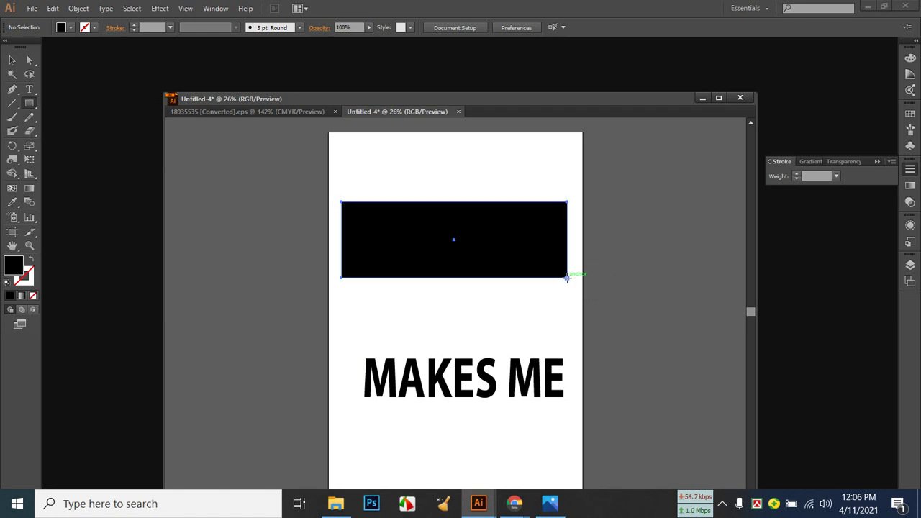
left_click(72, 27)
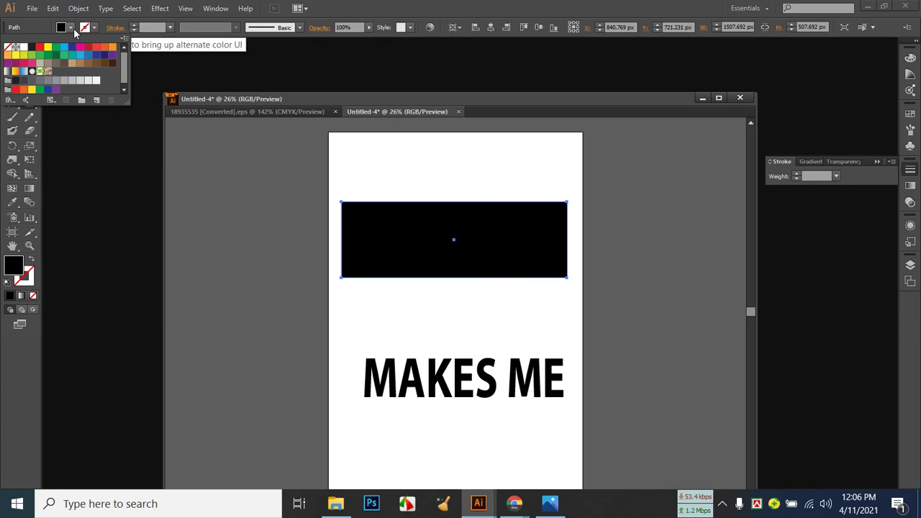
left_click(112, 47)
Compare the rectangle's colour with the reference shirt in Photos and set its fill to DD7605.
left_click(550, 503)
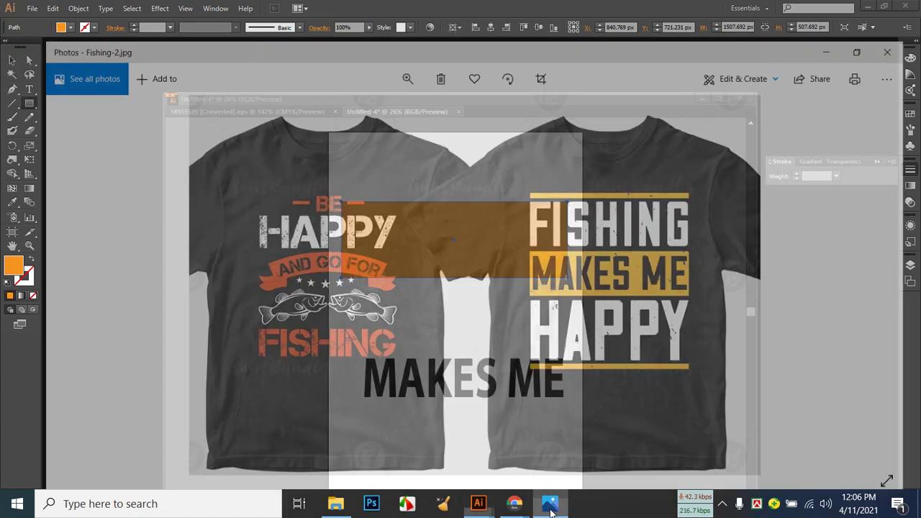
left_click(550, 503)
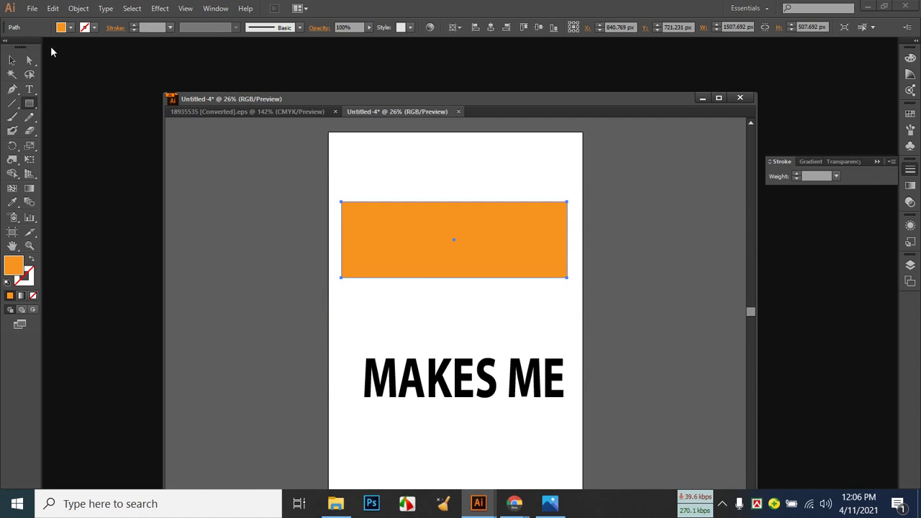
double_click(14, 266)
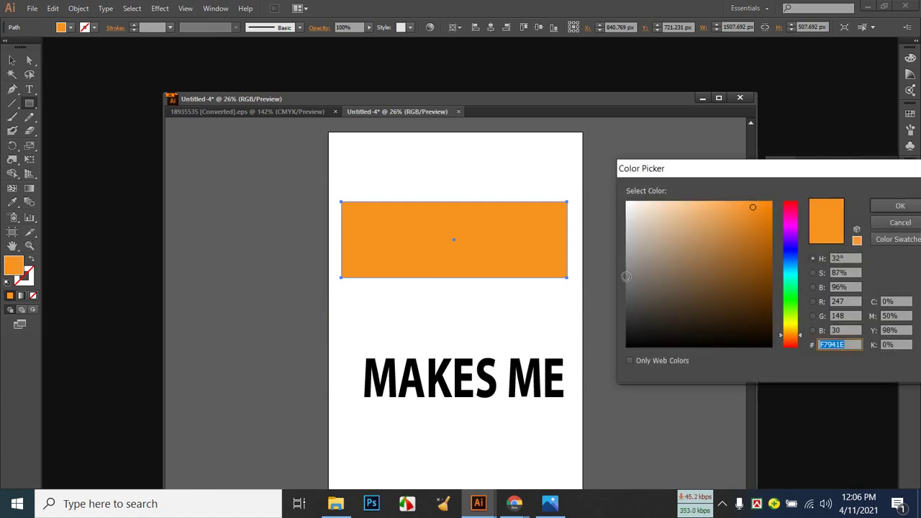
left_click(768, 226)
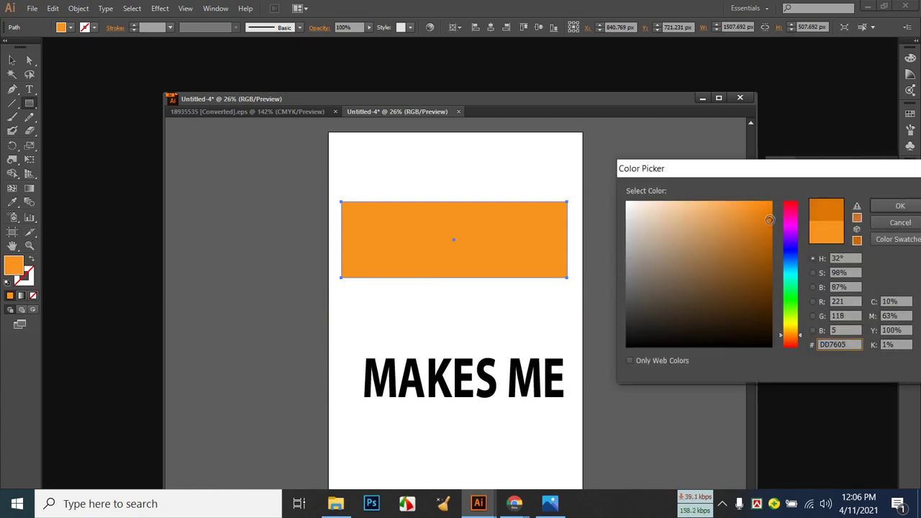
left_click(900, 205)
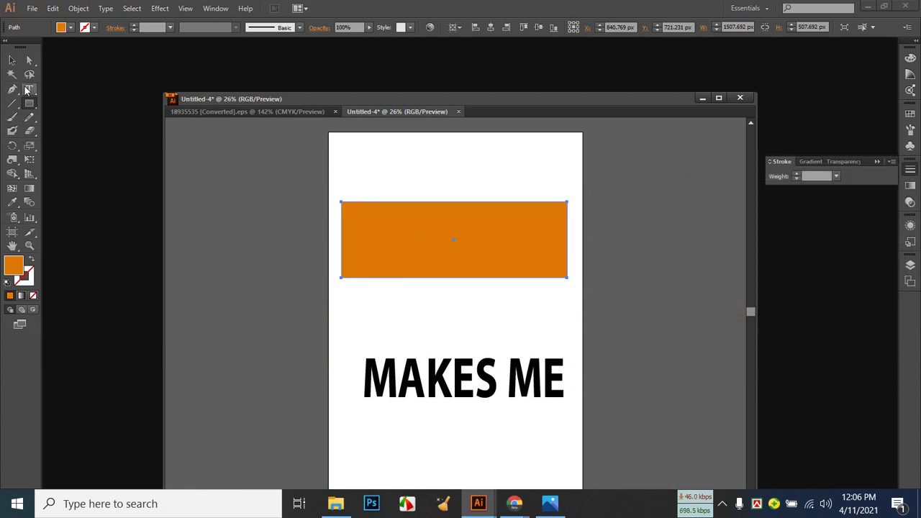
Move the MAKES ME text onto the orange rectangle, and shift the rectangle down to uncover the text.
left_click(451, 299)
left_click(487, 272)
key("v")
left_click(413, 318)
left_click_drag(456, 366, 446, 229)
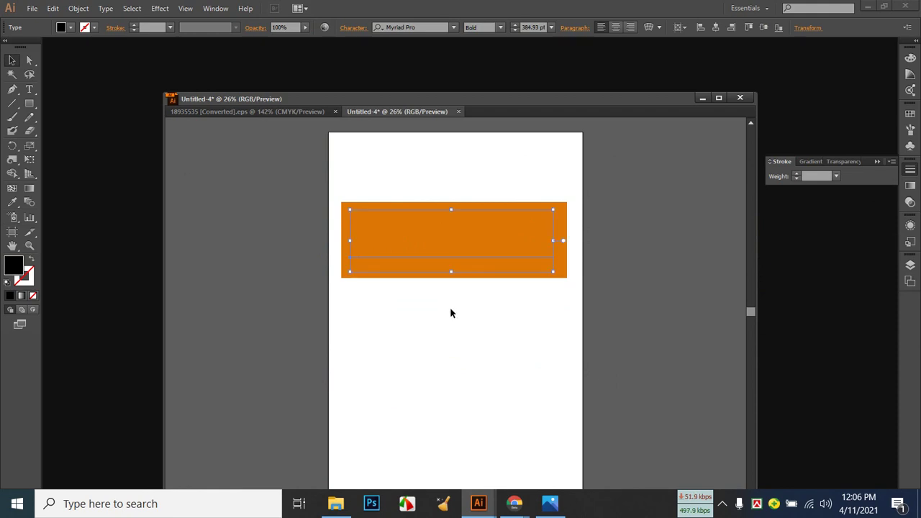
left_click(443, 303)
left_click(462, 253)
left_click_drag(462, 254, 468, 313)
Try sending the MAKES ME text backward and to the back, and raise the orange rectangle so it overlaps the text.
left_click(481, 247)
key("ctrl")
key("ctrl")
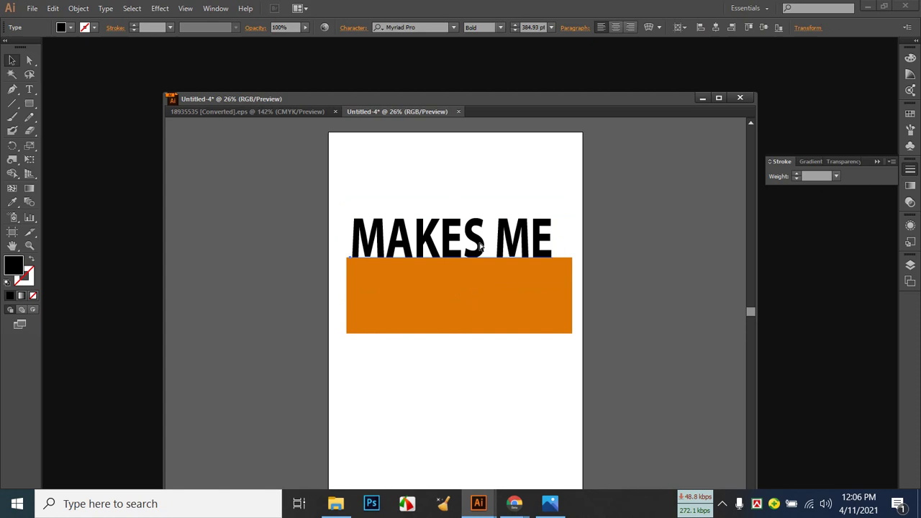
key("ctrl")
right_click(480, 246)
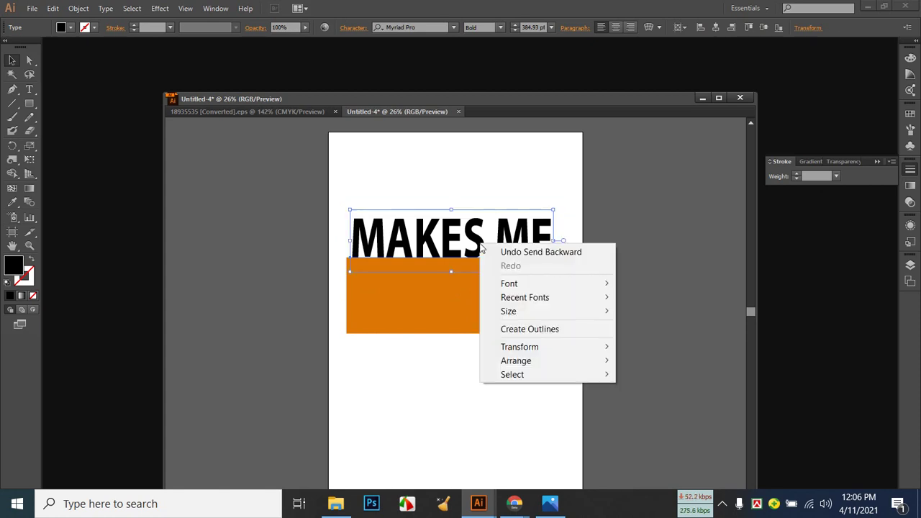
mouse_move(551, 364)
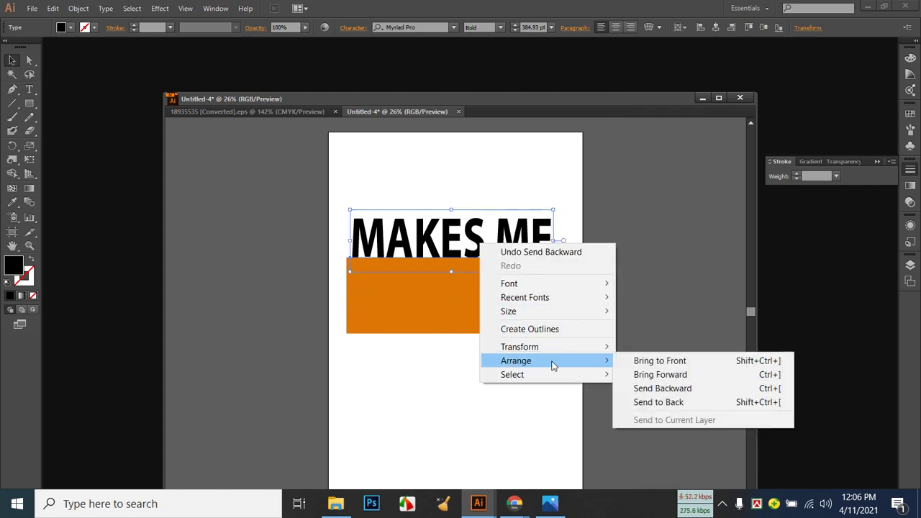
left_click(703, 401)
left_click_drag(525, 330, 521, 310)
key("ctrl+shift+a")
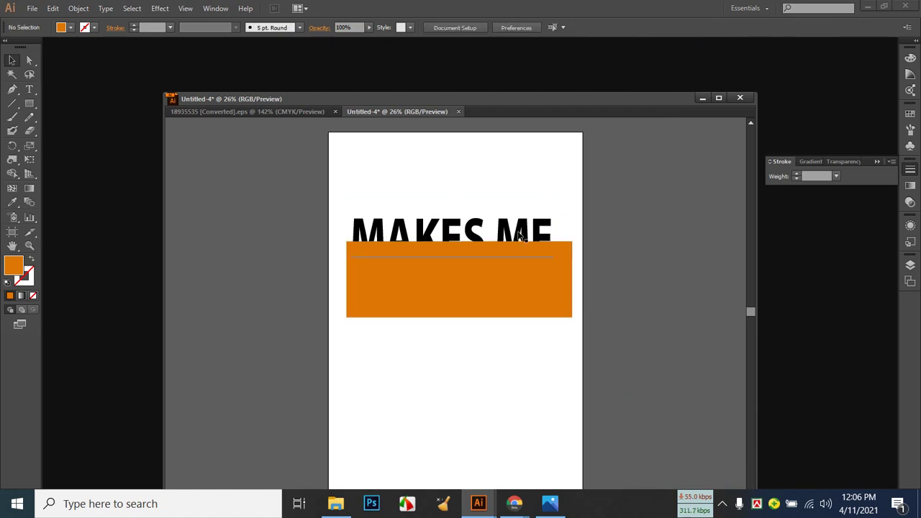
Try Send to Back and Send Backward again on the MAKES ME text.
left_click(520, 238)
right_click(519, 232)
mouse_move(568, 351)
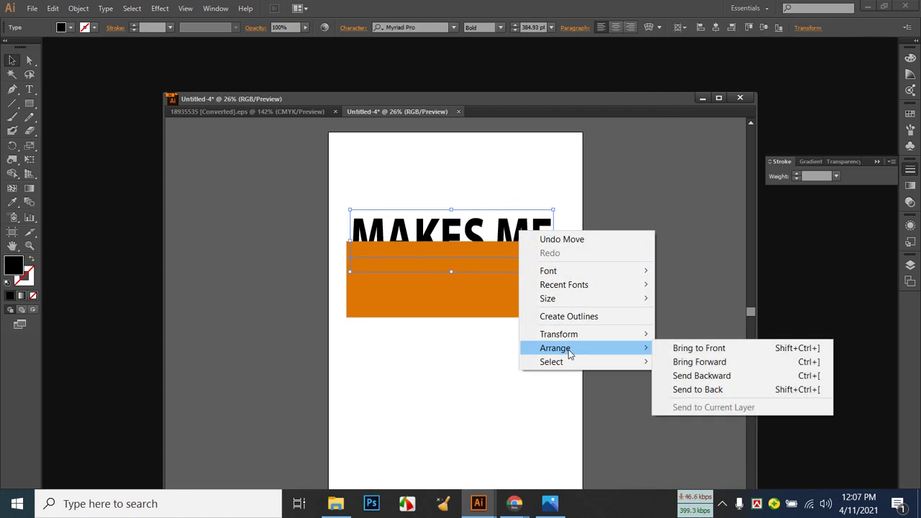
left_click(723, 389)
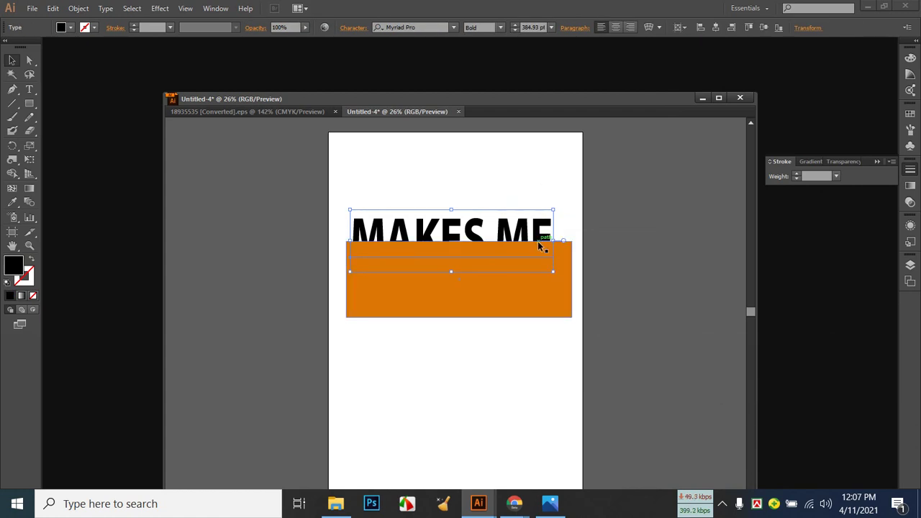
right_click(536, 231)
mouse_move(605, 347)
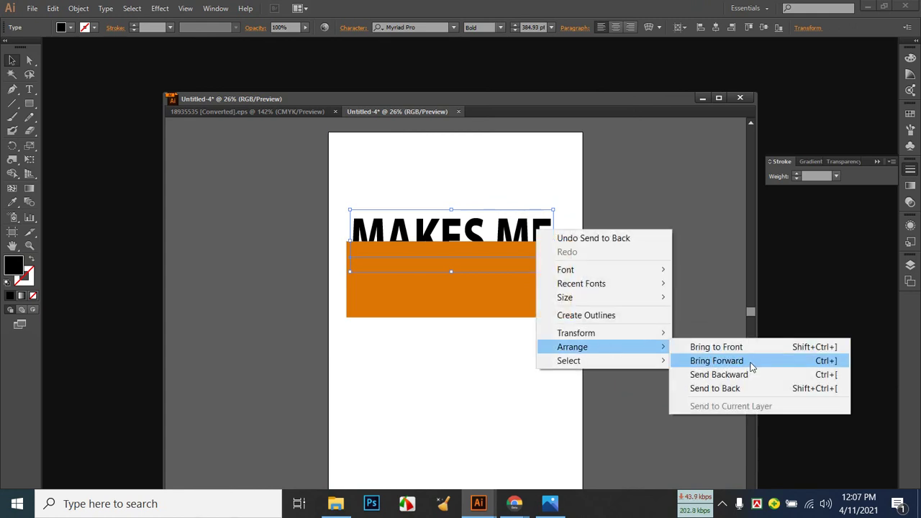
left_click(720, 374)
Bring the MAKES ME text forward in front of the orange rectangle and move it down onto the rectangle's middle.
right_click(538, 230)
mouse_move(612, 343)
left_click(716, 359)
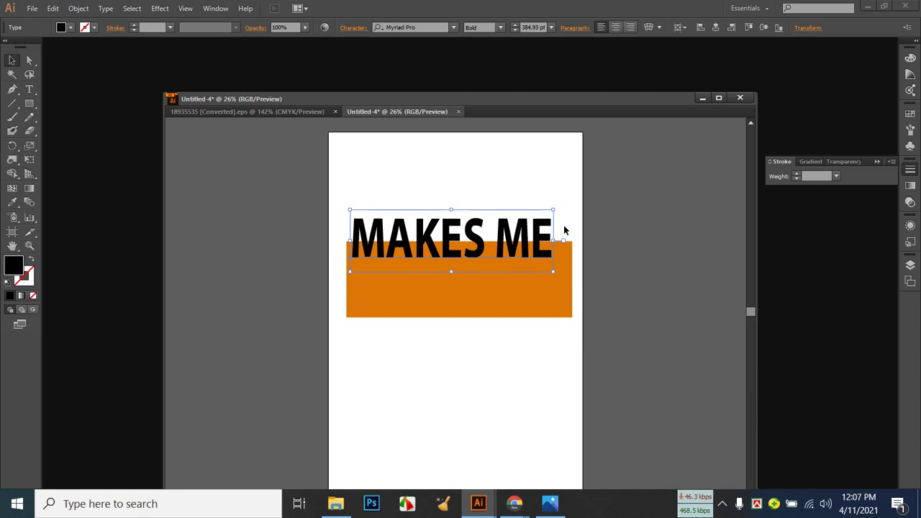
left_click(529, 187)
left_click_drag(528, 235, 552, 352)
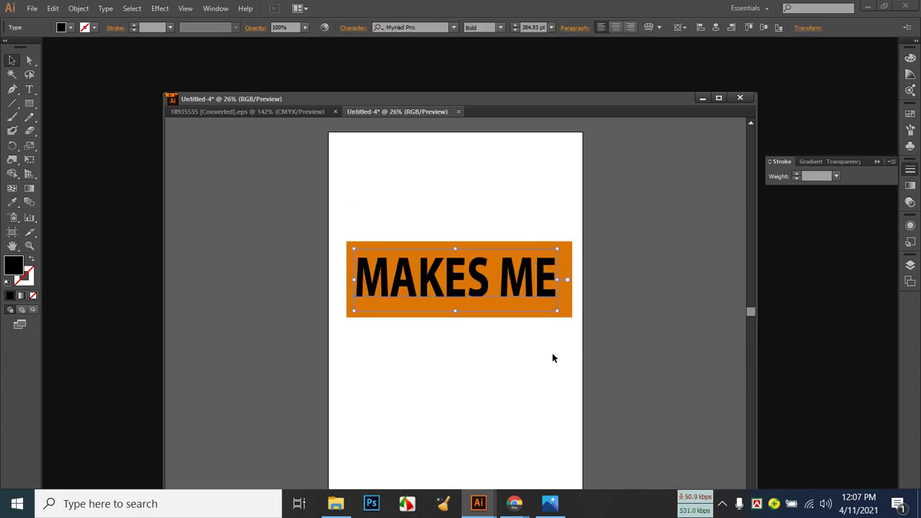
left_click(552, 352)
Stretch the MAKES ME text slightly wider to leave even side margins within the orange rectangle.
left_click_drag(560, 280, 567, 285)
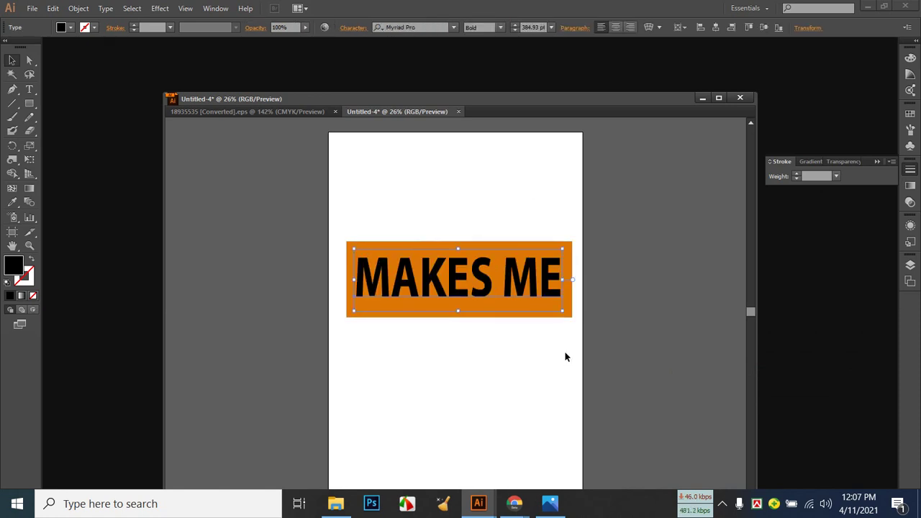
left_click(566, 355)
left_click(515, 285)
left_click(534, 380)
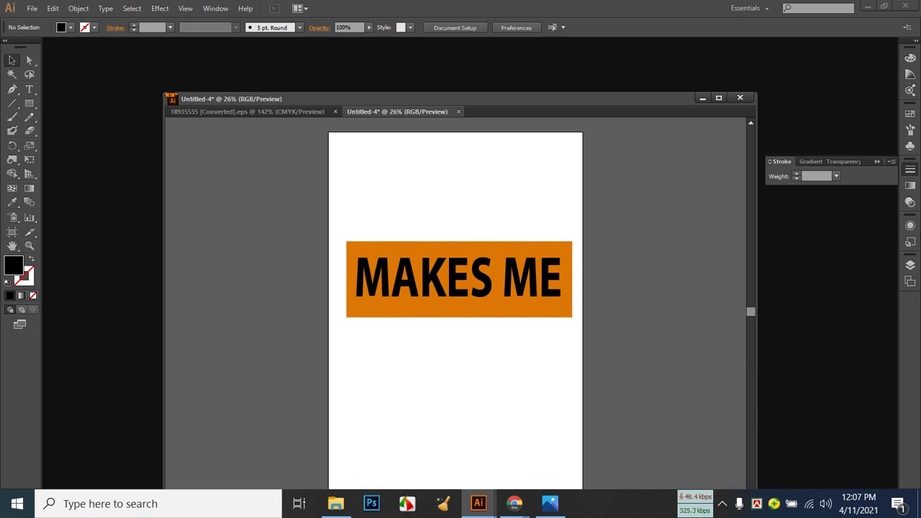
left_click_drag(367, 215, 504, 331)
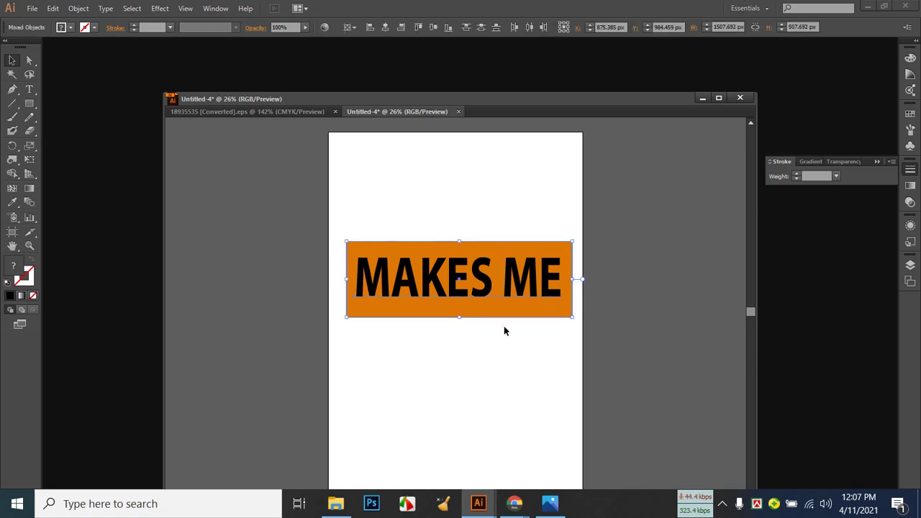
left_click(509, 345)
Expand the MAKES ME text into outlines with both Object and Fill included.
left_click(481, 271)
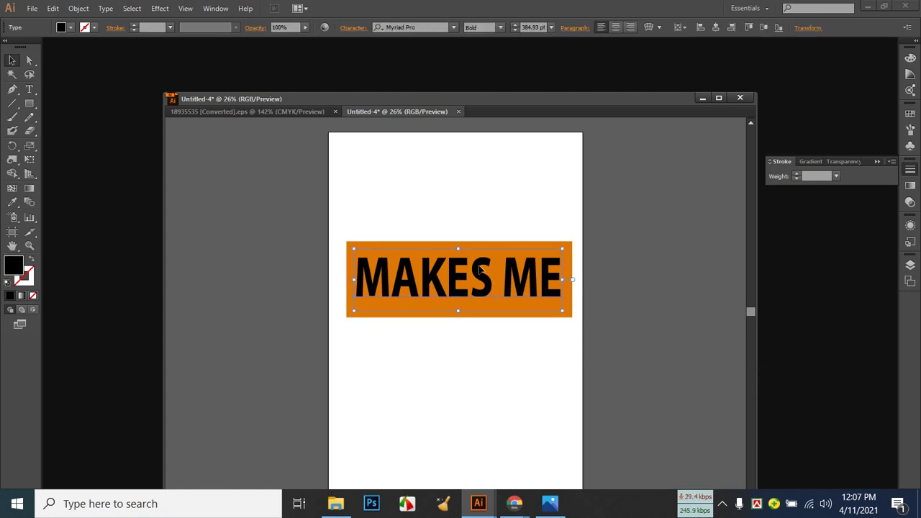
right_click(481, 269)
mouse_move(508, 307)
left_click(76, 8)
left_click(83, 140)
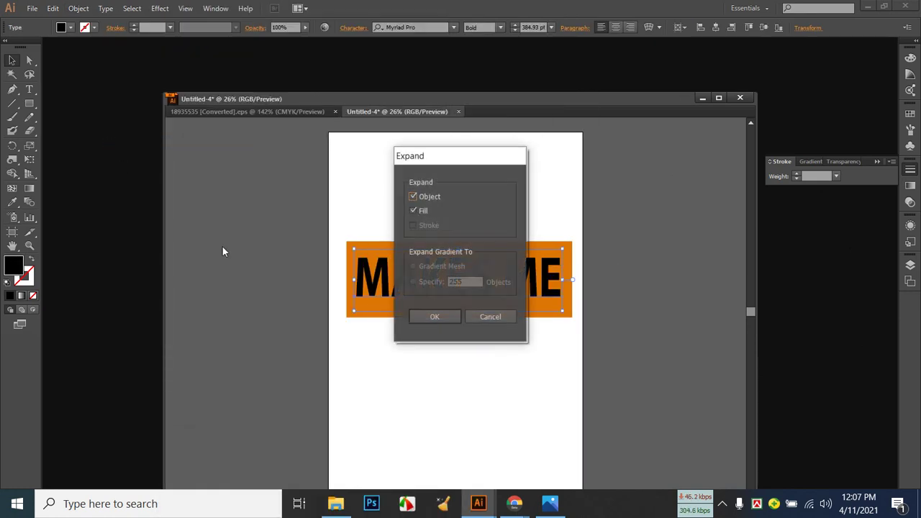
left_click(435, 317)
Cut all the MAKES ME letters out of the orange rectangle with the Shape Builder tool.
left_click(384, 223)
left_click_drag(384, 224, 569, 346)
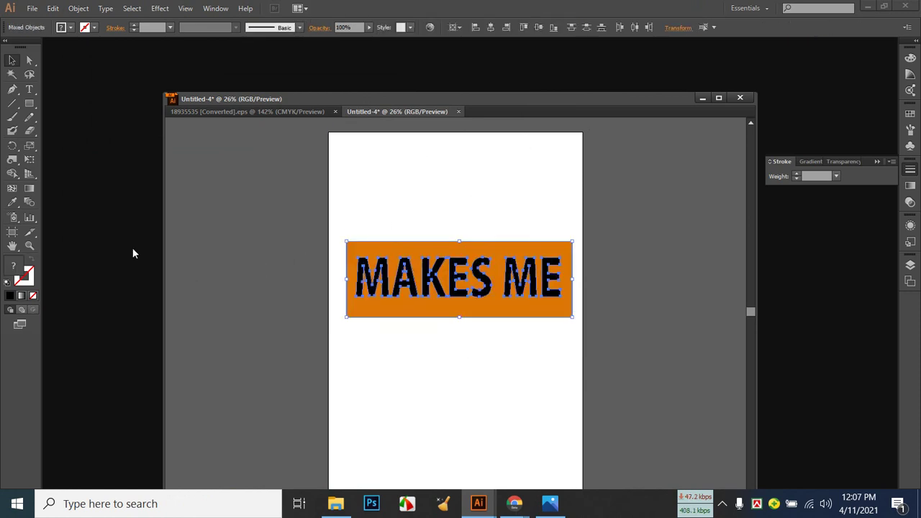
left_click_drag(12, 173, 72, 173)
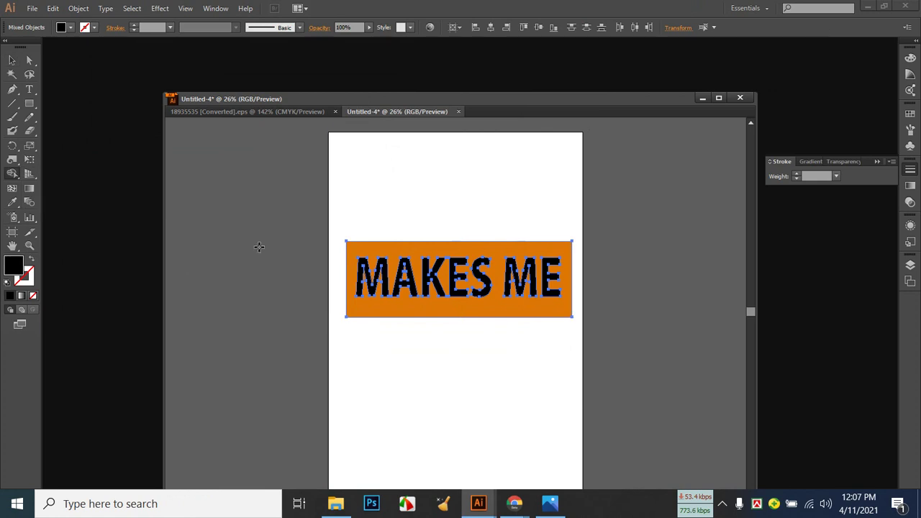
left_click_drag(385, 274, 464, 279)
left_click(478, 275)
left_click_drag(519, 278, 538, 277)
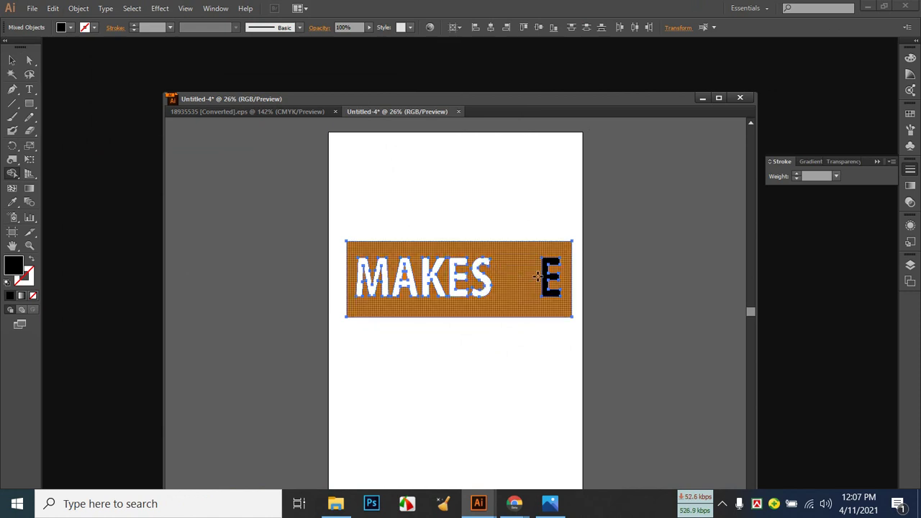
key("ctrl+z")
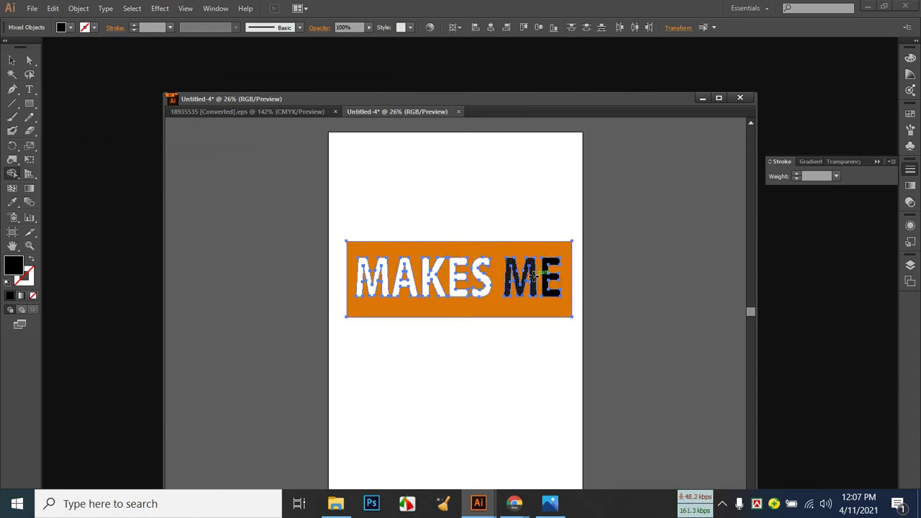
left_click_drag(533, 275, 550, 277)
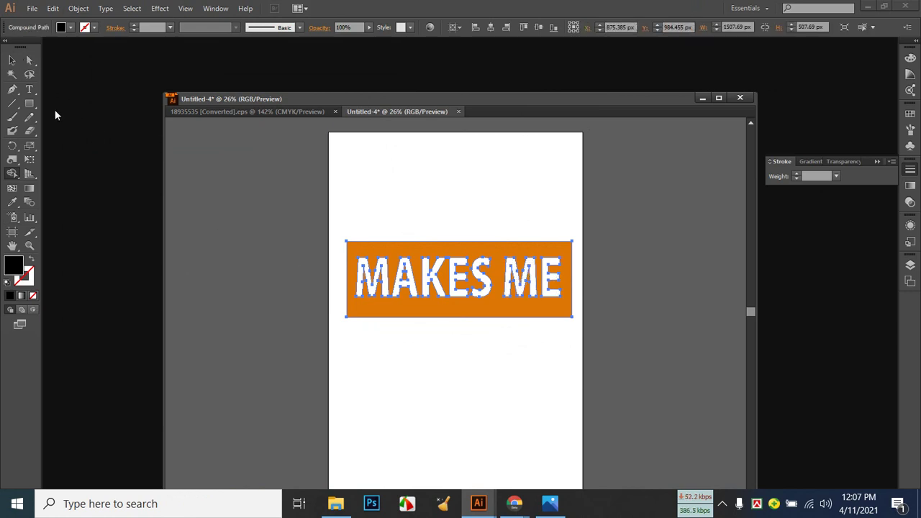
left_click(12, 60)
left_click(493, 415)
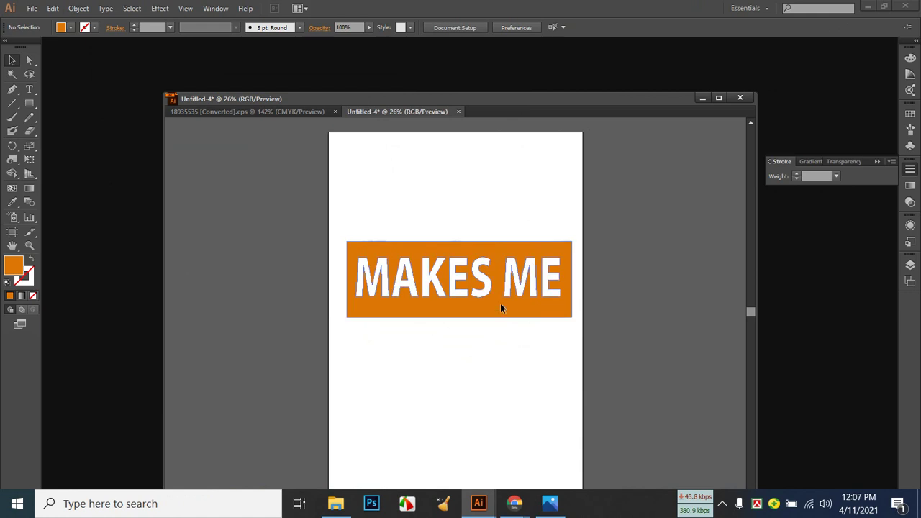
Draw a black-filled rectangle about 1792 by 831 px that covers the whole orange band.
left_click_drag(30, 103, 50, 112)
left_click(69, 27)
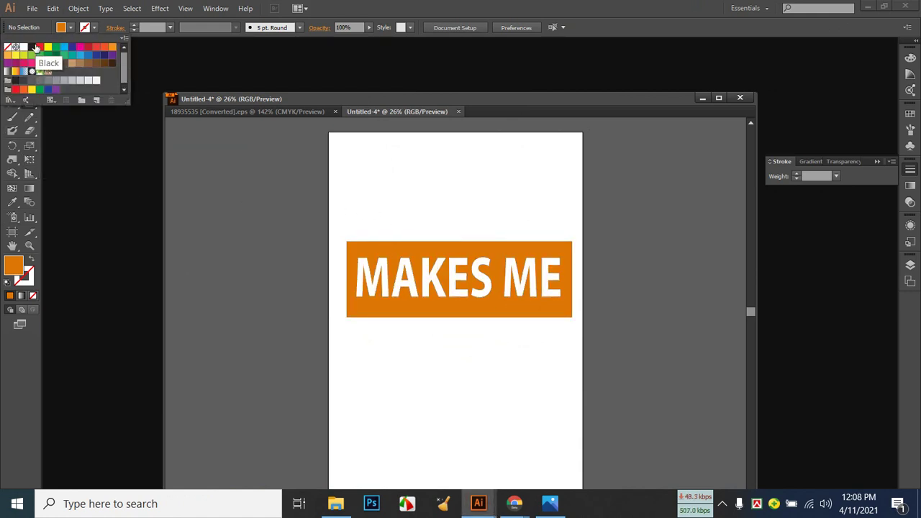
left_click(32, 46)
left_click(327, 215)
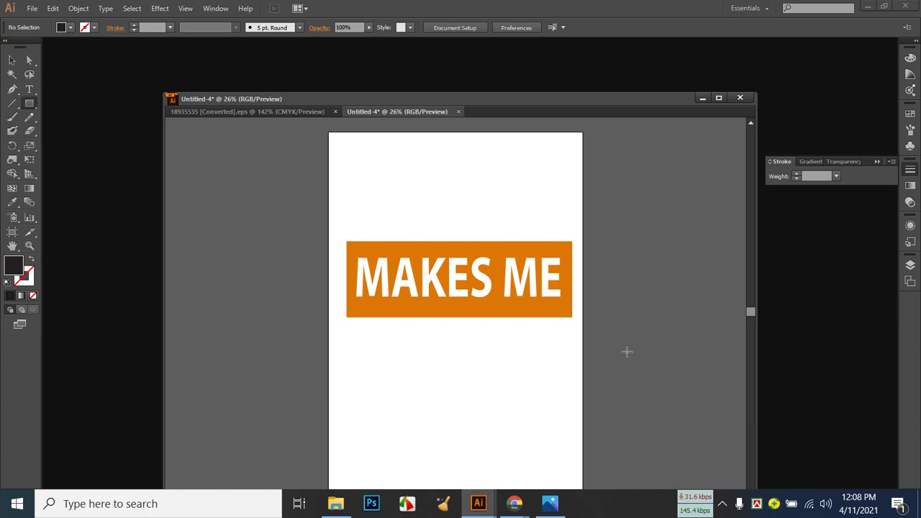
mouse_move(323, 211)
left_mouse_down()
mouse_move(554, 302)
mouse_move(592, 326)
mouse_move(591, 336)
left_mouse_up()
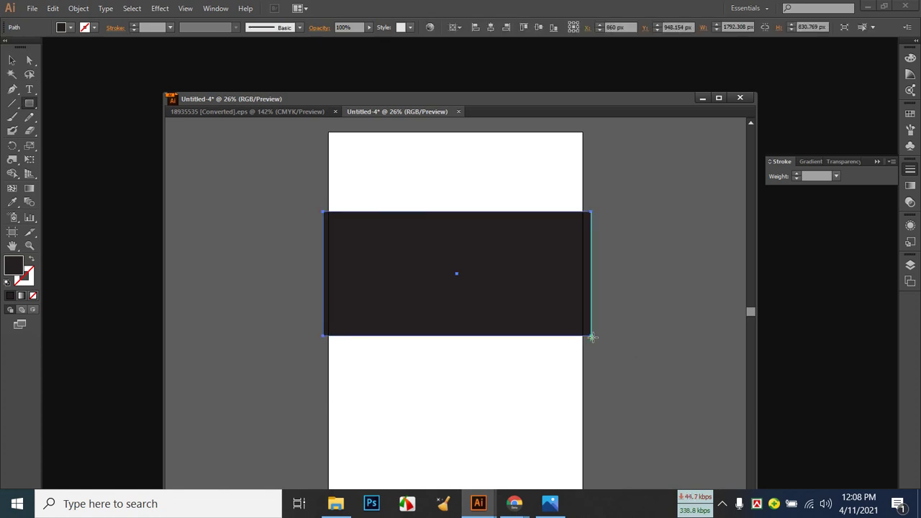
Send the black rectangle to the back, behind the orange MAKES ME band.
left_click(11, 60)
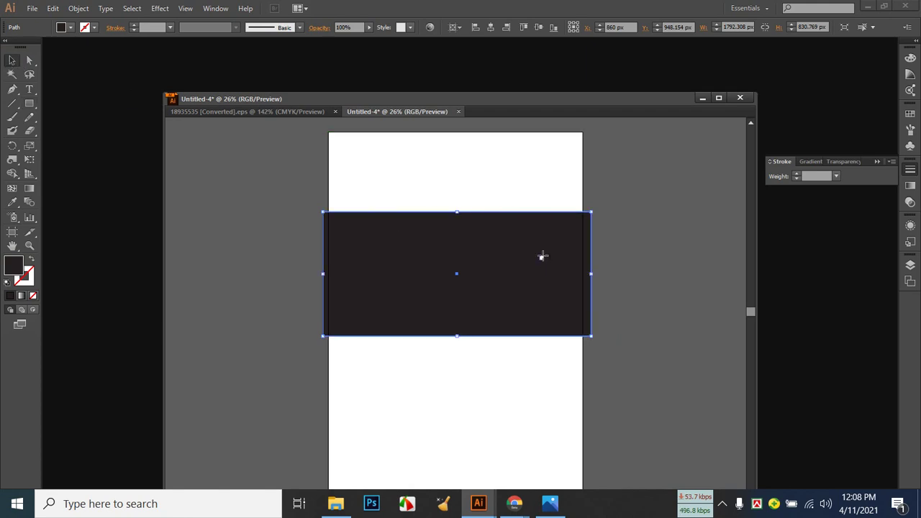
key("a")
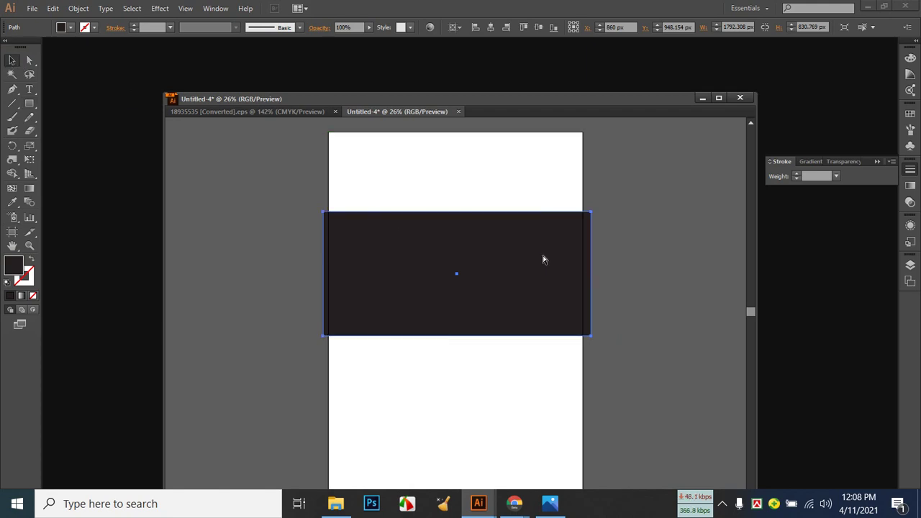
key("ctrl+shift+bracketleft")
left_click(530, 360)
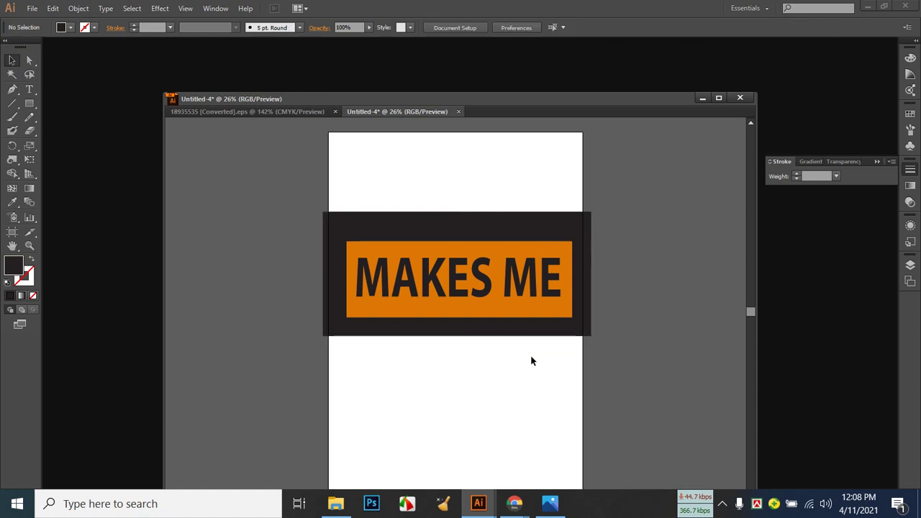
Check the Fishing-2.jpg reference in Photos and fill the MAKES ME band in Illustrator with the yellow-to-red linear gradient swatch.
left_click(556, 509)
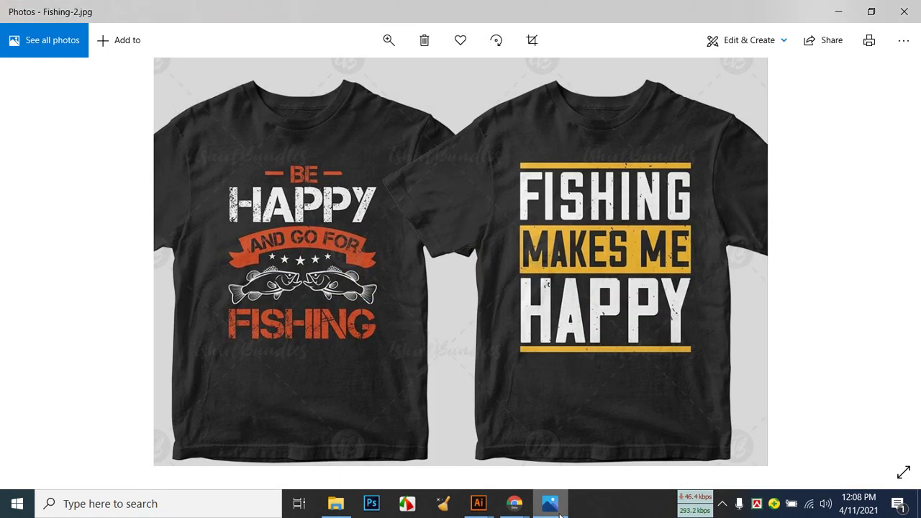
left_click(479, 503)
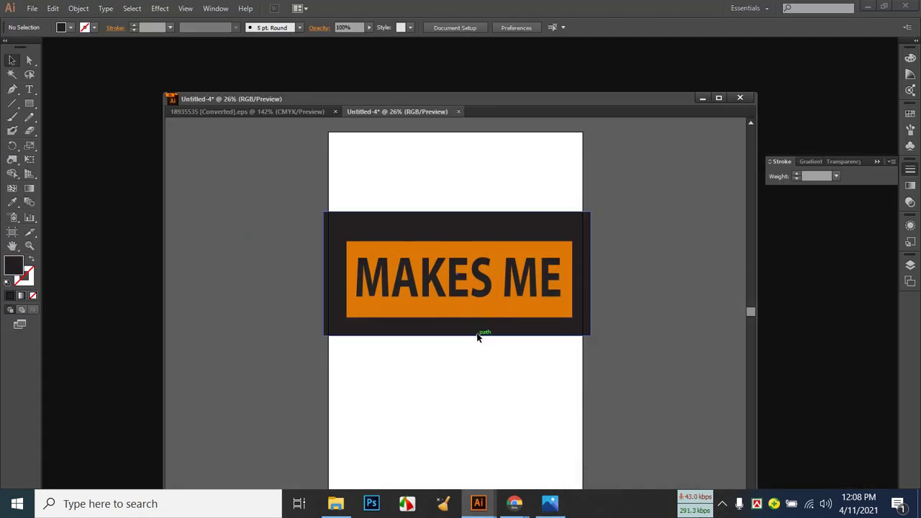
left_click(491, 247)
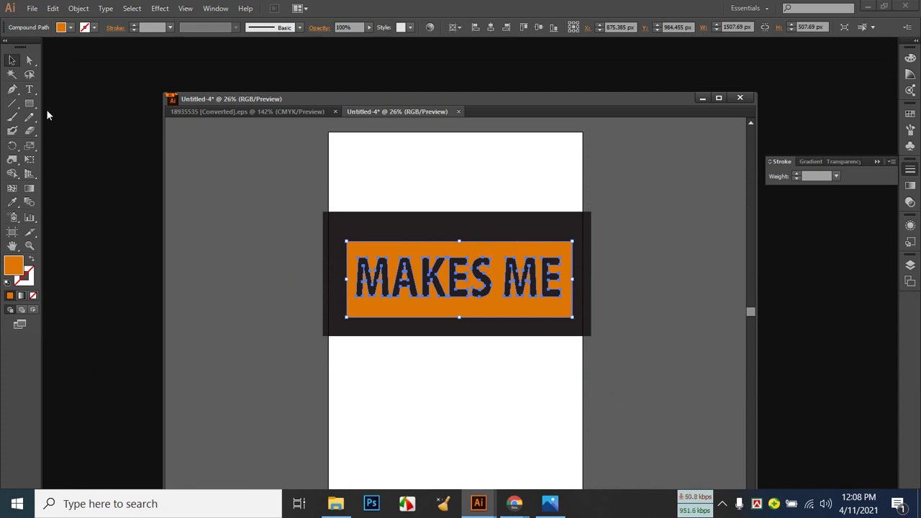
left_click(26, 296)
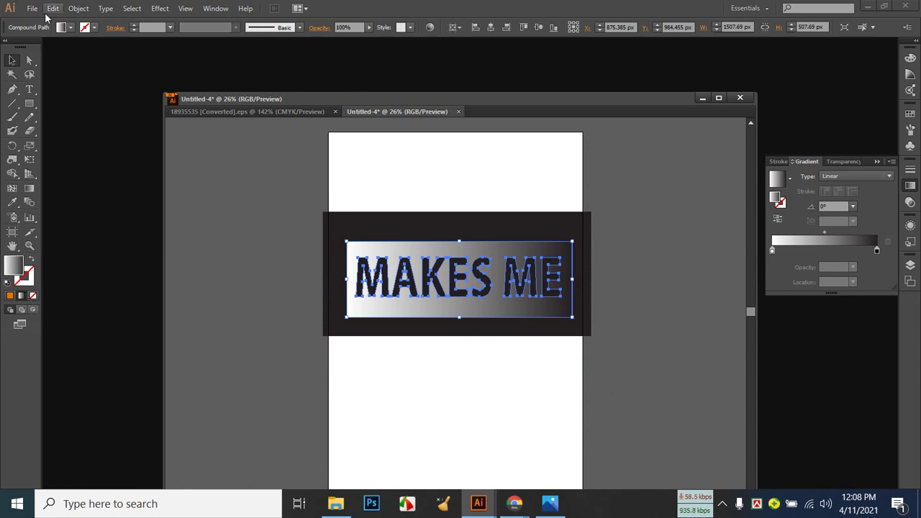
left_click(70, 28)
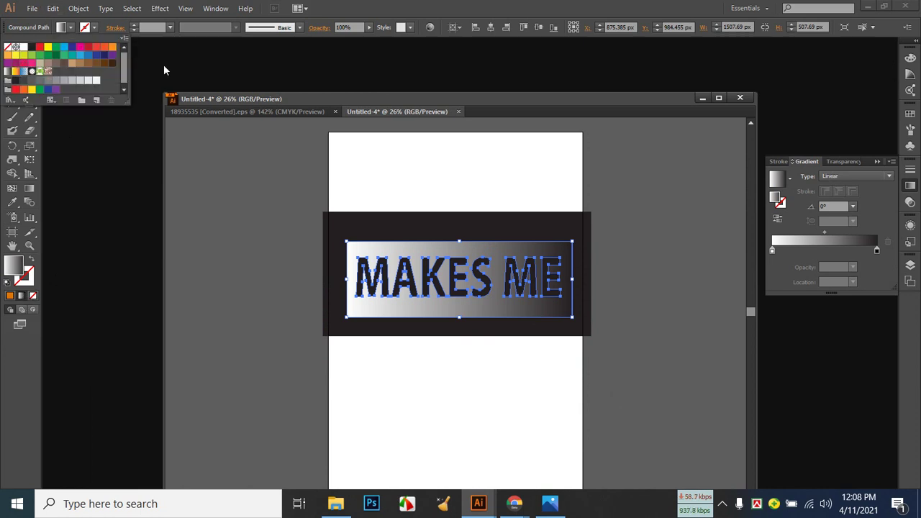
left_click(15, 72)
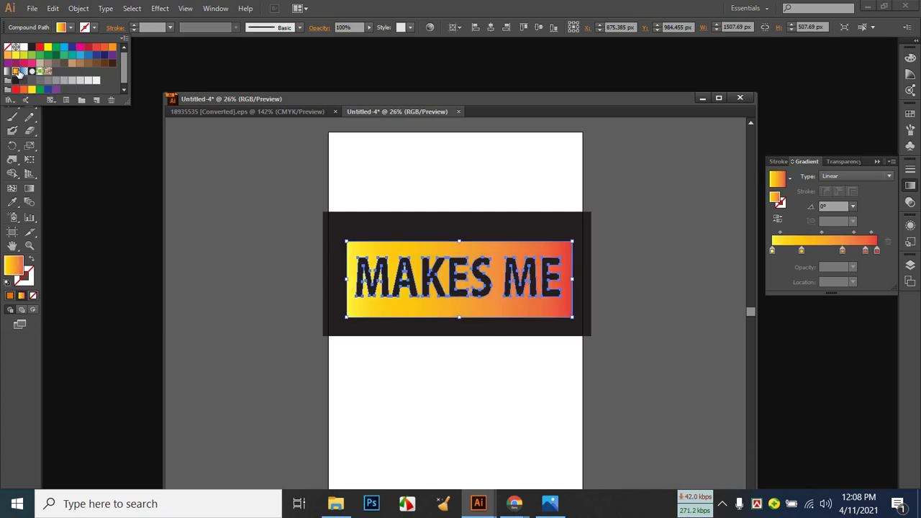
left_click(449, 371)
mouse_move(559, 506)
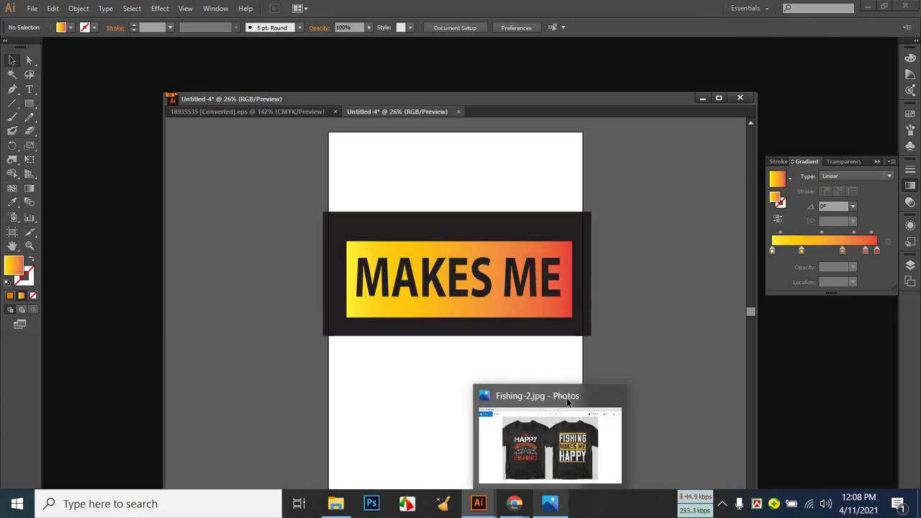
Change the black background rectangle's fill to dark navy, 07044F.
left_click(560, 238)
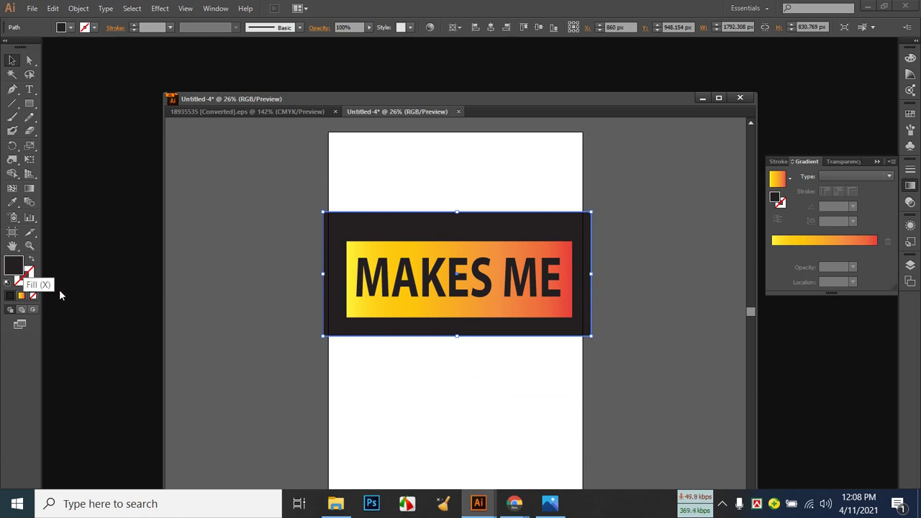
double_click(14, 266)
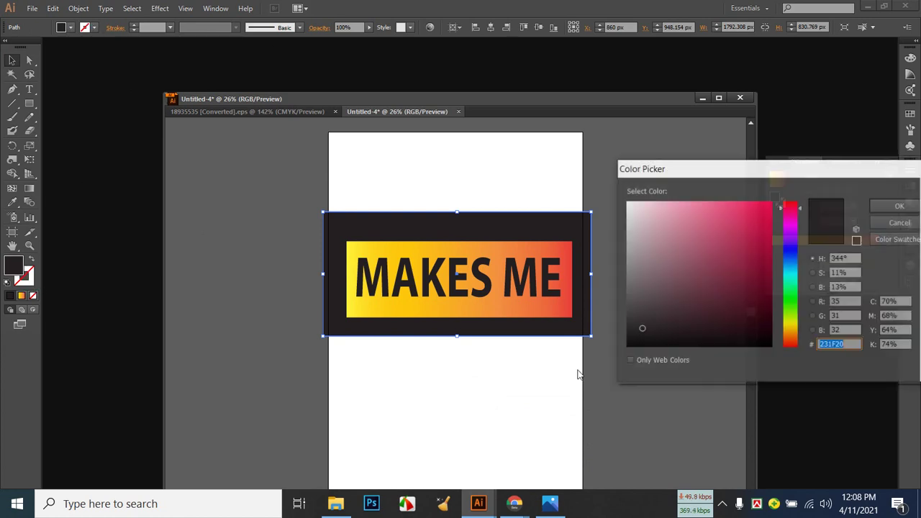
left_click(790, 248)
left_click(765, 302)
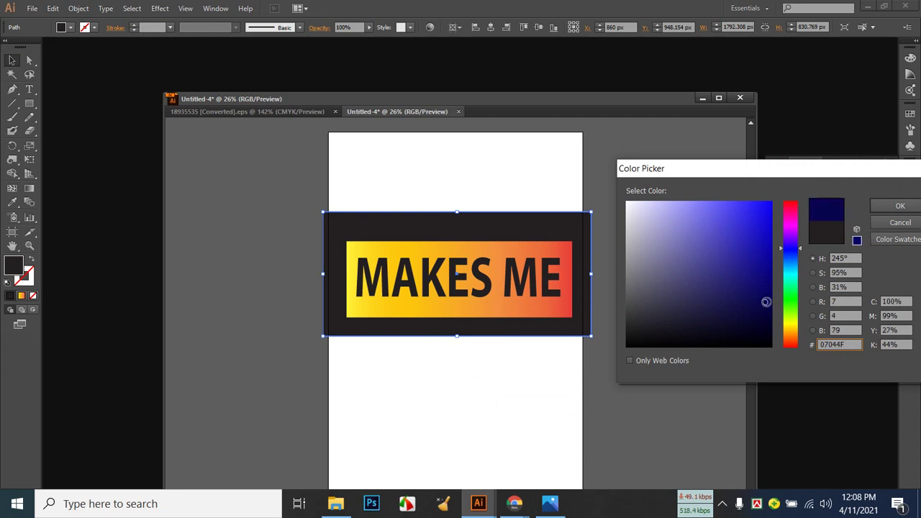
left_click(911, 208)
left_click(541, 393)
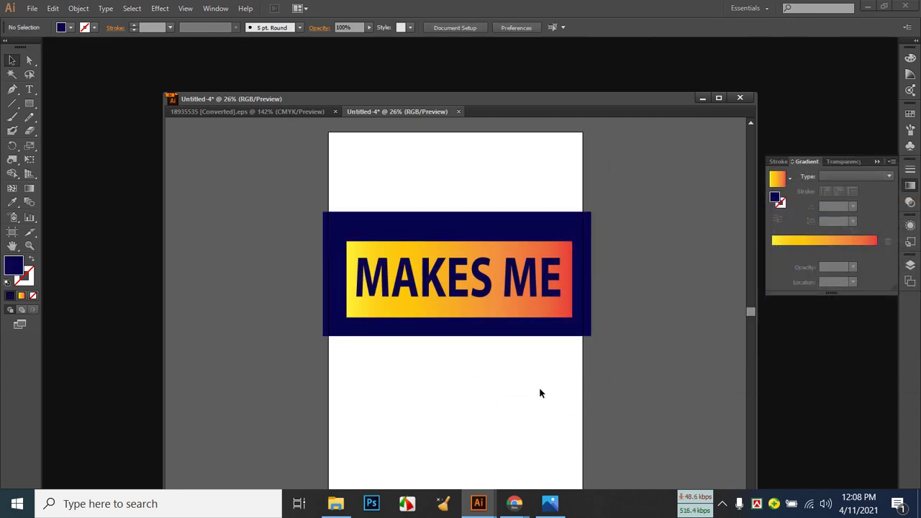
Examine the cut-out MAKES ME band up close and compare it with the Fishing-2.jpg reference in Photos.
key("ctrl+equal")
key("ctrl+equal")
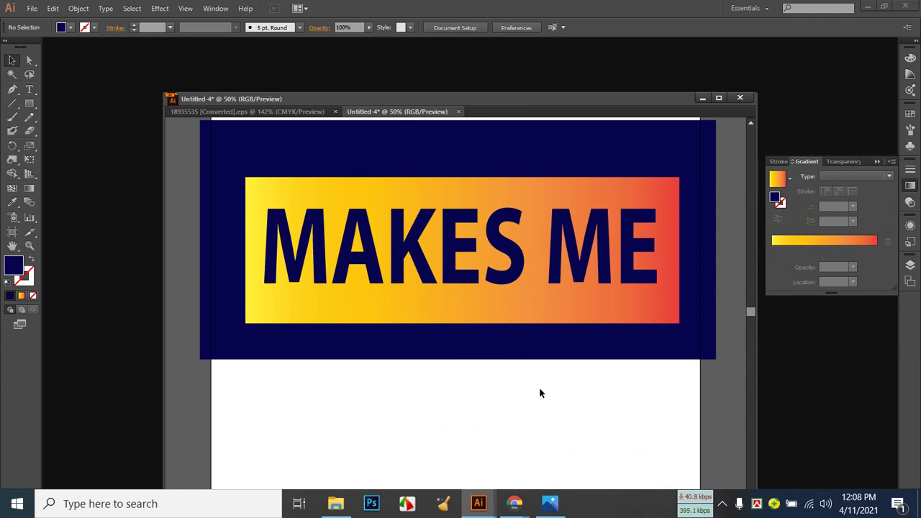
left_click_drag(546, 101, 545, 47)
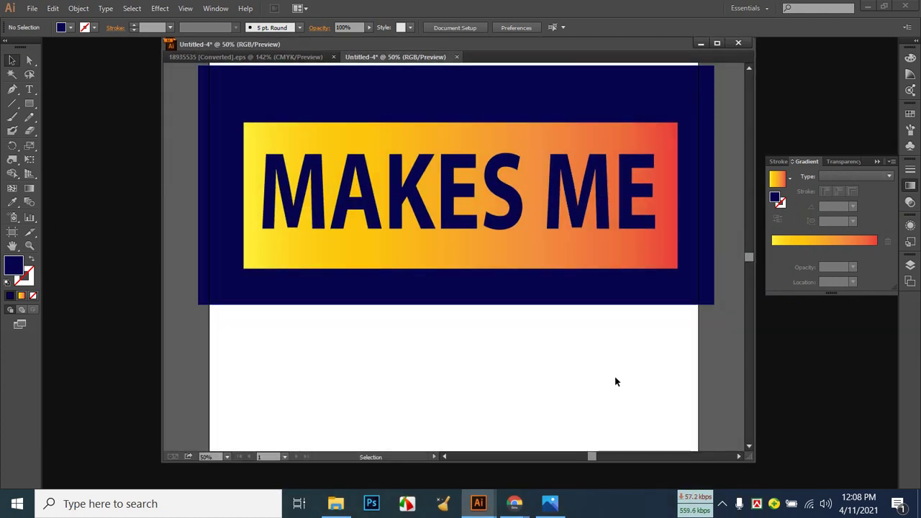
left_click(550, 504)
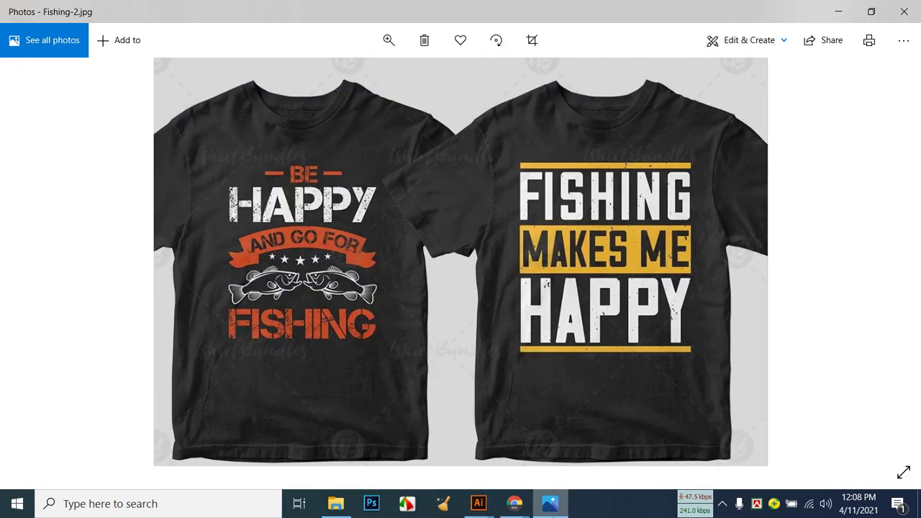
key("alt+Tab")
key("alt+Tab")
key("alt+Tab")
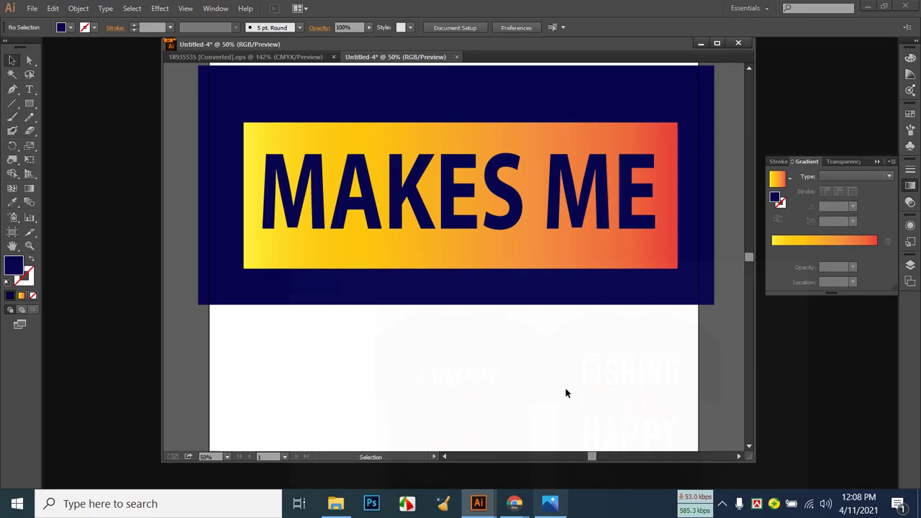